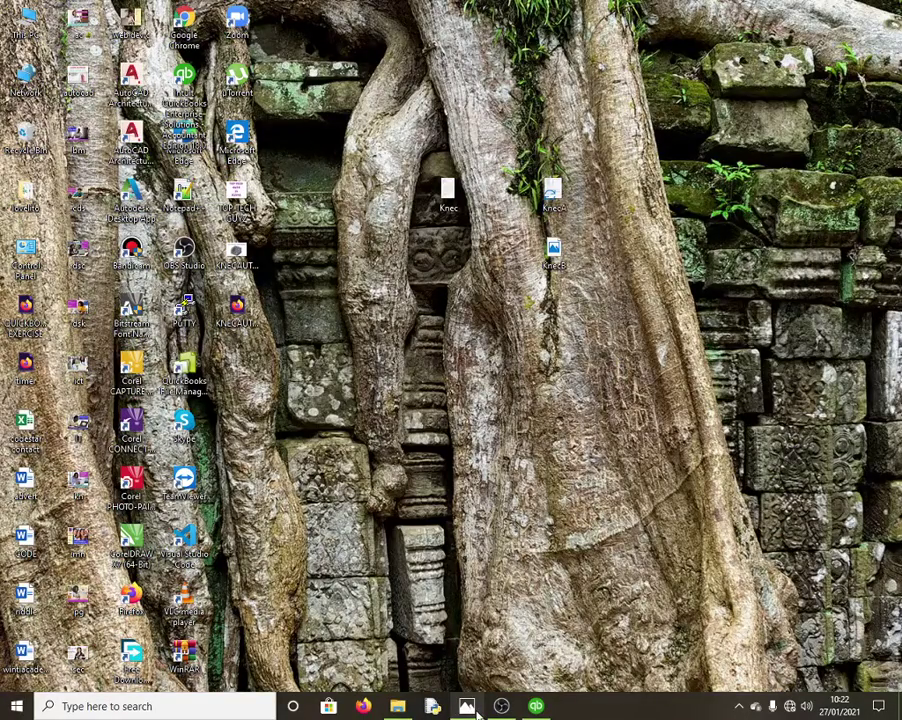
Read both pages of the Task 3 exam question for Binda Ltd in the Photos app
click(474, 708)
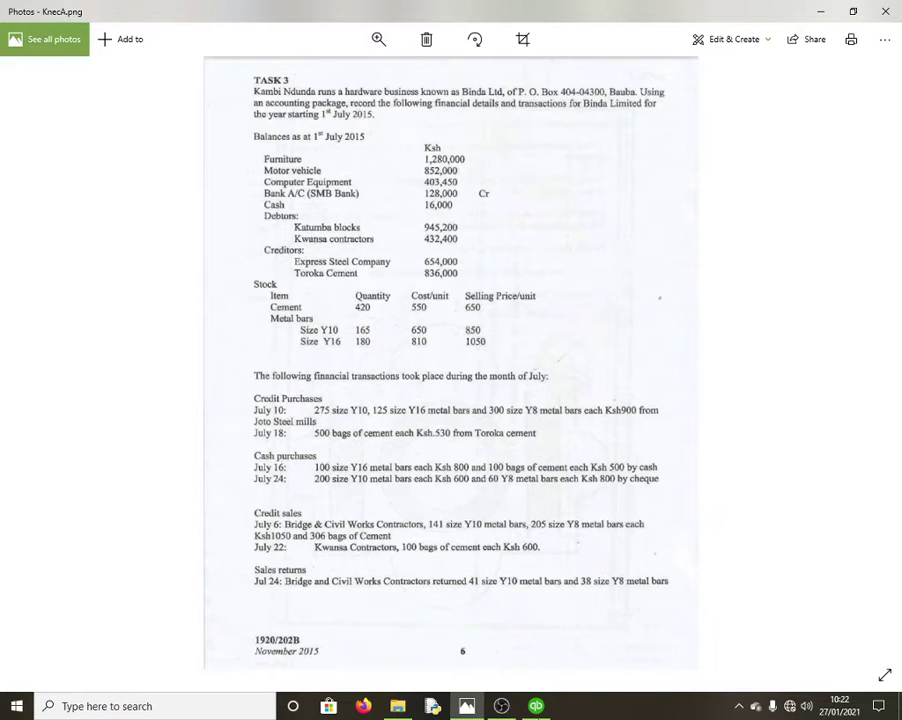
click(403, 711)
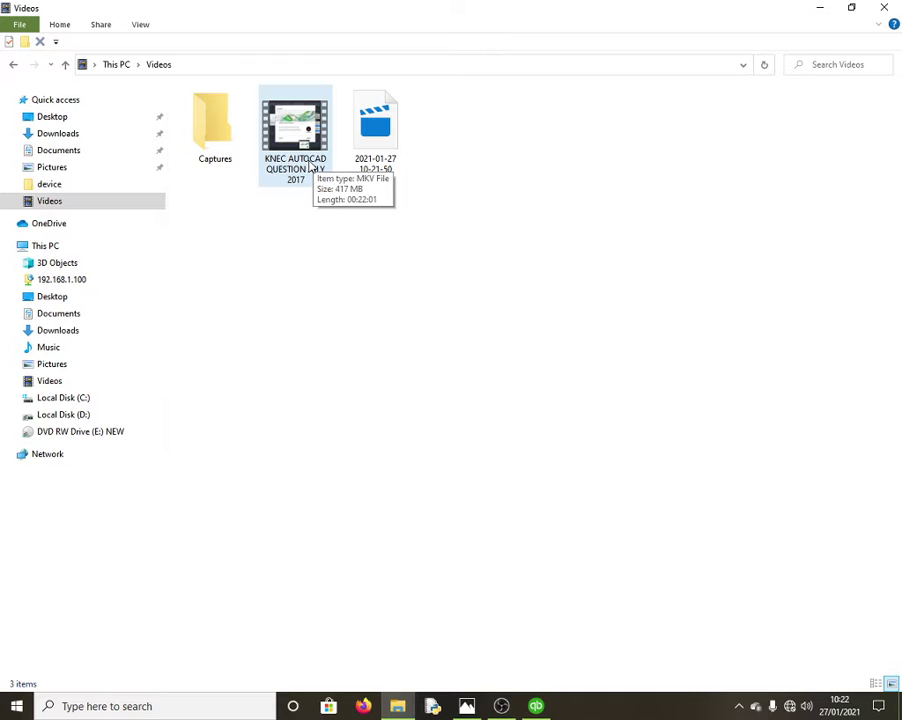
click(819, 9)
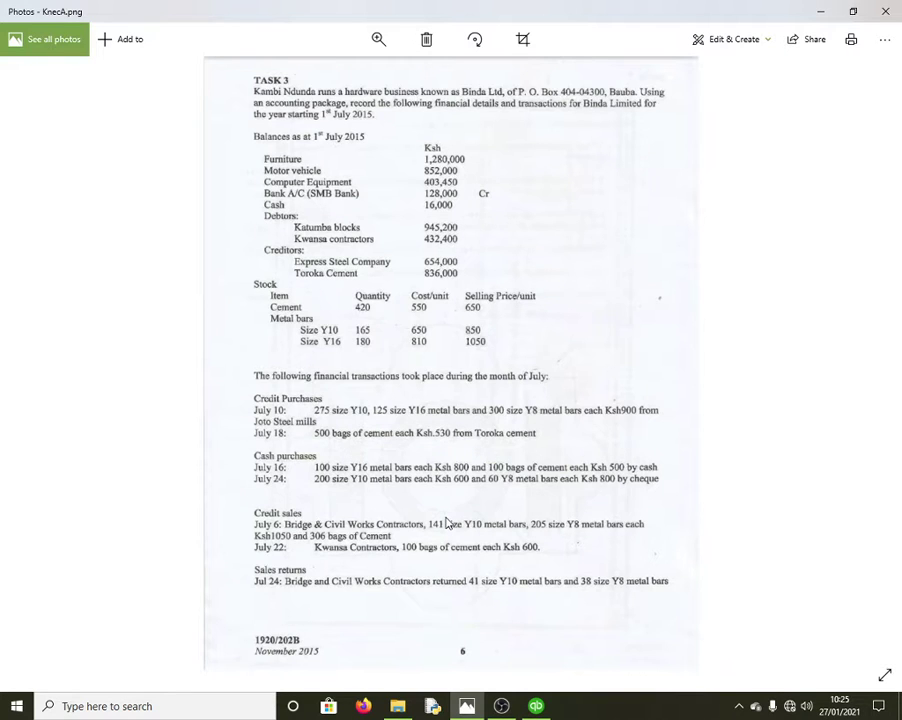
key(Right)
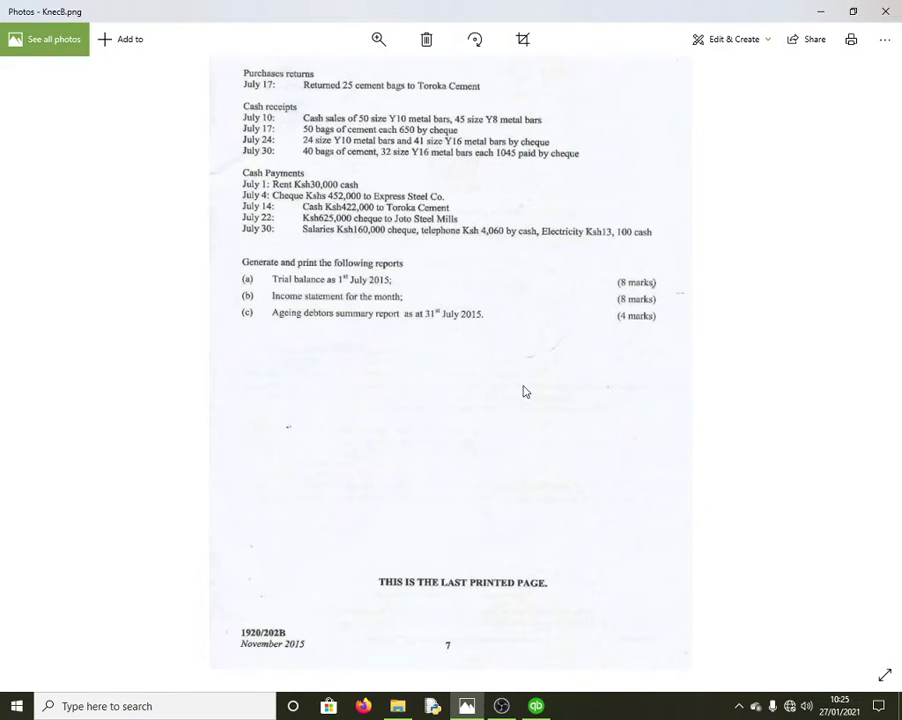
key(Left)
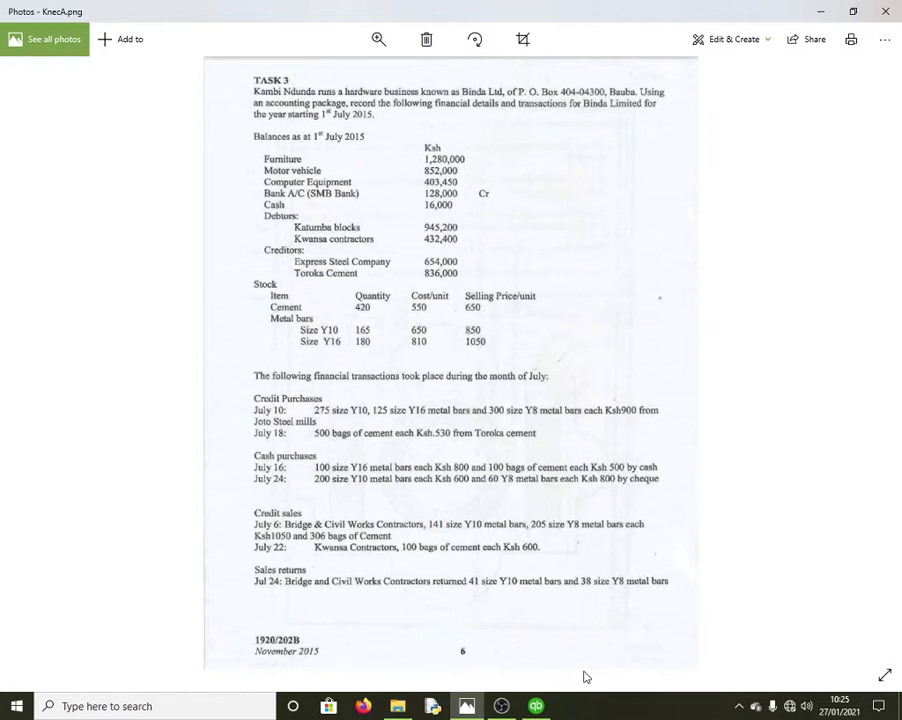
Switch to QuickBooks and start the setup of a new company, checking the company details in the task page
key(alt+Tab)
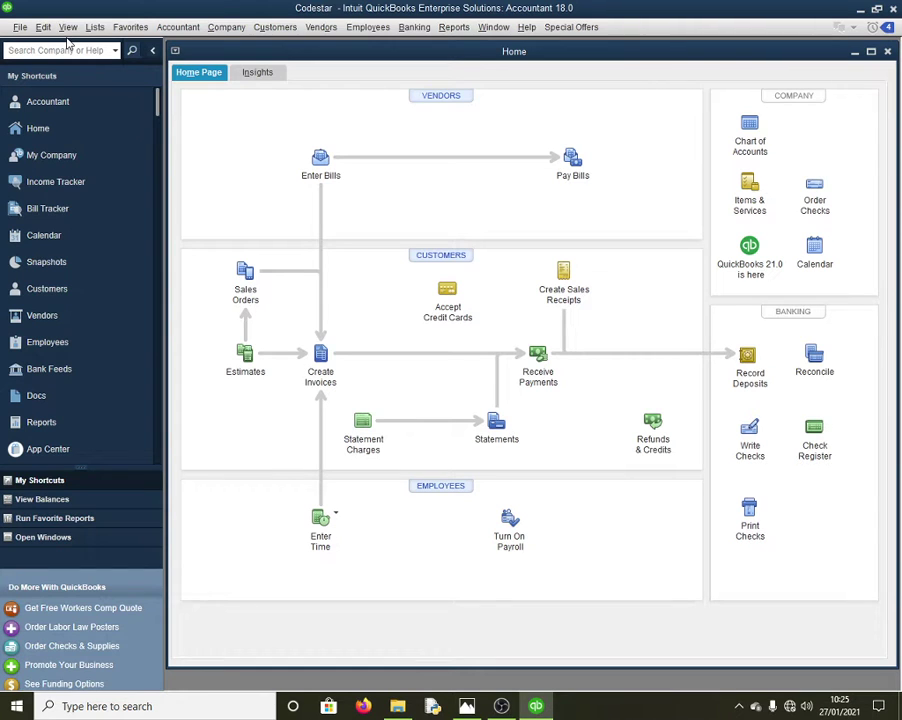
key(alt+f)
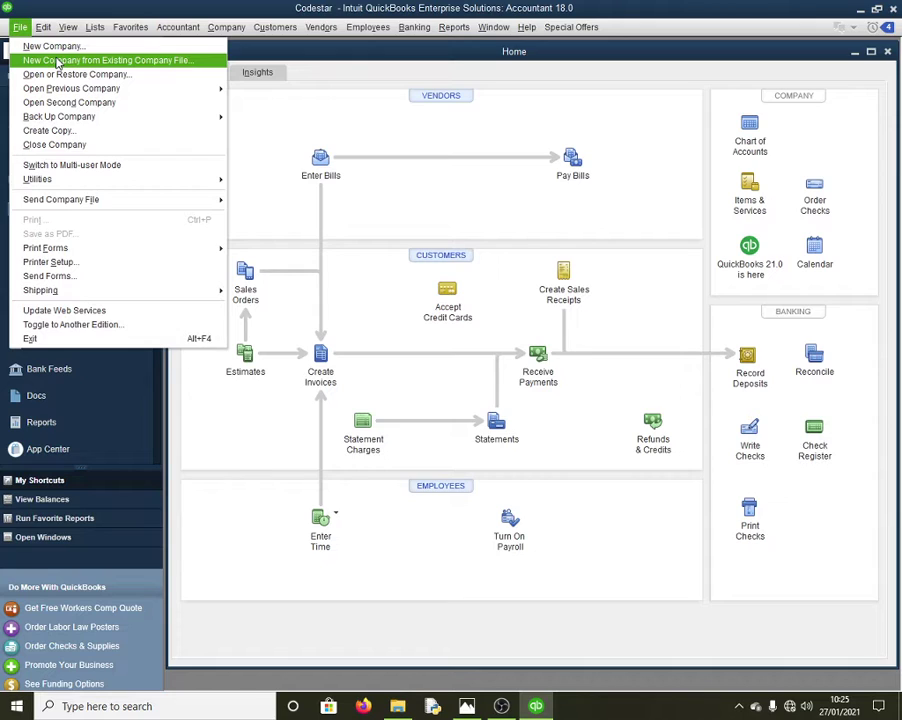
click(60, 61)
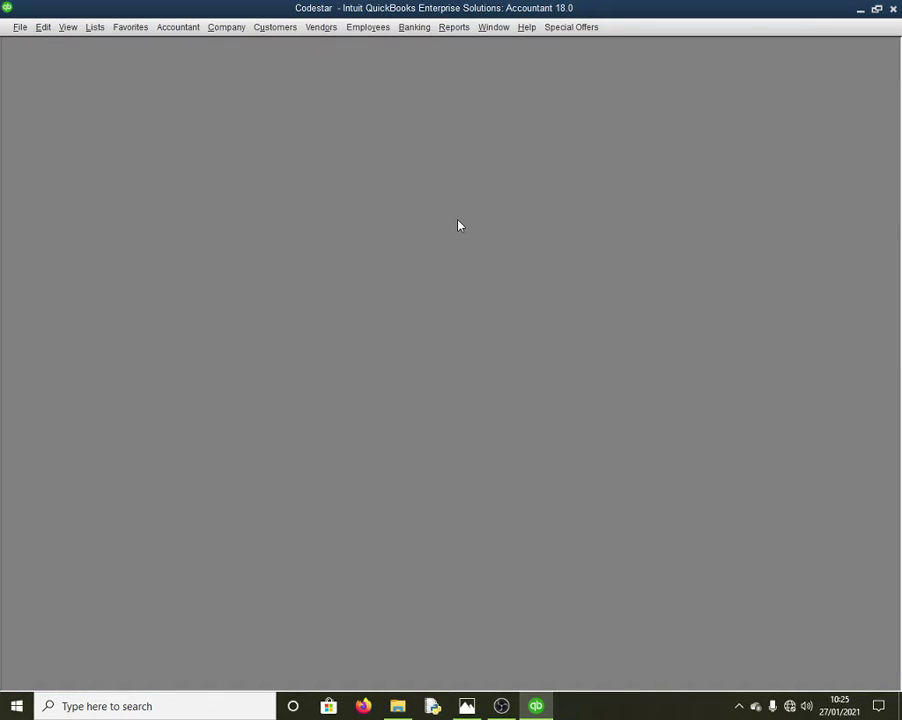
key(alt+Tab)
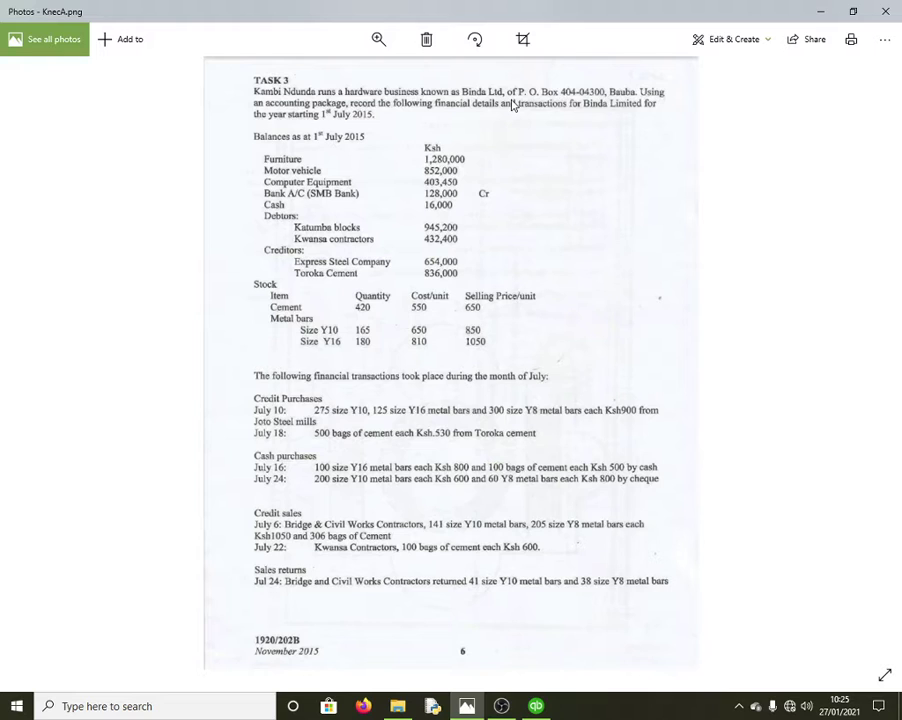
click(537, 706)
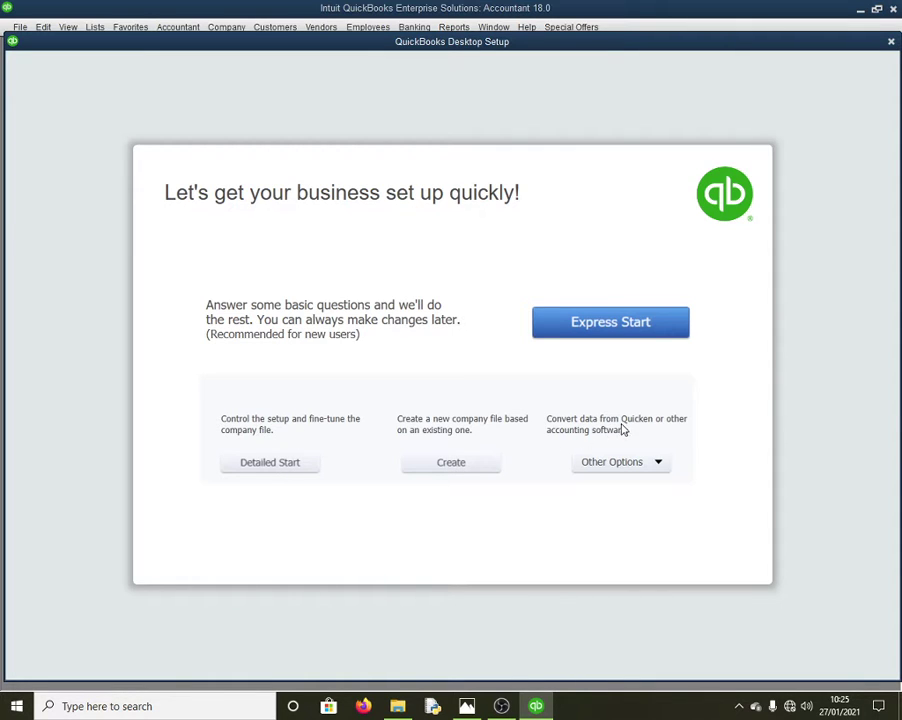
click(455, 470)
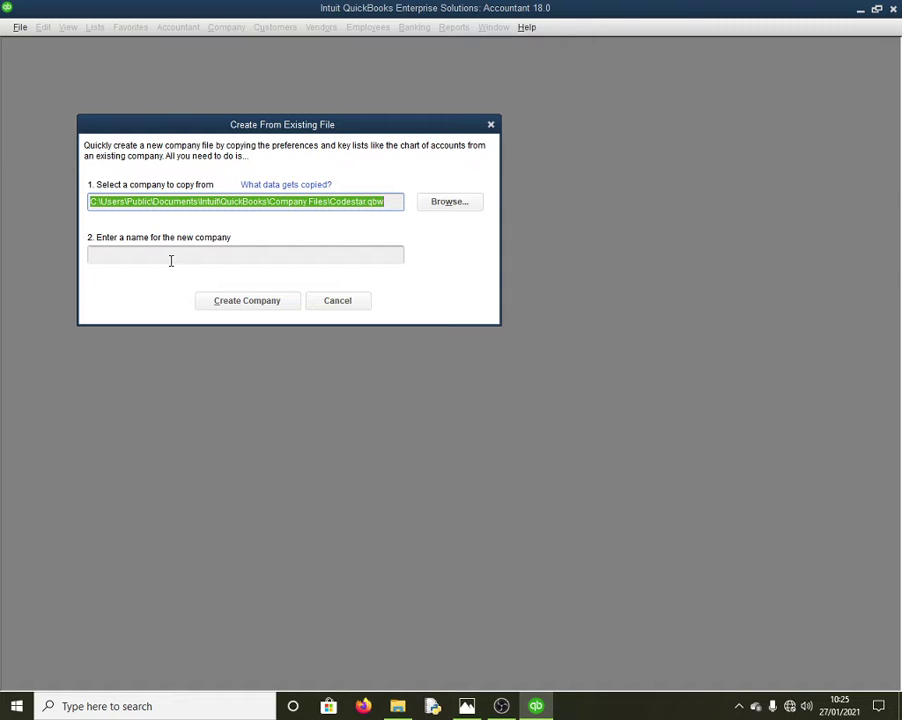
click(345, 305)
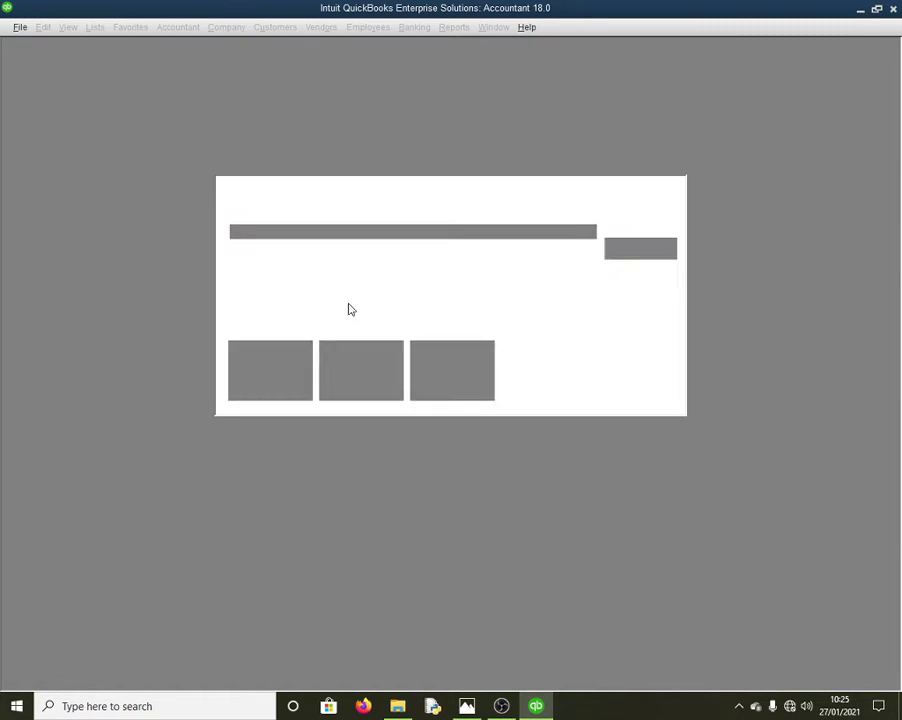
click(287, 377)
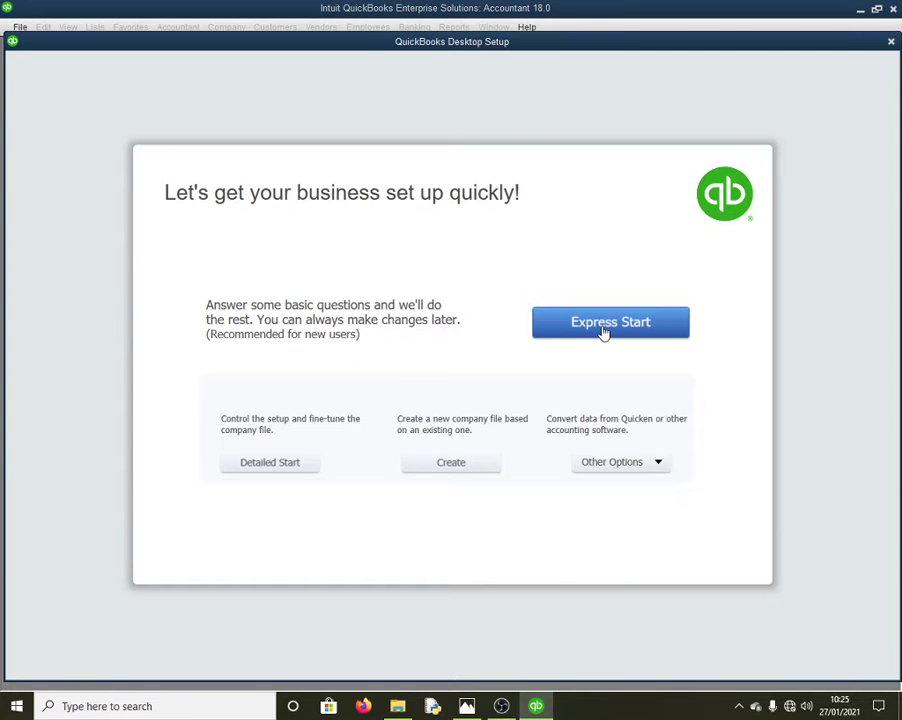
Begin an Express Start company setup and enter Binda Ltd as the business name
click(604, 331)
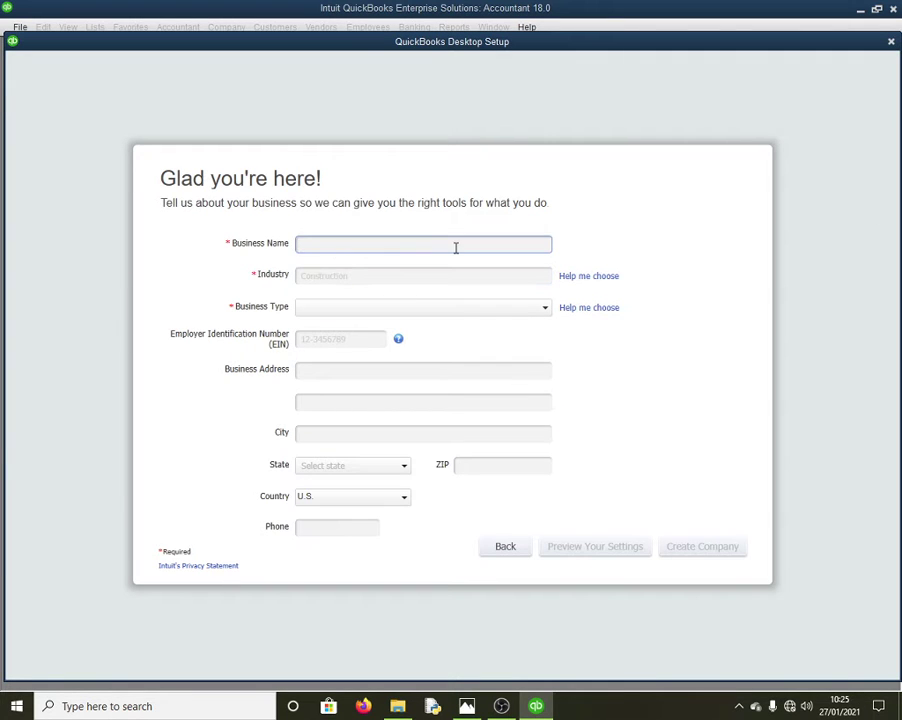
text(t)
key(BackSpace)
text(Binda Ltd)
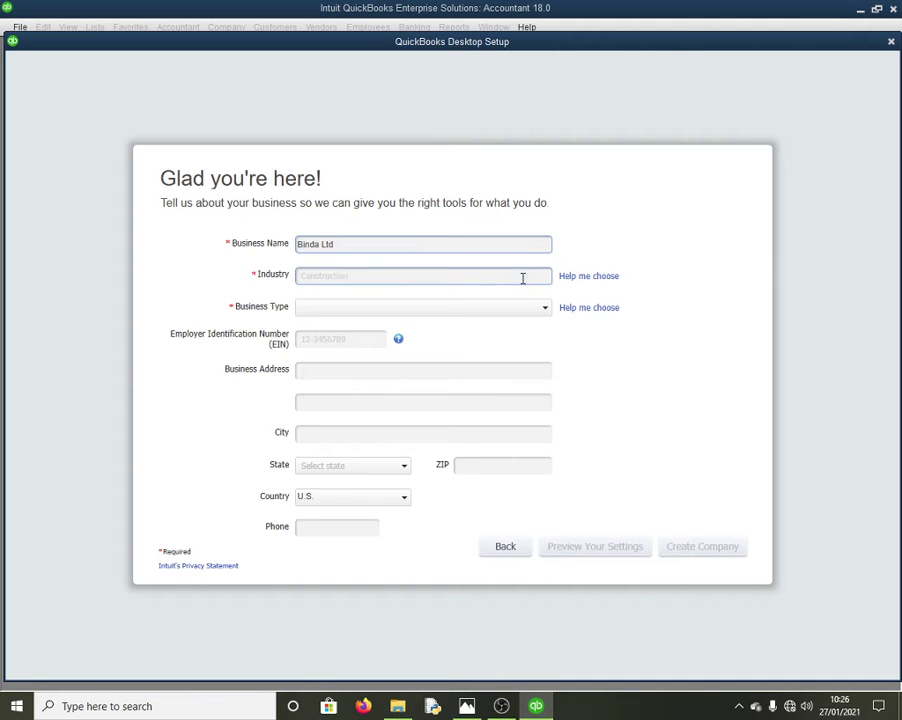
Set the company's industry to Construction Trades (Plumber, Electrician, HVAC, etc.)
click(320, 278)
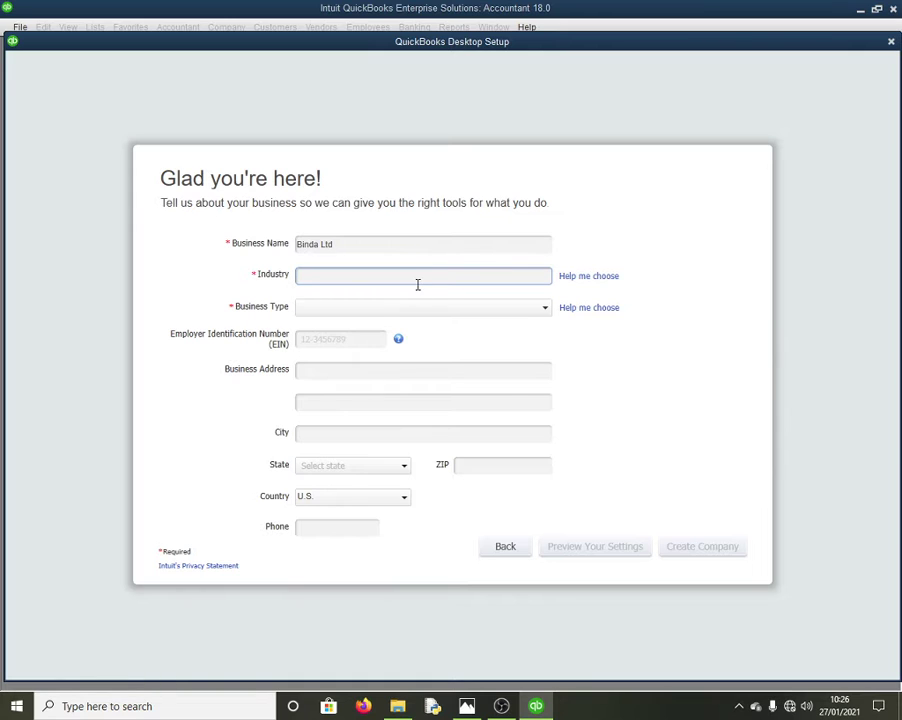
text(Har)
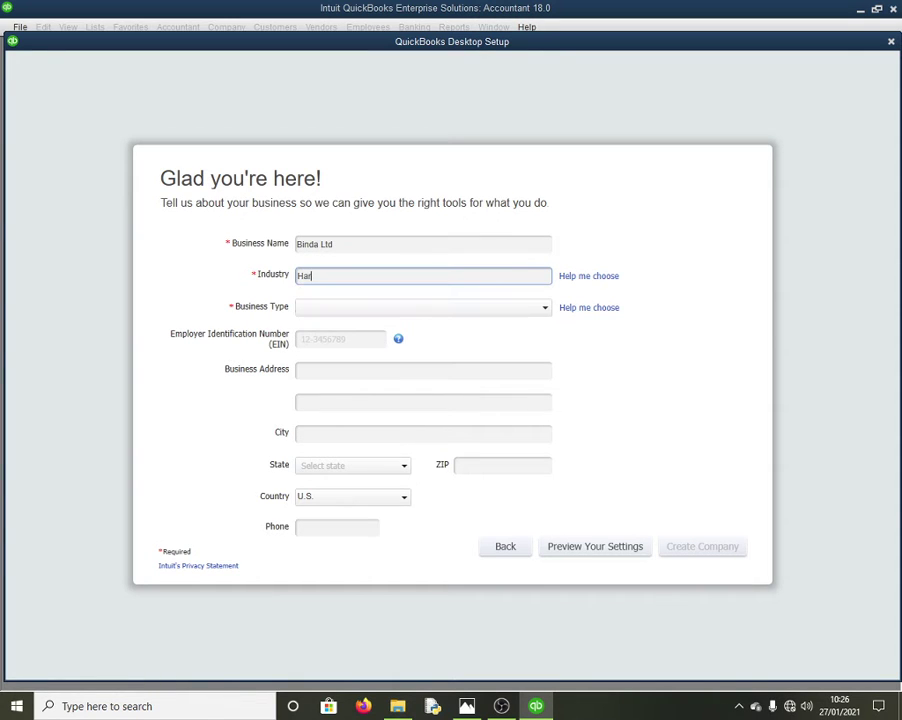
key(BackSpace)
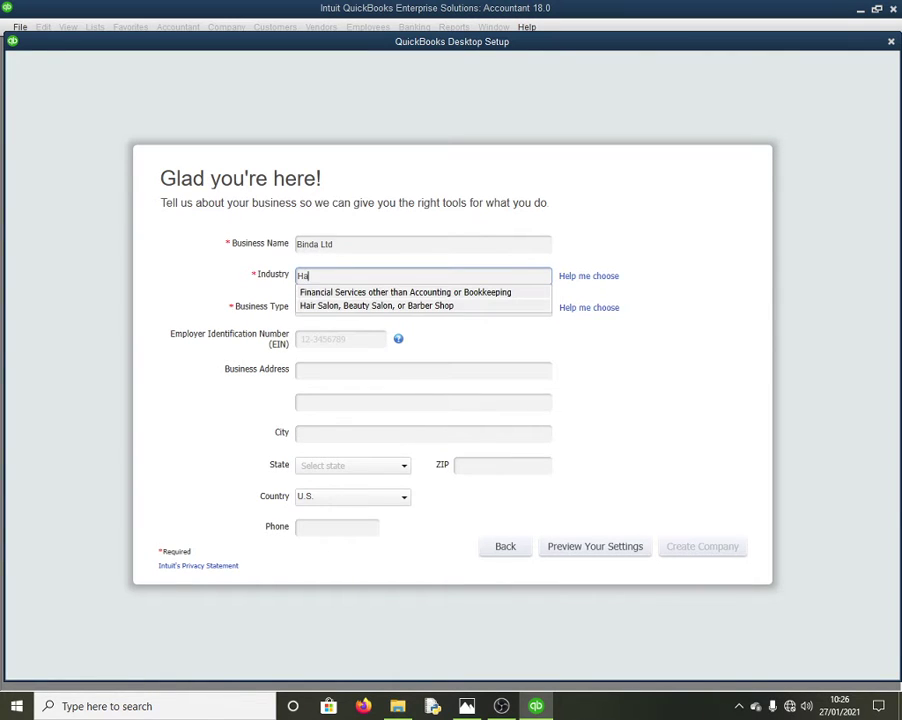
key(BackSpace)
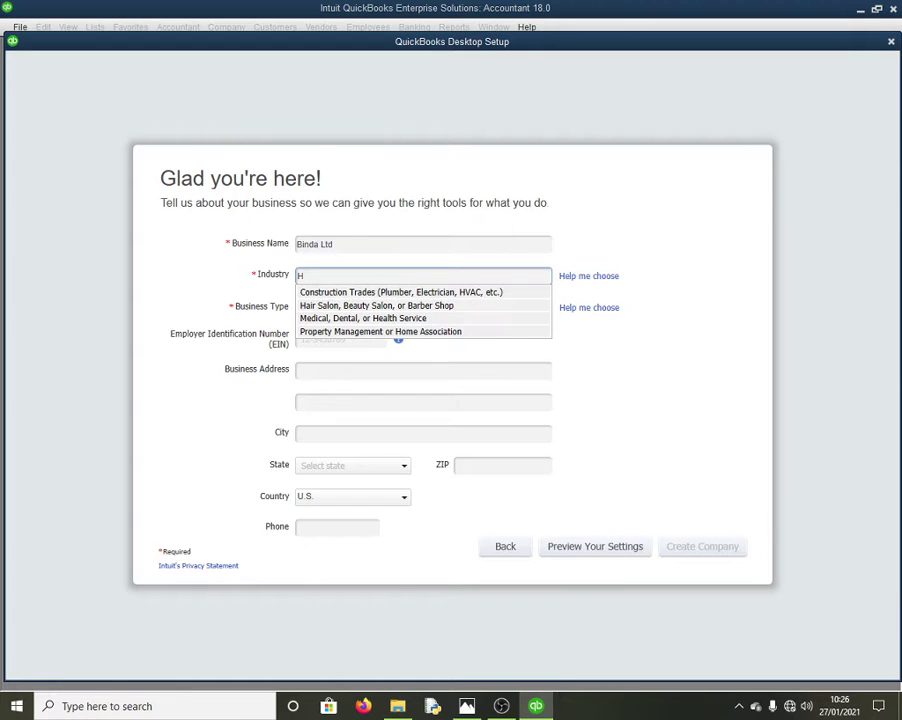
click(413, 292)
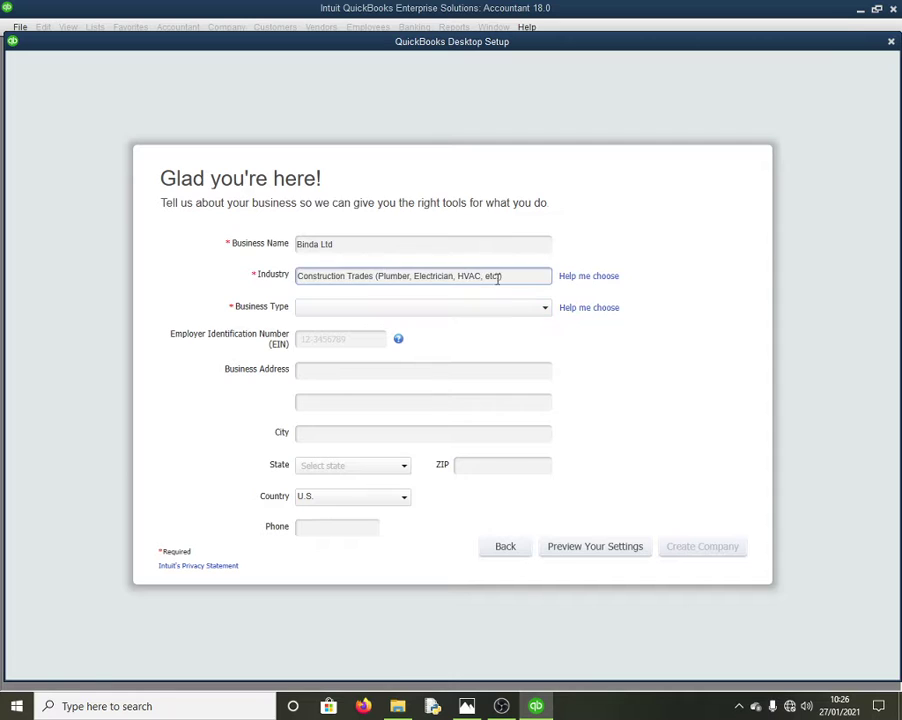
Set the business type to Sole Proprietorship, checking the choice against the task page
click(350, 312)
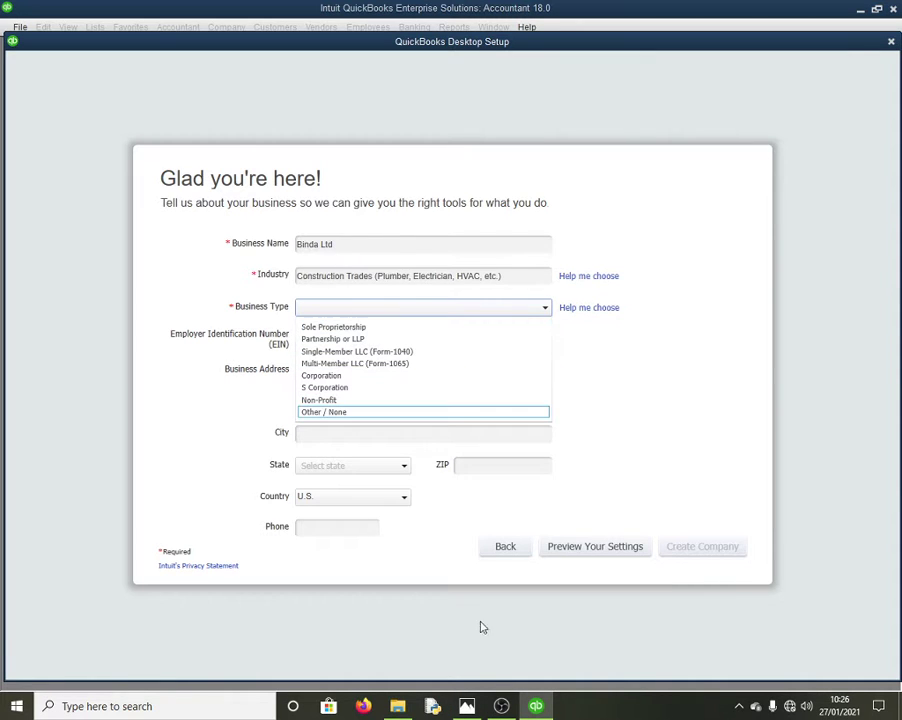
click(378, 329)
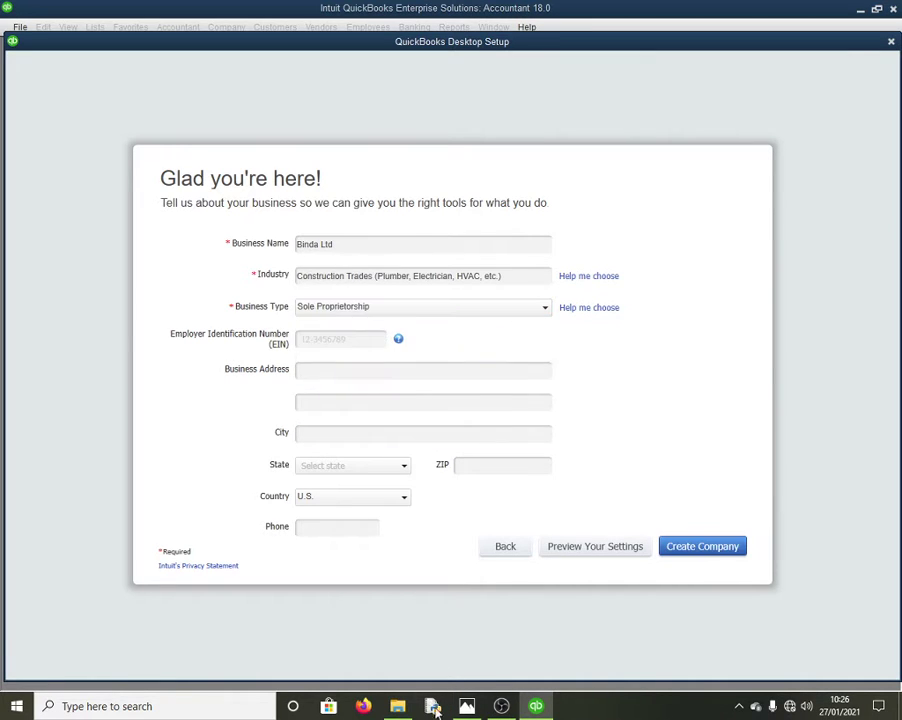
key(alt+Tab)
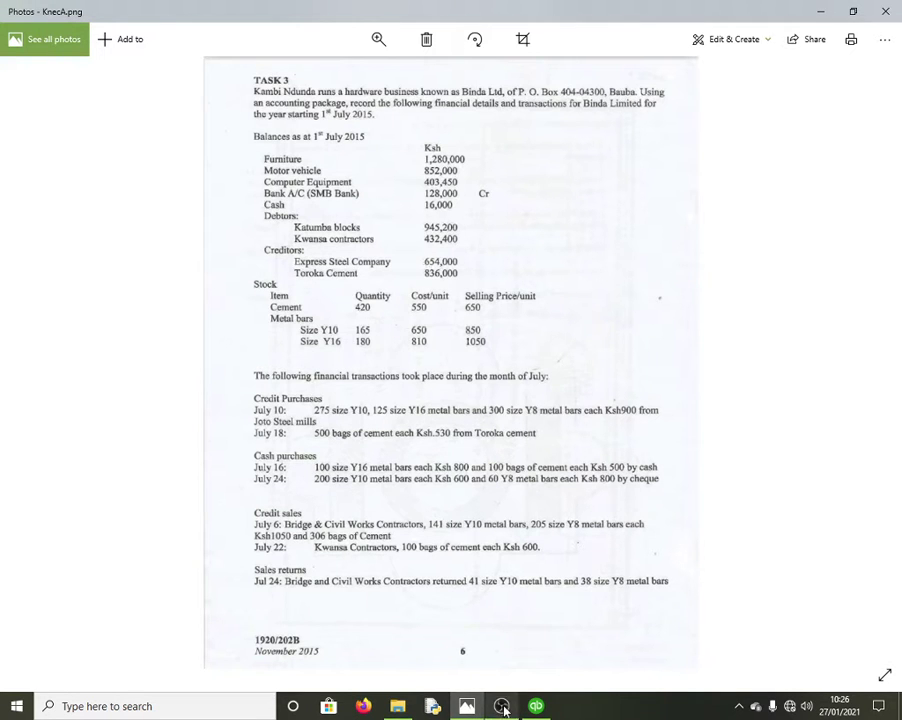
click(536, 706)
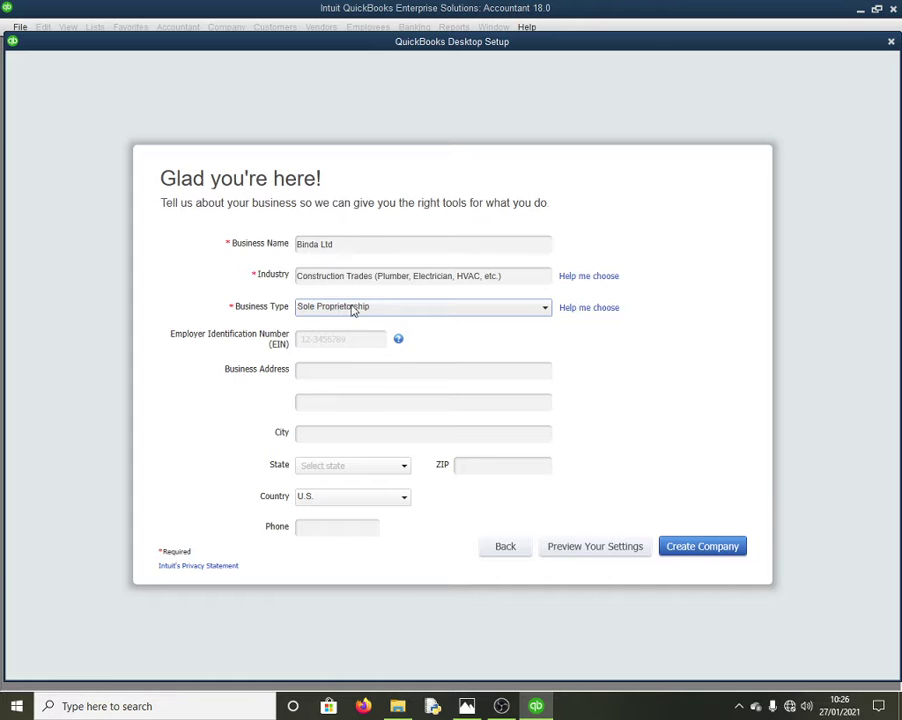
click(407, 312)
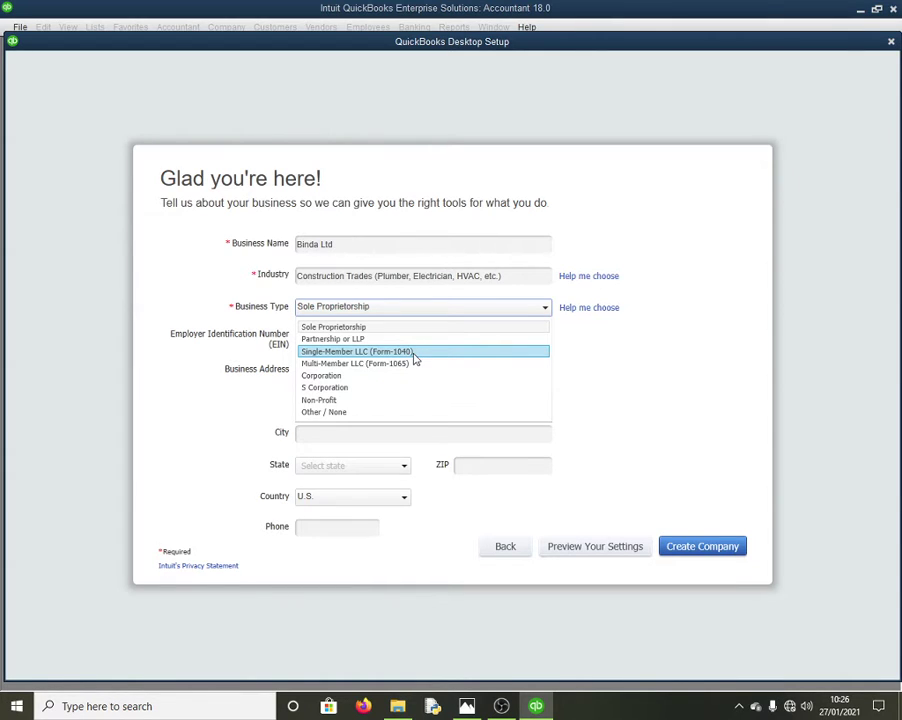
click(352, 327)
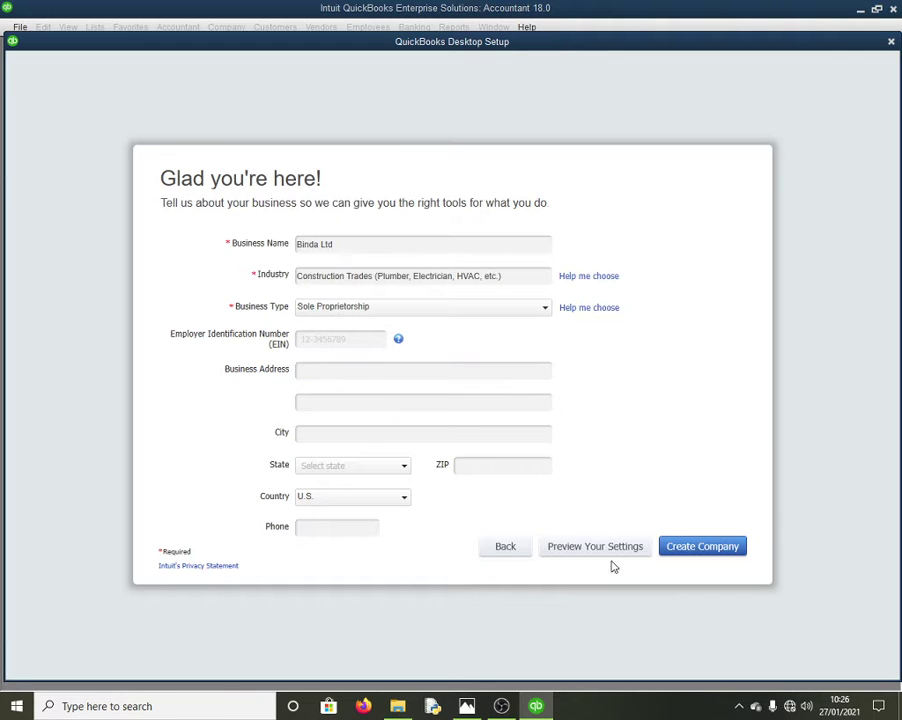
Create the Binda Ltd company file and start working without adding people, products or bank accounts
click(702, 548)
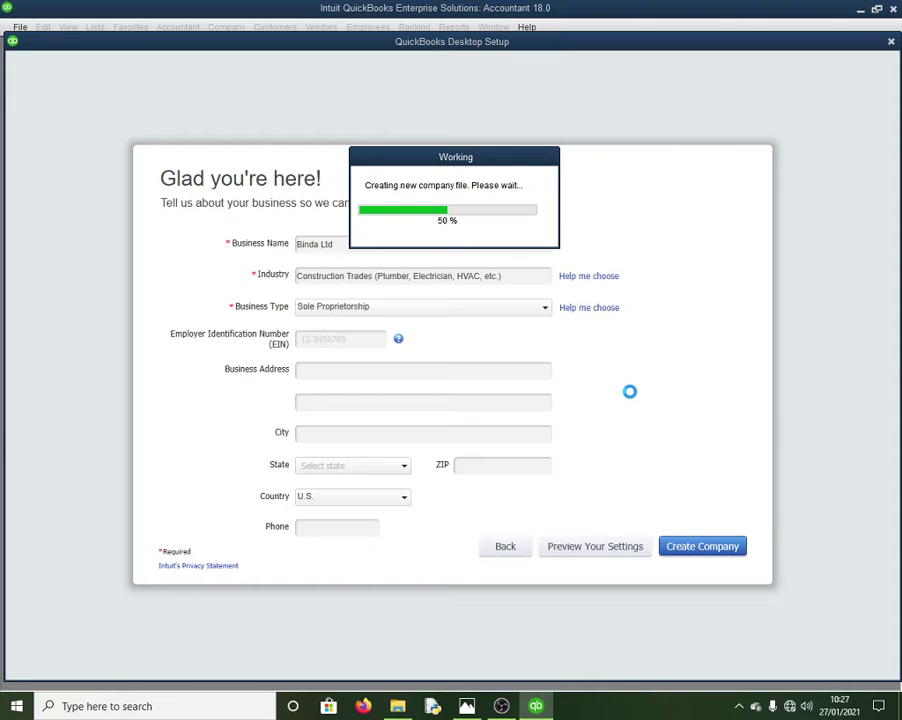
key(alt+Tab)
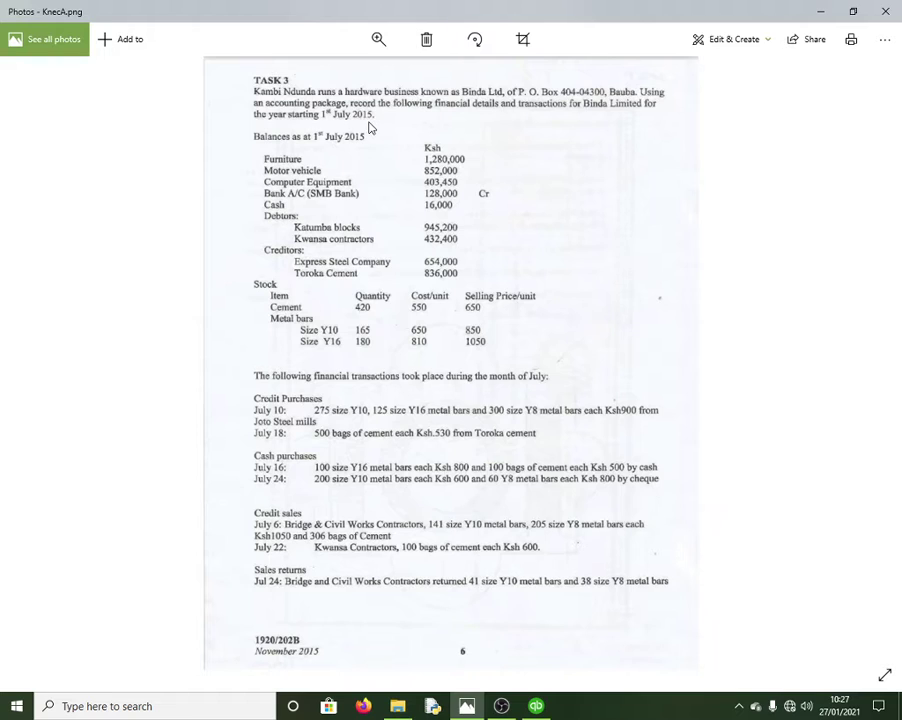
click(537, 708)
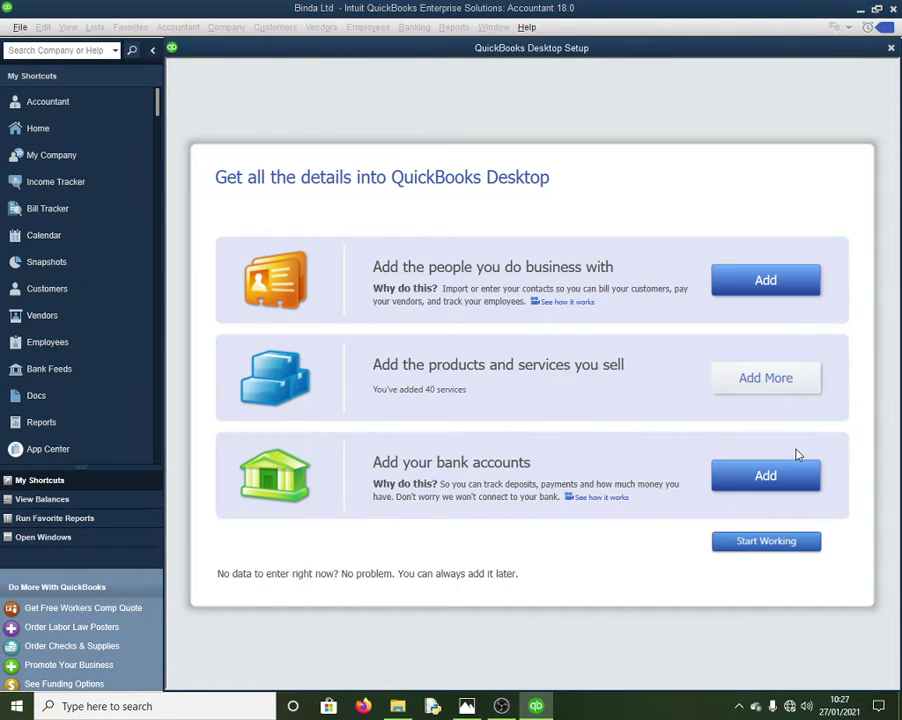
click(766, 541)
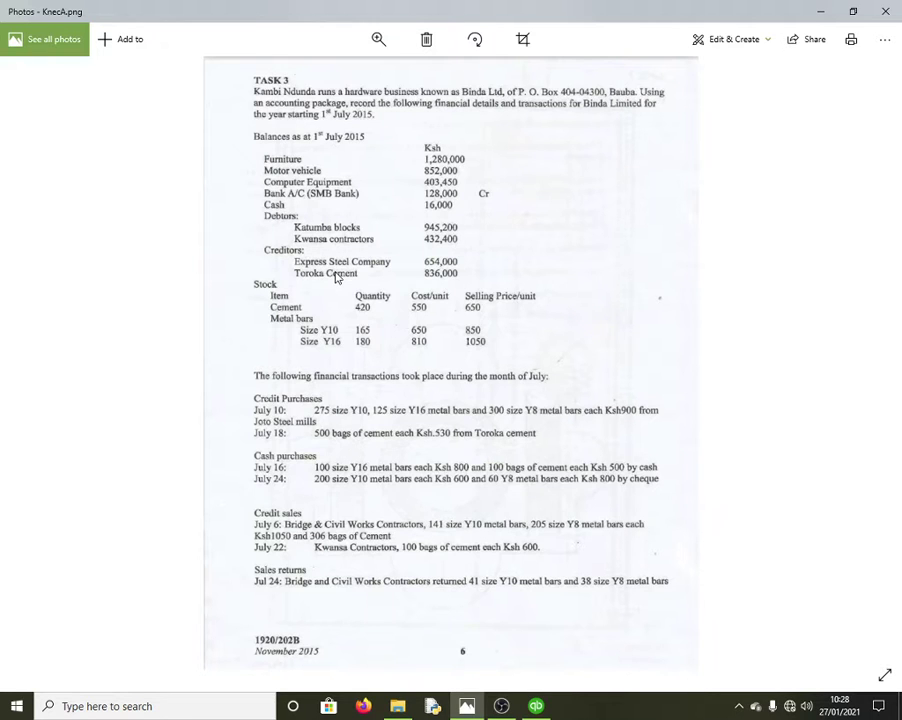
Switch to QuickBooks and enter 1,280,000 as the opening balance of the Furniture and Equipment account, taking the amount from the task page
key(alt+Tab)
click(177, 30)
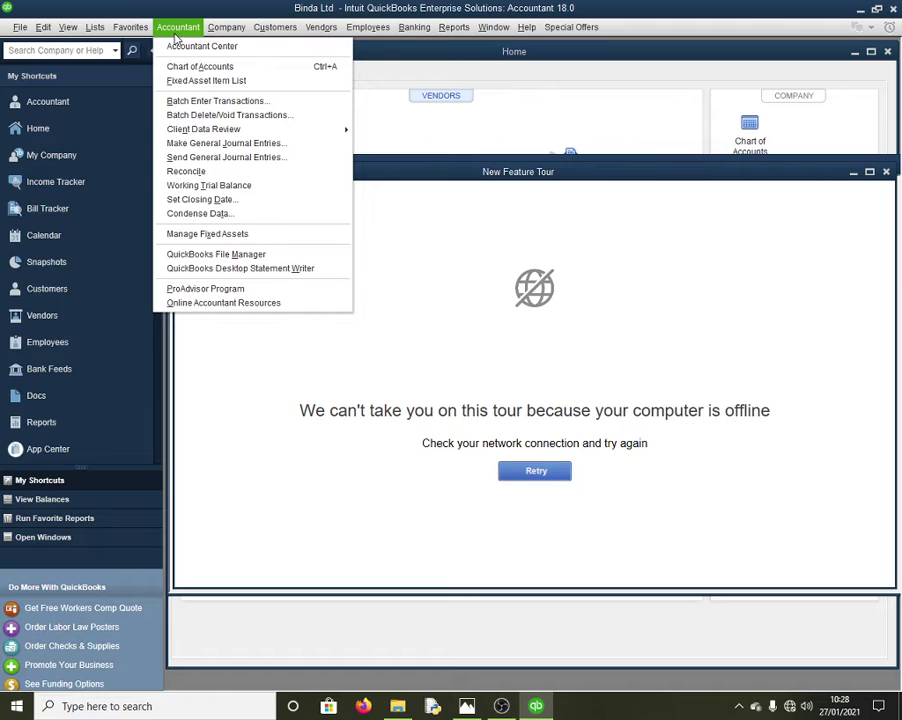
click(200, 66)
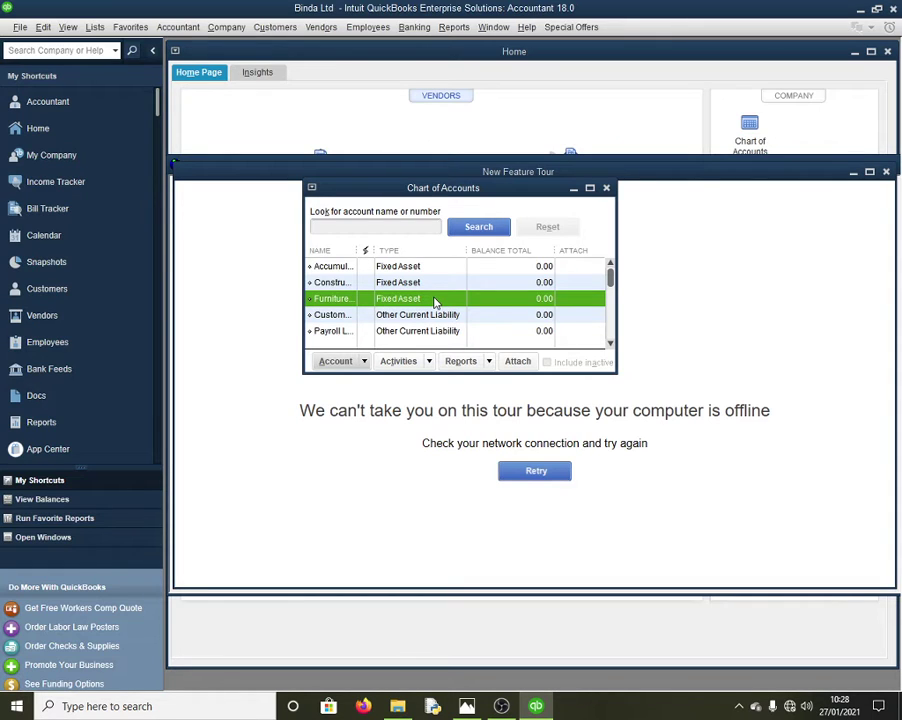
right_click(350, 299)
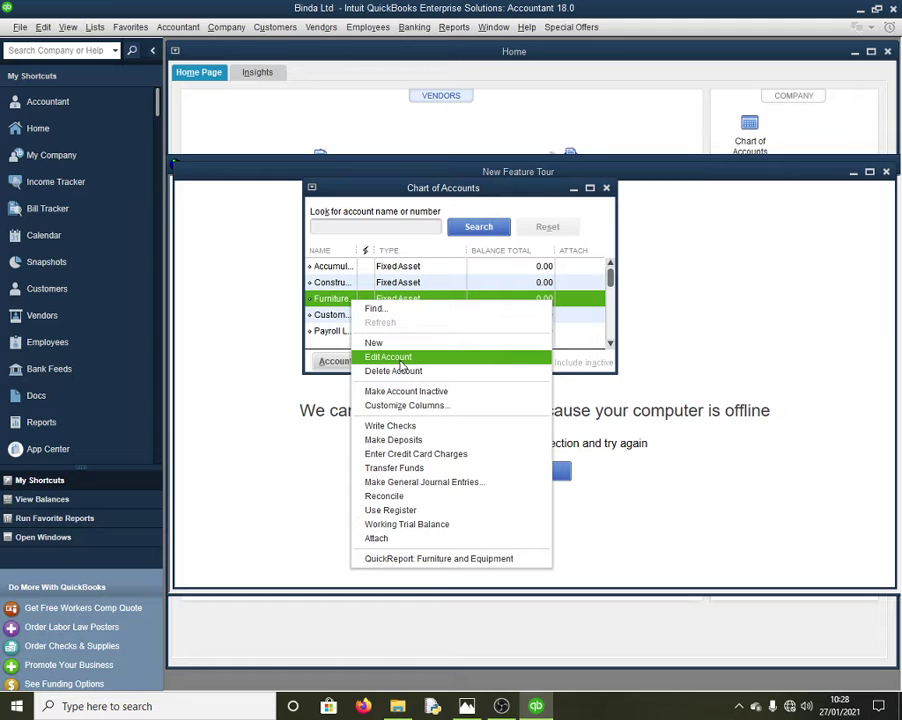
click(401, 364)
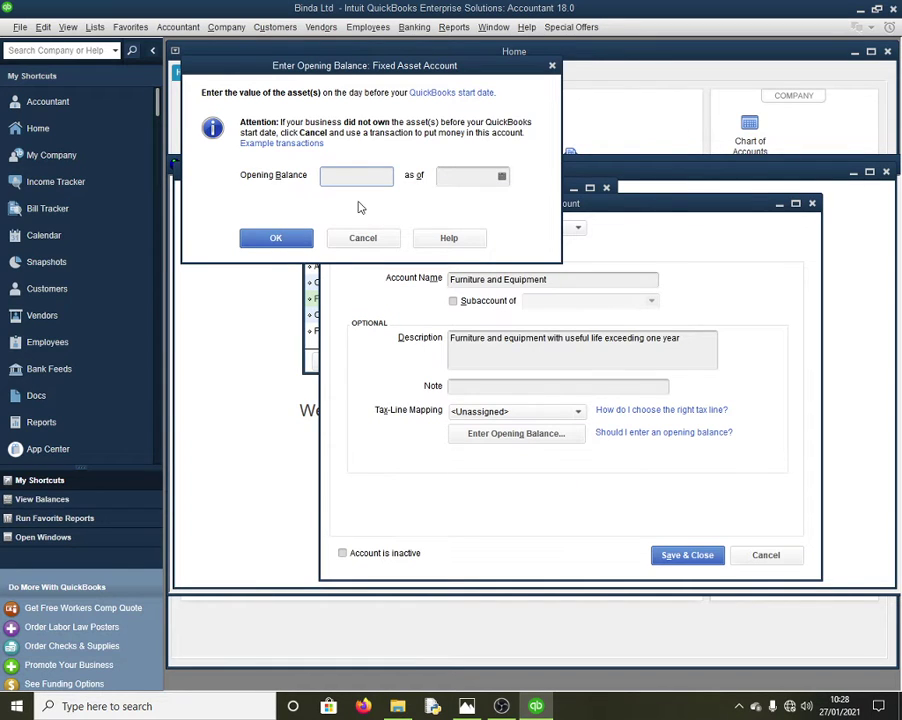
key(alt+Tab)
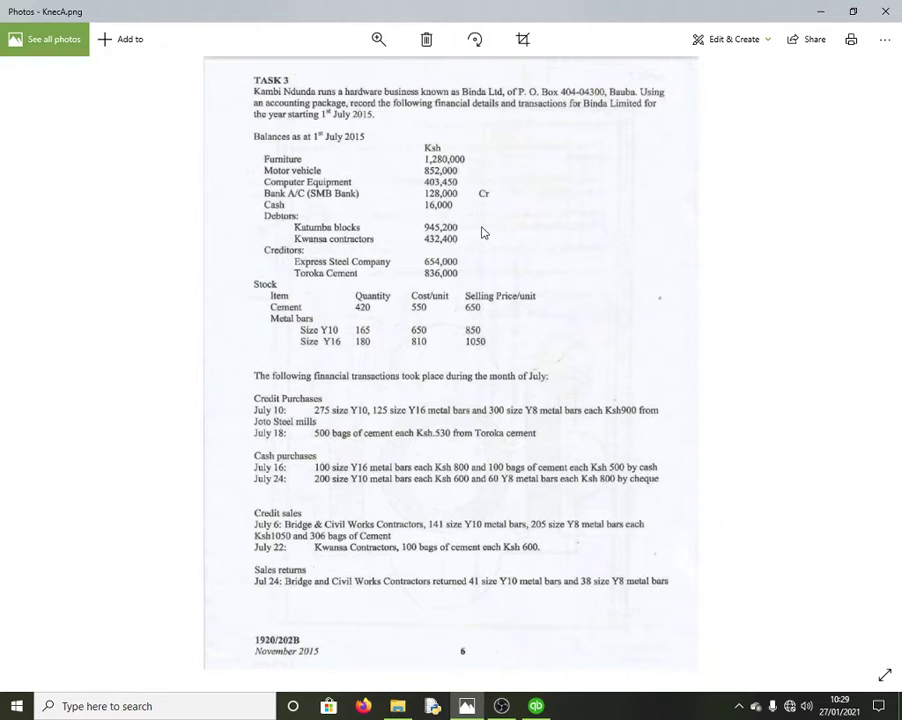
key(alt+Tab)
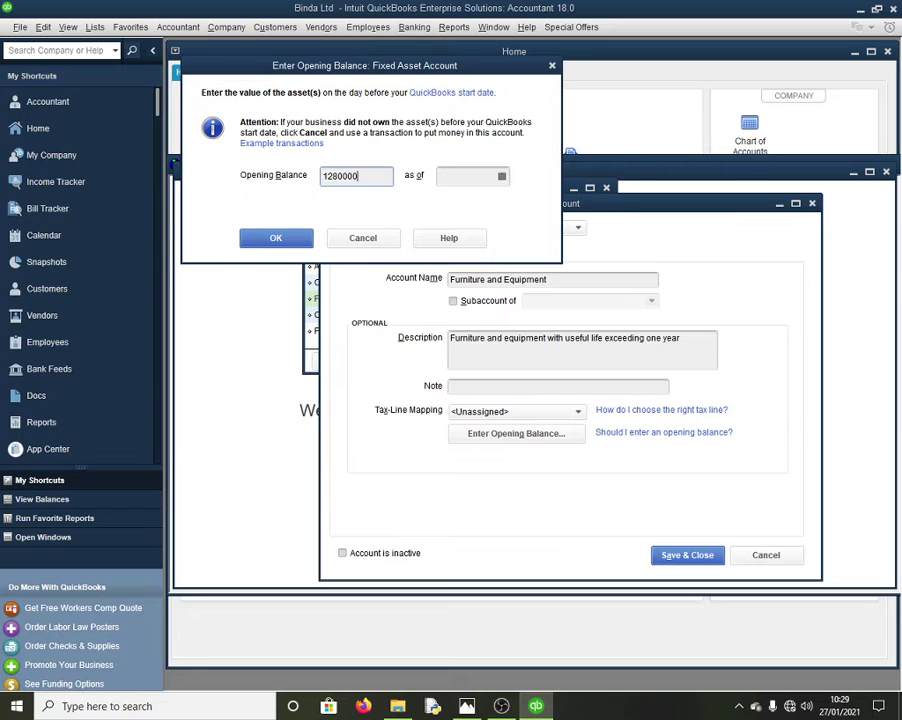
drag(361, 176, 348, 176)
Date the Furniture and Equipment opening balance 01/07/2015 and accept the entry
click(501, 177)
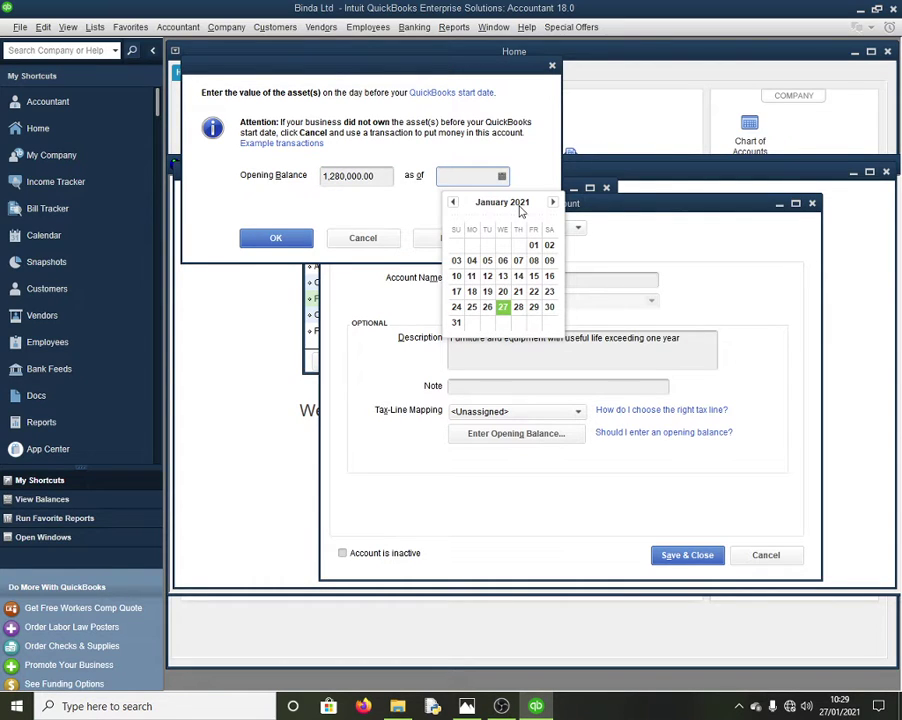
click(453, 203)
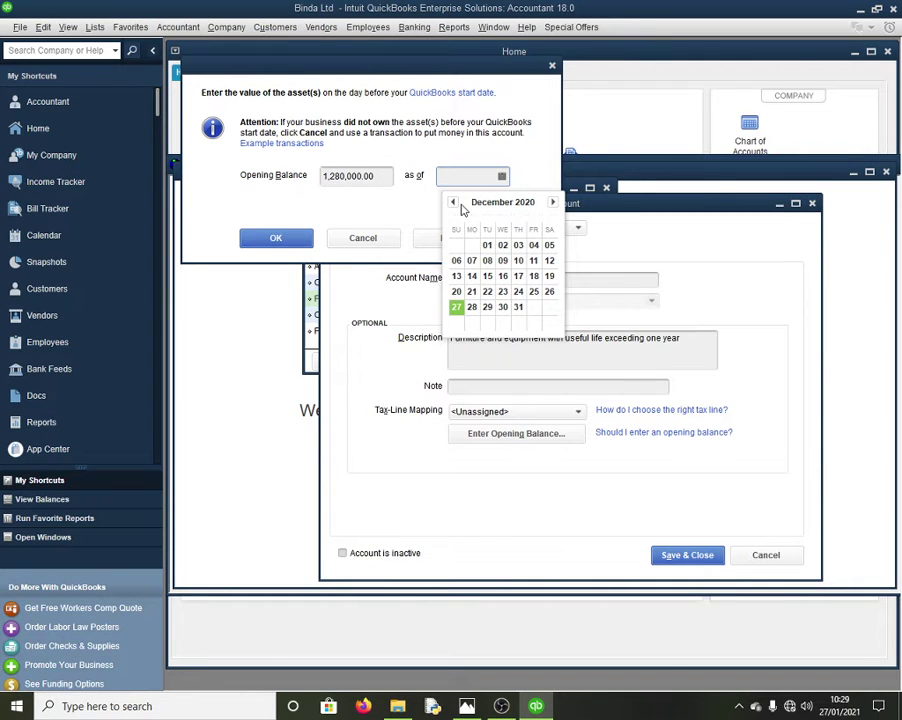
scroll(475, 209, up, 8)
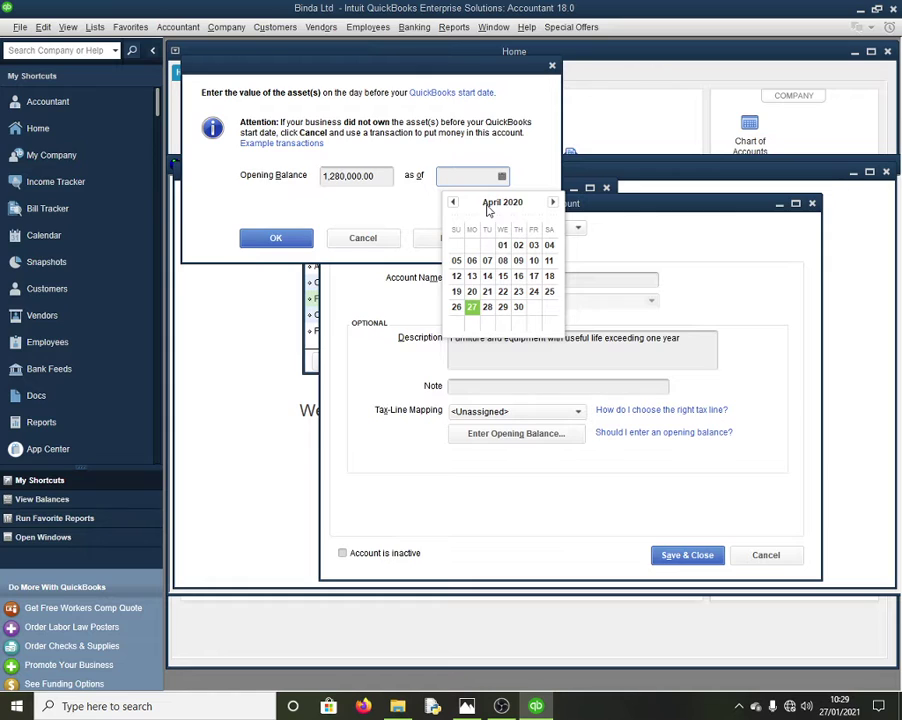
scroll(488, 210, up, 7)
click(453, 204)
click(453, 204)
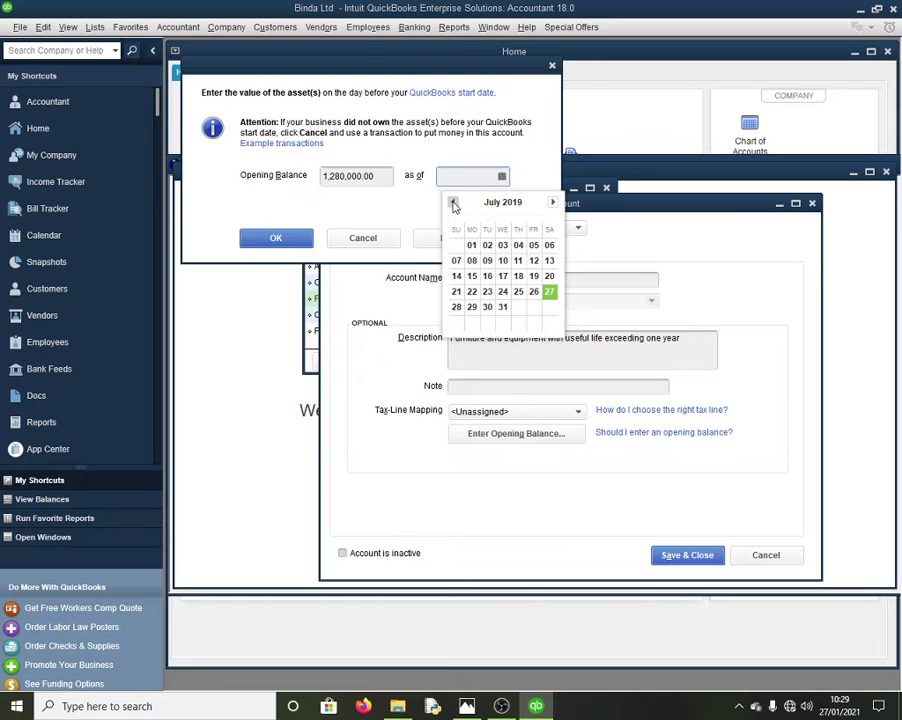
scroll(530, 210, up, 10)
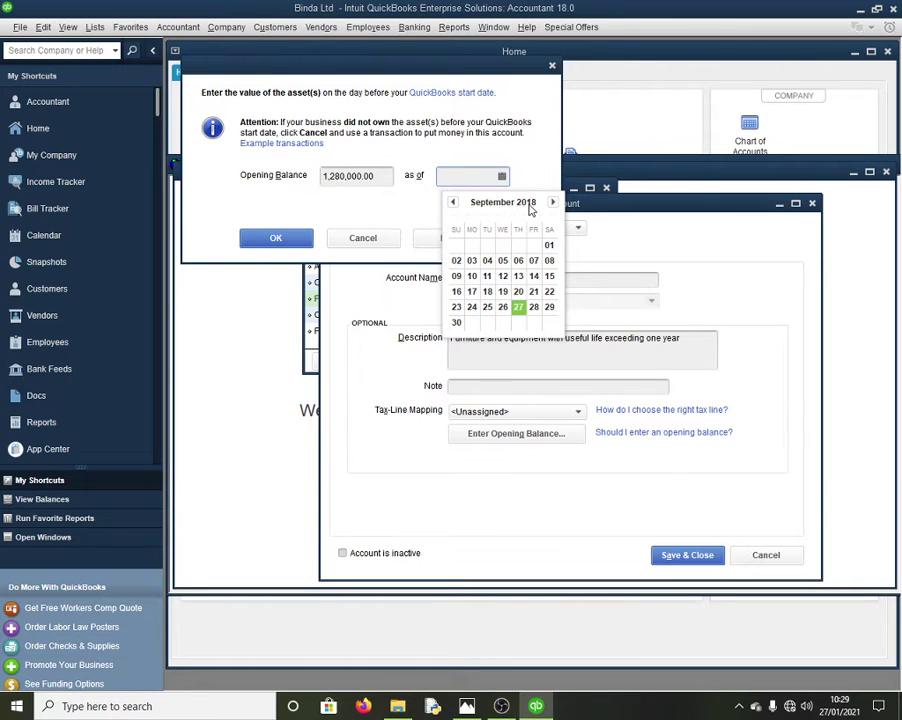
click(453, 204)
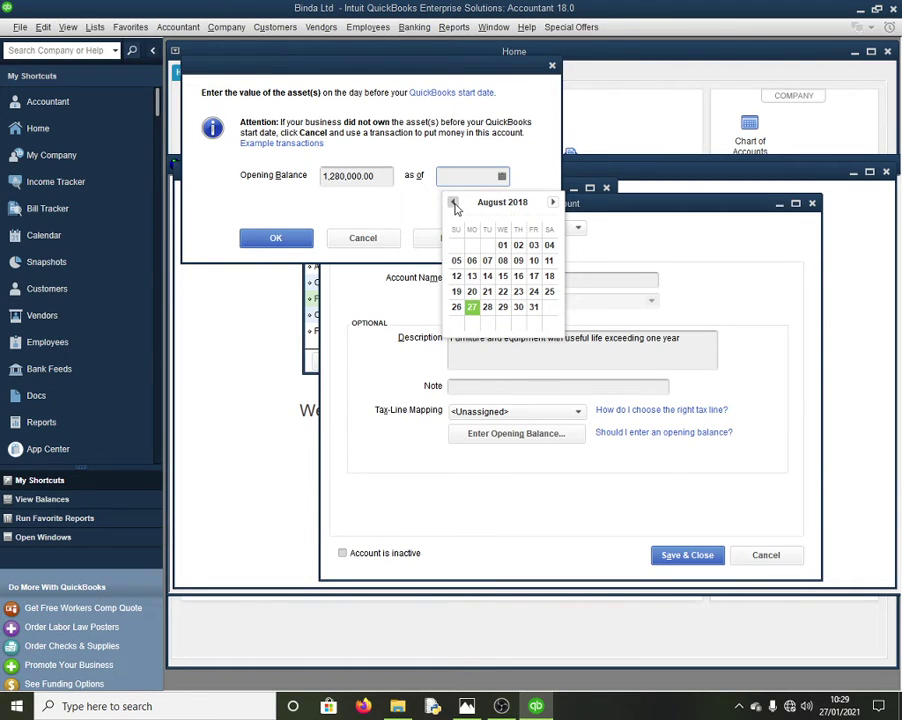
scroll(458, 208, up, 6)
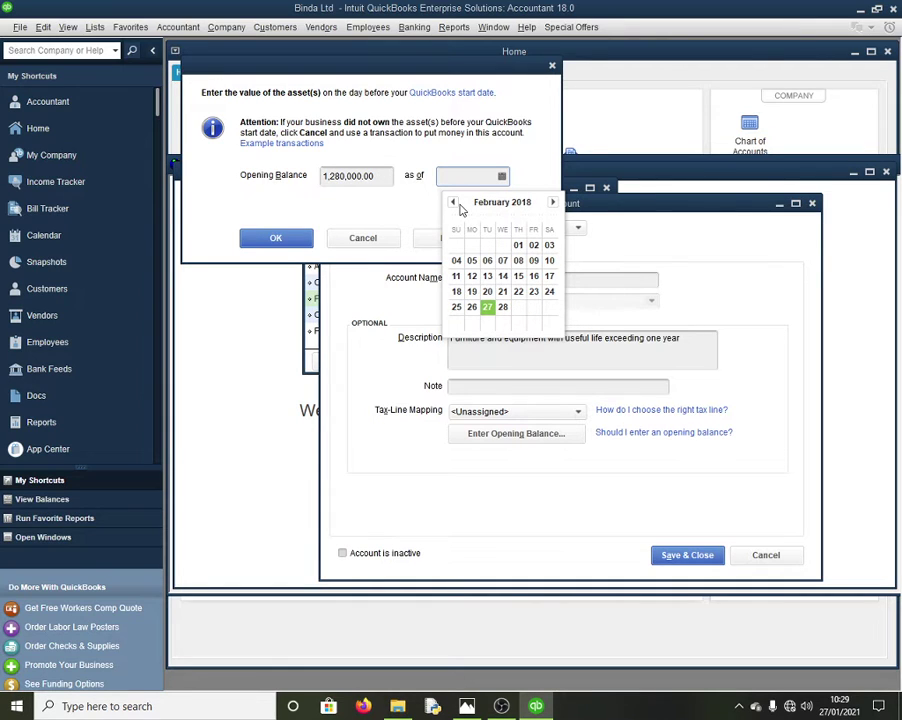
scroll(458, 208, up, 10)
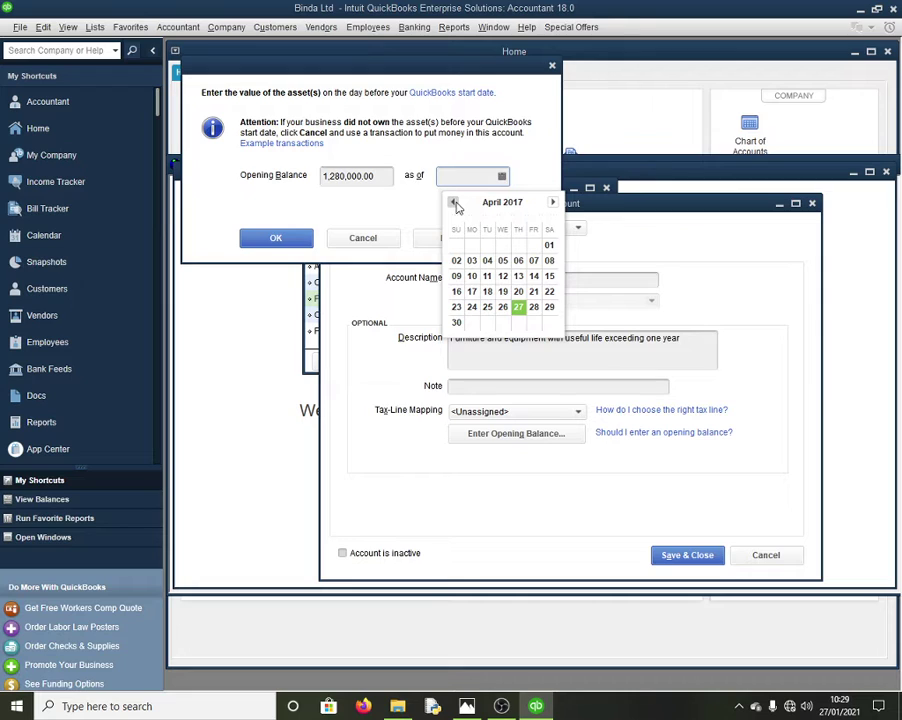
scroll(457, 207, up, 7)
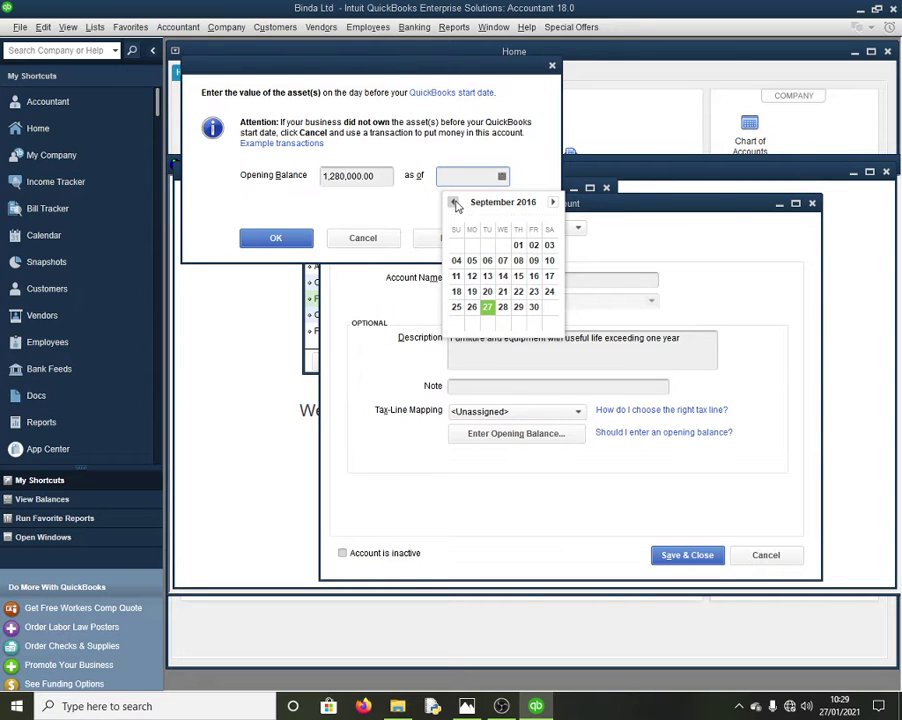
scroll(457, 206, up, 7)
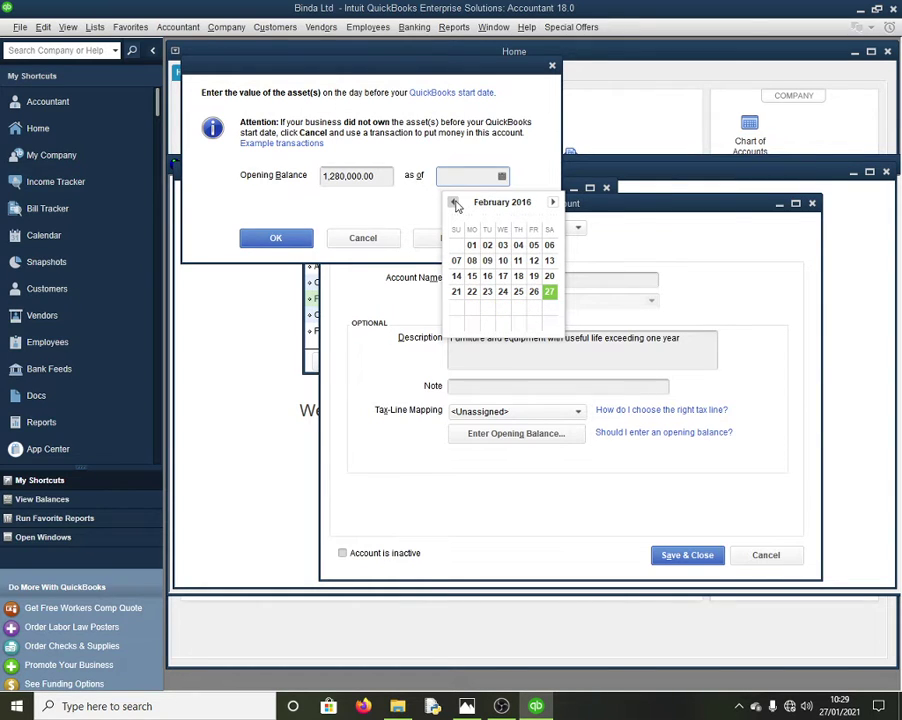
scroll(457, 205, up, 7)
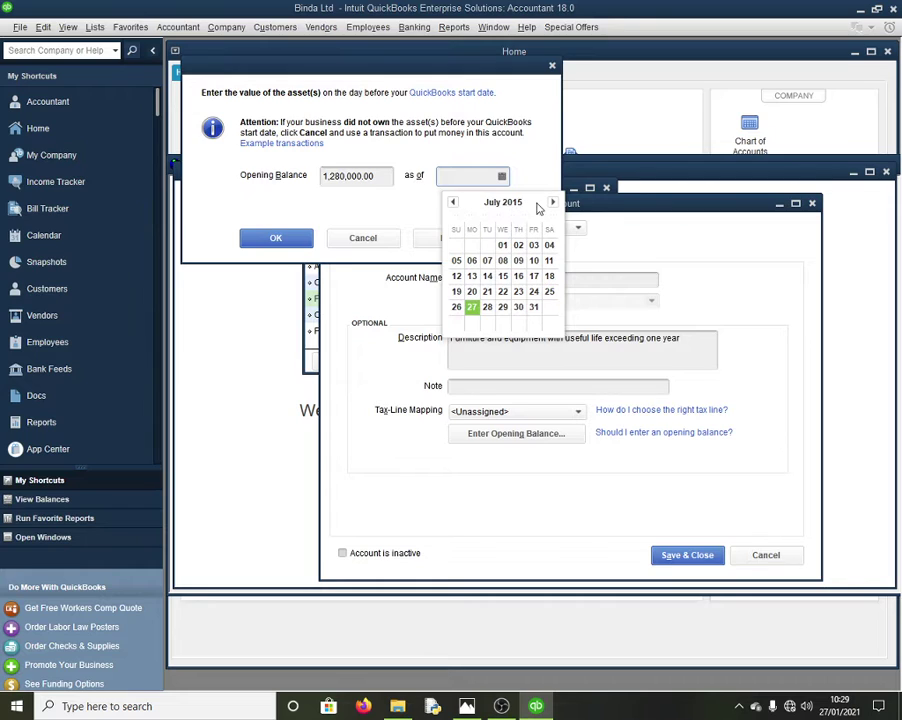
click(503, 246)
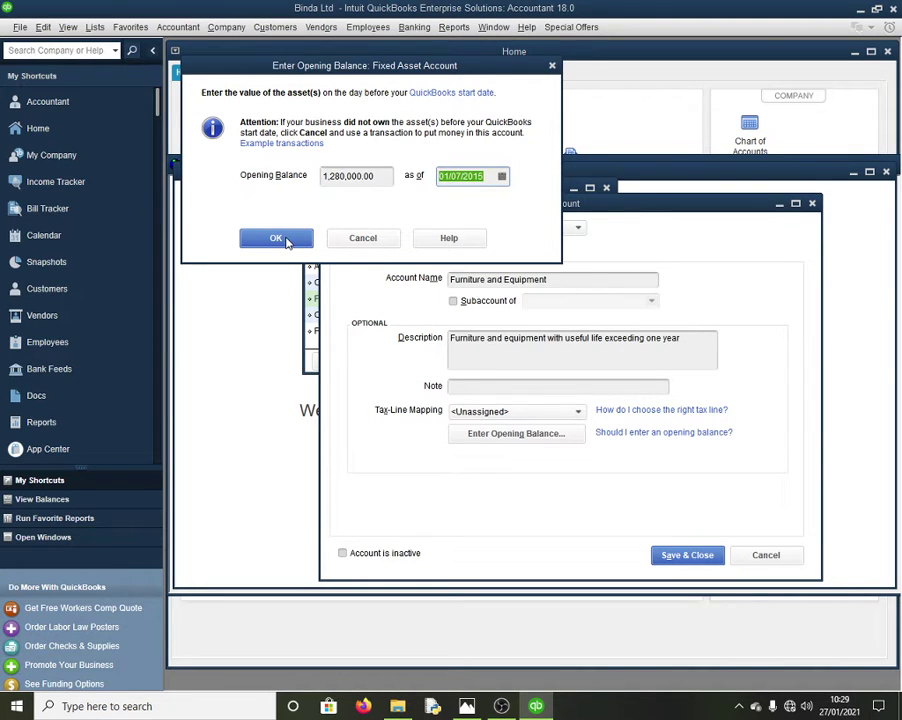
click(276, 238)
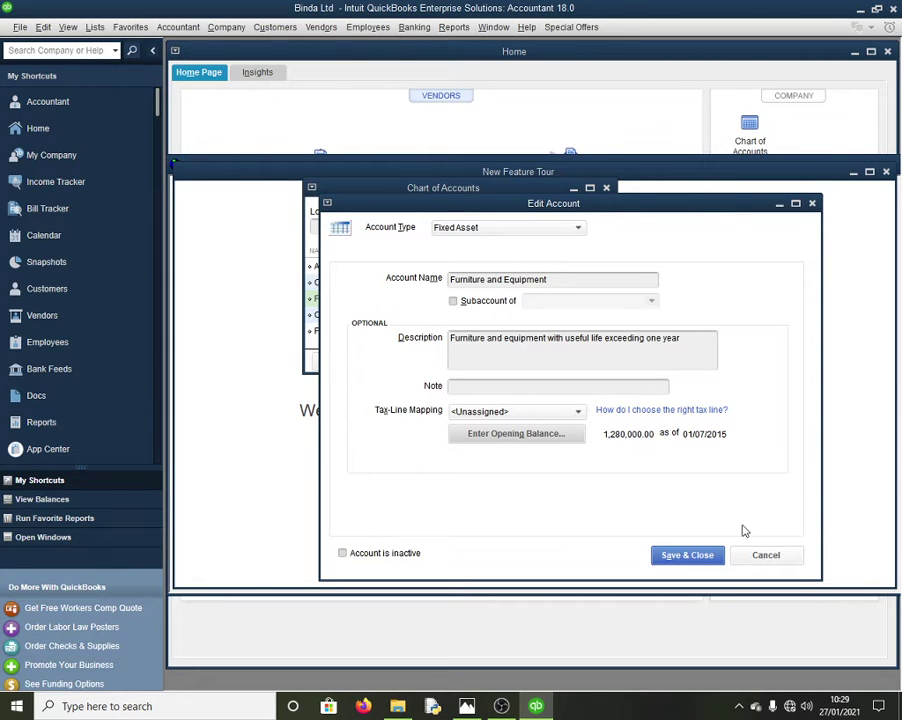
Save the edited Furniture and Equipment account, accepting the transaction date more than 90 days in the past
click(688, 563)
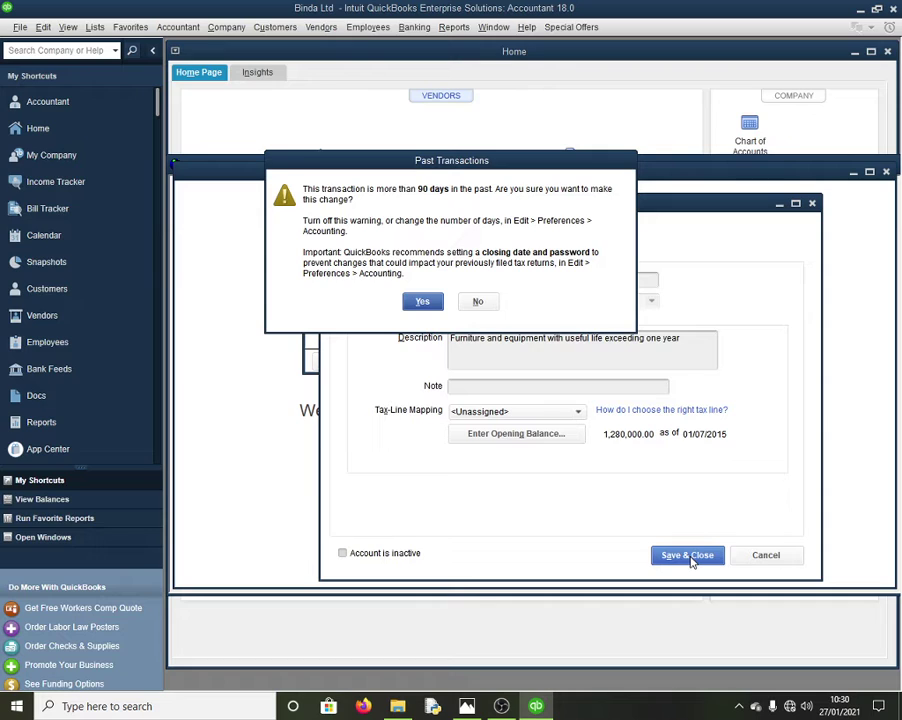
click(476, 303)
click(688, 556)
key(Return)
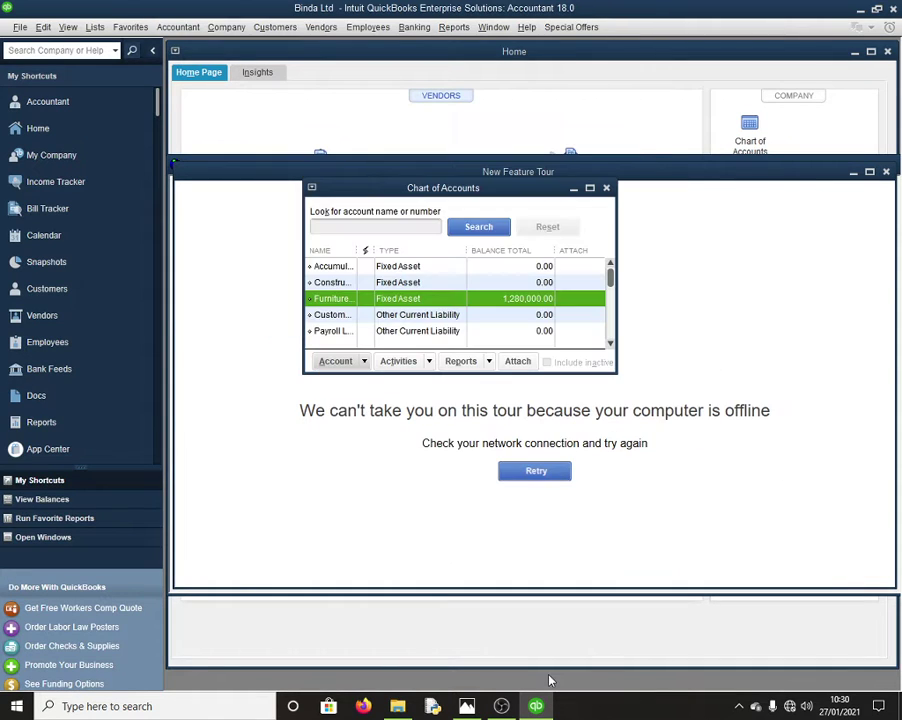
Check the next balance on the task page, then maximize the Chart of Accounts and review its existing fixed asset accounts
click(468, 706)
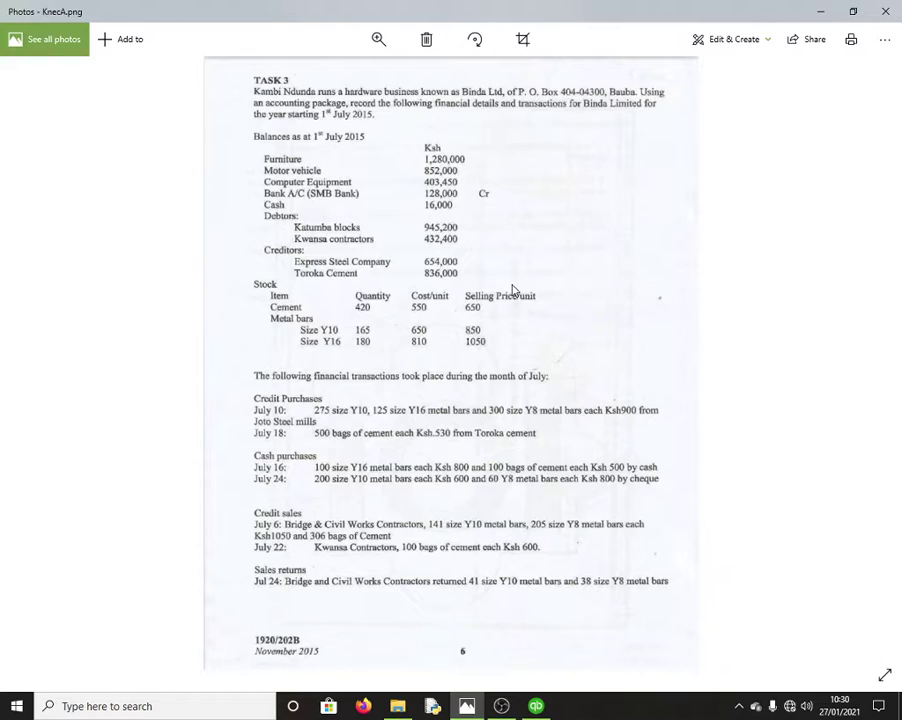
key(alt+Tab)
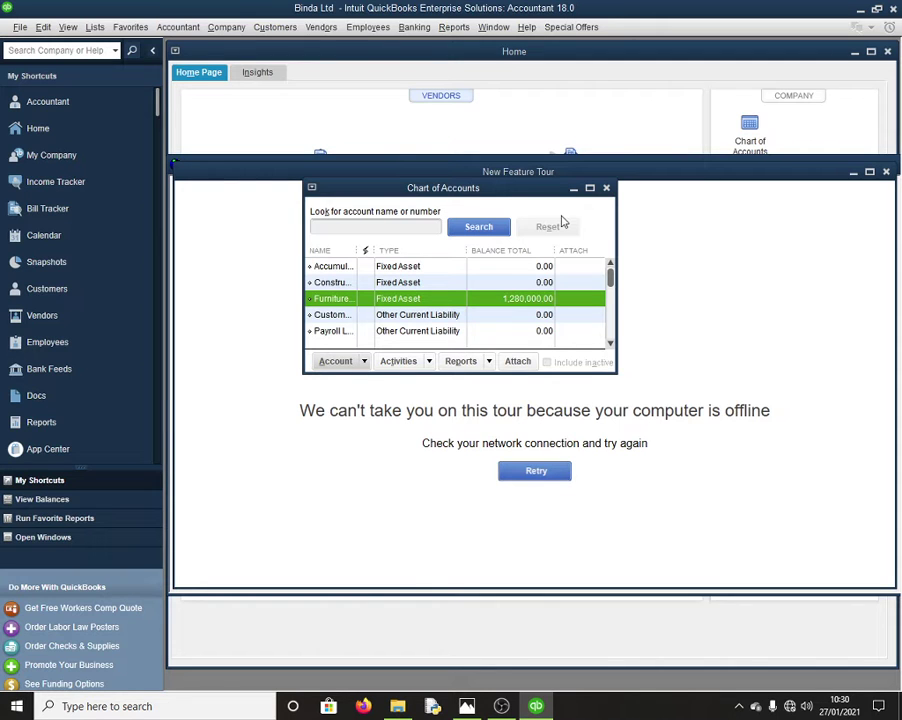
click(590, 188)
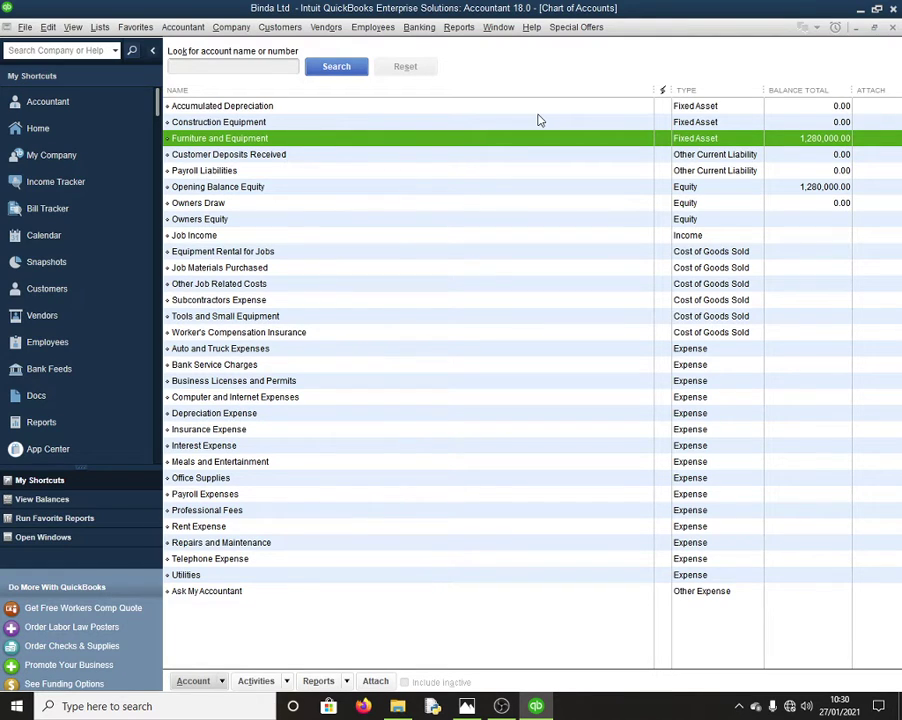
click(227, 123)
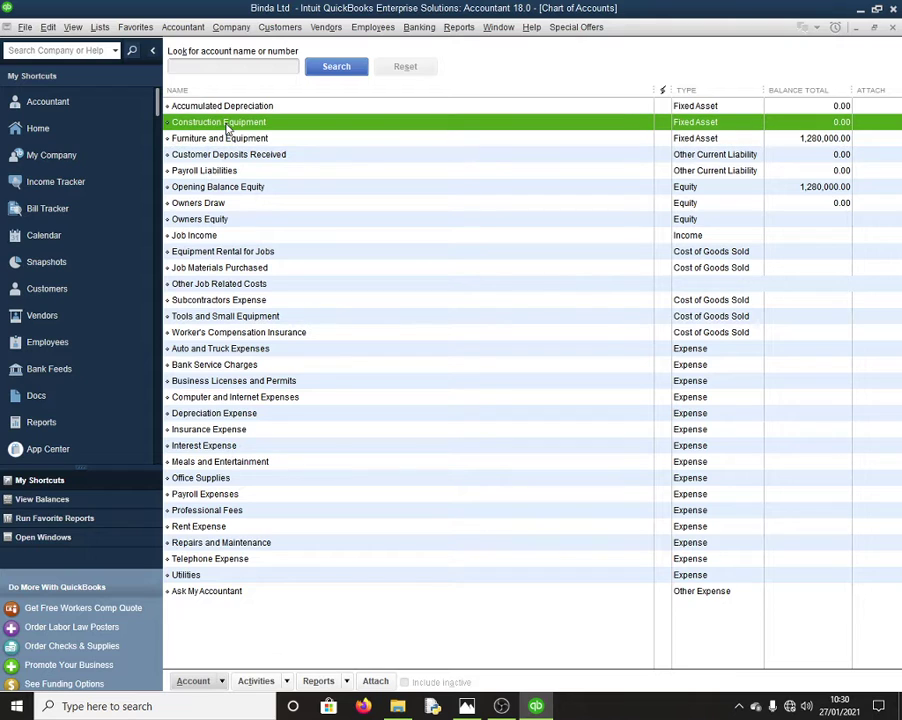
click(220, 140)
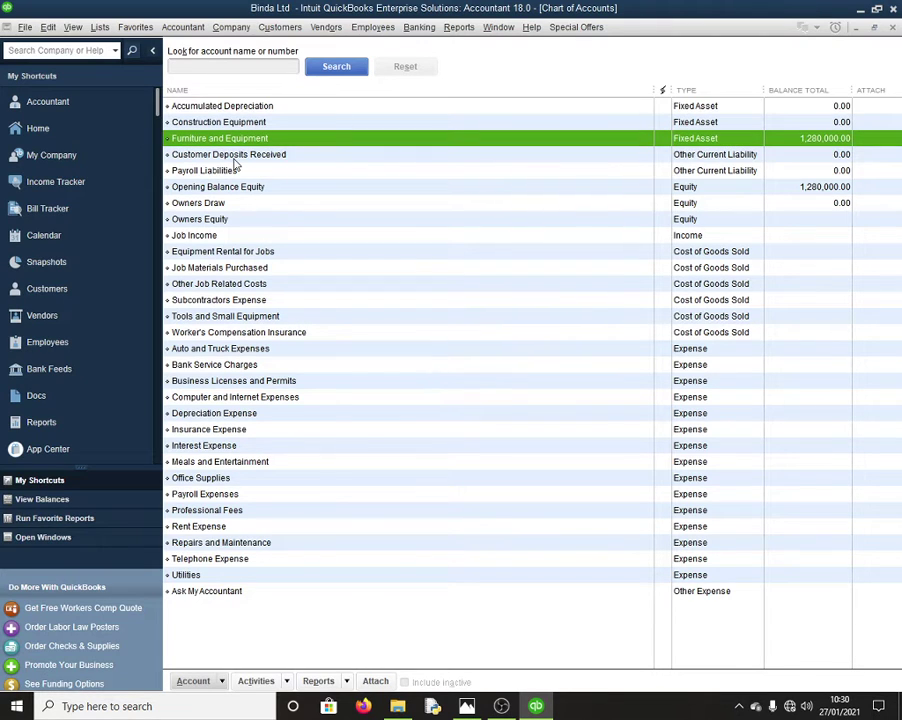
Start a new Fixed Asset account in the Chart of Accounts and name it Motor Vehicle
click(193, 681)
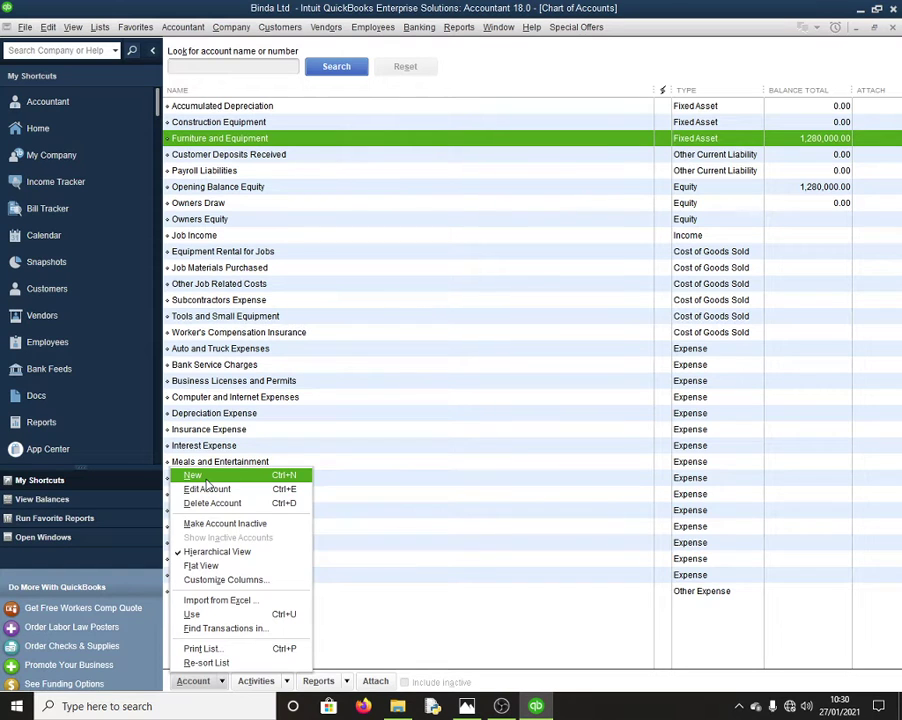
click(196, 476)
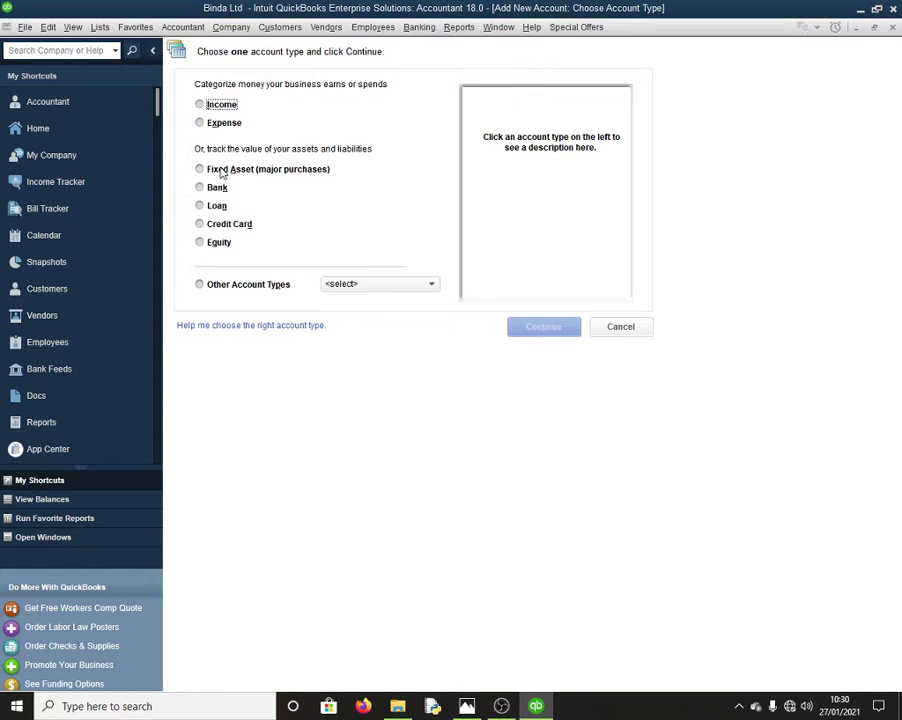
click(222, 171)
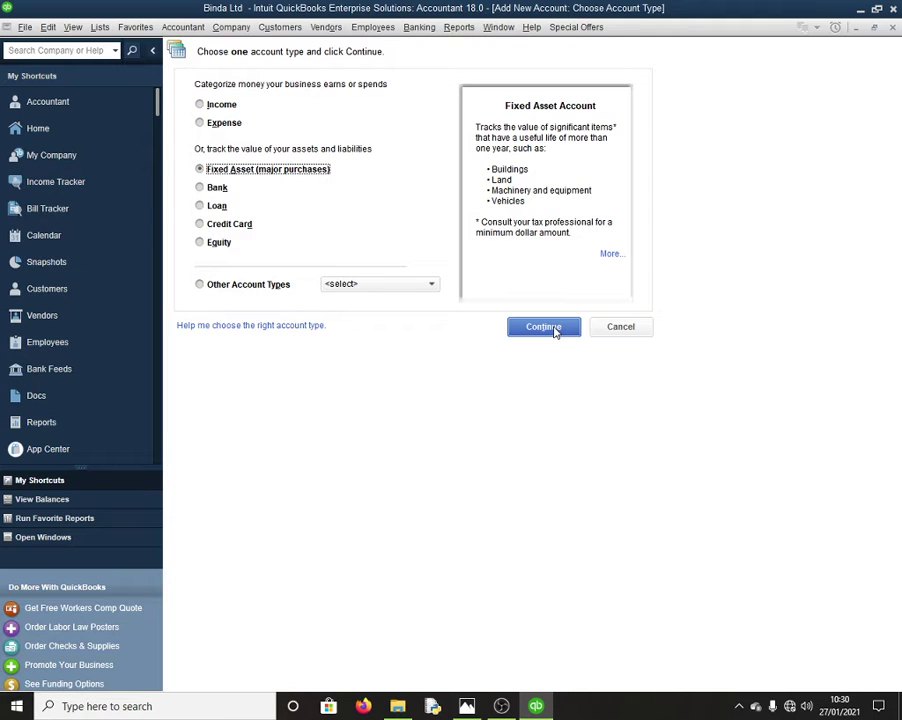
click(543, 327)
text(Mo)
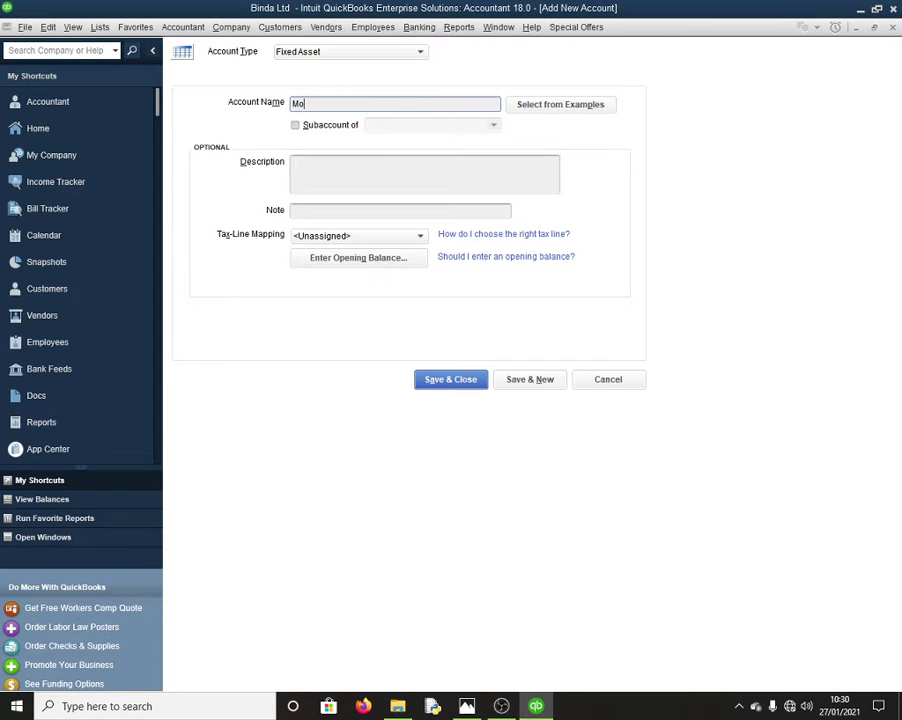
text(tor Vehicle)
Begin an opening balance entry for the Motor Vehicle account and date it 01/07/2015
click(358, 257)
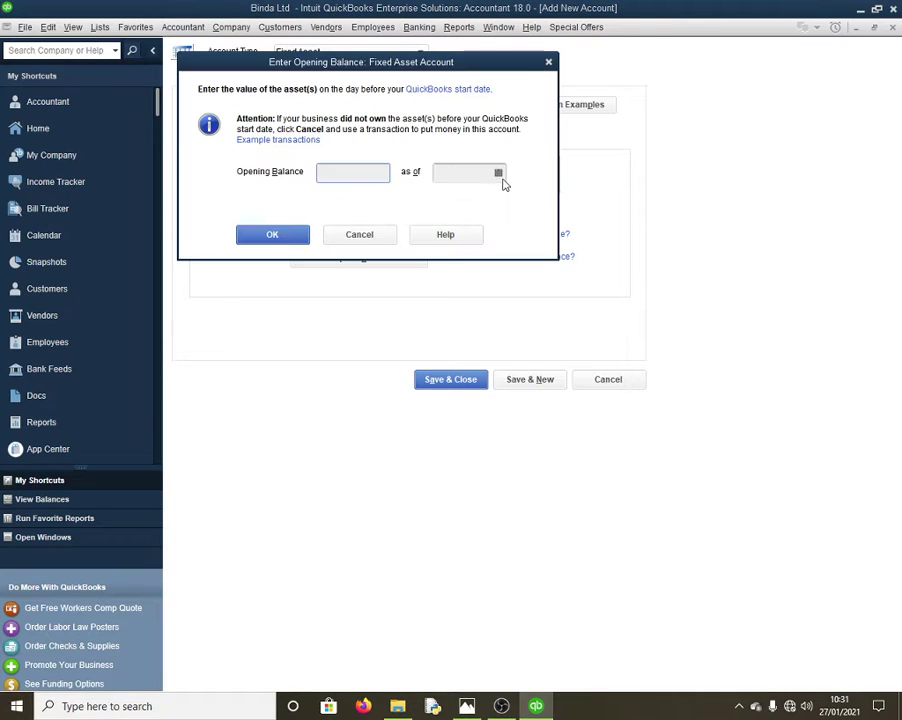
click(499, 174)
click(450, 199)
click(450, 199)
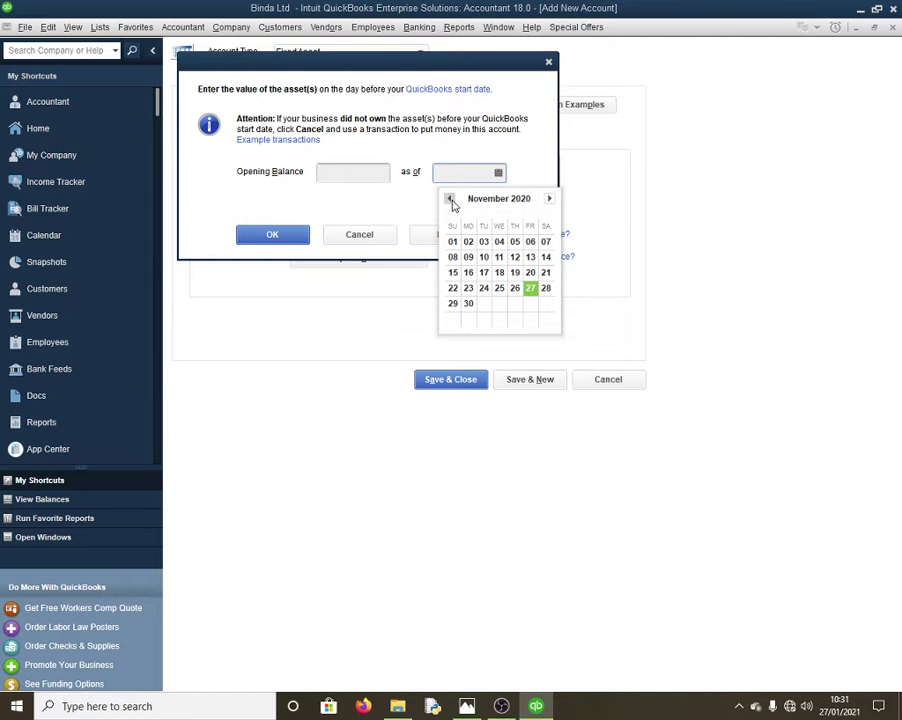
drag(450, 199, 452, 202)
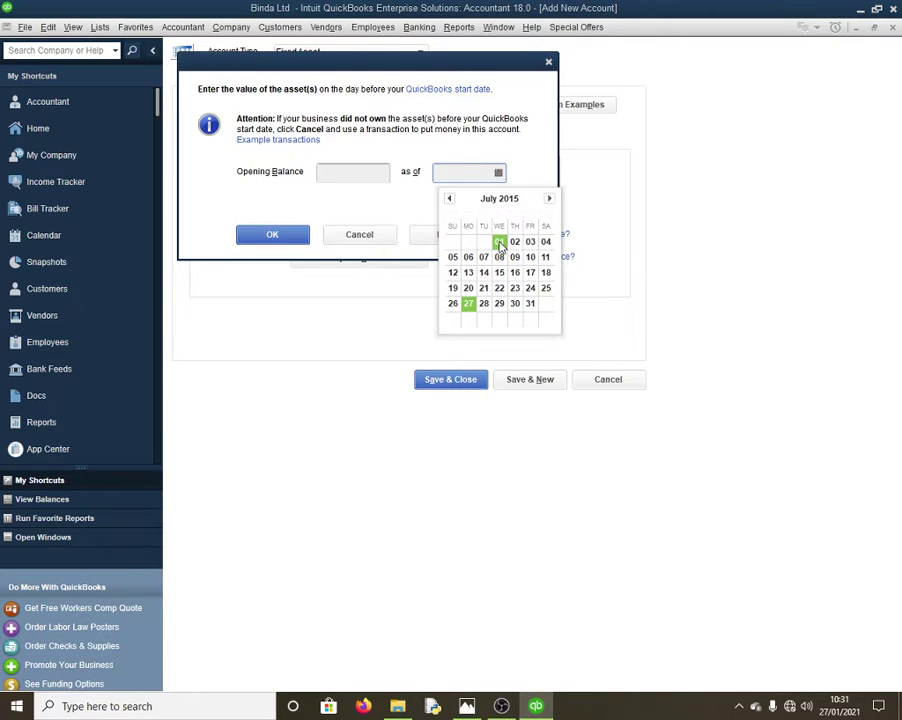
click(500, 242)
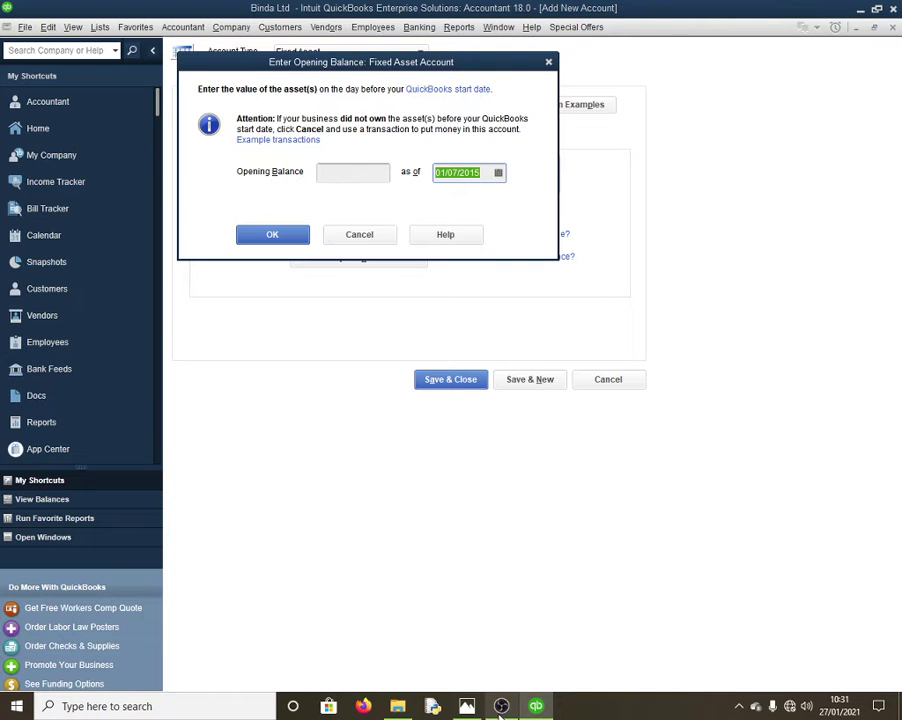
Enter Motor Vehicle's opening balance of 852,000 from the task page and save the account, accepting the past transaction date
click(467, 706)
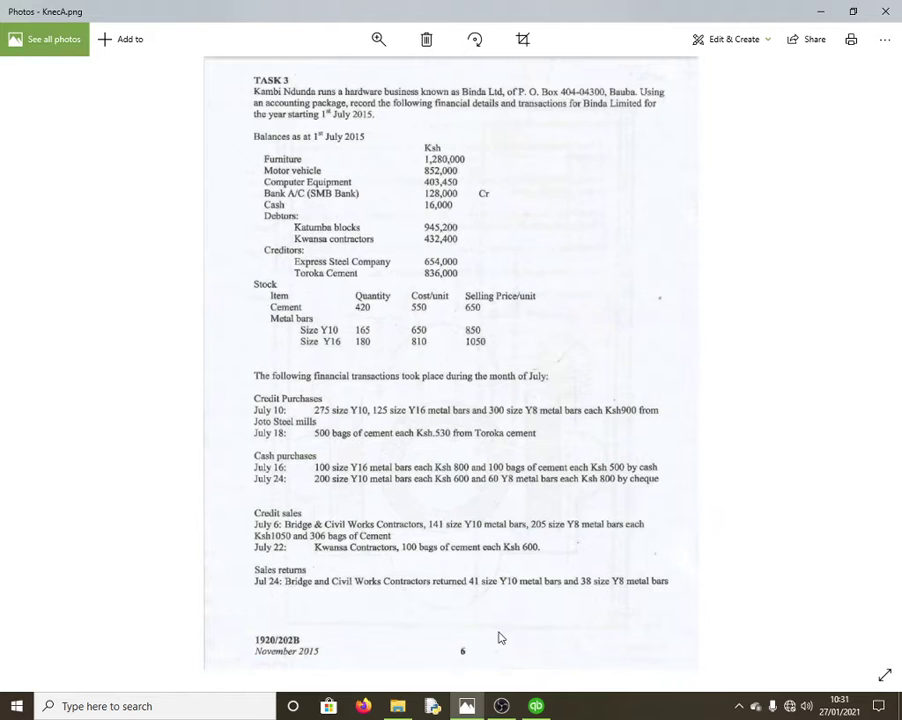
click(535, 706)
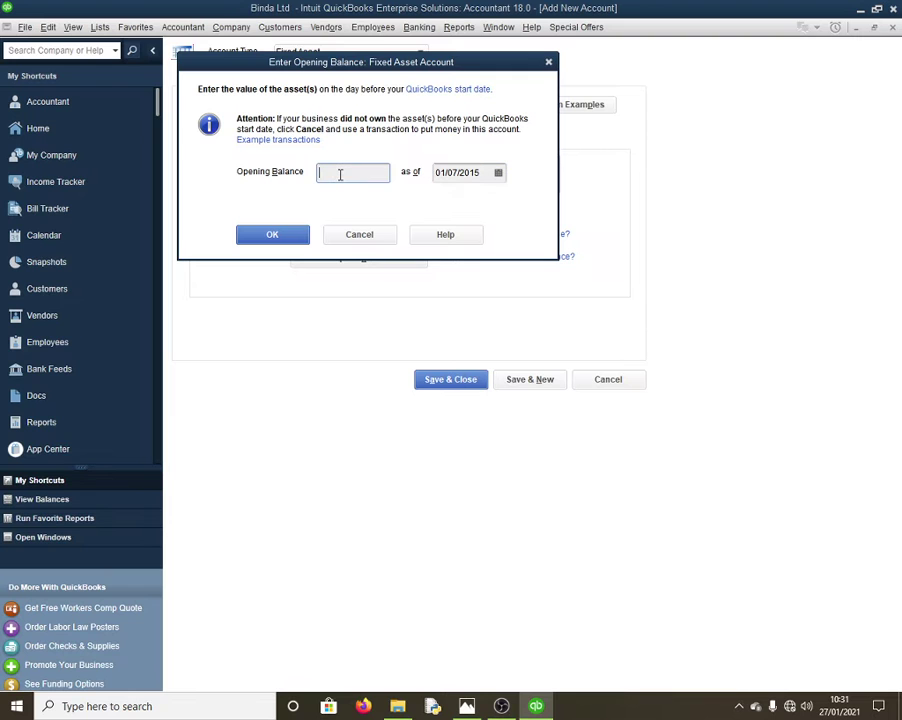
text(857)
key(BackSpace)
text(2000)
click(292, 241)
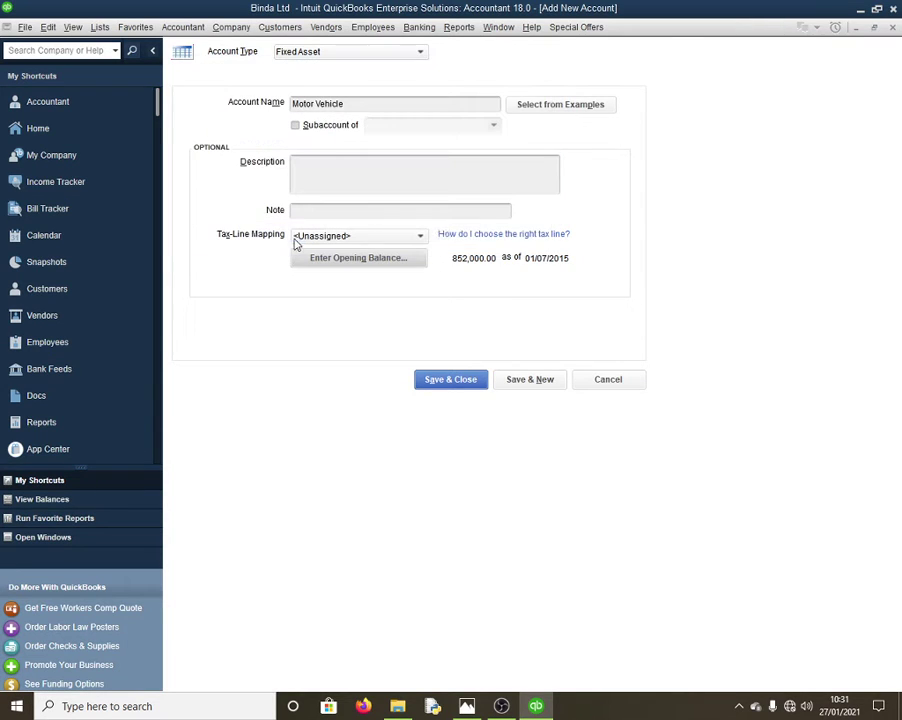
click(459, 379)
click(422, 302)
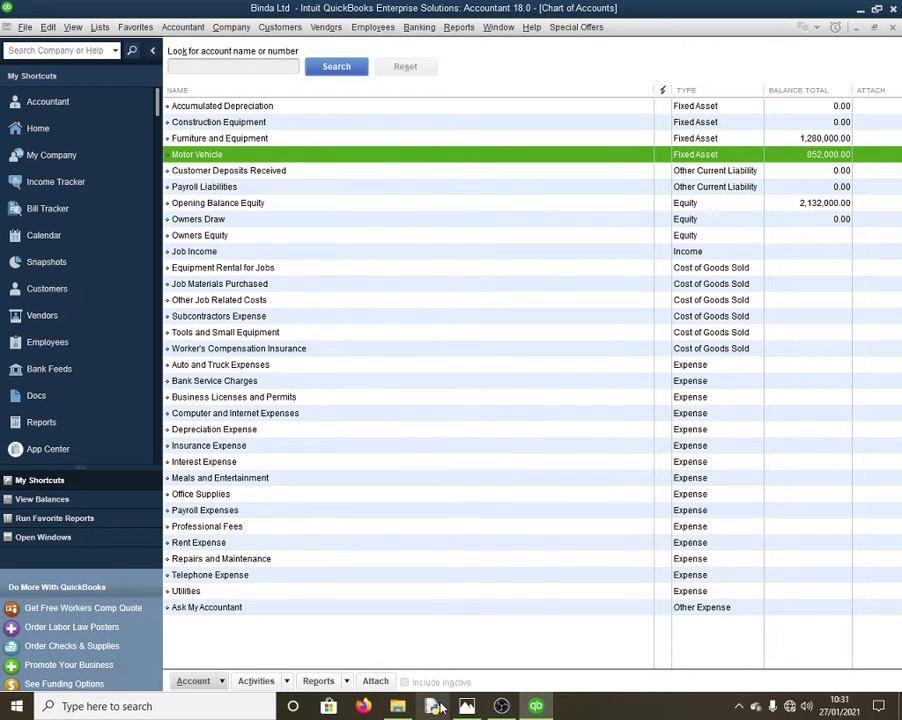
Check the next balance on the task page, then start a new Fixed Asset account named Computer Equipments
click(440, 707)
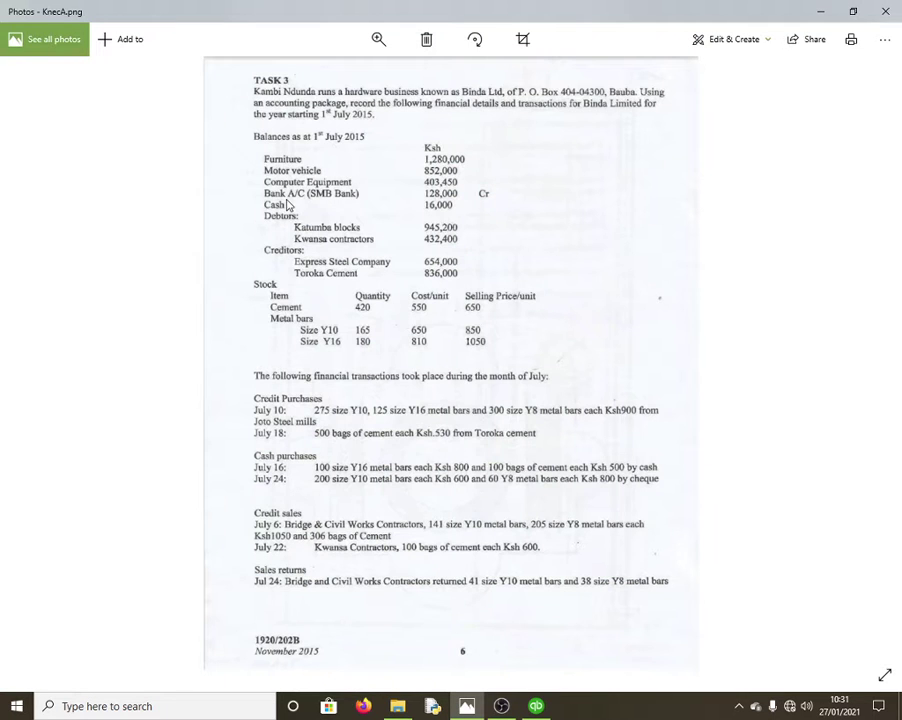
click(530, 712)
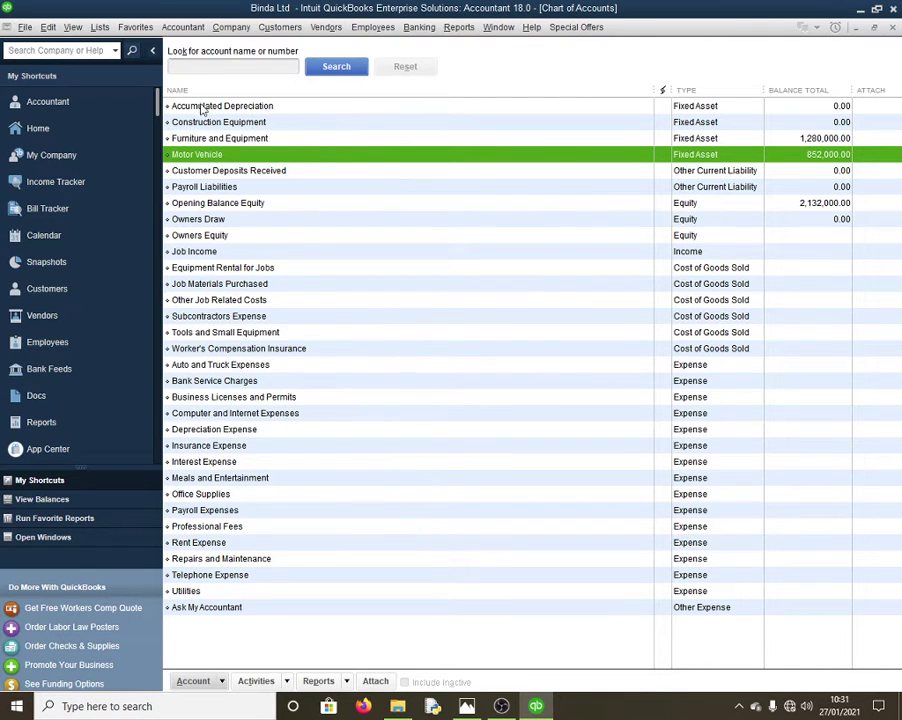
click(221, 681)
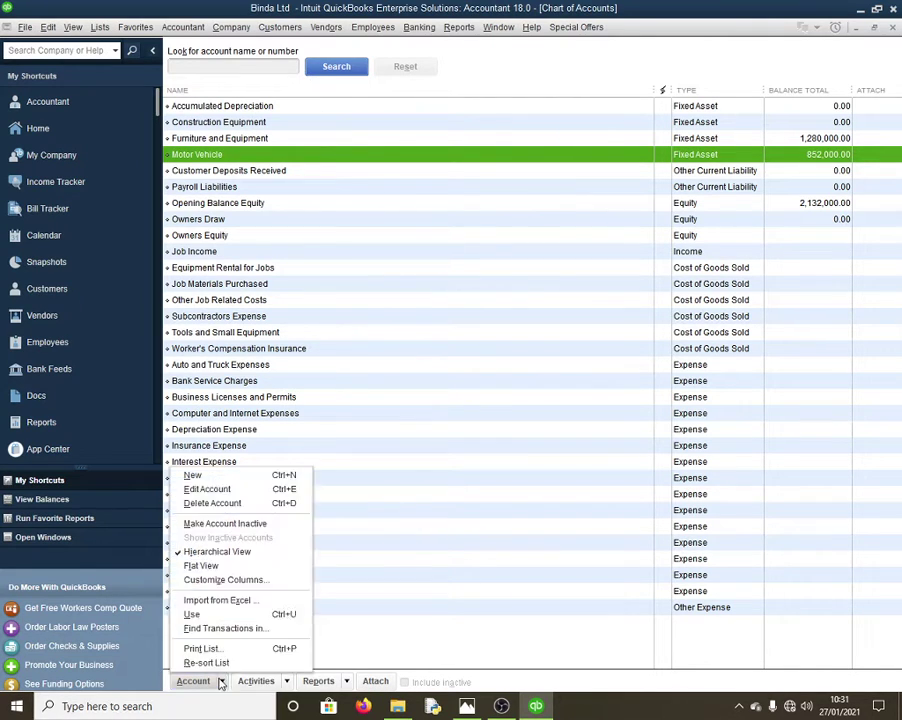
click(195, 476)
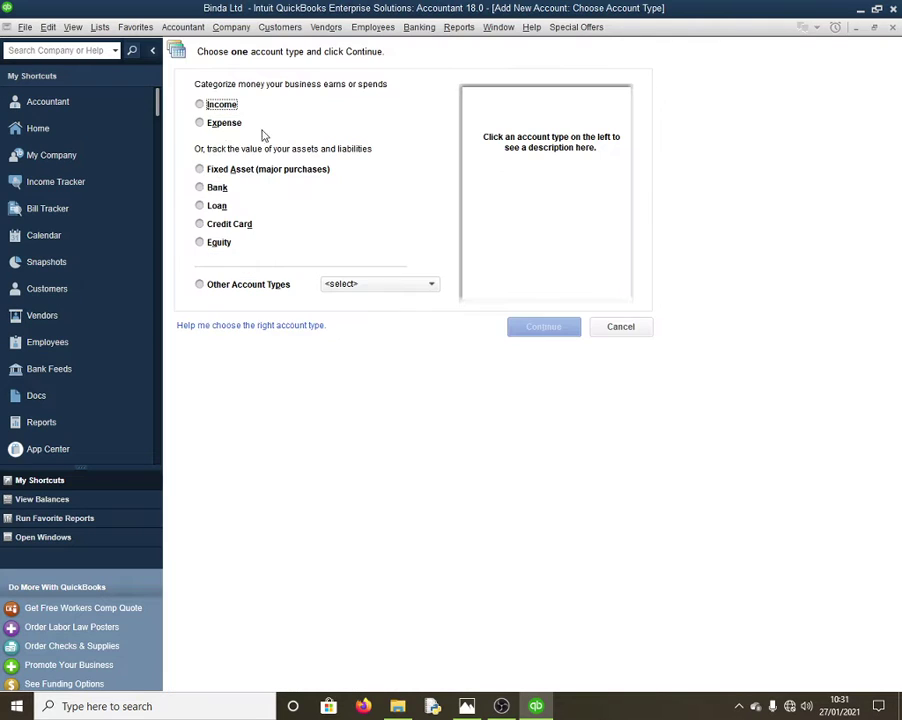
click(240, 169)
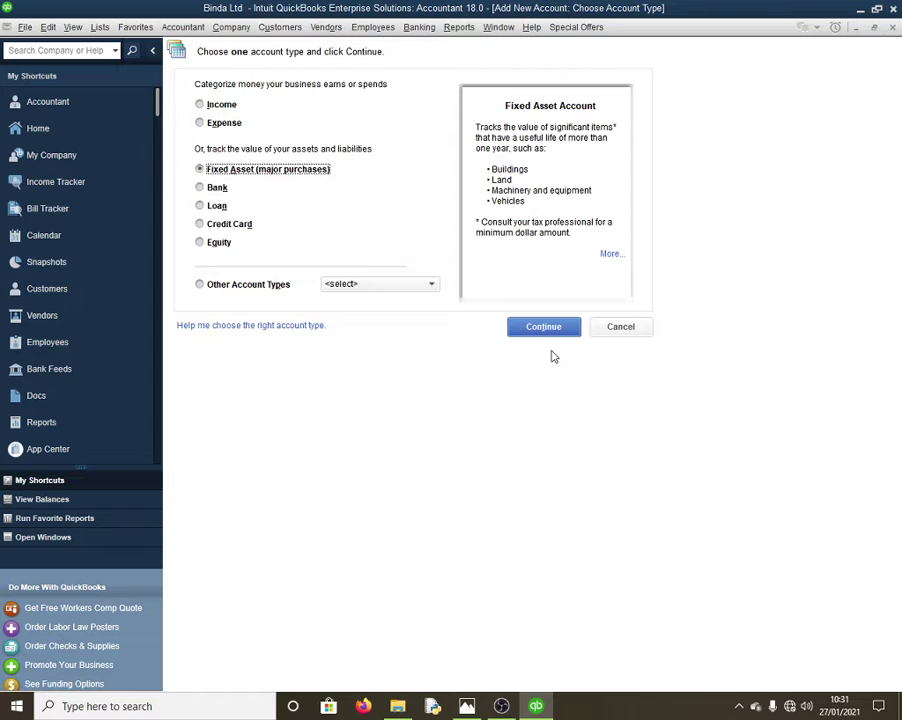
click(543, 327)
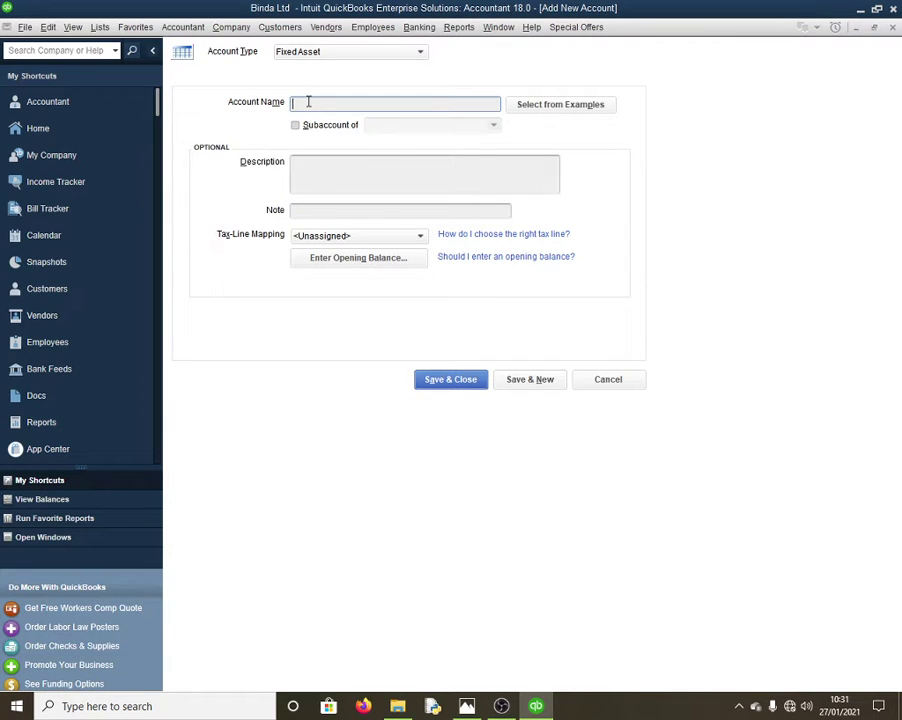
text(Compu)
text(ter Equi)
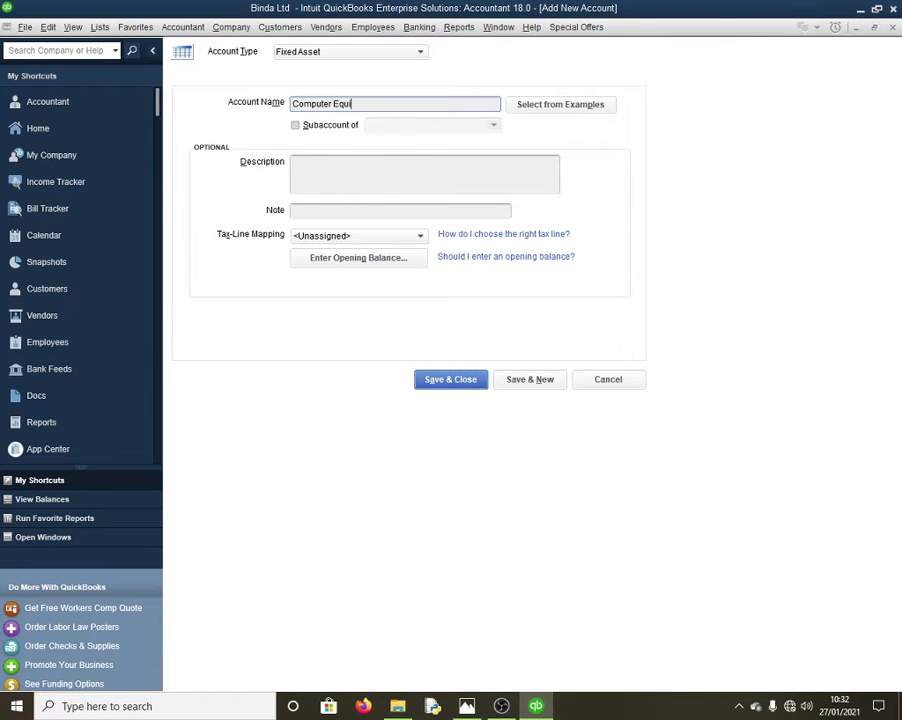
text(pments)
Begin the Computer Equipments opening balance entry and date it 01/07/2015
click(380, 258)
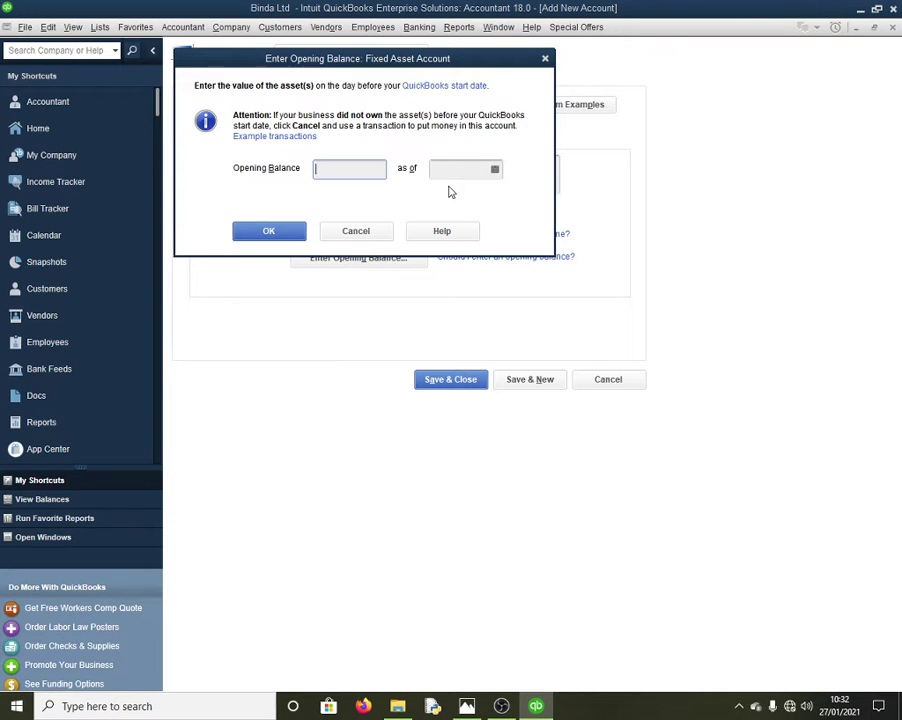
click(478, 177)
text(1/7/2015)
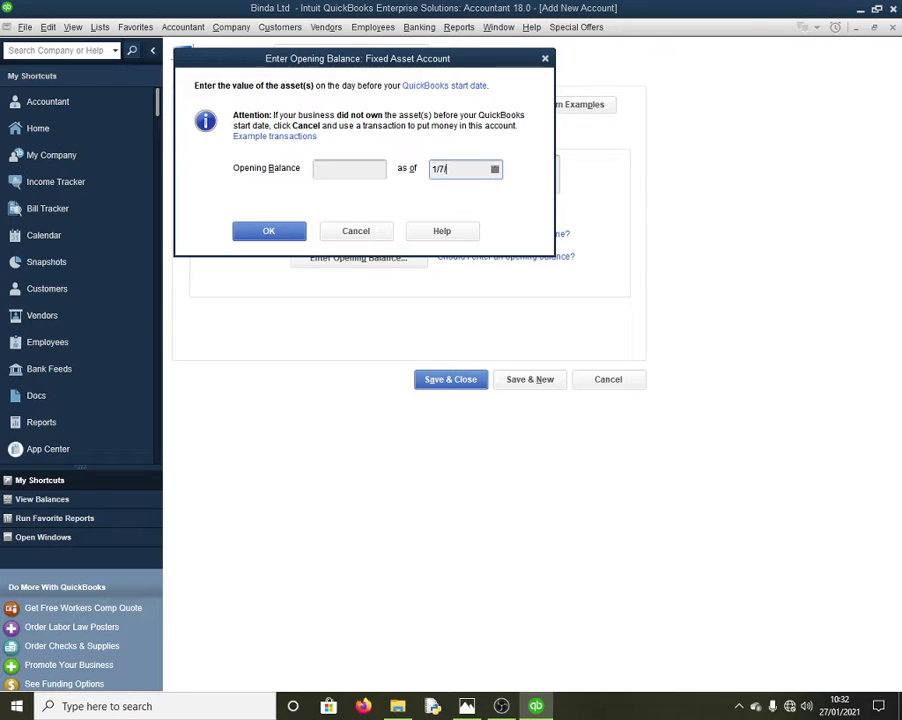
click(362, 168)
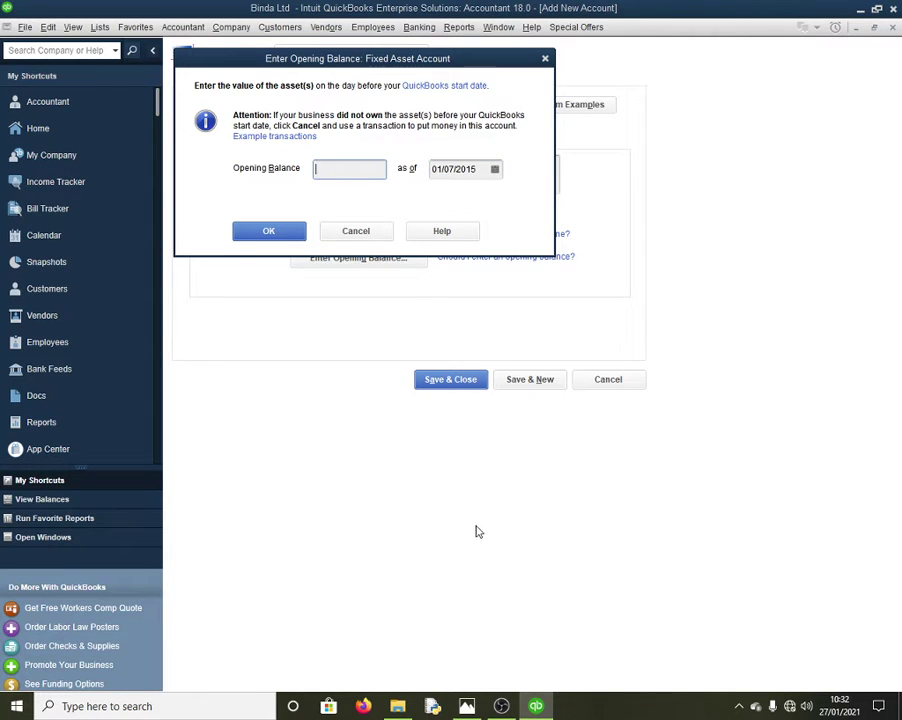
Enter the Computer Equipments opening balance of 403,450 from the task page and save the account, accepting the past transaction date
click(467, 706)
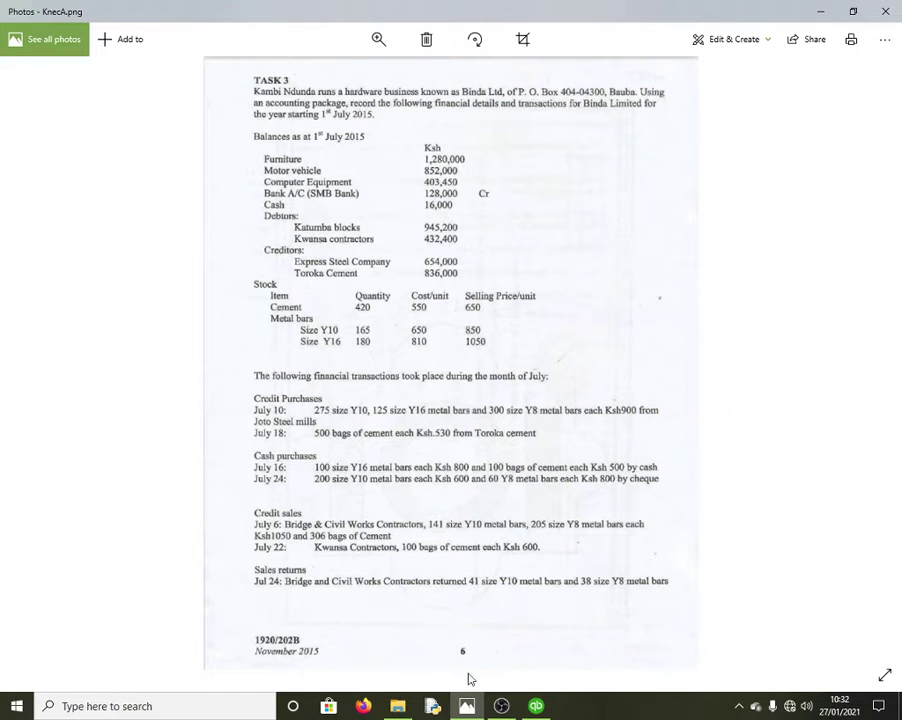
click(536, 706)
click(467, 706)
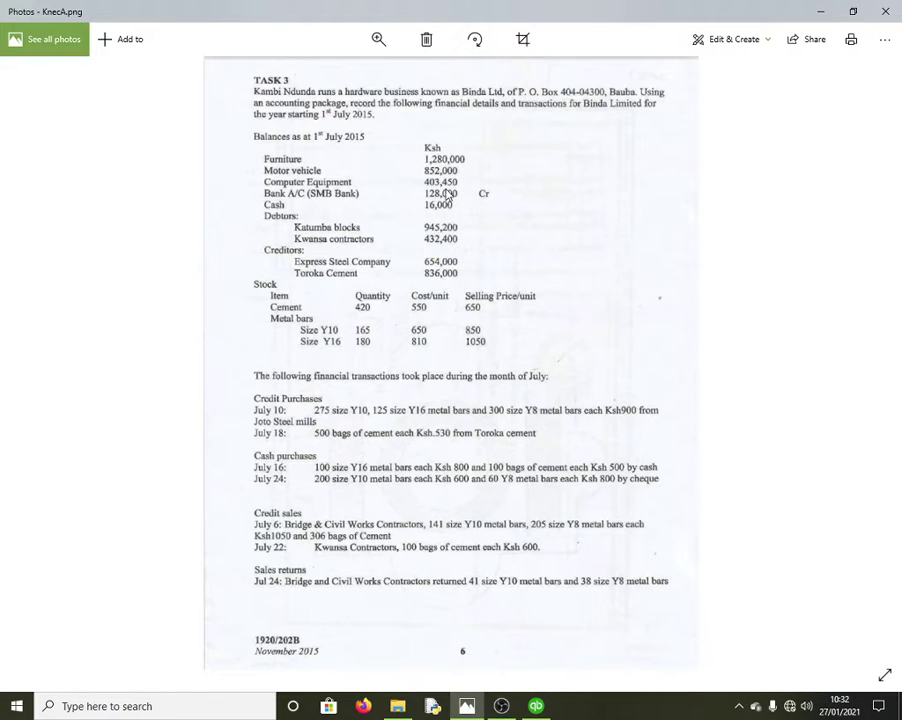
click(540, 708)
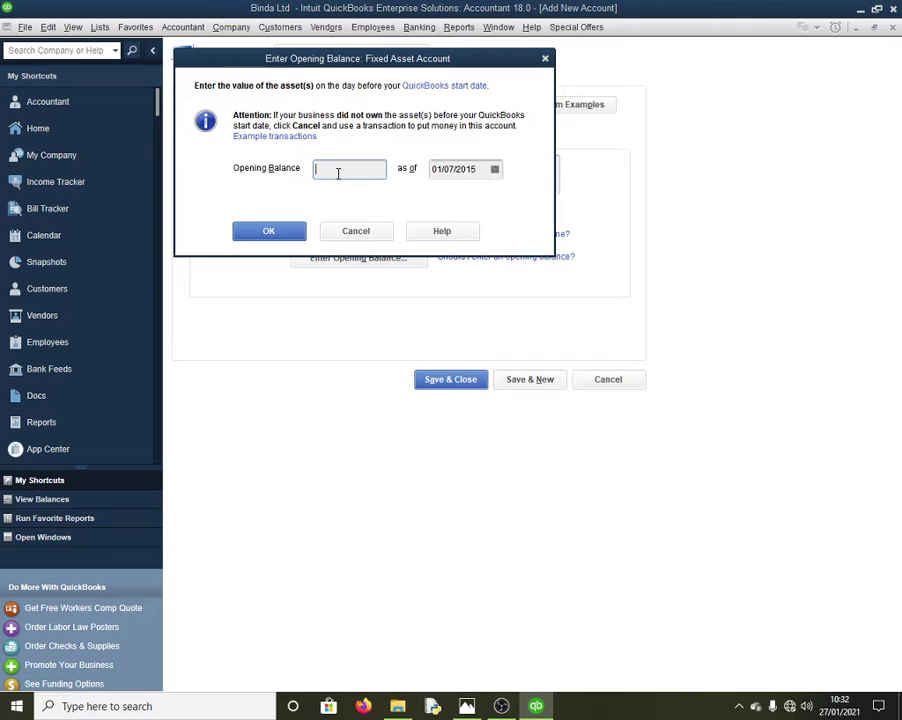
text(403450)
click(280, 231)
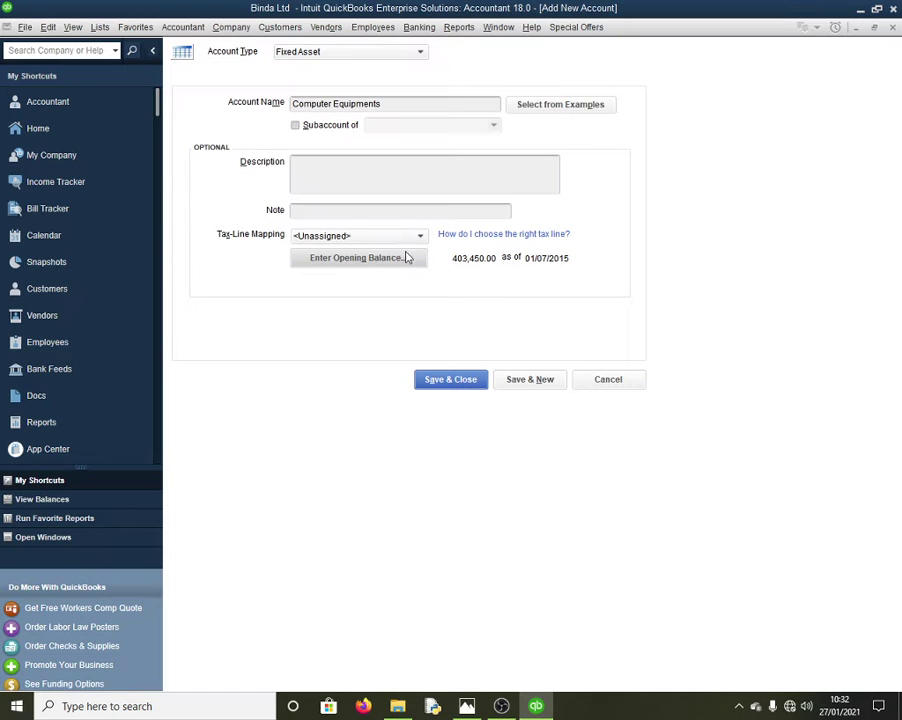
click(454, 381)
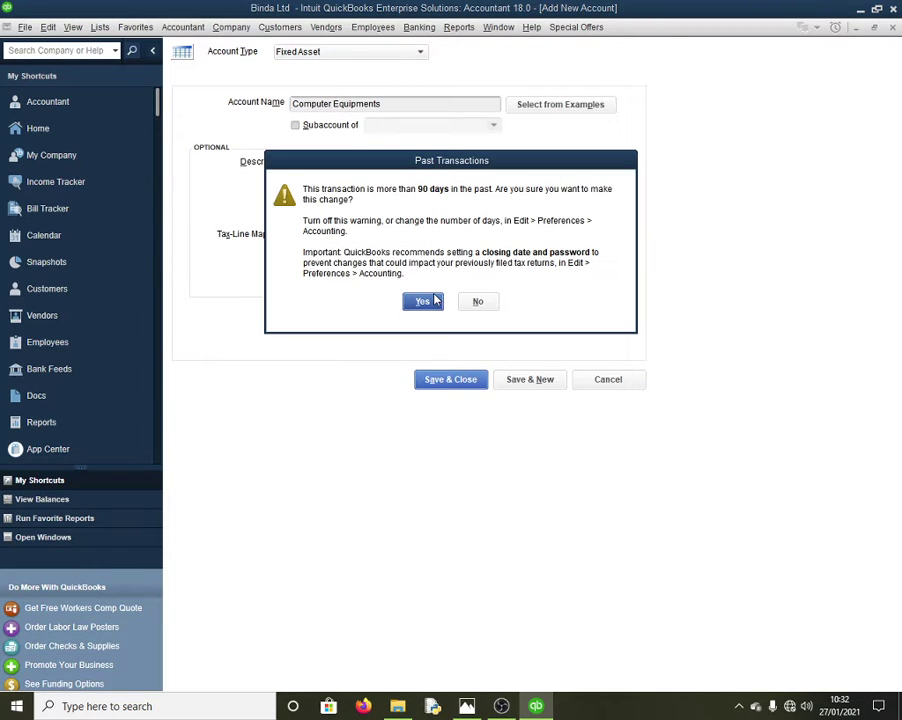
click(423, 303)
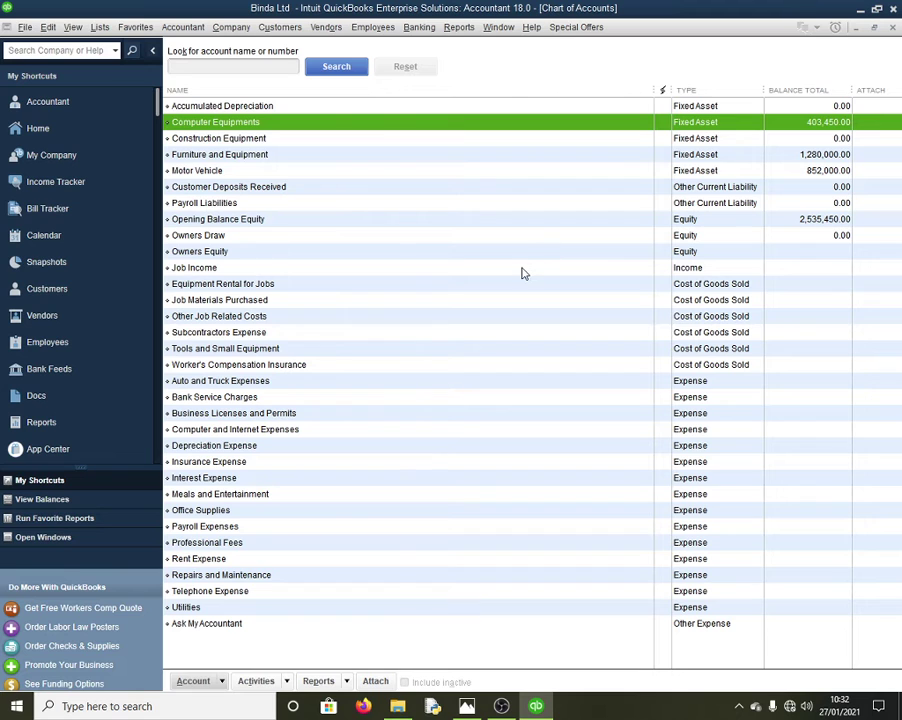
Start a new Bank account in the Chart of Accounts and name it SMB Bank, as given on the task page
click(466, 706)
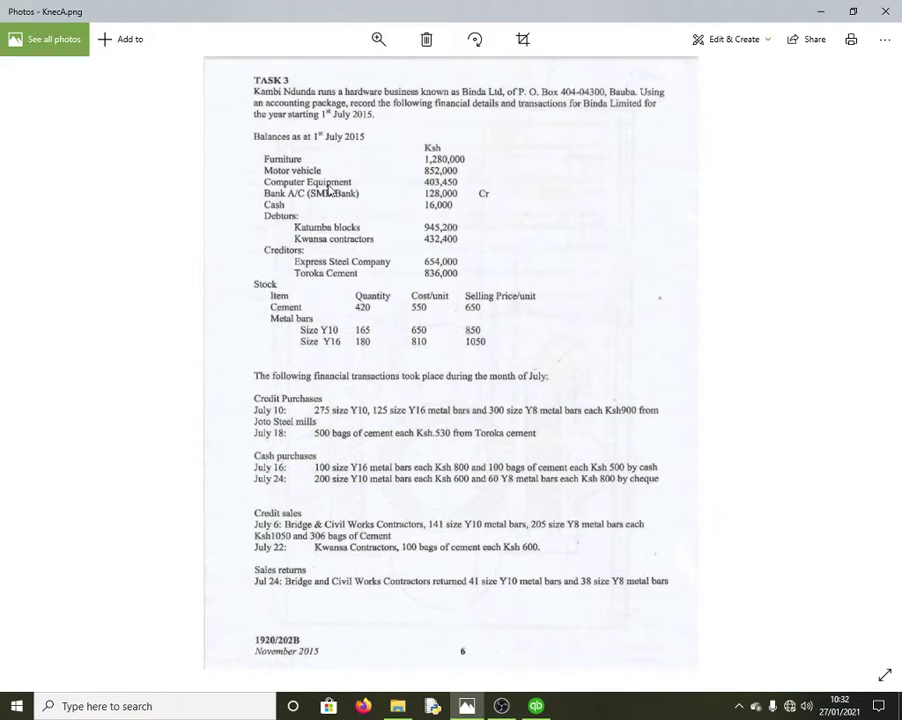
click(536, 706)
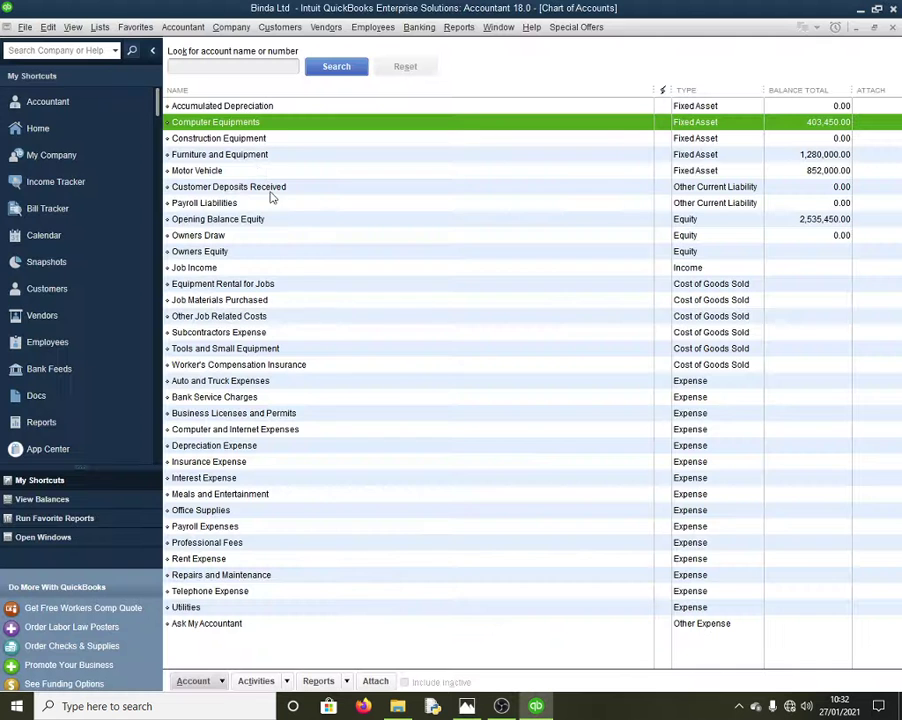
click(221, 682)
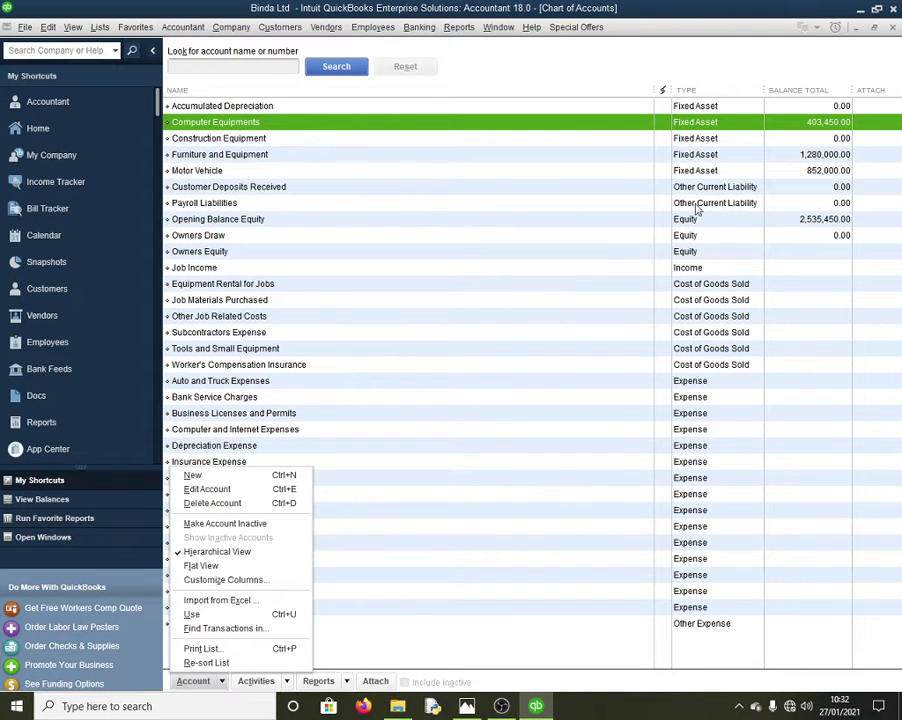
click(209, 478)
click(223, 192)
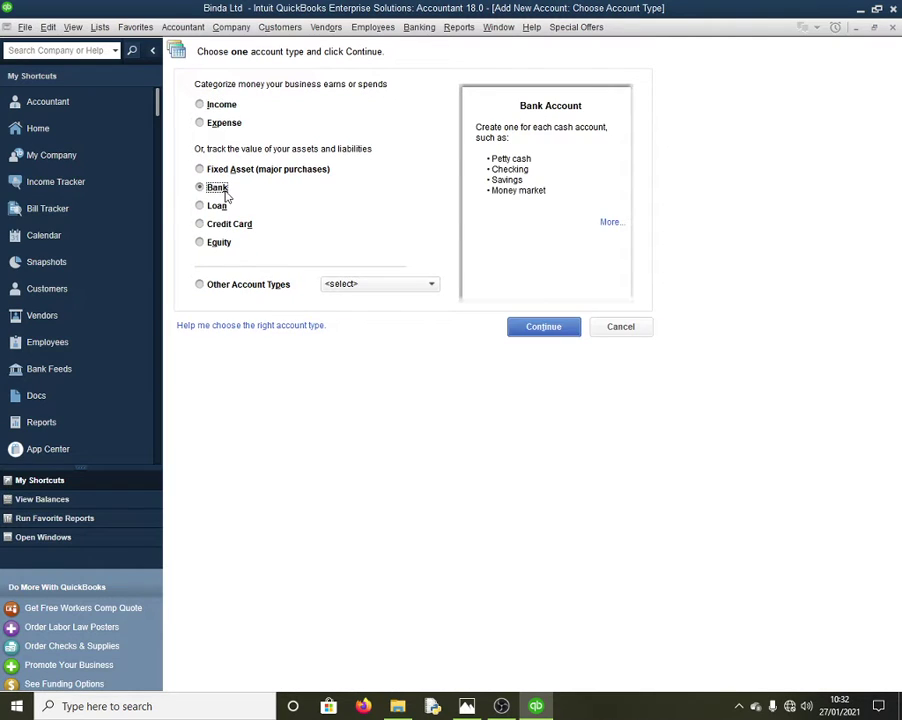
click(545, 332)
click(545, 330)
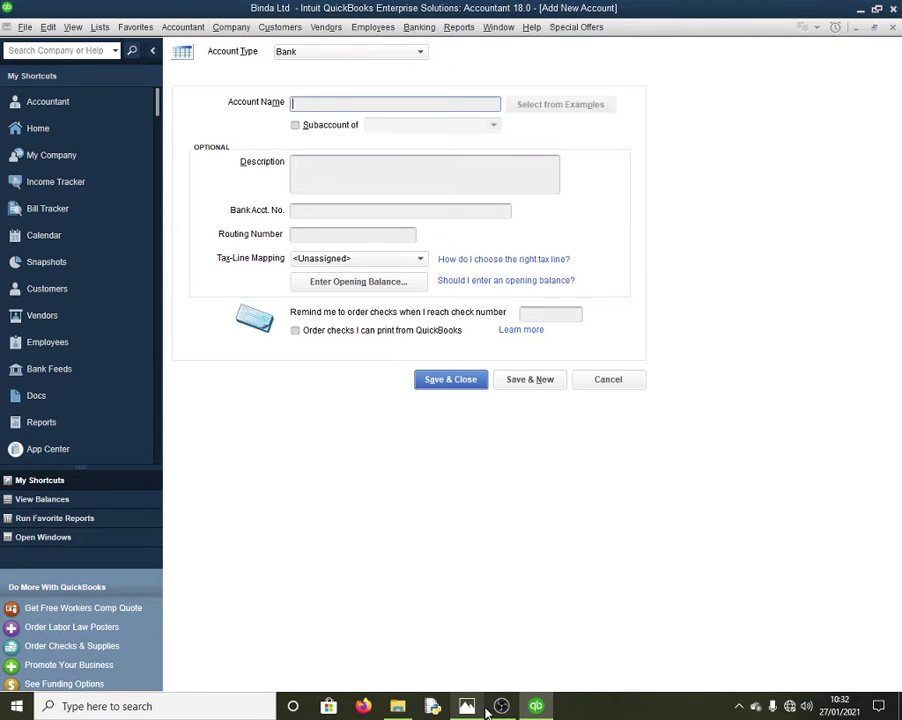
click(482, 708)
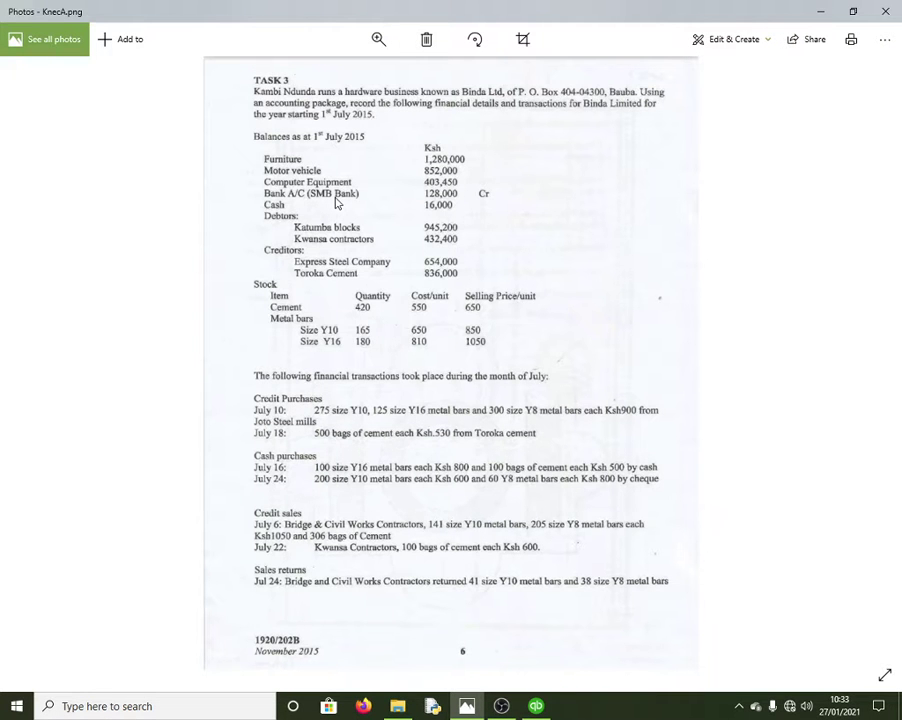
key(alt+Tab)
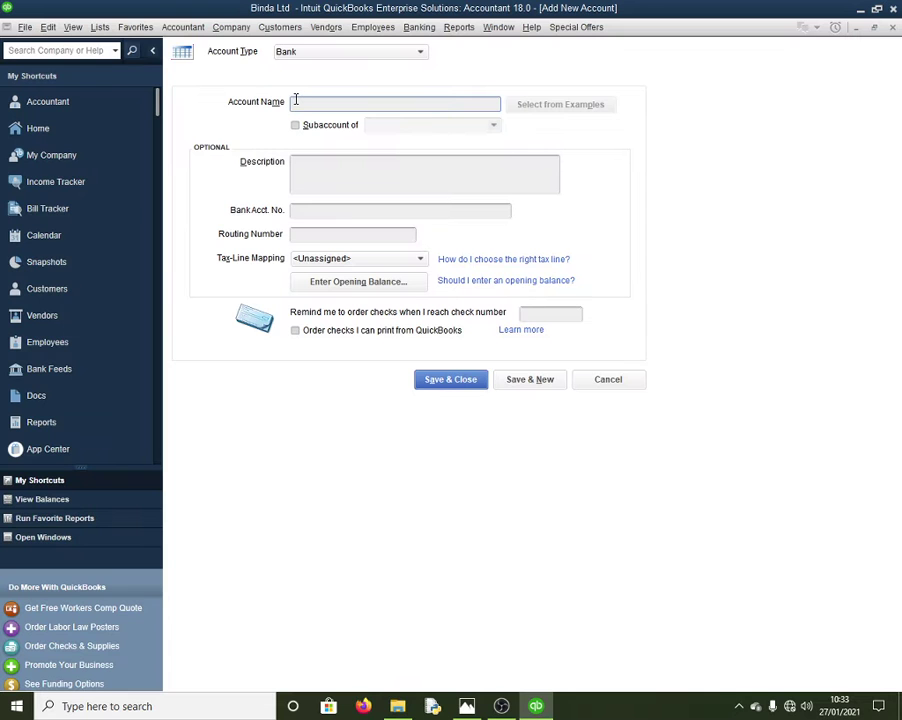
text(SMB Bank)
Enter the SMB Bank opening balance of 128,000 from the task page, with a statement ending date of 01/07/2015
click(358, 282)
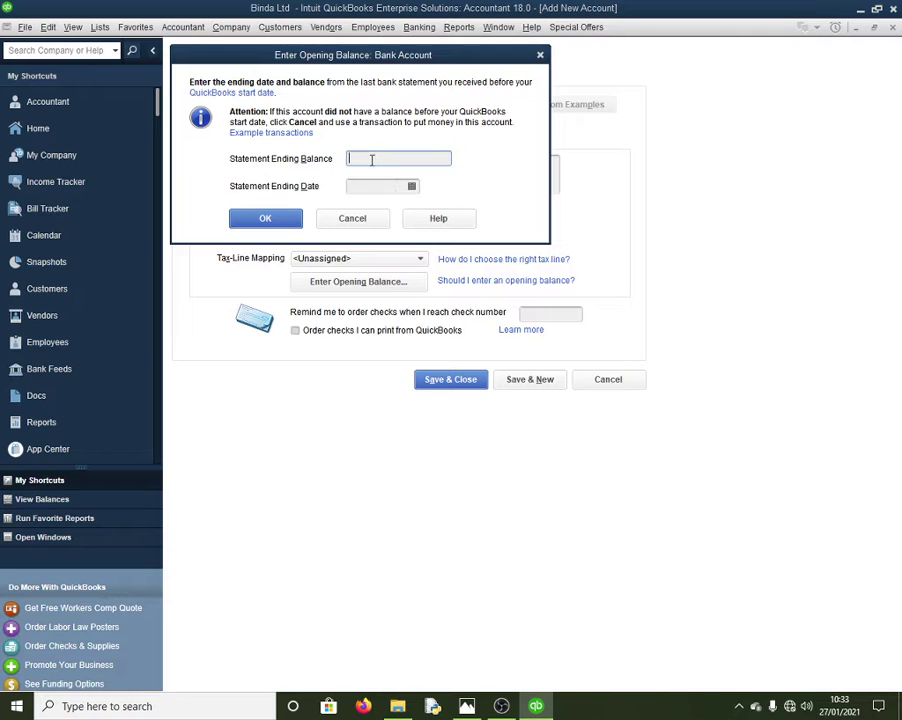
key(Escape)
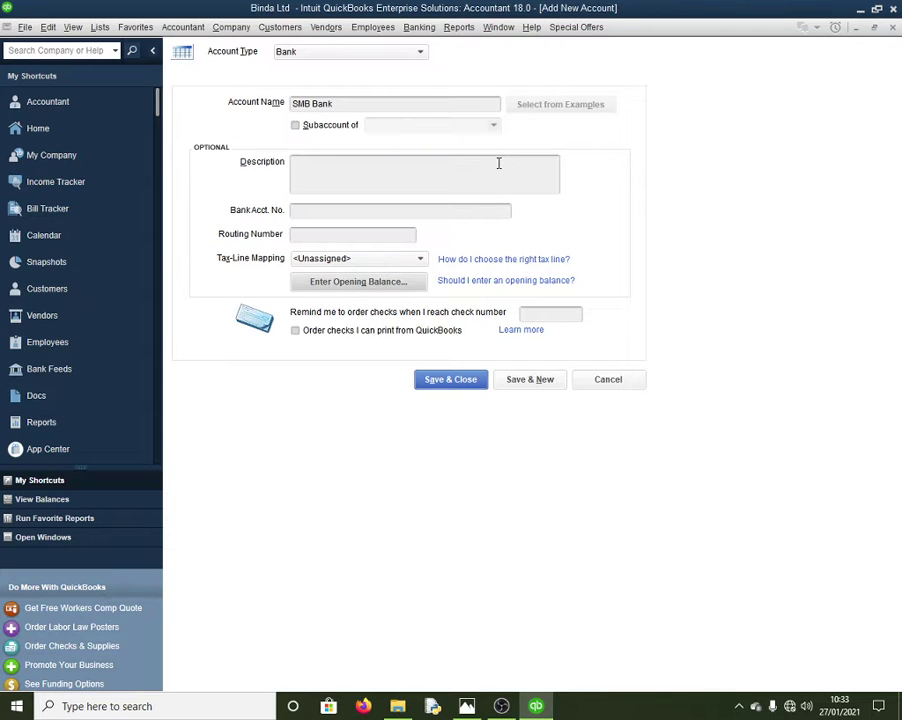
click(362, 282)
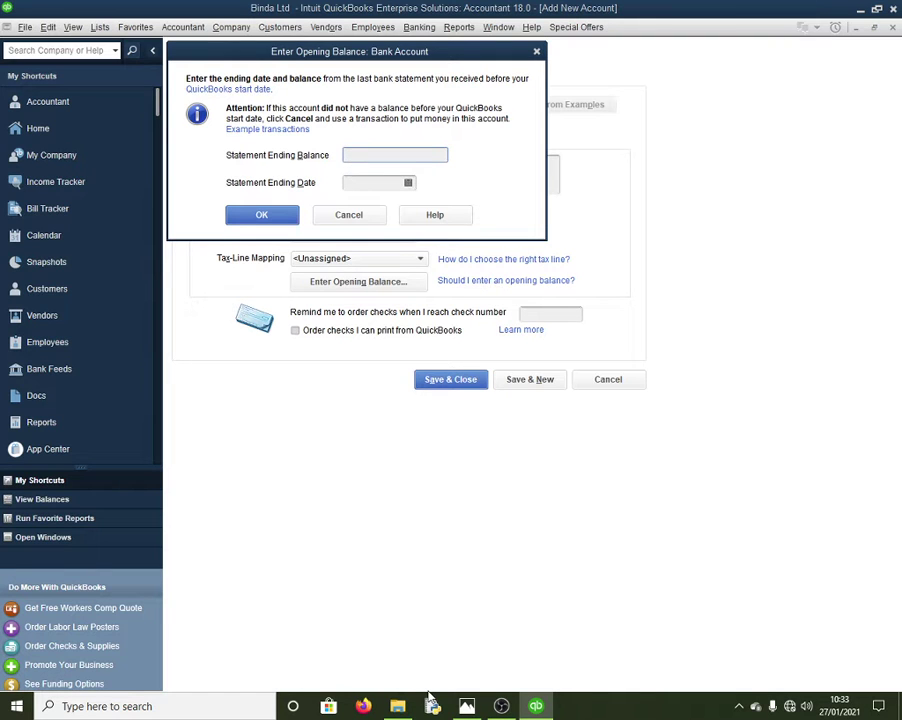
click(466, 706)
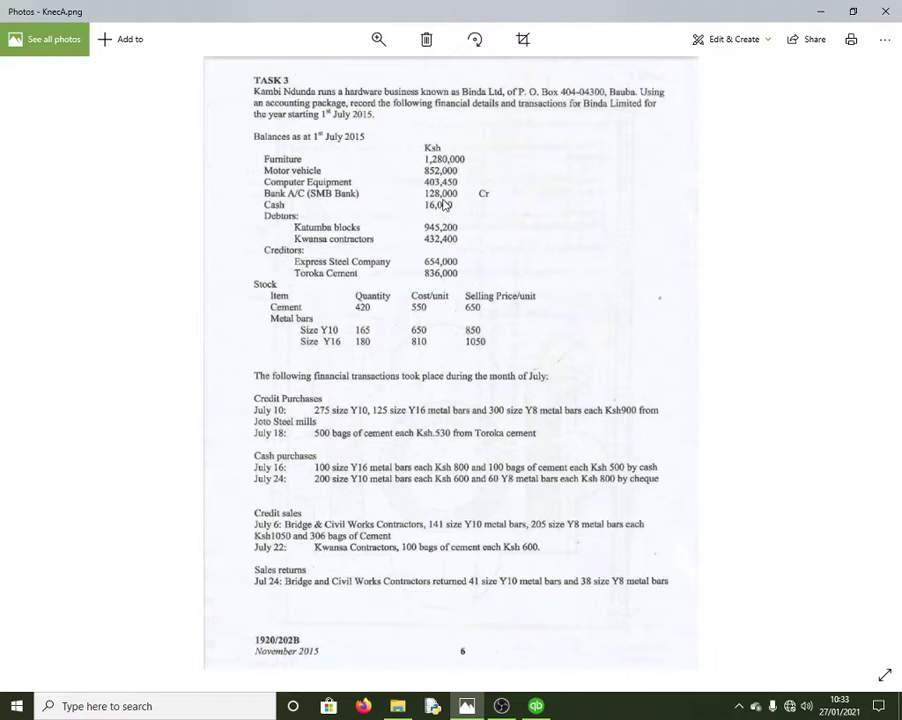
click(537, 707)
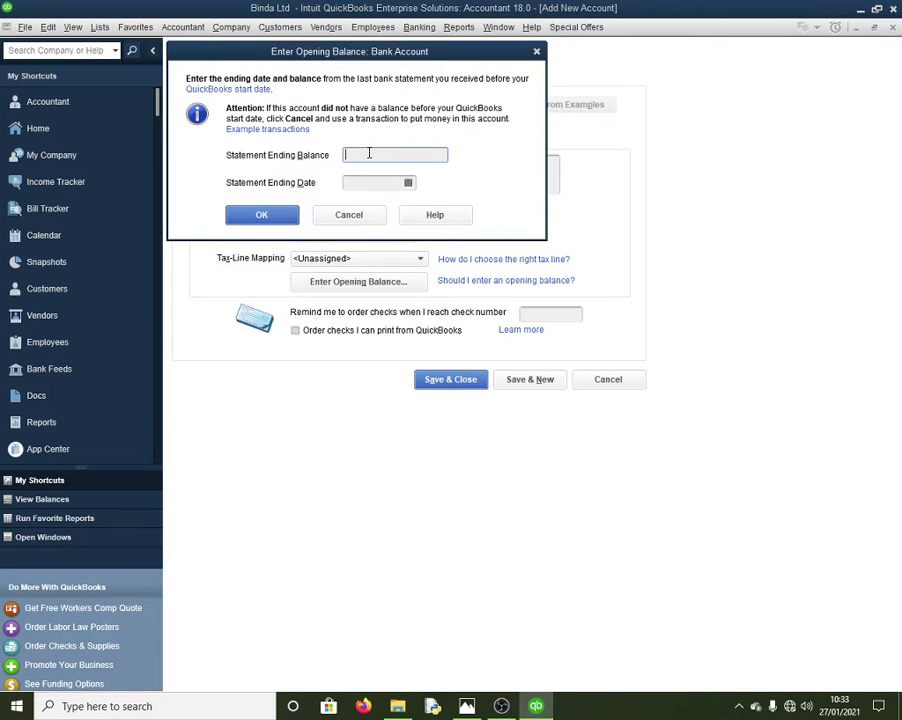
text(128,000)
click(365, 183)
text(1/7/2015)
click(278, 220)
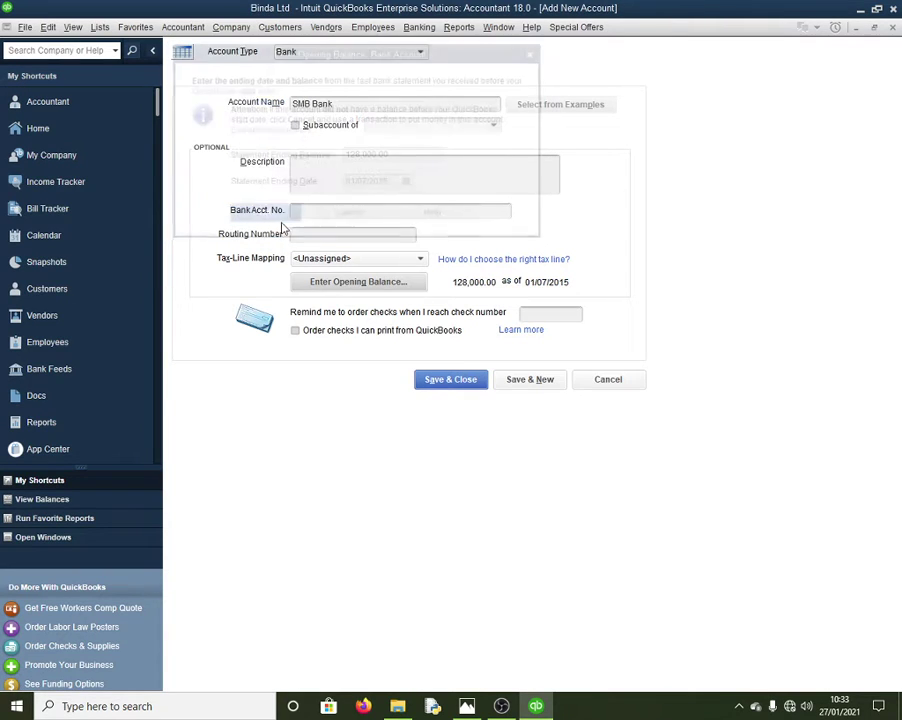
Save the SMB Bank account, accepting the past transaction date and dismissing the bank feed setup offer
click(466, 382)
click(423, 303)
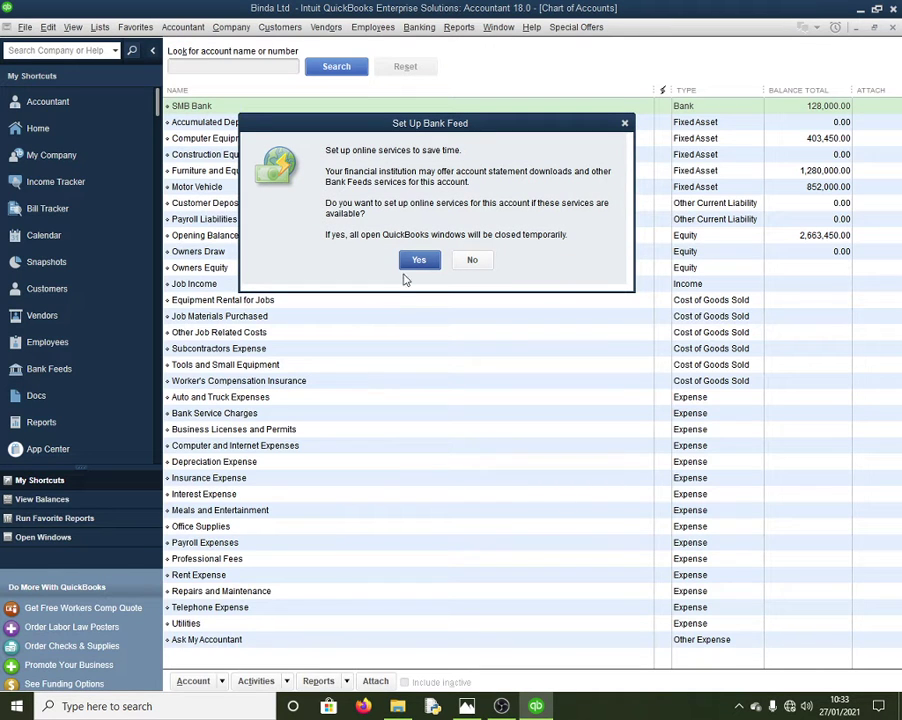
click(437, 266)
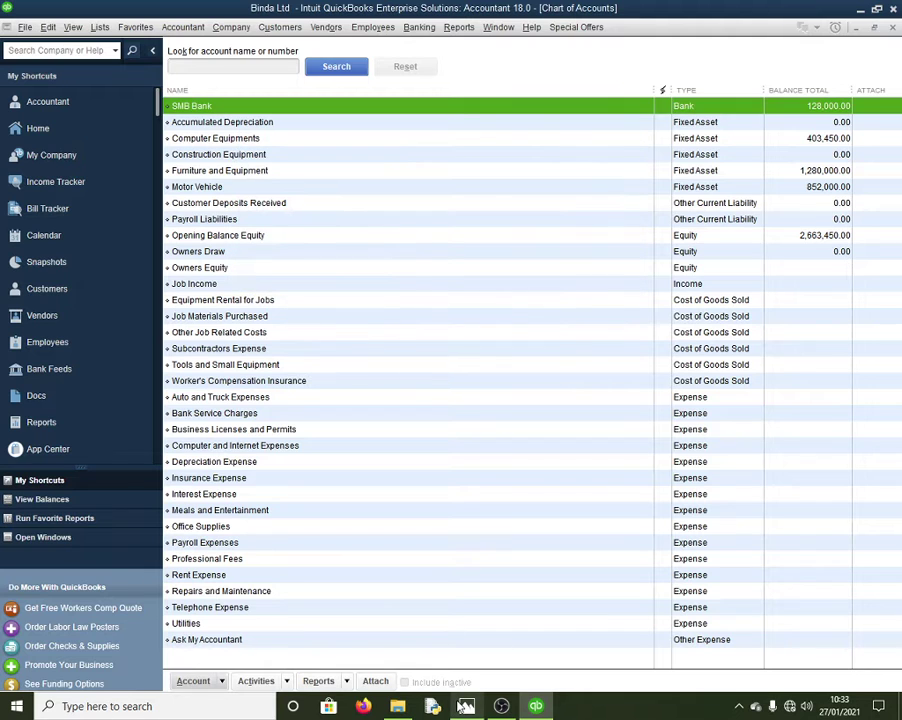
Check the next balance on the task page, then start a new Bank account named Cash Account
click(464, 706)
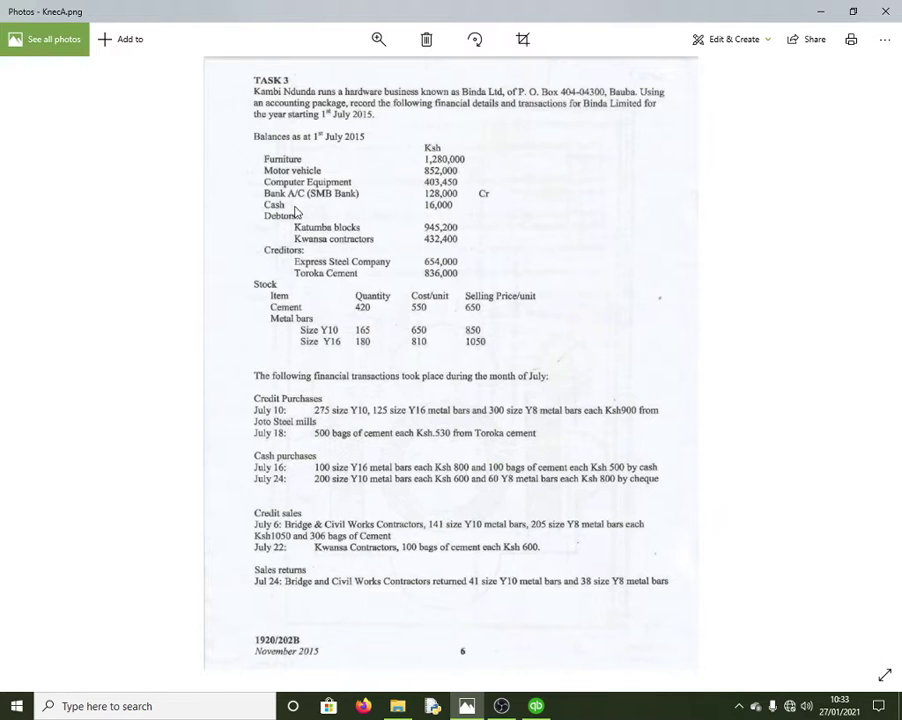
key(alt+Tab)
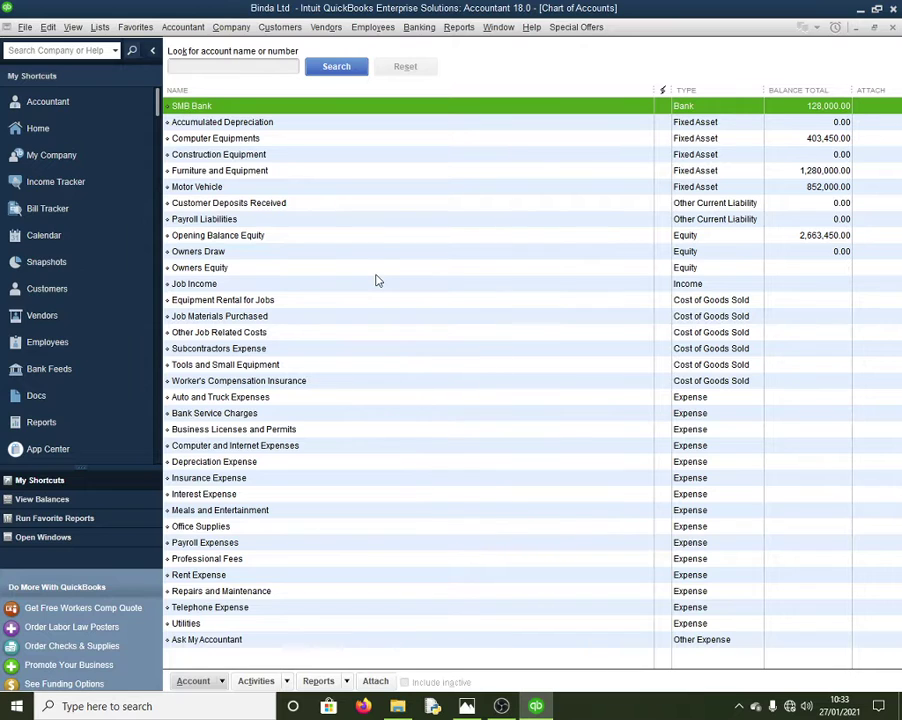
click(195, 681)
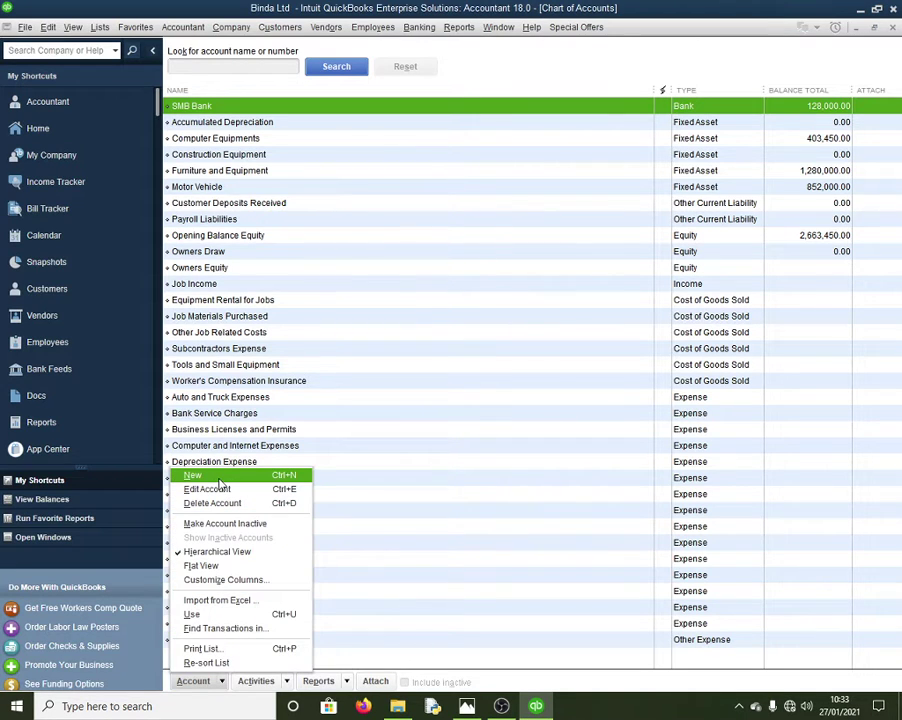
click(193, 475)
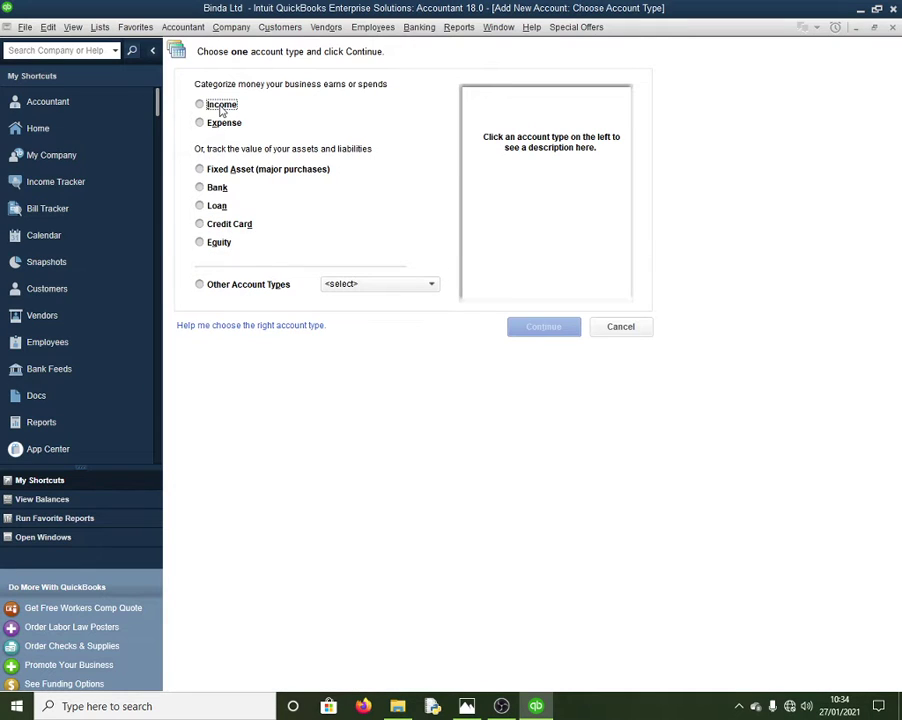
click(222, 190)
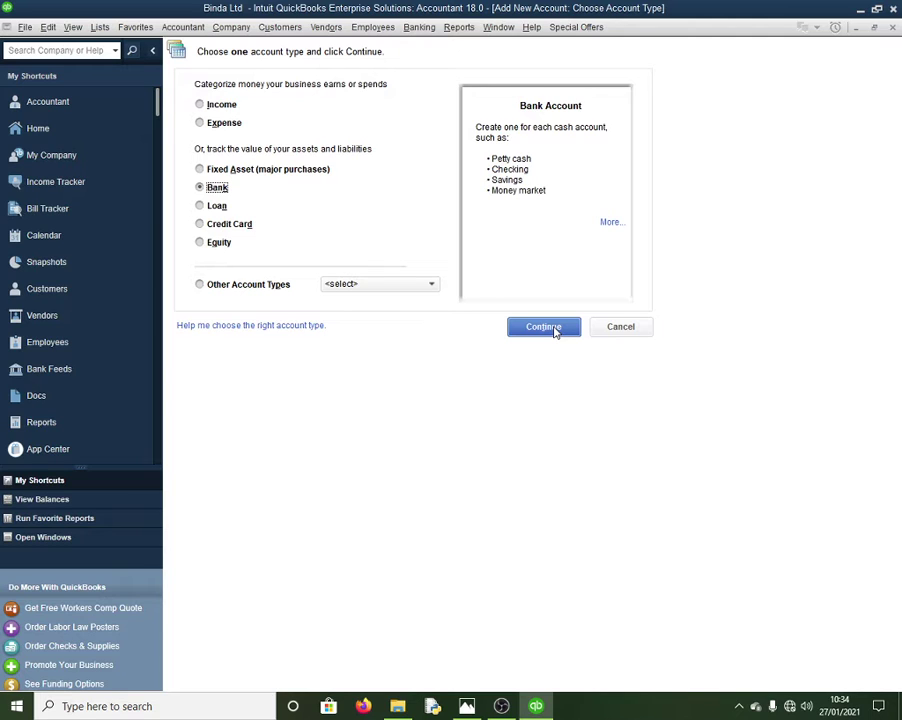
click(544, 327)
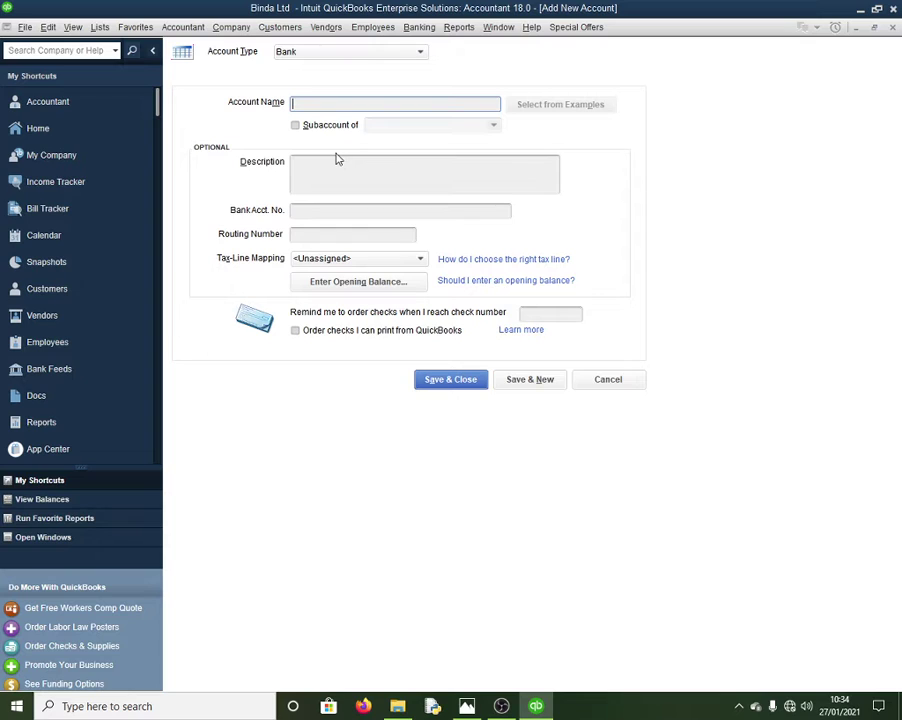
text(Cash Account)
Enter the Cash Account opening balance of 16,000 from the task page, with a statement ending date of 01/07/2015
click(366, 281)
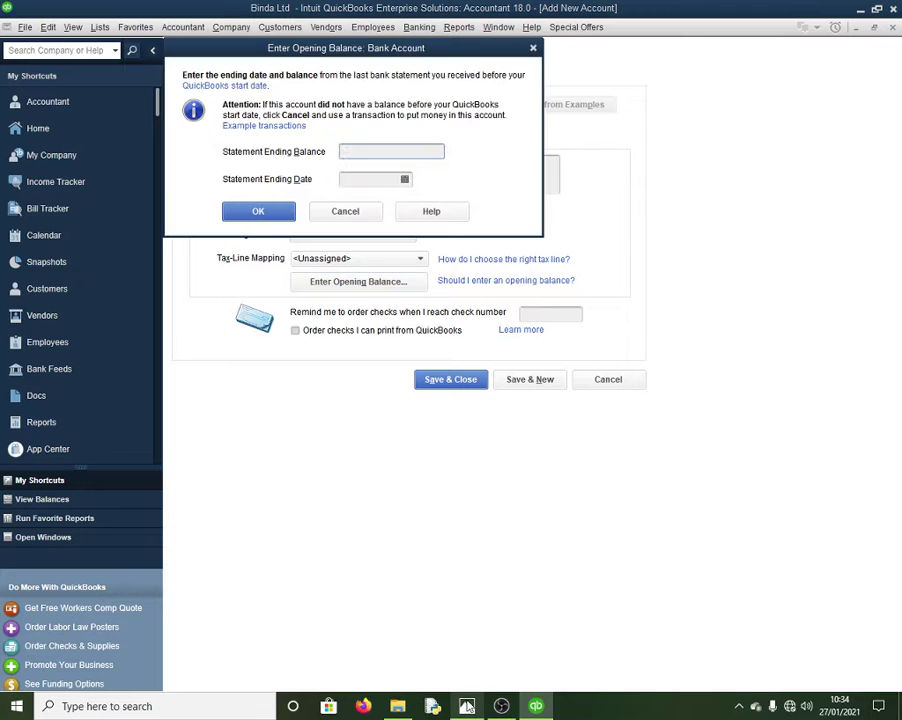
click(466, 706)
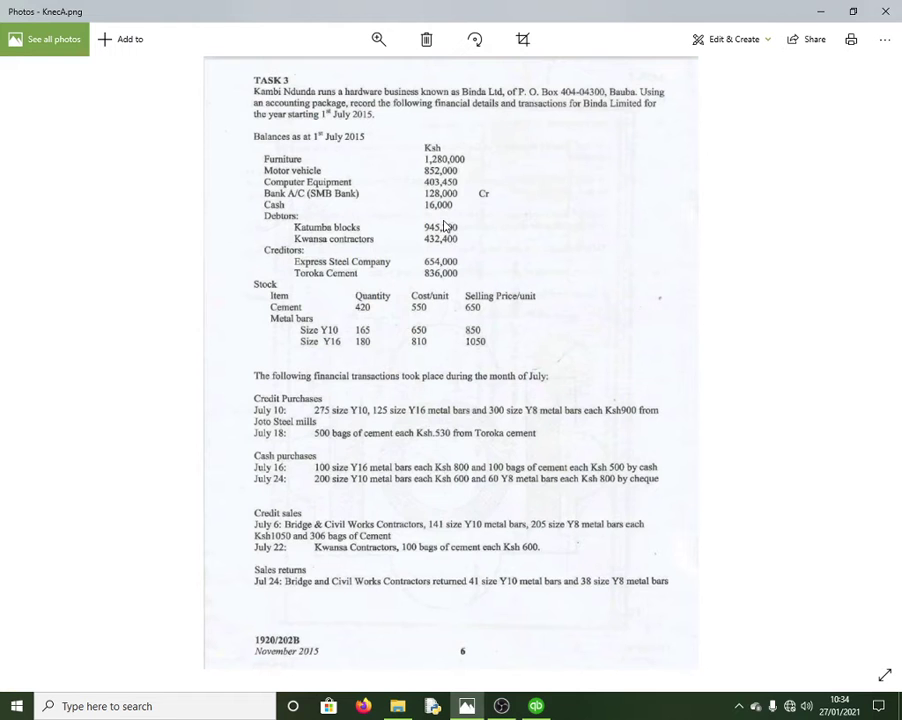
key(alt+Tab)
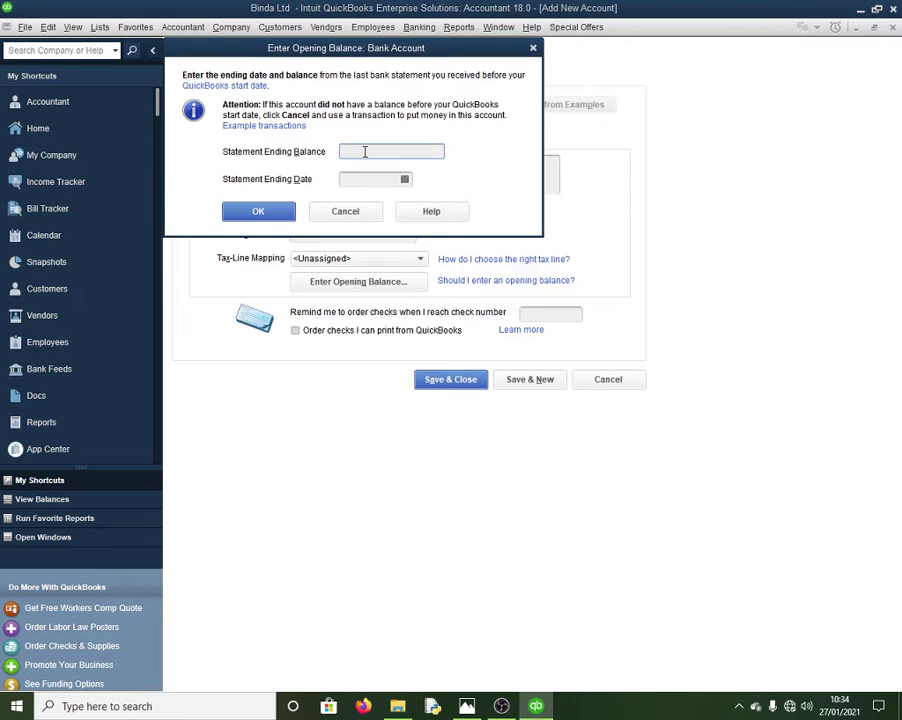
text(16,000)
click(356, 180)
text(1/)
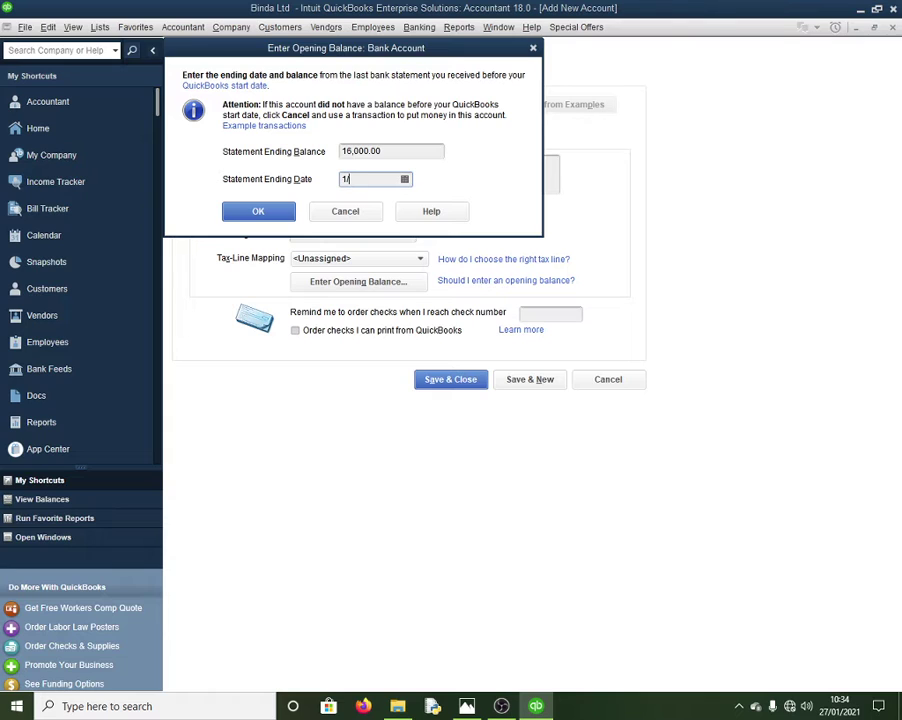
text(7/2015)
click(280, 214)
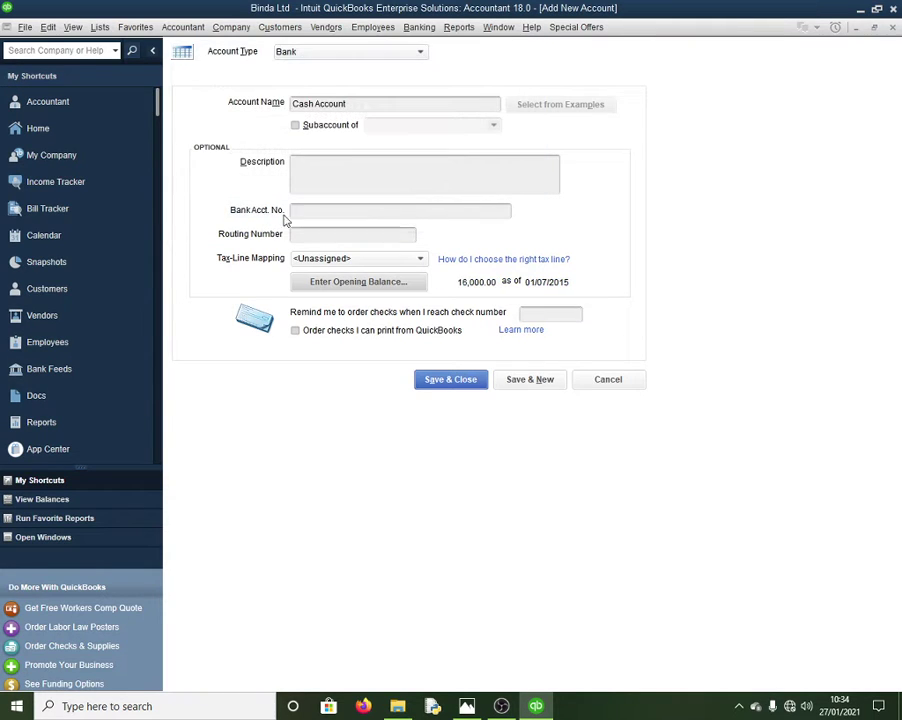
Save the Cash Account, accept the past transaction date and decline the bank feed setup
click(463, 390)
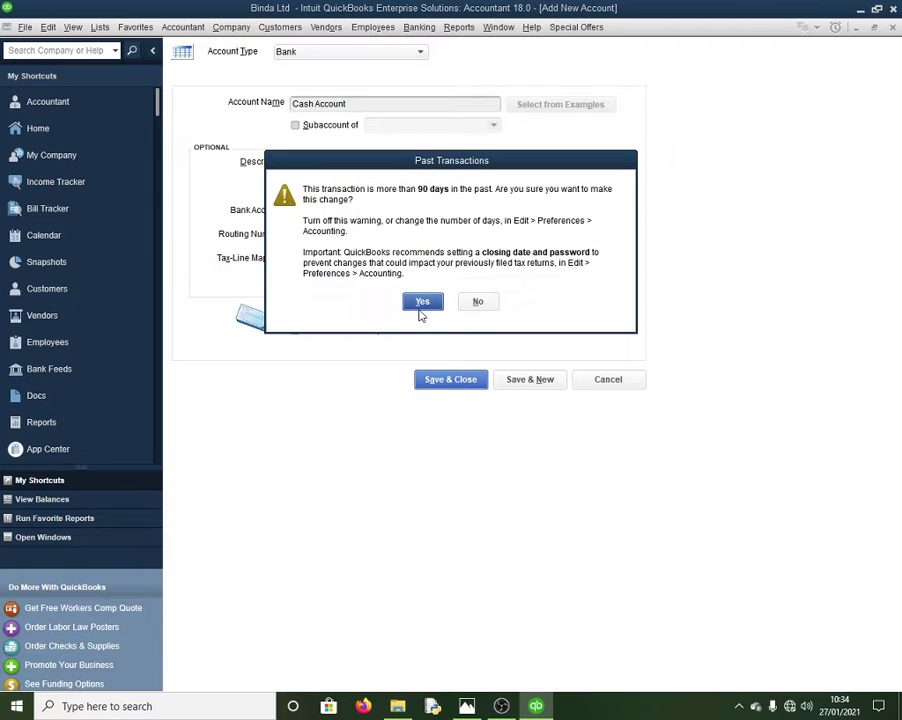
click(421, 303)
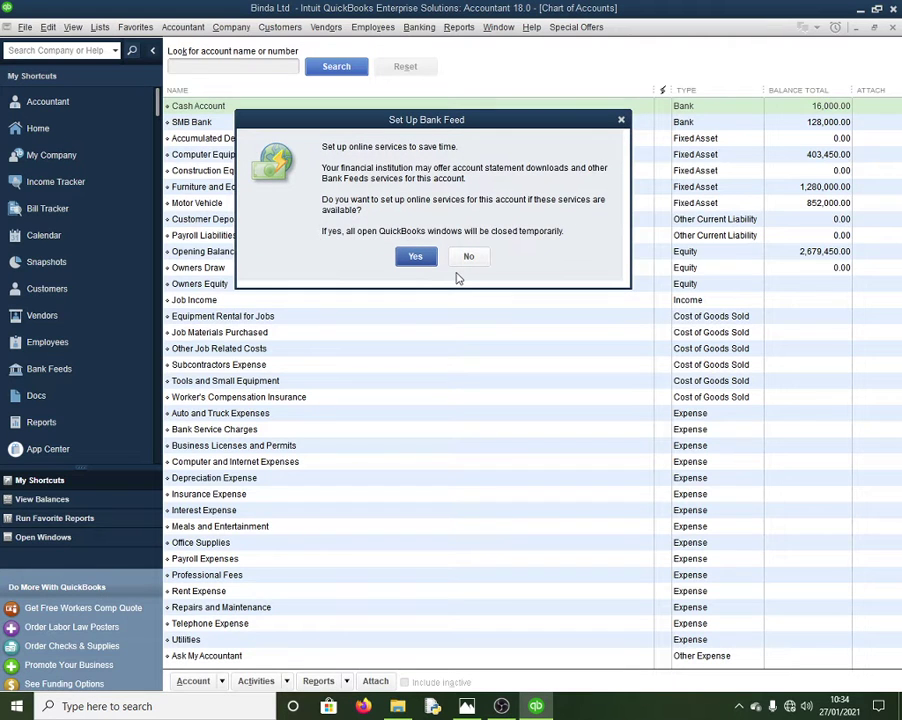
click(466, 257)
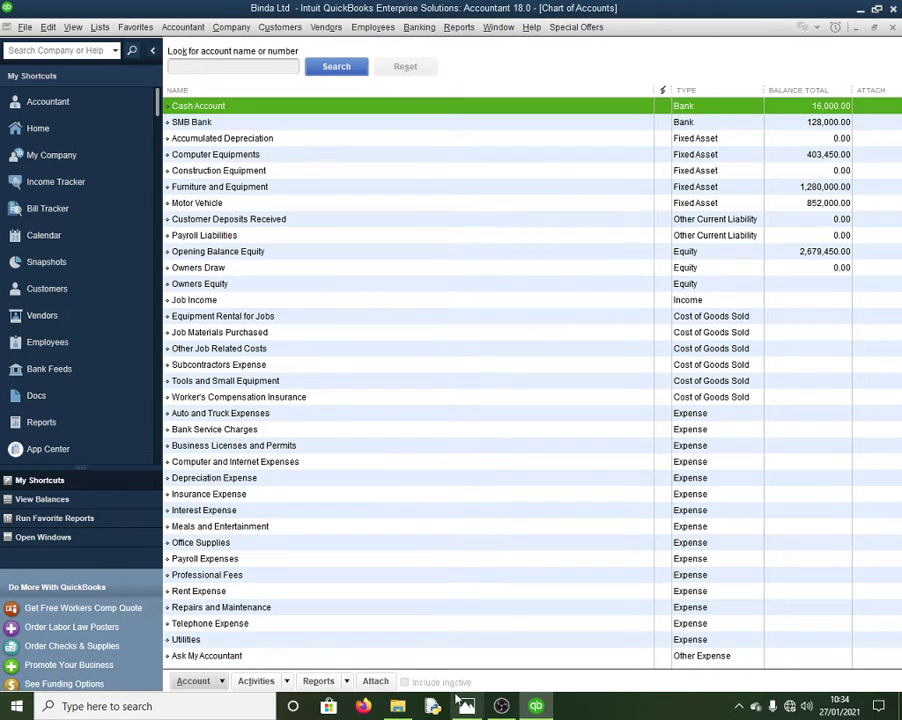
Check the debtors on the task page, then return to QuickBooks and close the Chart of Accounts
click(463, 704)
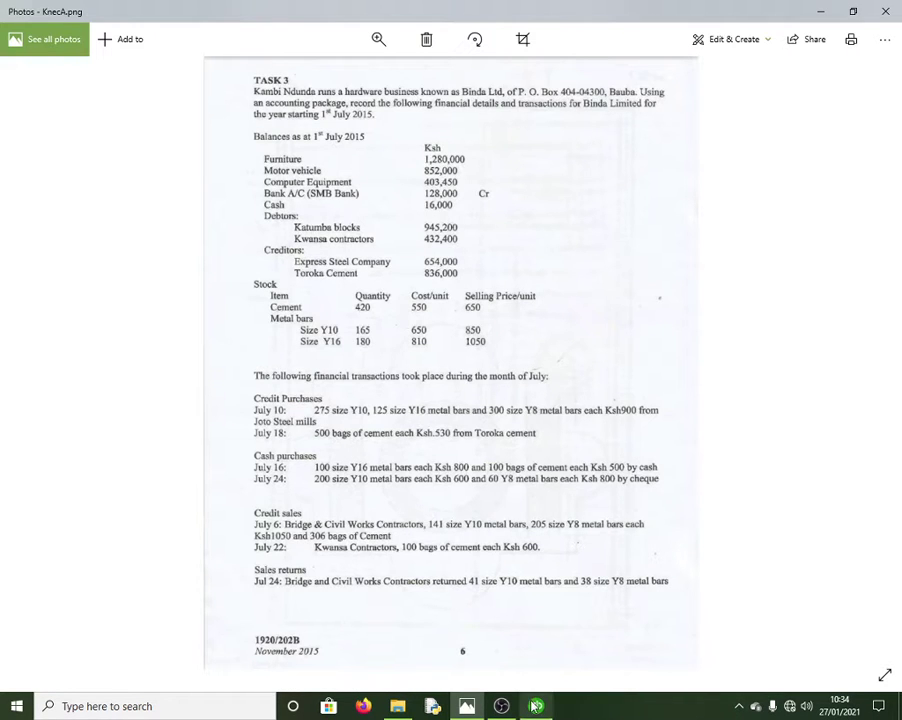
mouse_move(536, 708)
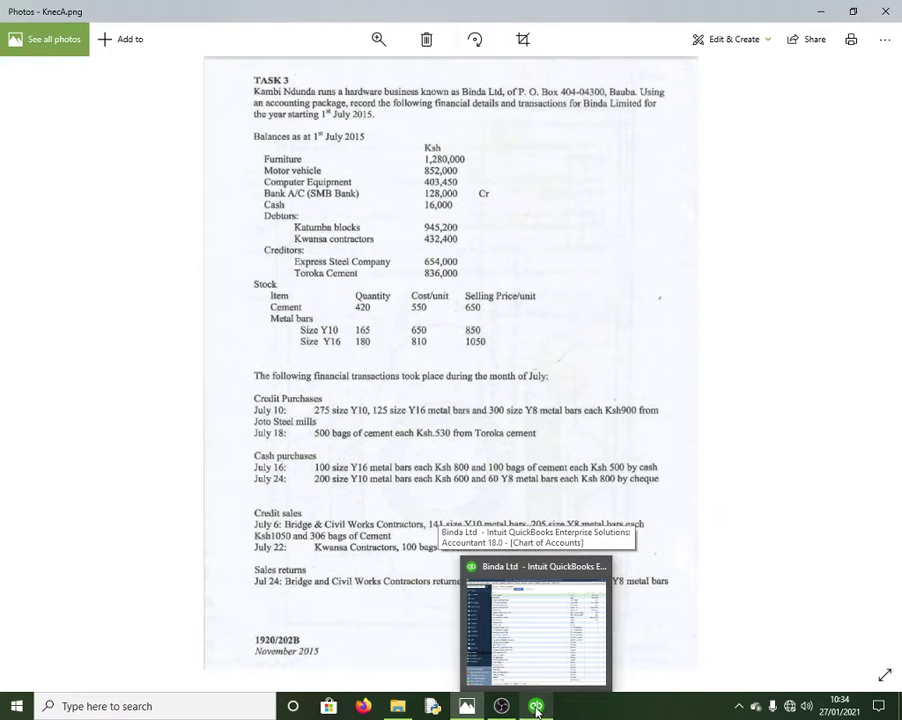
click(537, 709)
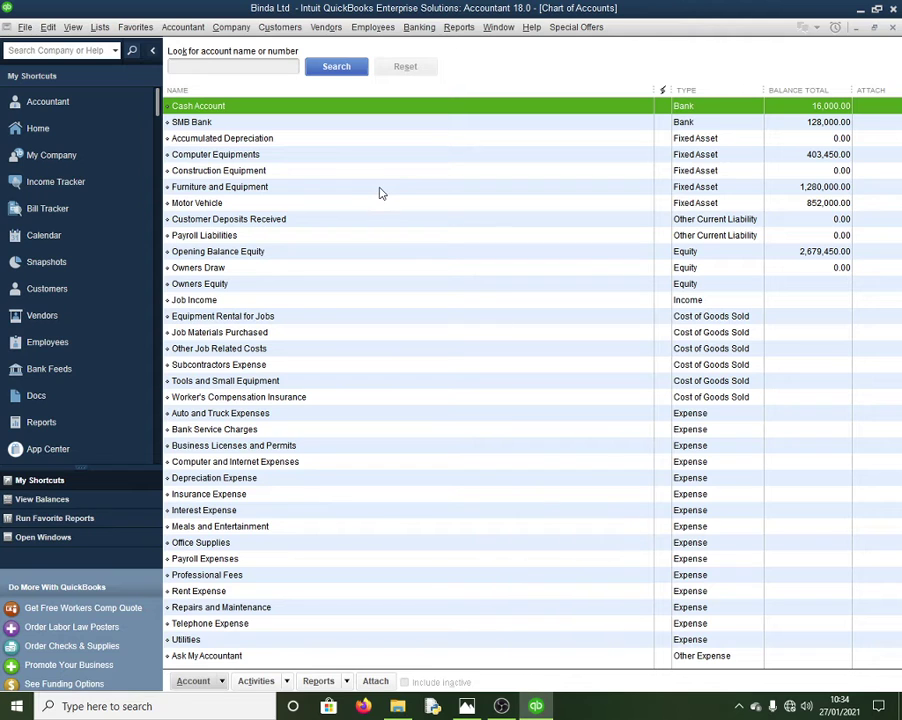
click(893, 28)
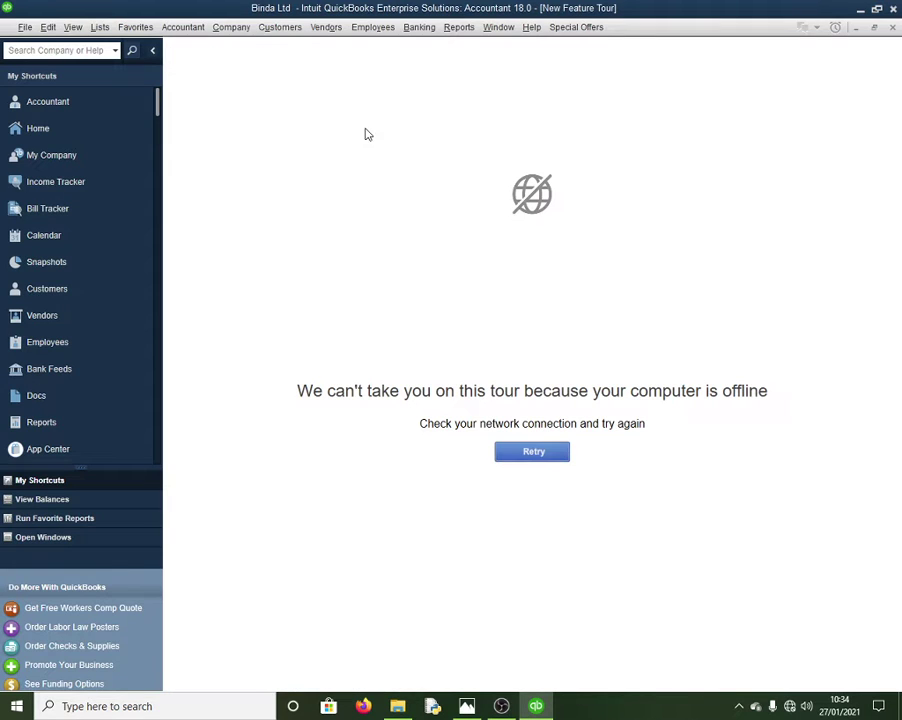
Start a new customer from the Customer Center named Katumba Blocks and check its balance on the task page
click(280, 27)
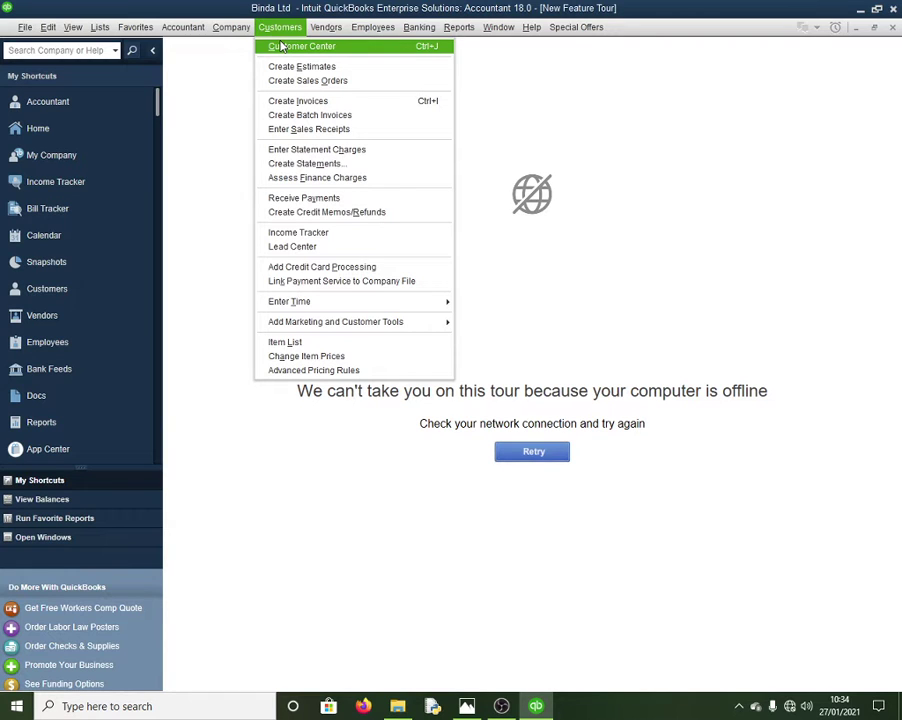
click(283, 47)
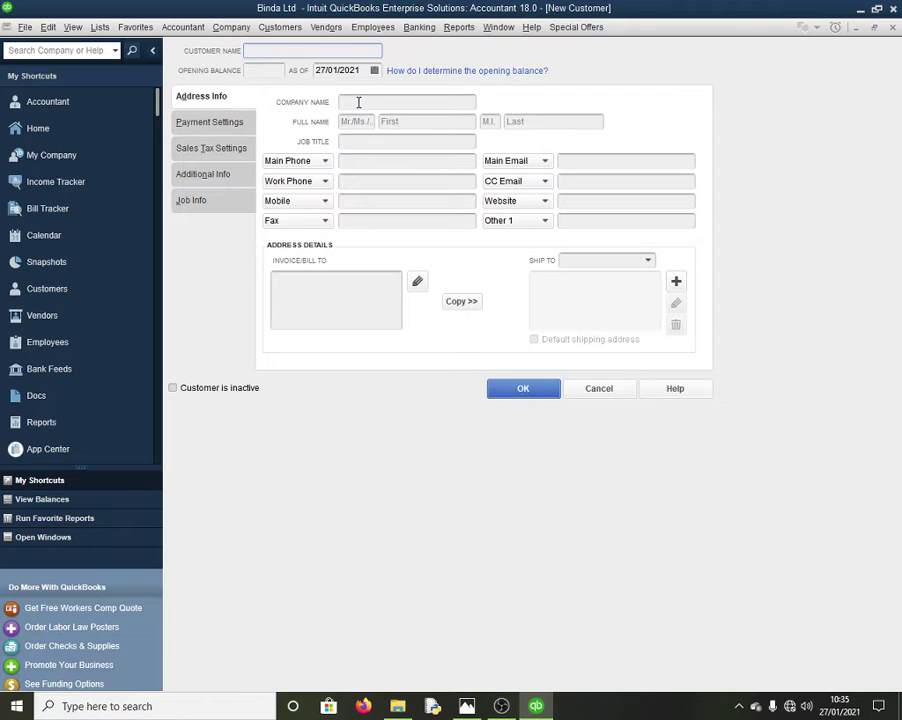
text(Katumba B)
key(alt+Tab)
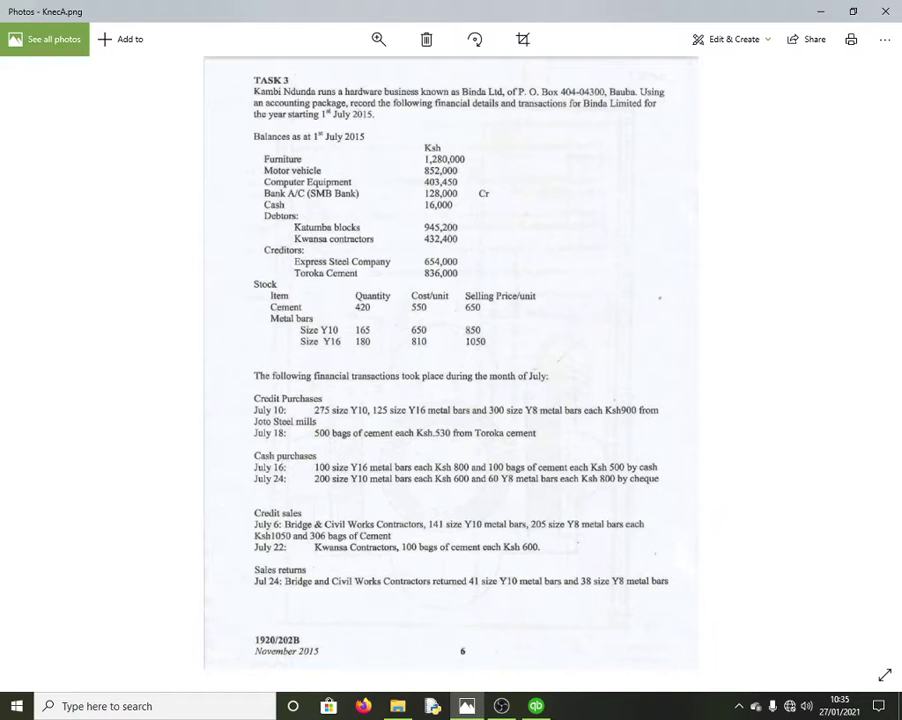
key(alt+Tab)
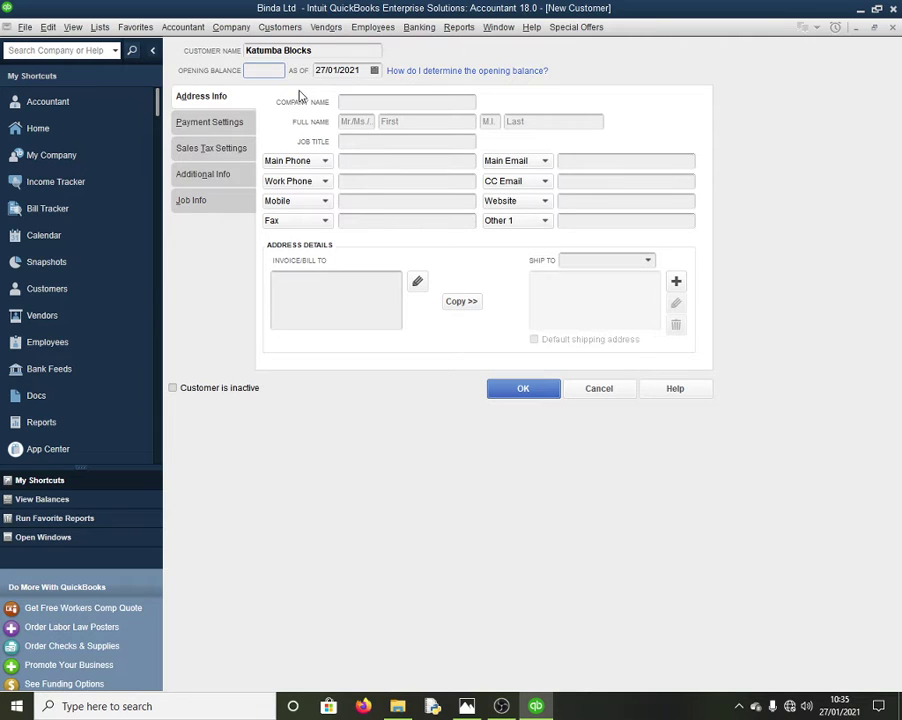
Set the Katumba Blocks opening balance to 945,200 as of 01/07/2015 and save the customer, accepting the past transaction date
text(945200)
key(Tab)
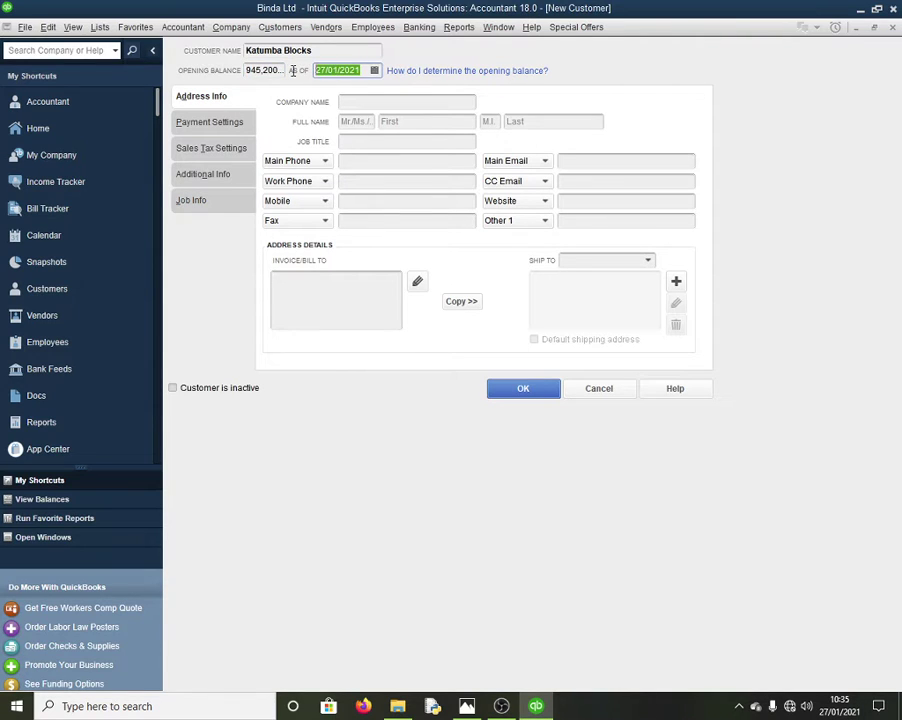
text(1/7/2015)
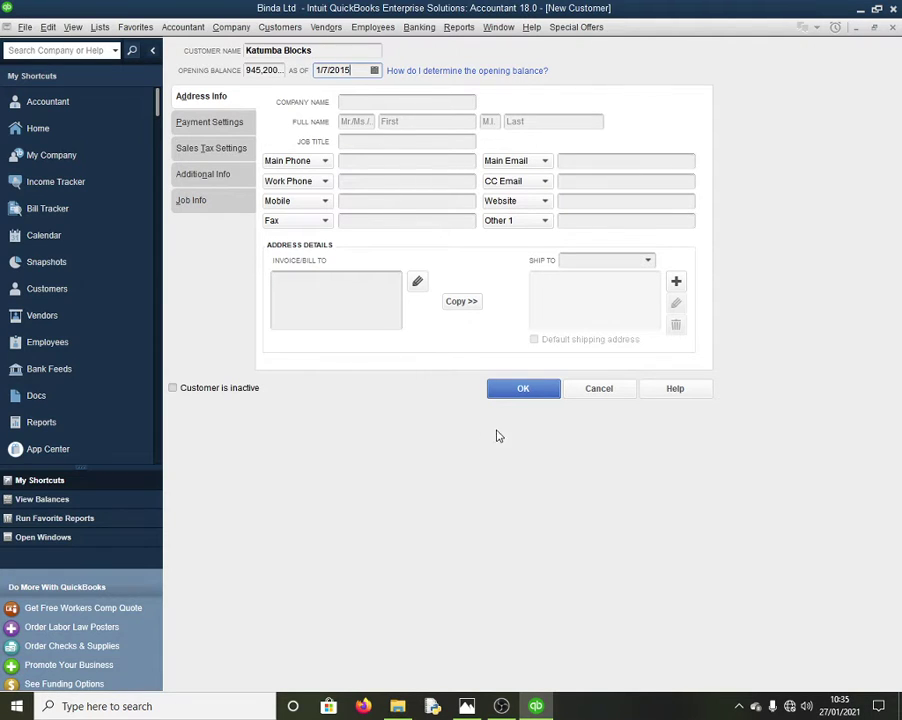
click(548, 389)
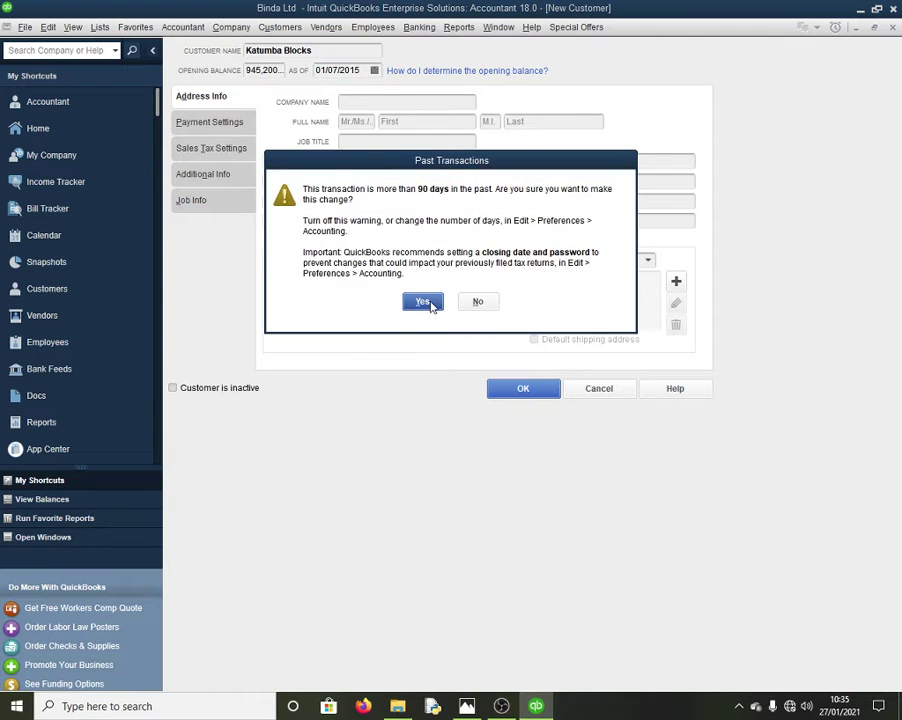
click(425, 301)
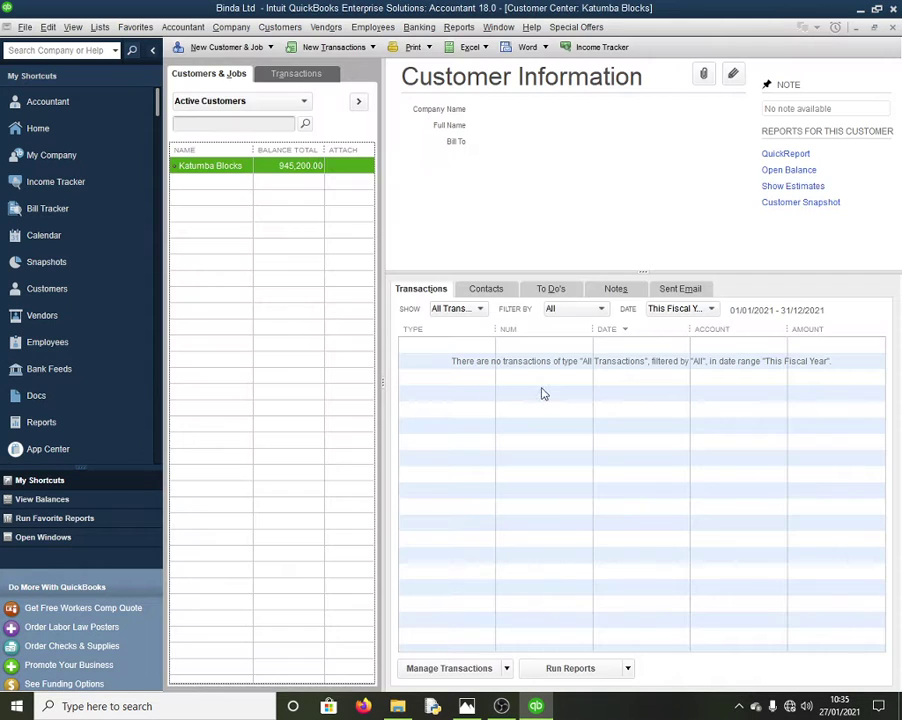
Start a new customer named Kwansa Contractors, taking the debtor's name from the task page
click(226, 47)
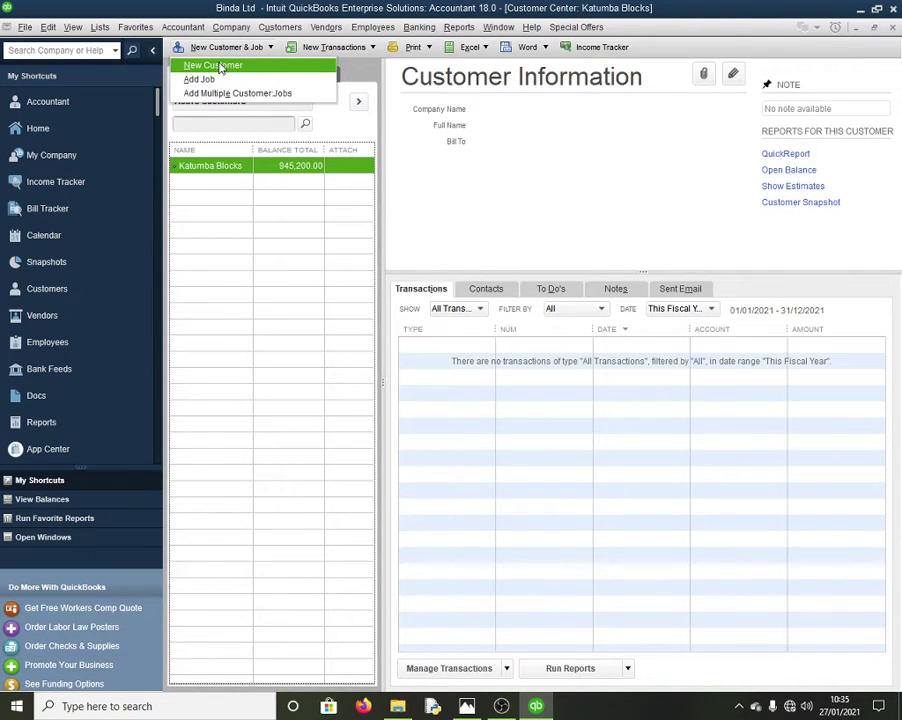
key(alt+Tab)
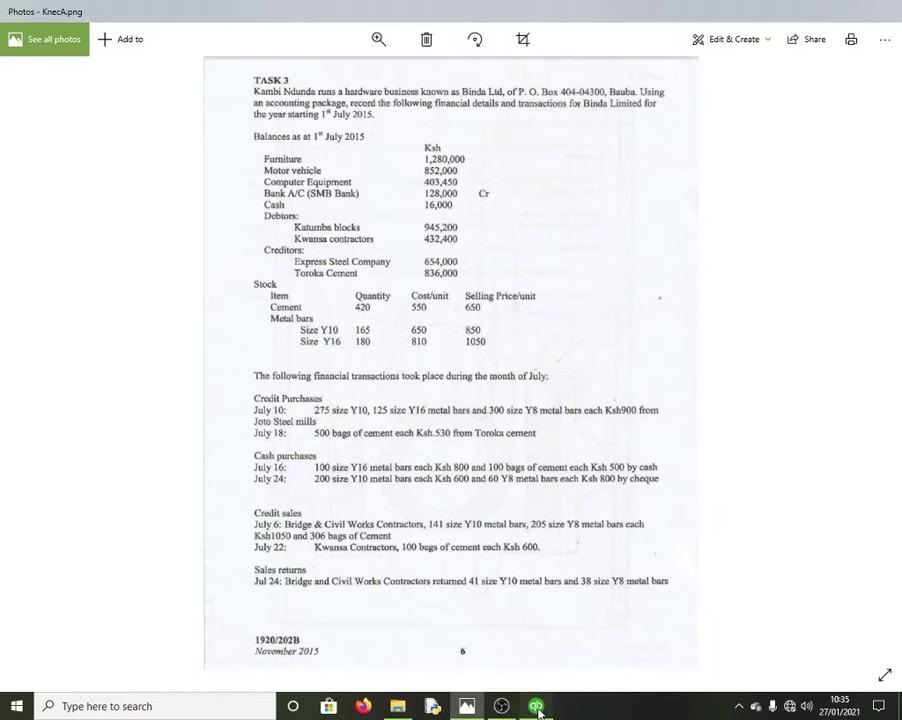
click(537, 707)
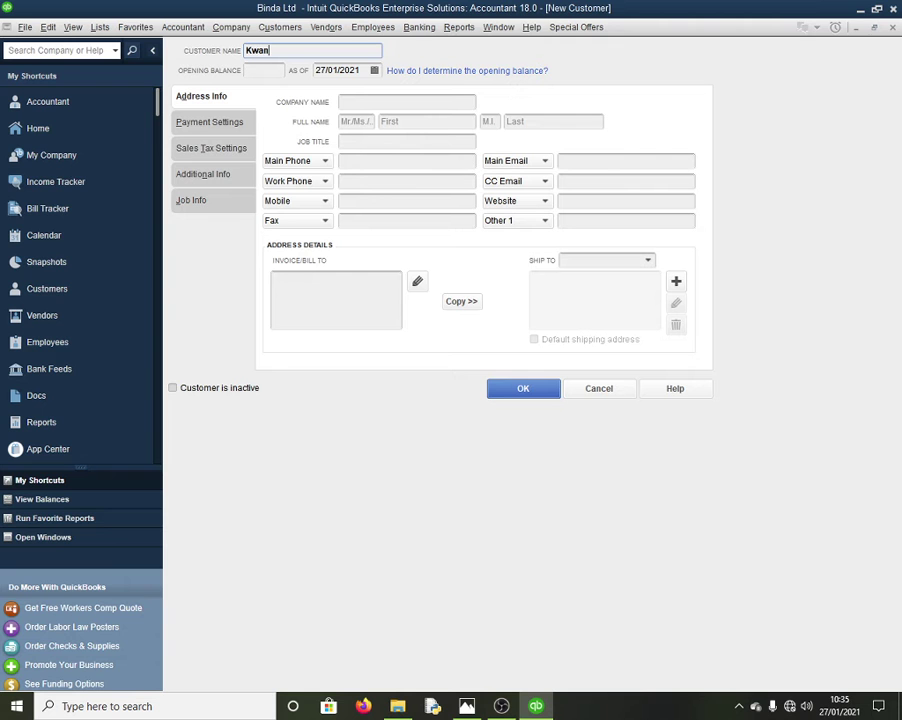
text(sa Contractors)
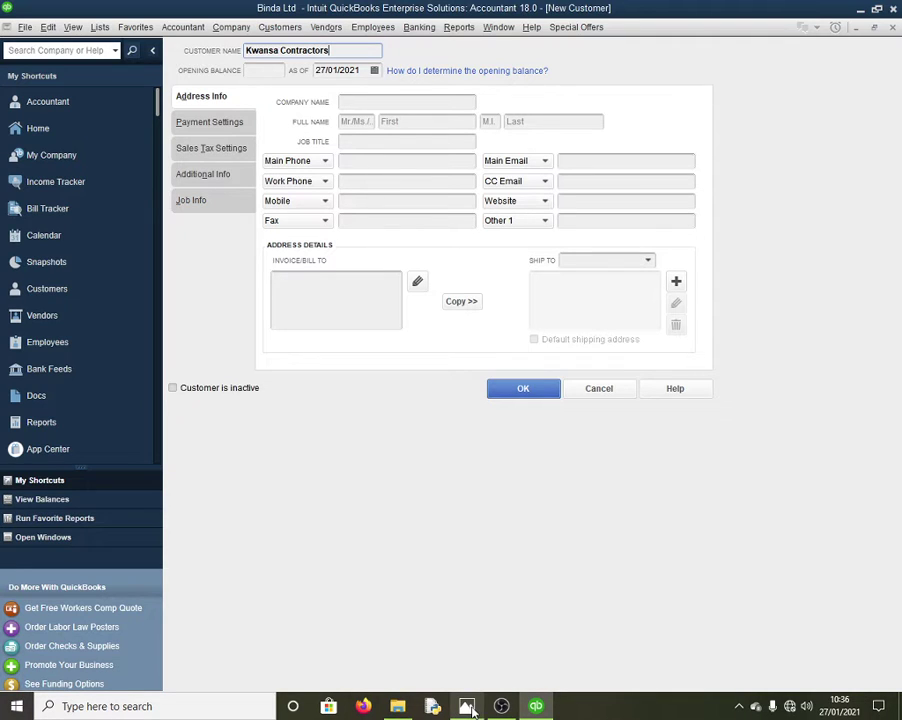
Check the Kwansa Contractors balance on the task page, set its opening balance to 432,400 in QuickBooks and save the customer
click(467, 706)
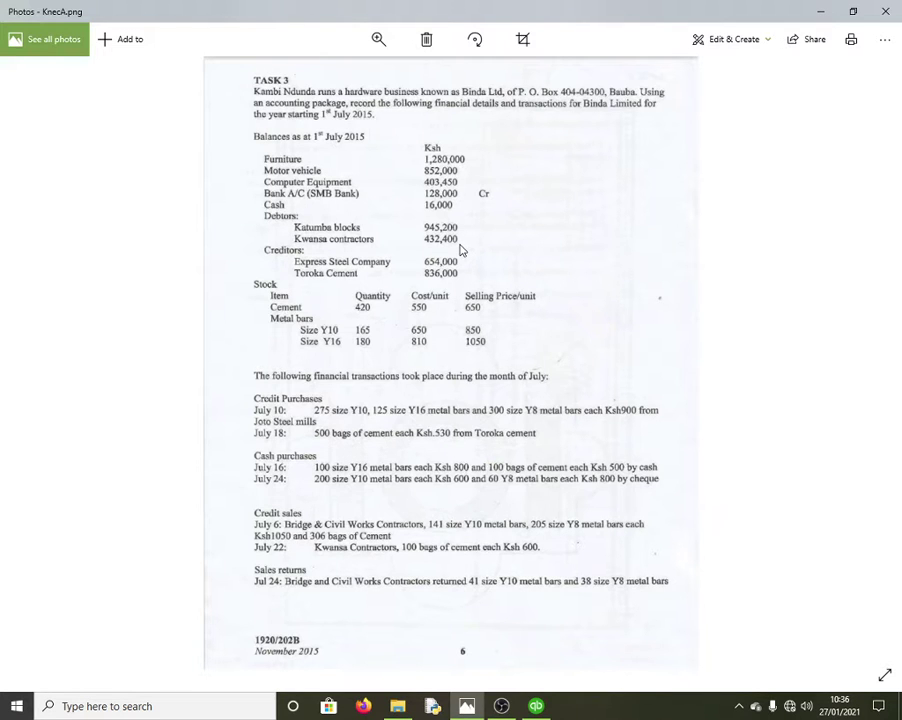
click(537, 706)
click(266, 70)
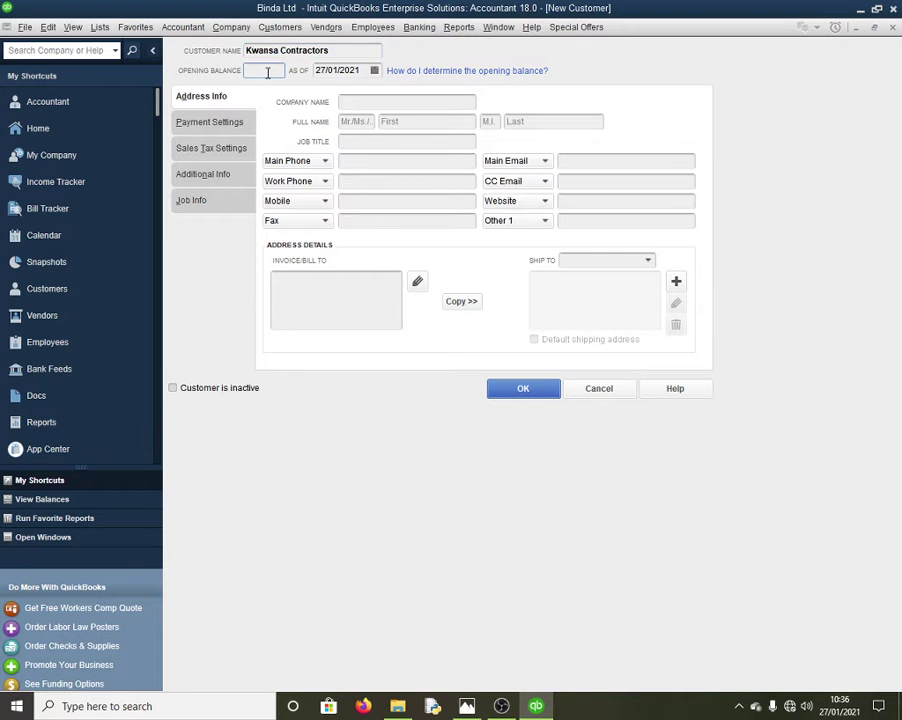
text(432400)
click(541, 395)
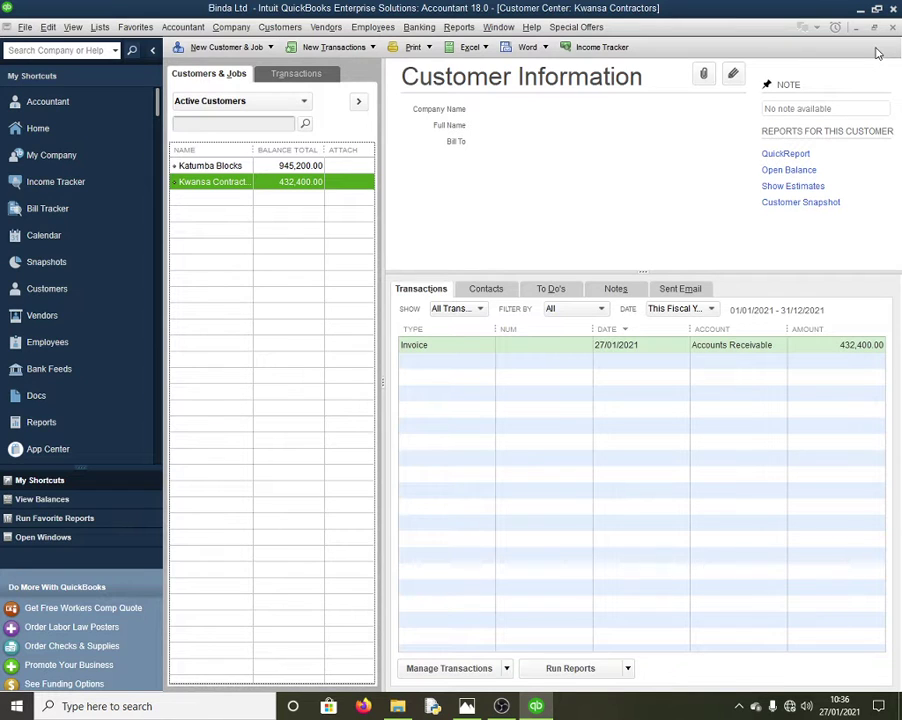
Close the Customer Center and the New Feature Tour, and open the Vendor Center
key(Escape)
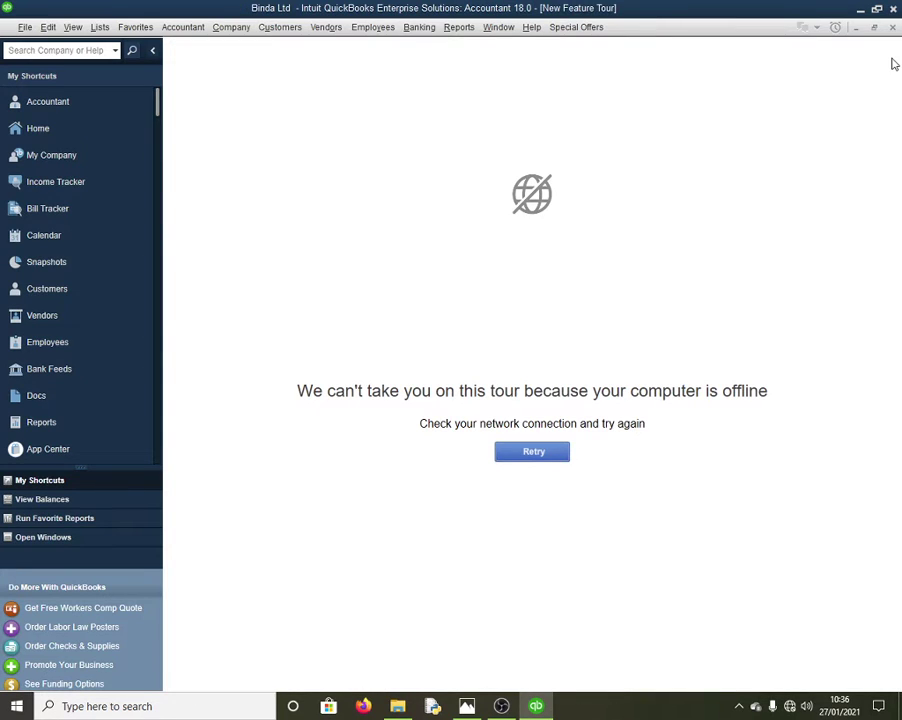
key(Escape)
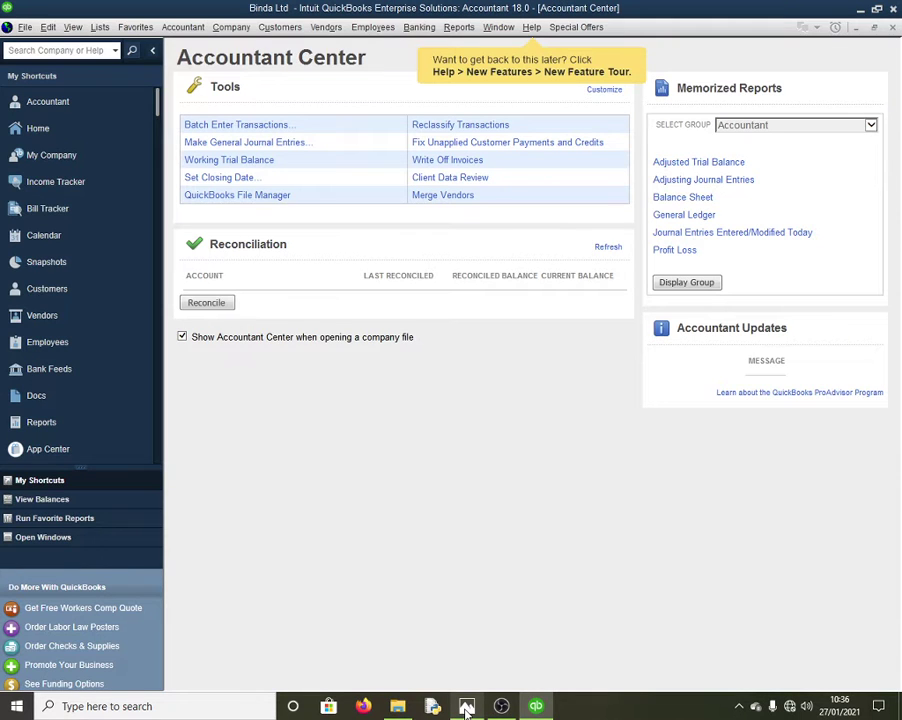
click(326, 27)
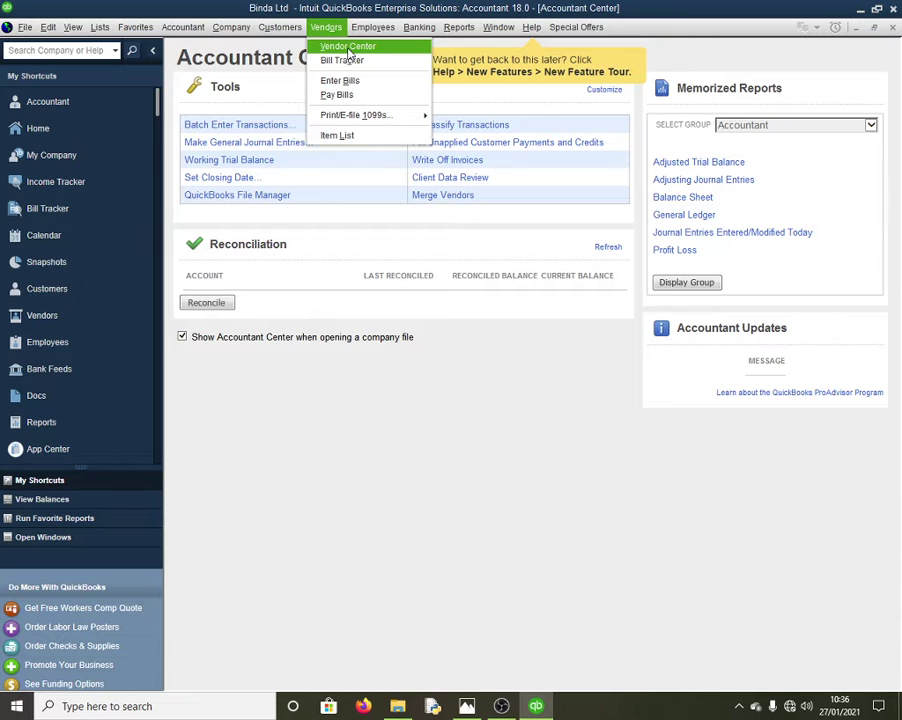
click(349, 48)
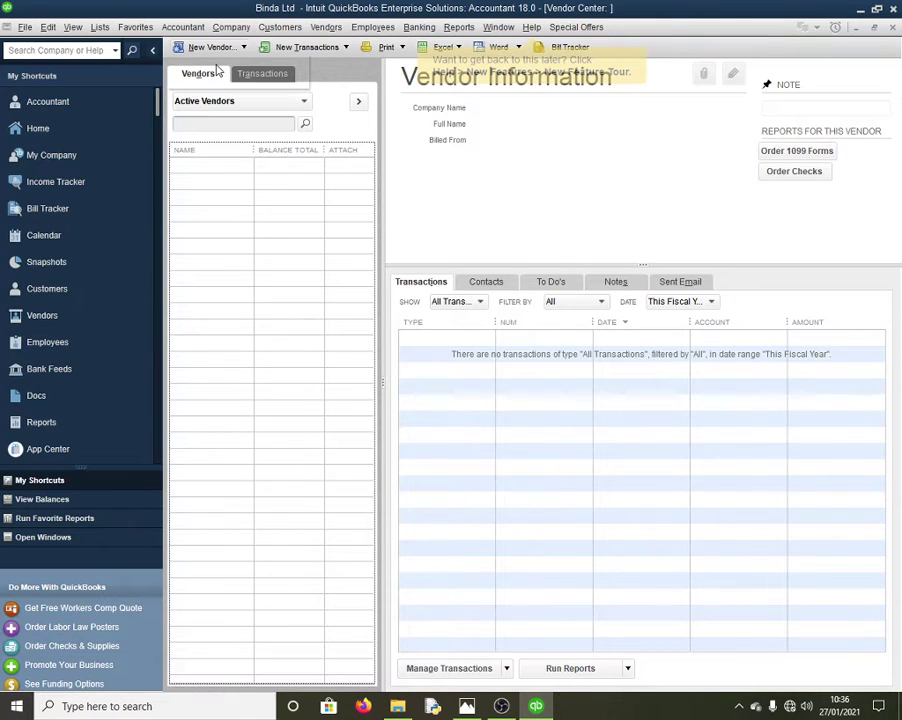
Start a new vendor named Express steel company
click(217, 67)
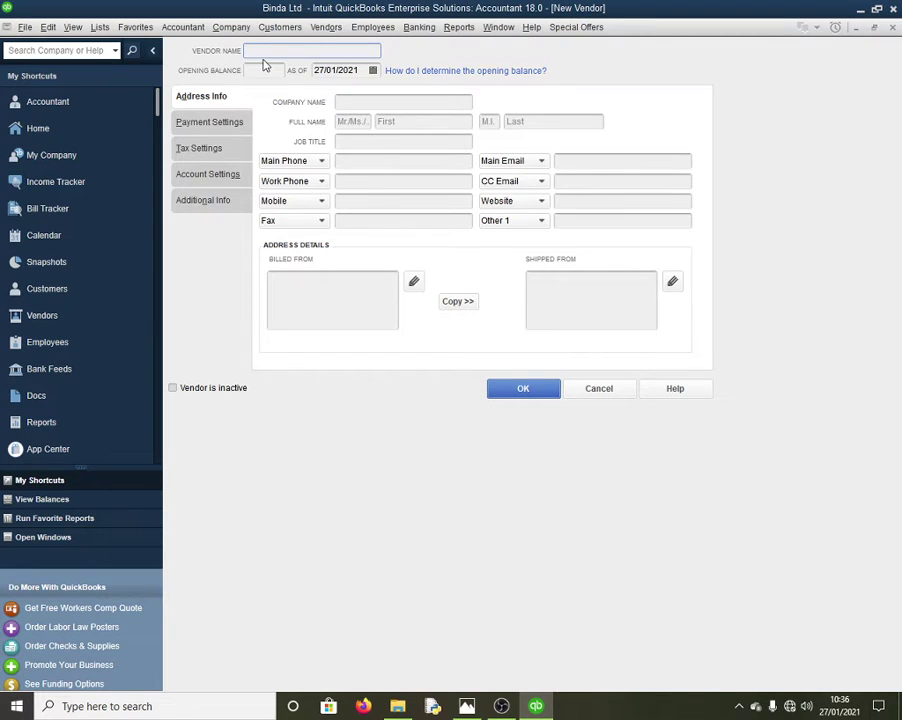
text(Express still company)
double_click(295, 52)
text(steel)
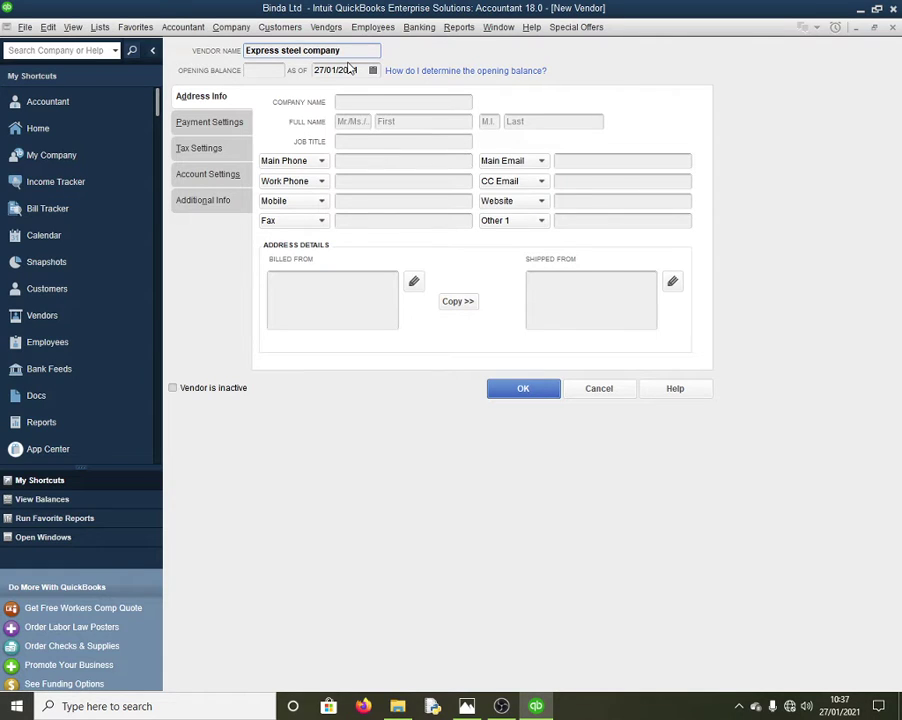
Set the Express steel company opening balance from the task page to 654,000 as of 01/07/2015 and save the vendor, accepting the past transaction date
click(466, 706)
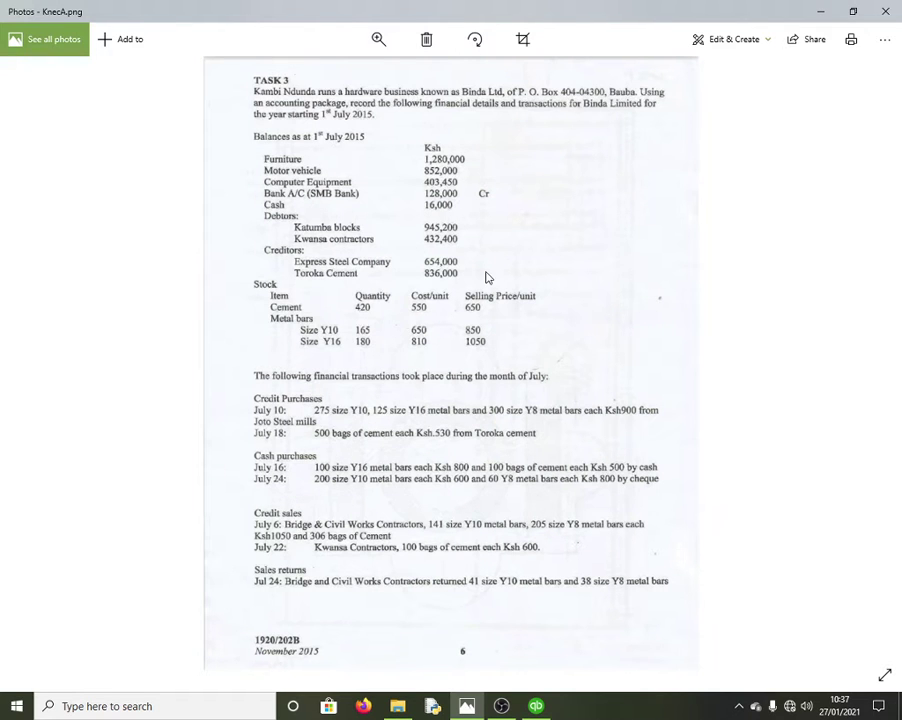
key(alt+Tab)
click(255, 70)
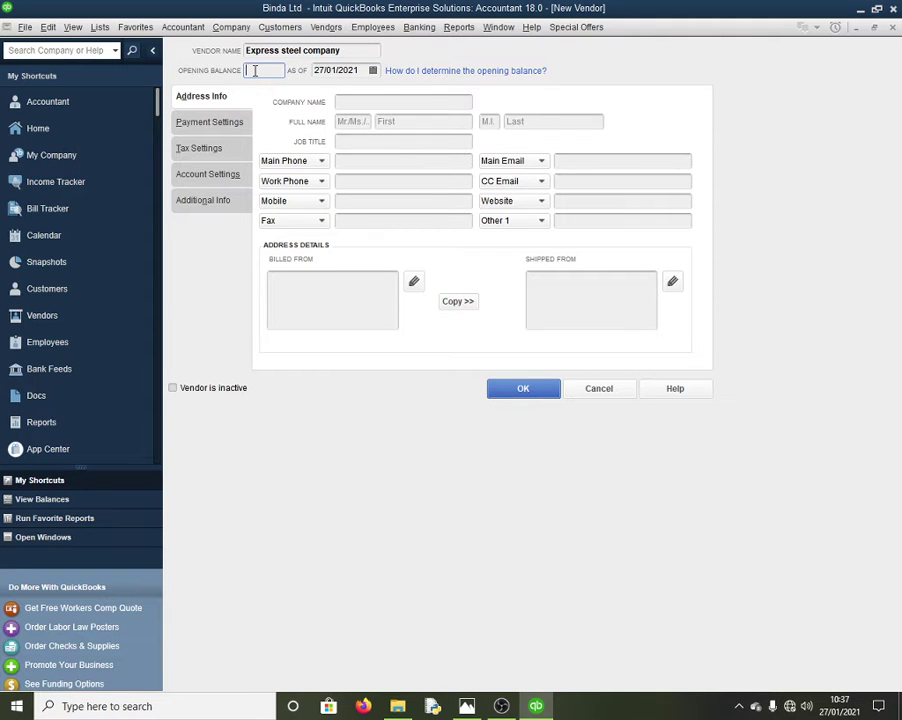
text(654,000)
key(Tab)
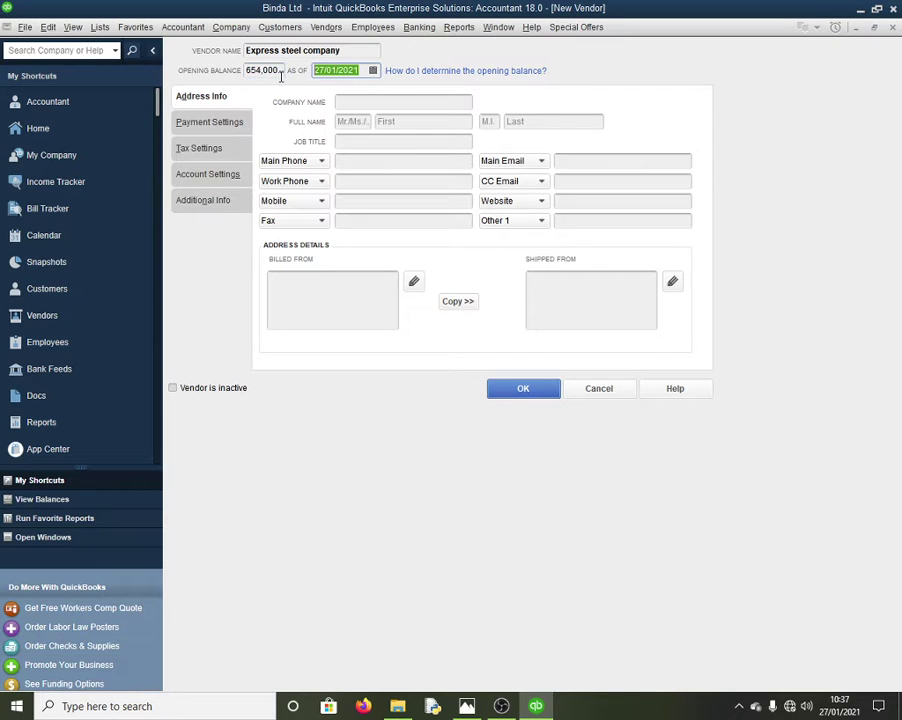
text(1/7/2015)
click(548, 390)
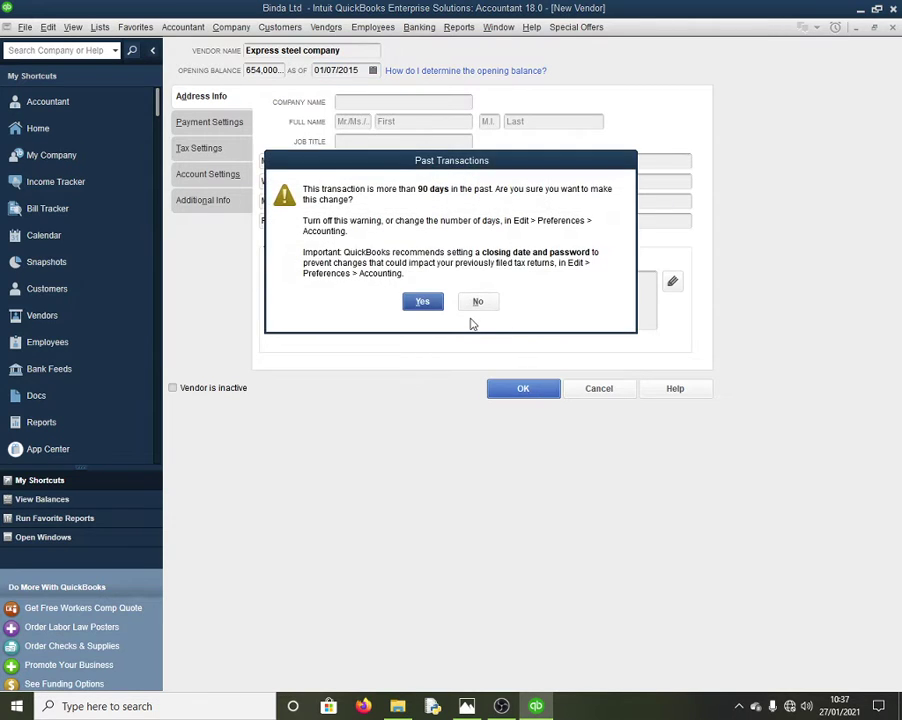
click(422, 301)
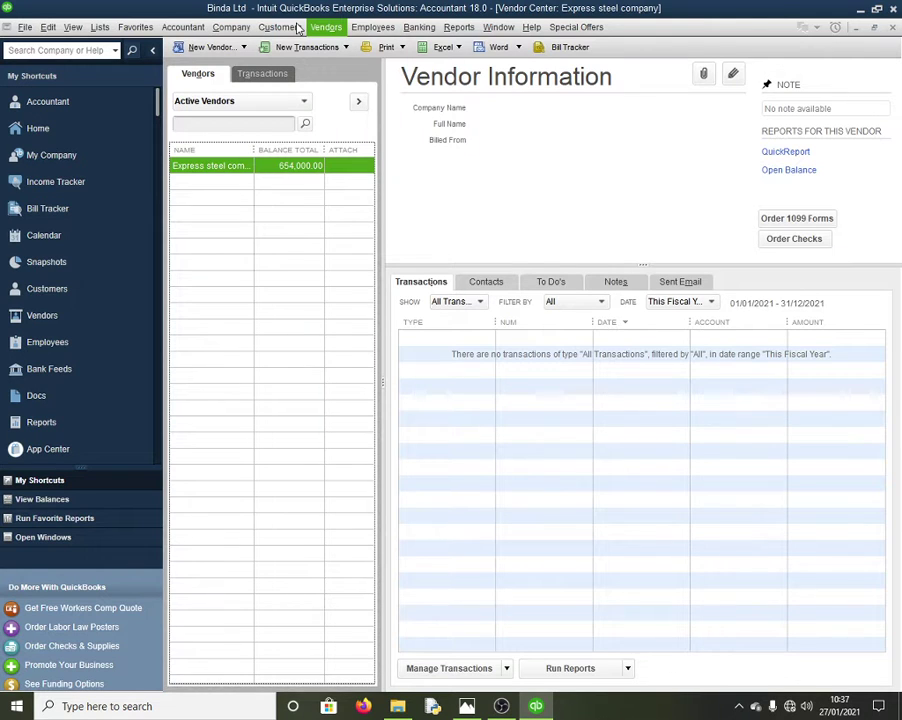
Review the date of the Kwansa Contractors opening transaction in the Customer Center, and close the center again
click(281, 27)
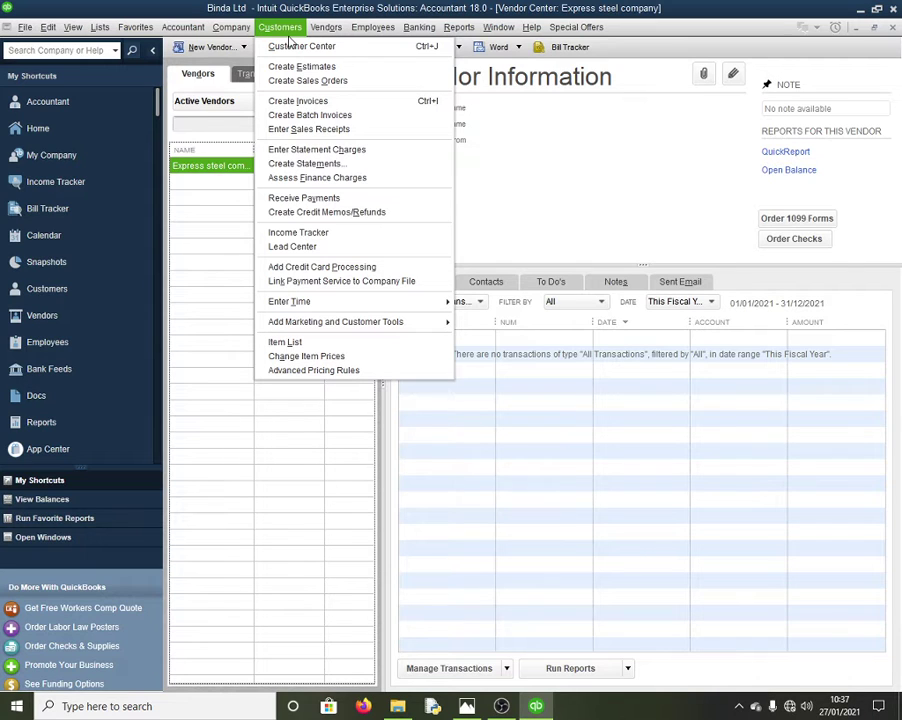
click(295, 46)
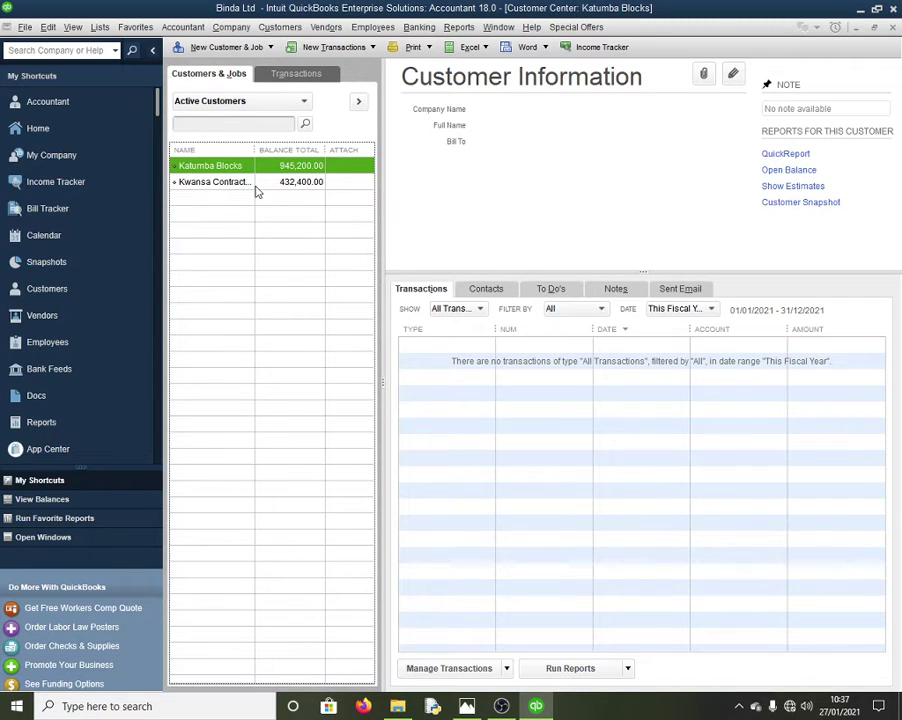
click(255, 184)
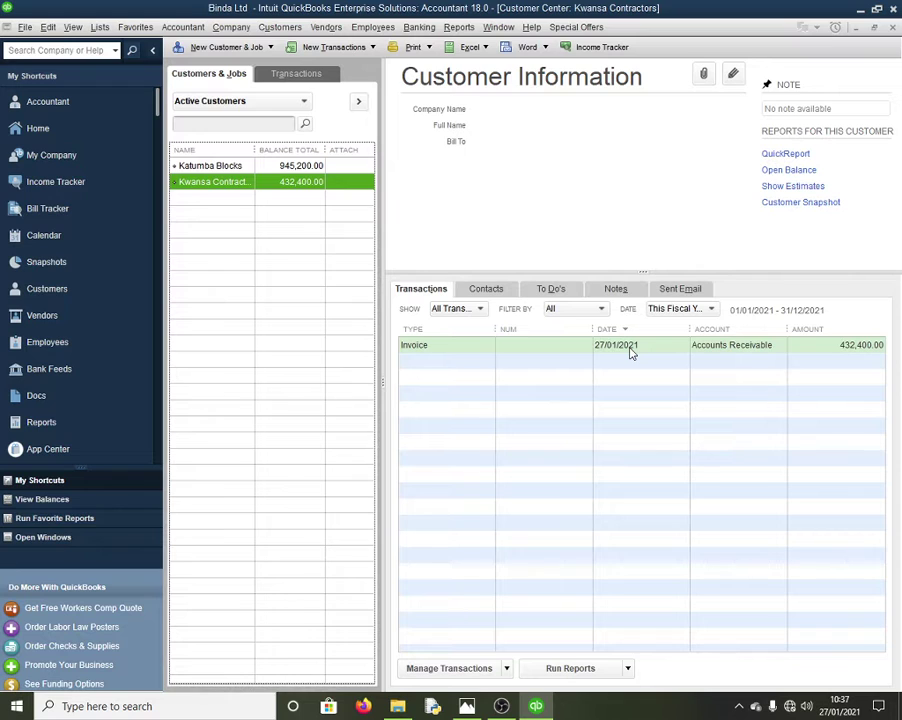
click(893, 28)
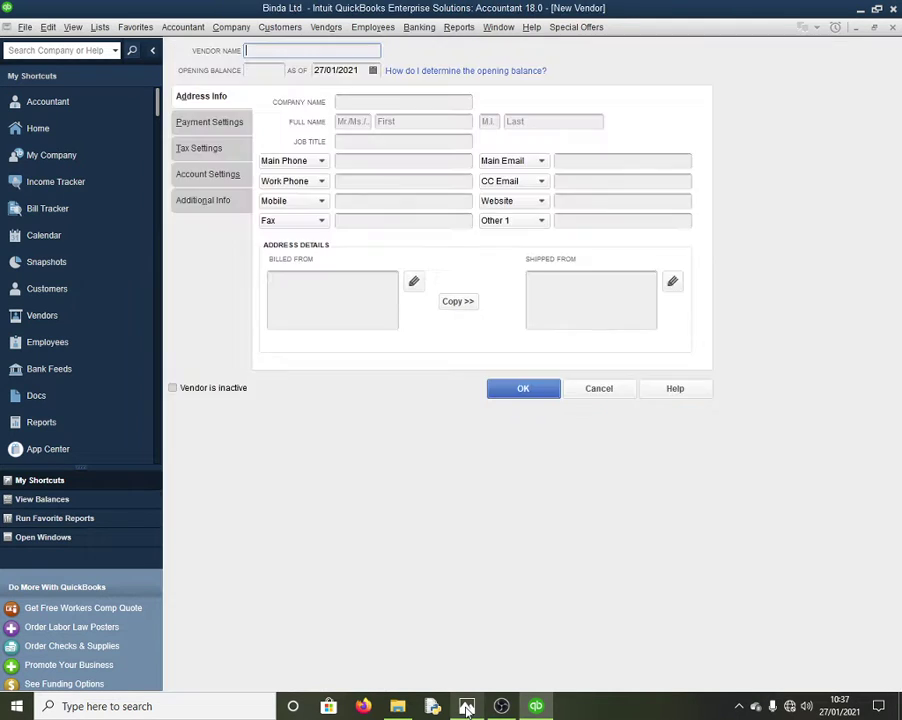
Check the second creditor on the task page and name the new vendor Toroka Cement in QuickBooks
click(467, 706)
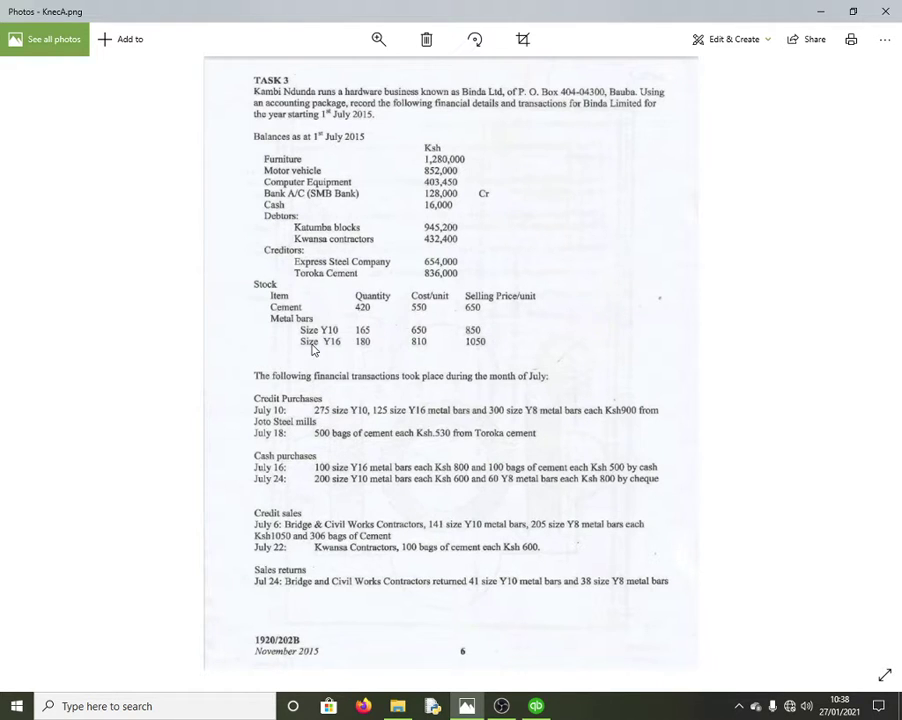
click(538, 707)
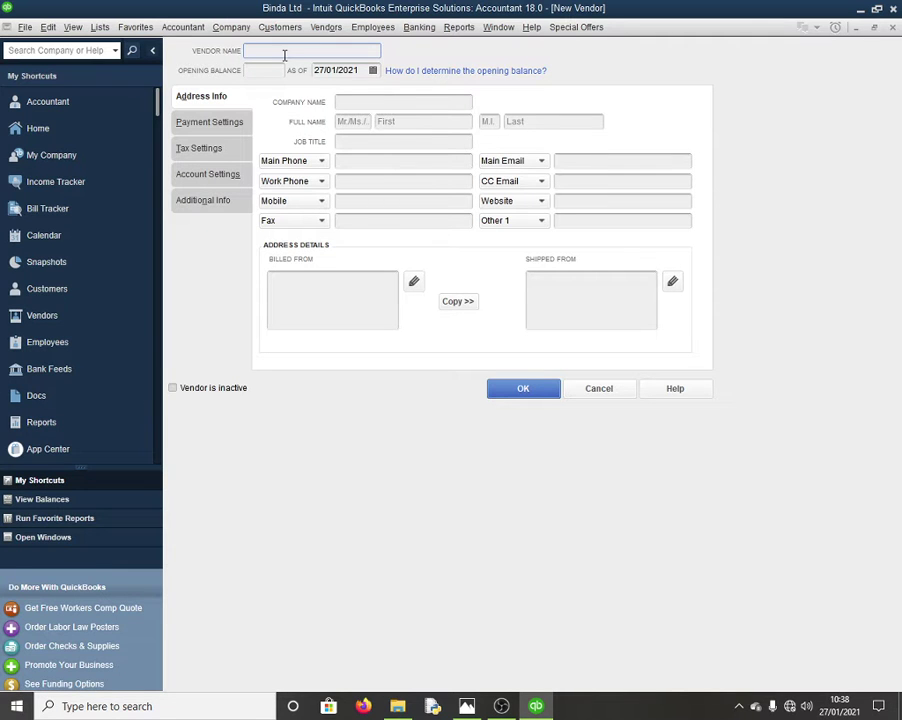
text(Toroka Cement)
key(Tab)
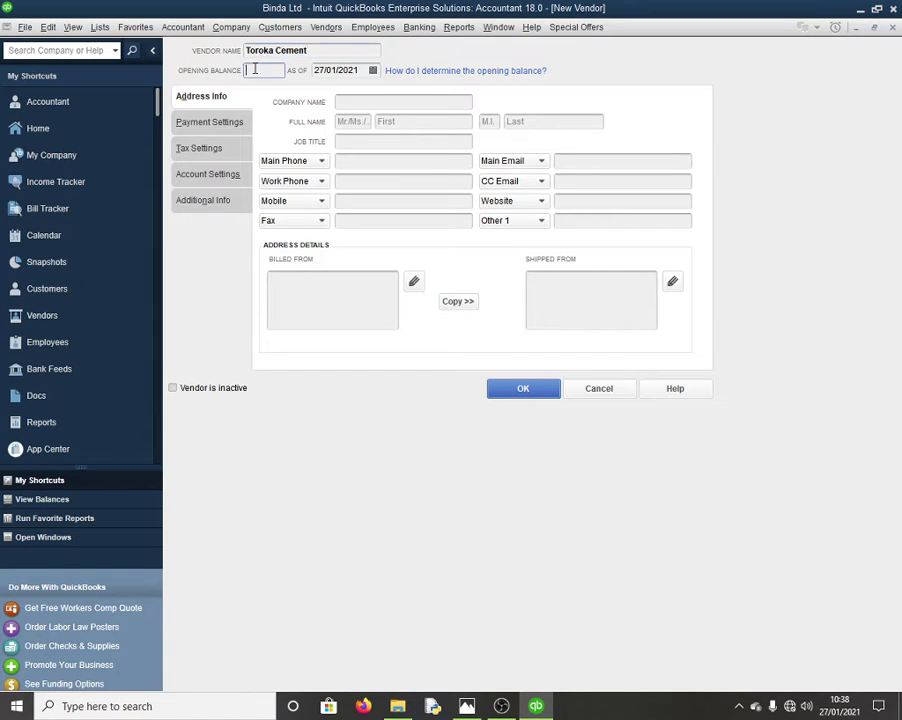
Set the Toroka Cement opening balance to 836,000 as of 01/07/2015 and save the vendor, accepting the past transaction date
text(836000)
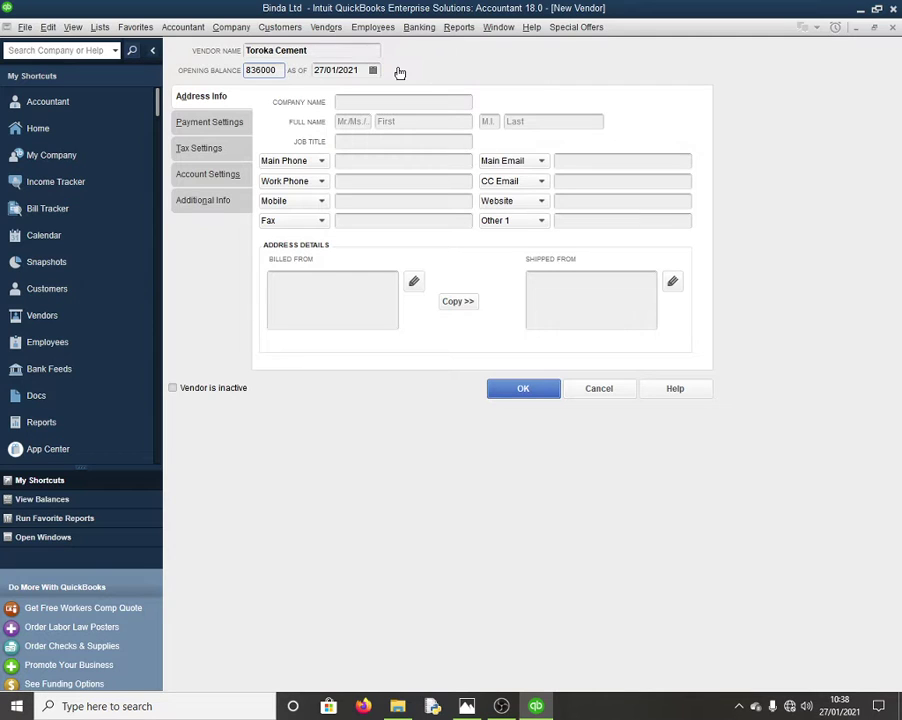
key(Tab)
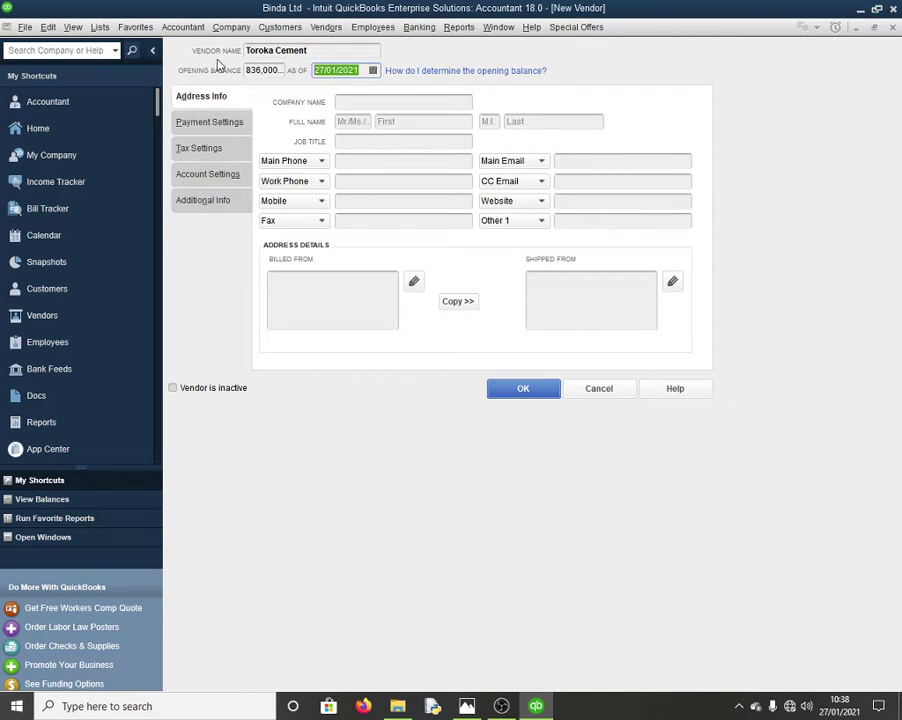
text(1/)
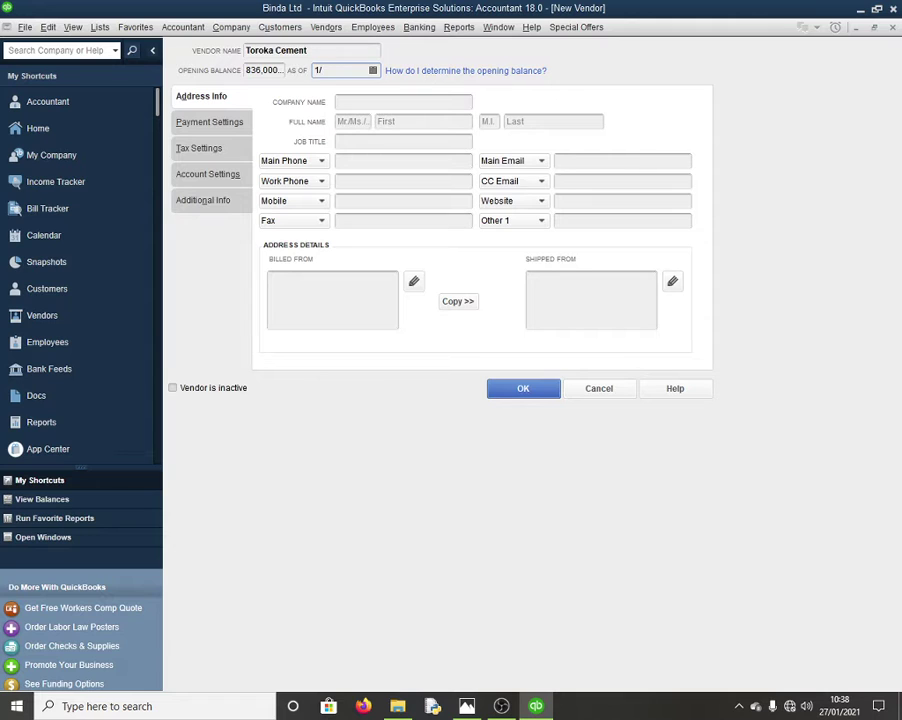
text(7/2015)
click(541, 394)
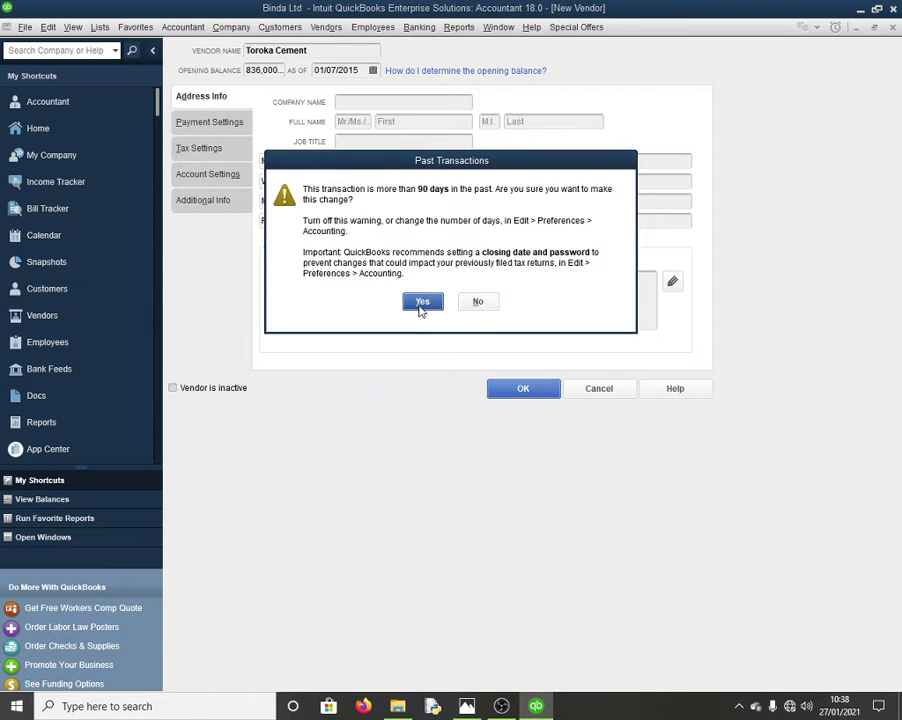
click(421, 304)
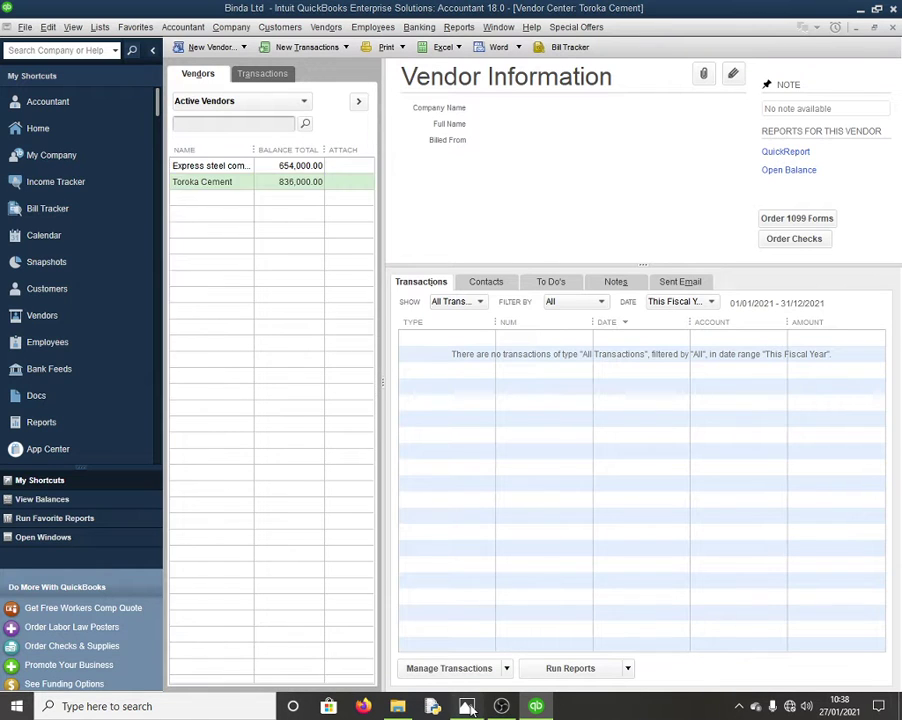
Check the stock list on the task page, return to QuickBooks and close the Vendor Center and Accountant Center
key(alt+Tab)
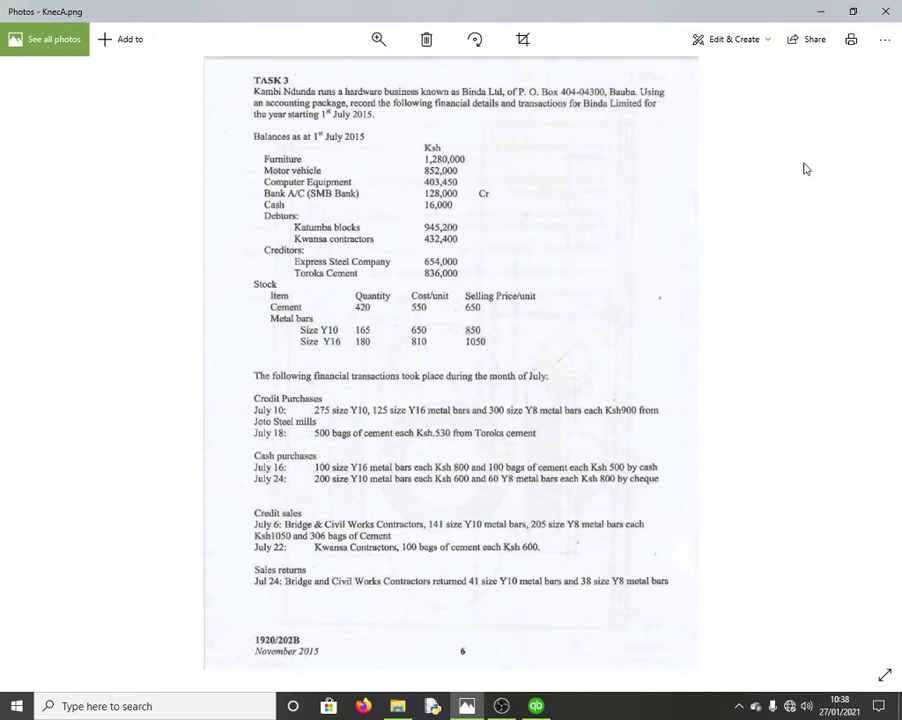
mouse_move(537, 711)
mouse_move(544, 708)
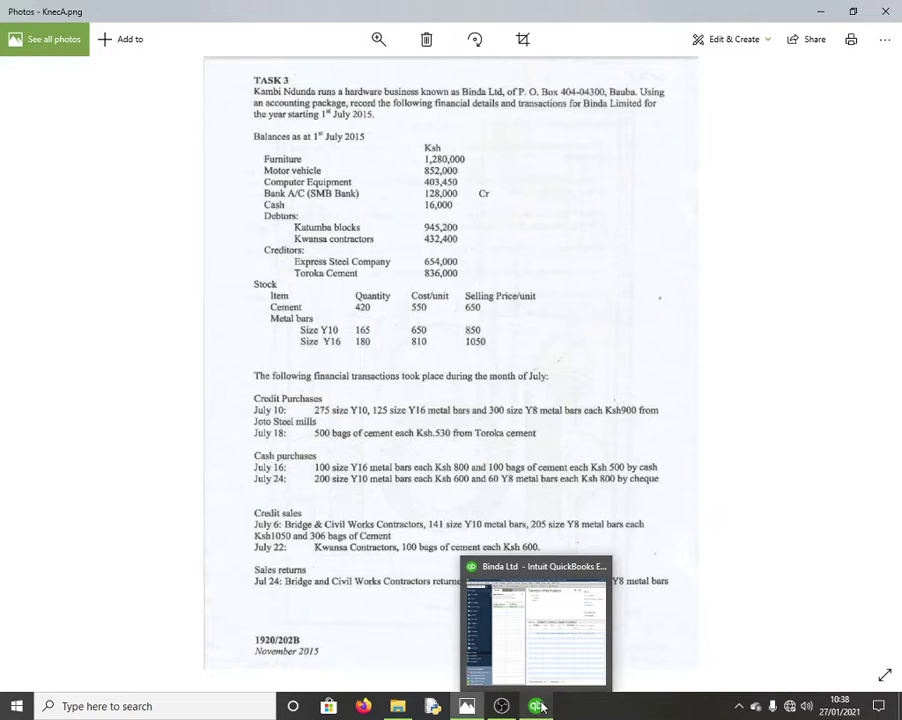
click(541, 707)
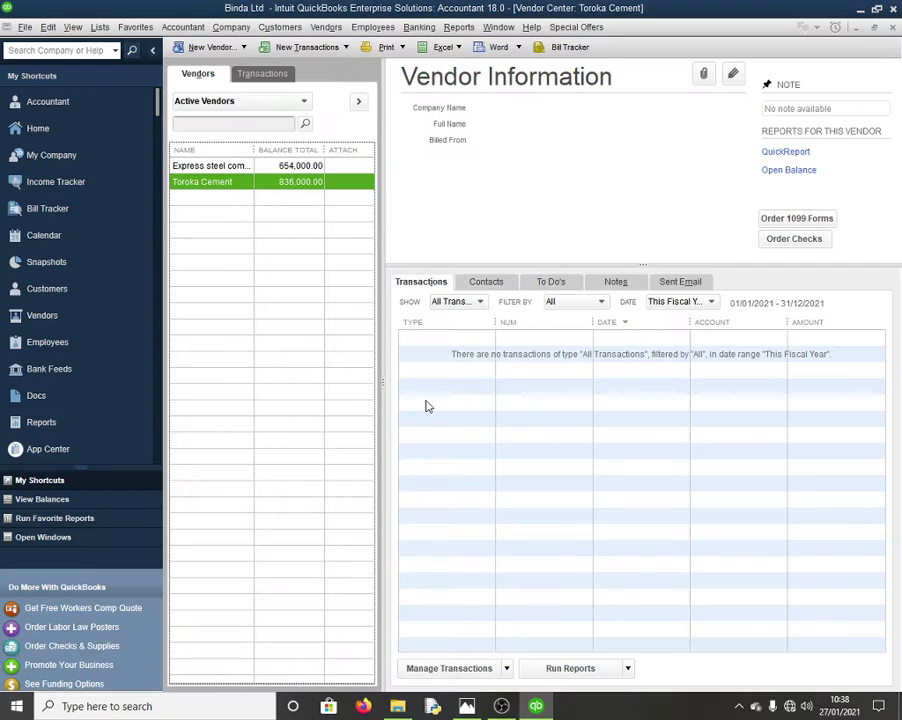
click(893, 28)
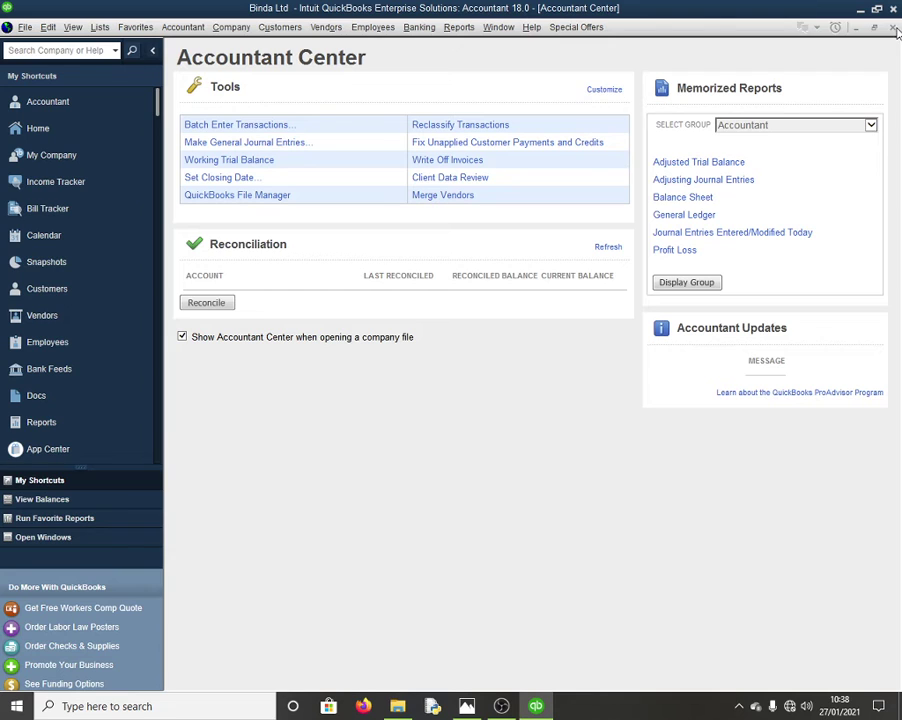
click(895, 30)
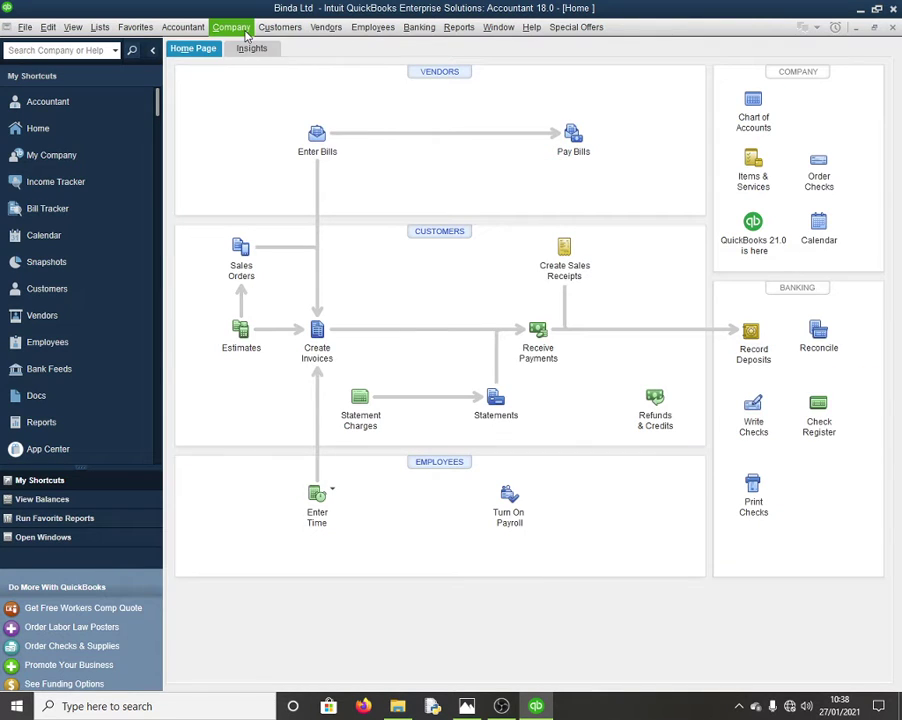
click(95, 30)
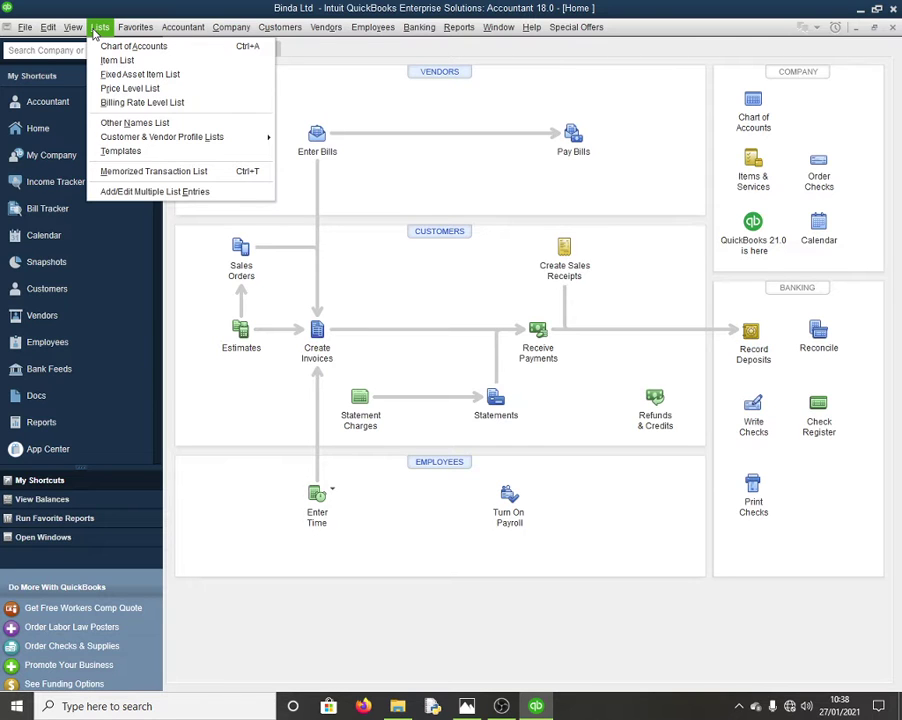
click(117, 60)
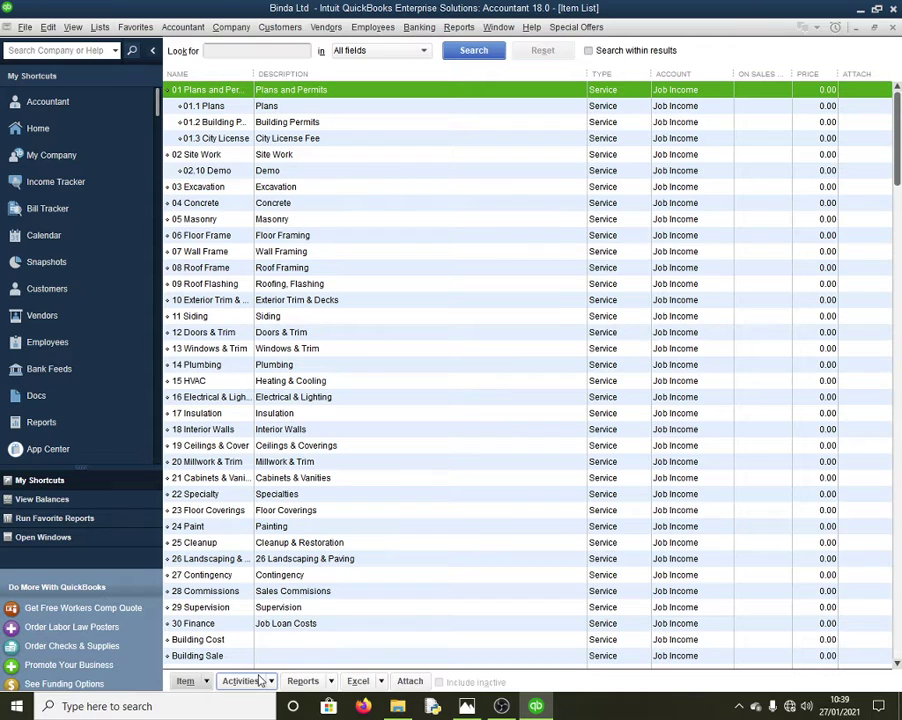
key(ctrl+n)
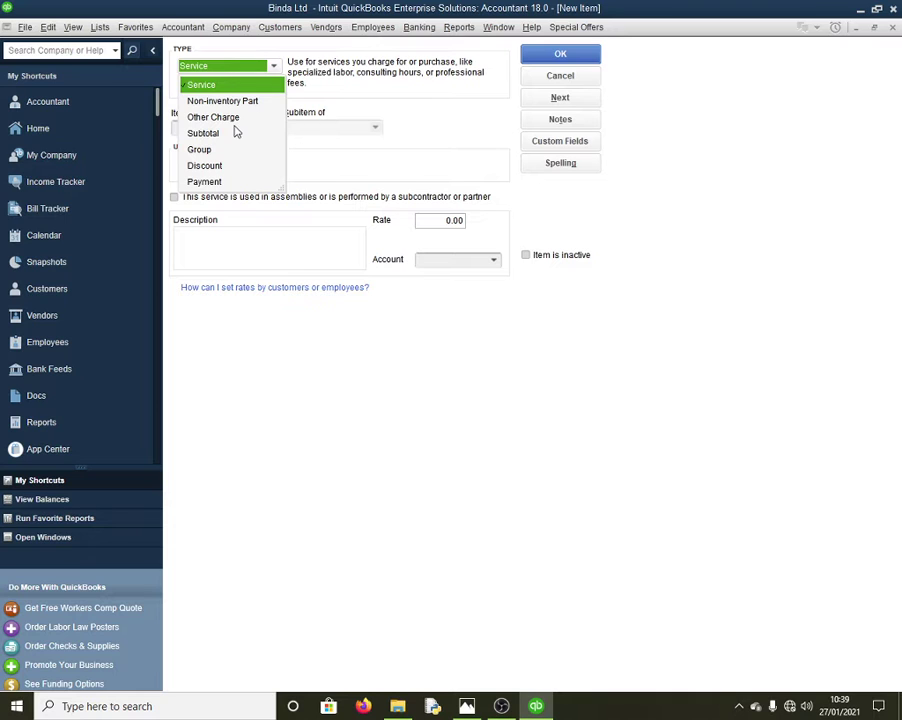
click(571, 77)
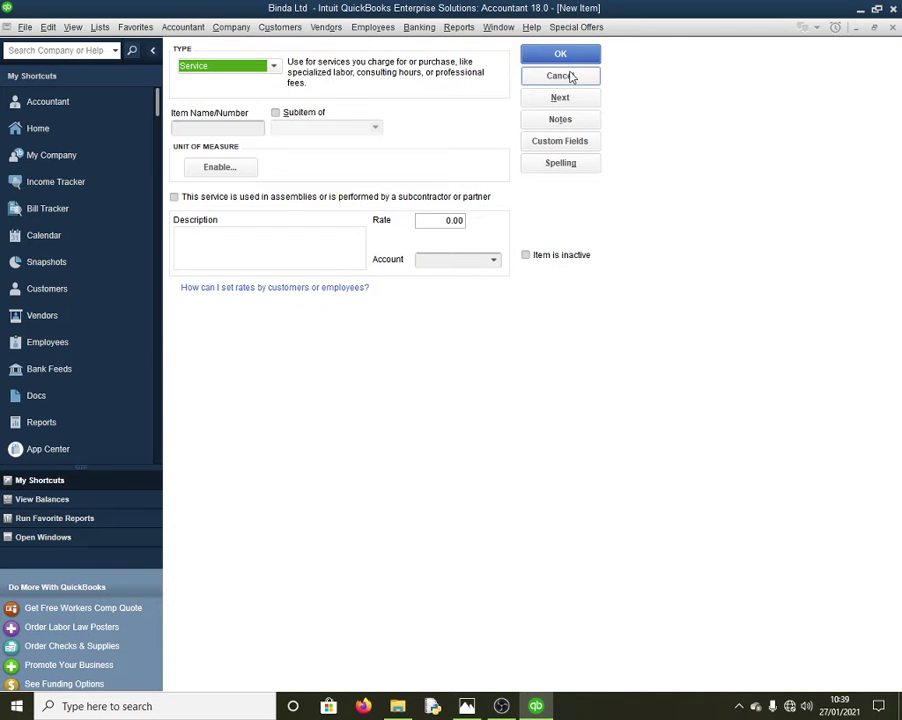
click(568, 76)
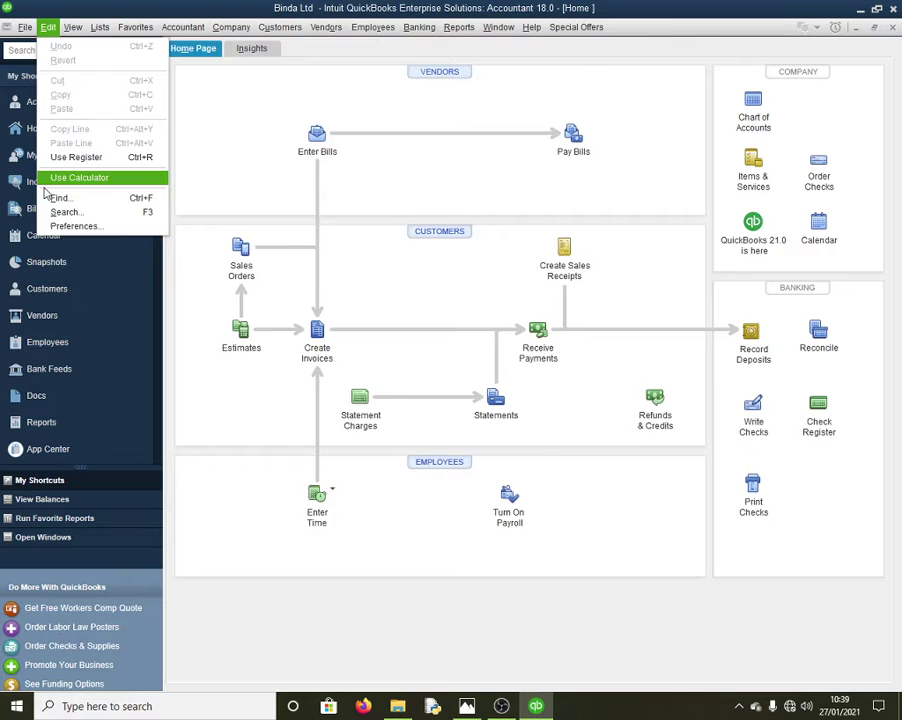
Activate inventory and purchase orders in the company preferences for Items & Inventory, accepting that all open windows close
click(72, 226)
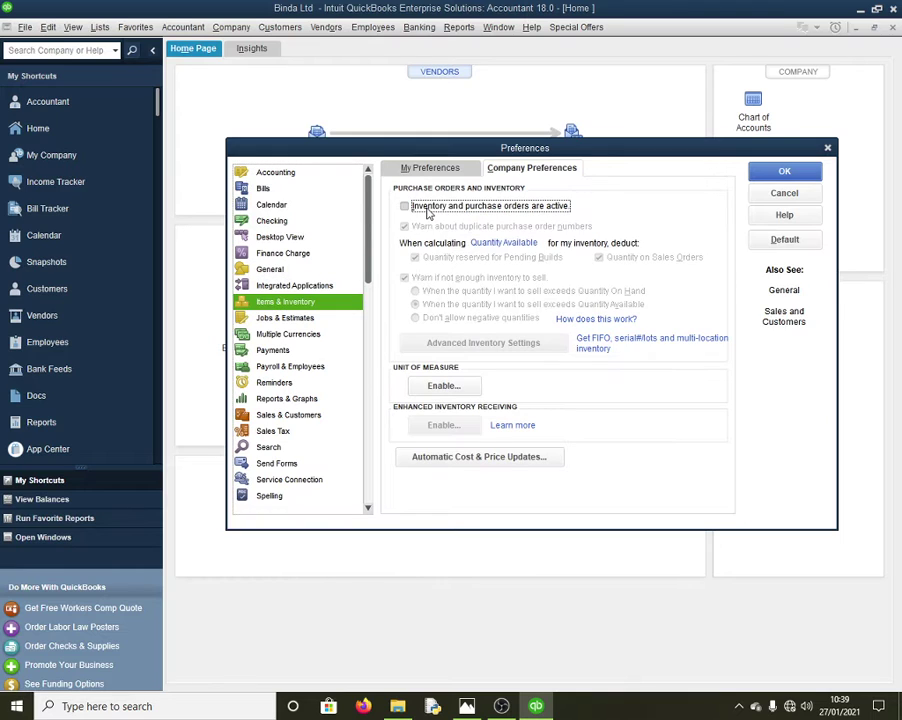
click(406, 206)
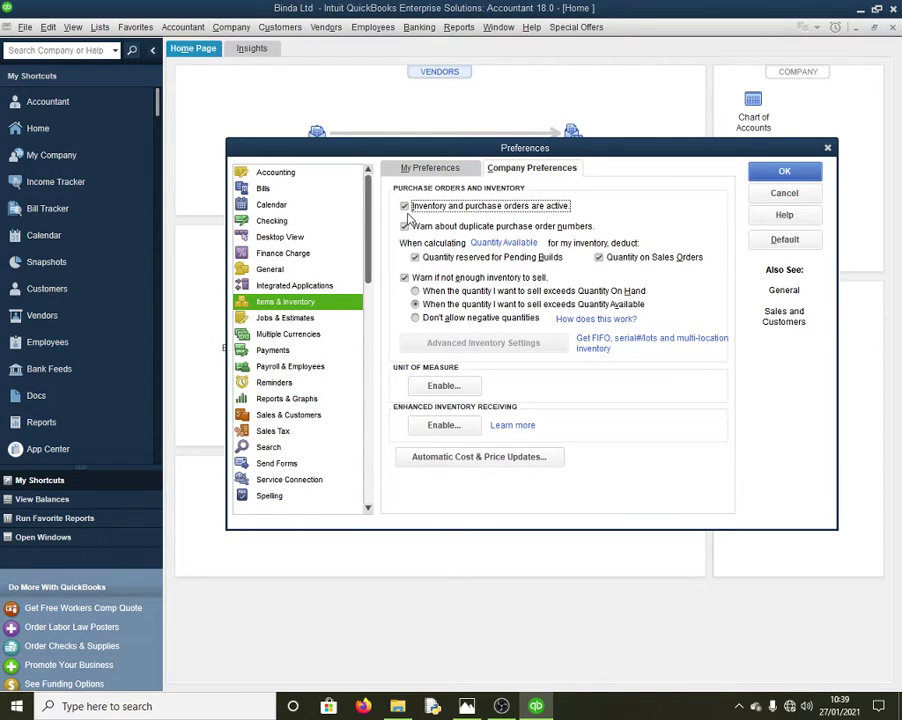
click(790, 174)
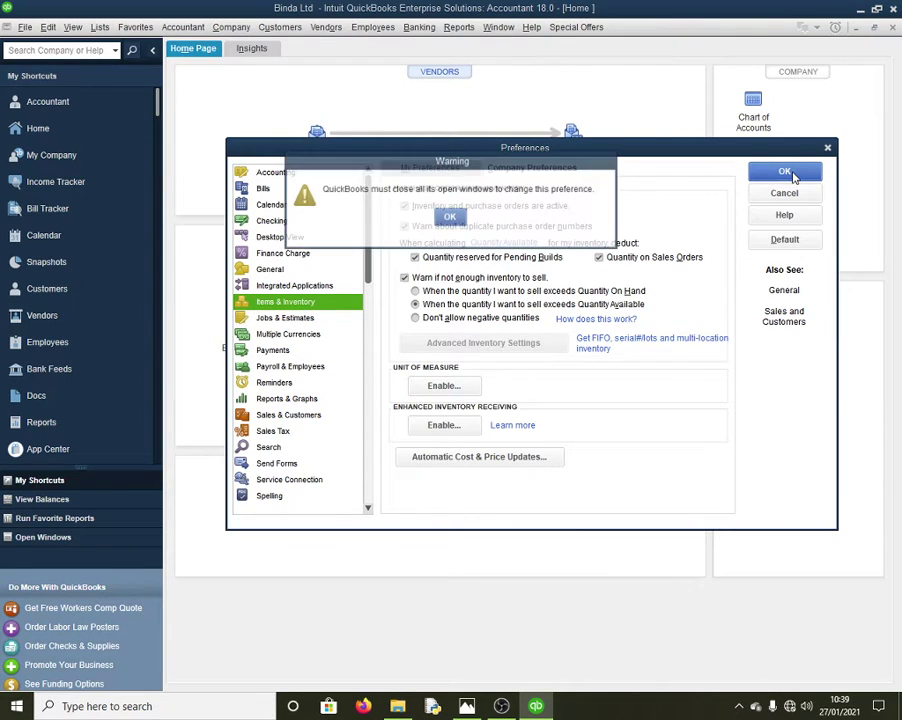
click(449, 219)
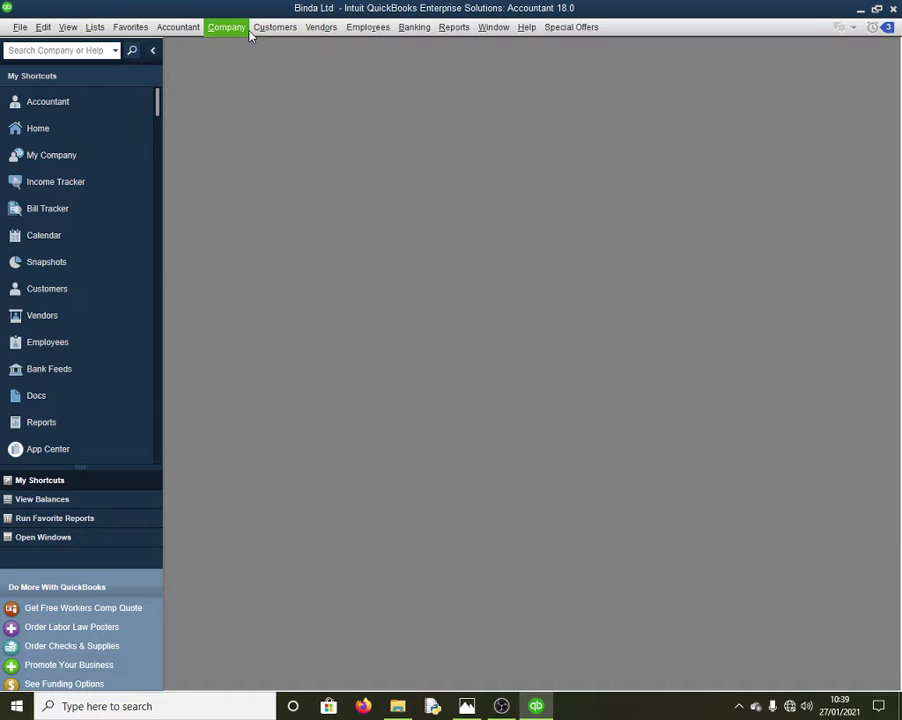
Start a new item of type Inventory Part from the Item List and name it Cement
click(368, 367)
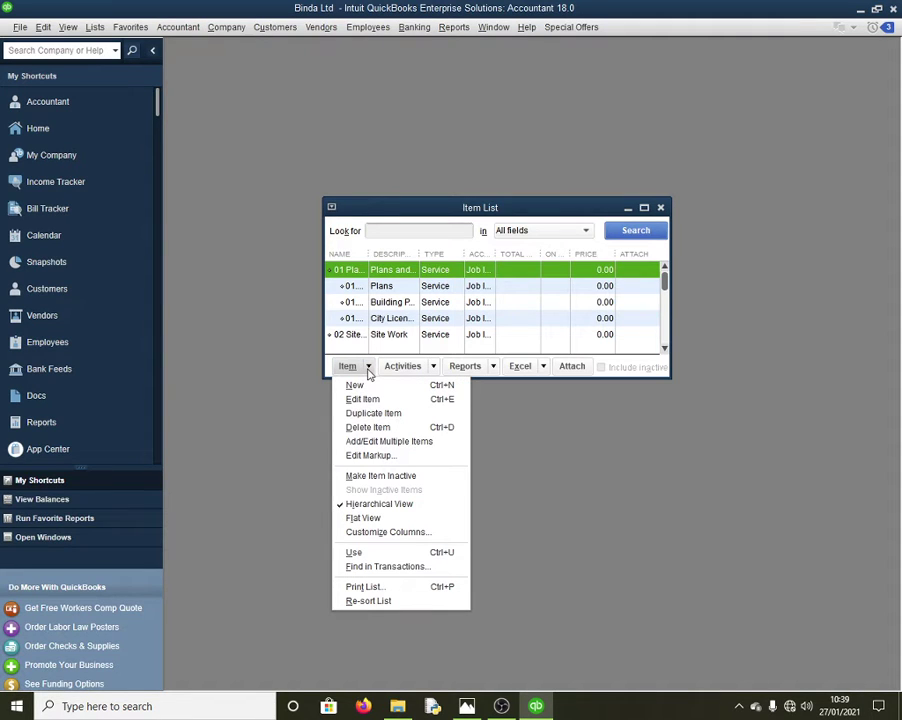
click(355, 385)
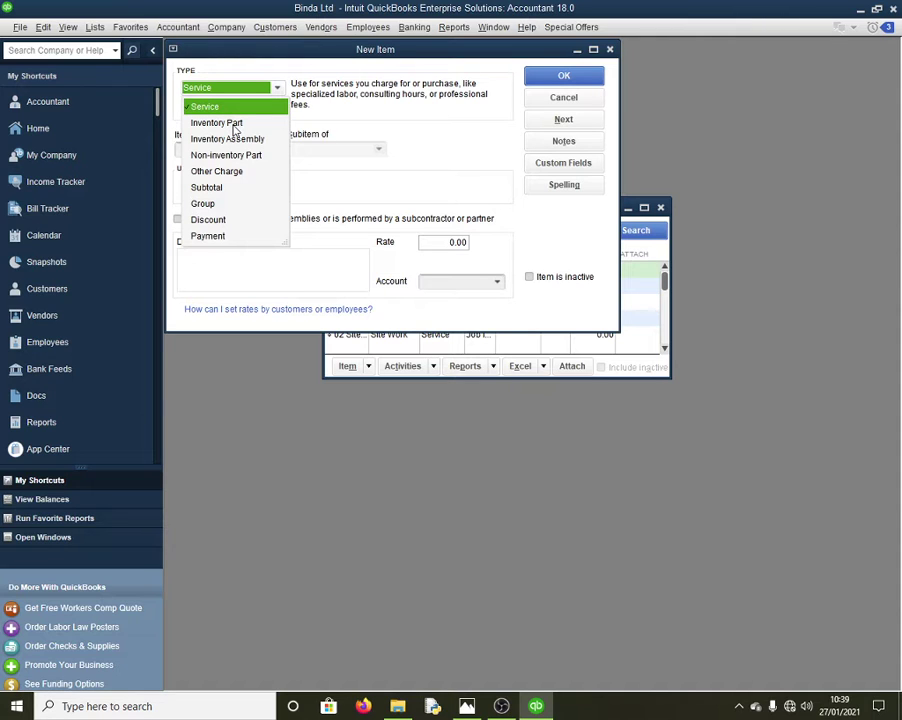
click(233, 124)
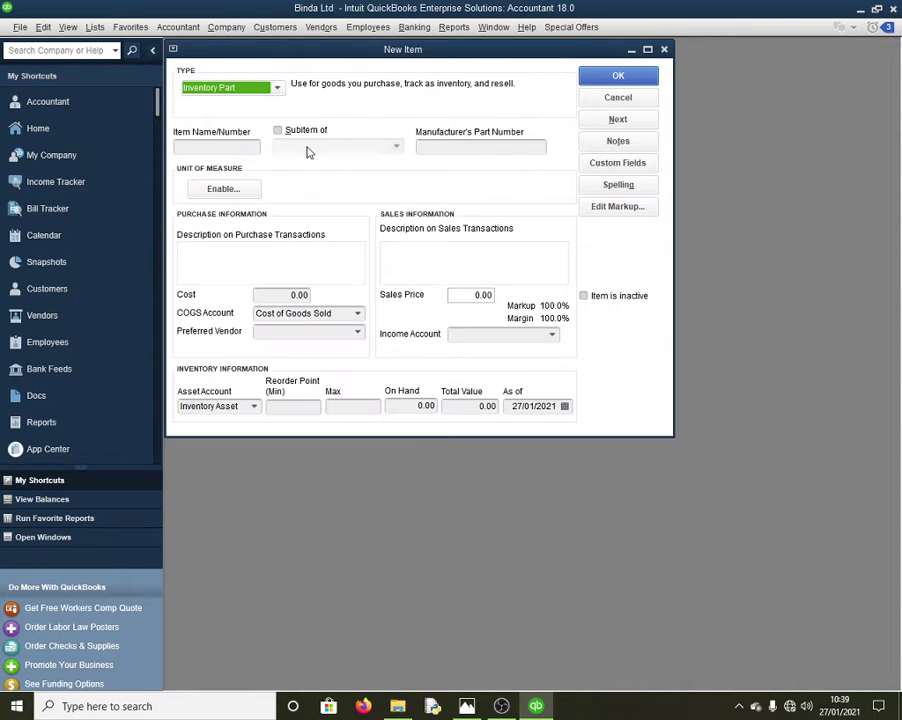
click(227, 147)
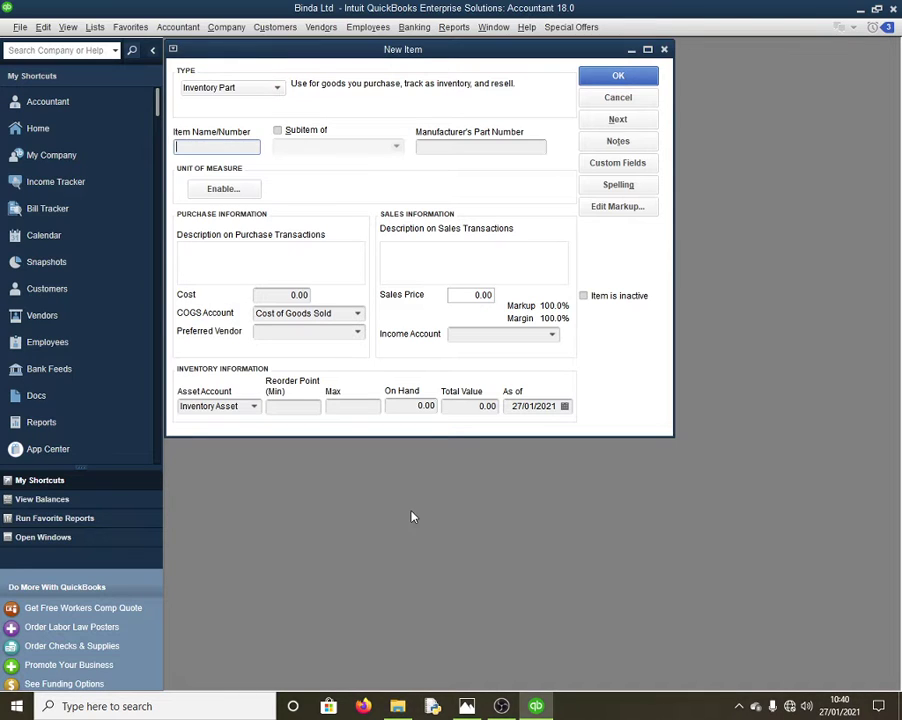
text(Cement)
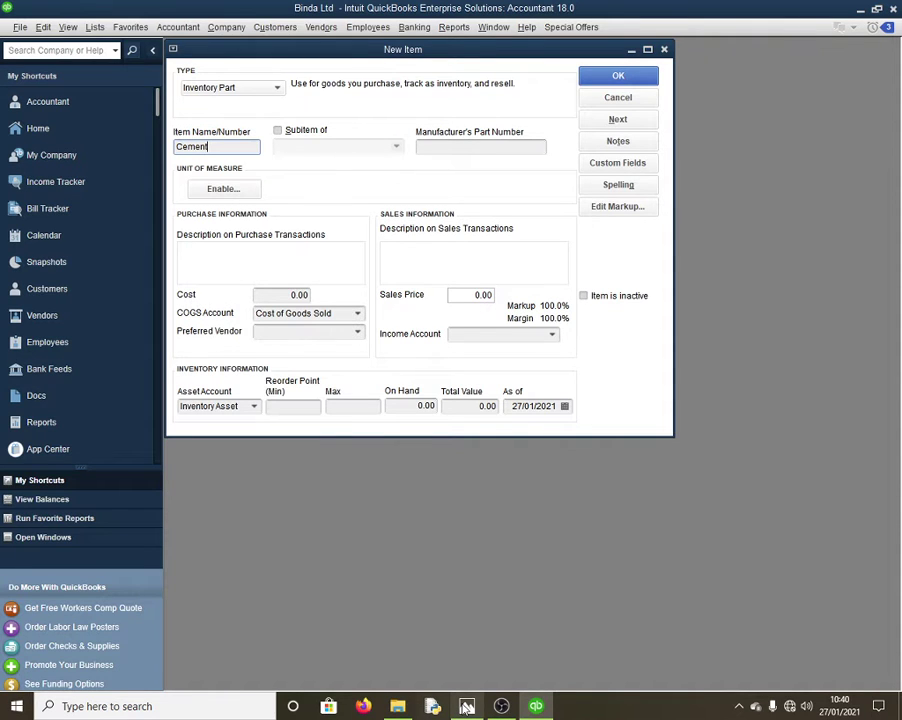
Check Cement's stock figures on the task page and enter 420 on hand, cost 550 and sales price 650 in QuickBooks
click(467, 707)
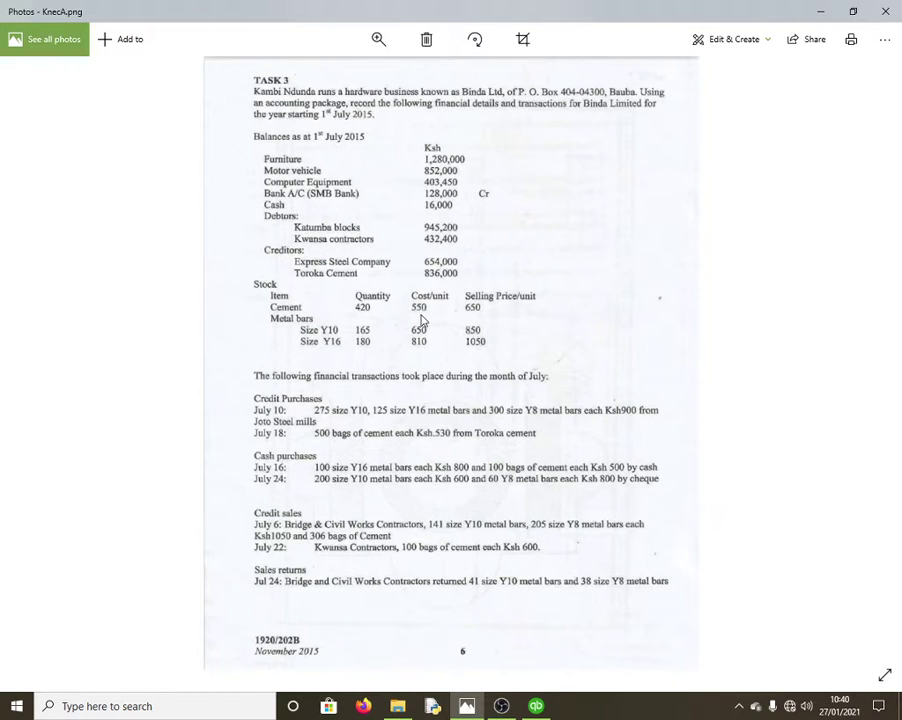
click(537, 706)
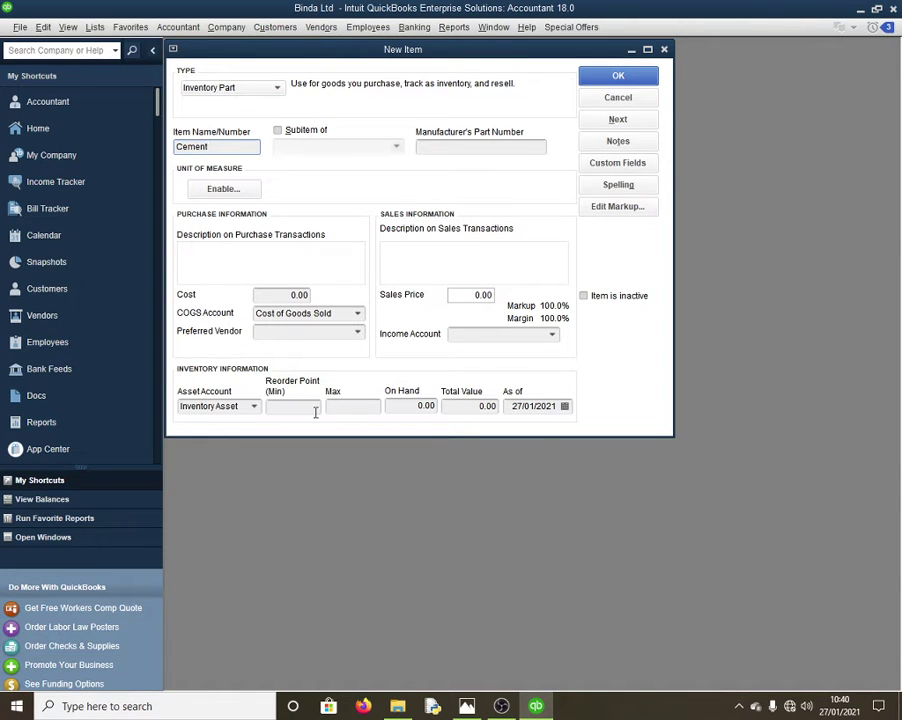
click(412, 405)
text(42)
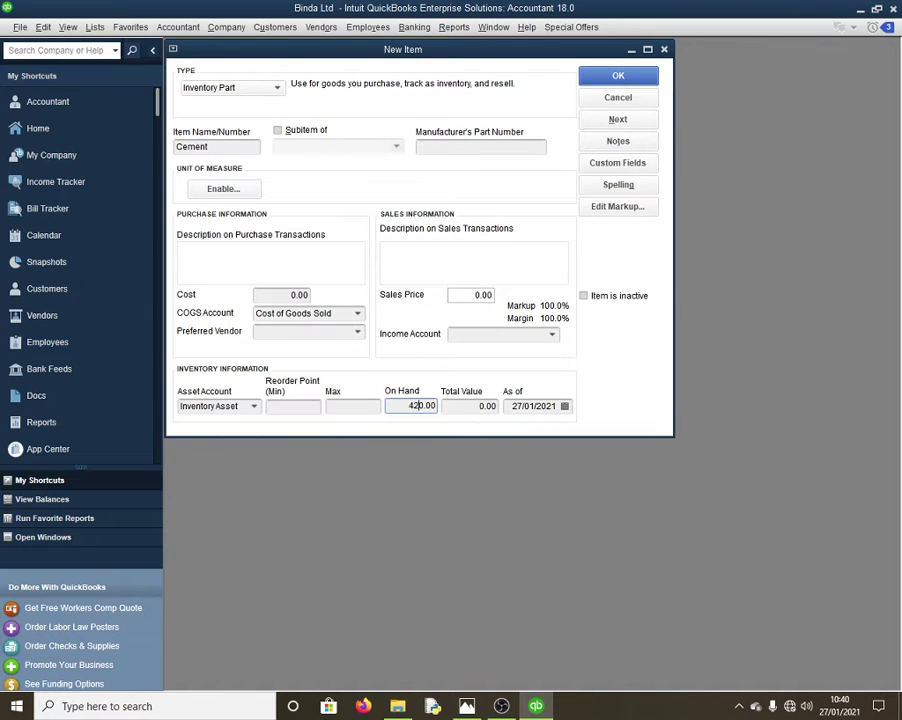
click(293, 295)
text(55)
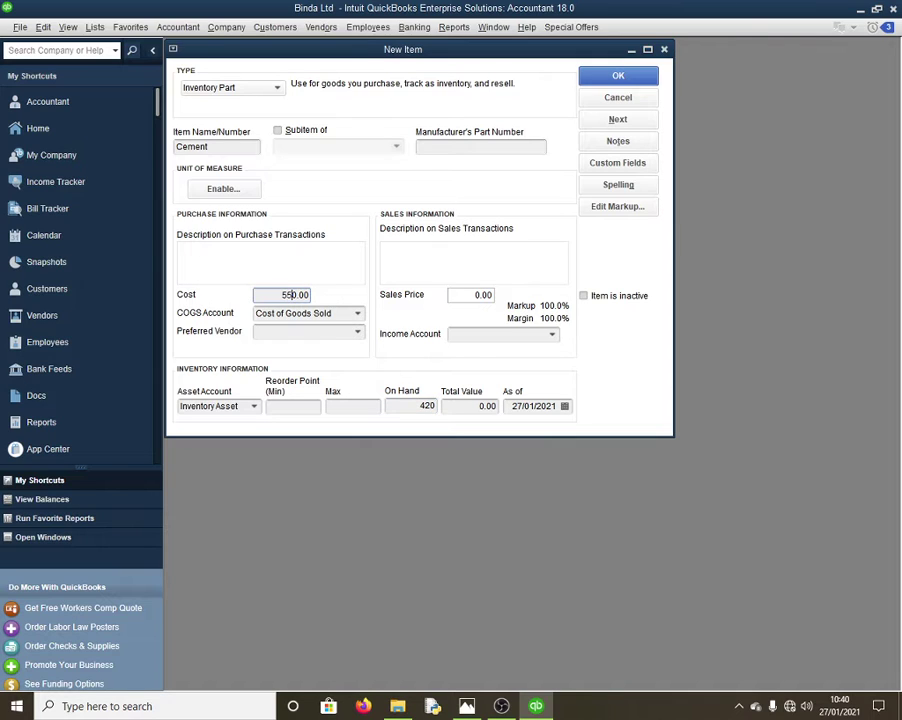
click(470, 292)
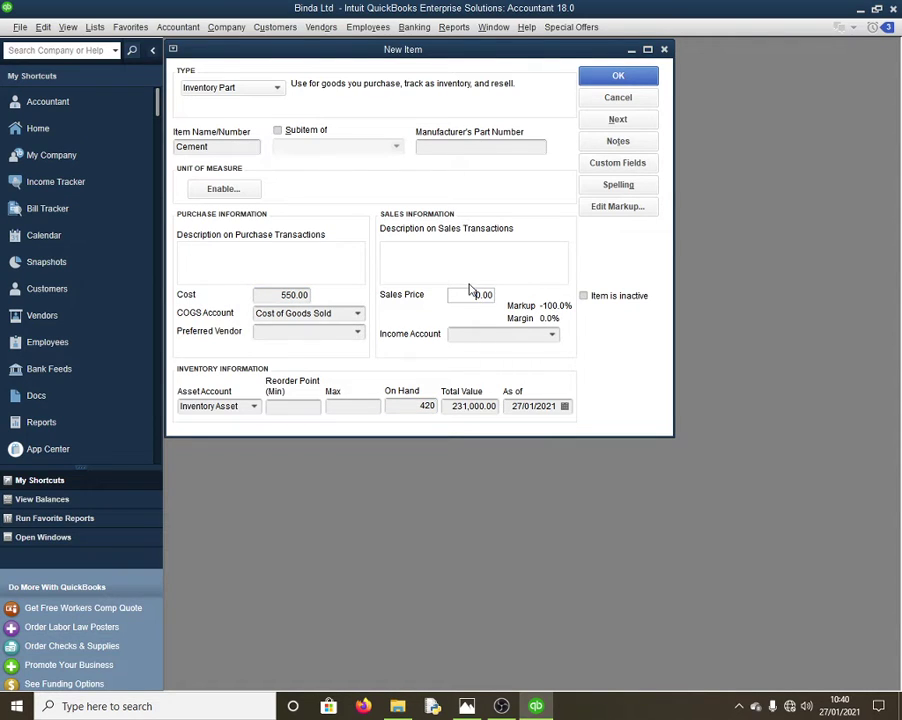
text(65)
Add a new income account named Sale A/c for Cement, then save the item and continue with a blank new item
click(552, 337)
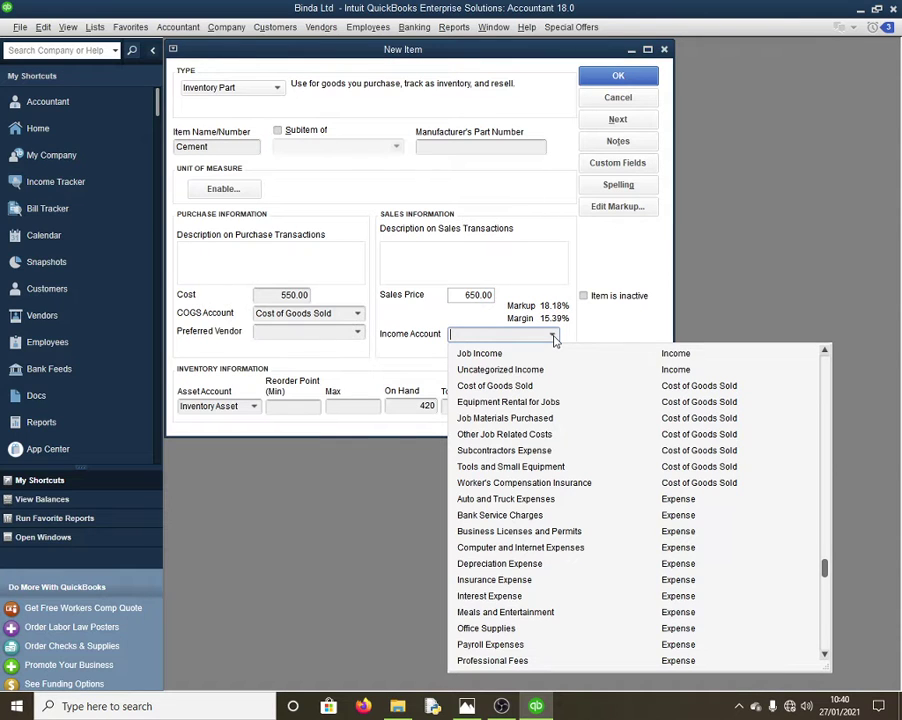
click(632, 98)
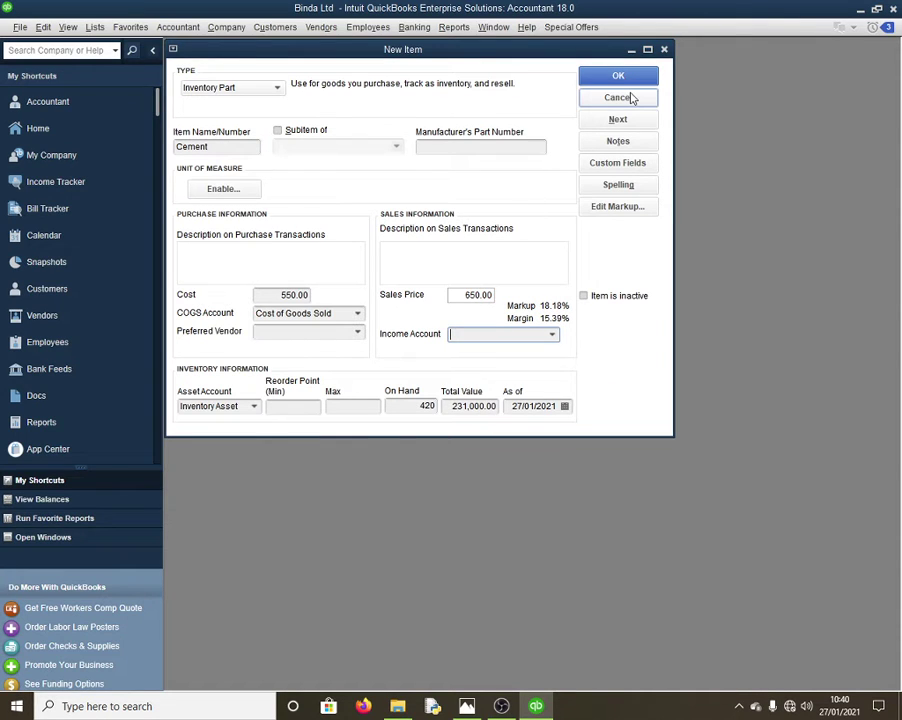
click(456, 219)
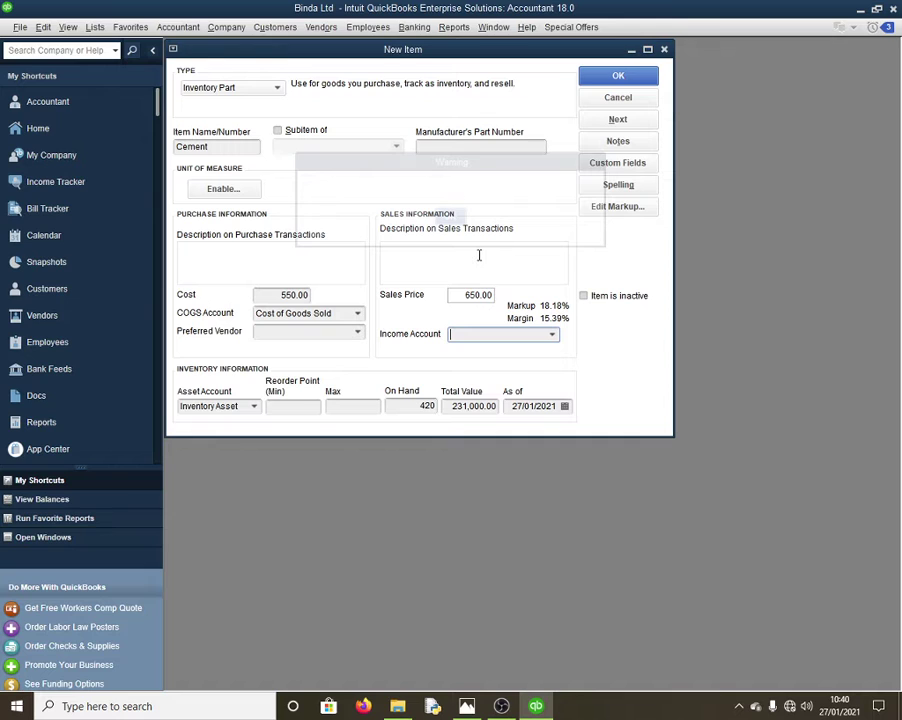
click(551, 335)
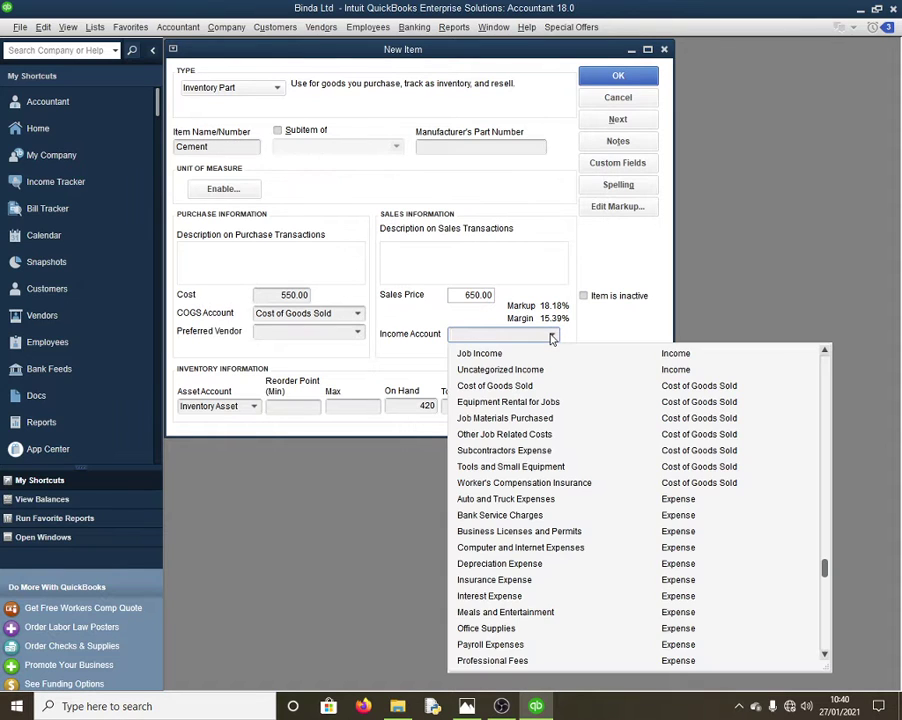
scroll(566, 426, up, 2)
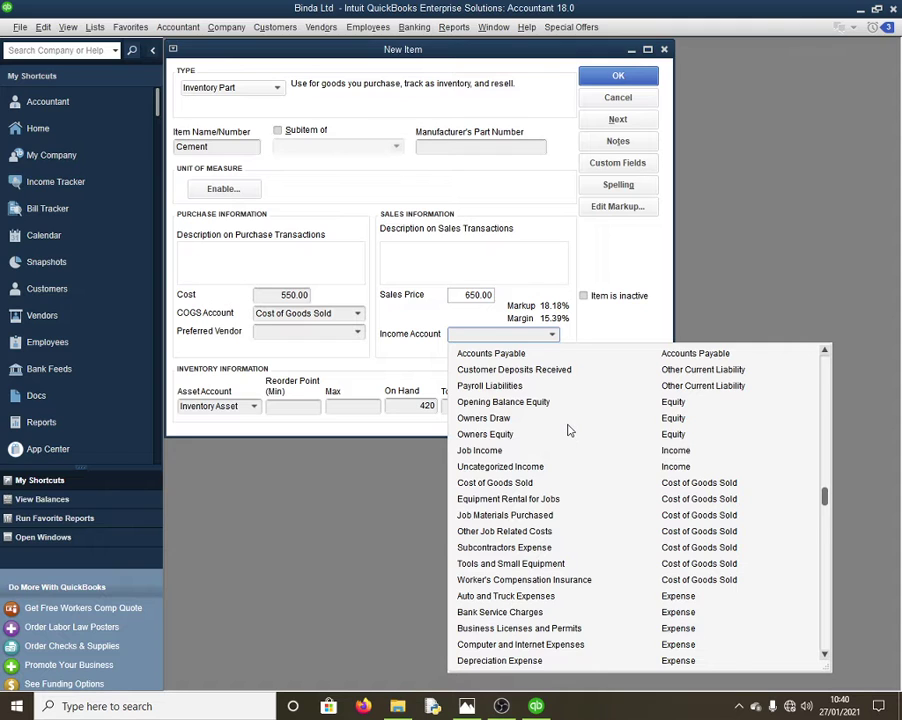
scroll(568, 430, up, 4)
scroll(538, 430, down, 4)
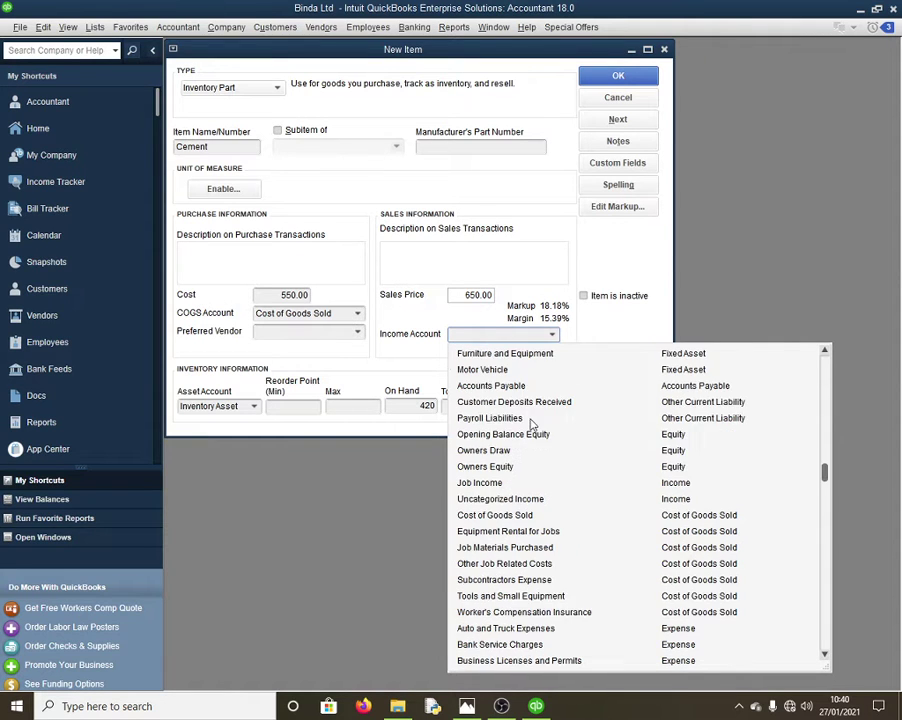
scroll(536, 405, up, 3)
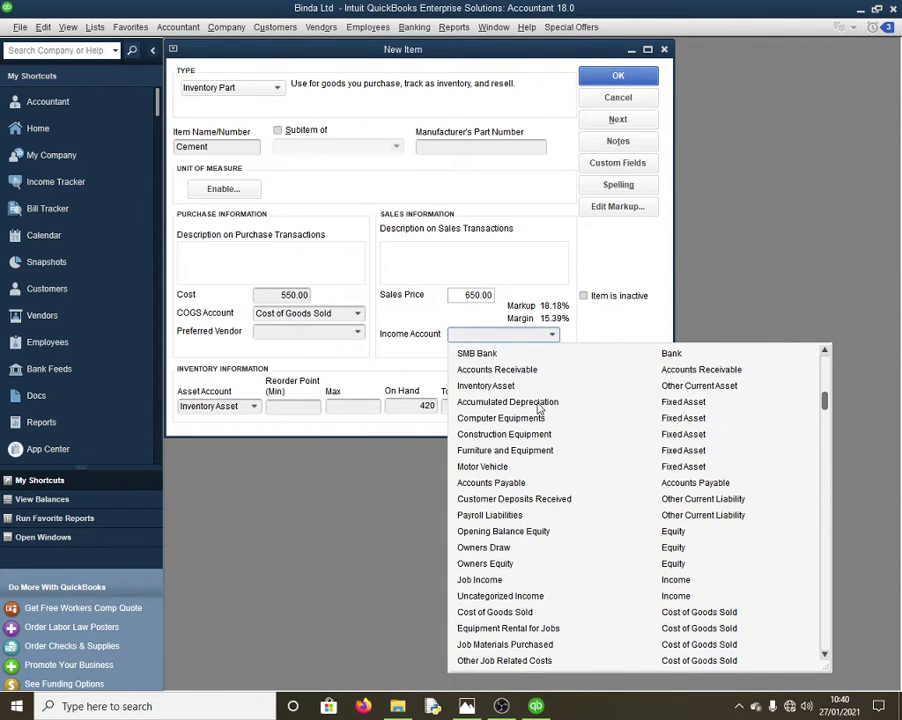
scroll(540, 408, up, 1)
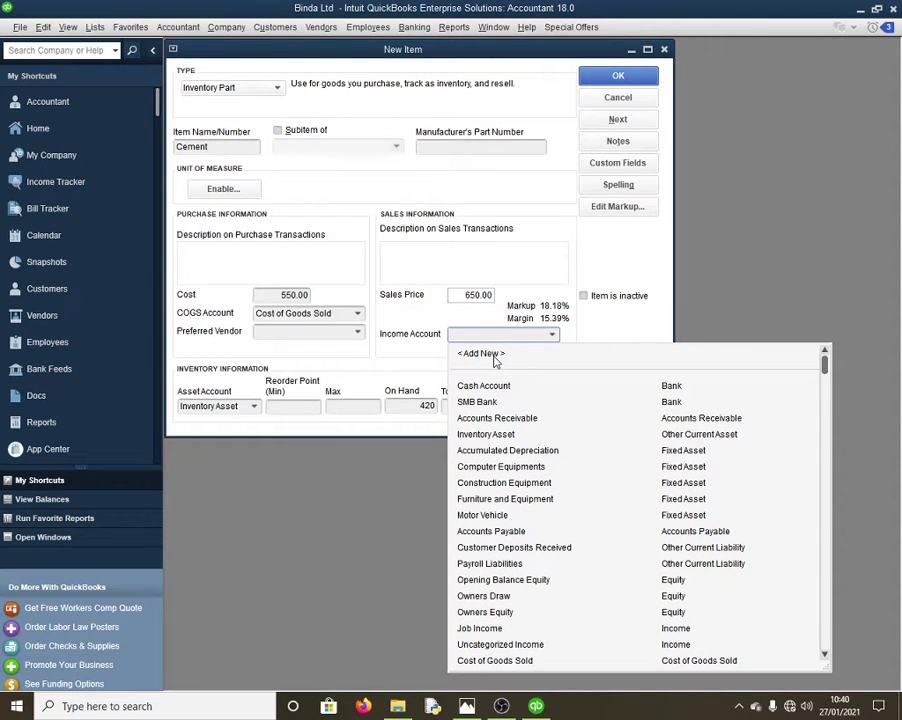
click(482, 354)
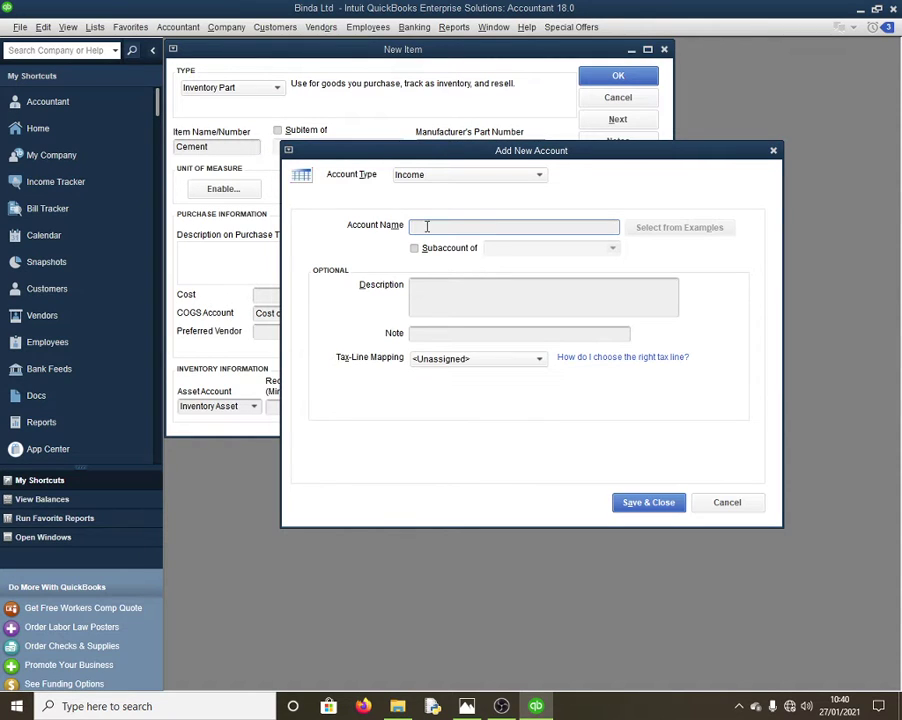
text(sale A/c)
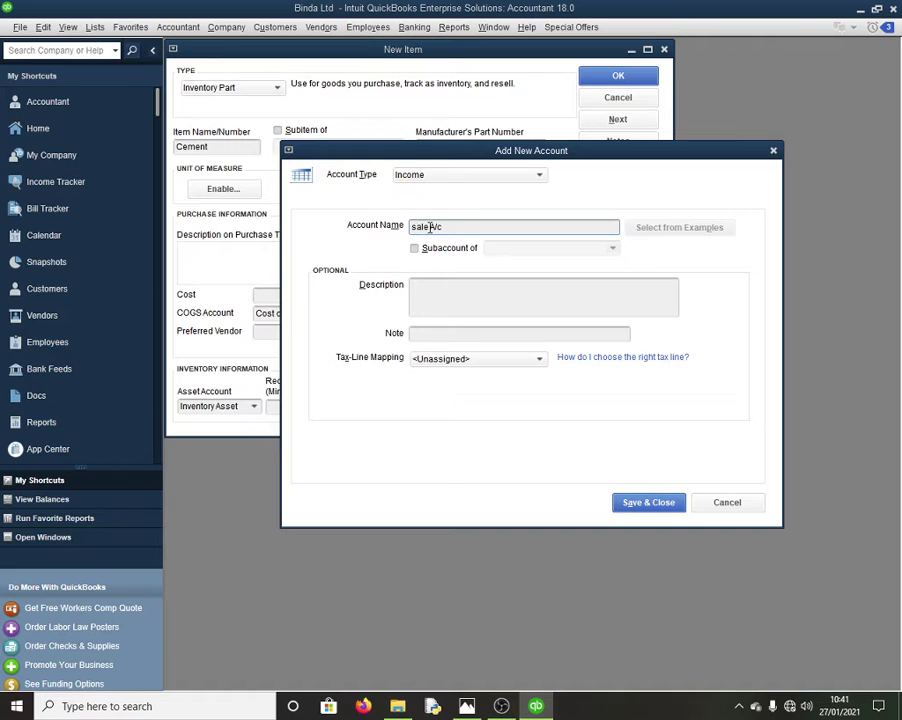
key(BackSpace)
text(S)
click(640, 502)
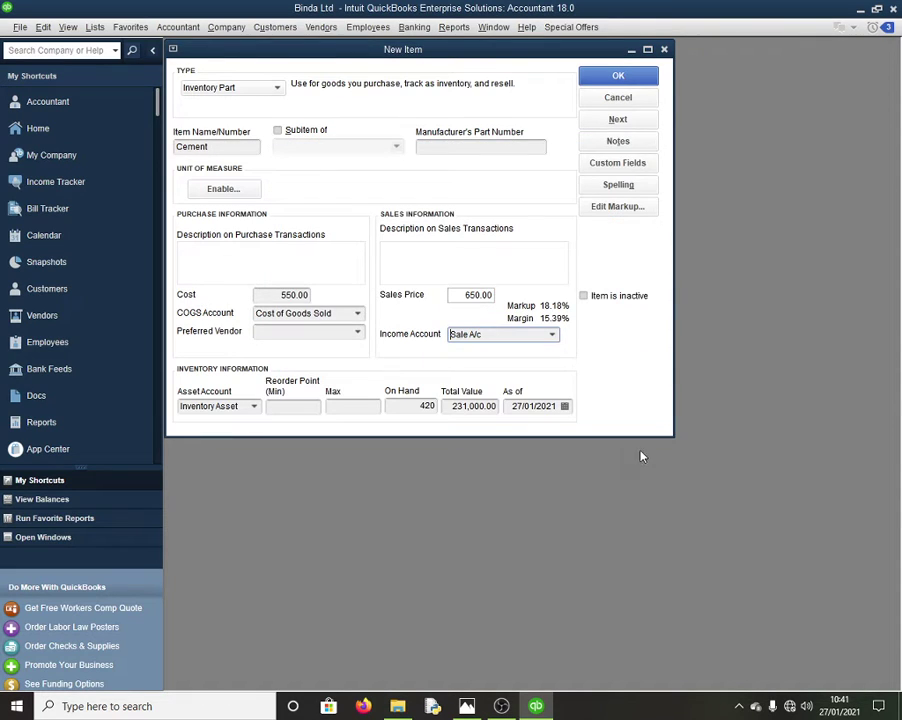
click(632, 121)
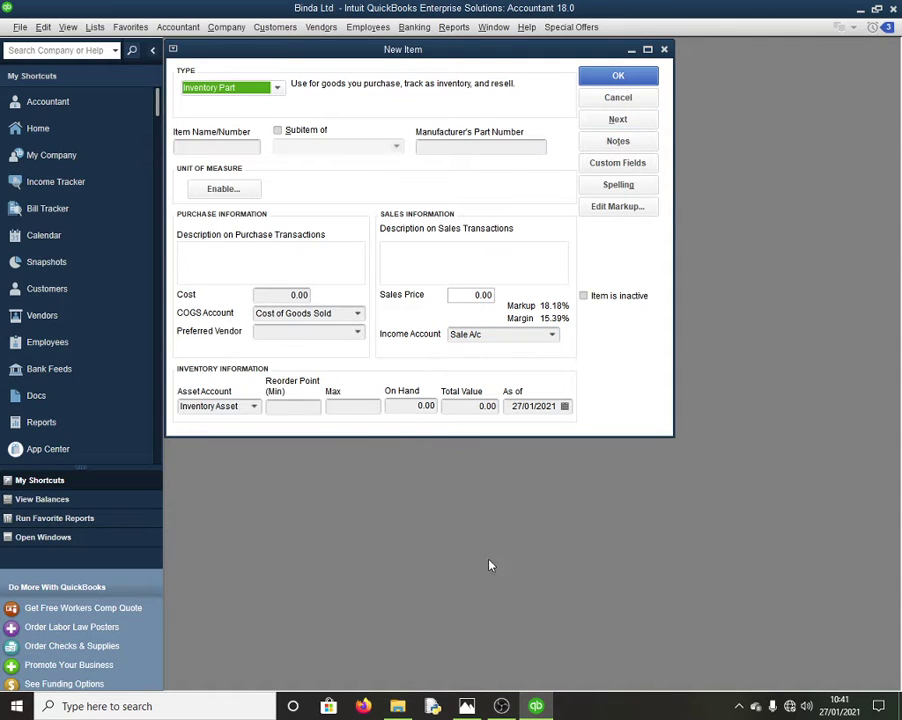
Check the next stock item on the task page and name the new inventory part Metal Bar Y10 in QuickBooks
click(466, 706)
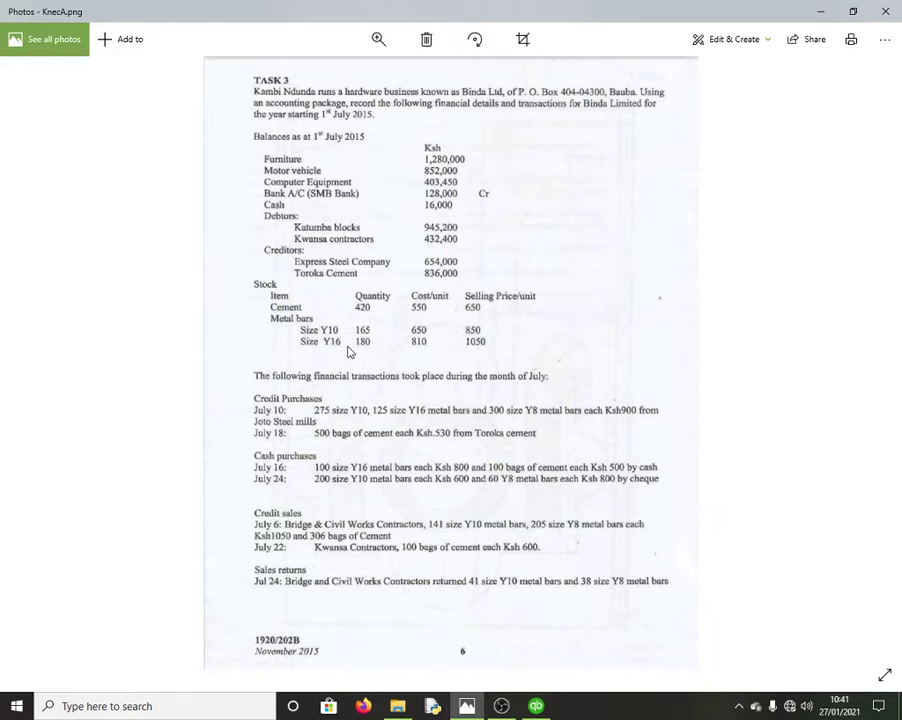
click(540, 707)
click(222, 148)
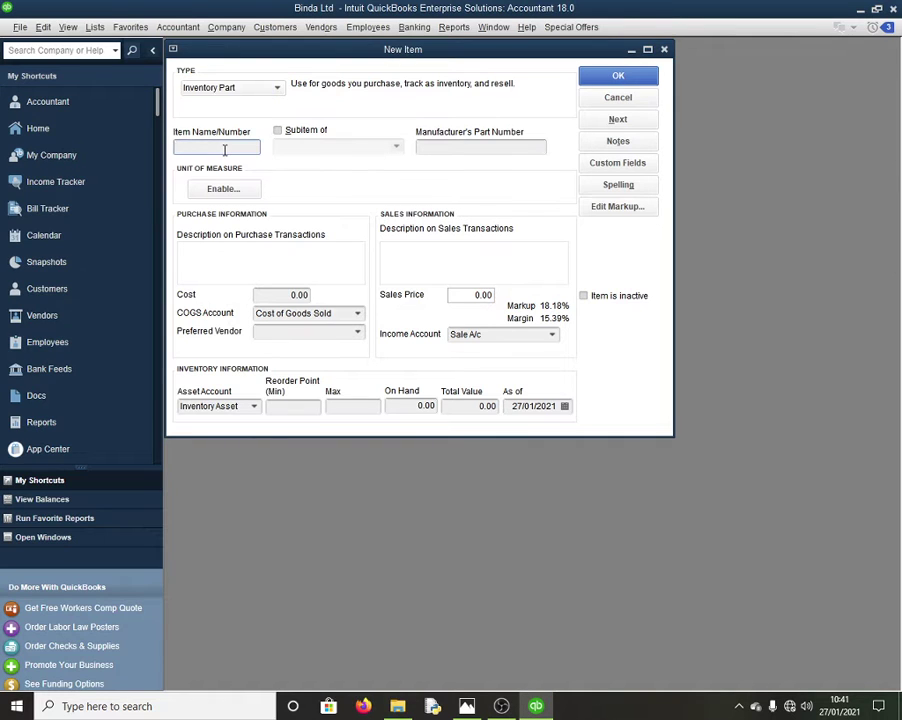
text(Metal Bar Y10)
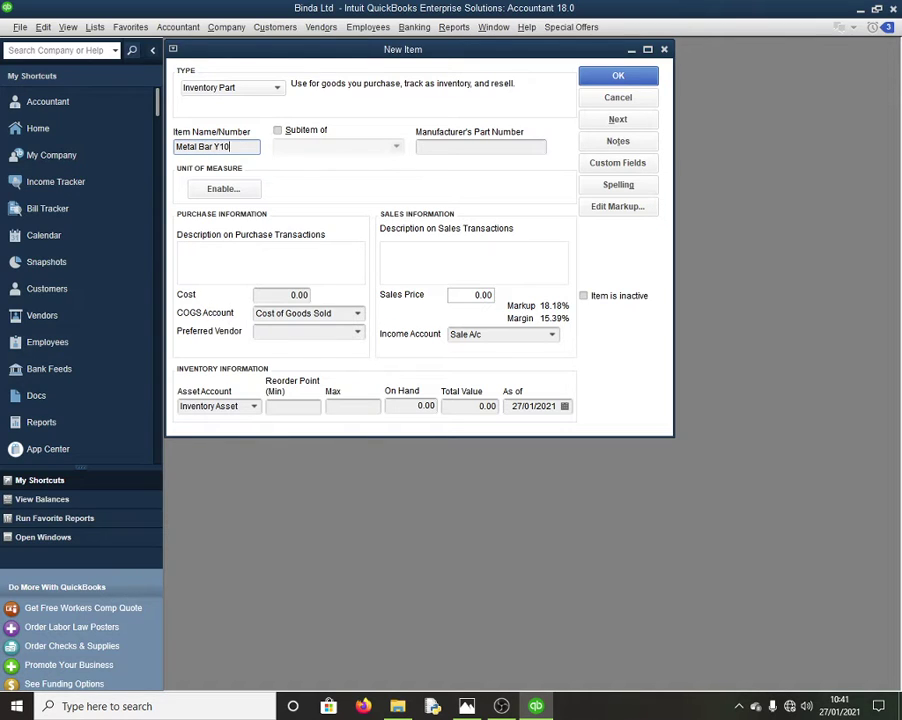
Look up the Y10 stock figures on the task page and enter 165 on hand, cost 650 and sales price 850 in QuickBooks
click(466, 706)
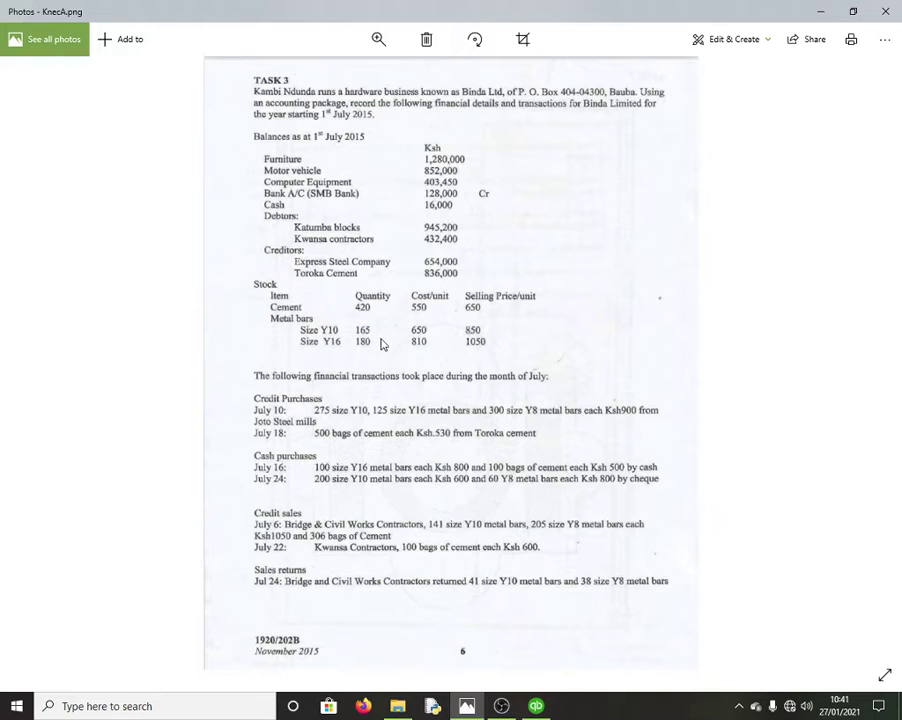
click(538, 708)
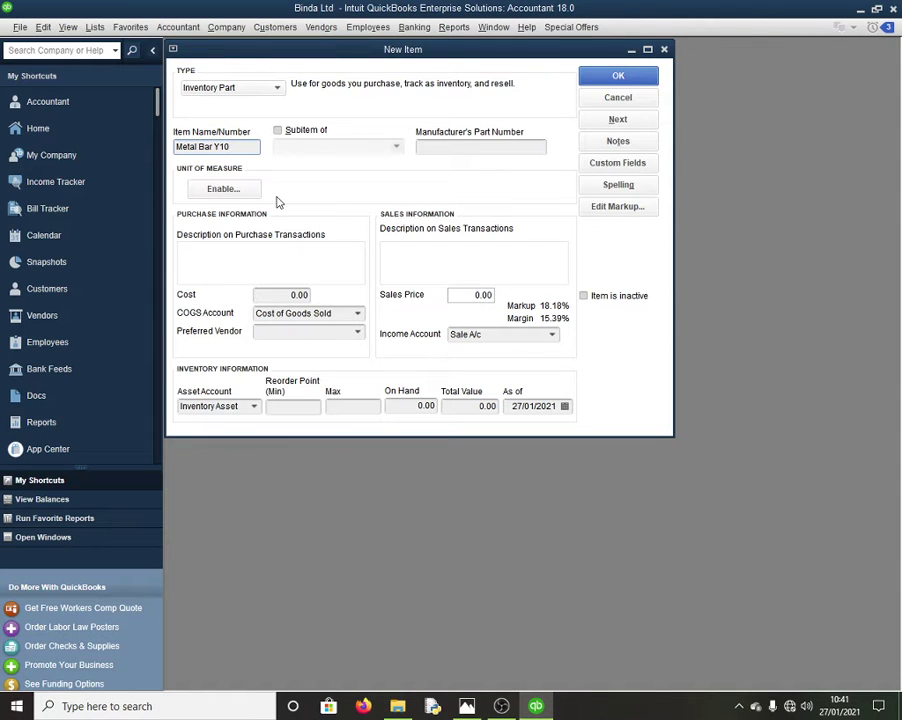
click(424, 405)
text(165)
click(296, 294)
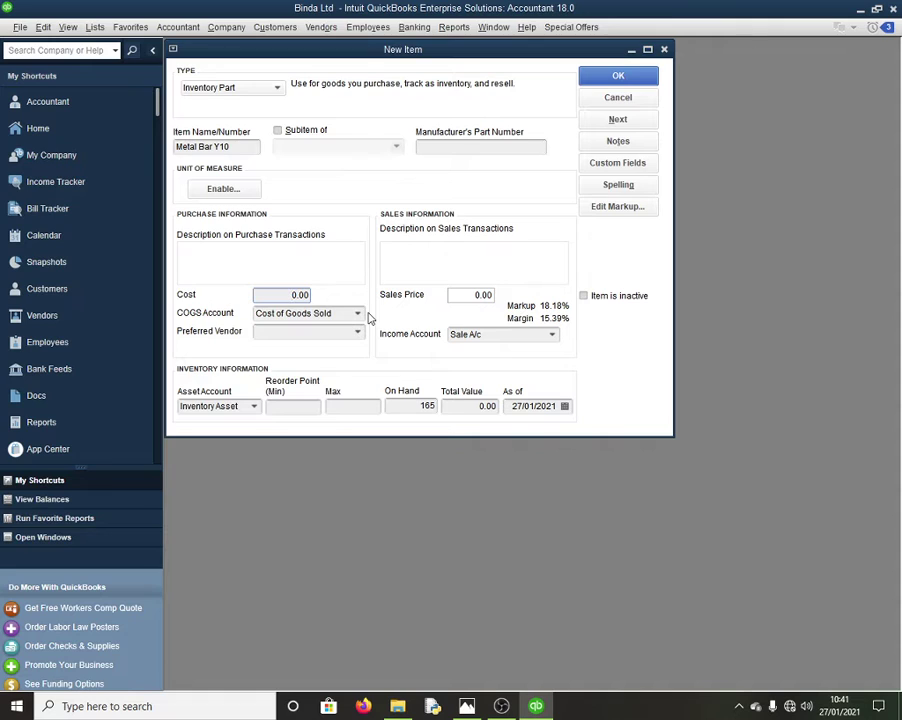
text(60)
text(50)
click(474, 295)
text(85)
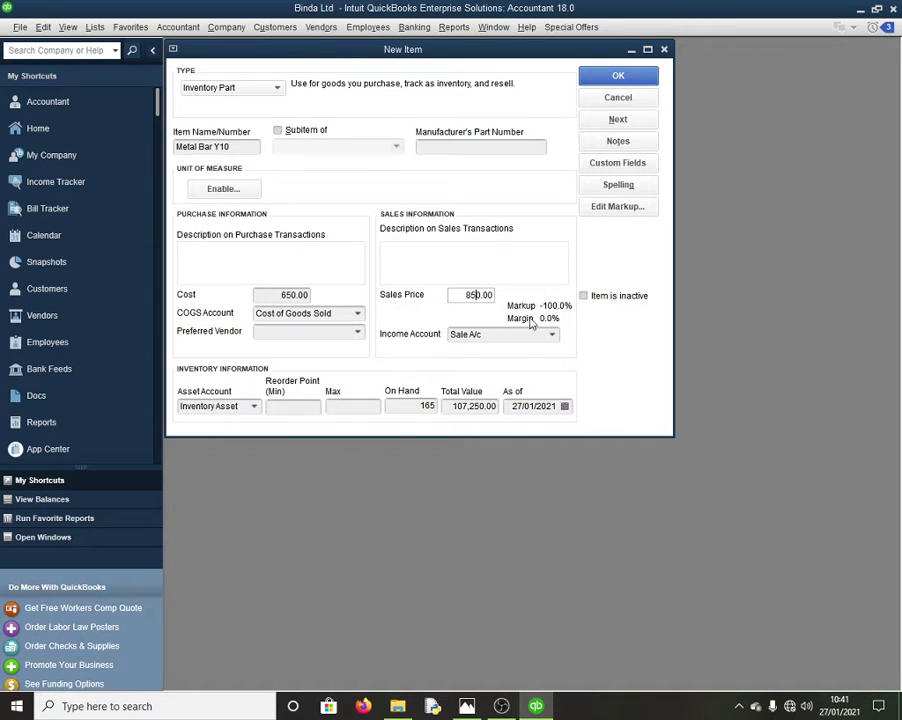
Check Metal Bar Y10's figures against the task page, then save the item and continue with a blank new item
click(466, 706)
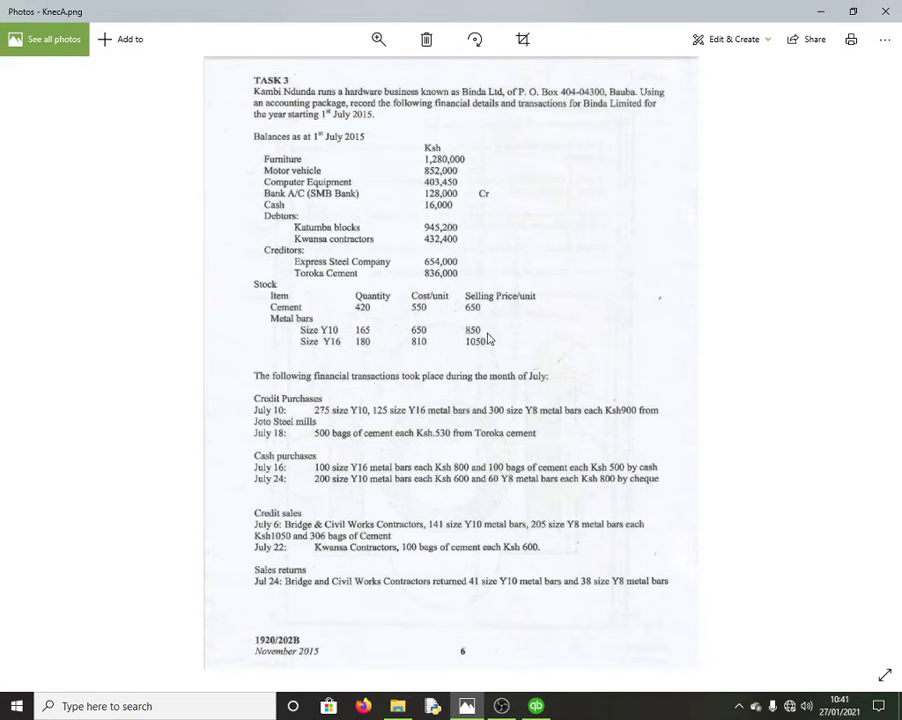
click(540, 711)
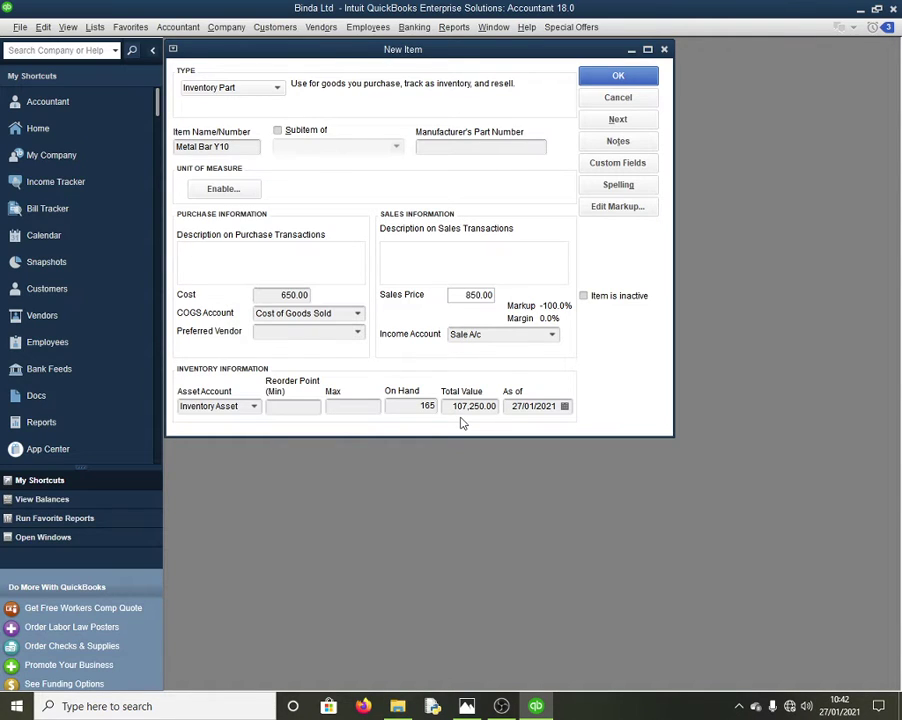
click(638, 124)
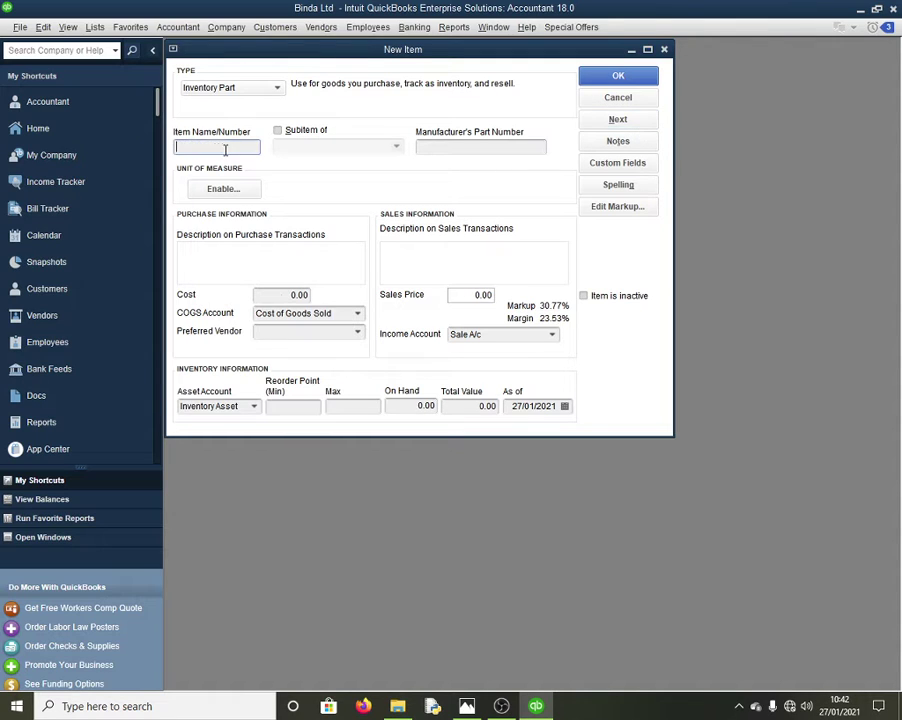
Name the new inventory part Metal Bar Y16, checking the bar size on the task page
text(mETA)
key(BackSpace)
key(BackSpace)
key(BackSpace)
key(BackSpace)
text(Metal Bar Y)
key(alt+Tab)
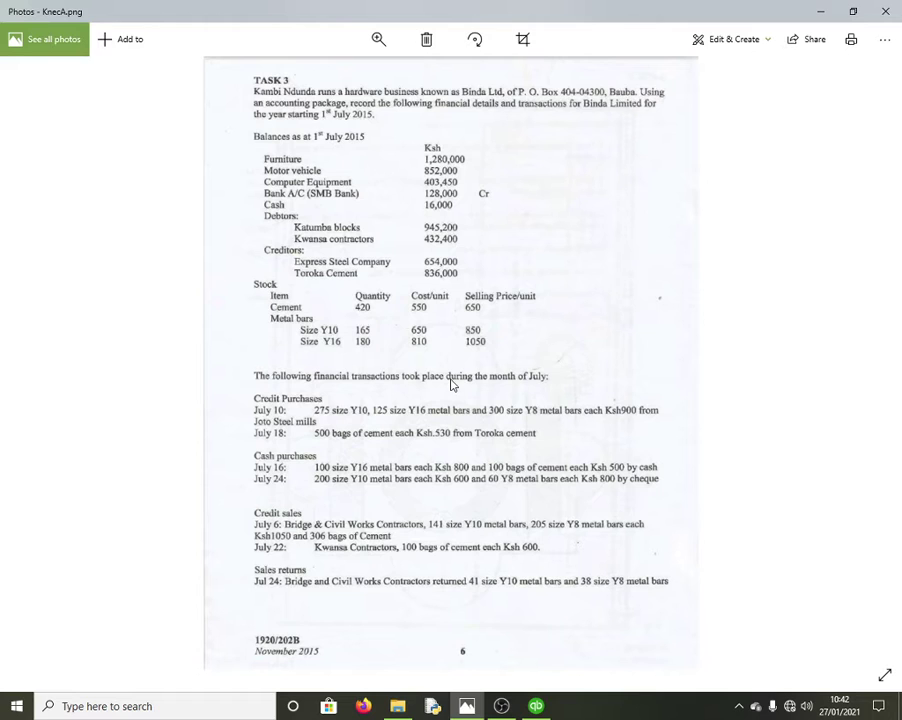
click(543, 708)
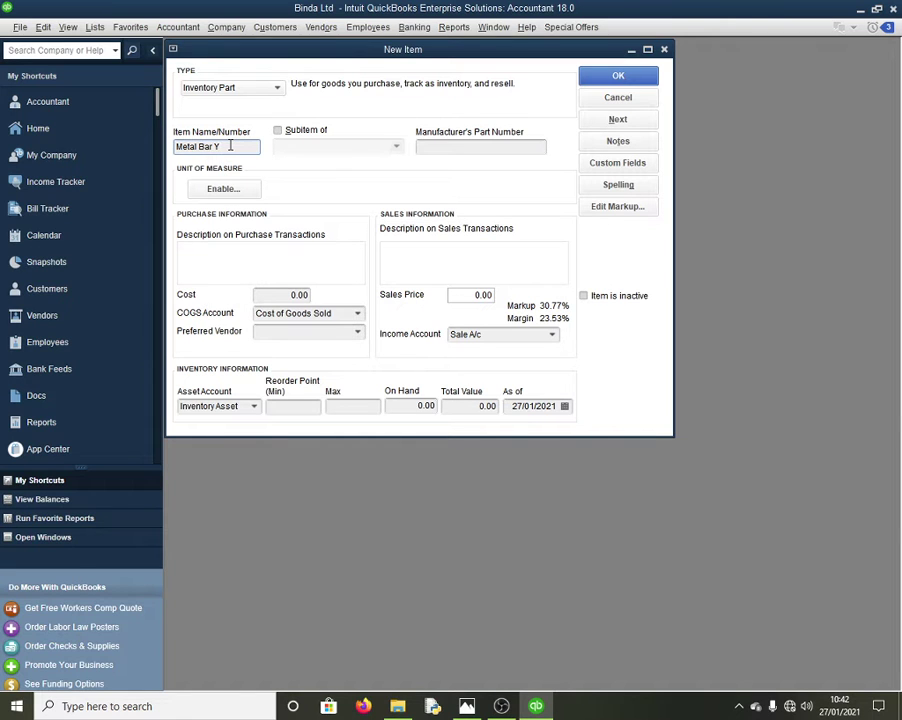
text(16)
Look up the Y16 quantity on the task page and set Metal Bar Y16's on-hand quantity to 180 in QuickBooks
click(467, 706)
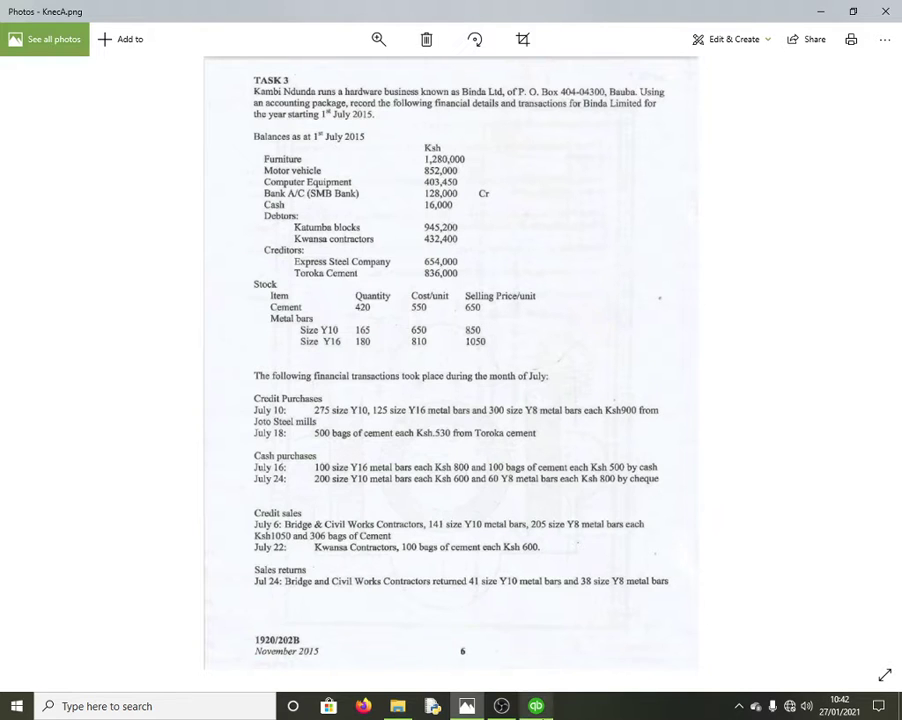
key(alt+Tab)
click(290, 295)
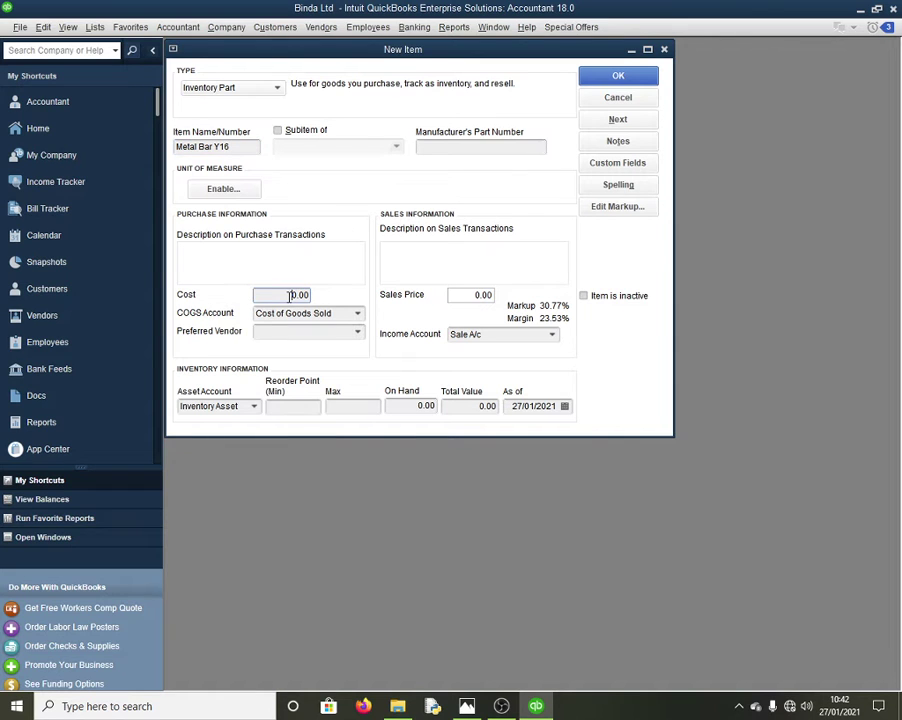
click(411, 408)
text(18)
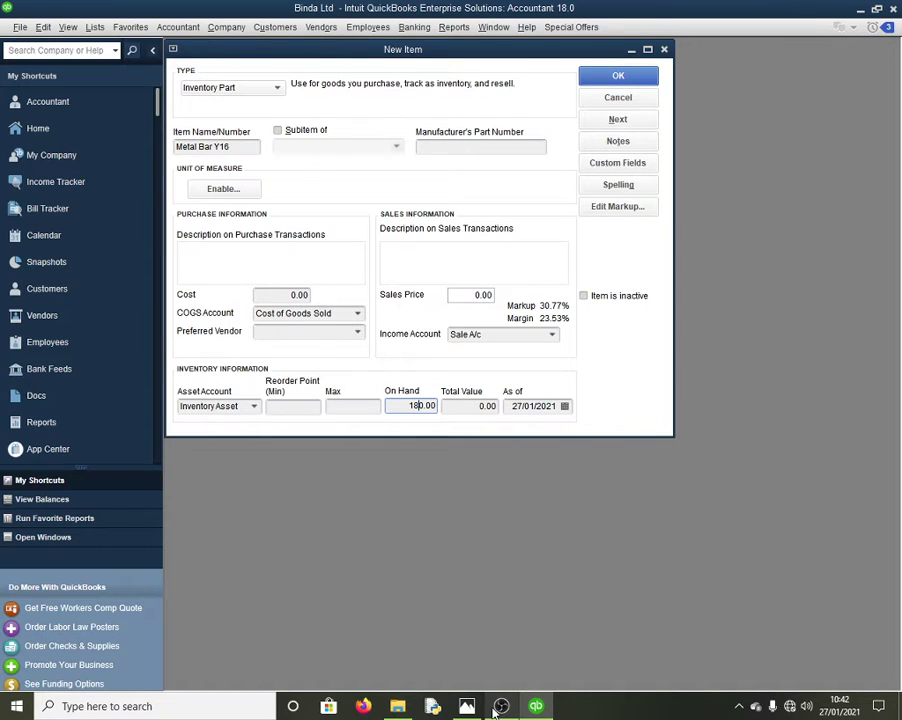
Check the Y16 prices on the task page and set Metal Bar Y16's cost to 810 and sales price to 1050 in QuickBooks
click(467, 706)
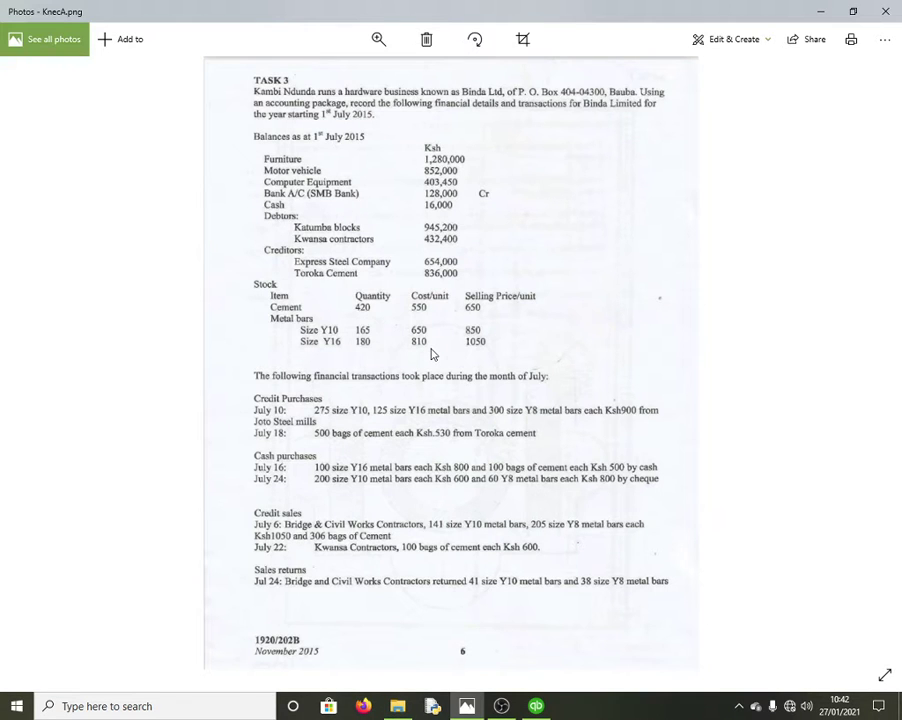
click(545, 706)
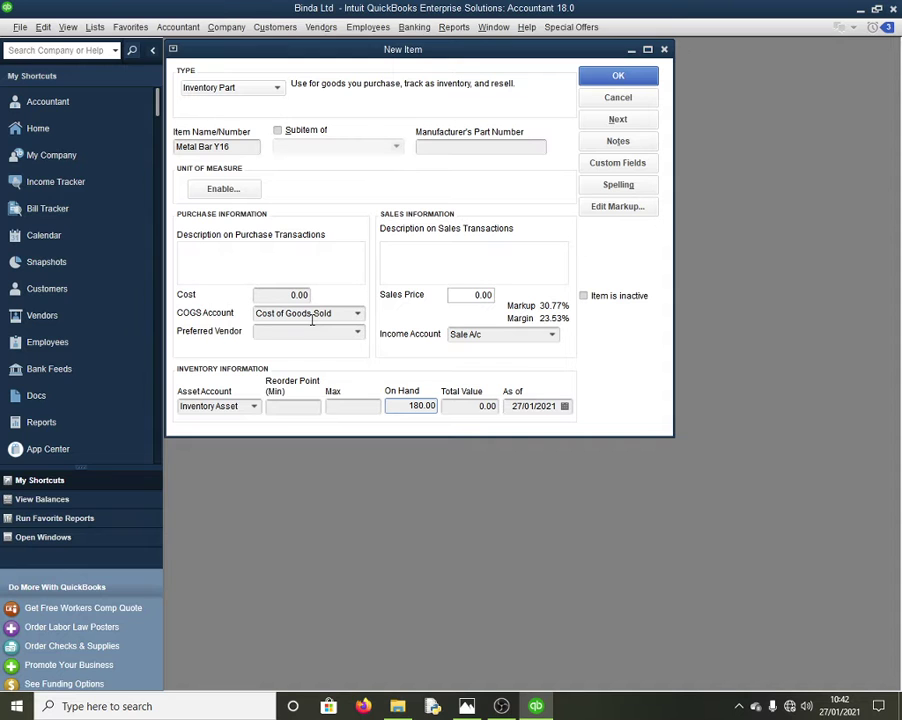
click(302, 296)
text(8)
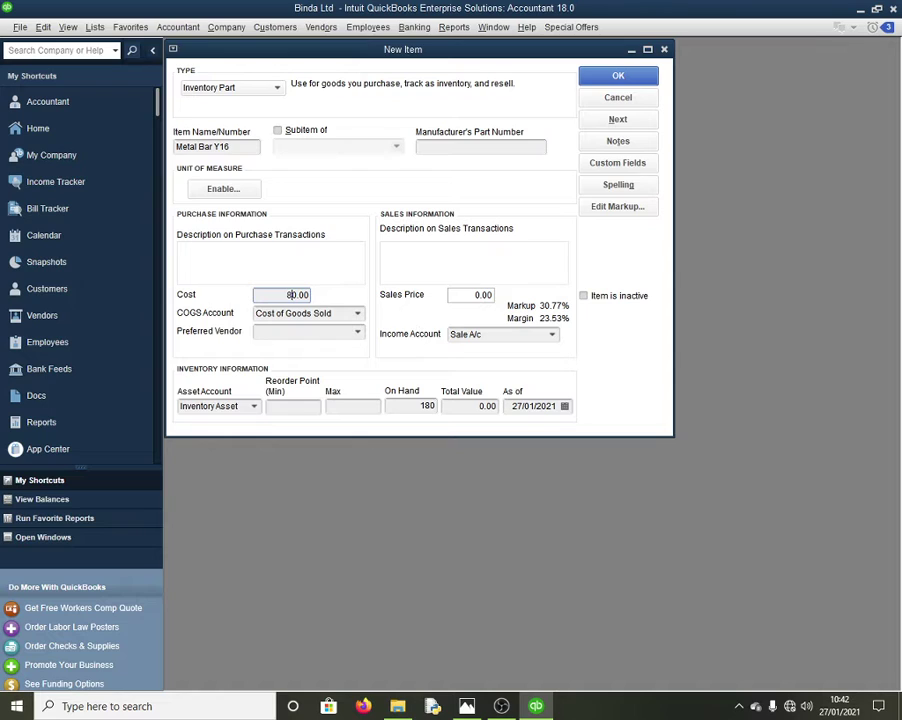
text(1)
key(Tab)
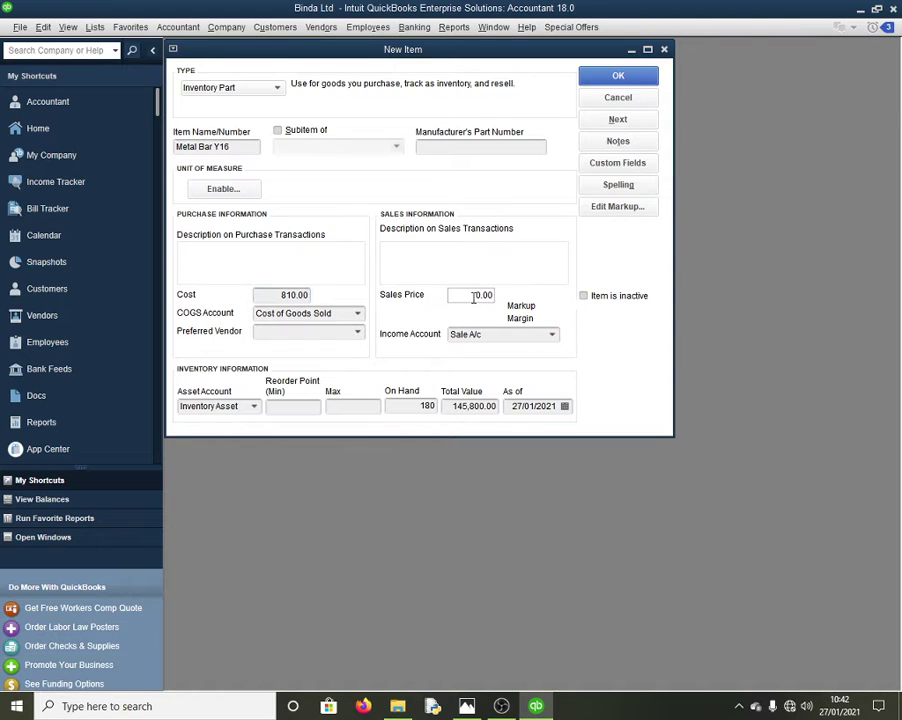
text(105)
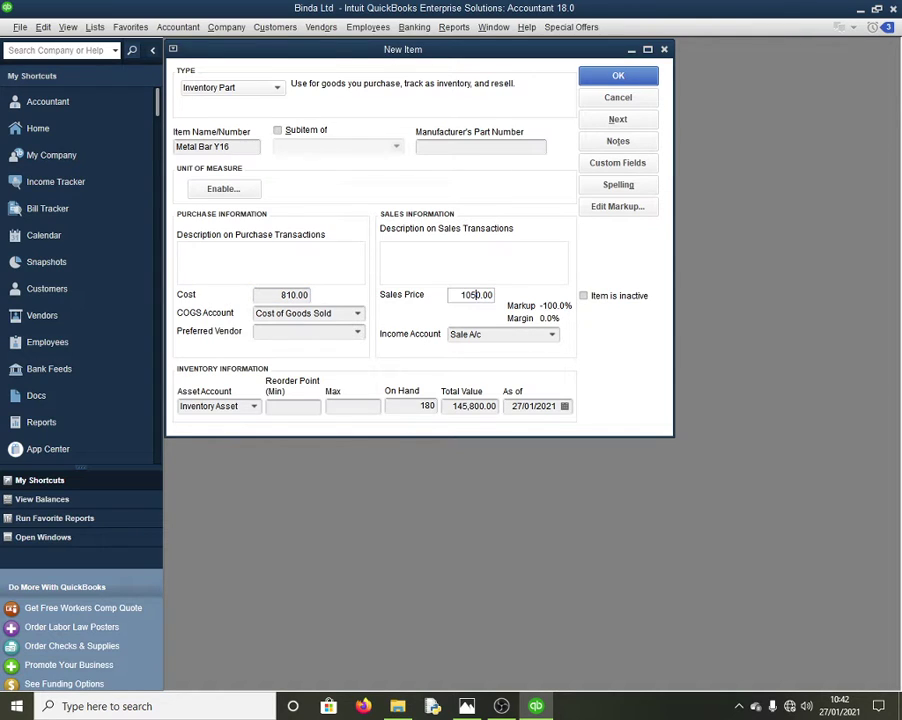
Compare Metal Bar Y16's figures with the task page, then save the item and finish adding new items
click(465, 705)
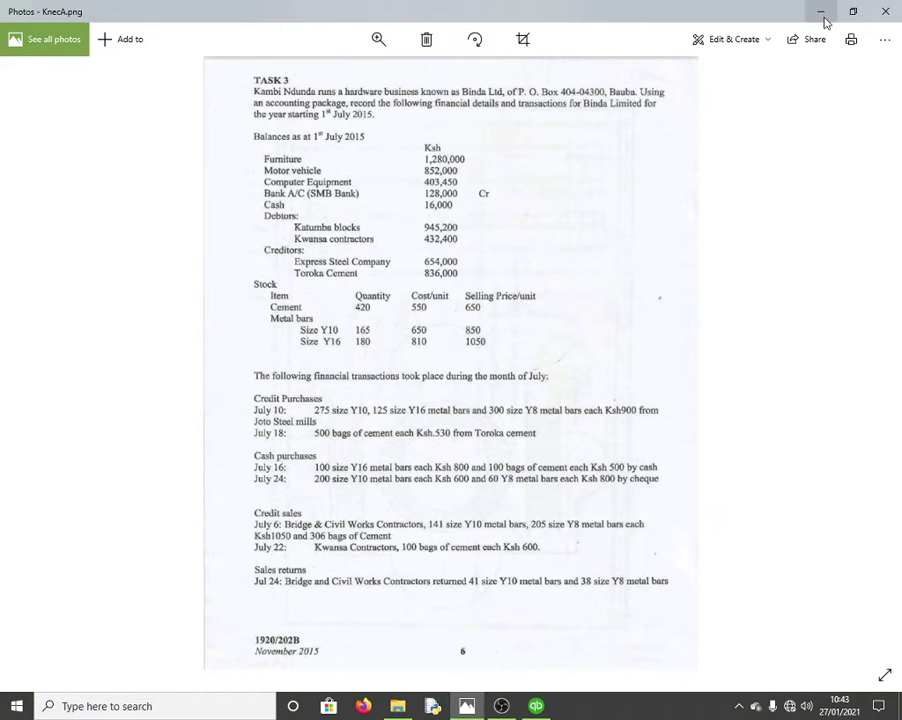
click(548, 707)
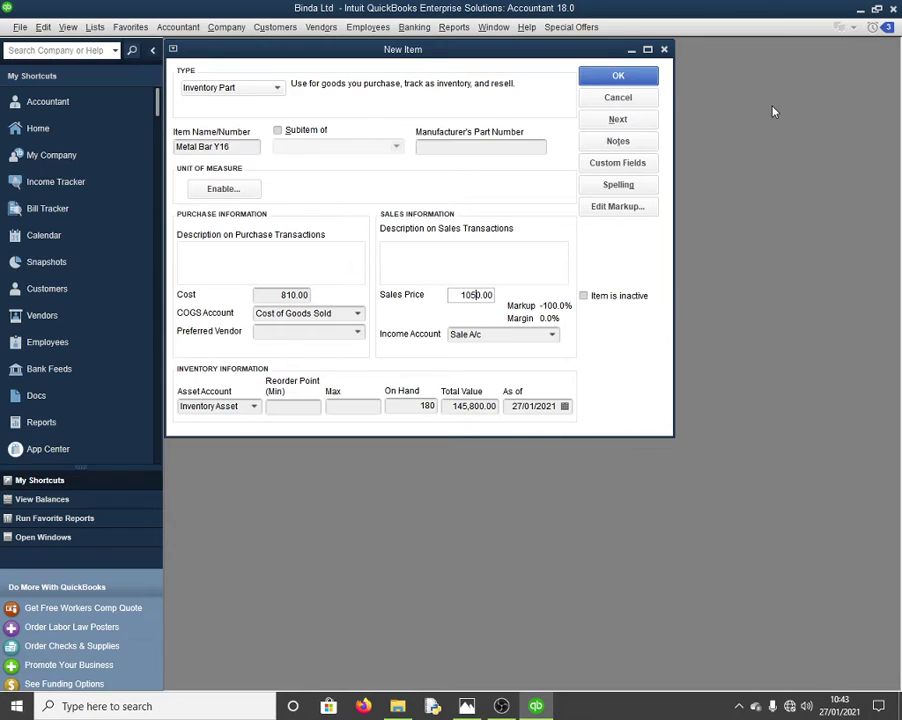
click(633, 80)
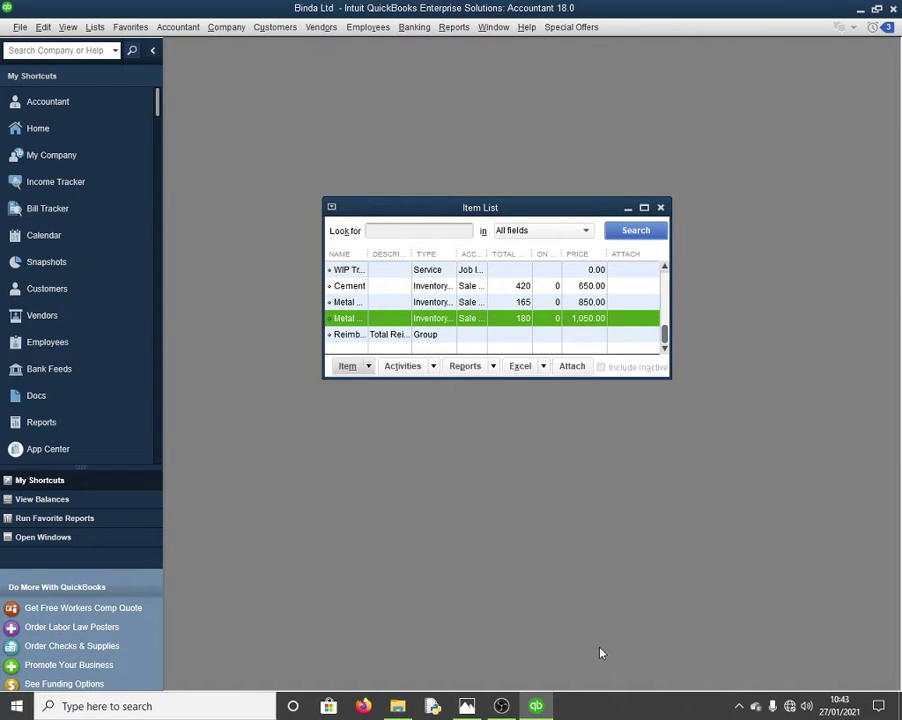
Review the July transactions on the task page, then close the Item List and start a new purchase order in QuickBooks
click(466, 706)
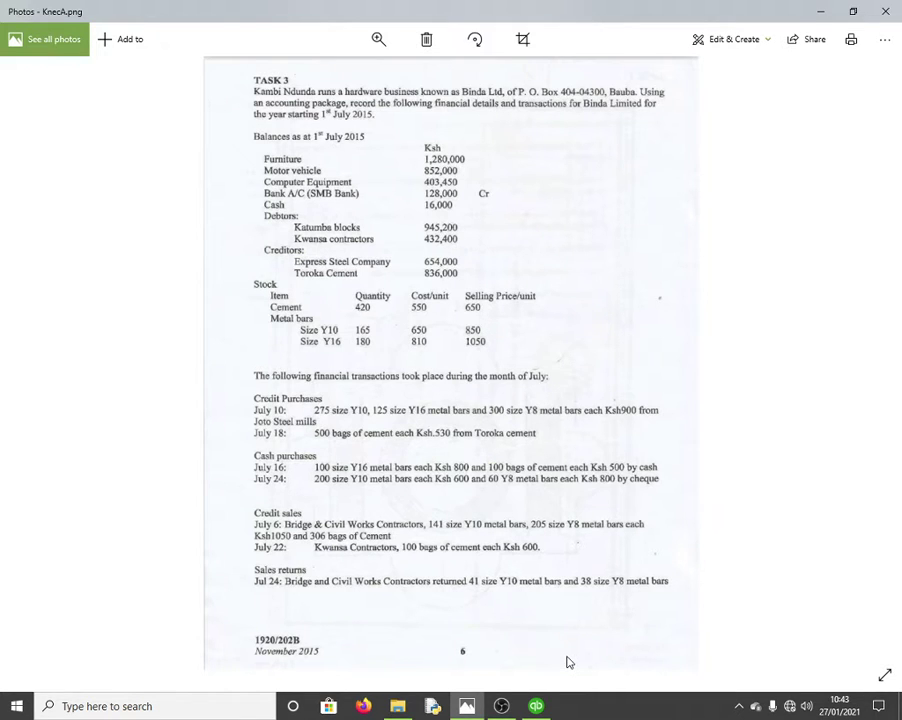
click(537, 708)
key(Escape)
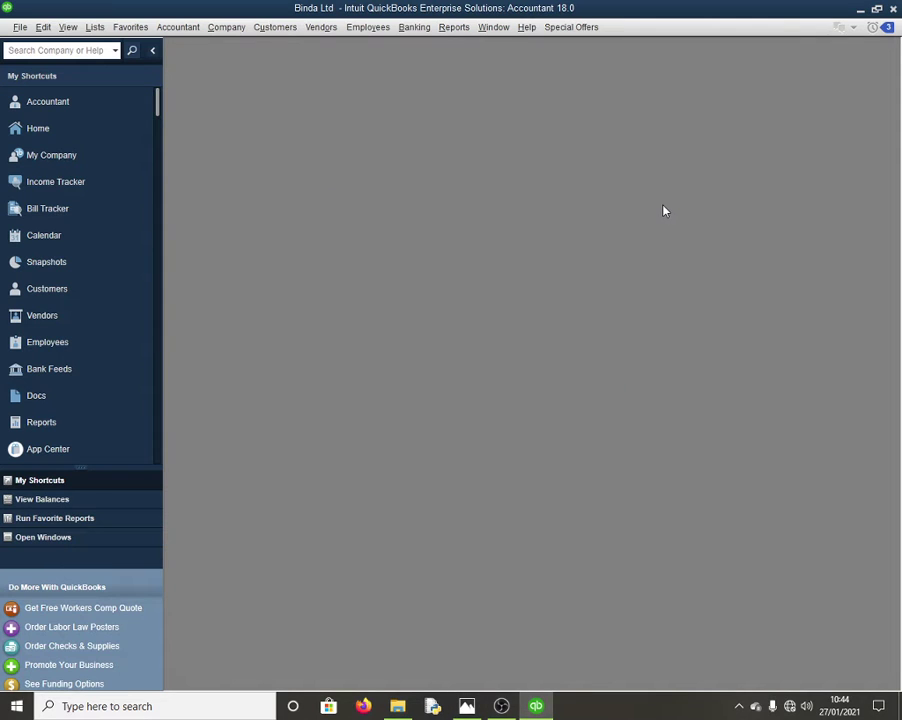
click(323, 27)
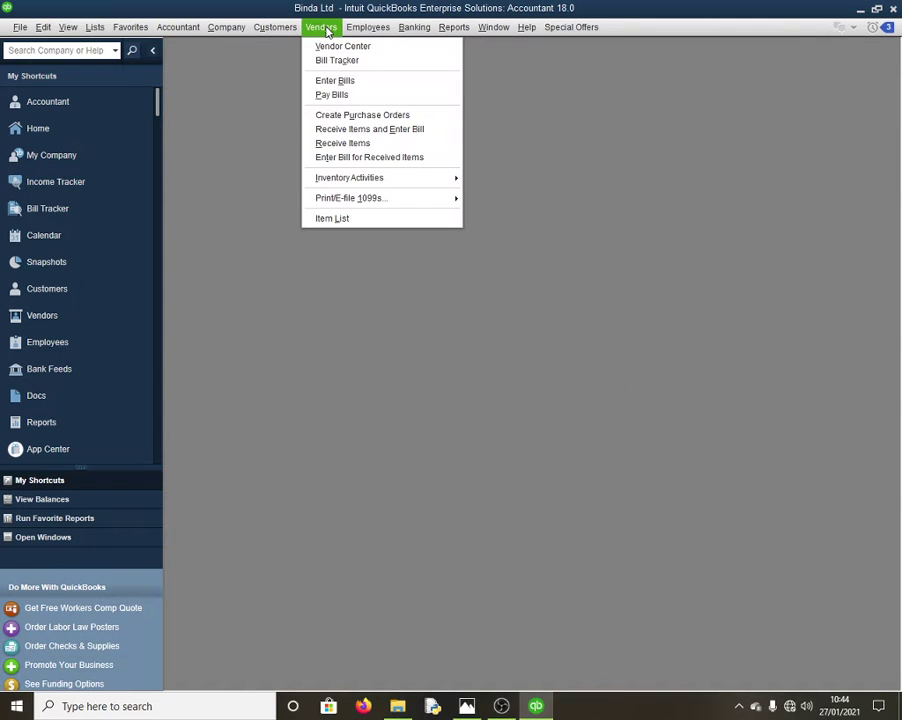
click(388, 117)
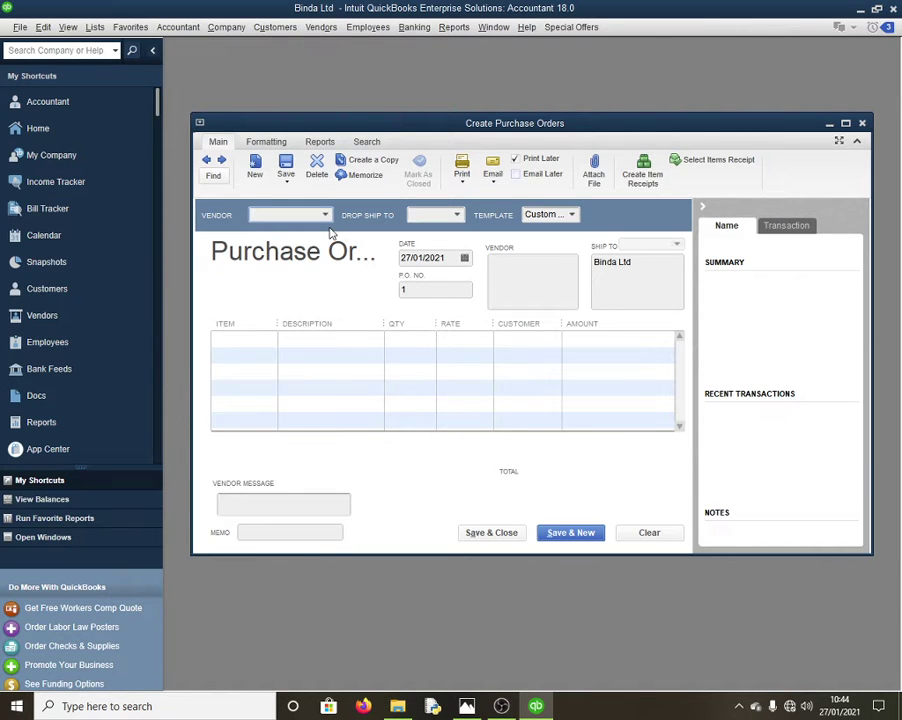
Look up the 10 July supplier on the task page and add Joto Stell Mills as a new vendor for the purchase order
key(alt+Tab)
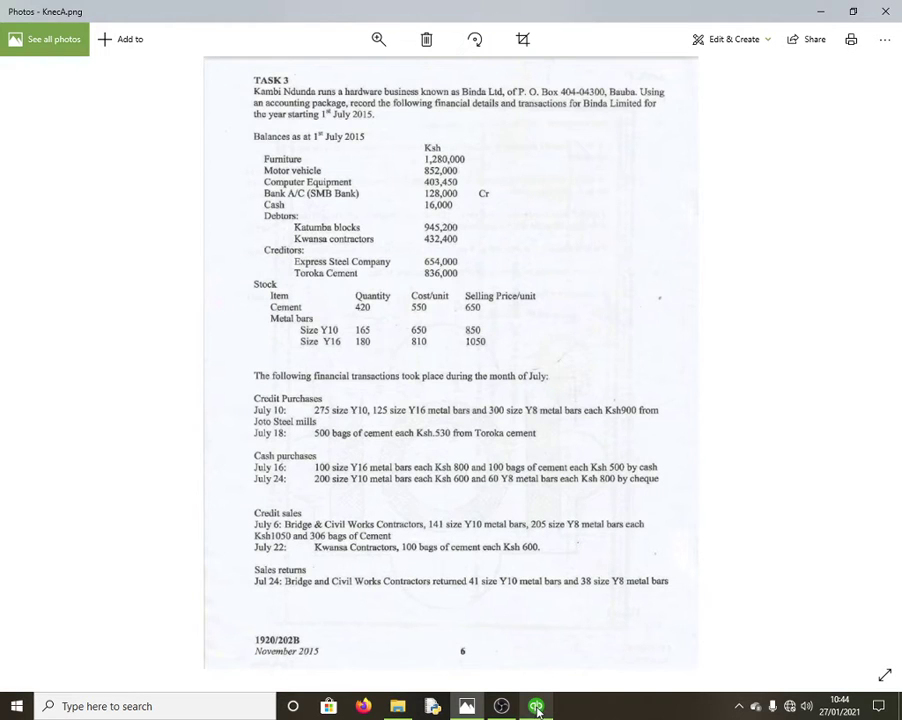
mouse_move(540, 712)
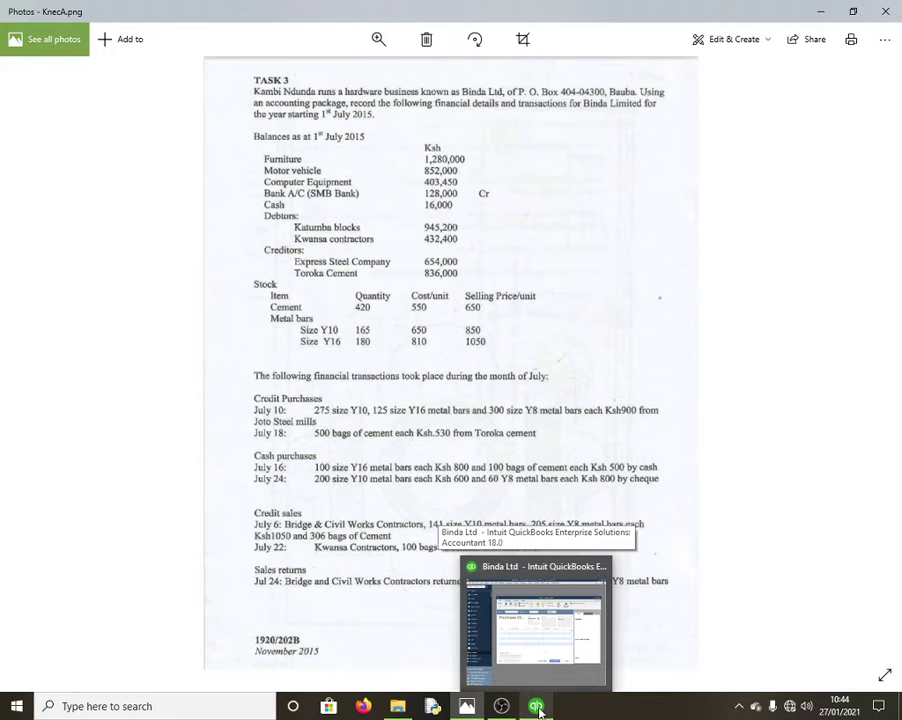
click(539, 709)
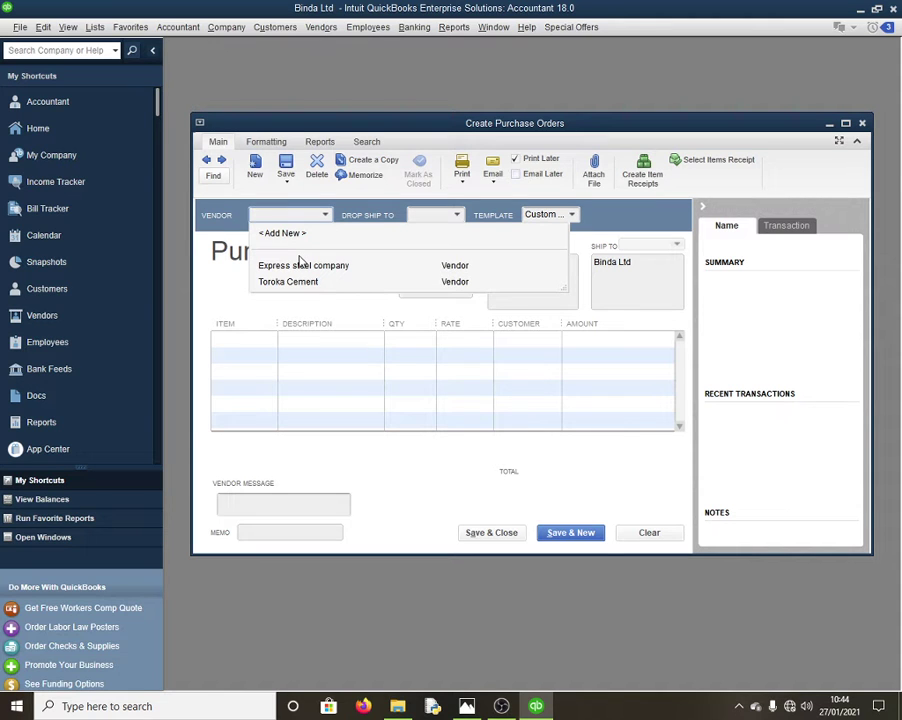
click(282, 232)
text(J)
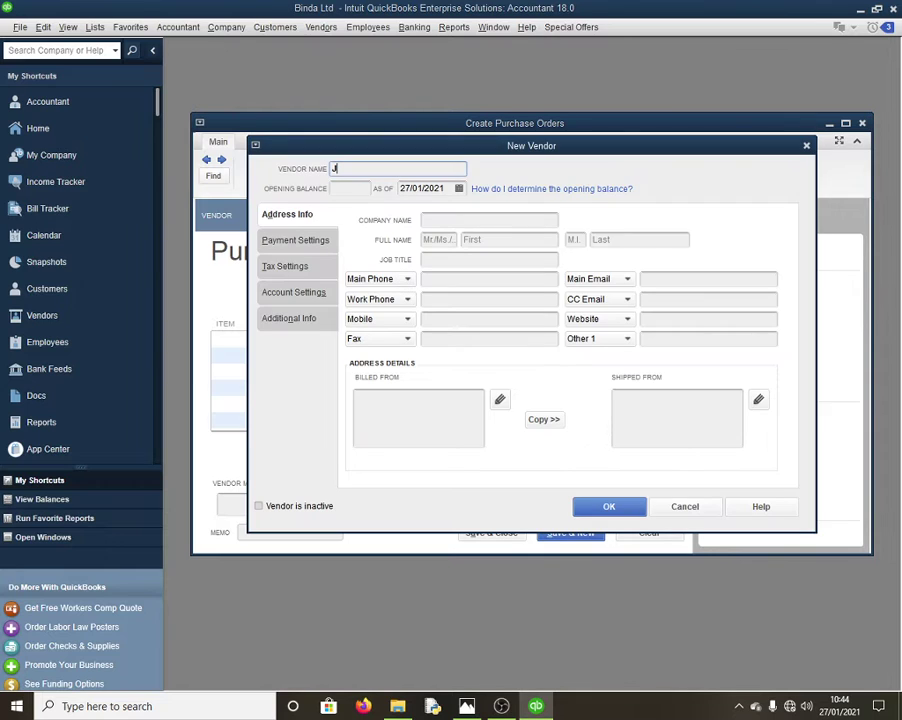
text(oto Stell Mill)
click(472, 708)
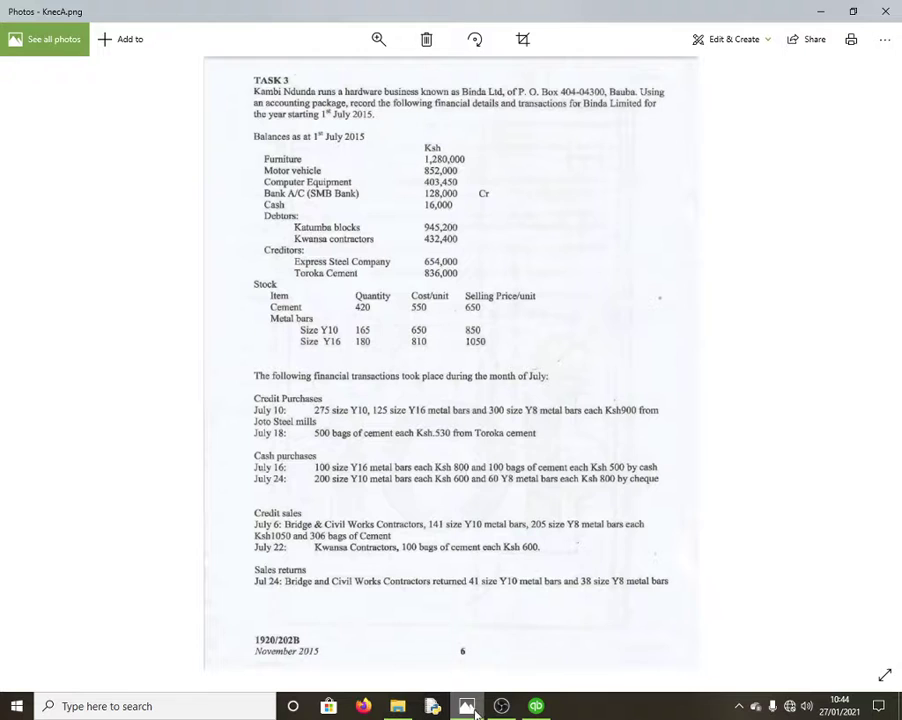
click(536, 706)
text(s)
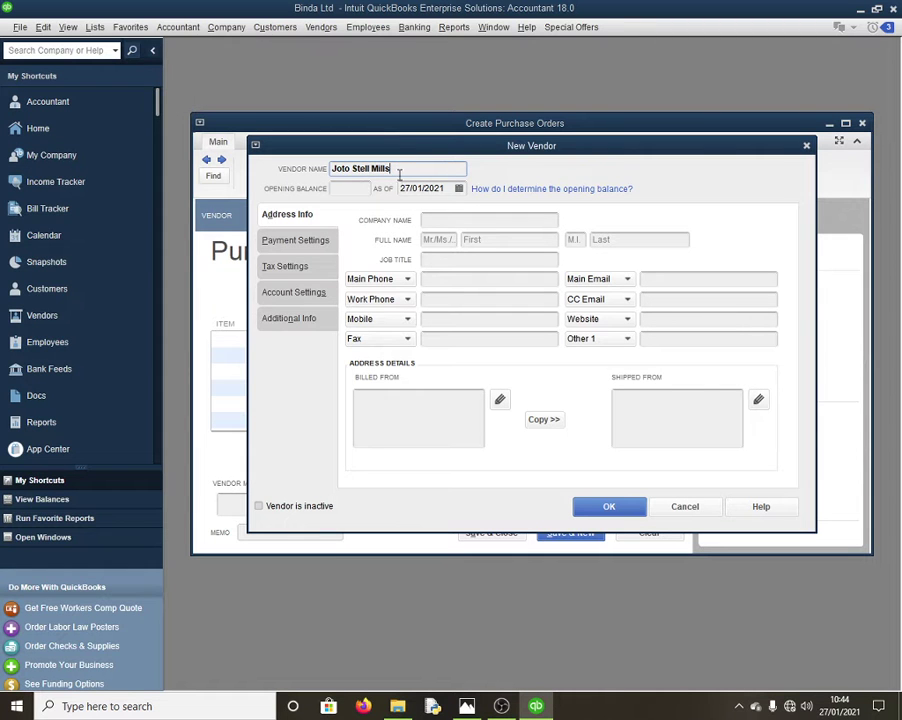
click(620, 512)
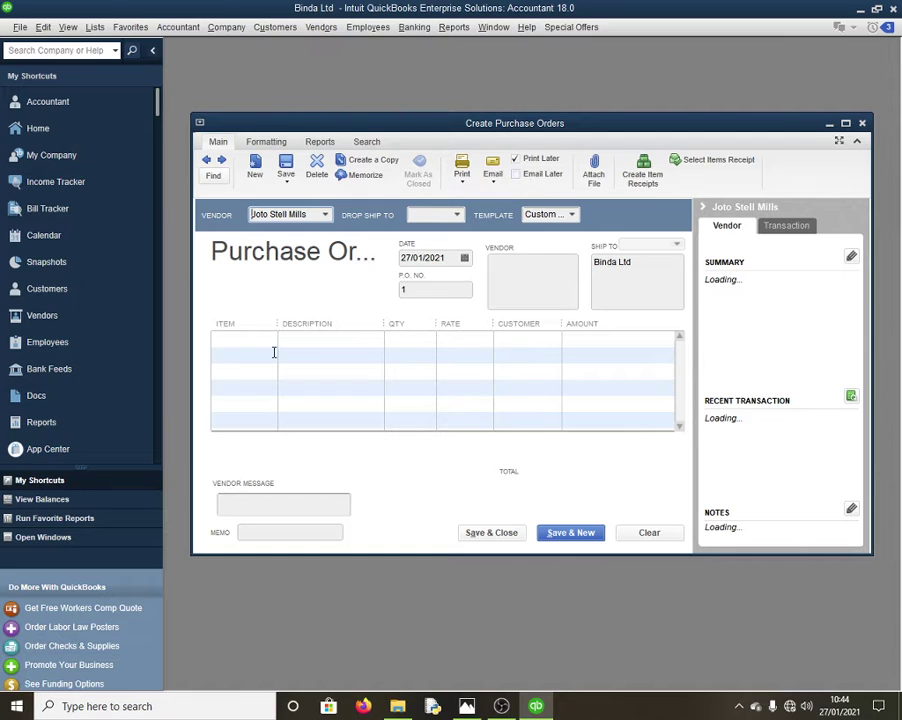
Check the 10 July order on the task page and add Metal Bar Y10 with quantity 275 to the QuickBooks purchase order
click(244, 340)
click(244, 340)
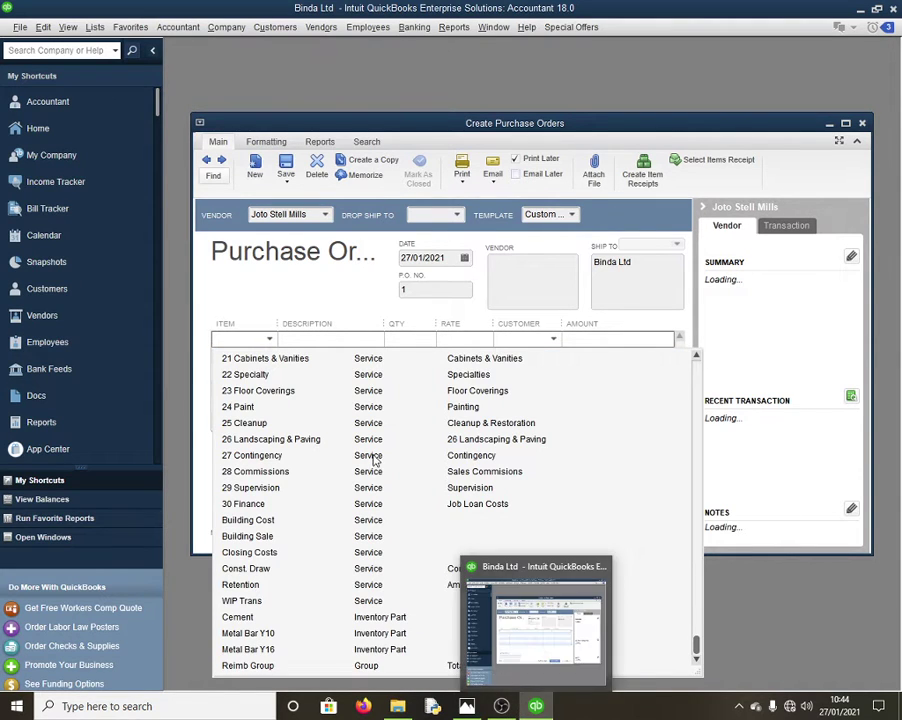
scroll(316, 455, up, 3)
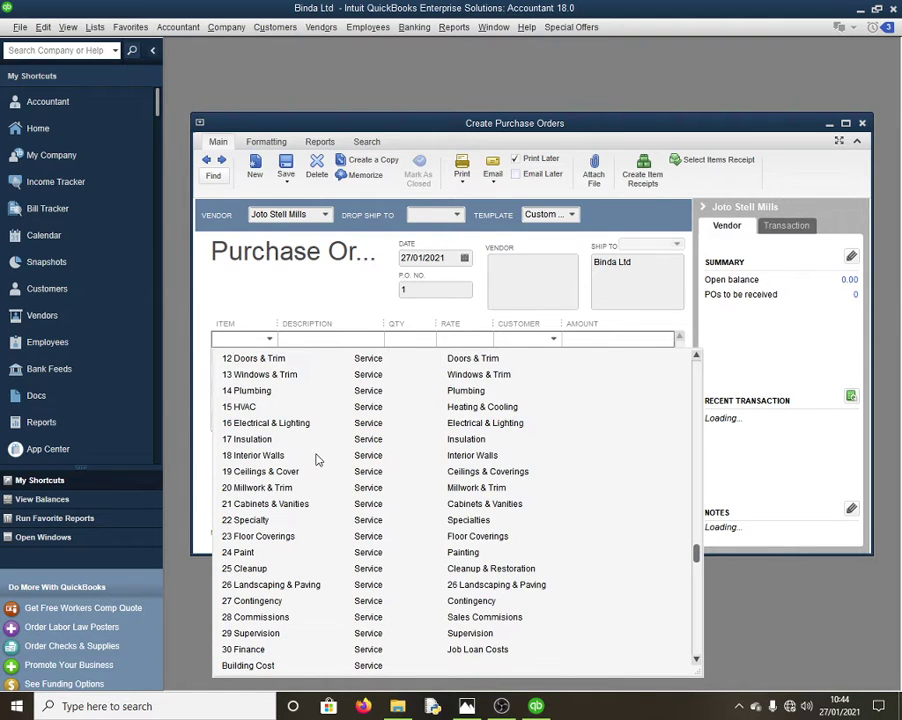
scroll(318, 461, down, 3)
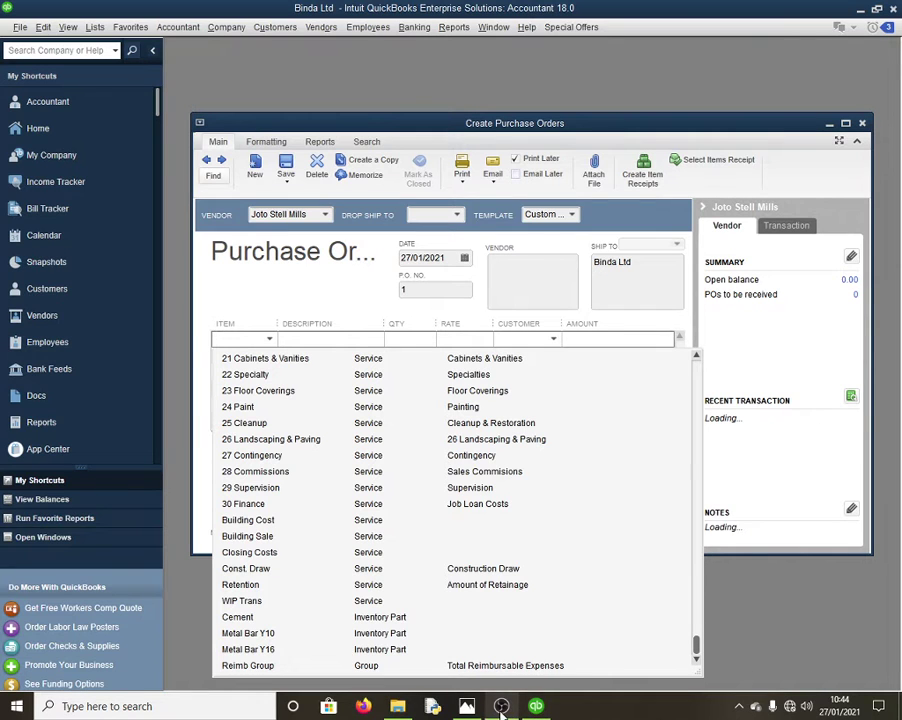
click(467, 706)
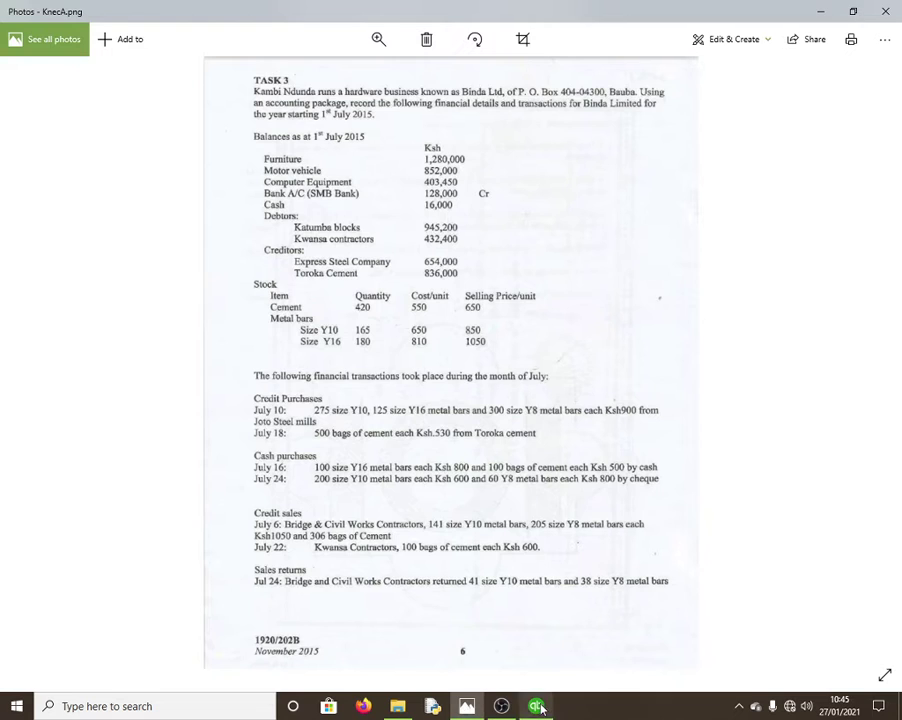
click(466, 708)
click(269, 339)
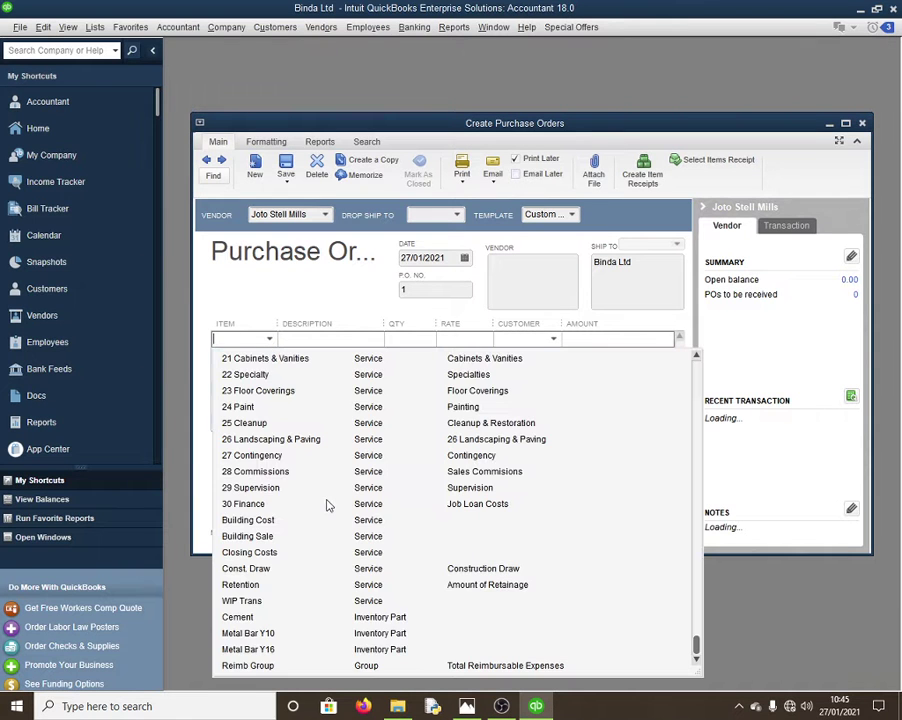
click(272, 636)
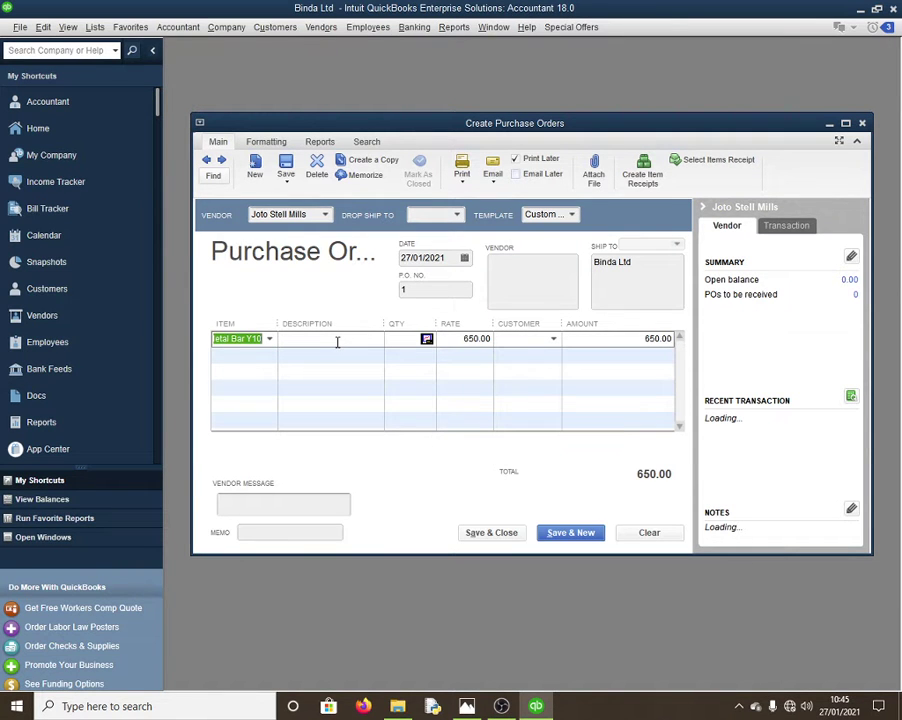
click(409, 339)
text(2)
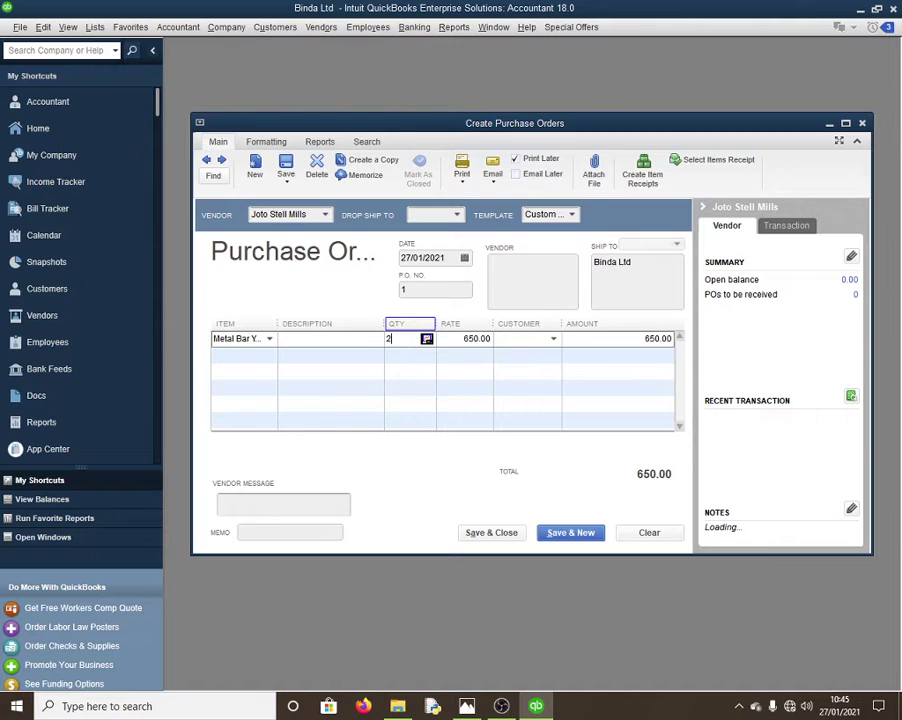
text(75)
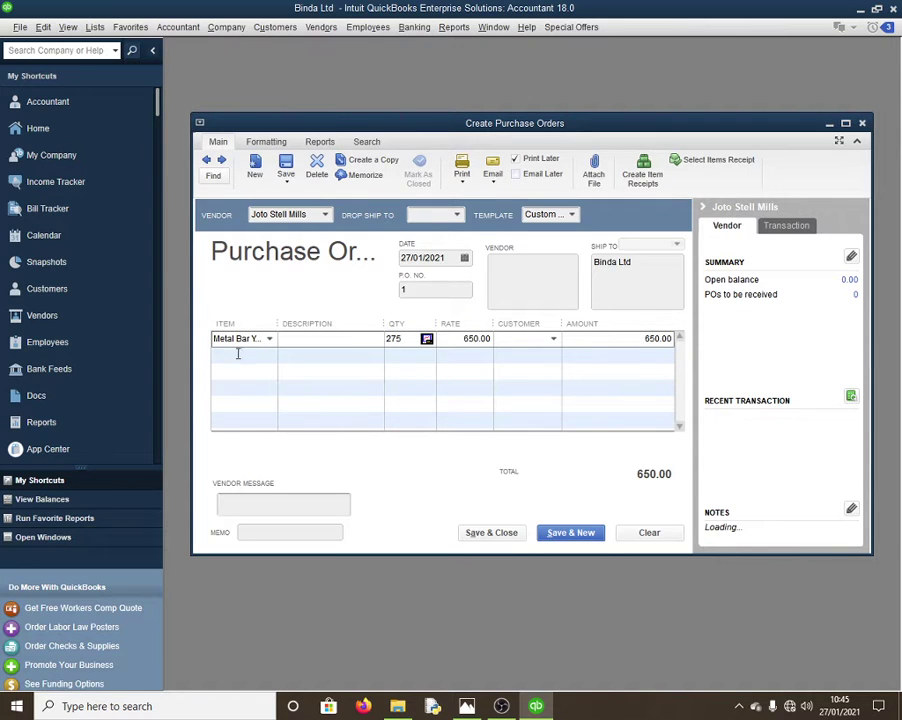
Add Metal Bar Y16 as the second order line with quantity 125, checking the quantity on the task page
click(239, 353)
click(268, 355)
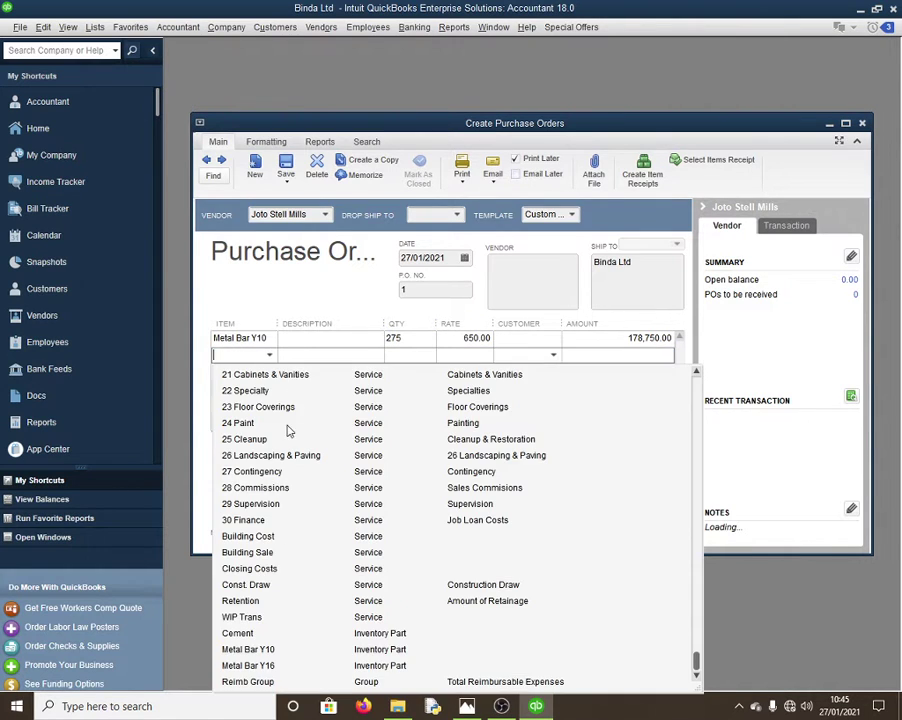
click(275, 666)
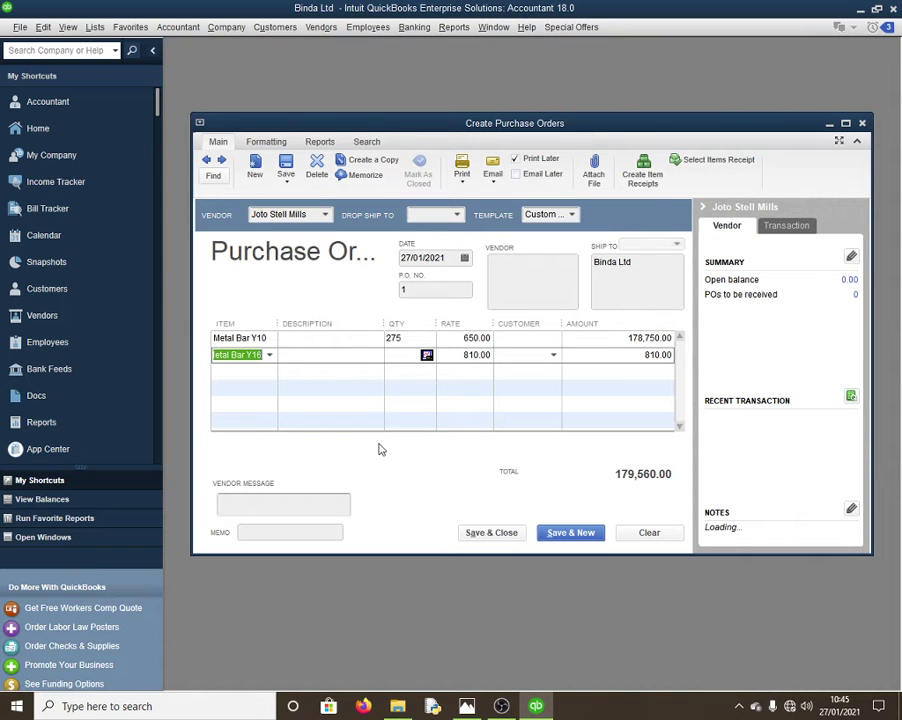
click(467, 706)
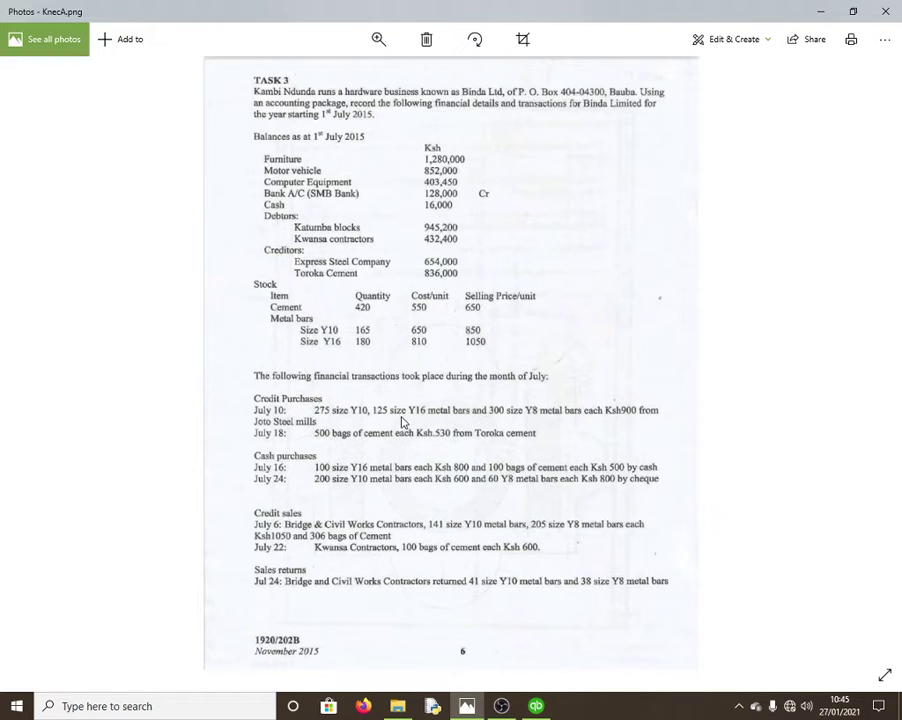
click(536, 706)
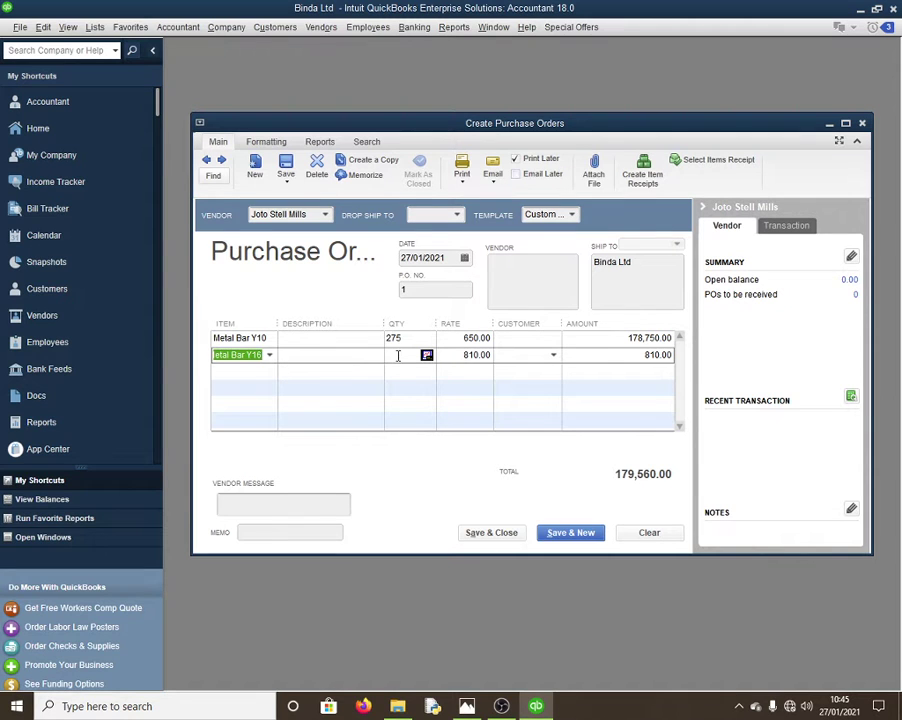
click(398, 356)
text(12)
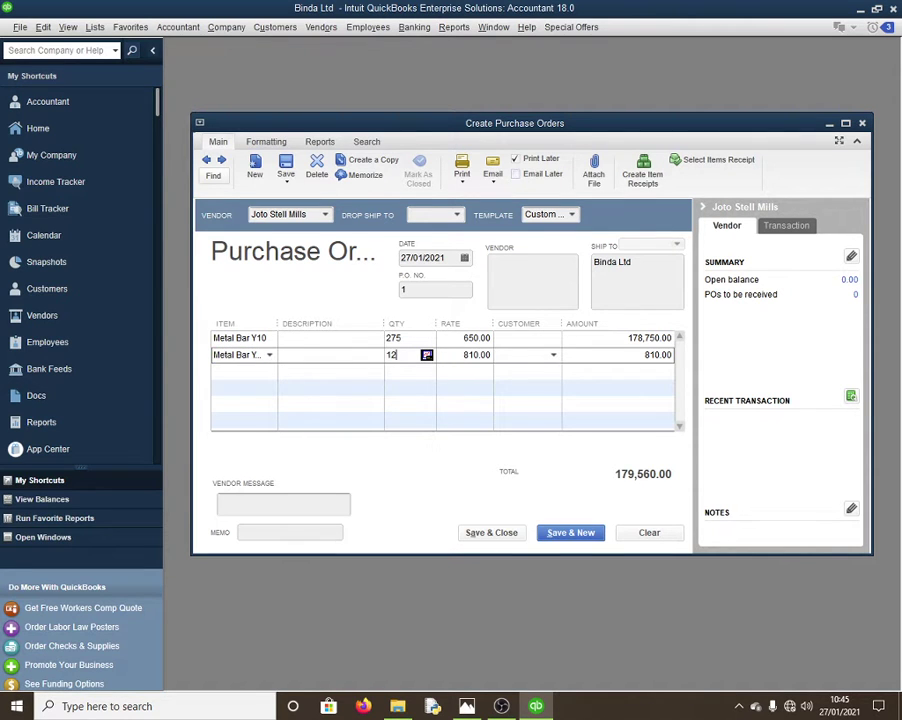
text(5)
Look up the Y8 bars on the task page and start a new inventory part named Metal Bar Y8 from the third order line
click(245, 371)
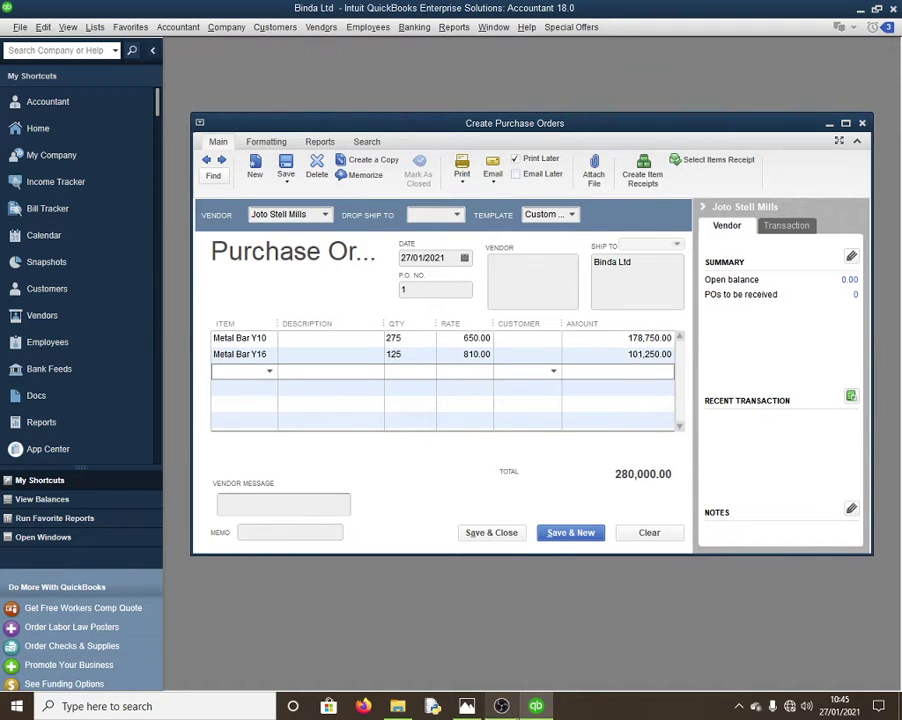
click(466, 706)
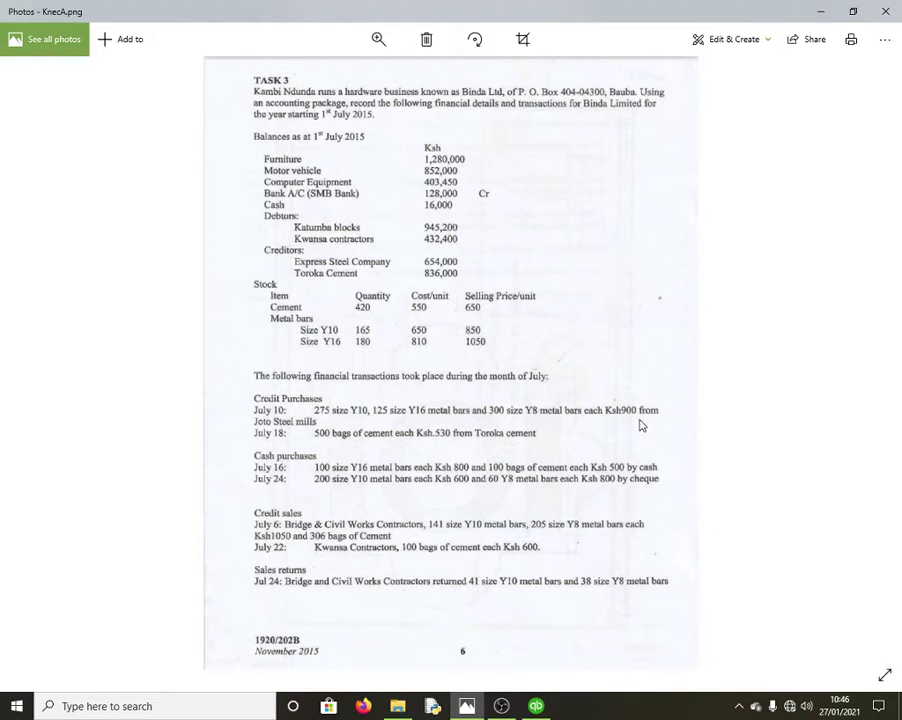
click(544, 702)
click(269, 372)
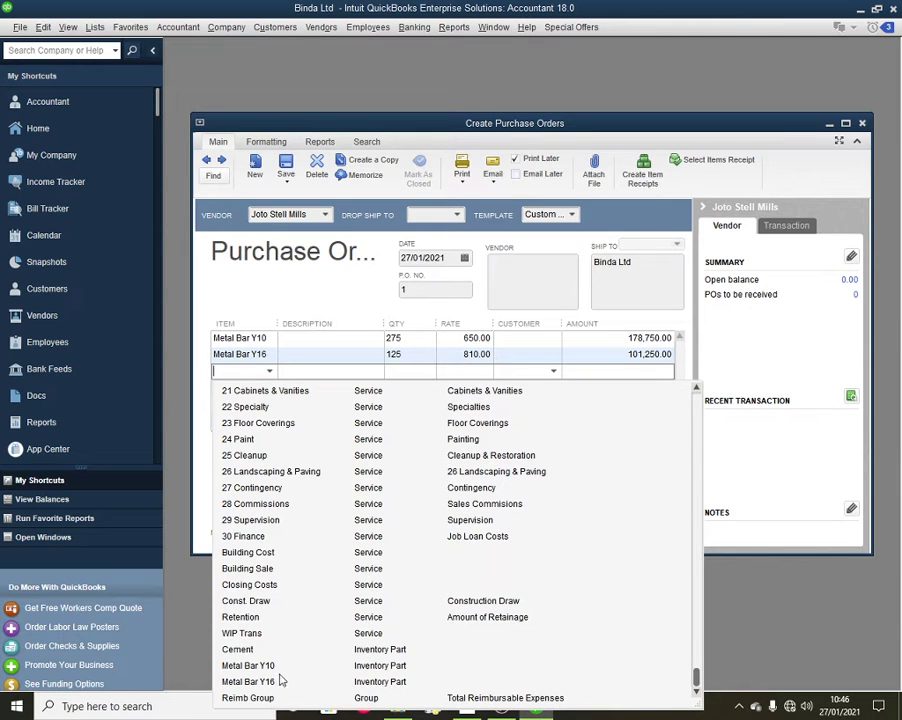
scroll(270, 455, up, 10)
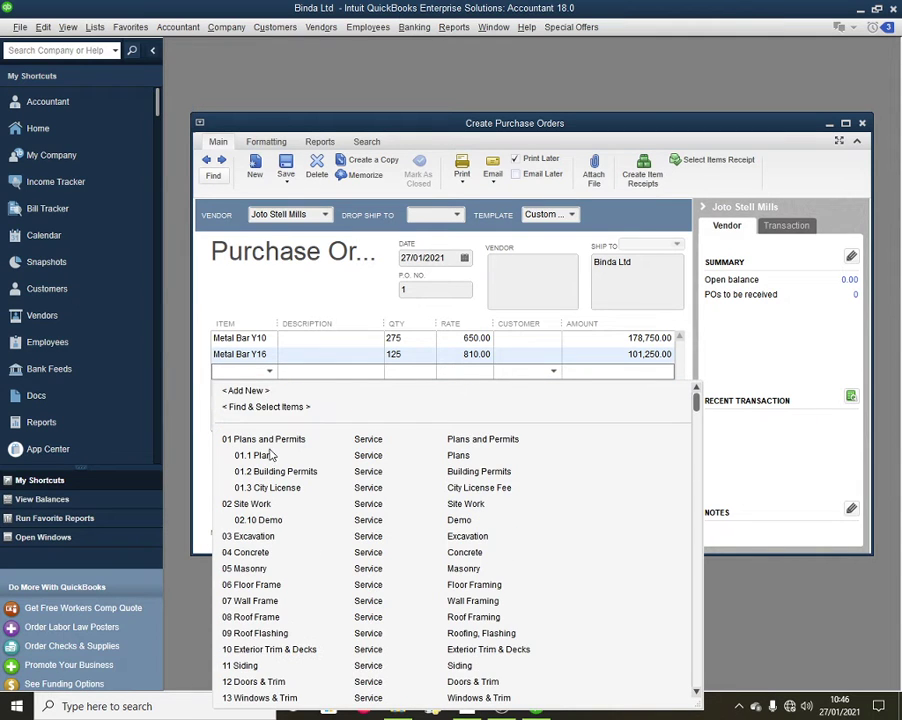
click(260, 392)
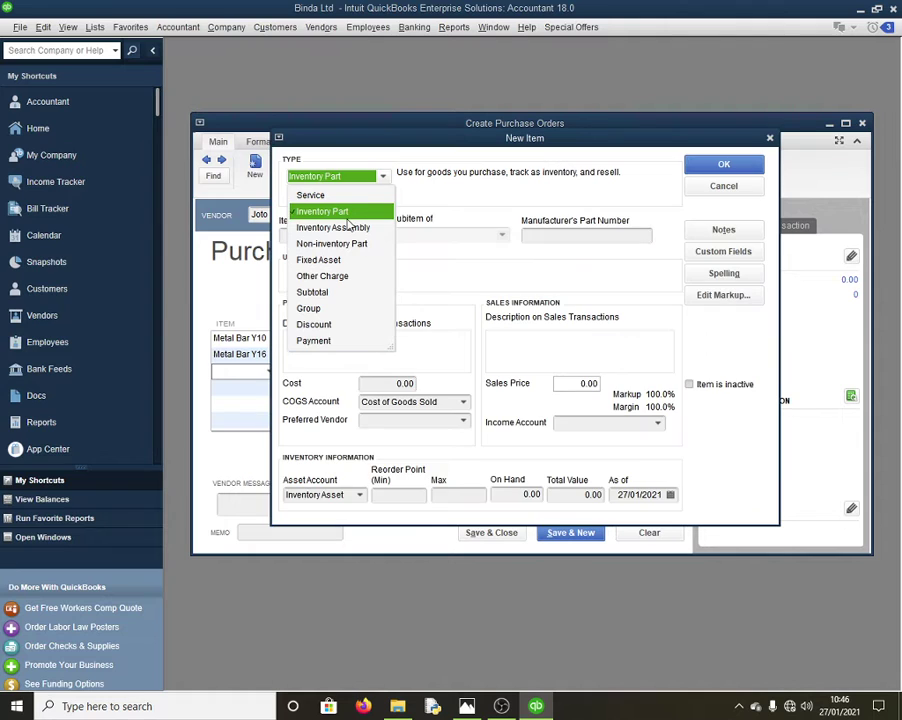
click(347, 214)
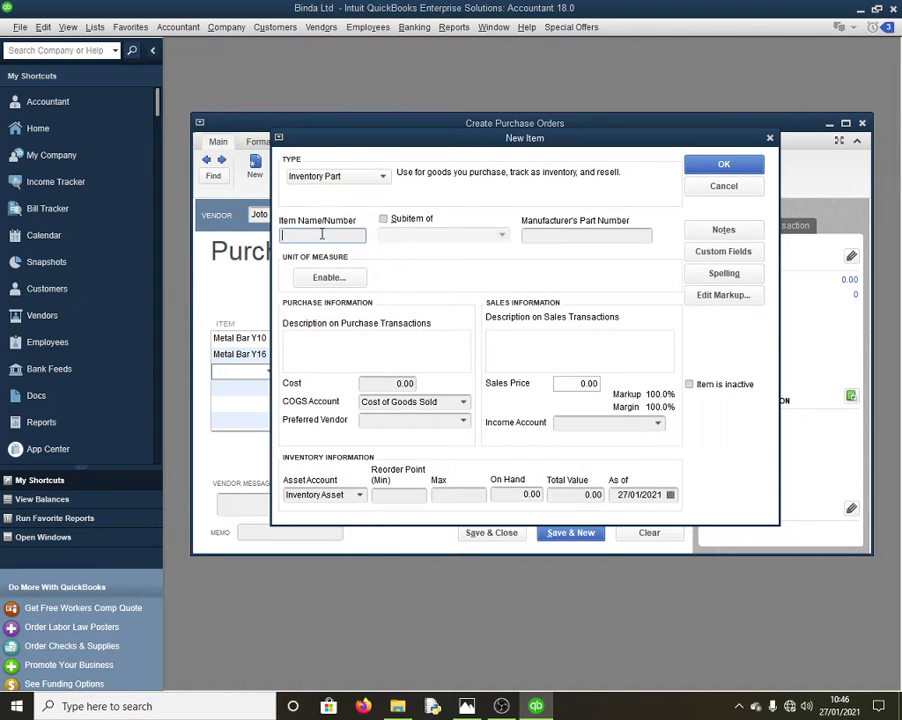
text(Metal Bar Y8)
Set Metal Bar Y8's cost to 900 and its income account to Sale A/c, then save the new item
click(410, 383)
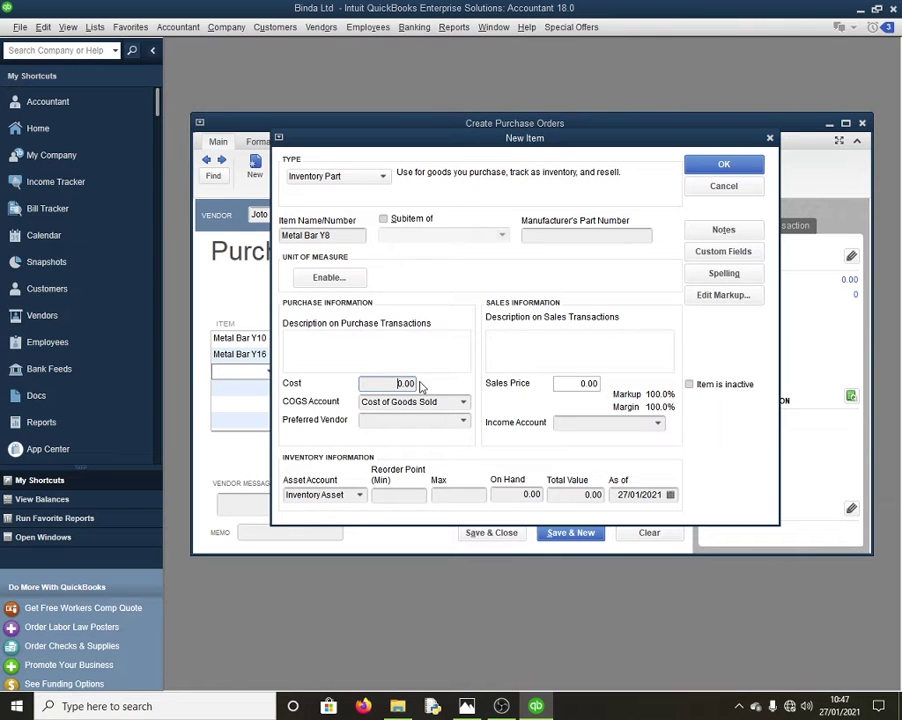
text(90)
click(658, 423)
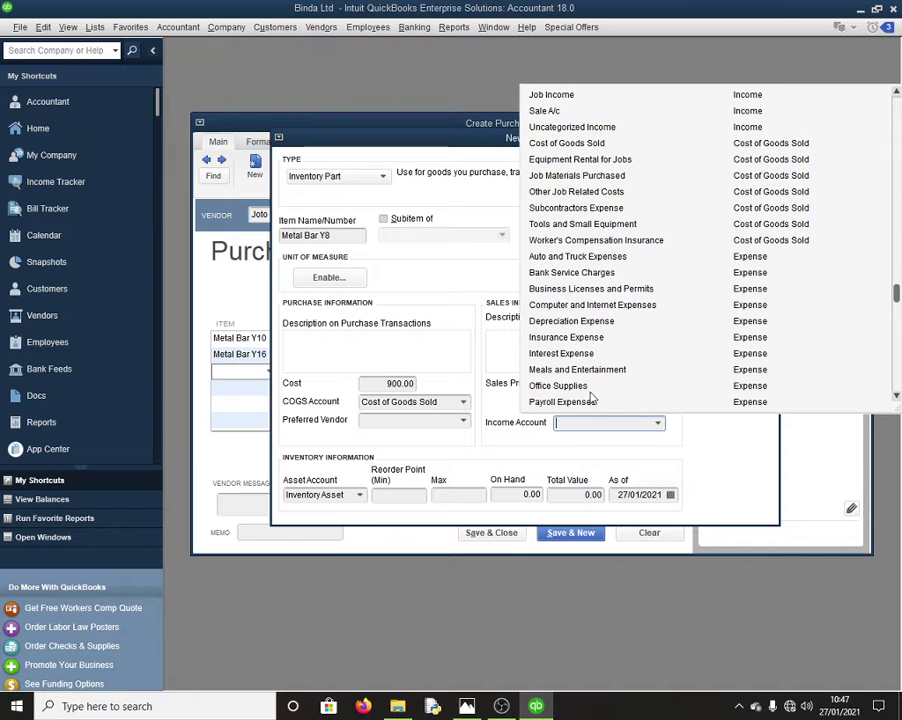
scroll(578, 393, up, 5)
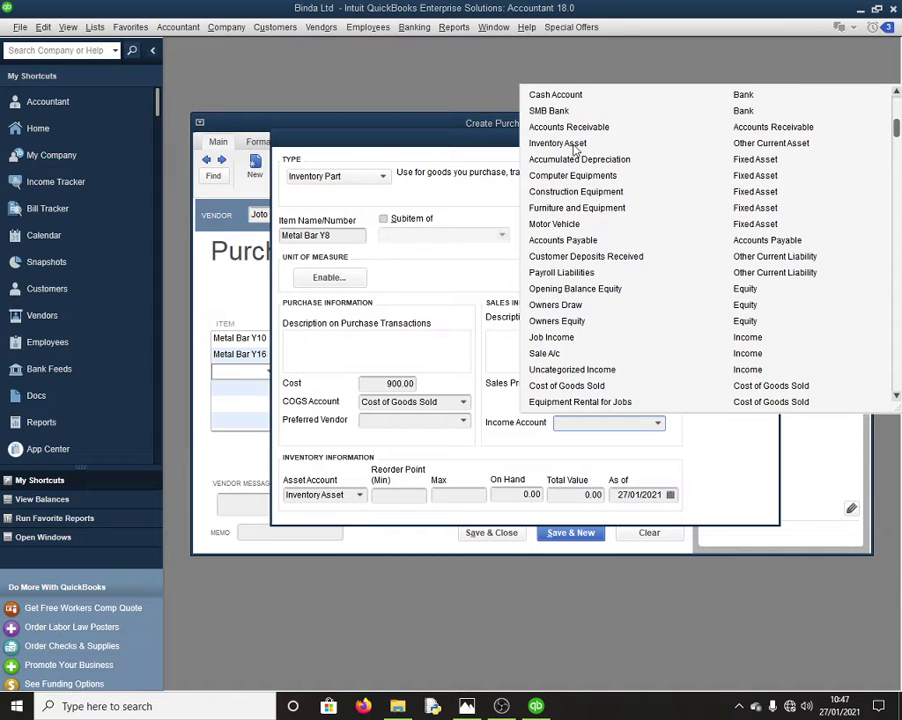
click(567, 356)
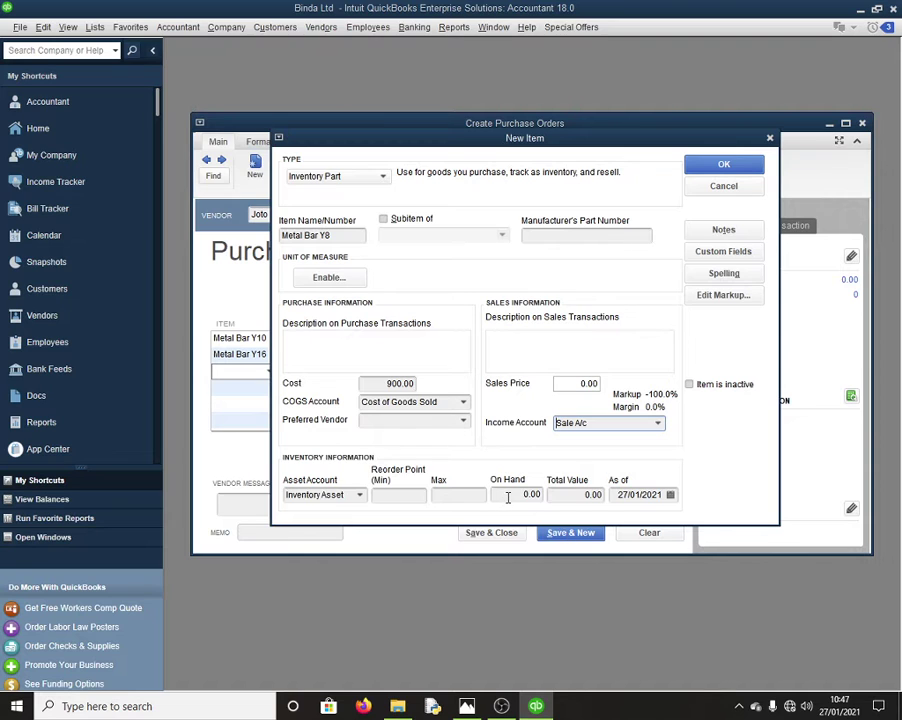
click(728, 166)
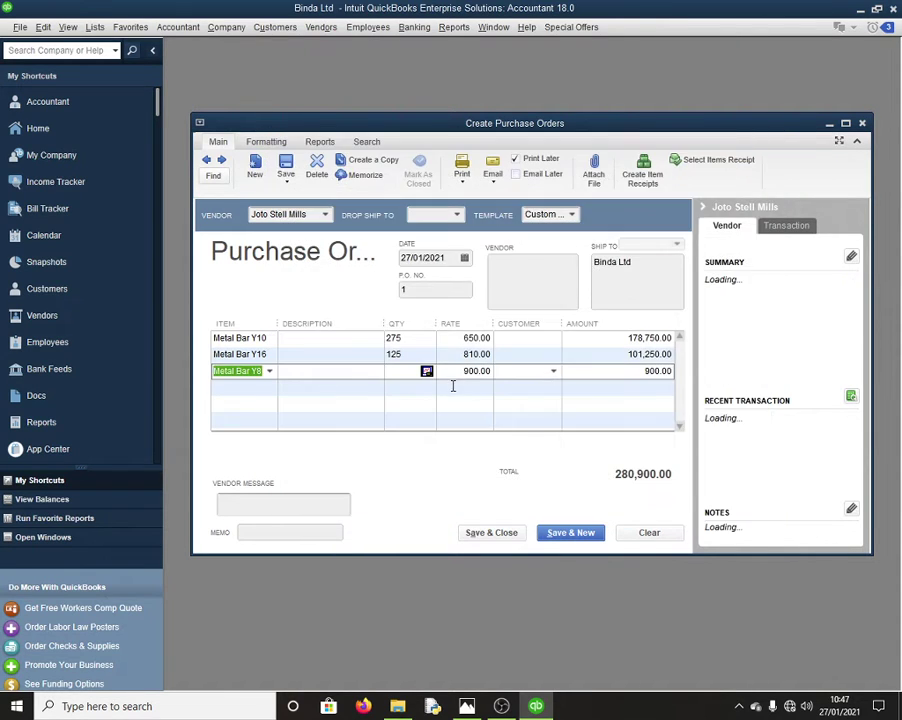
Check the Y8 quantity on the task page and set the Metal Bar Y8 order line to 300
click(467, 708)
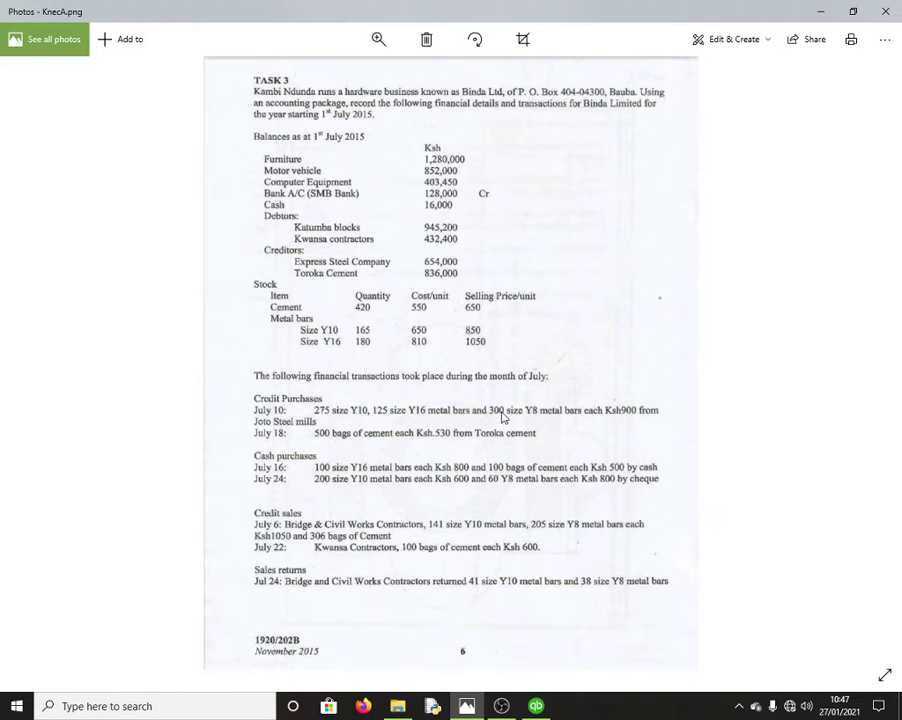
click(540, 708)
click(411, 373)
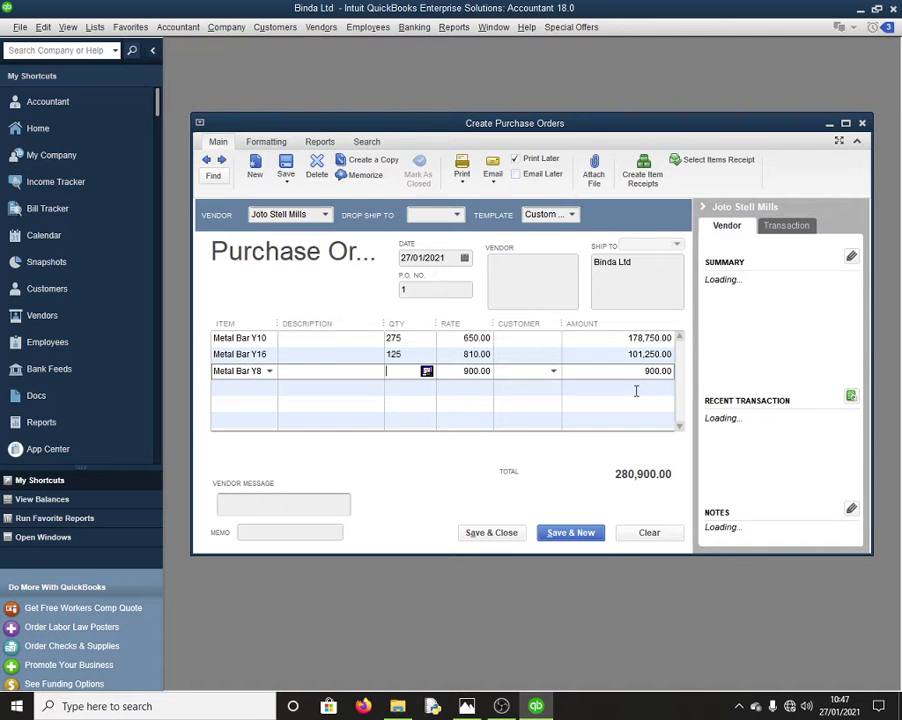
text(300)
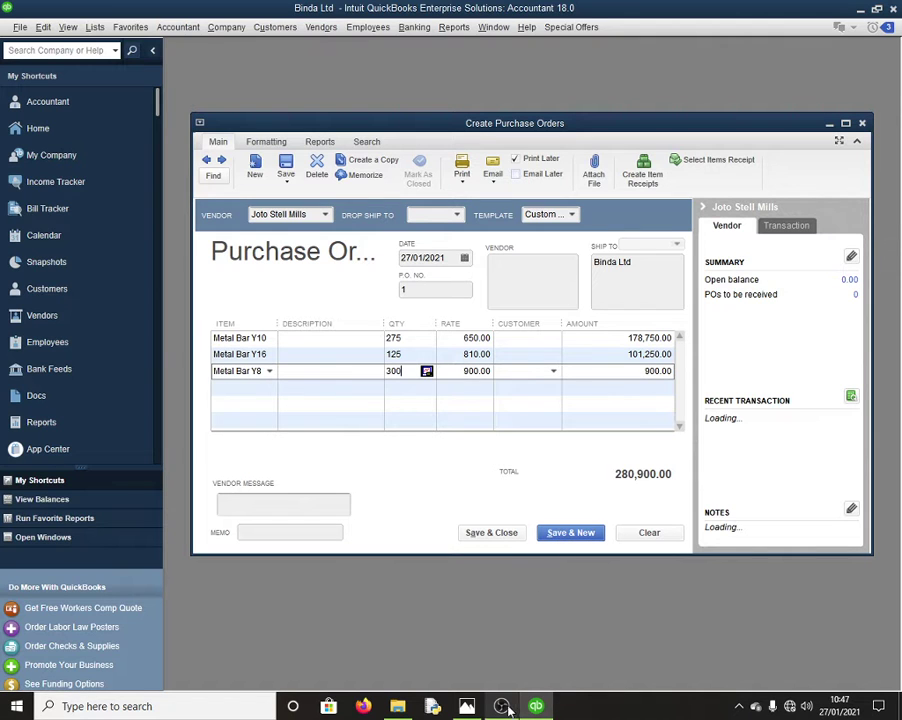
Compare the order with the task page, date it 10/7/2015, then save it and start a new purchase order
click(467, 706)
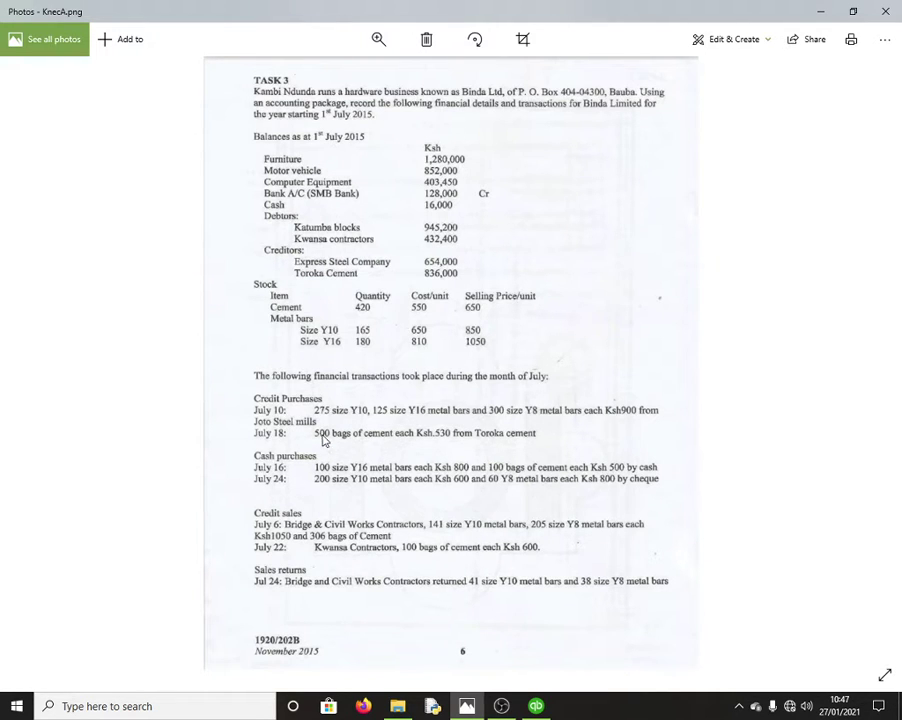
click(536, 706)
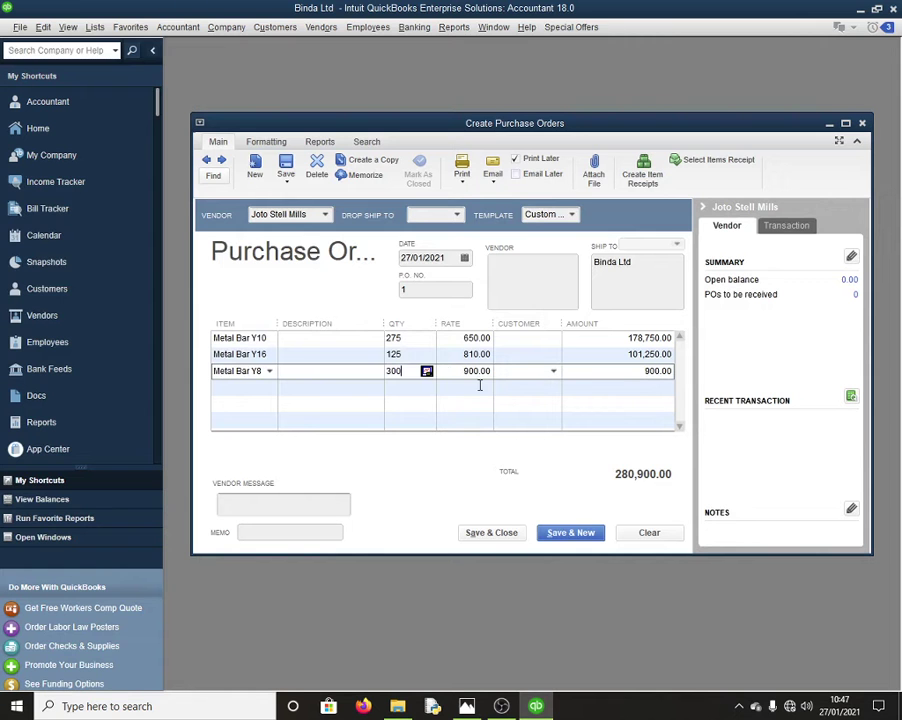
click(349, 266)
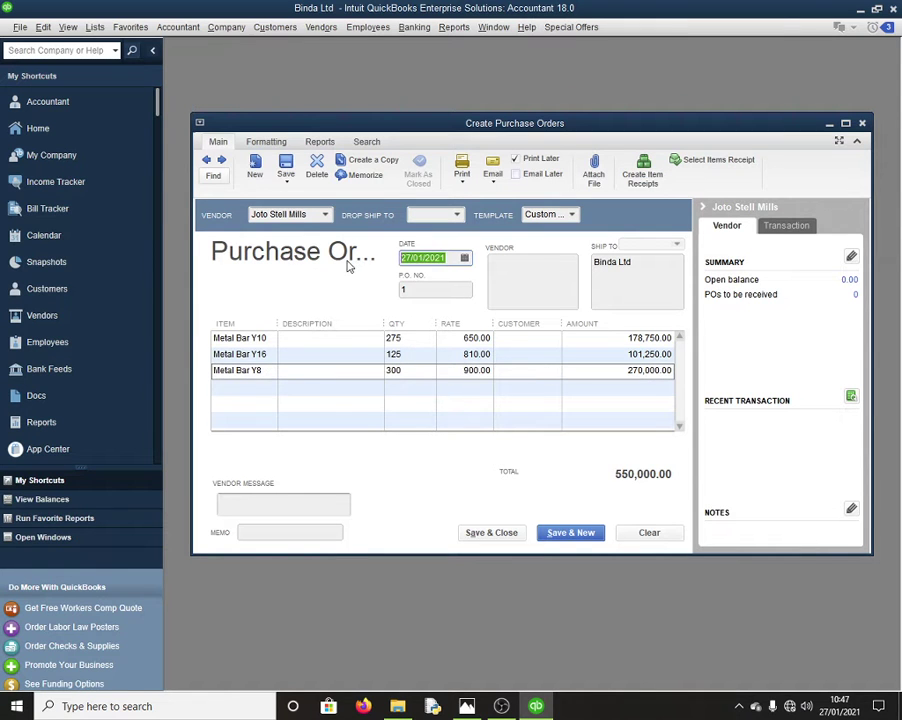
text(10/7/2015)
click(569, 533)
click(466, 305)
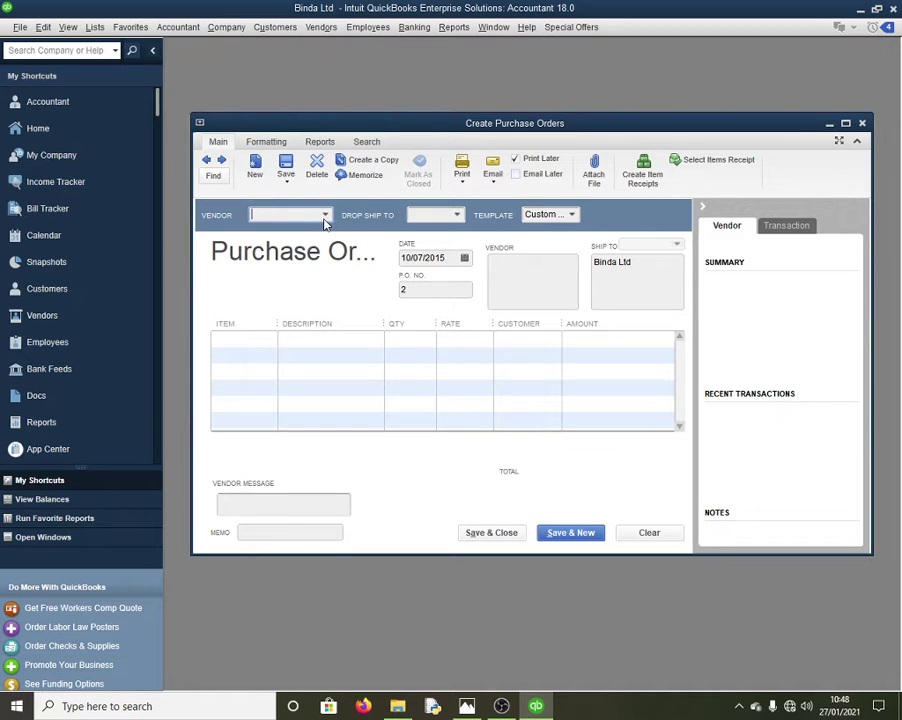
Check the 18 July credit purchase on the task page and choose Toroka Cement as the new purchase order's vendor
click(466, 706)
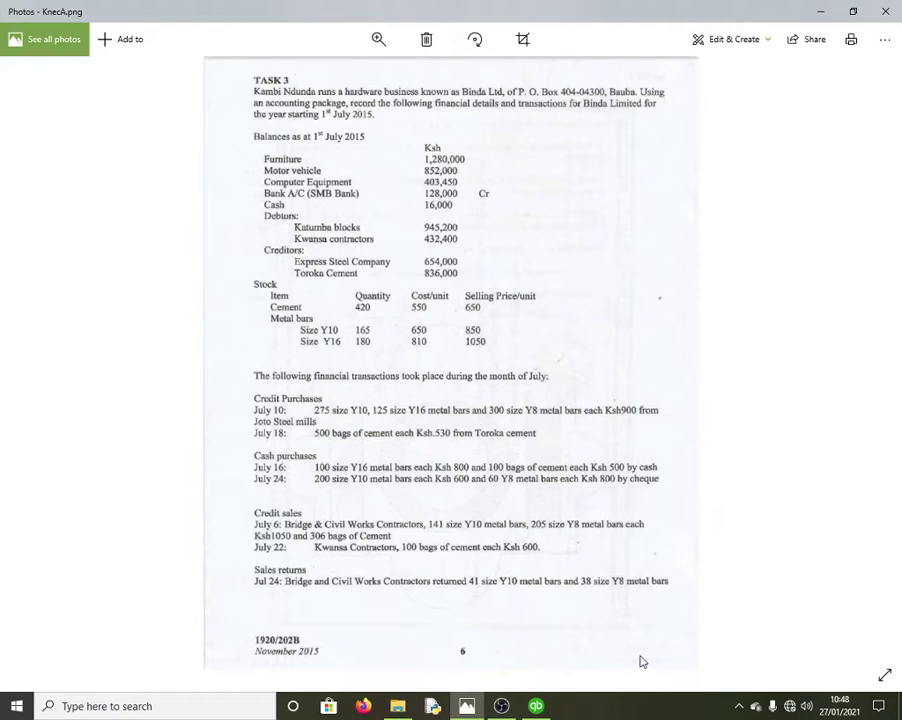
click(537, 708)
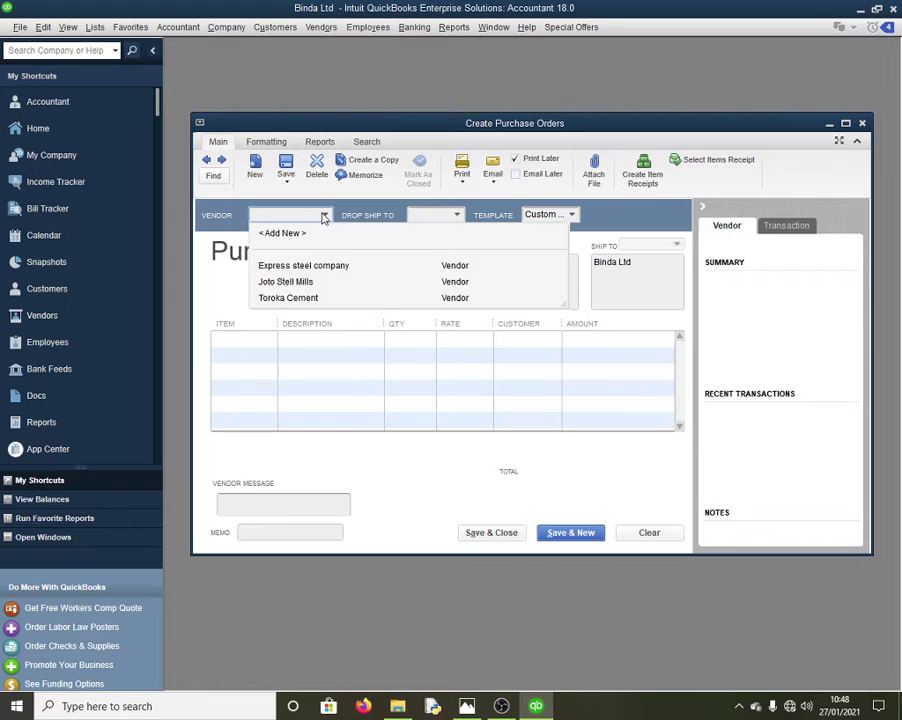
click(289, 297)
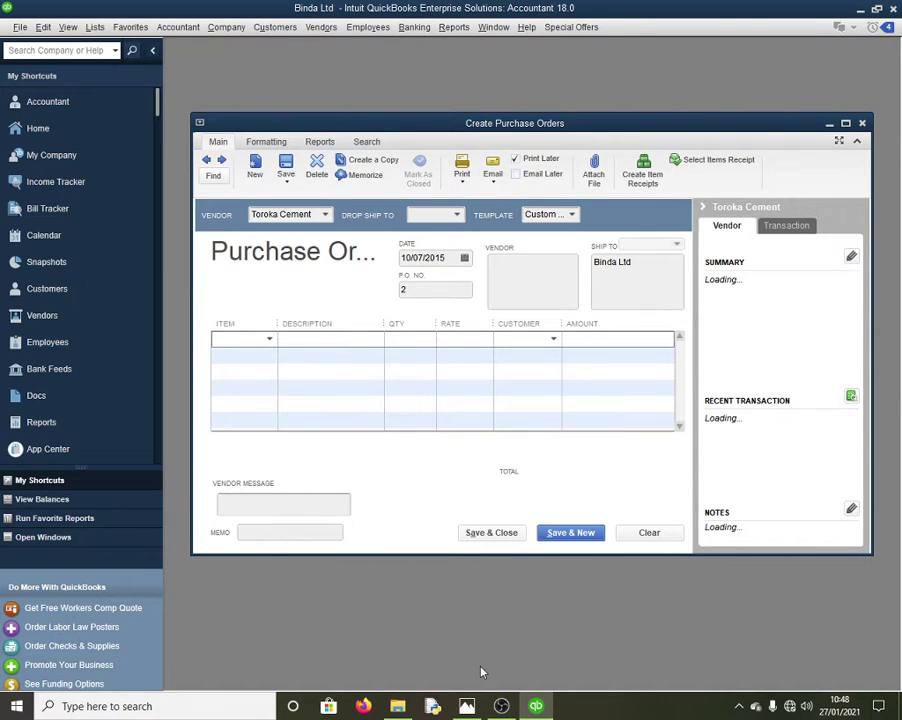
click(467, 706)
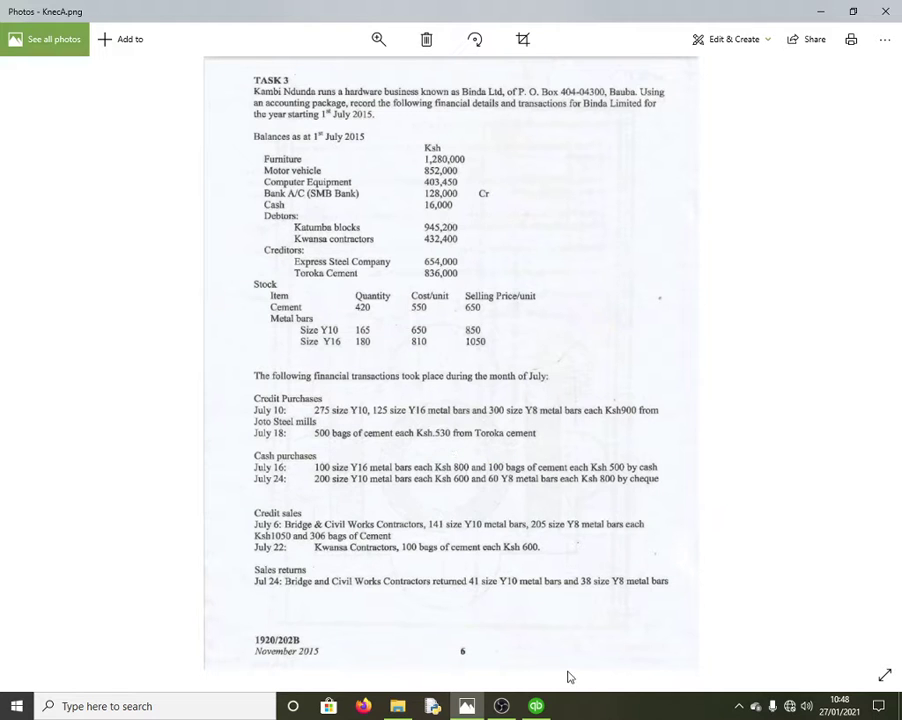
Add Cement as the first item line of the Toroka Cement purchase order
key(alt+Tab)
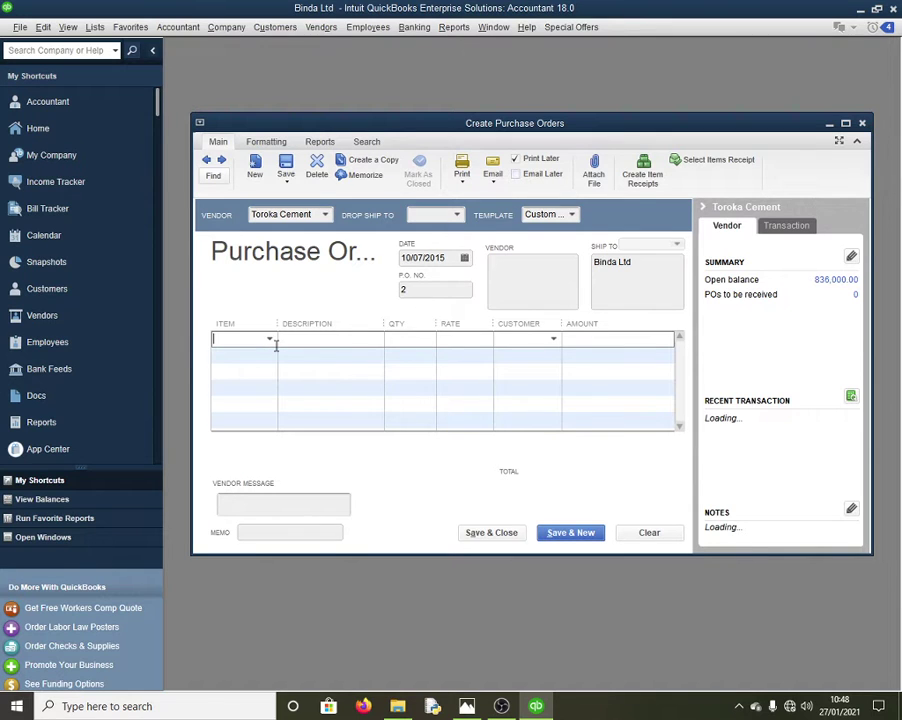
click(270, 340)
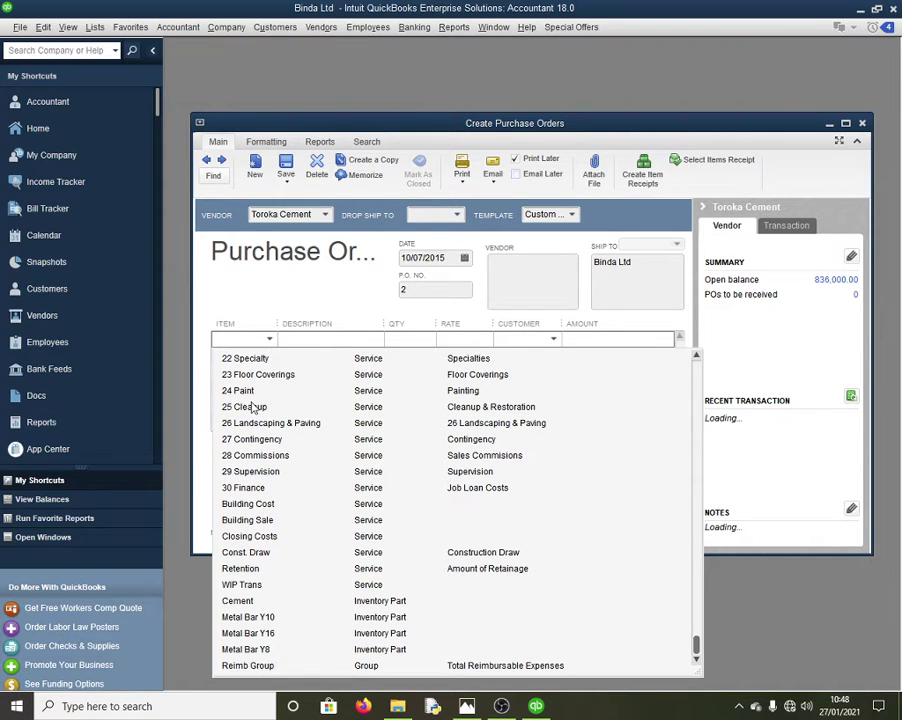
scroll(253, 410, up, 6)
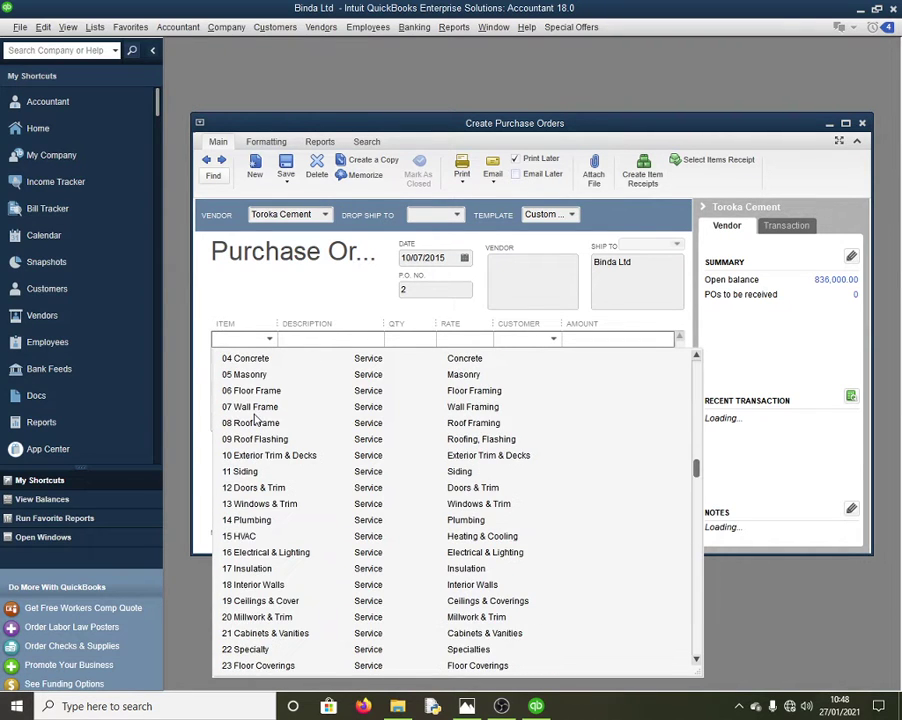
scroll(245, 420, up, 4)
click(240, 342)
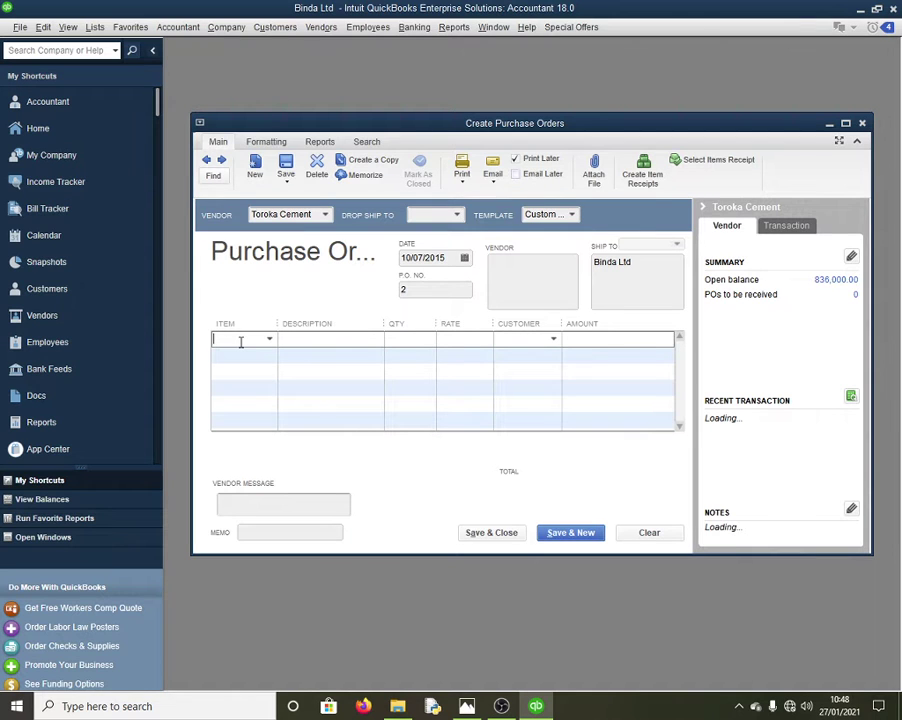
text(Cement)
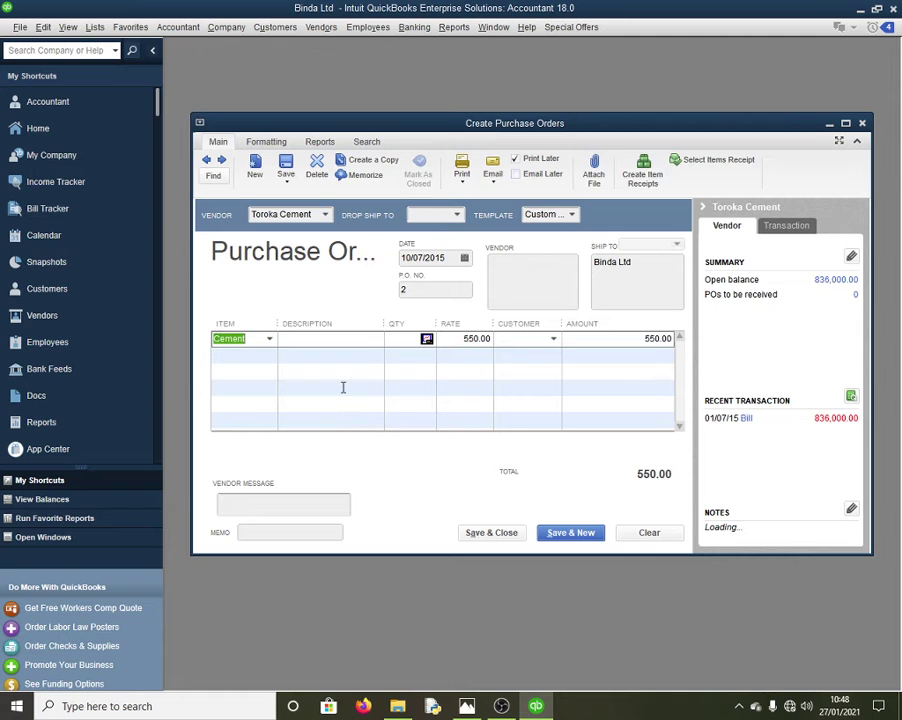
Check the 18 July purchase on the task page, then set the Cement line to quantity 500 and rate 530
click(420, 339)
click(468, 707)
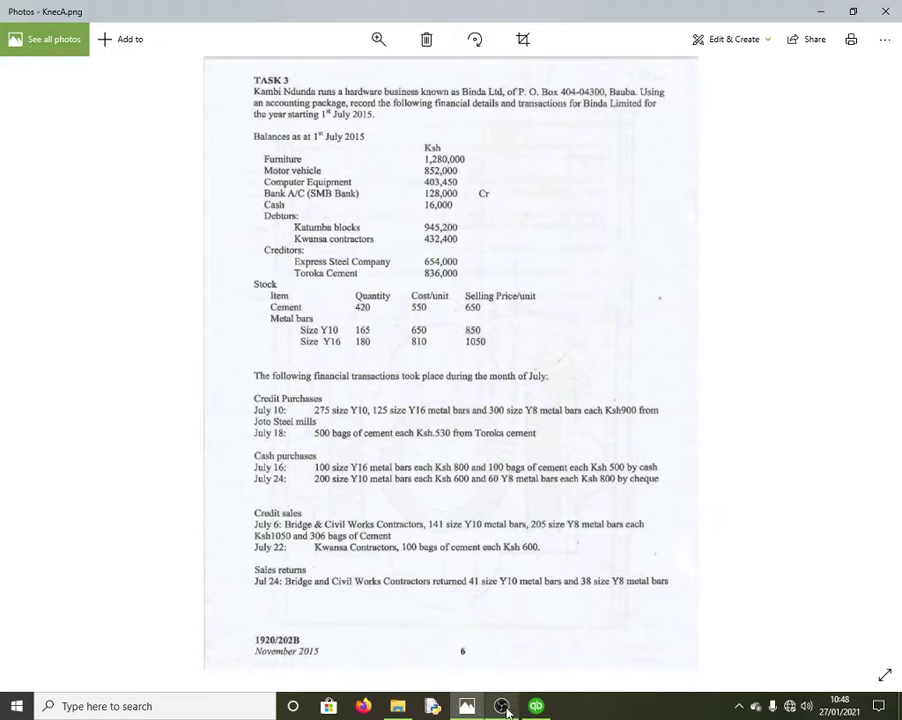
click(536, 707)
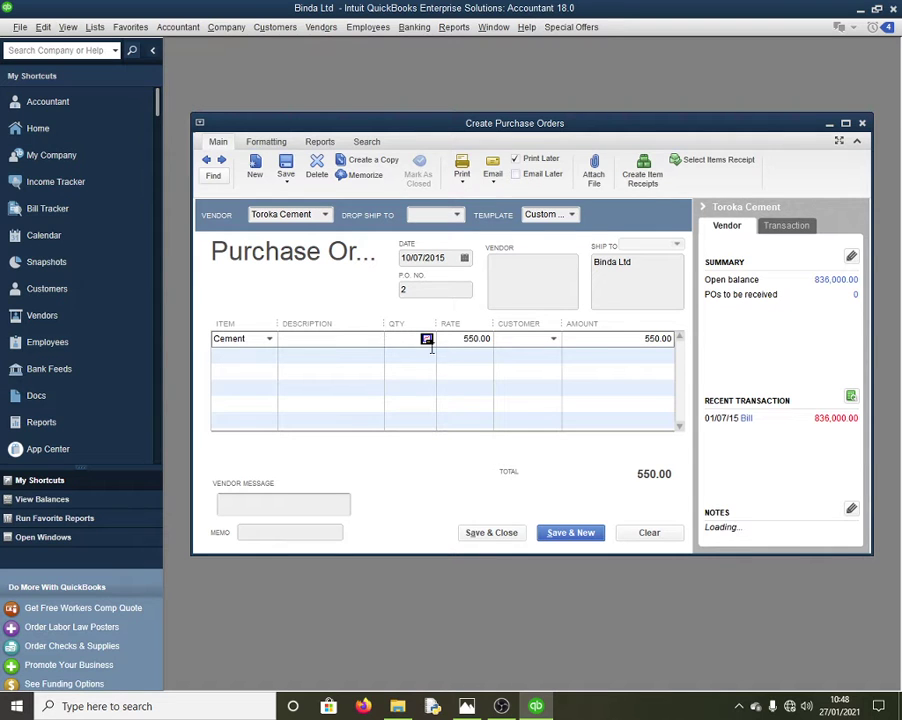
text(500)
click(477, 342)
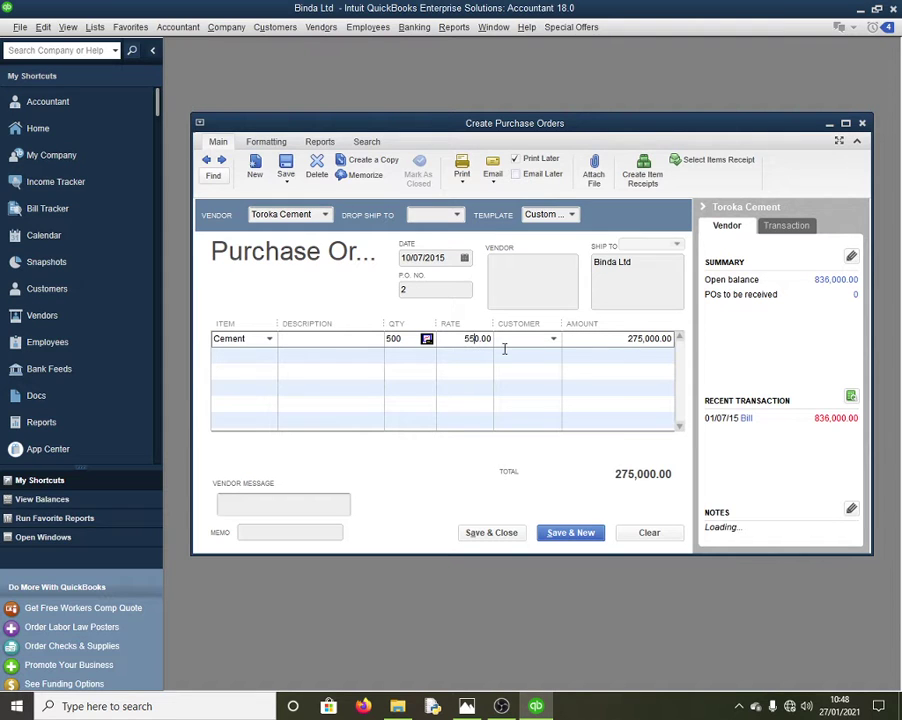
key(BackSpace)
text(3)
Save and close the Toroka Cement purchase order without updating Cement's item record to the new cost
click(503, 535)
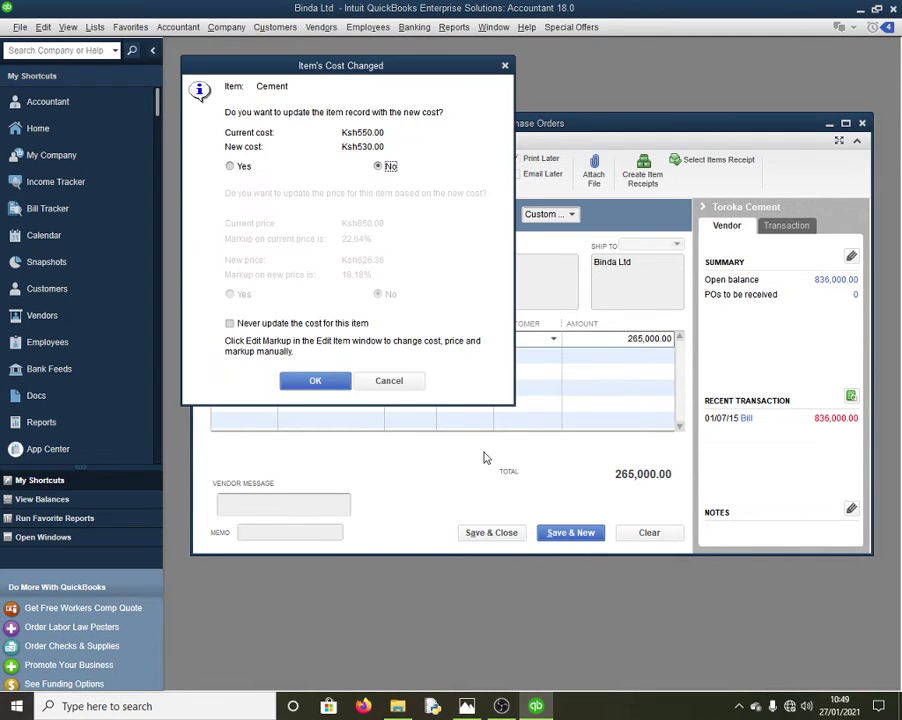
click(320, 381)
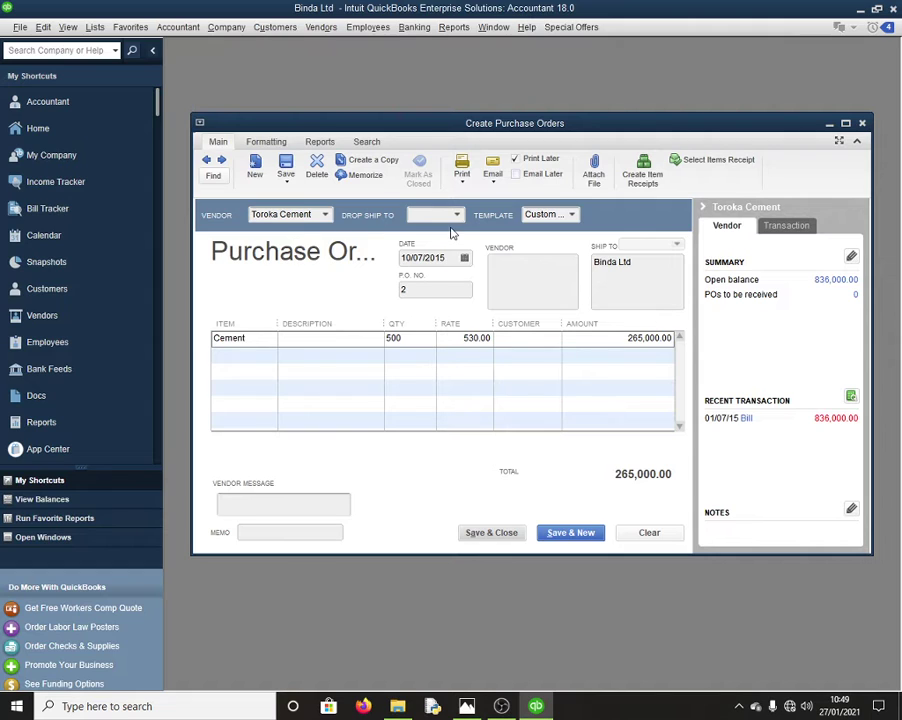
drag(449, 257, 303, 252)
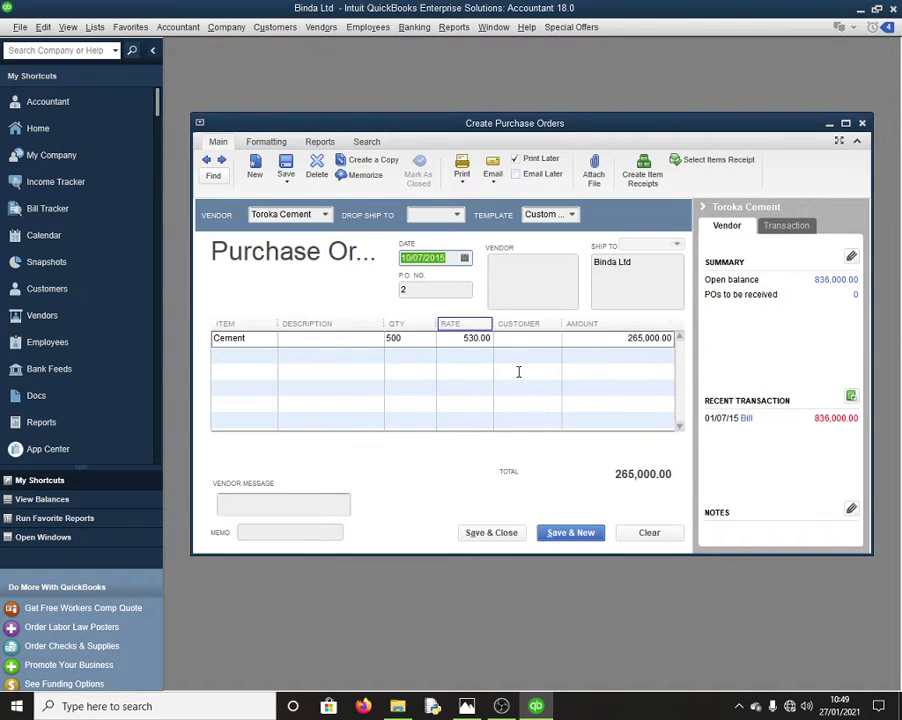
click(491, 532)
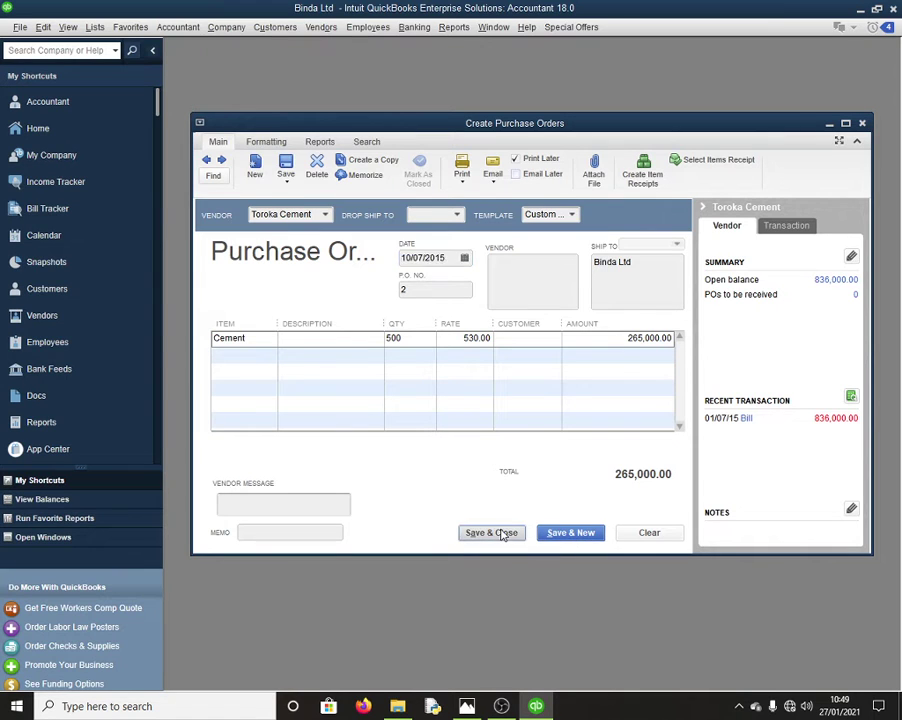
click(424, 302)
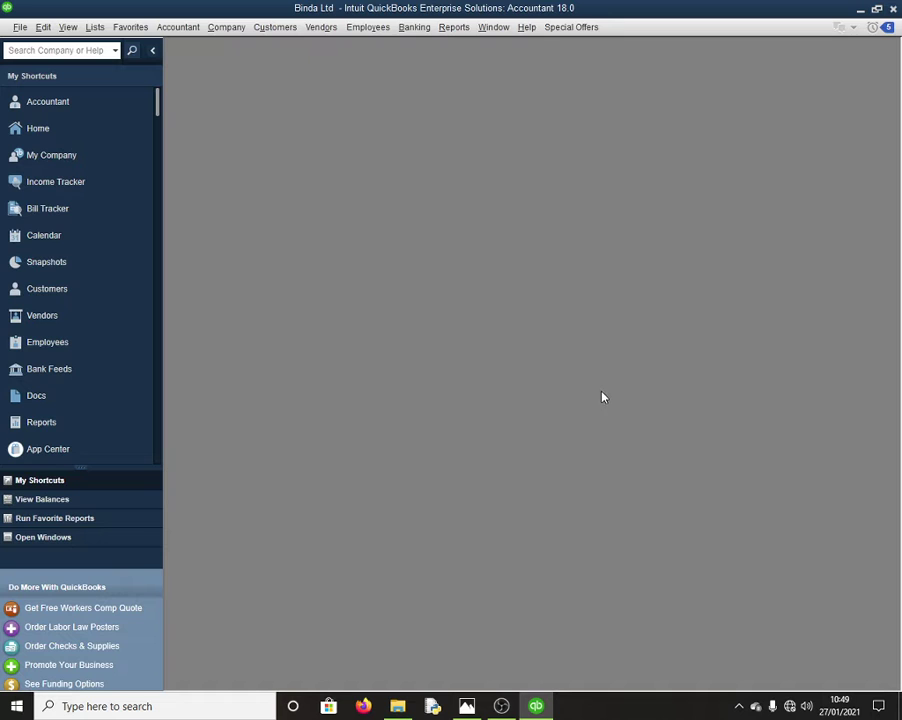
Review both exam task pages for the July transactions that follow the credit purchases
click(467, 706)
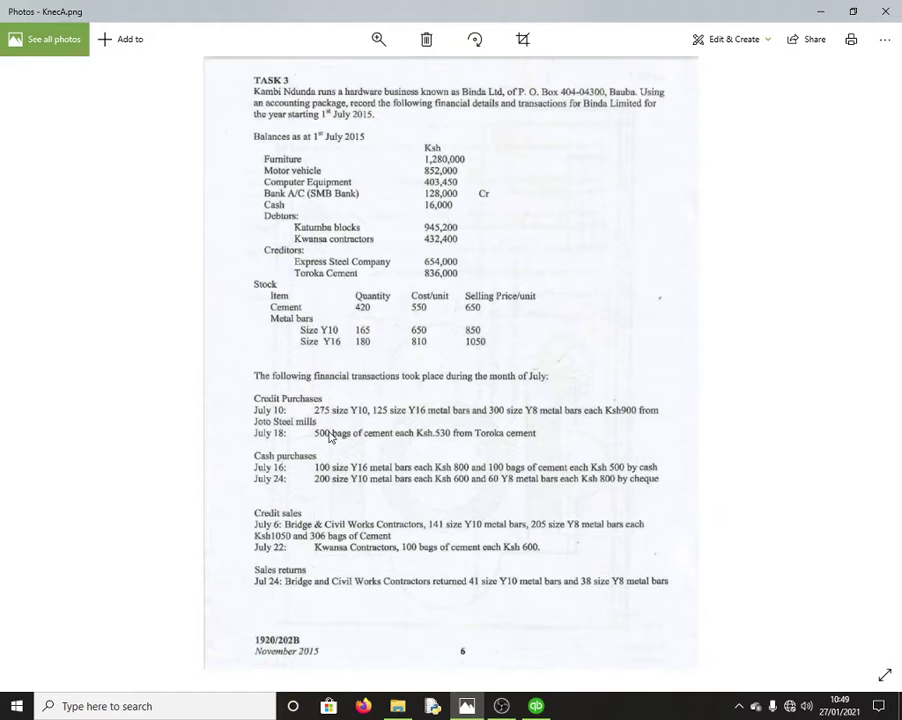
scroll(340, 436, down, 1)
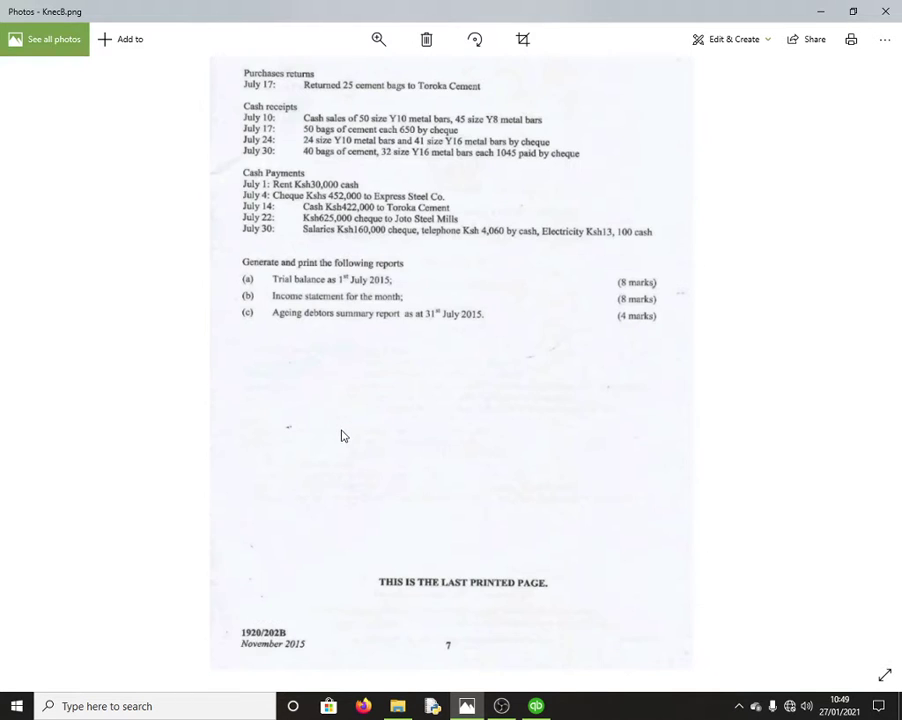
scroll(341, 436, up, 1)
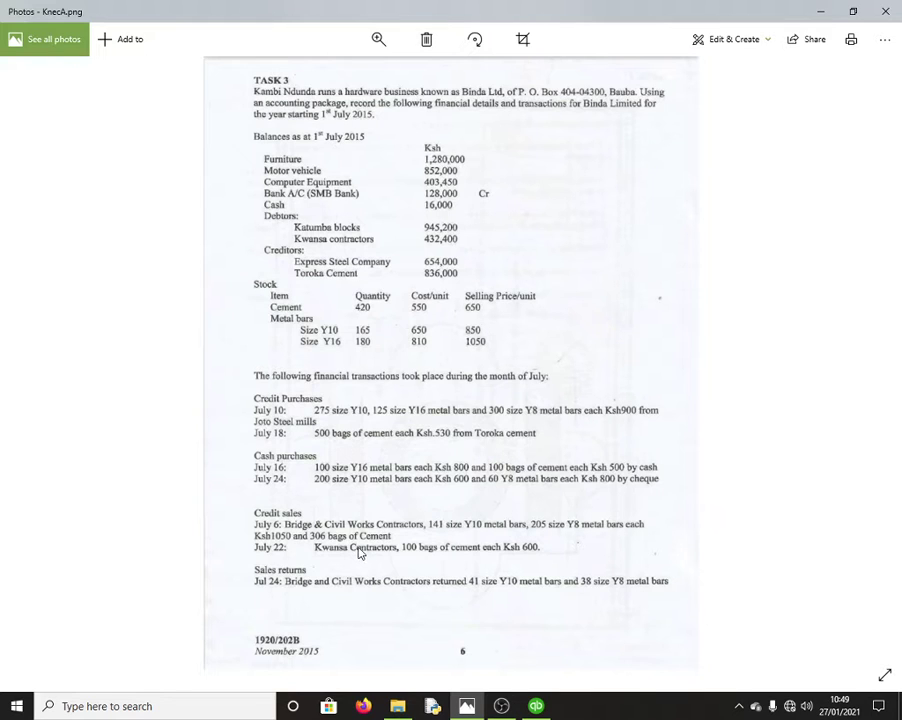
click(535, 699)
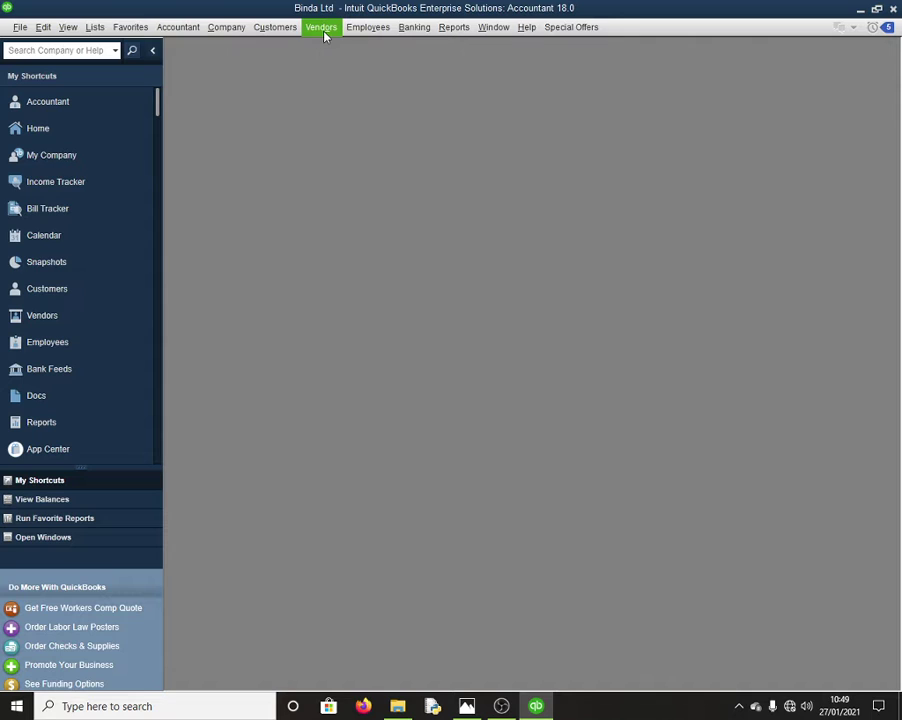
click(279, 29)
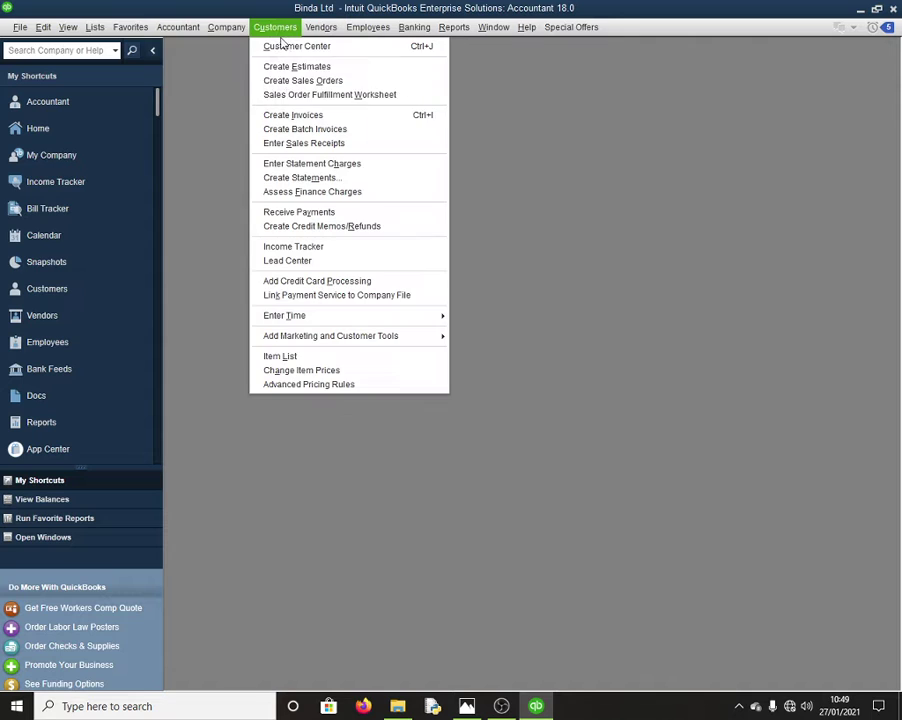
click(330, 146)
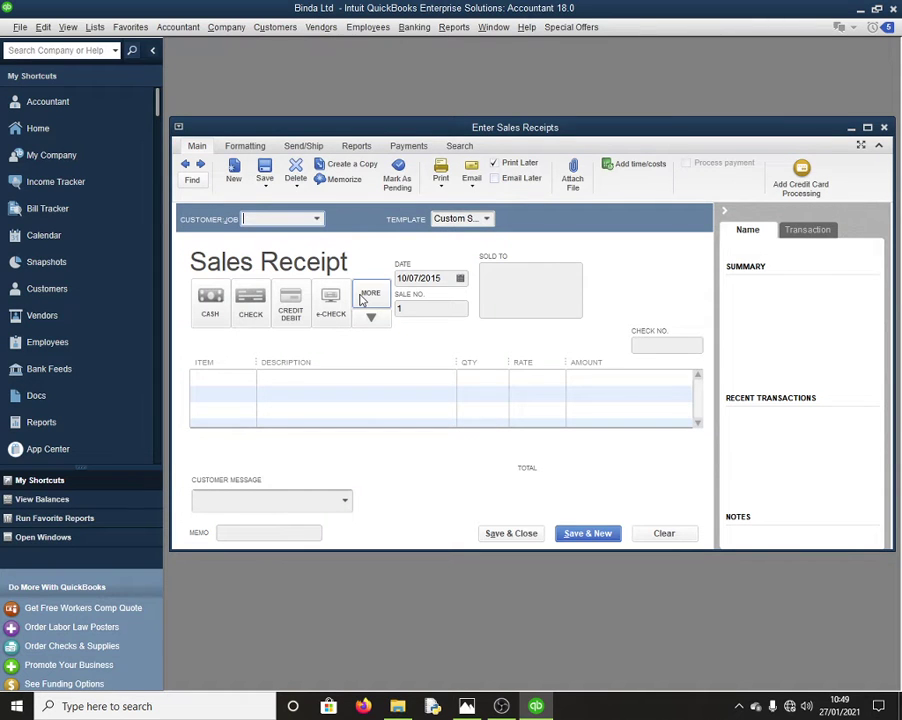
key(alt+Tab)
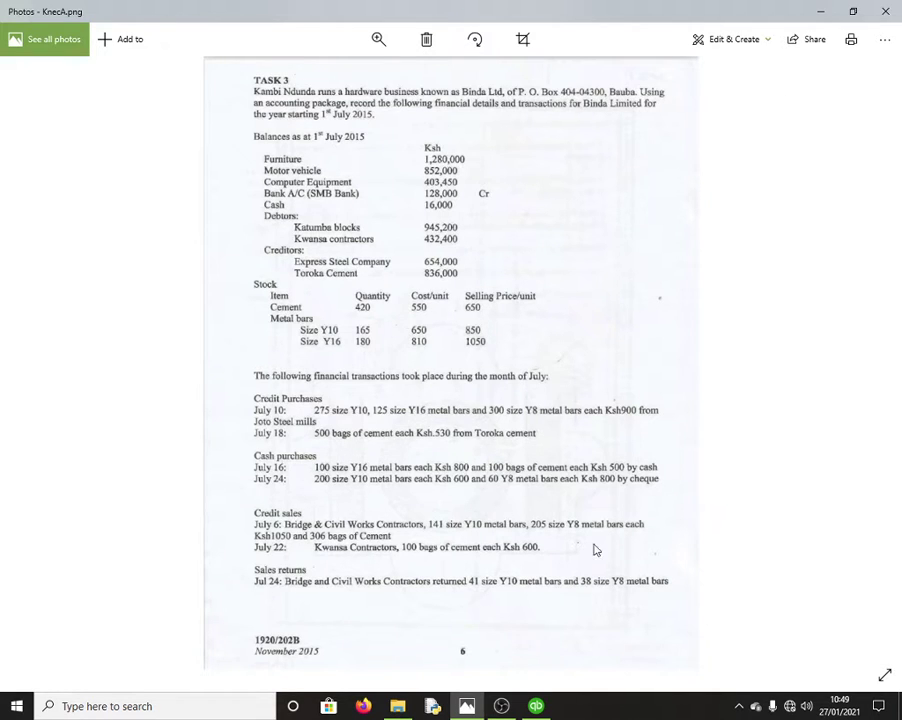
key(alt+Tab)
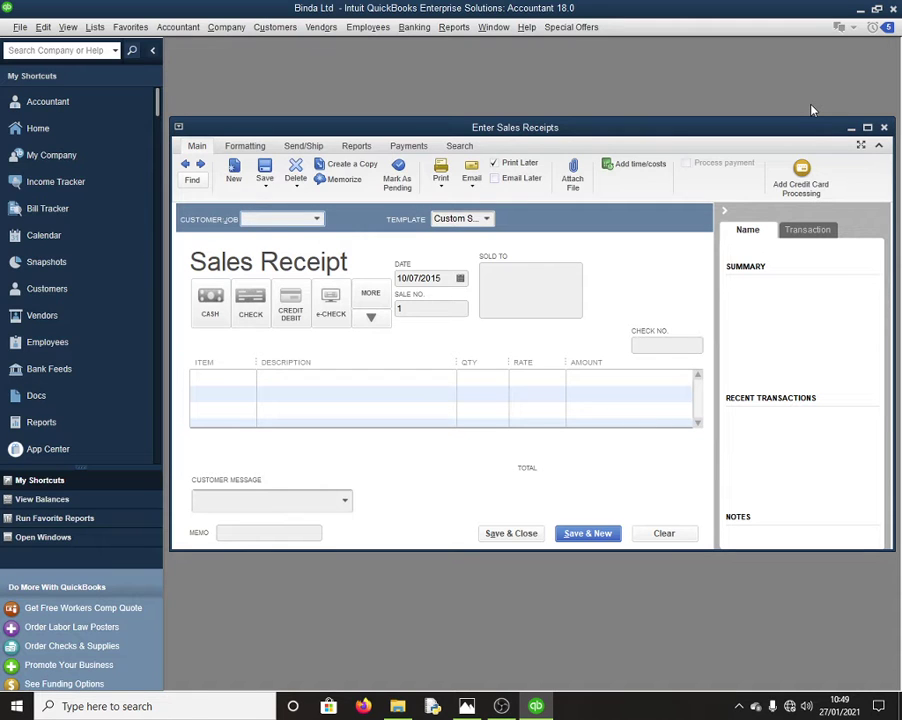
key(Escape)
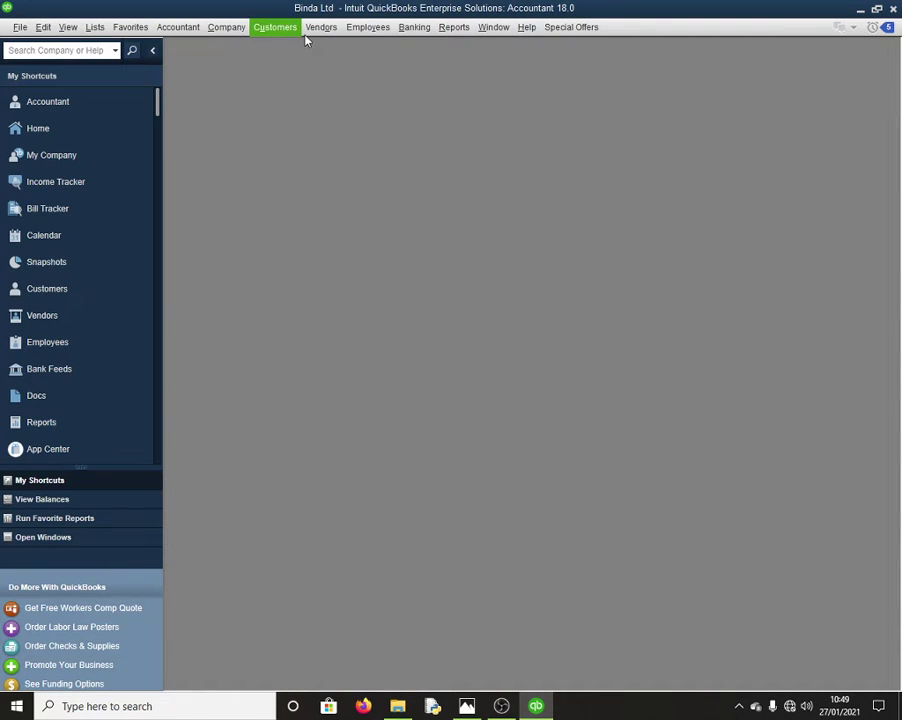
Start entering a bill for received items and check the purchase details on the task page
click(321, 27)
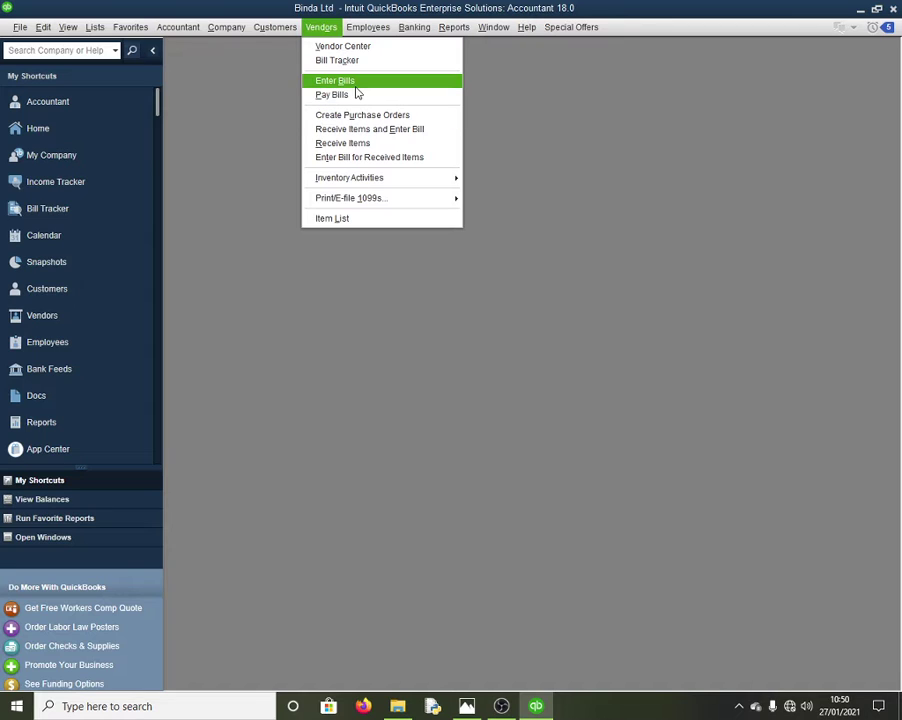
click(375, 160)
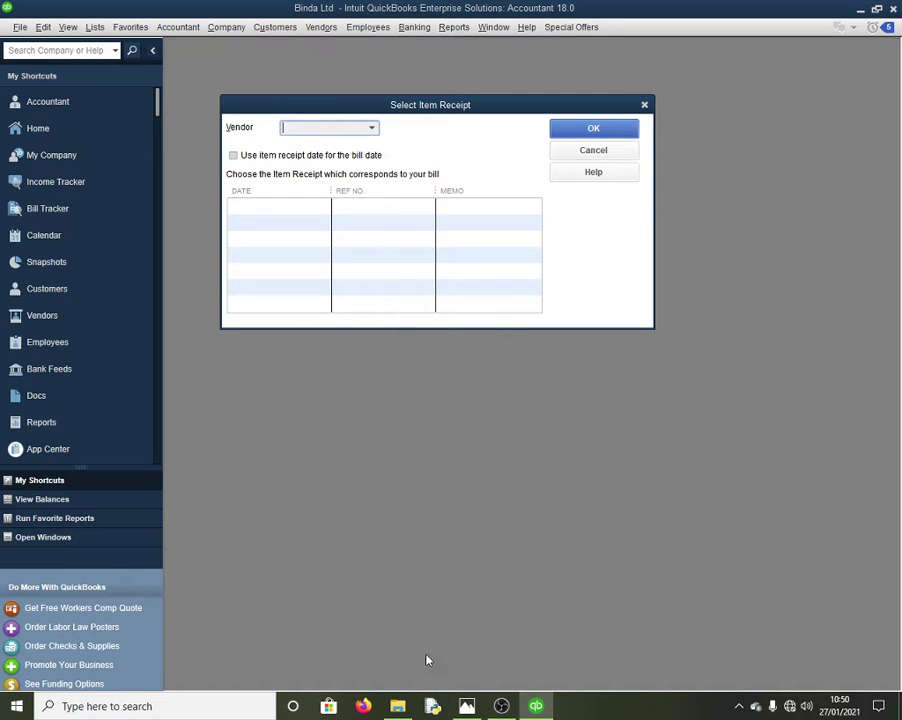
click(468, 707)
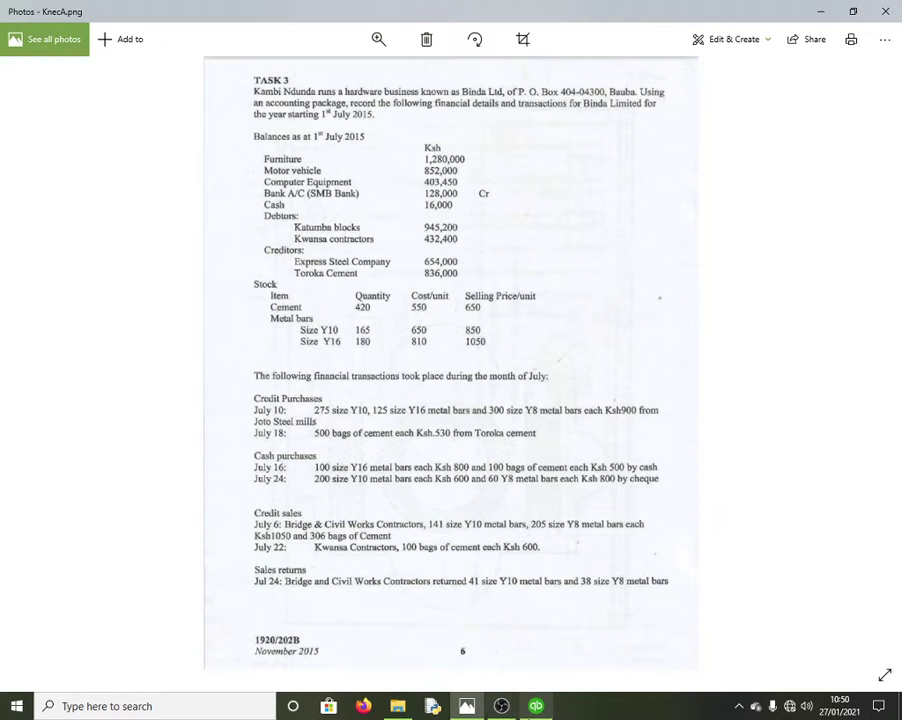
click(536, 706)
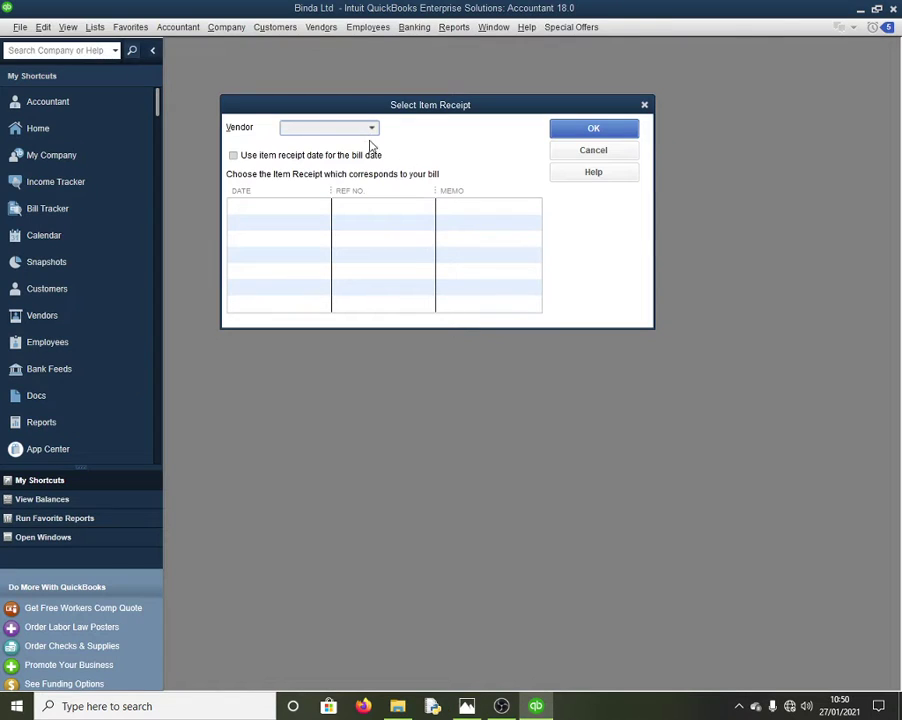
click(467, 706)
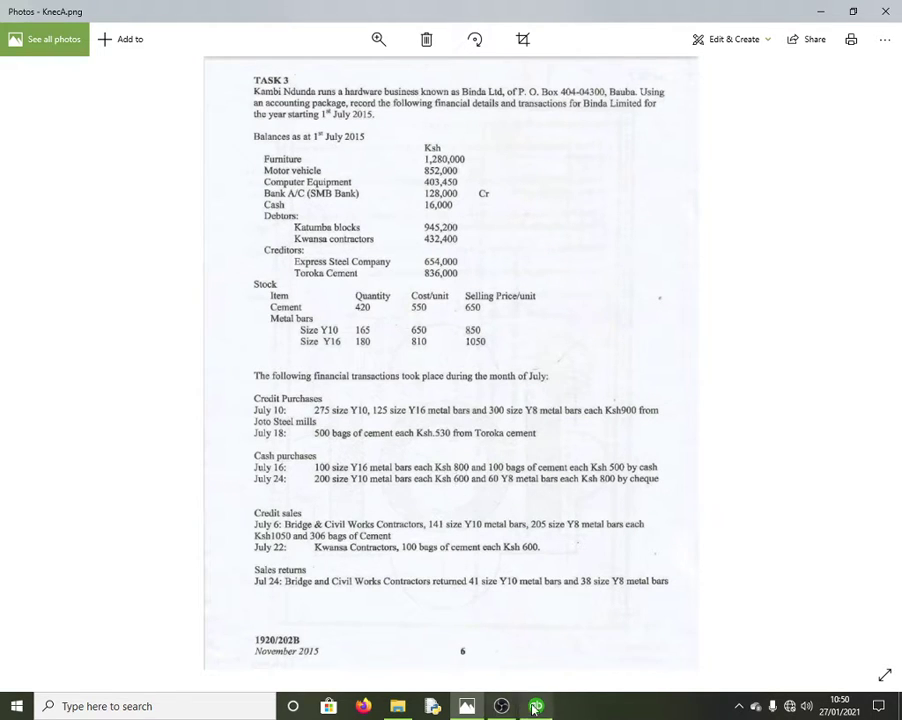
mouse_move(540, 708)
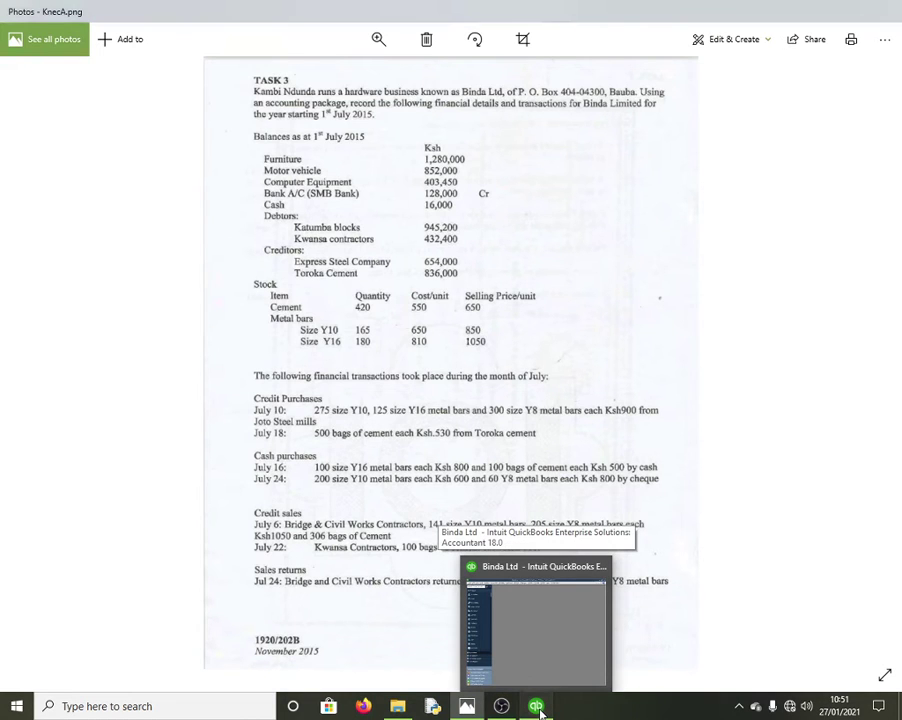
click(537, 706)
Choose Express steel company as the item receipt vendor and try the option to use the receipt date for the bill, then clear it
click(371, 130)
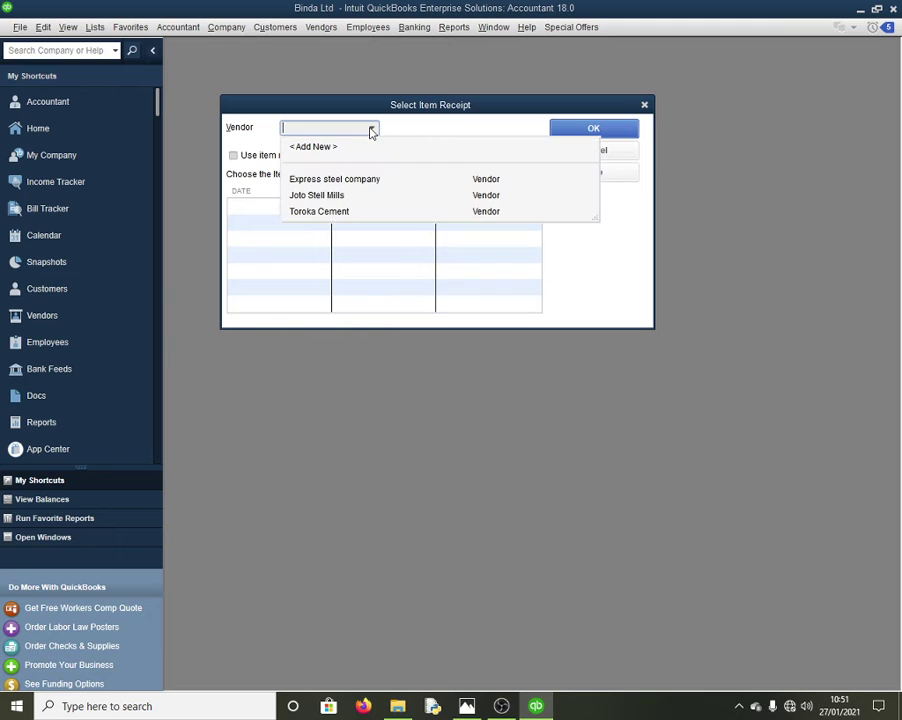
click(361, 182)
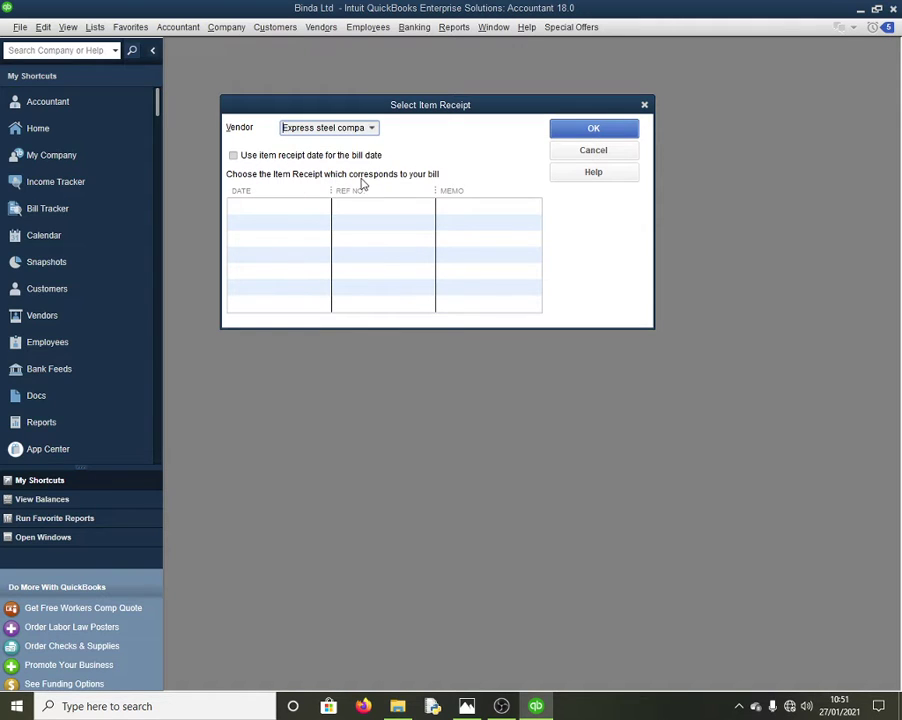
click(236, 156)
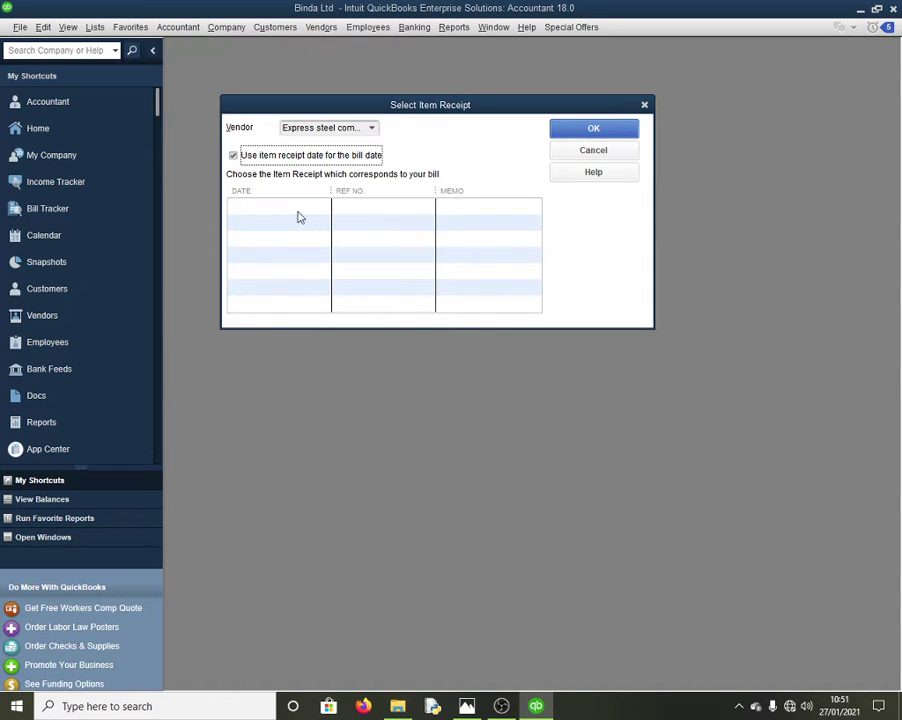
click(233, 156)
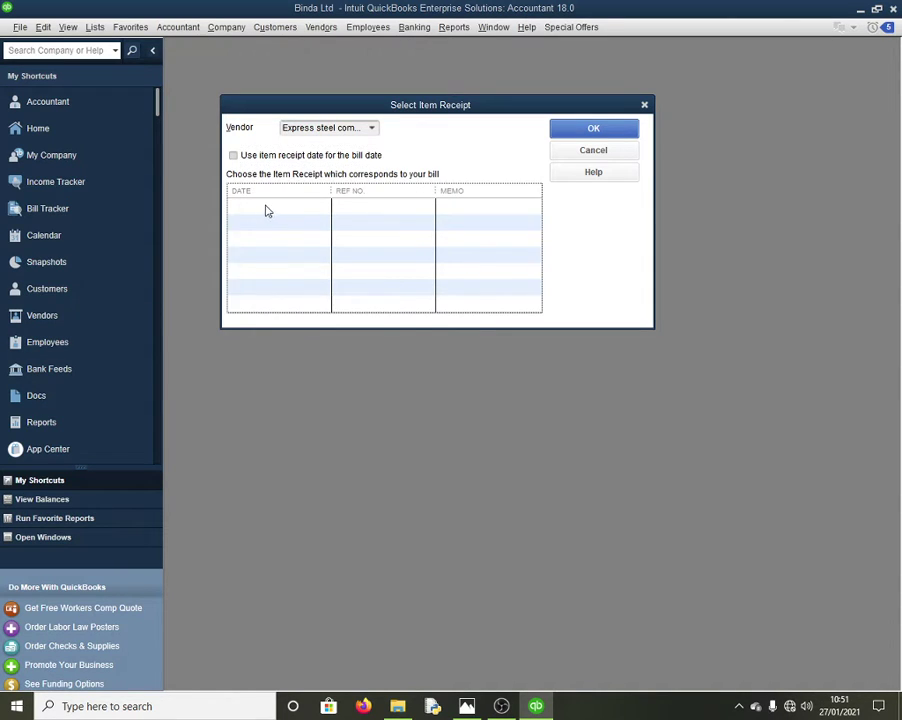
Cancel the item receipt selection and start entering a new bill for the vendor Express steel company
click(422, 200)
click(596, 153)
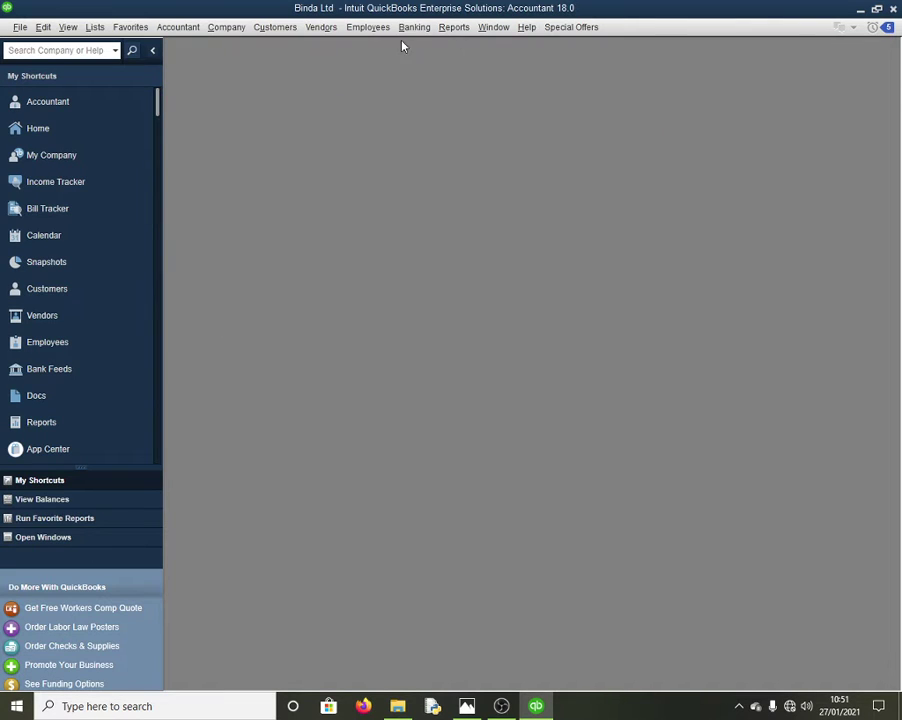
click(321, 27)
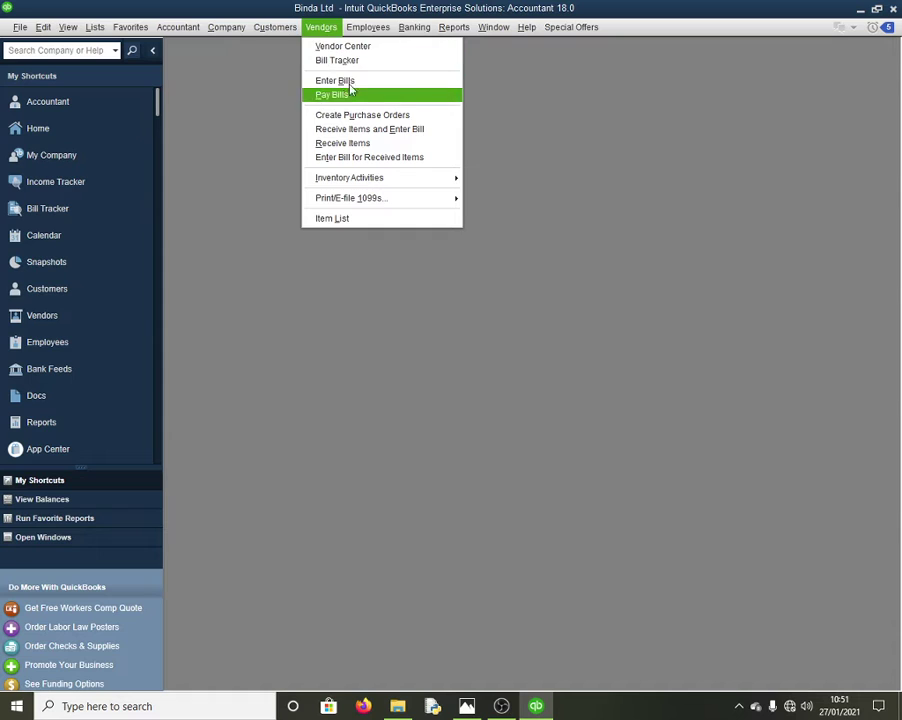
click(356, 82)
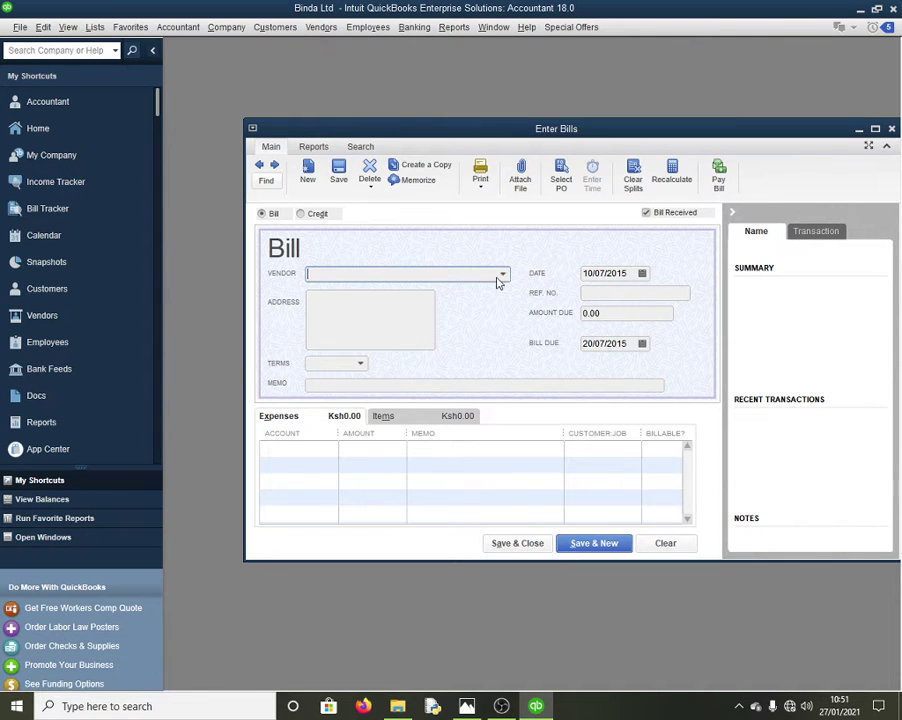
click(500, 276)
click(360, 325)
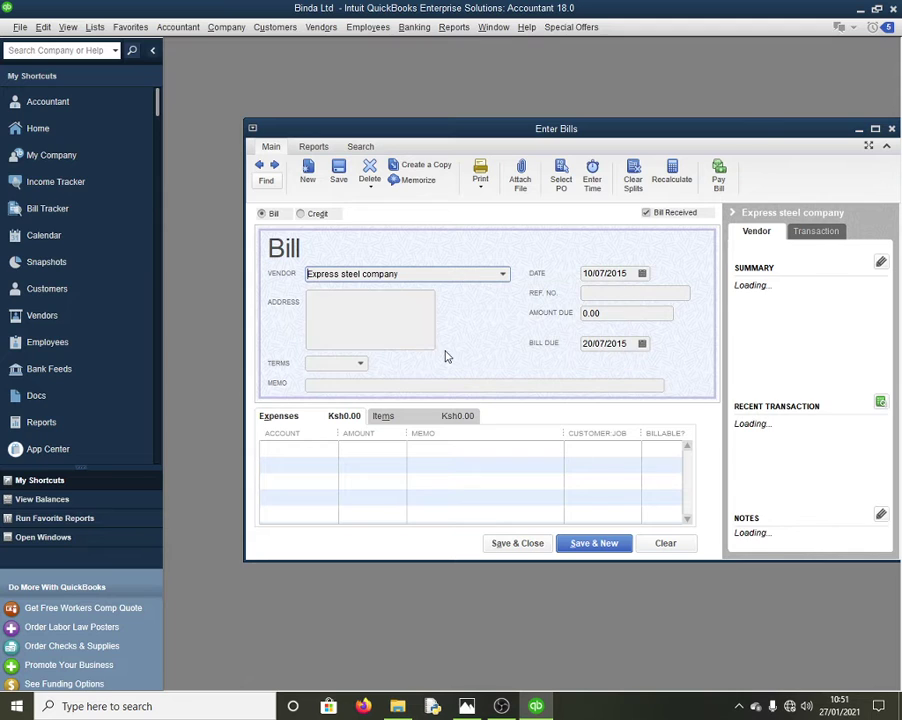
Add the inventory item Metal Bar Y16 to the bill with a quantity of 100
click(384, 418)
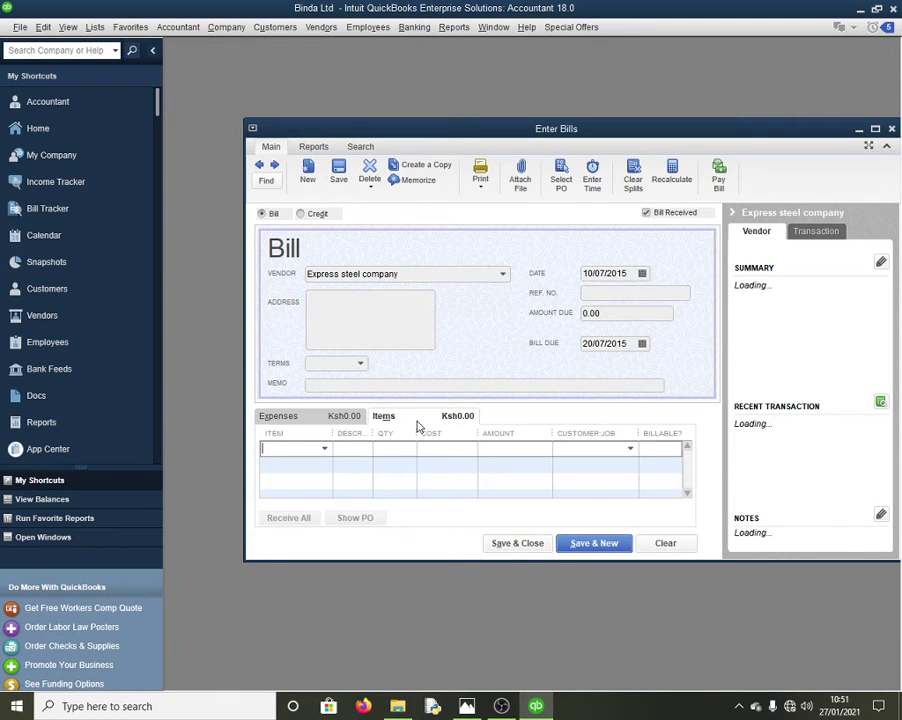
click(323, 449)
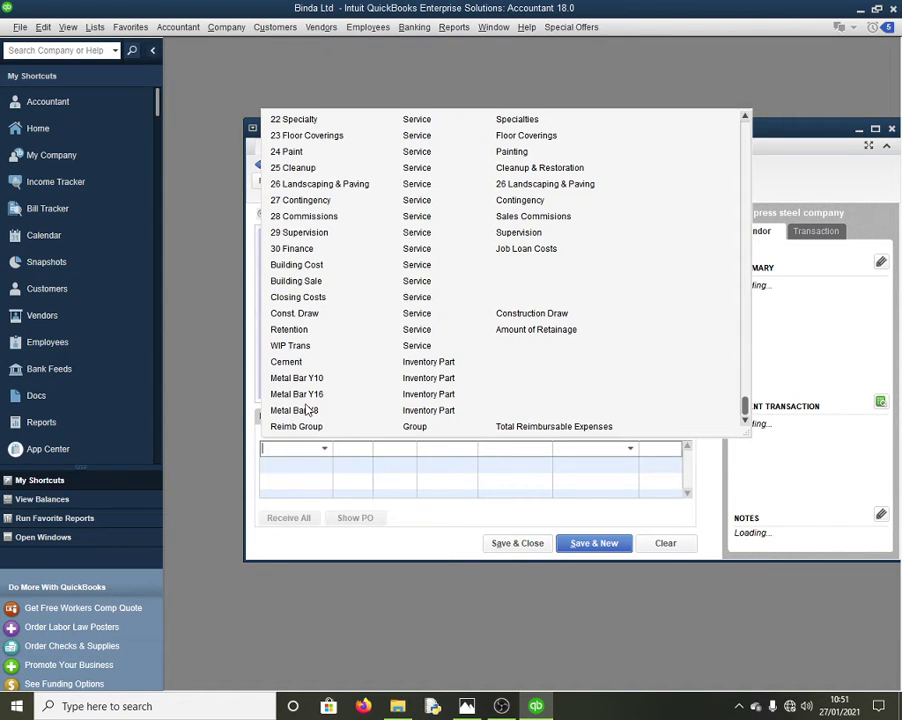
scroll(302, 333, up, 4)
scroll(330, 304, down, 4)
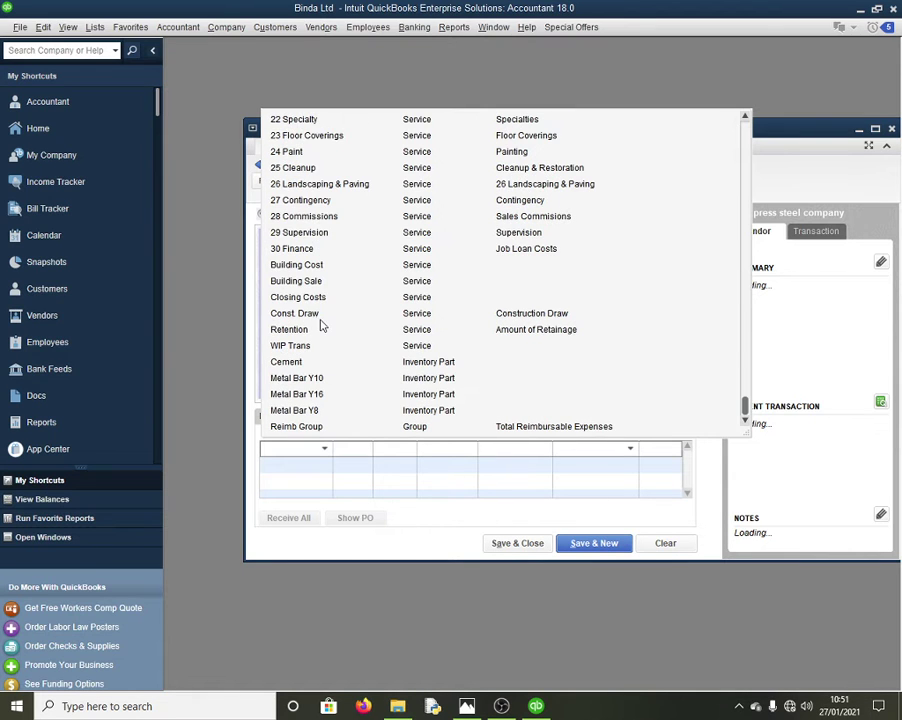
click(297, 394)
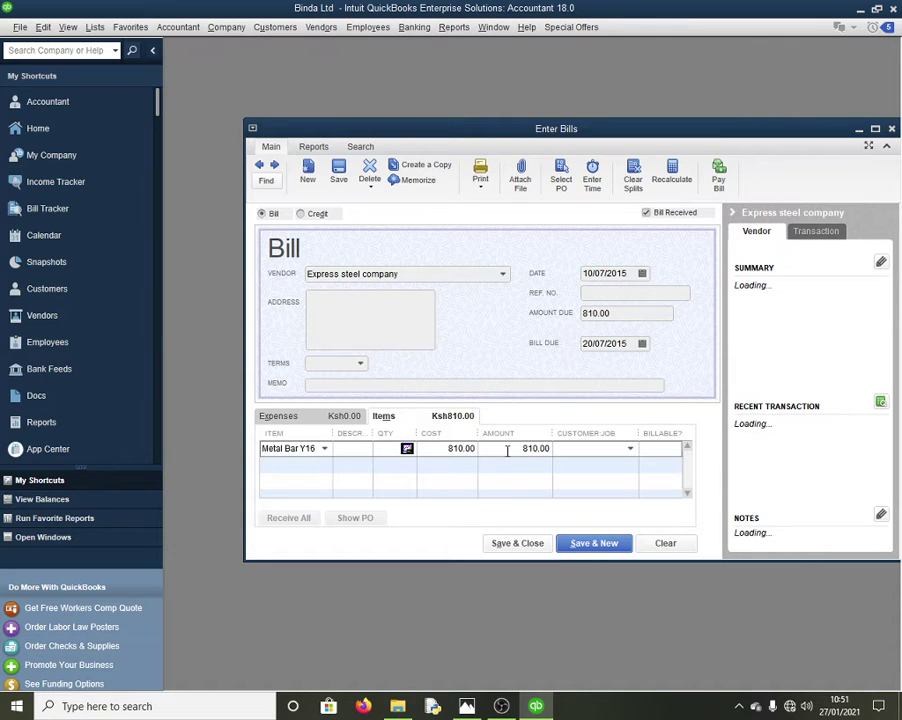
text(100)
Set the bill date to 16/07/2015
mouse_move(474, 712)
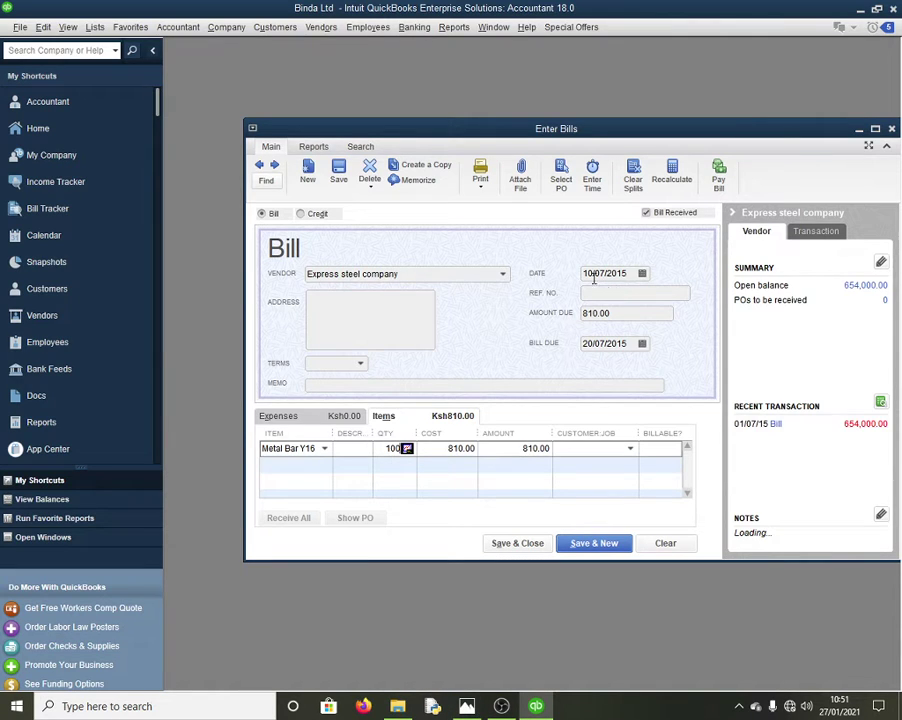
click(595, 274)
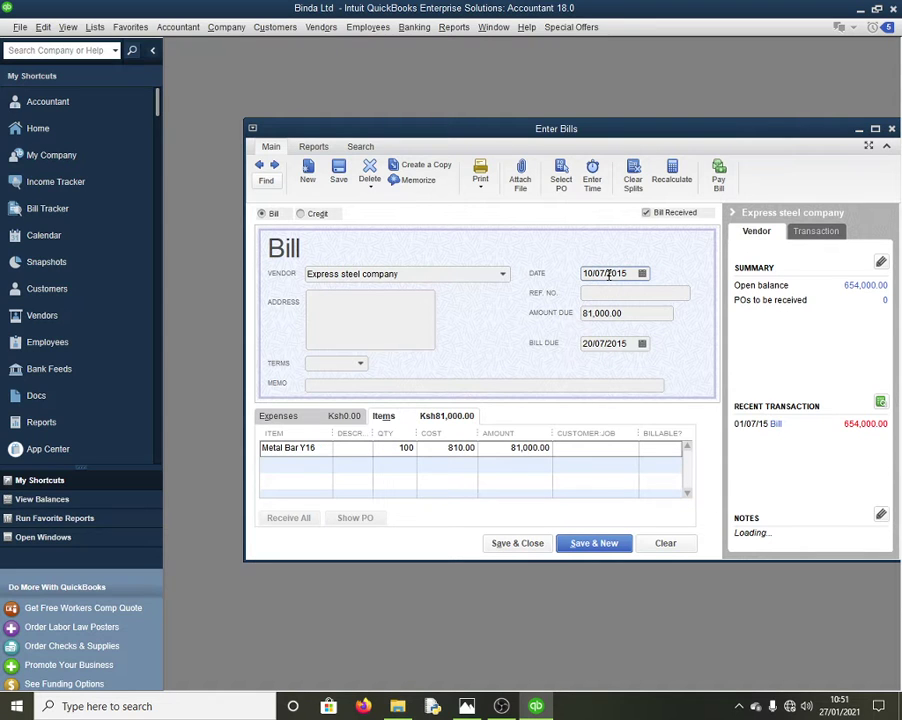
key(BackSpace)
text(6)
Check the July 16 cash purchase in the task sheet image and set the Metal Bar Y16 cost to 800
key(alt+Tab)
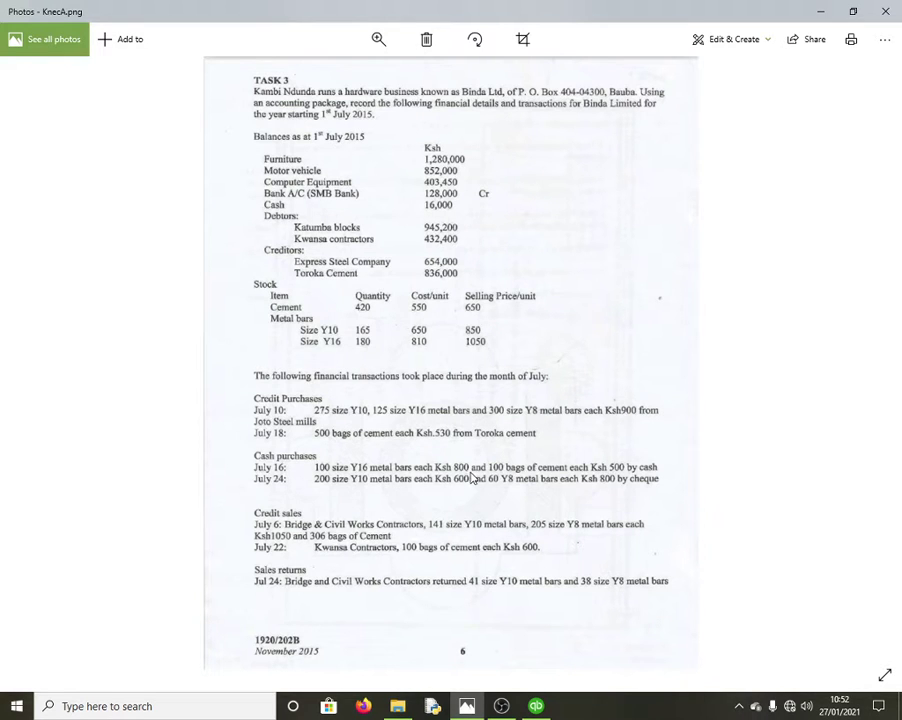
click(535, 706)
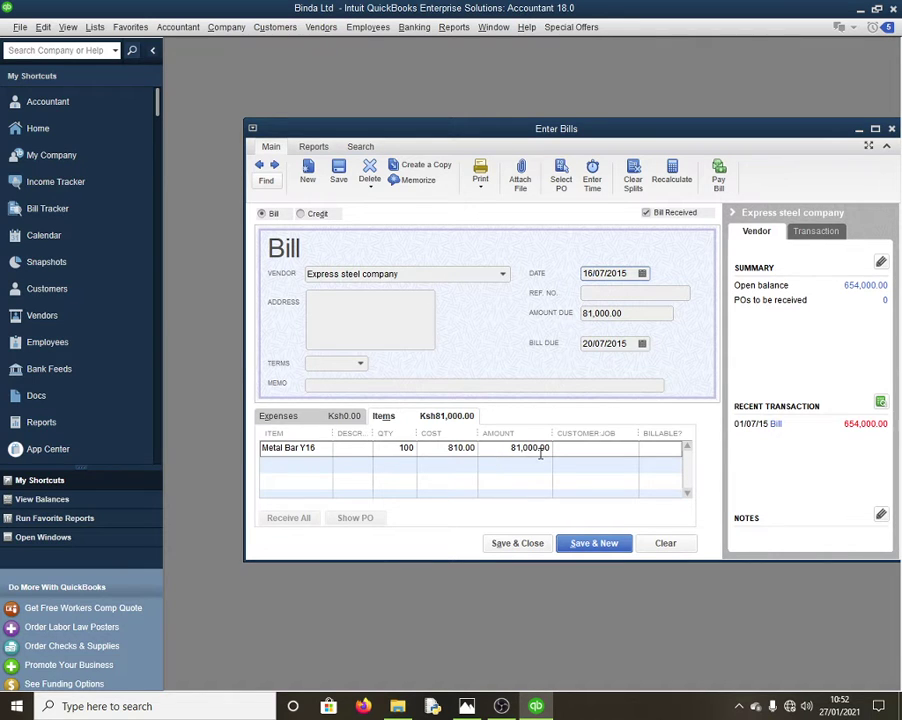
click(454, 448)
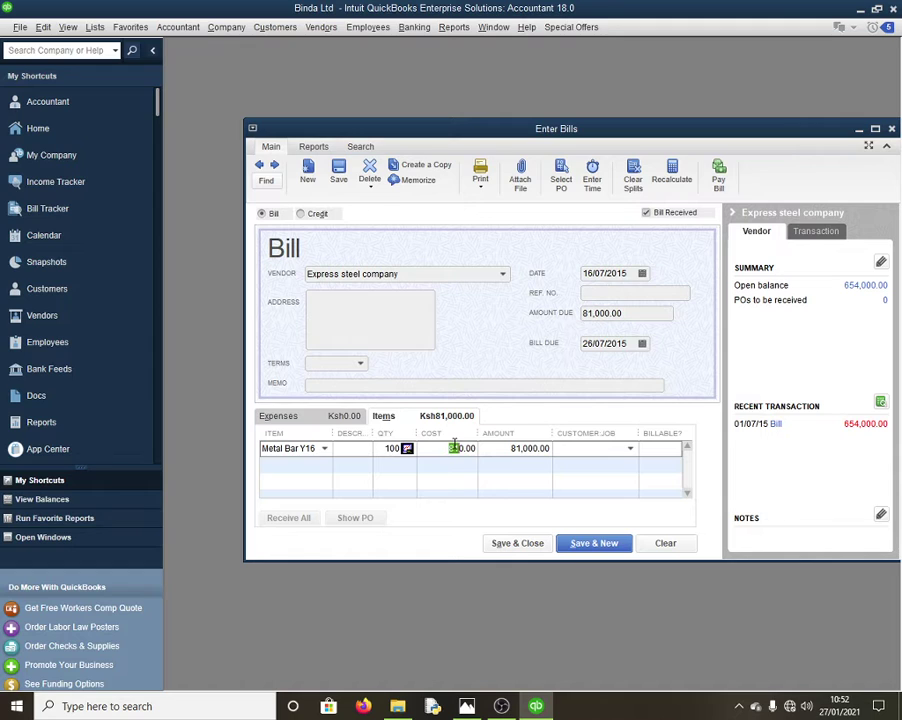
click(461, 448)
key(BackSpace)
text(0)
Save the bill and start a new one, leaving the Metal Bar Y16 item record's cost unchanged and accepting the past transaction date
click(590, 550)
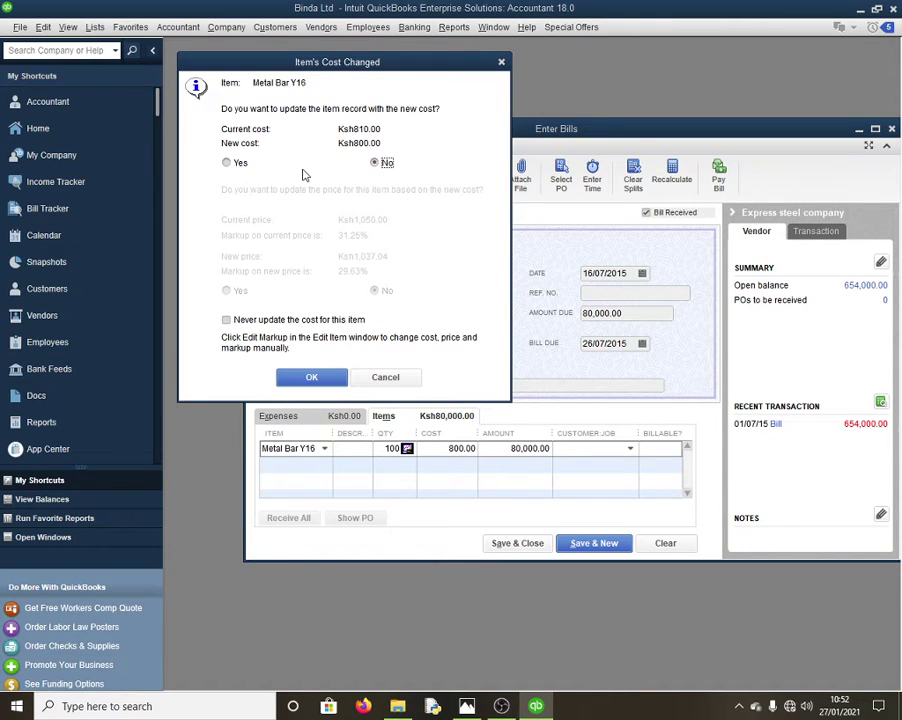
click(313, 379)
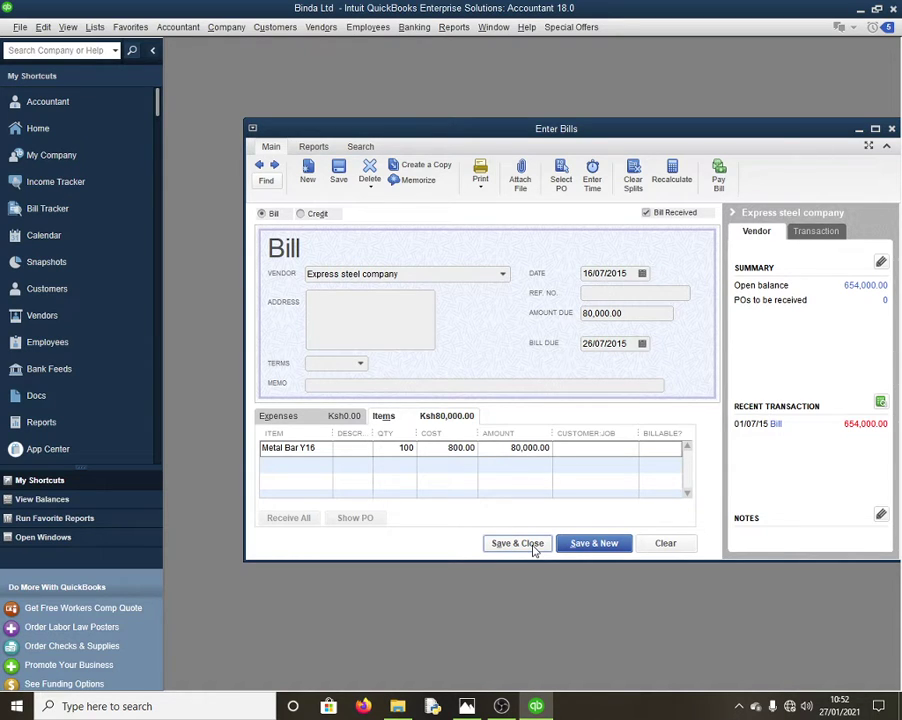
click(597, 546)
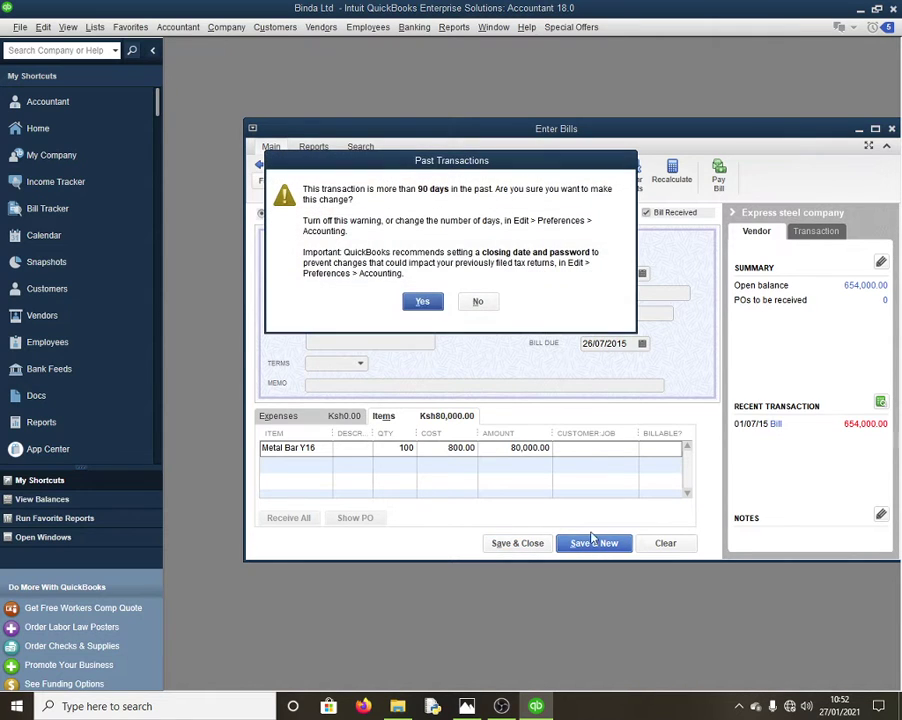
click(423, 302)
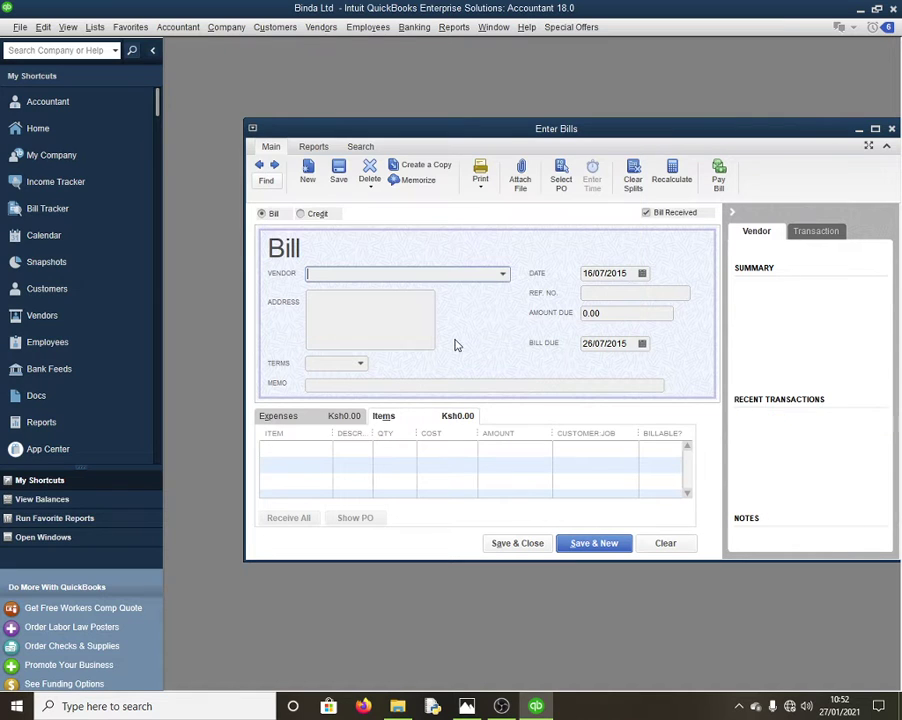
Choose Toroka Cement as the new bill's vendor and close its open purchase orders list without receiving any
click(503, 274)
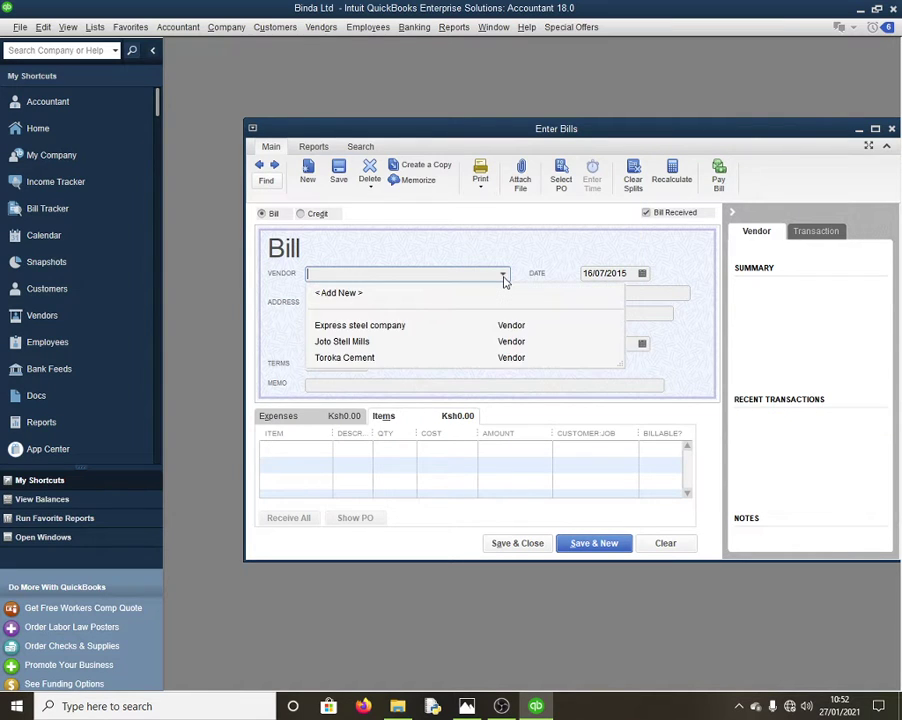
click(358, 360)
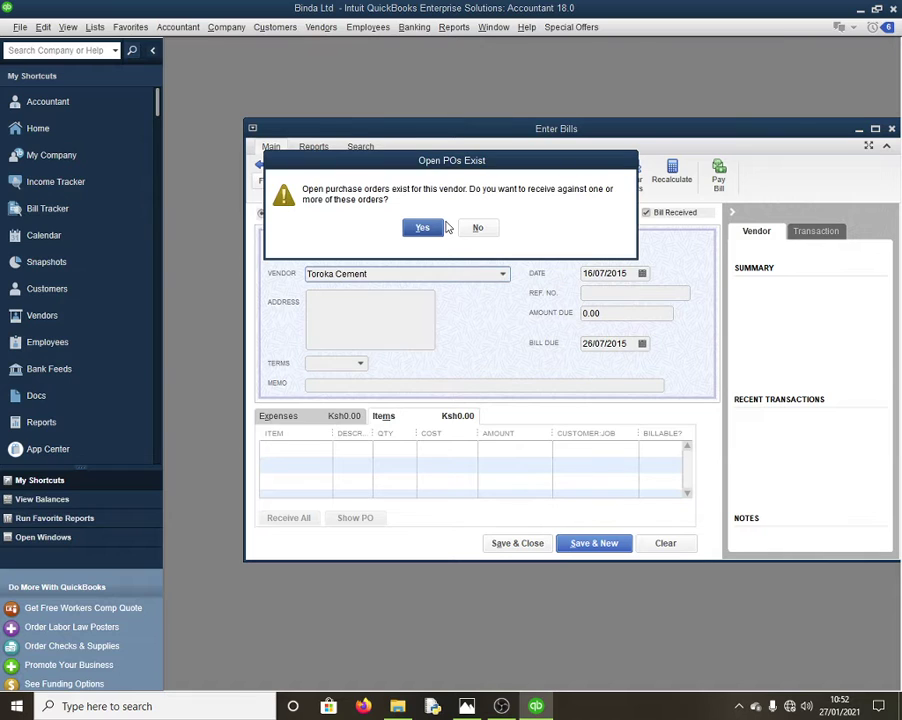
click(443, 227)
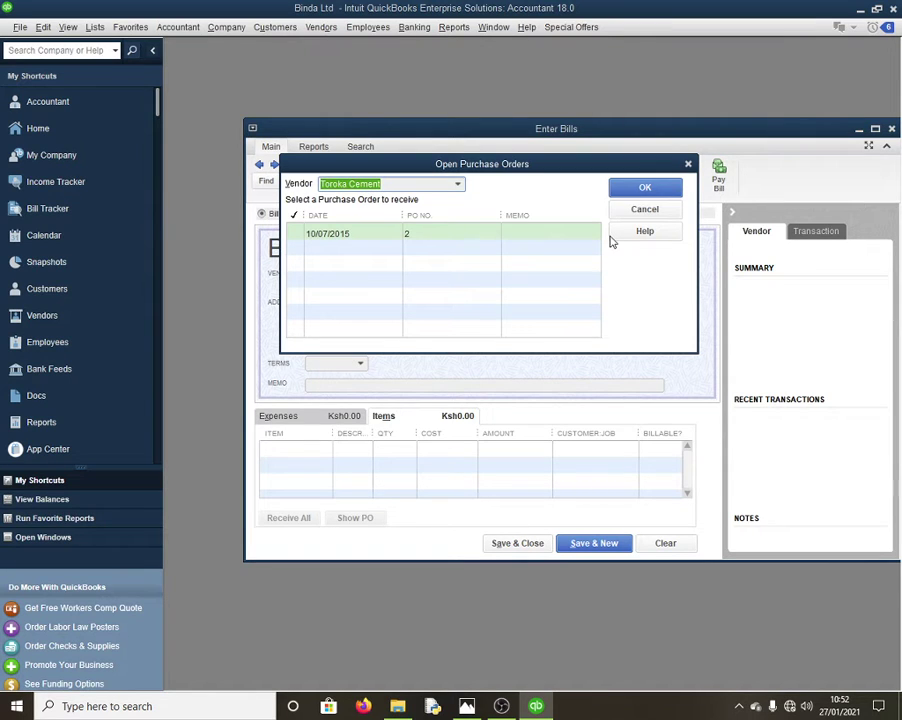
click(687, 164)
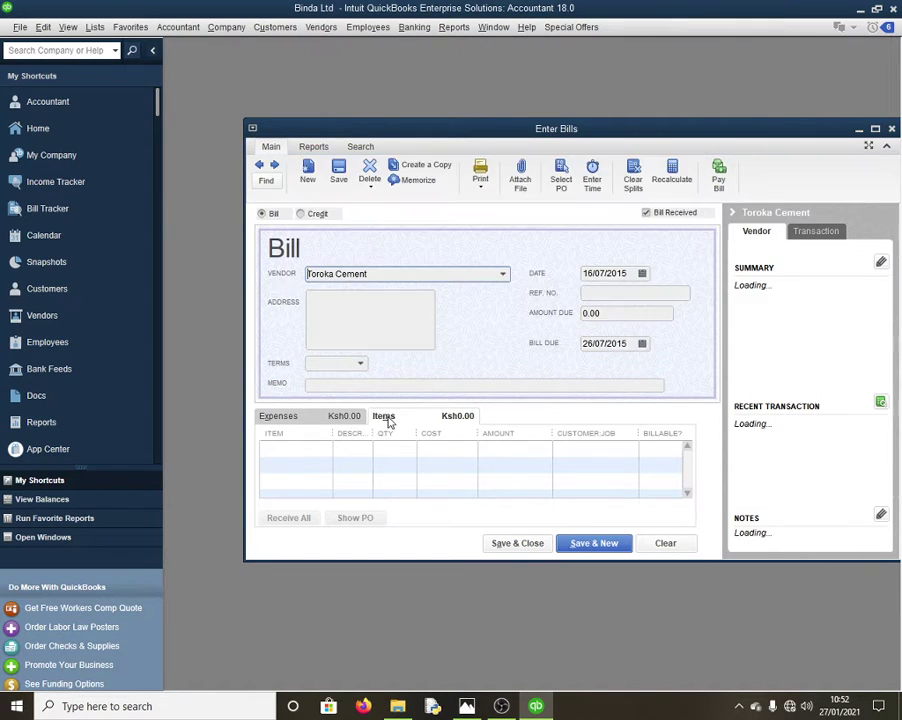
Add Cement to the bill with a quantity of 100 and a cost of 500, following the July 16 entry in the task sheet
click(324, 452)
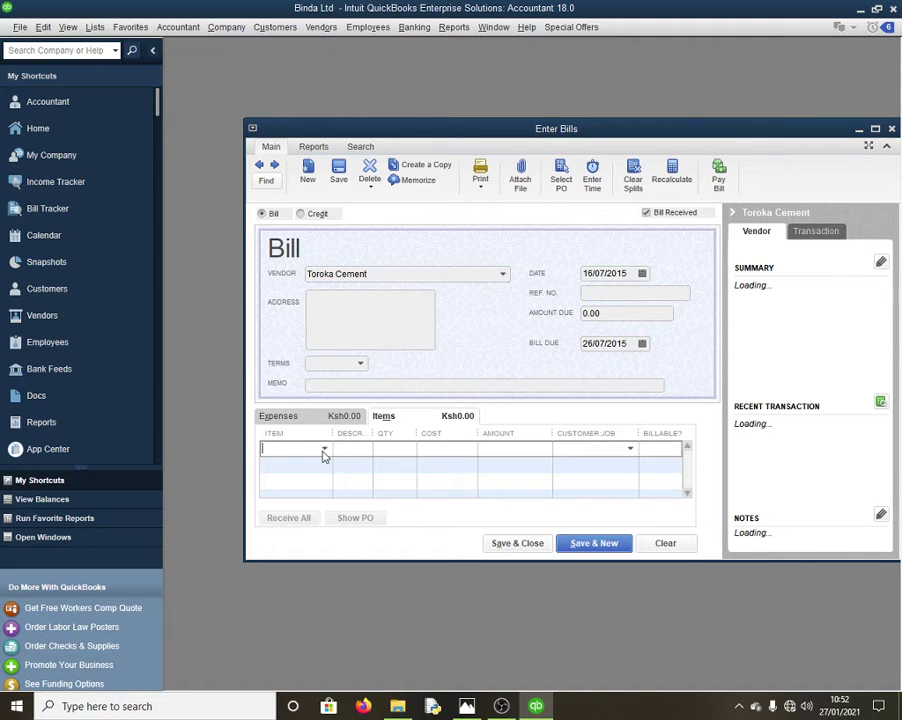
click(324, 450)
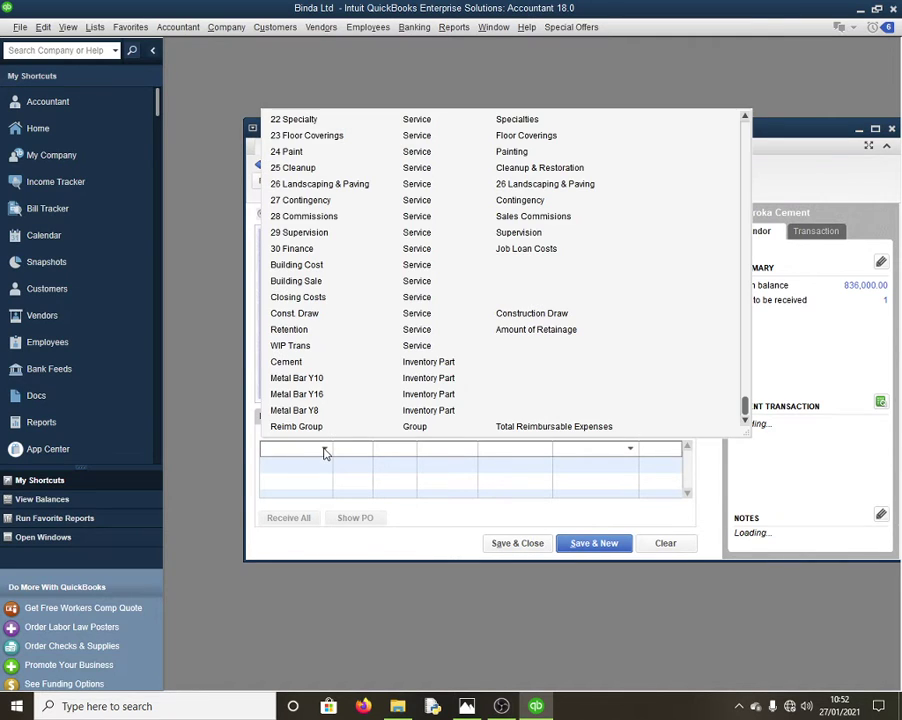
click(296, 366)
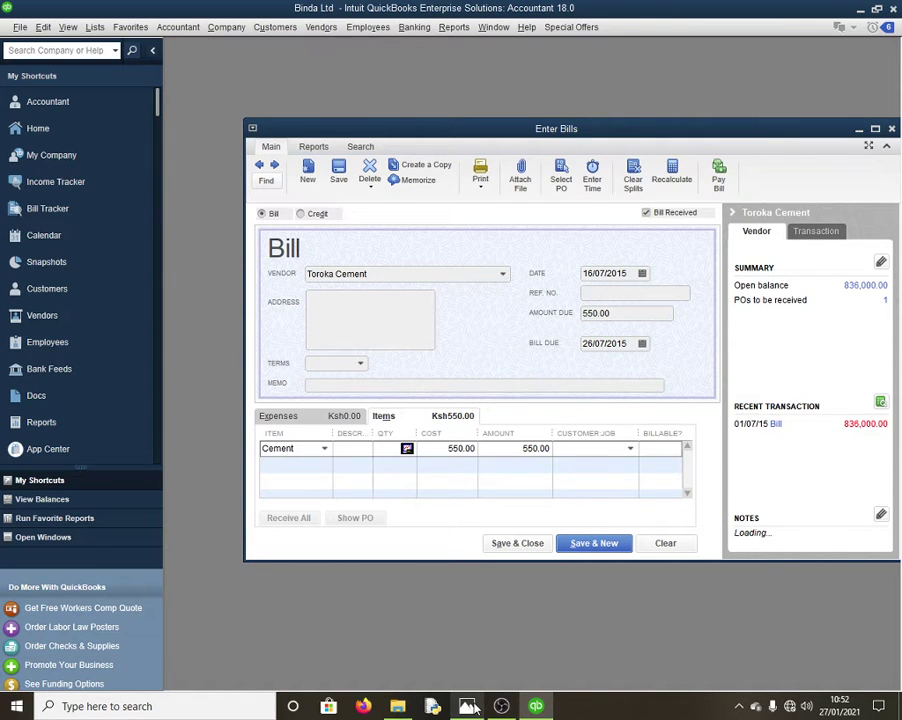
click(469, 706)
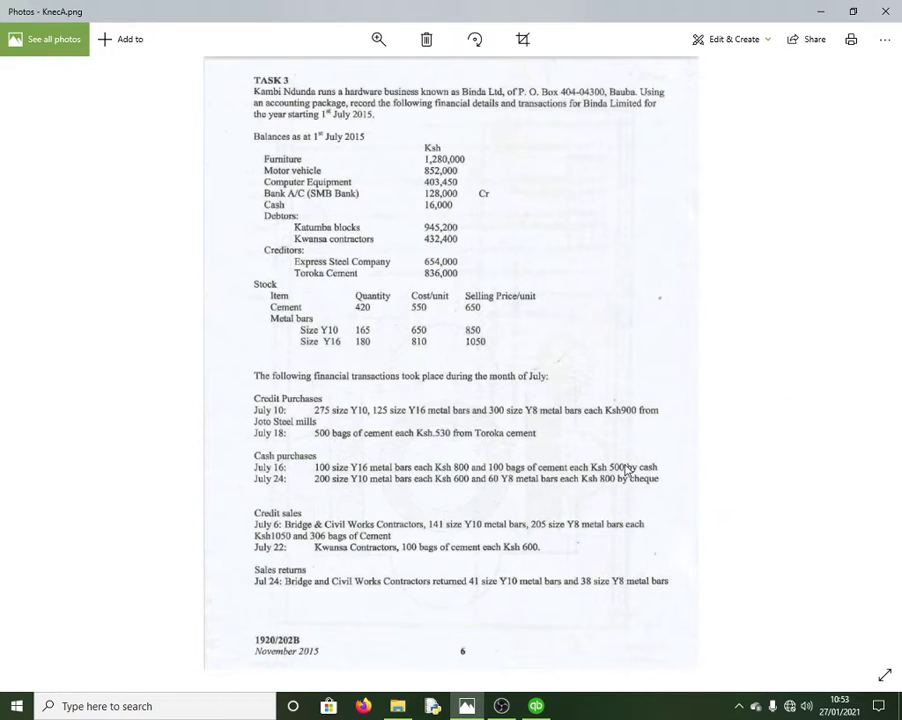
key(alt+Tab)
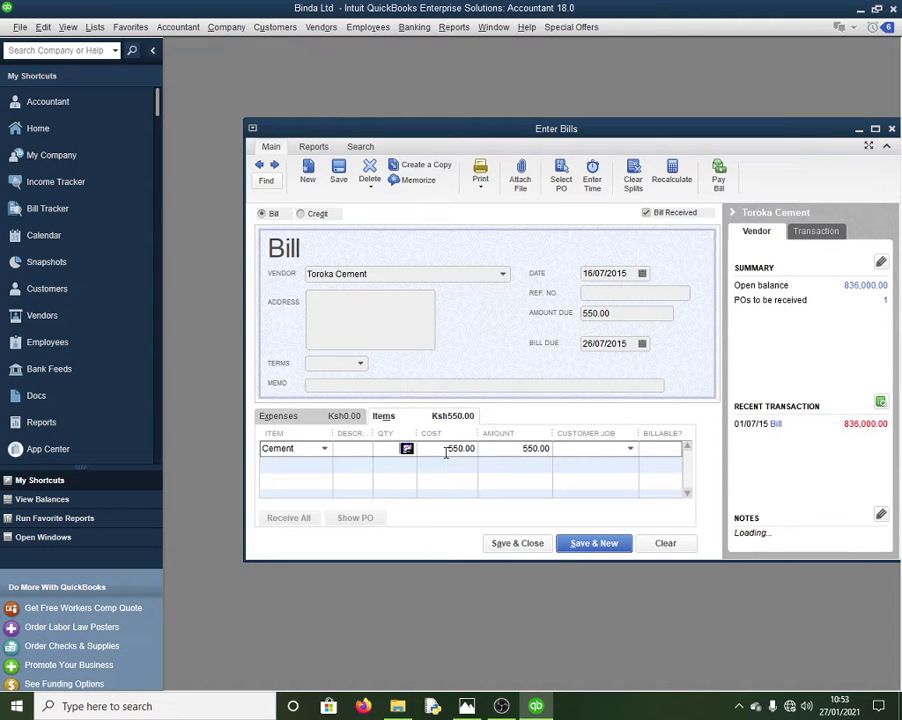
text(100)
click(455, 450)
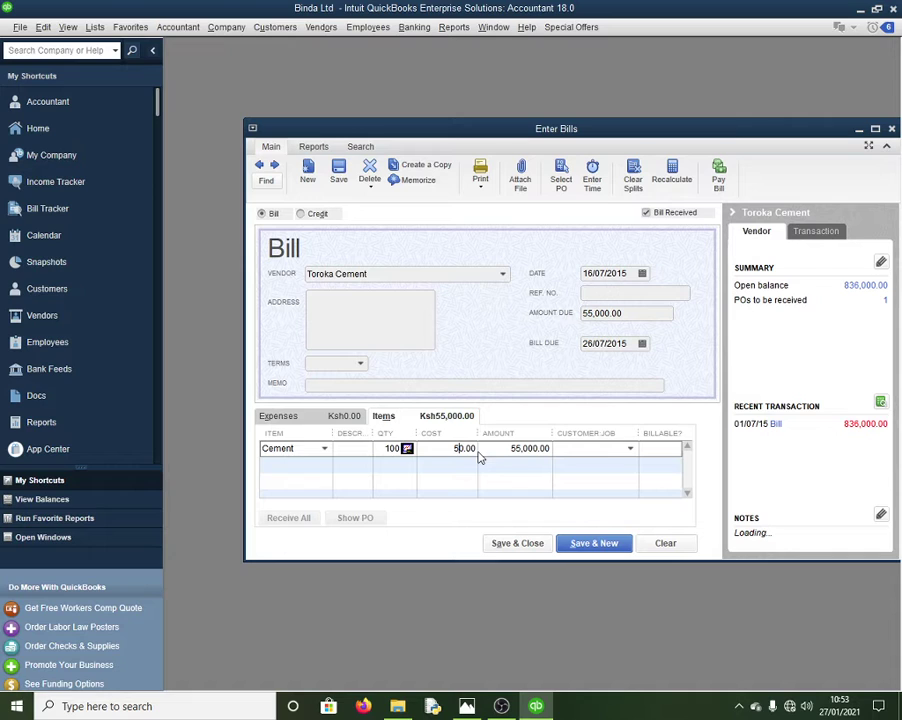
text(0)
Save the Toroka Cement bill, leaving the Cement item record's cost unchanged and accepting the past transaction date
click(517, 543)
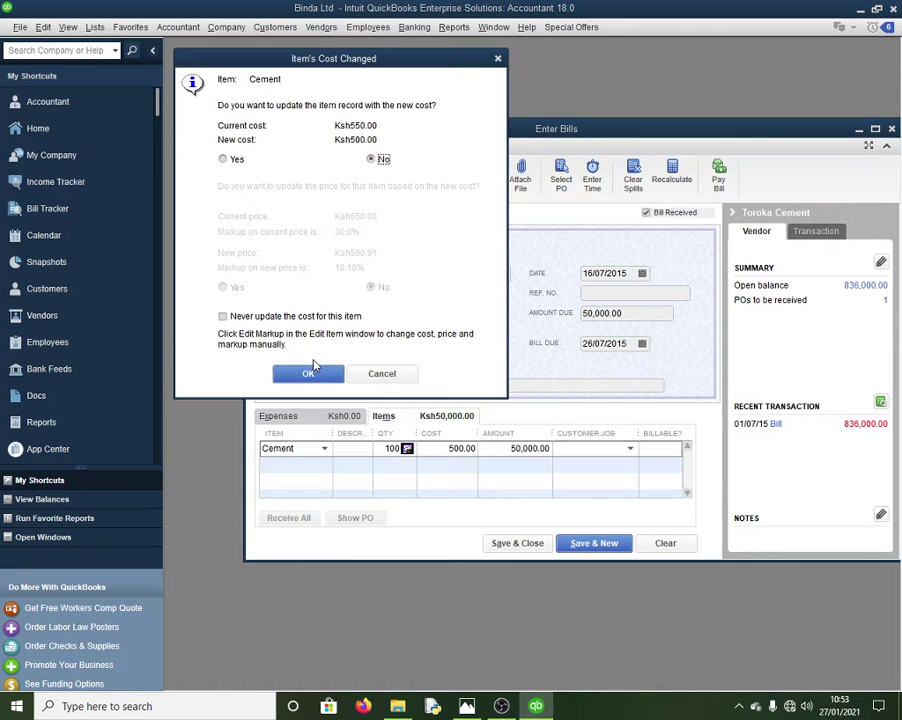
click(312, 369)
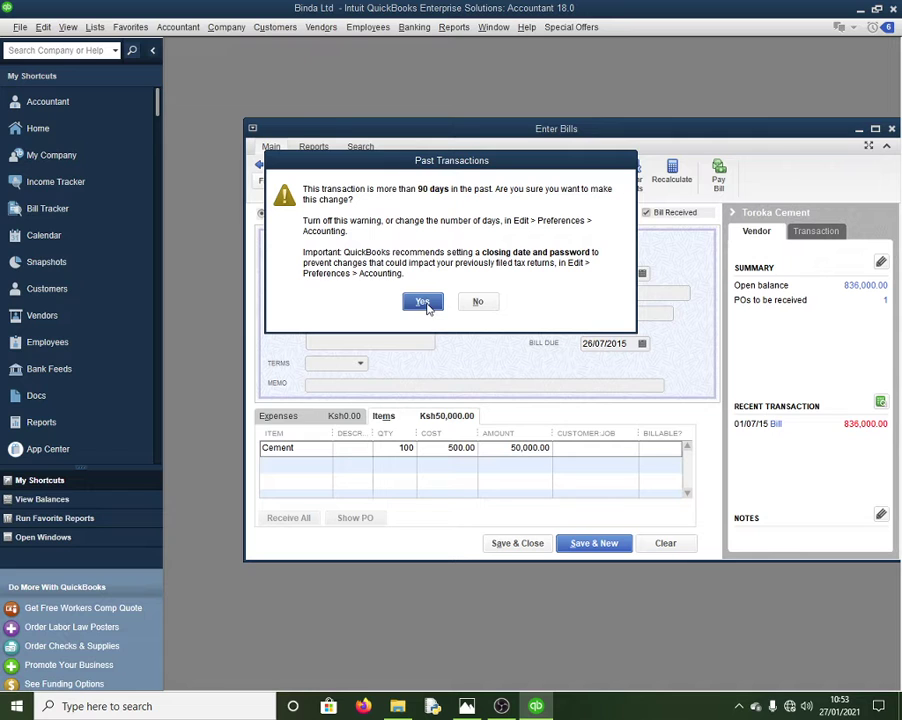
click(424, 303)
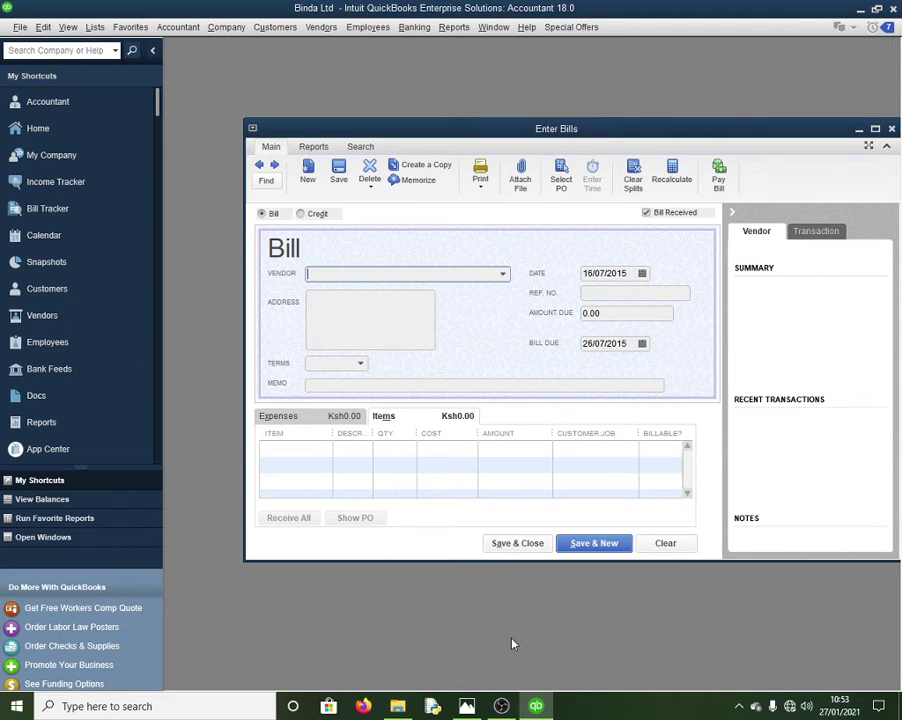
Check the July 24 purchase in the task sheet, date the new bill 24/07/2015 and choose Express steel company as vendor
key(alt+Tab)
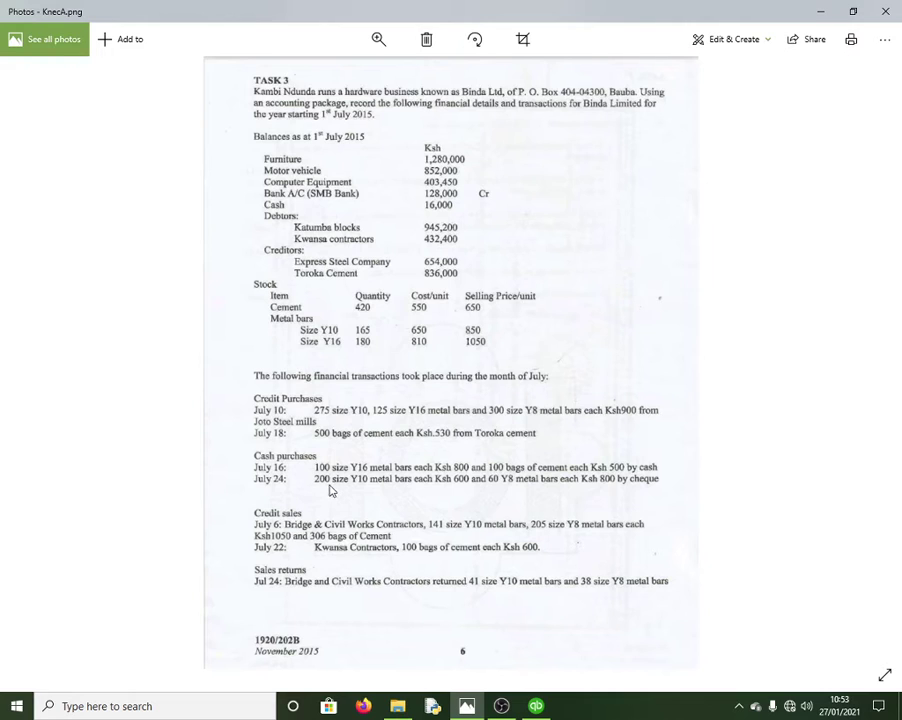
click(540, 708)
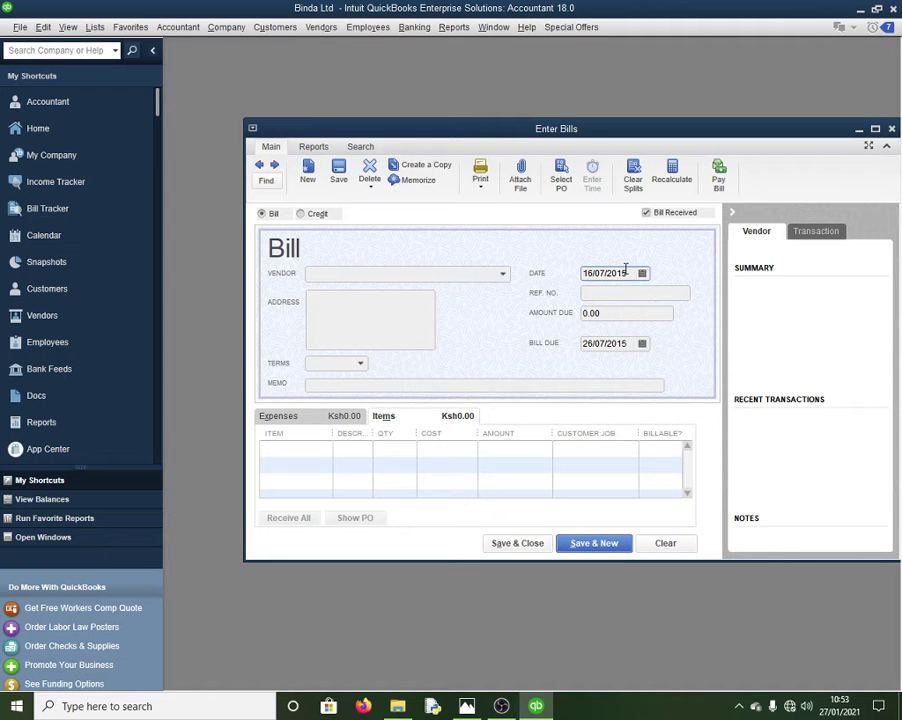
click(622, 271)
text(24)
click(501, 274)
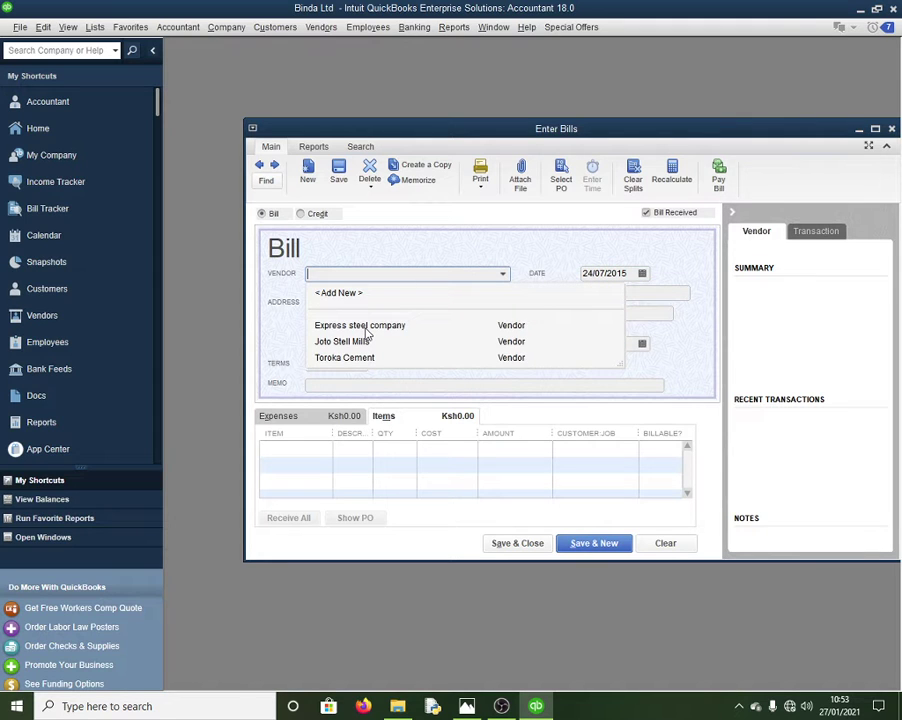
click(360, 325)
Add Metal Bar Y10 to the bill with quantity 200 and cost 600, and save it without updating the item record's cost
click(325, 448)
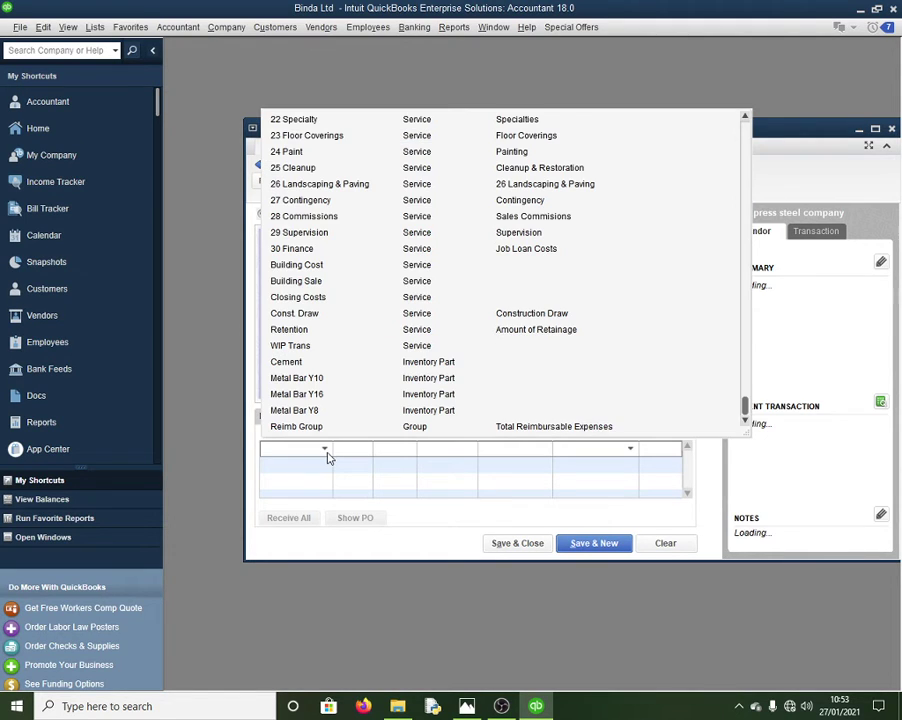
click(328, 386)
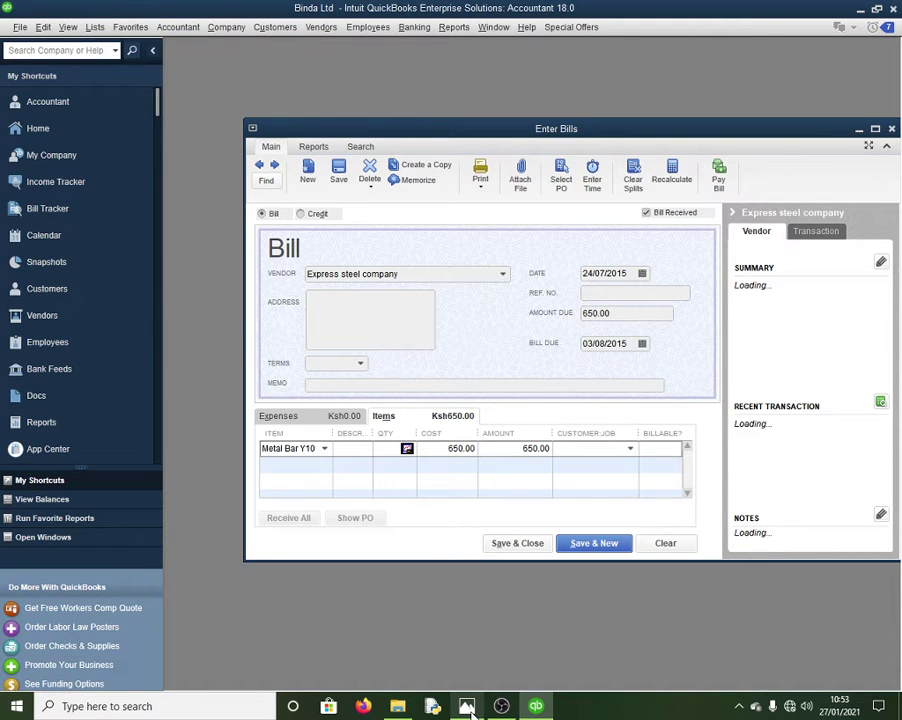
click(467, 706)
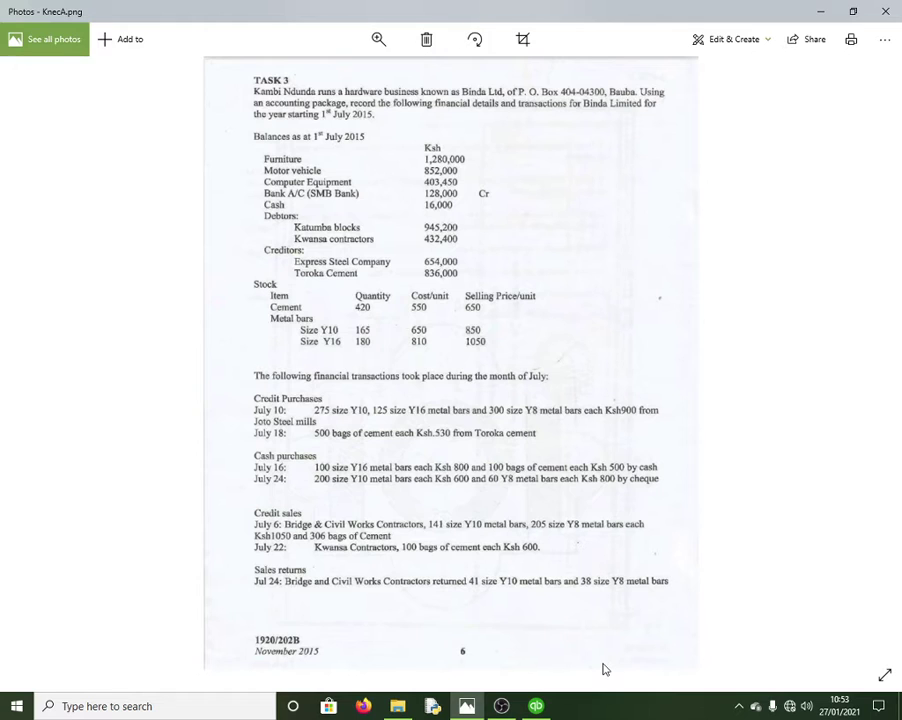
click(537, 708)
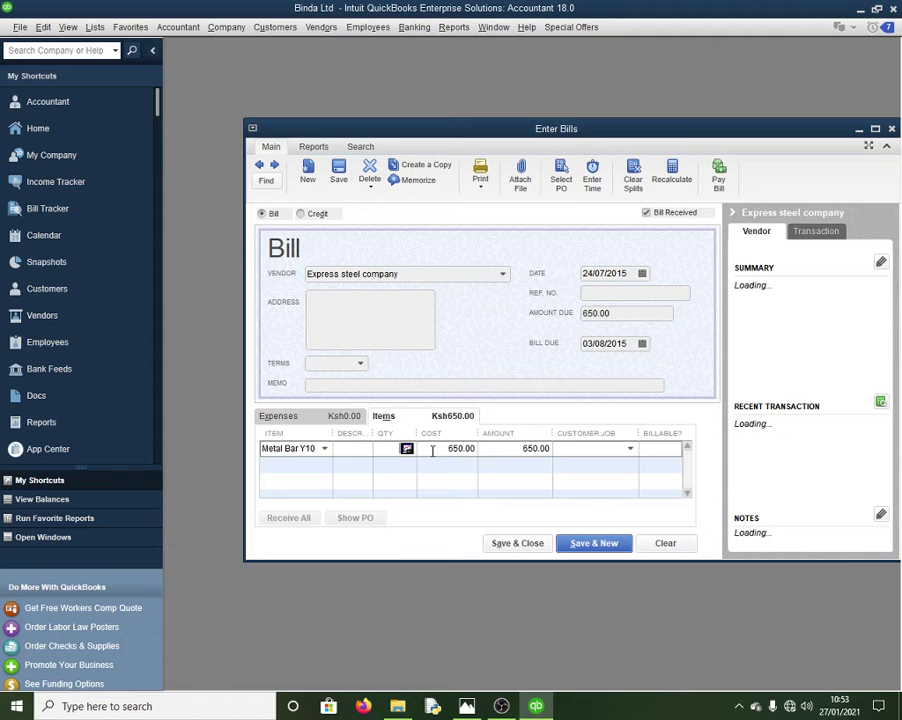
text(200)
key(Tab)
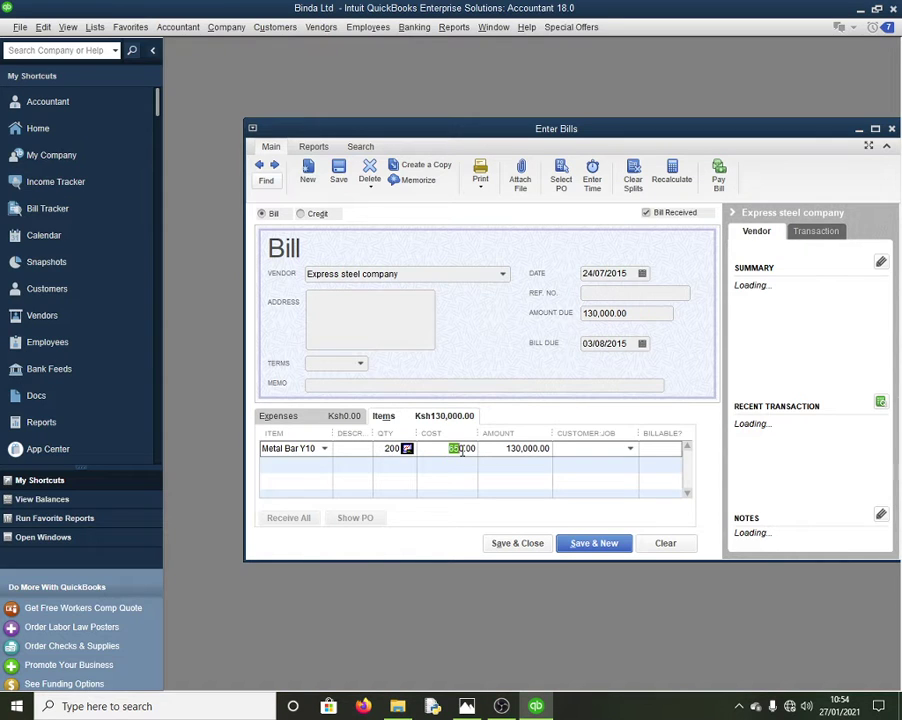
text(600.00)
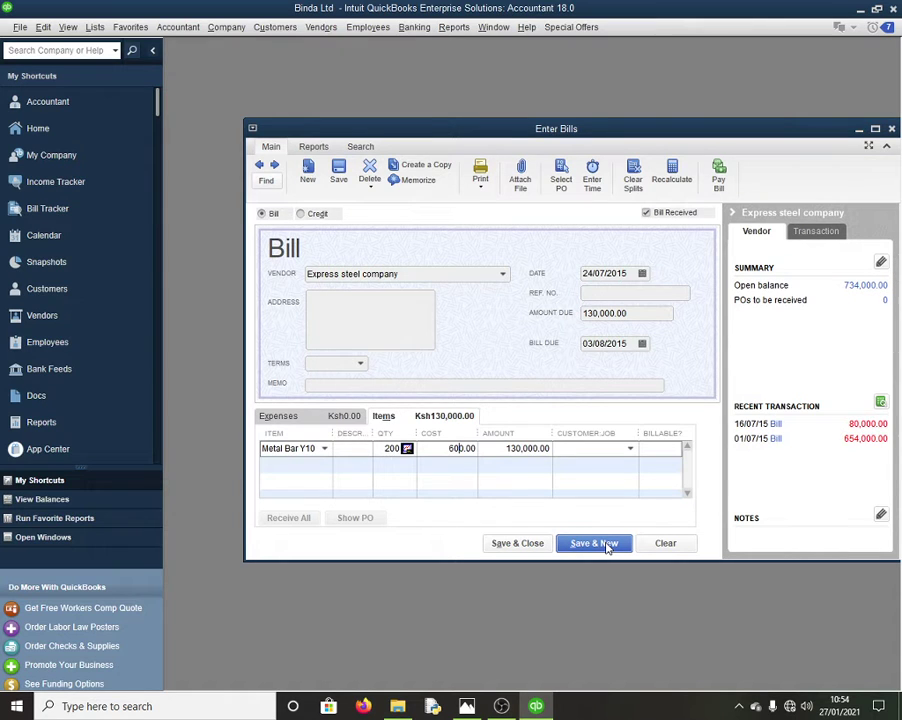
click(605, 545)
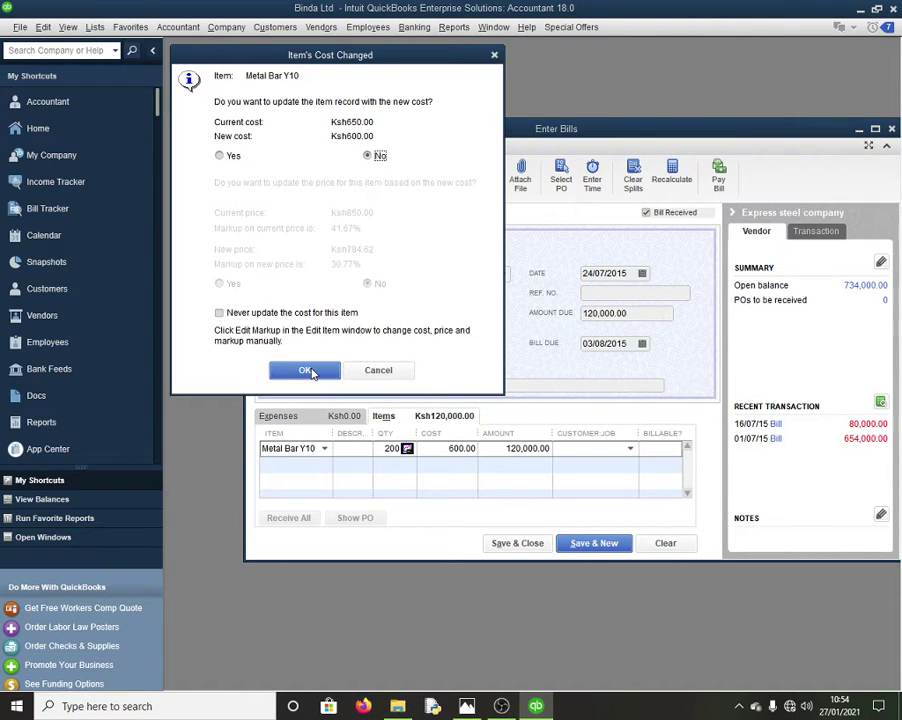
click(305, 371)
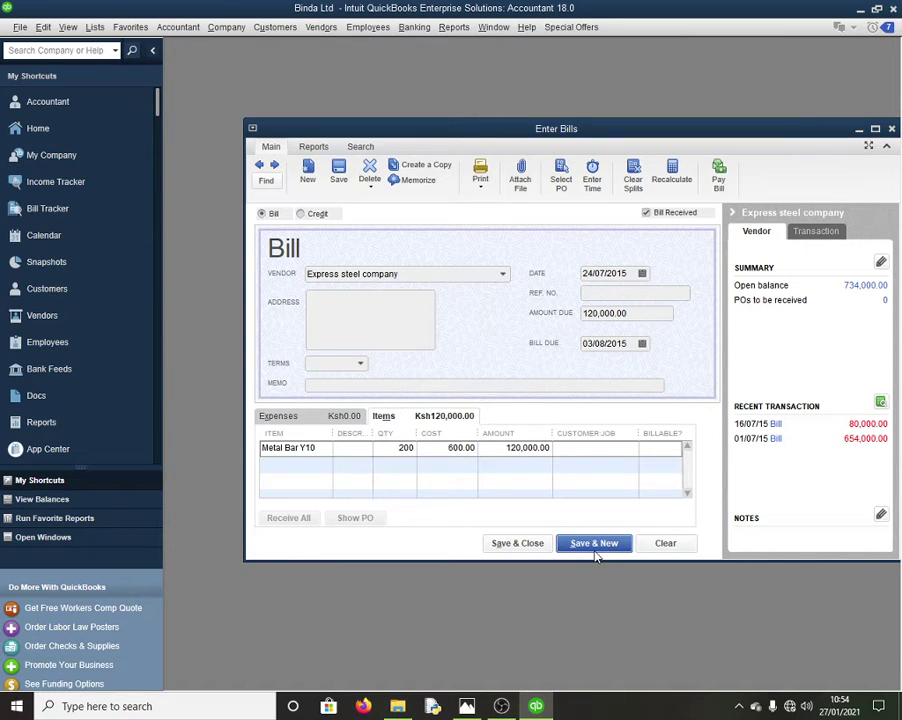
Record 60 Metal Bar Y8 at a cost of 800 on a second Express steel company bill and save it without updating the item cost
key(alt+Tab)
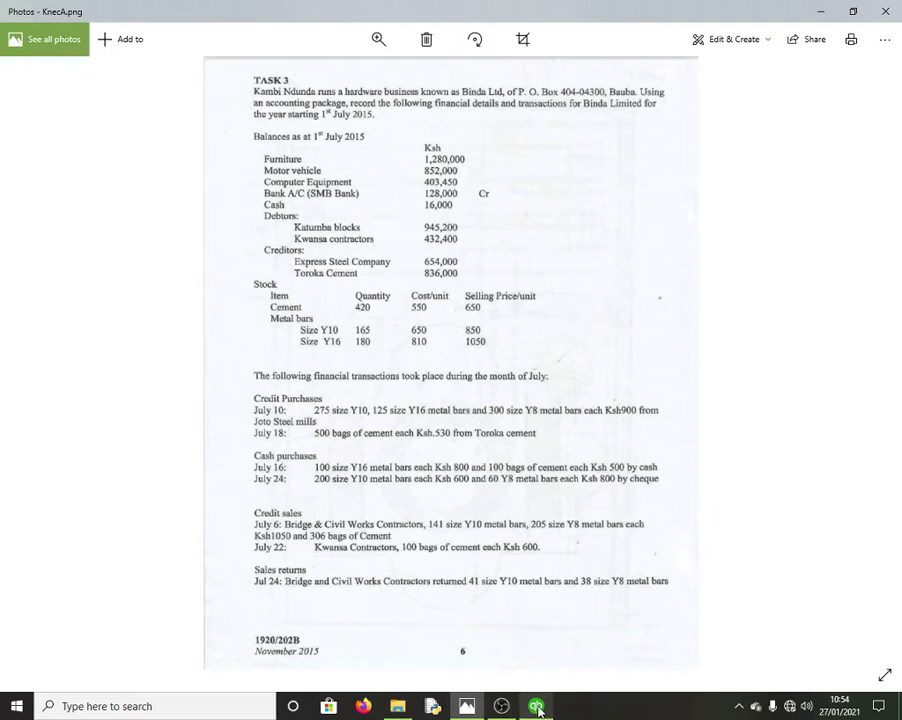
mouse_move(538, 709)
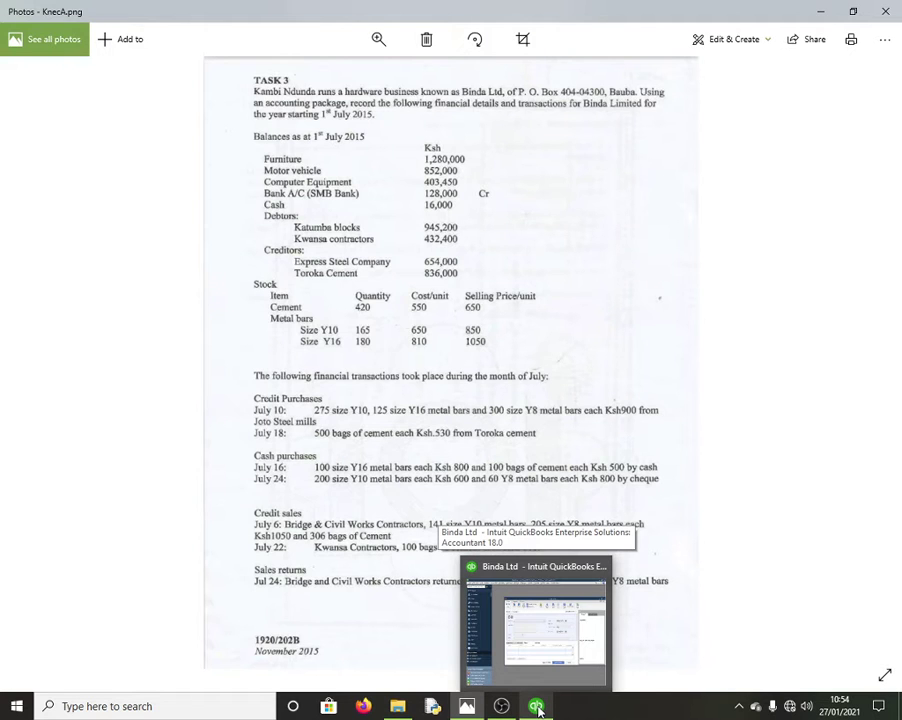
click(538, 709)
click(322, 448)
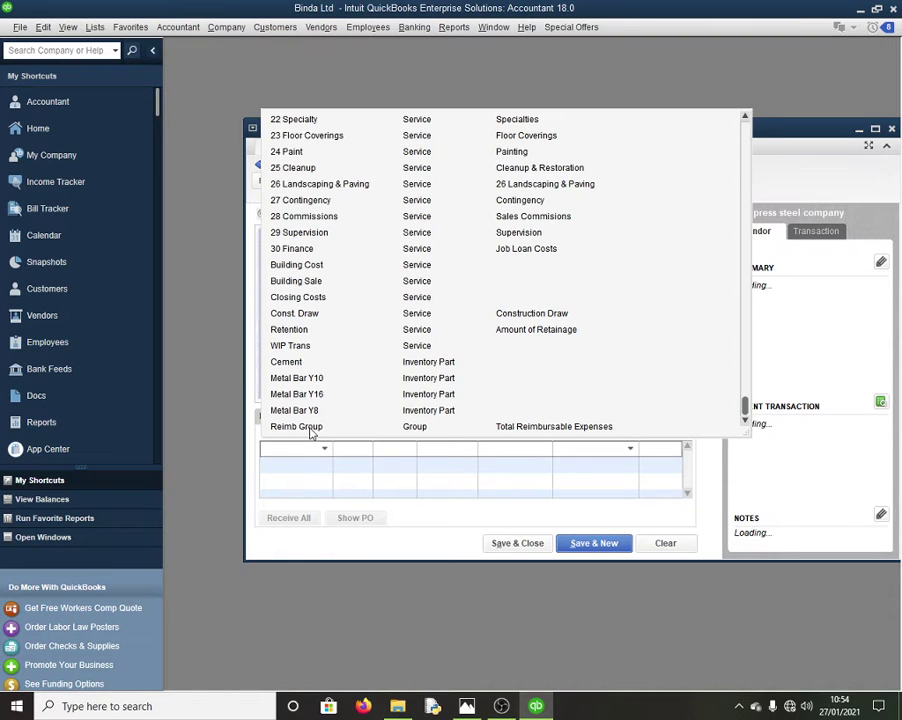
click(294, 410)
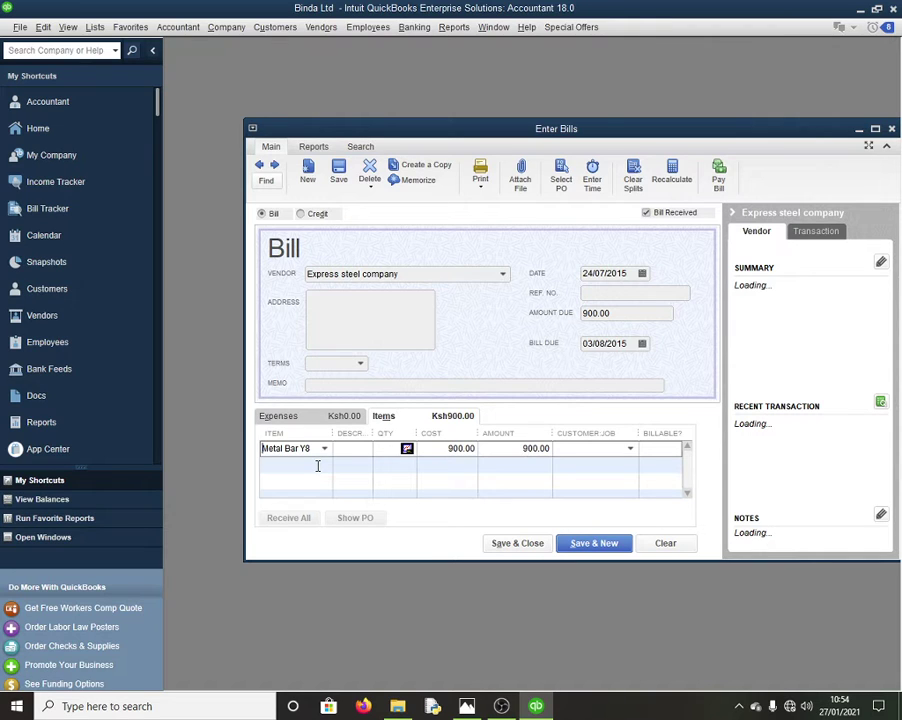
text(60)
key(alt+Tab)
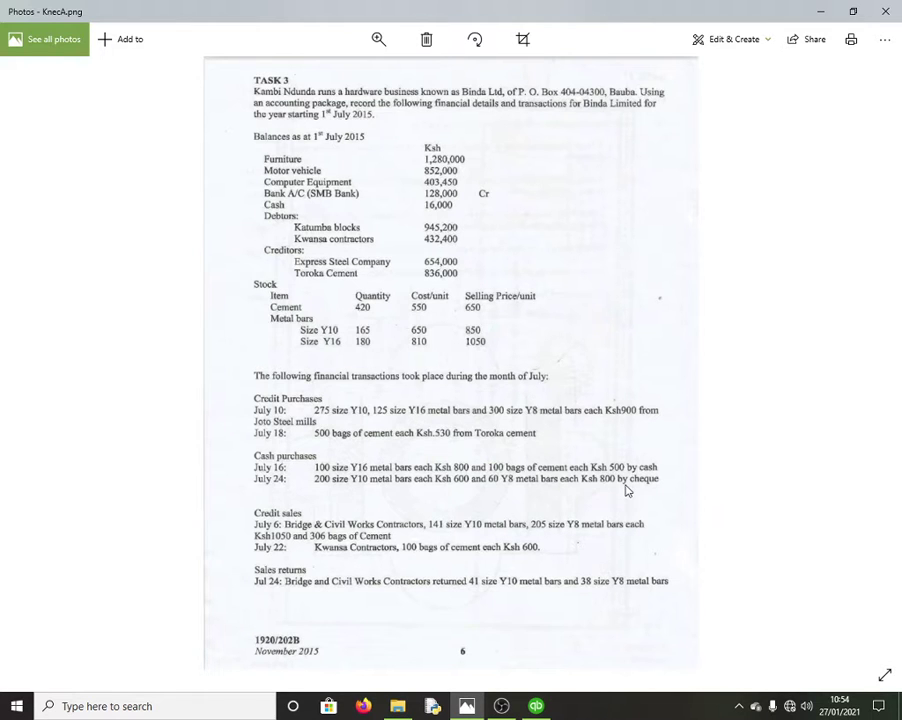
key(alt+Tab)
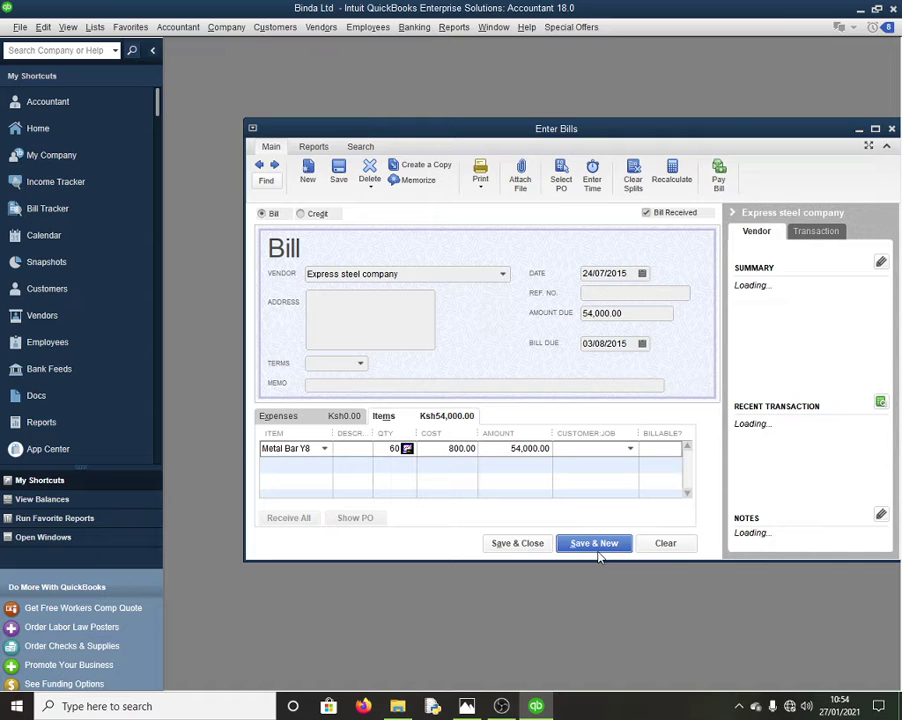
click(596, 549)
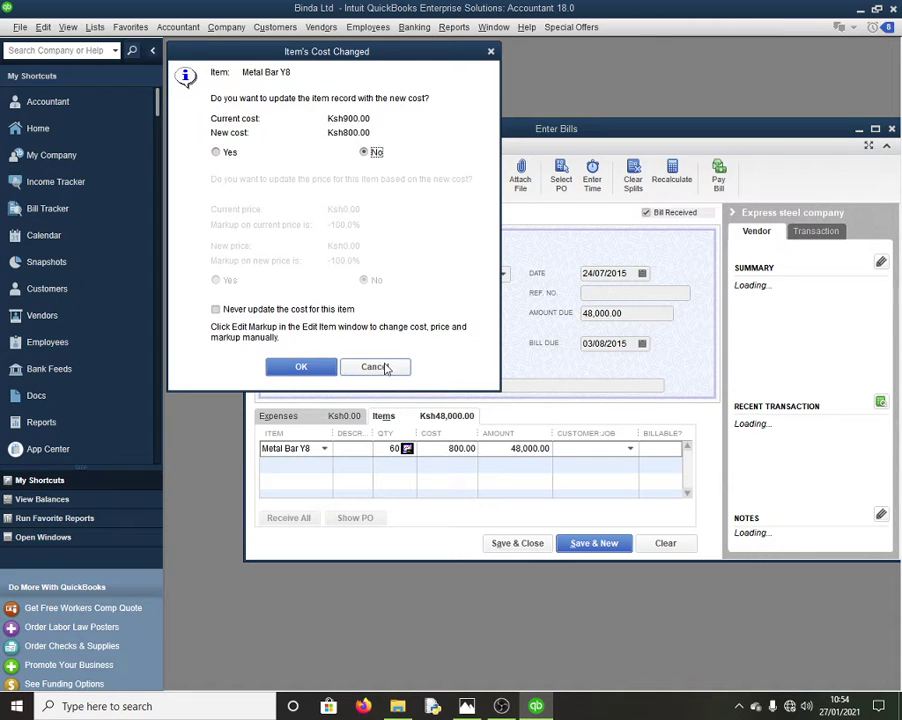
click(384, 367)
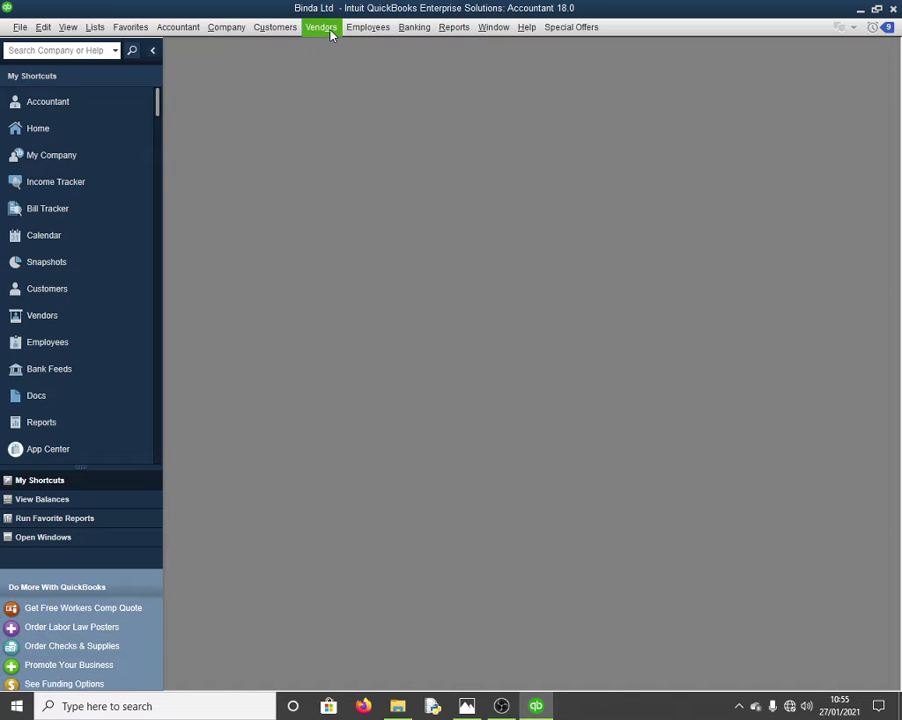
Check the cash purchases in the task sheet and open the window for paying vendor bills
mouse_move(472, 712)
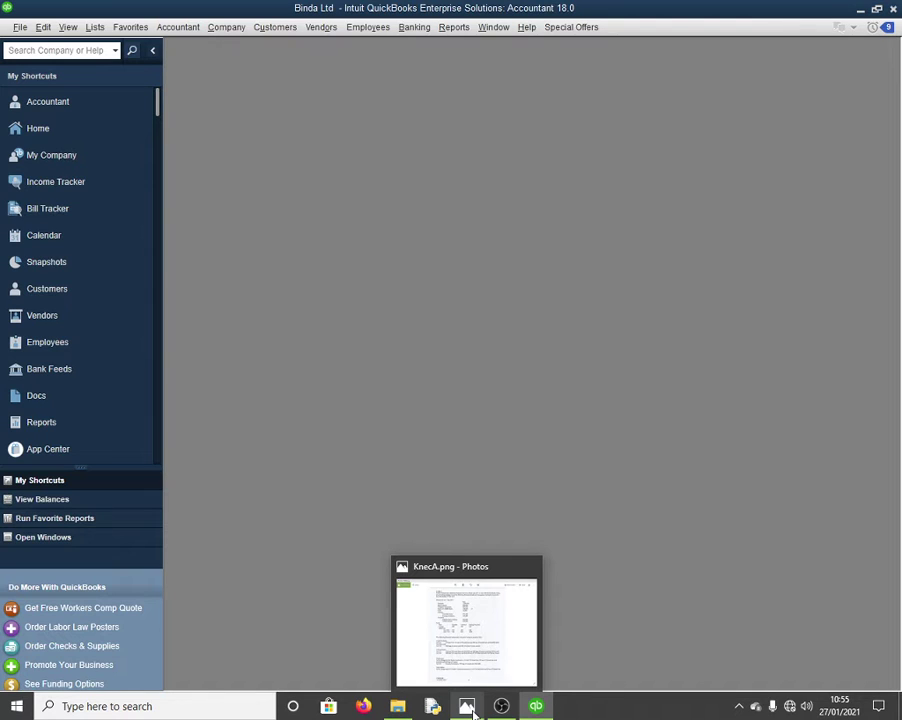
mouse_move(536, 712)
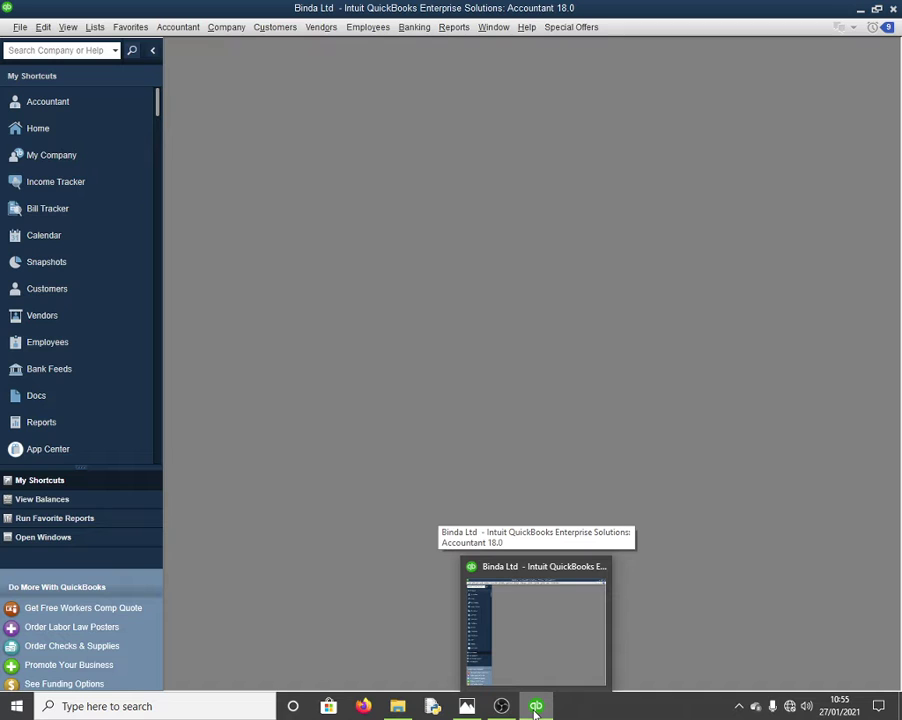
click(536, 708)
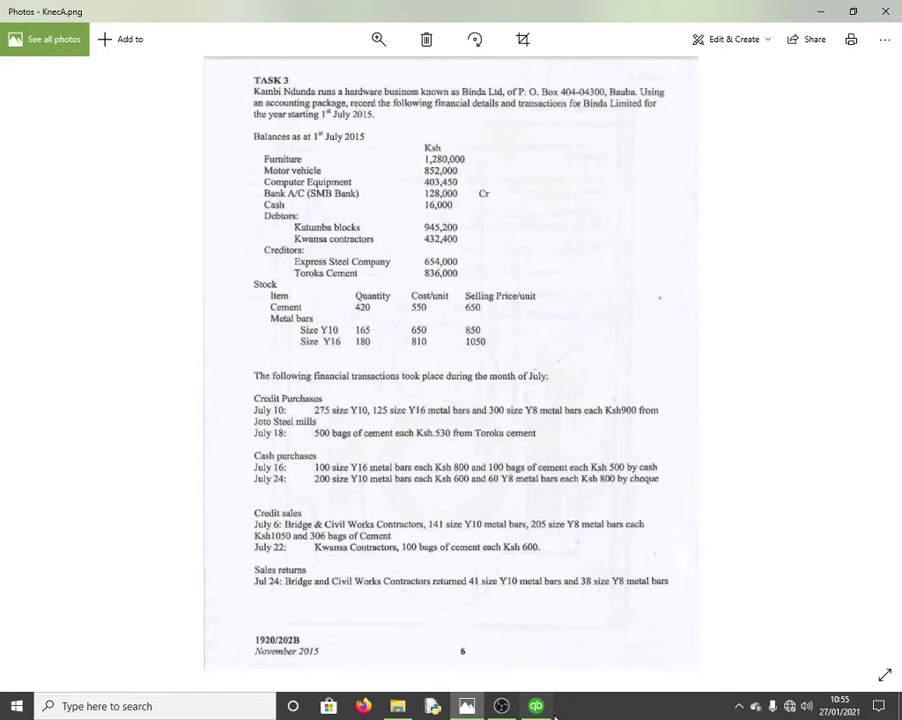
click(536, 708)
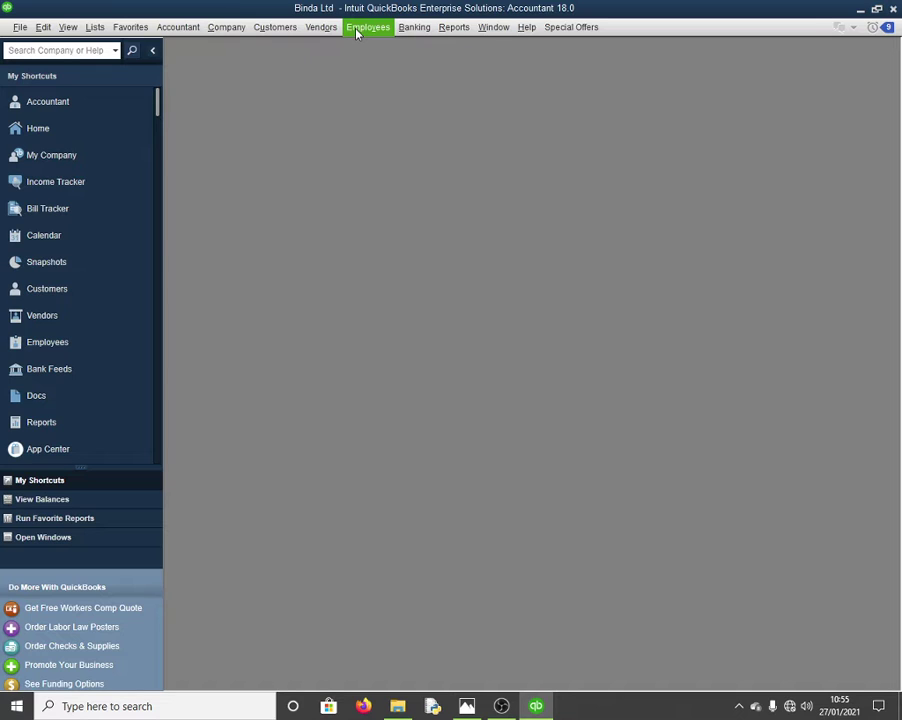
click(321, 27)
click(342, 145)
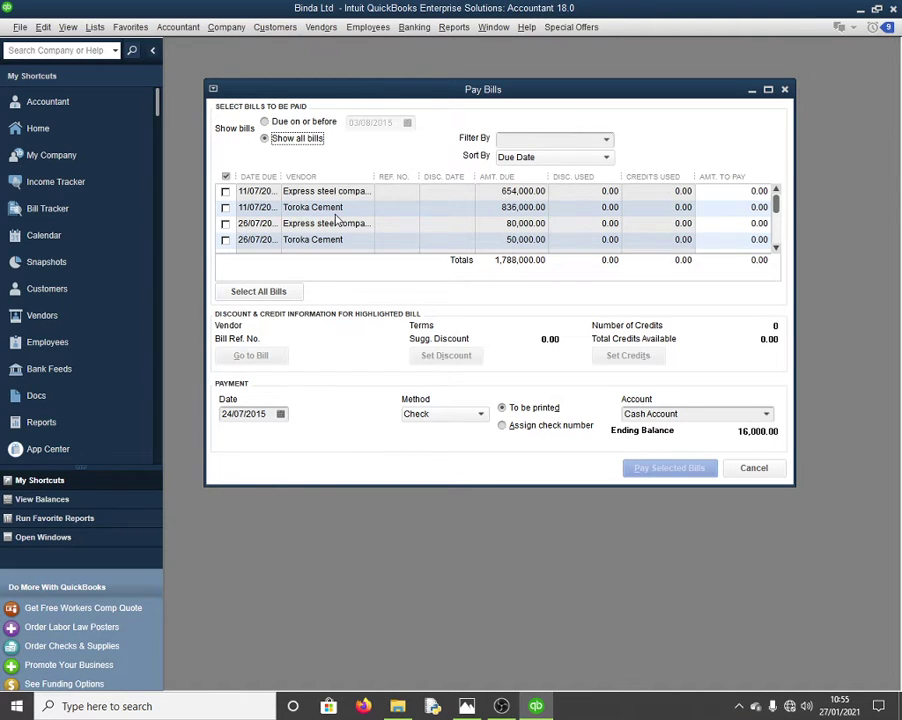
Review the due dates, vendors and amounts of all open bills against the cash purchases in the task sheet
click(776, 248)
click(776, 248)
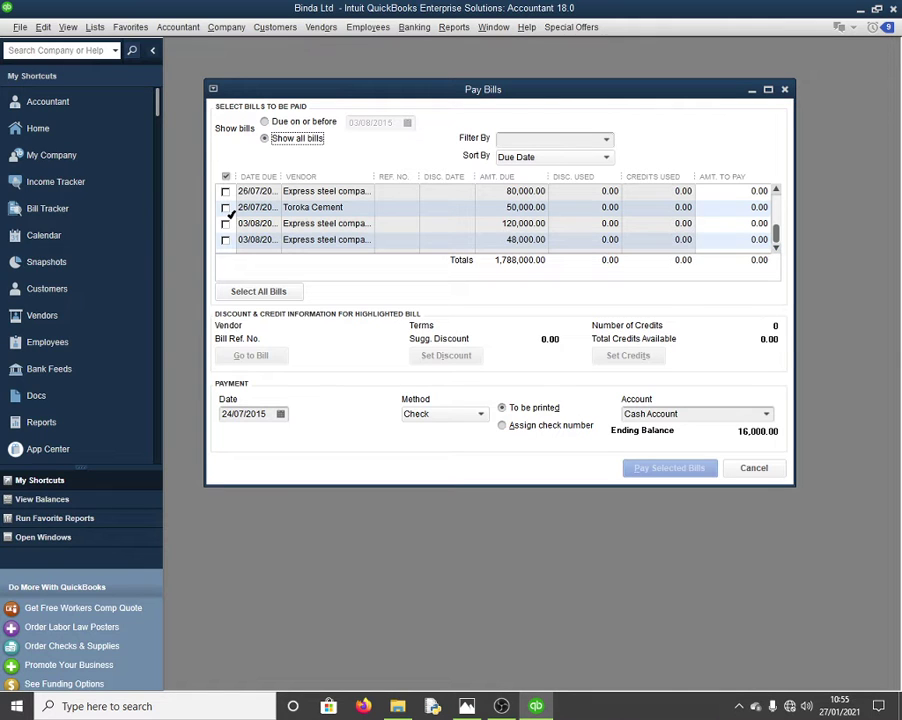
key(alt+Tab)
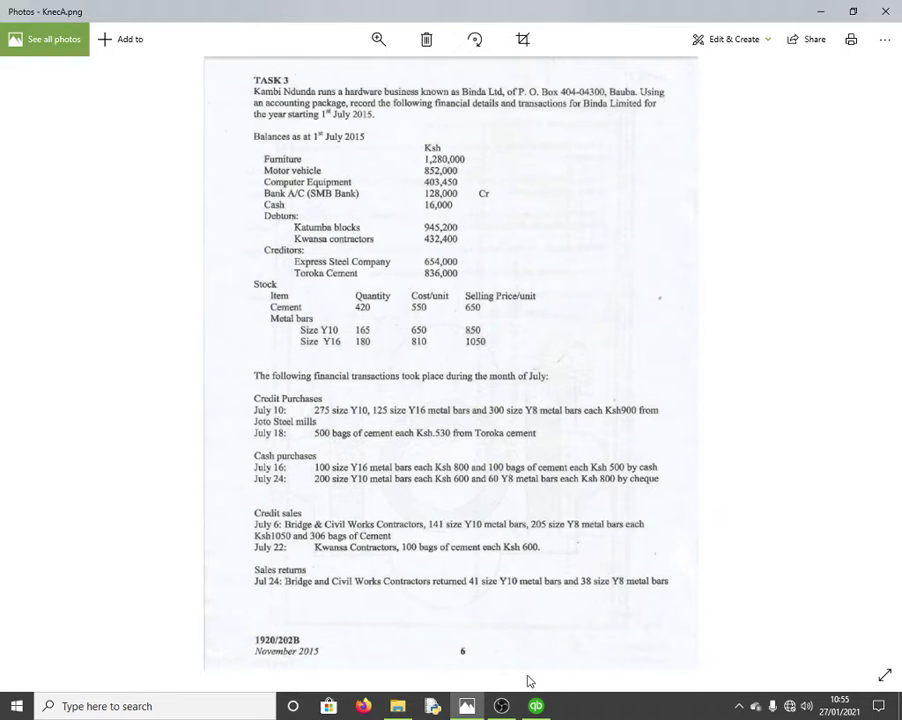
click(536, 706)
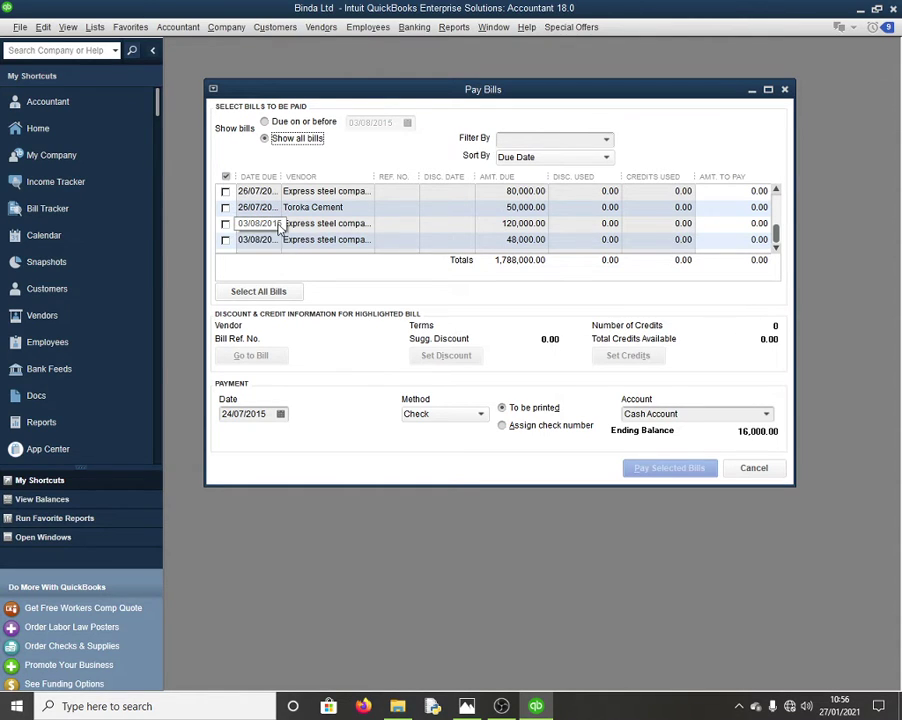
click(776, 191)
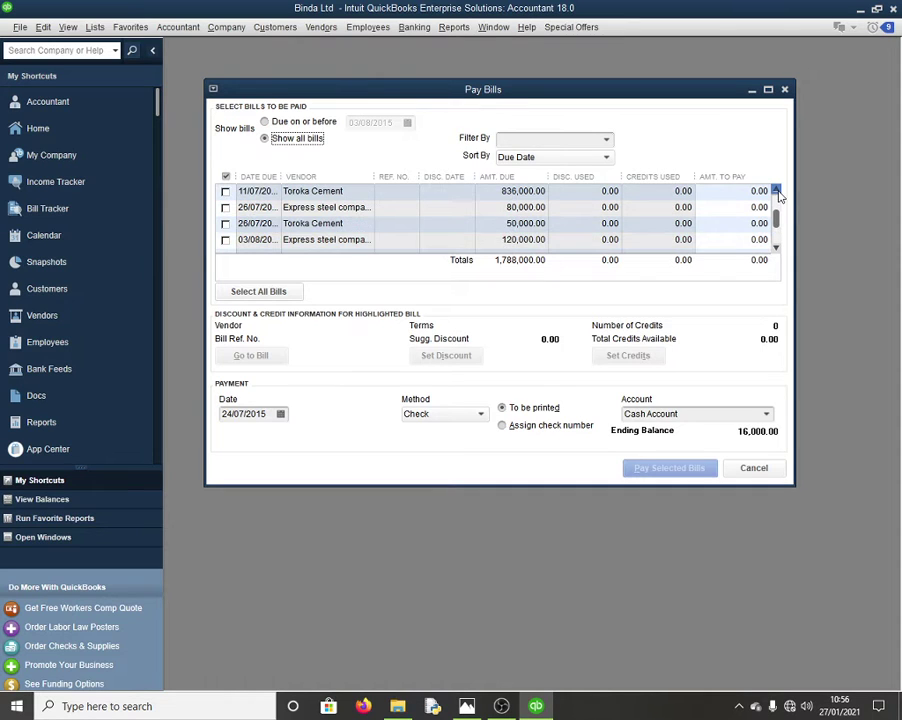
click(777, 192)
click(776, 247)
click(776, 247)
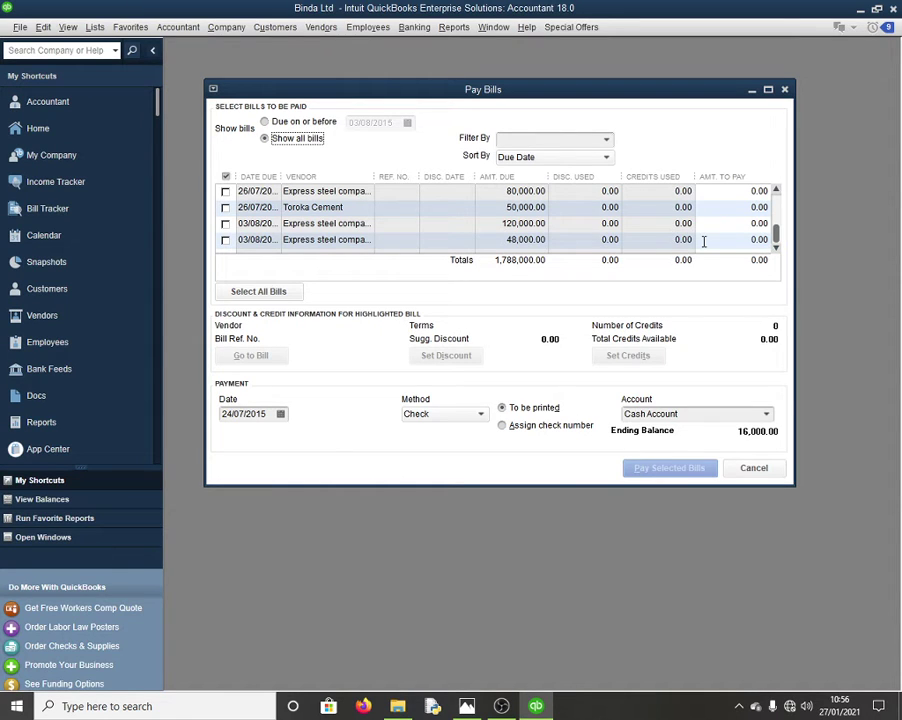
drag(776, 234, 775, 202)
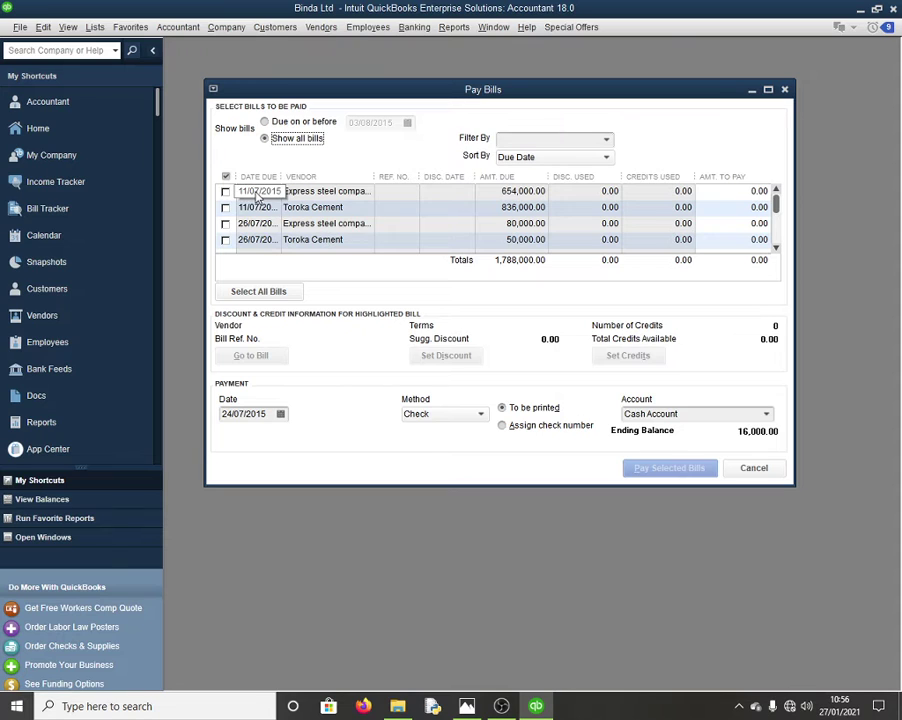
Select for payment the 50,000.00 Toroka Cement bill and the 80,000.00, 120,000.00 and 48,000.00 Express steel company bills
click(225, 224)
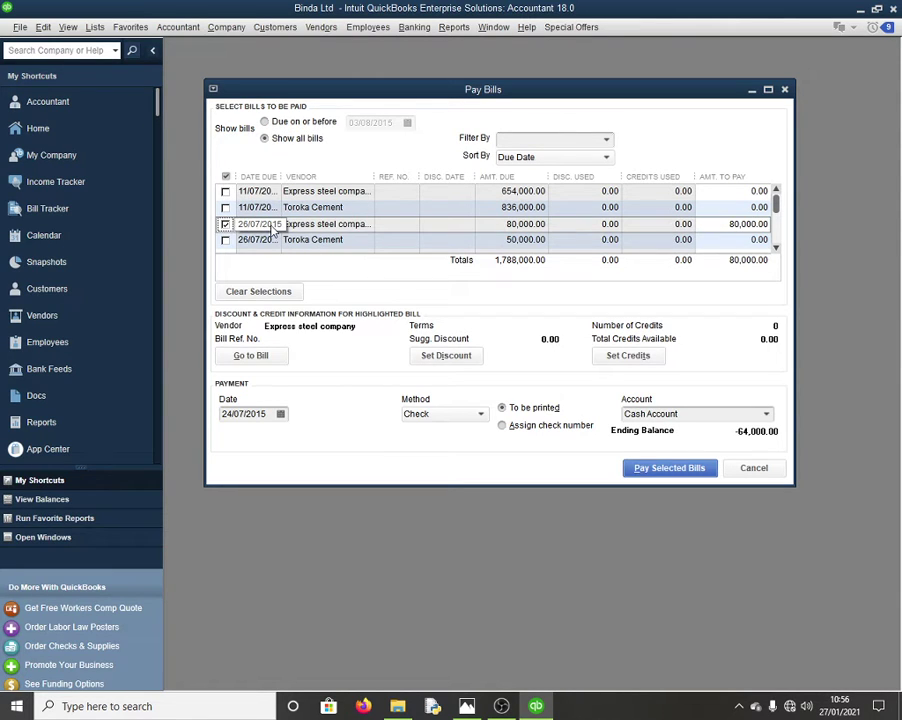
click(225, 240)
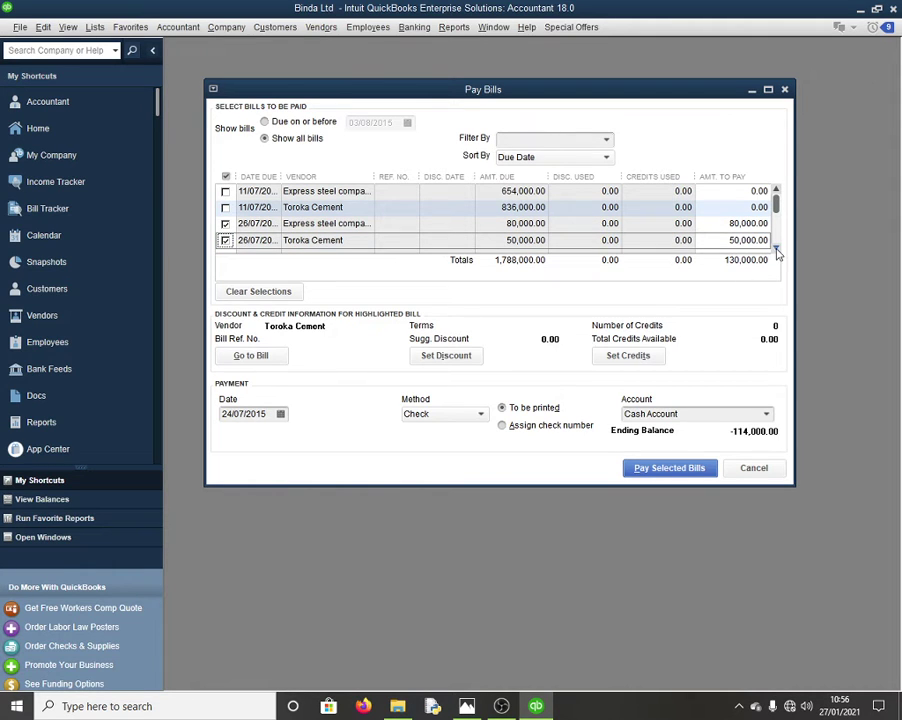
click(776, 249)
click(776, 249)
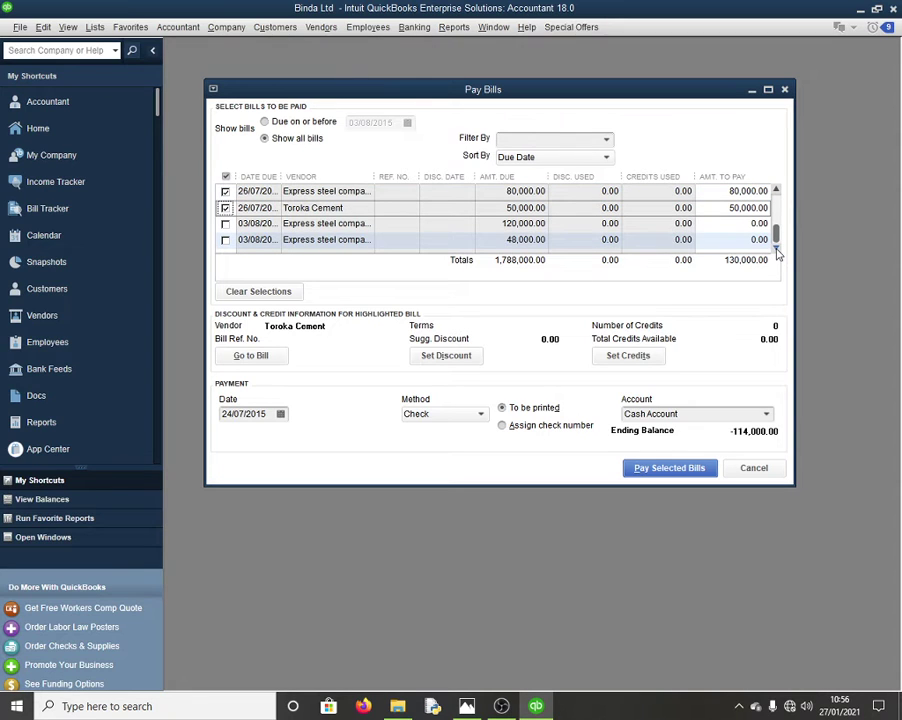
click(225, 224)
click(225, 240)
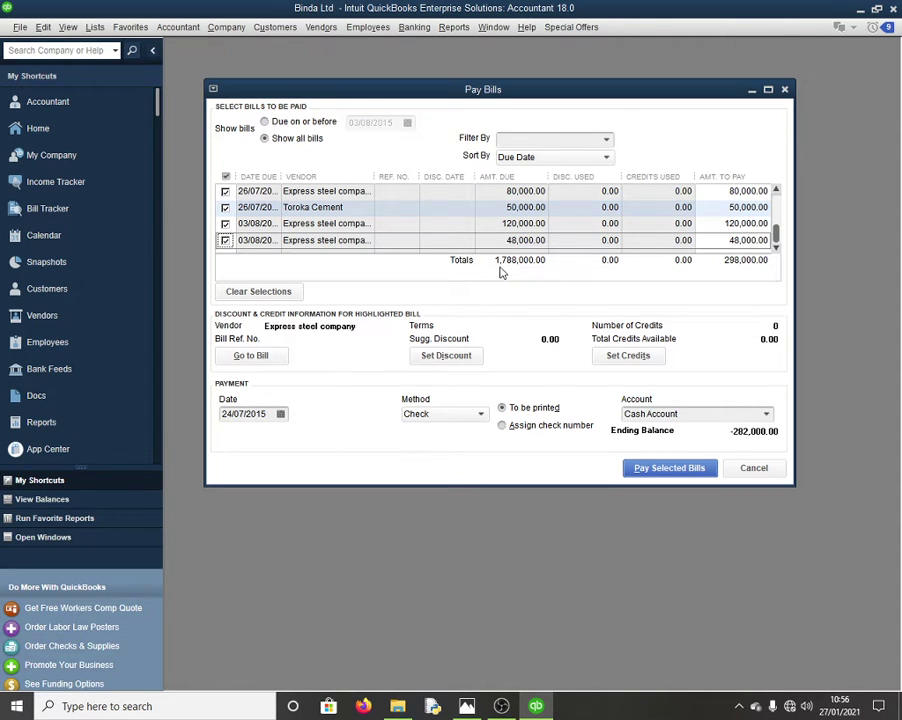
Deselect the 80,000.00 Express steel company bill and set the payment account to SMB Bank
click(776, 190)
click(776, 190)
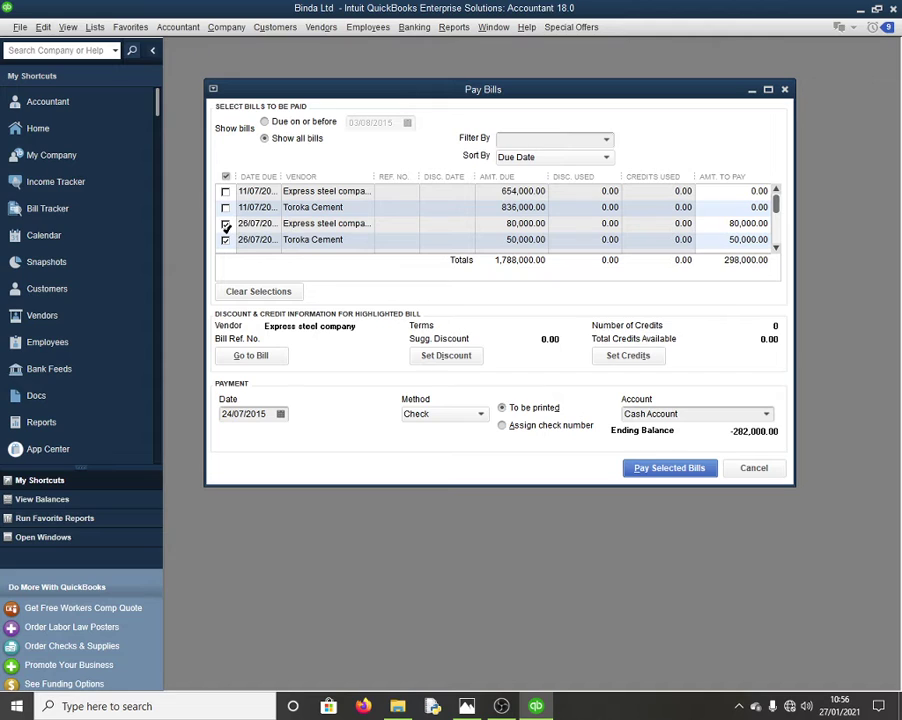
click(225, 224)
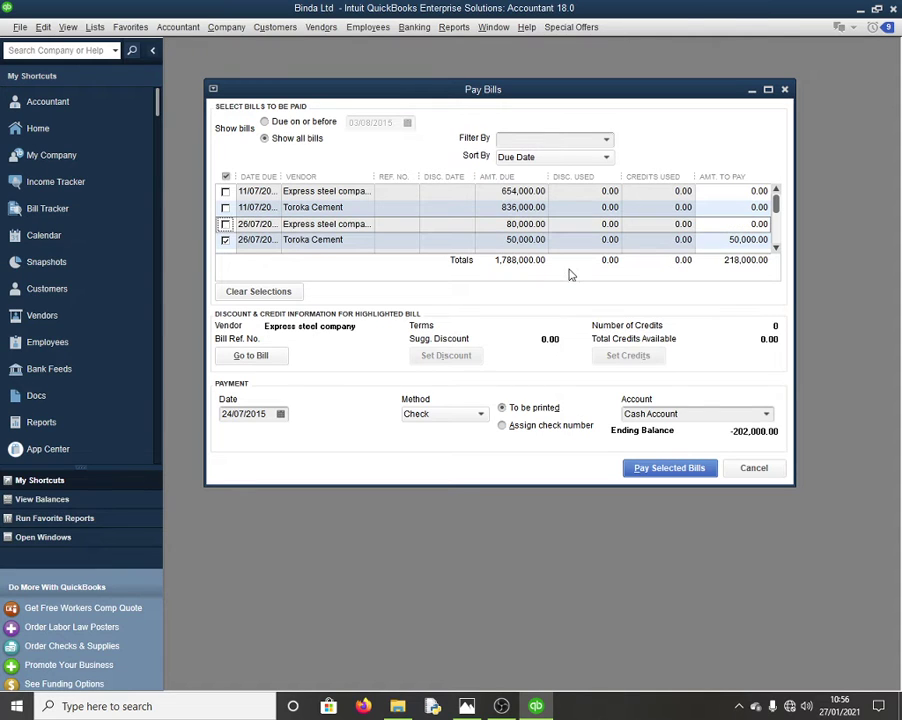
click(776, 247)
click(776, 247)
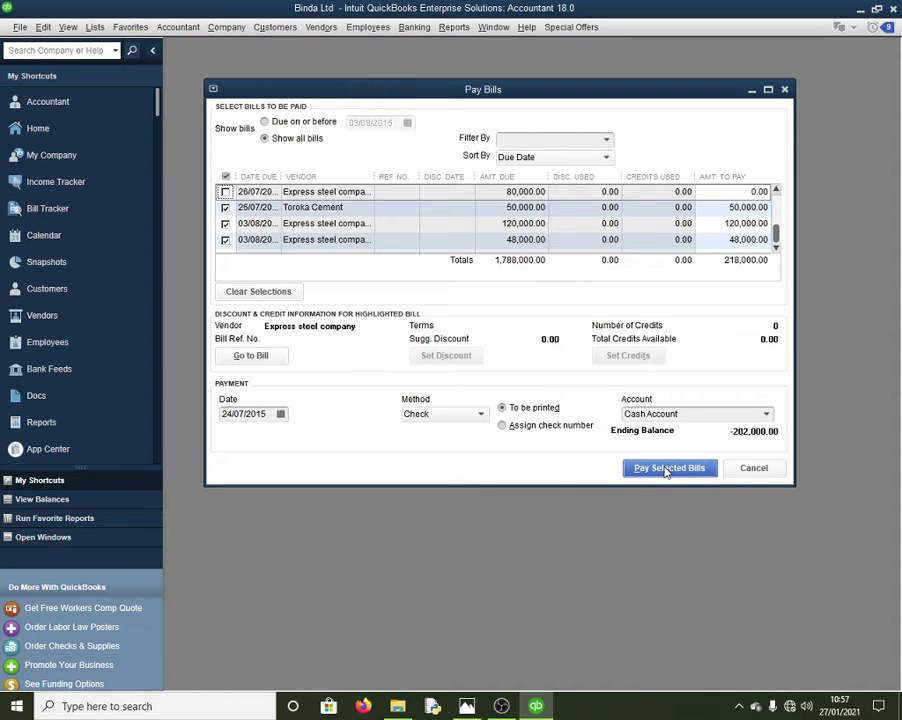
click(767, 415)
click(646, 480)
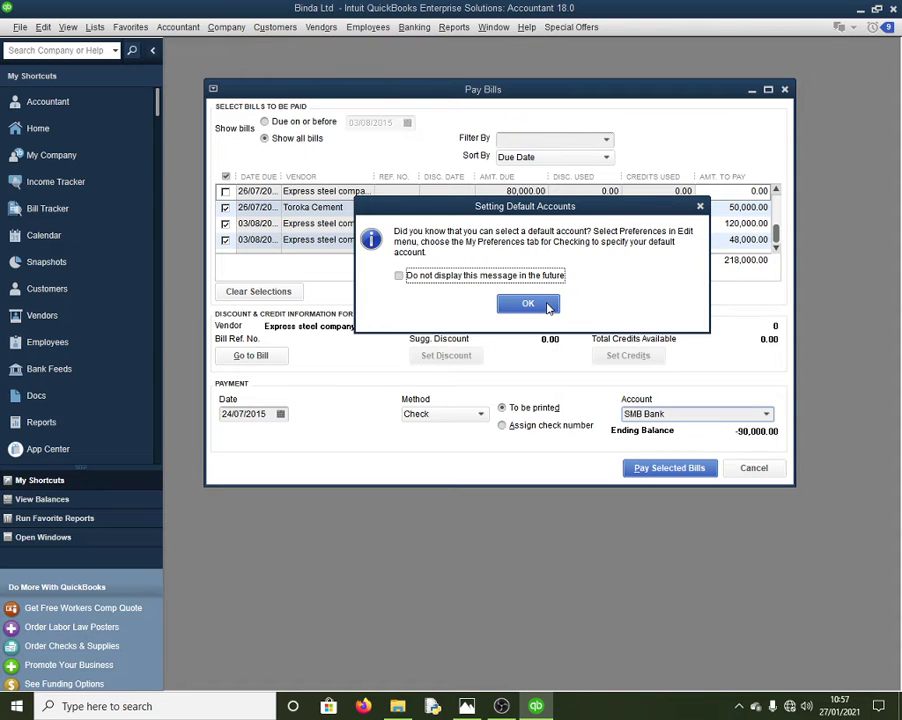
Recheck the open bills and reselect the 80,000.00 Express steel company bill due in July for payment
click(548, 306)
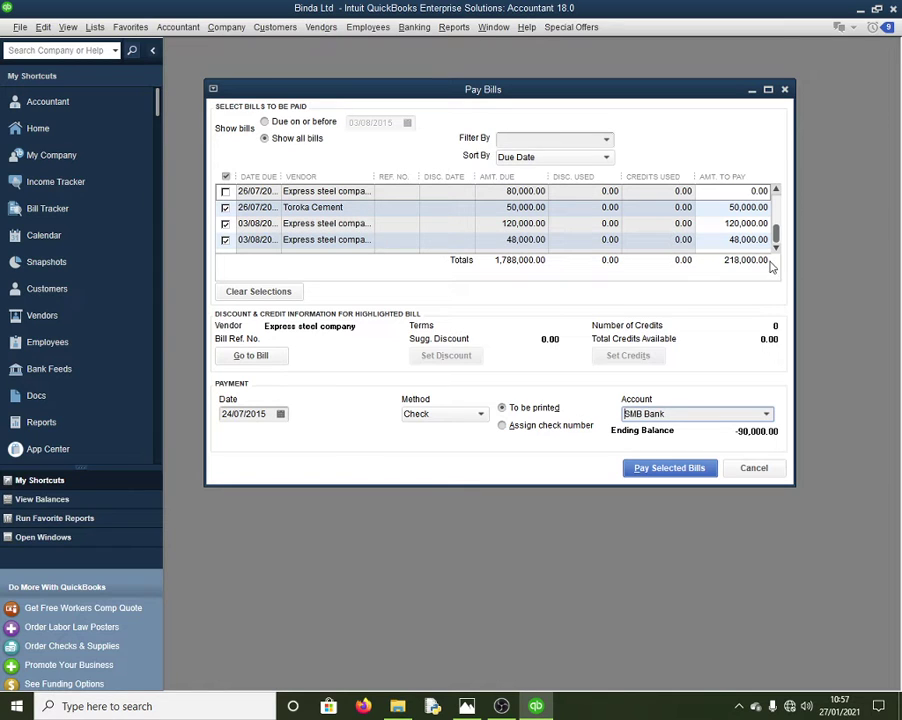
click(776, 191)
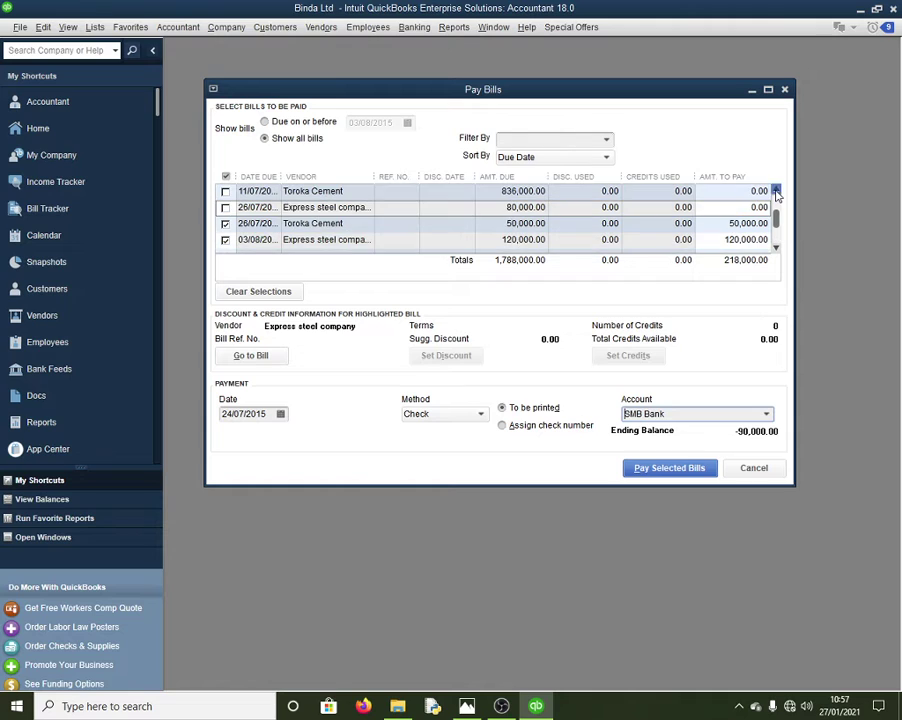
click(776, 191)
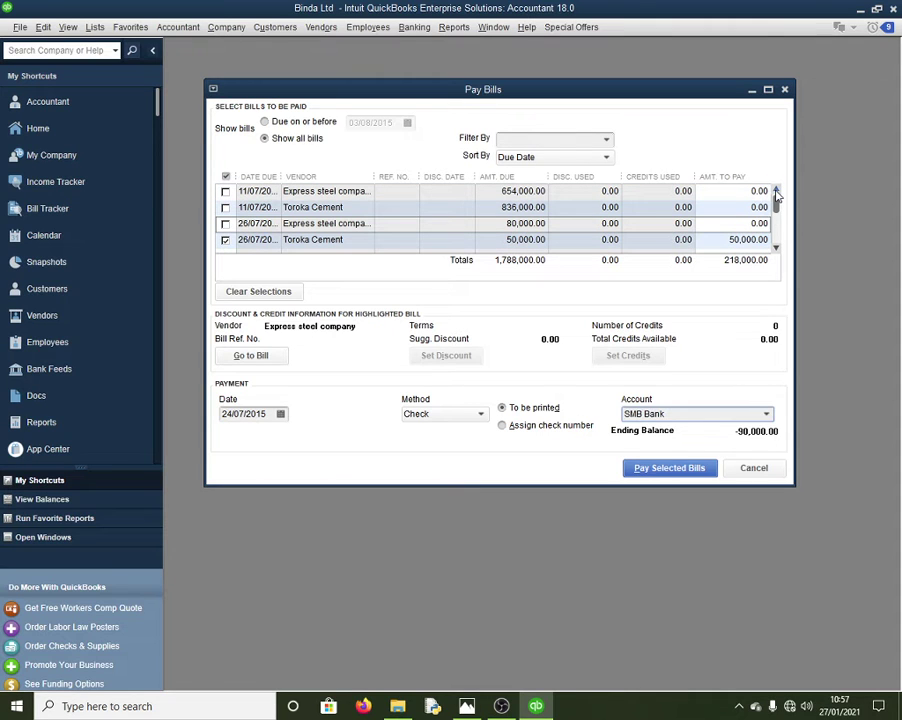
click(776, 248)
click(776, 248)
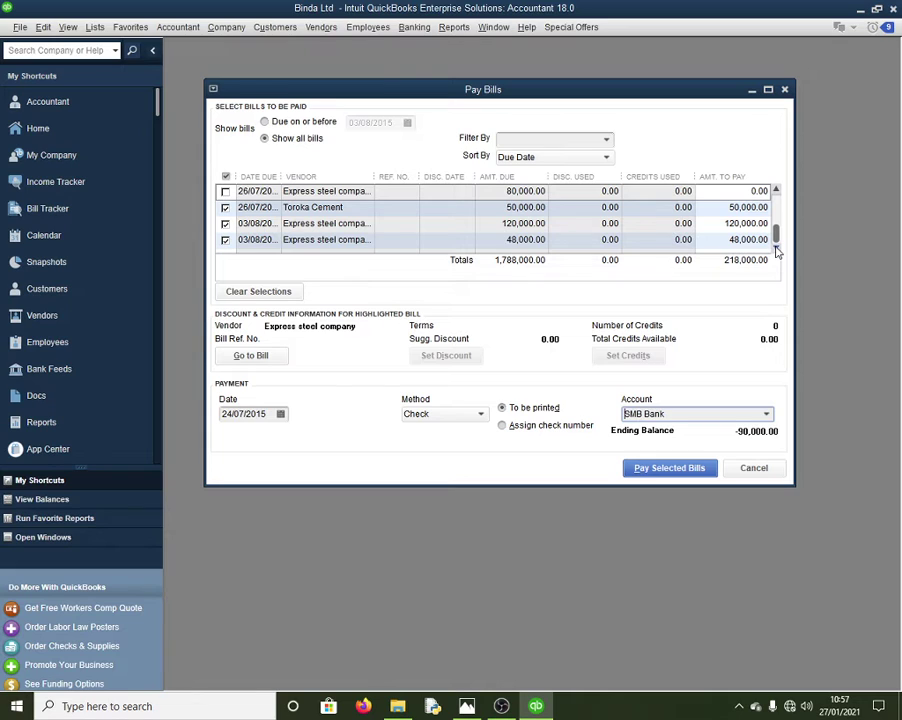
click(776, 190)
click(776, 190)
click(776, 190)
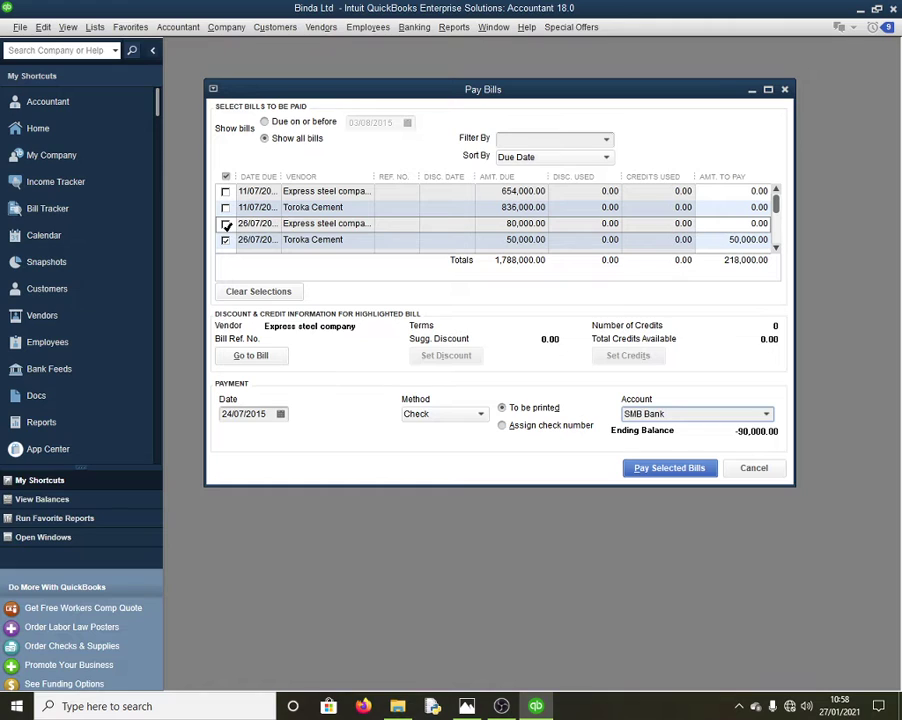
click(225, 224)
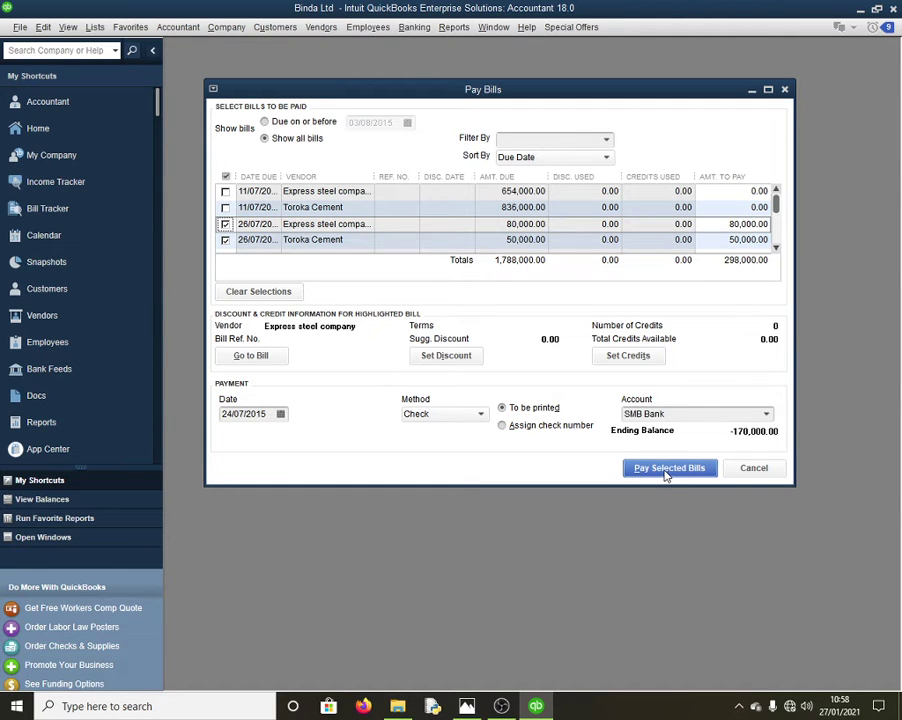
Pay the four selected bills by check from SMB Bank, accepting the past date, and finish without printing checks
click(667, 475)
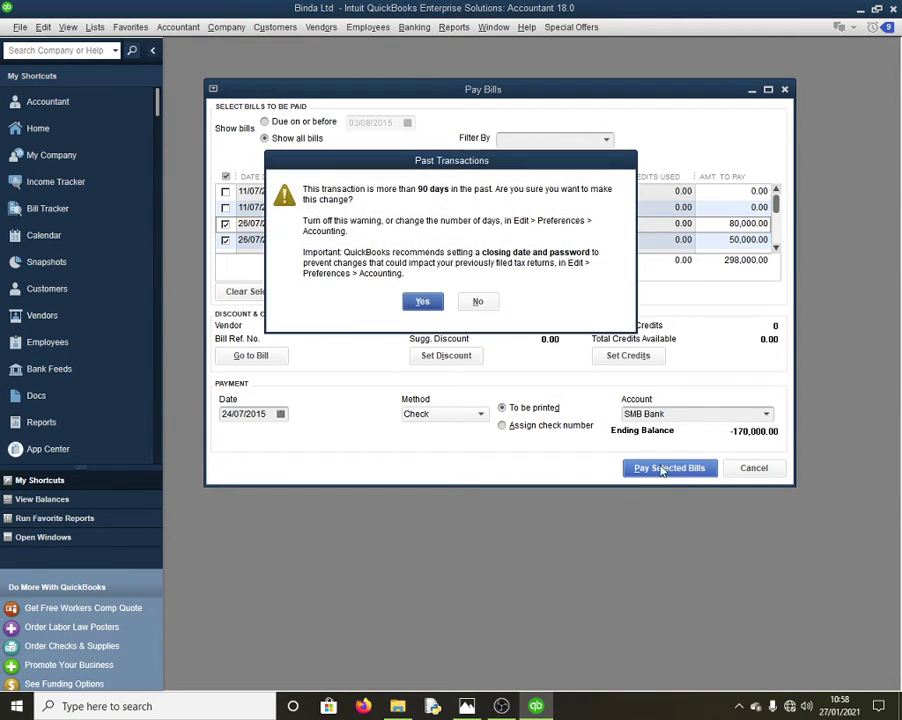
click(423, 302)
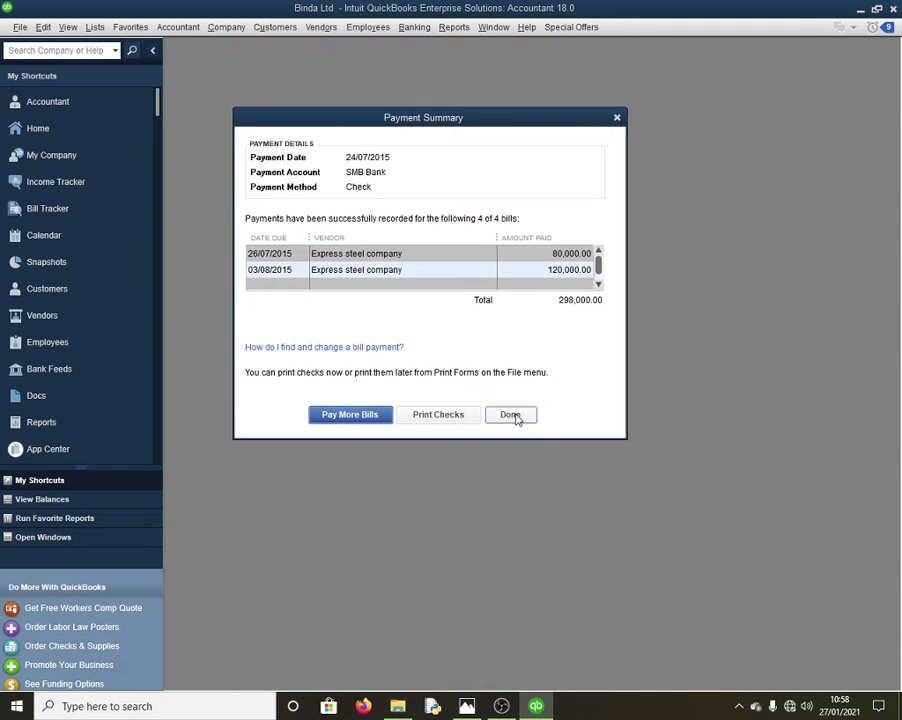
click(514, 416)
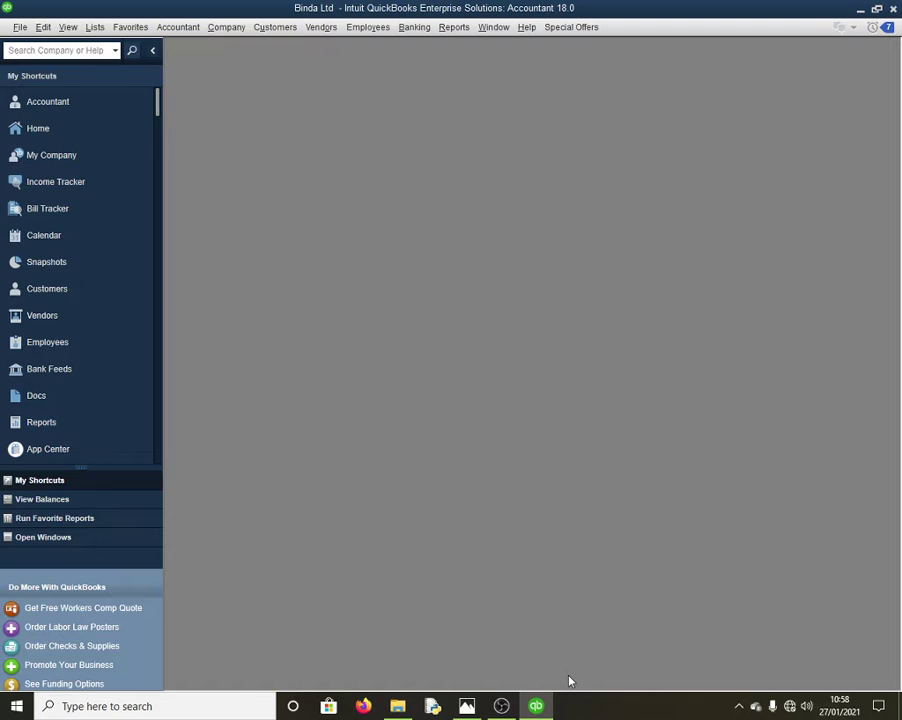
Check the credit sales in the task sheet and start a new customer invoice
click(466, 706)
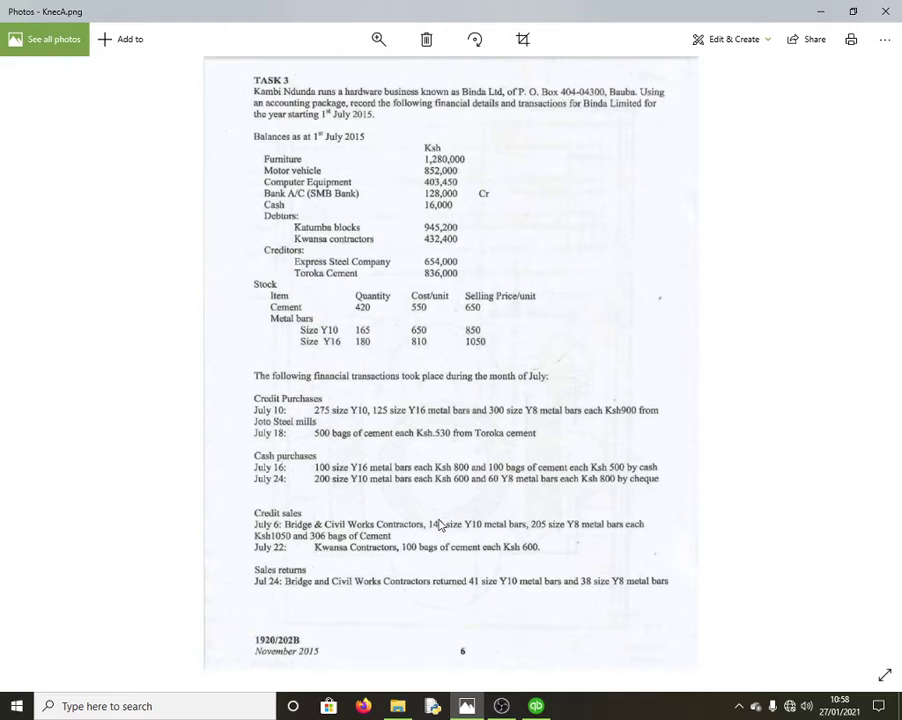
click(537, 706)
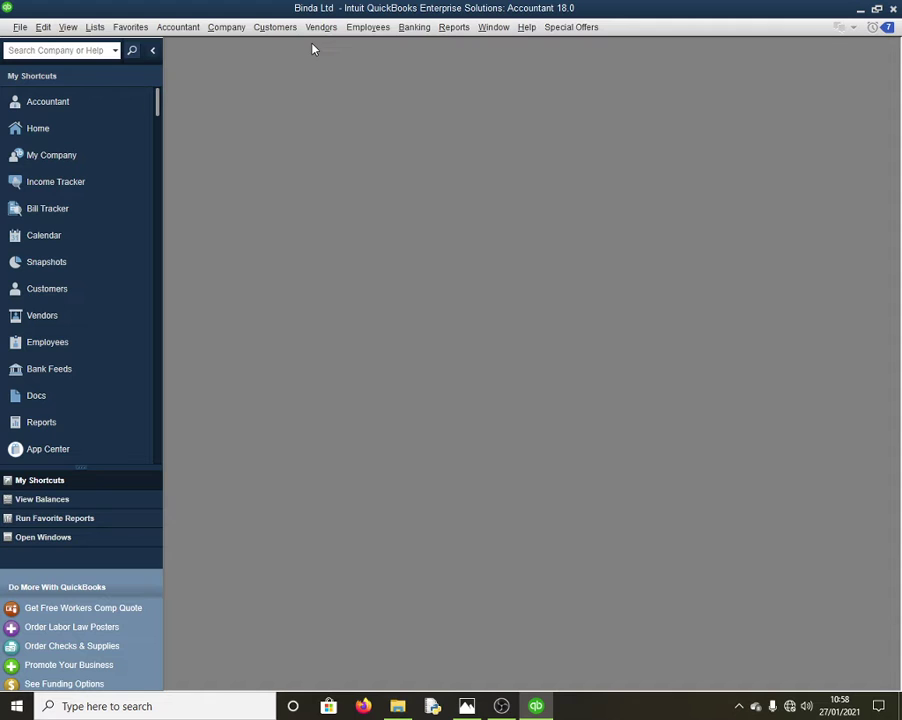
click(274, 27)
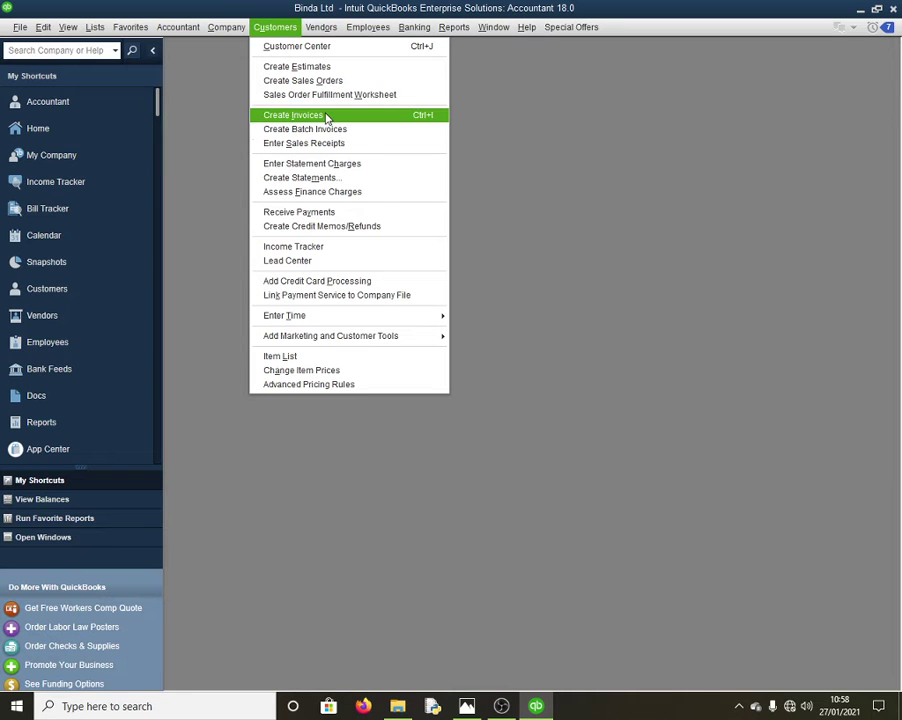
click(272, 115)
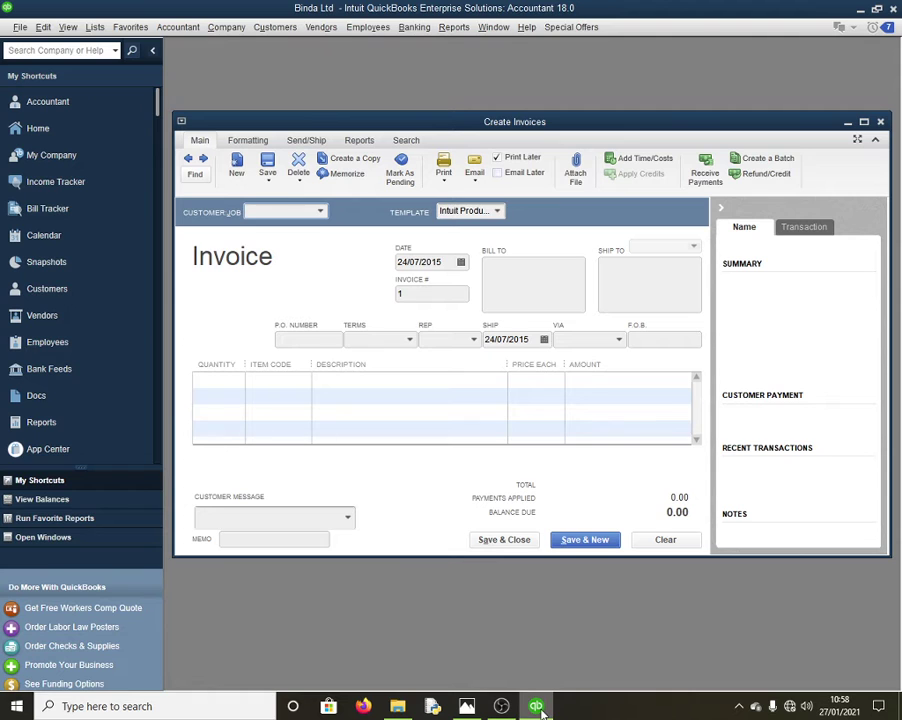
click(536, 706)
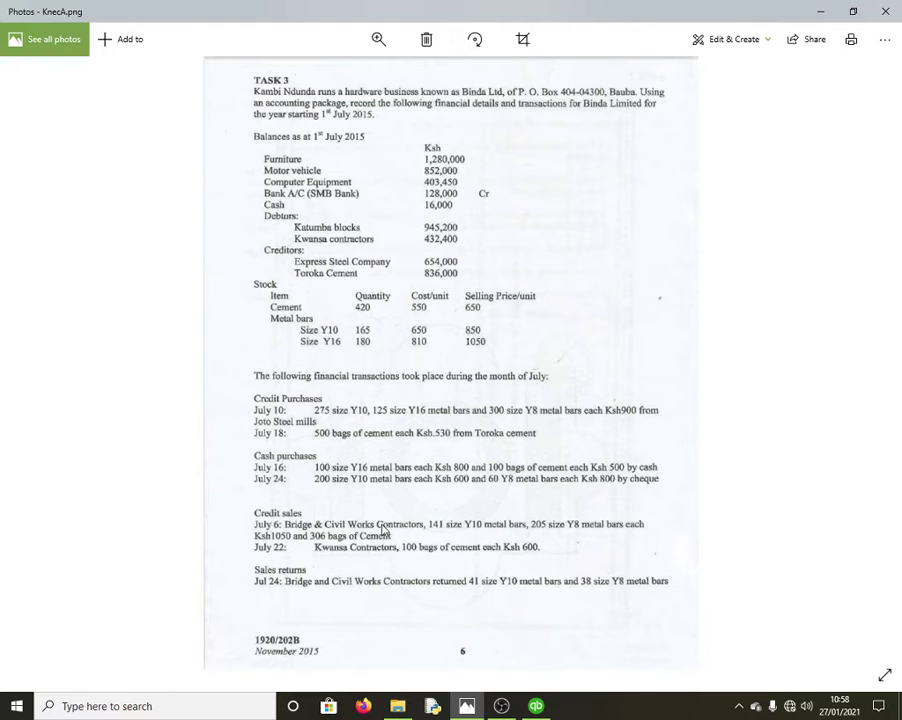
click(536, 706)
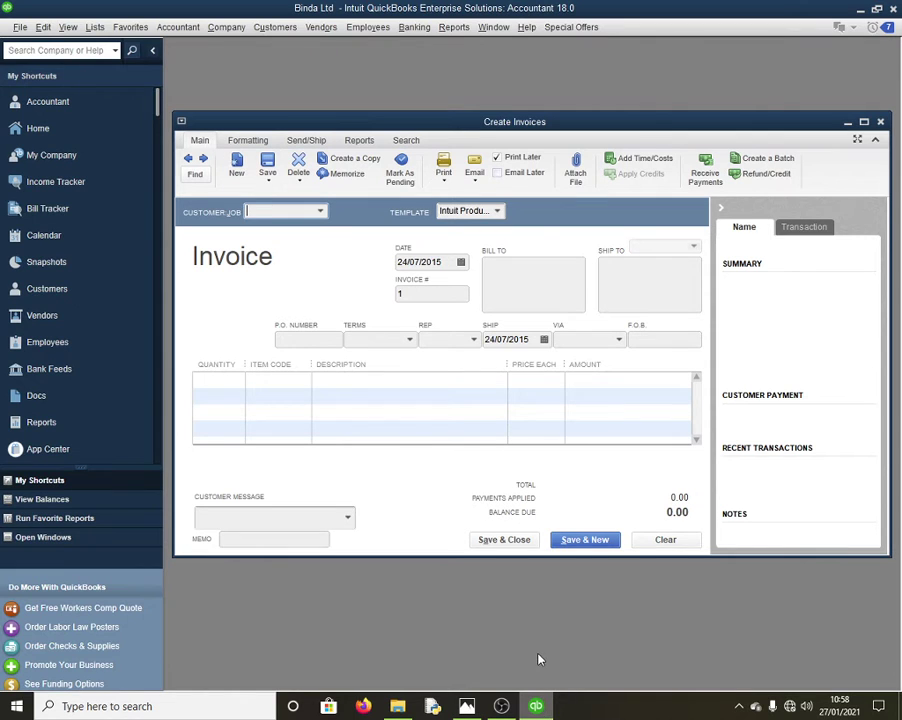
Create the new customer bRIDGE & cIVIL wORKS Contractors and assign it to the invoice
click(321, 211)
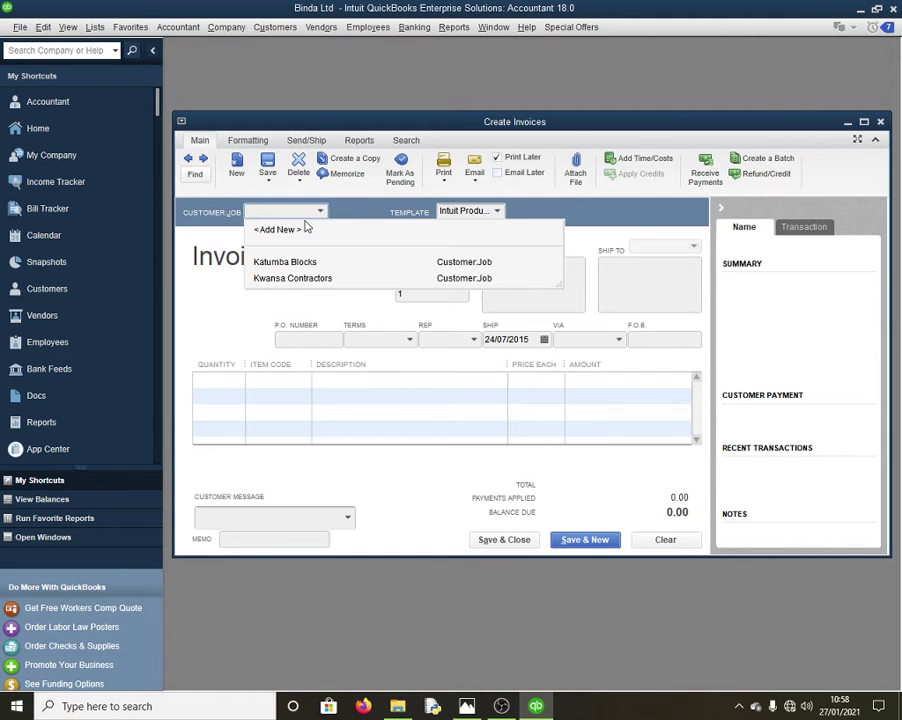
click(307, 228)
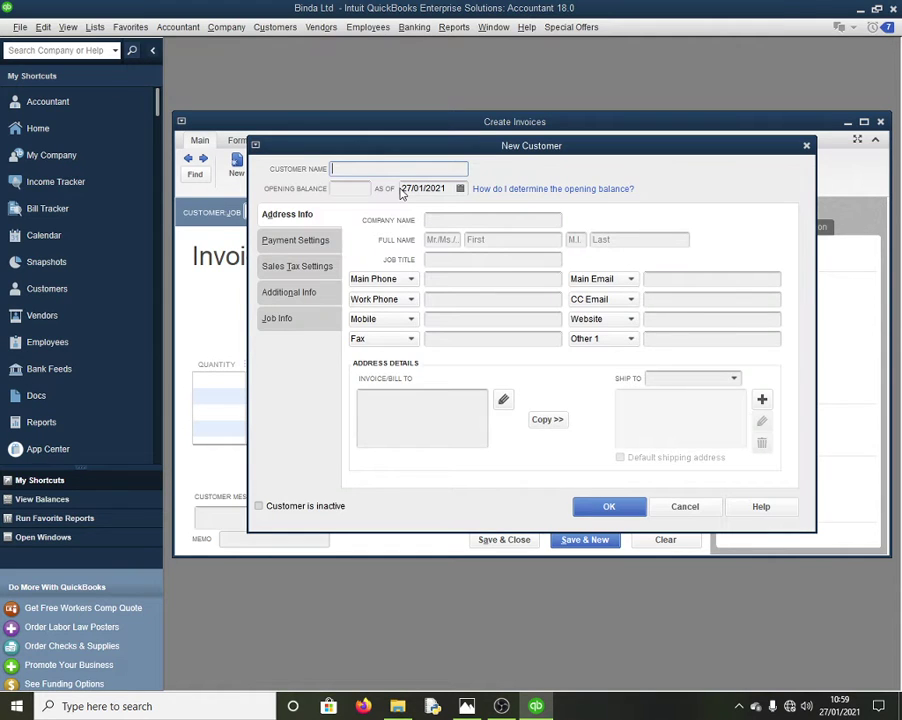
text(bRIDGE & cIVIL wORK)
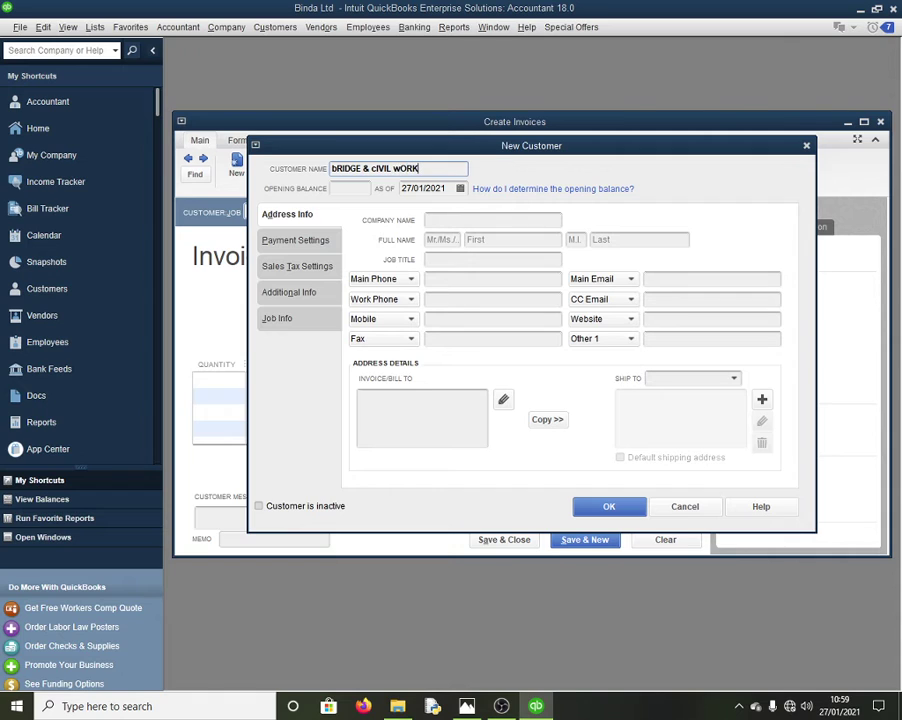
text(S Contractors)
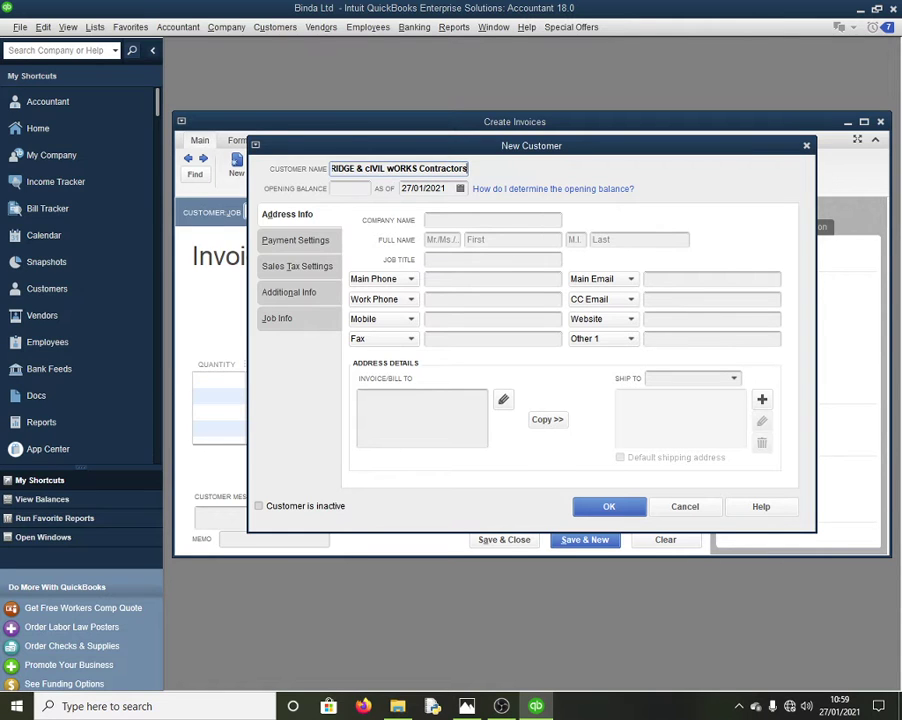
click(600, 505)
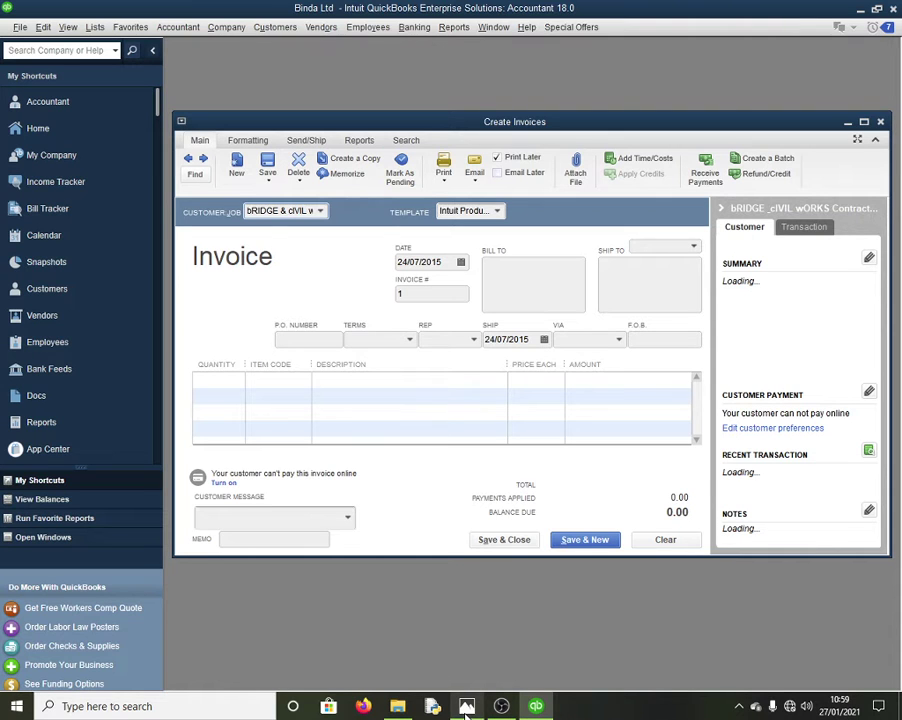
Check the July 6 sale in the task sheet and add 141 units of Metal Bar Y10 to the invoice
click(465, 708)
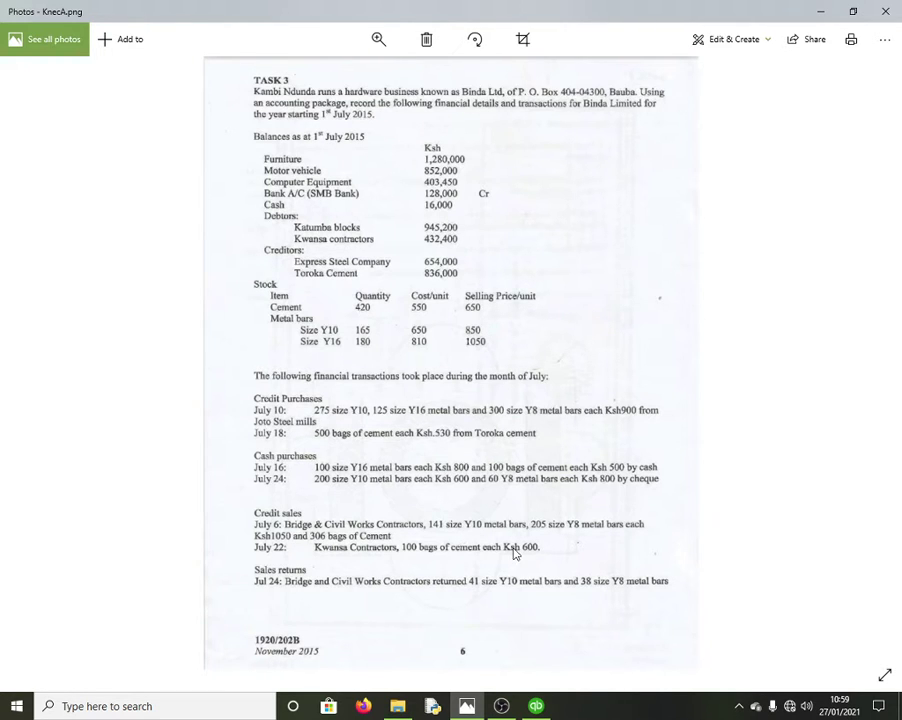
click(537, 706)
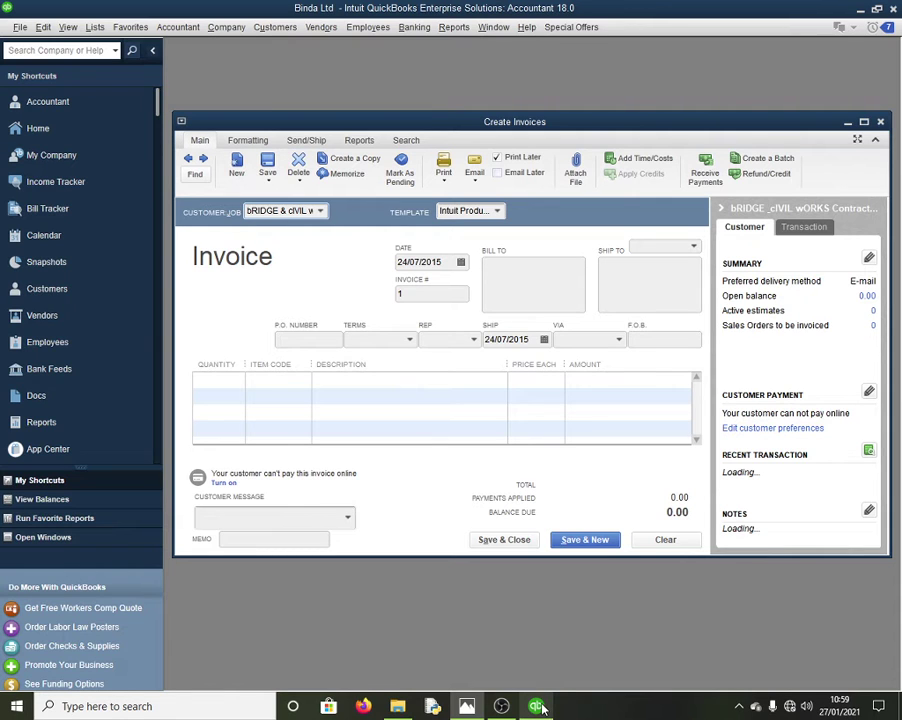
click(227, 379)
text(14)
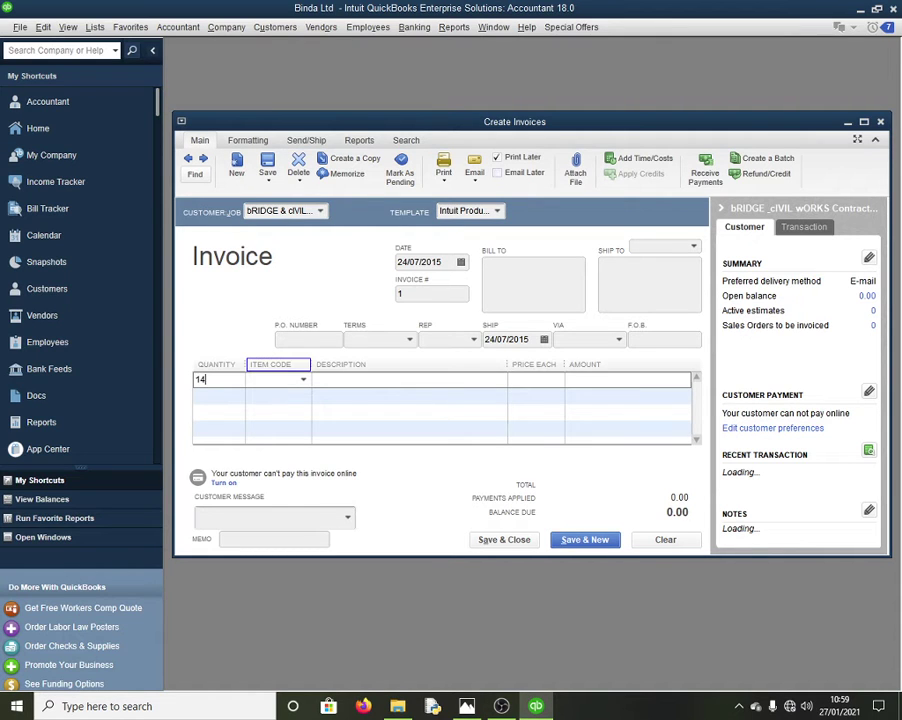
text(1)
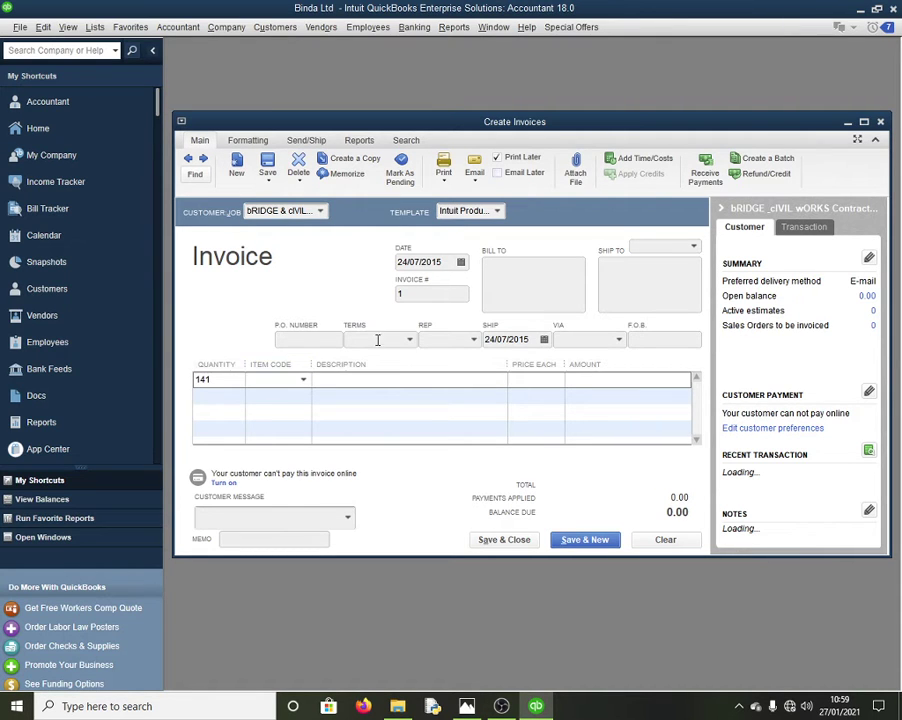
click(292, 381)
scroll(316, 598, down, 5)
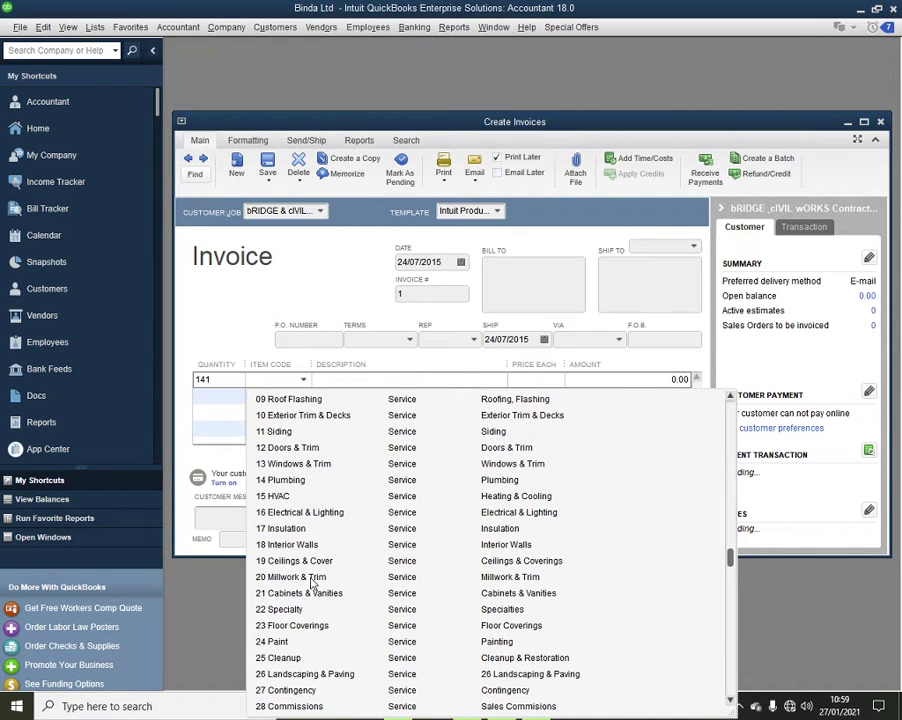
scroll(313, 582, up, 5)
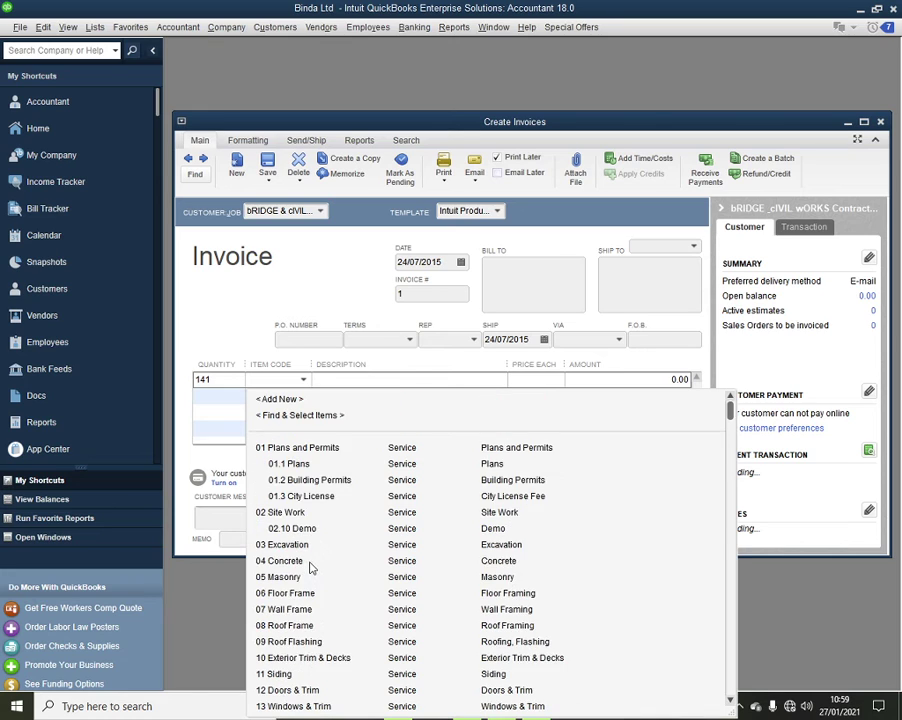
text(M)
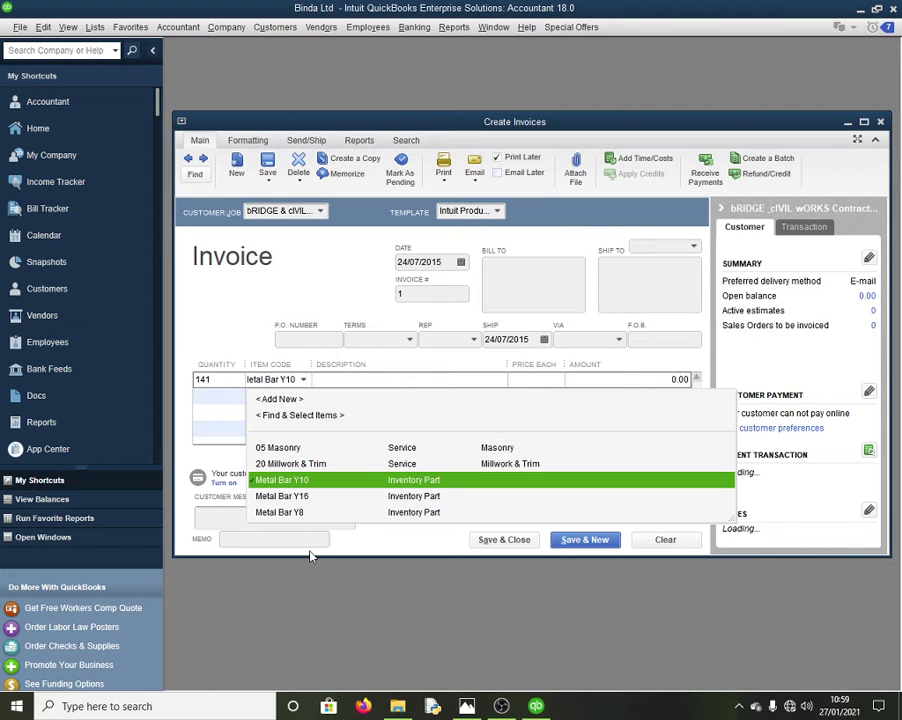
click(310, 485)
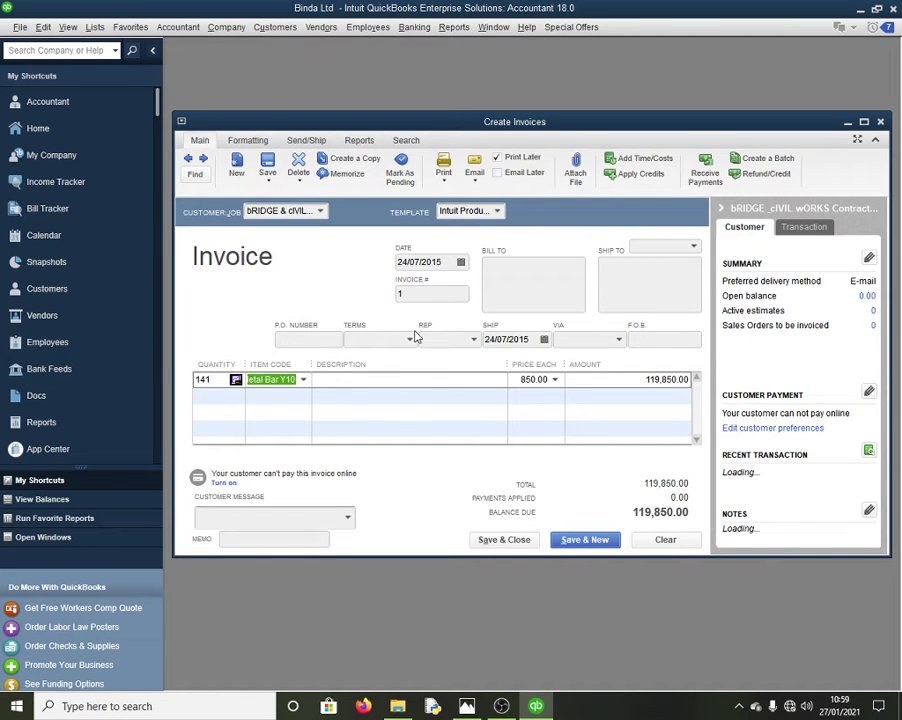
Change the invoice date to 06/07/2015
click(407, 261)
key(BackSpace)
key(BackSpace)
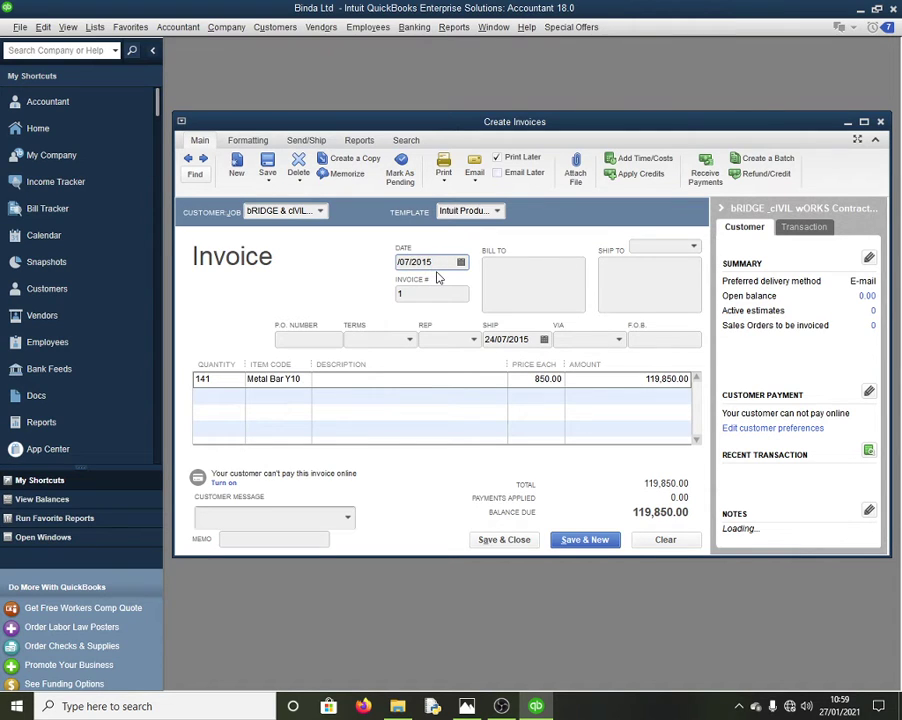
text(6)
Check the next item in the task sheet, add 205 units of Metal Bar Y8 as the second invoice line, and dismiss the stock notices
click(466, 706)
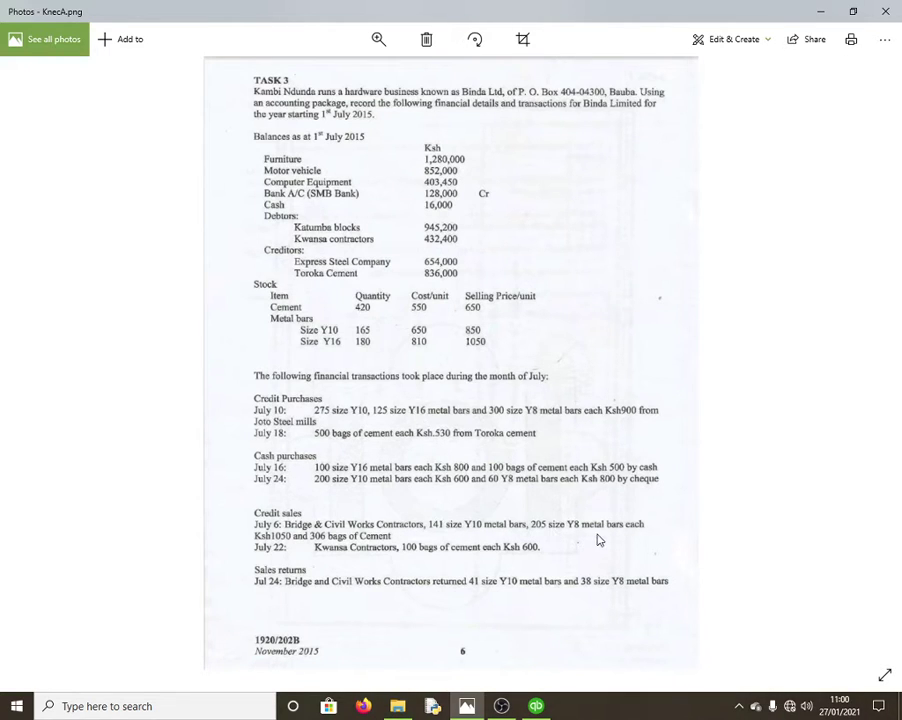
click(535, 707)
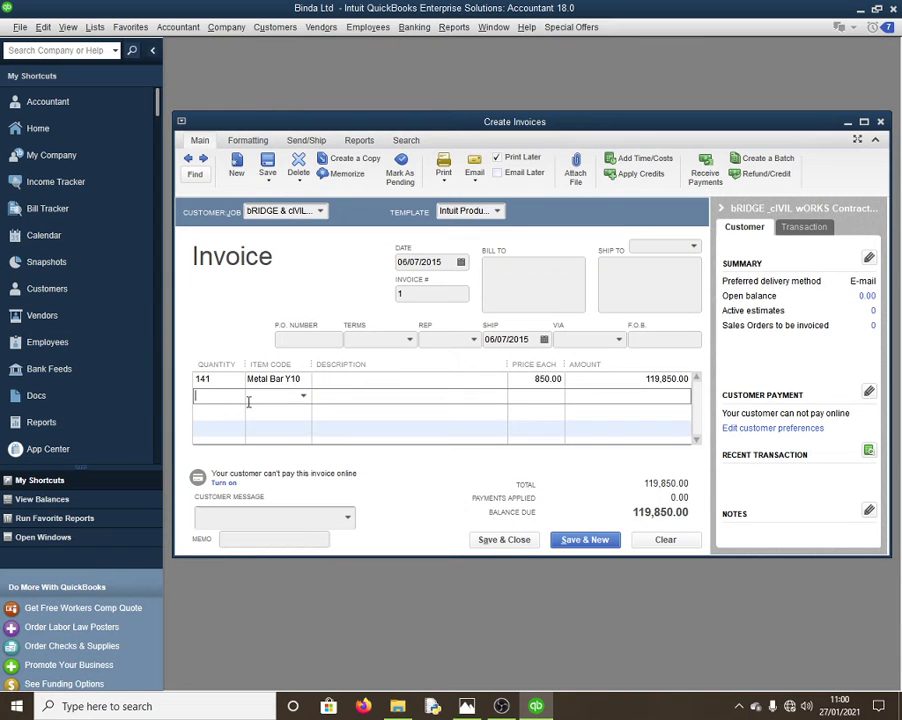
text(205)
click(302, 397)
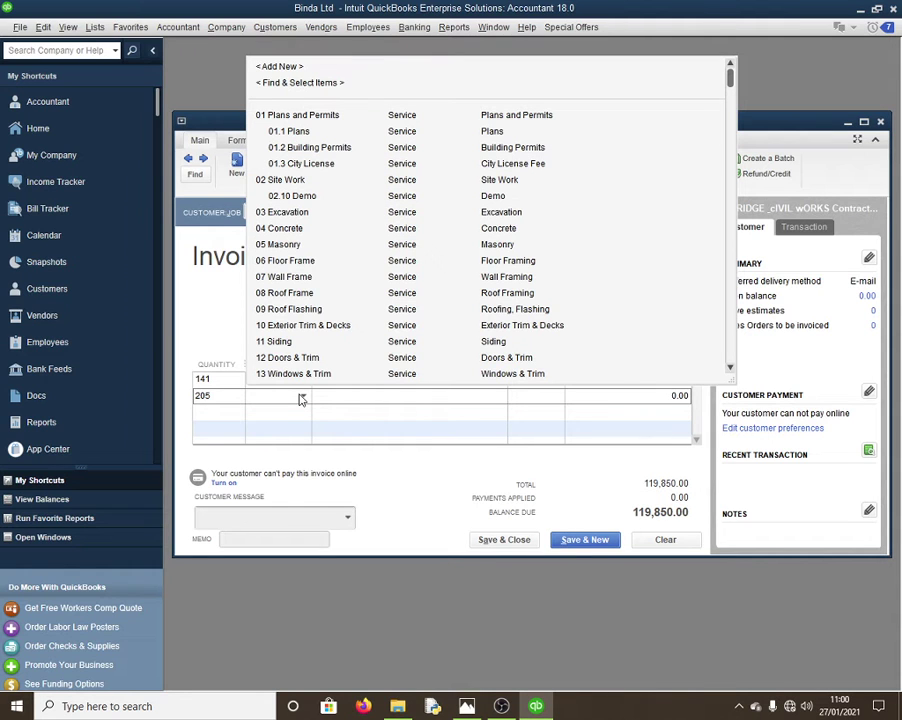
text(m)
click(292, 527)
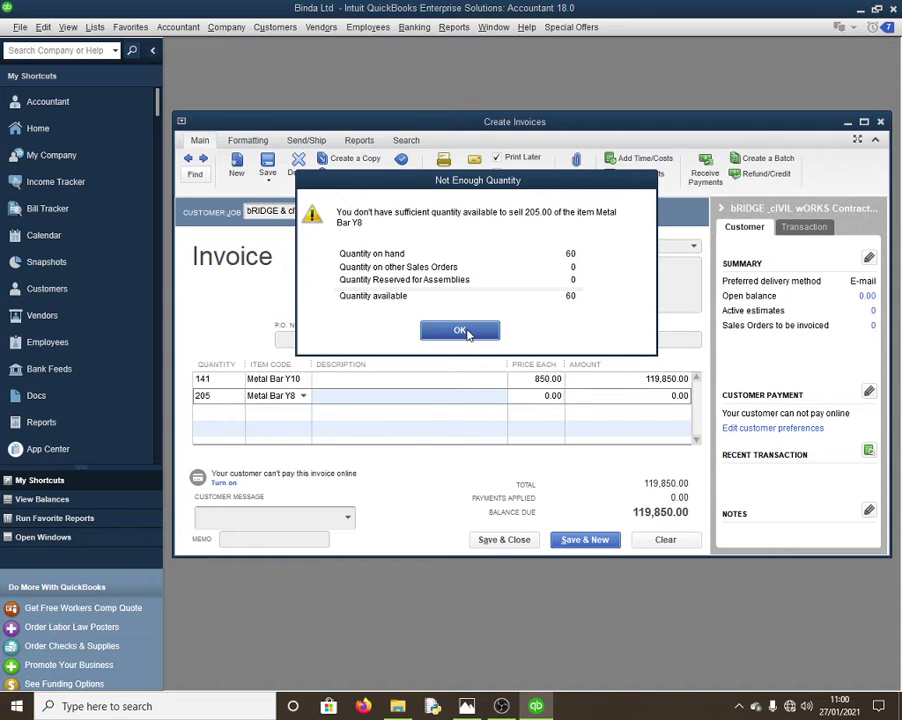
click(461, 331)
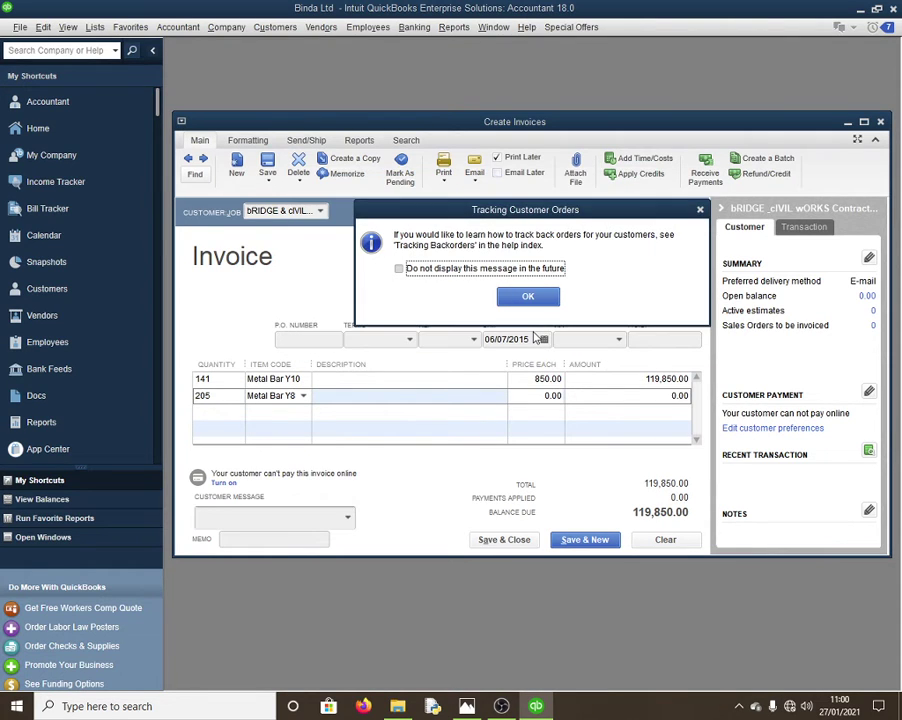
click(530, 296)
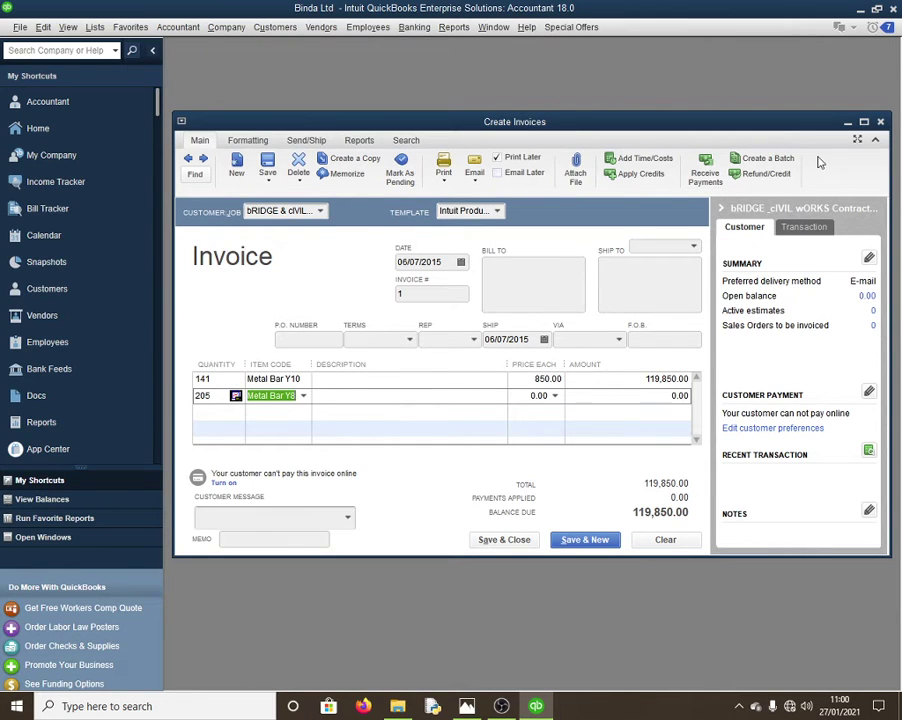
Discard the unsaved invoice and open a new vendor bill for receiving items
click(666, 541)
key(Escape)
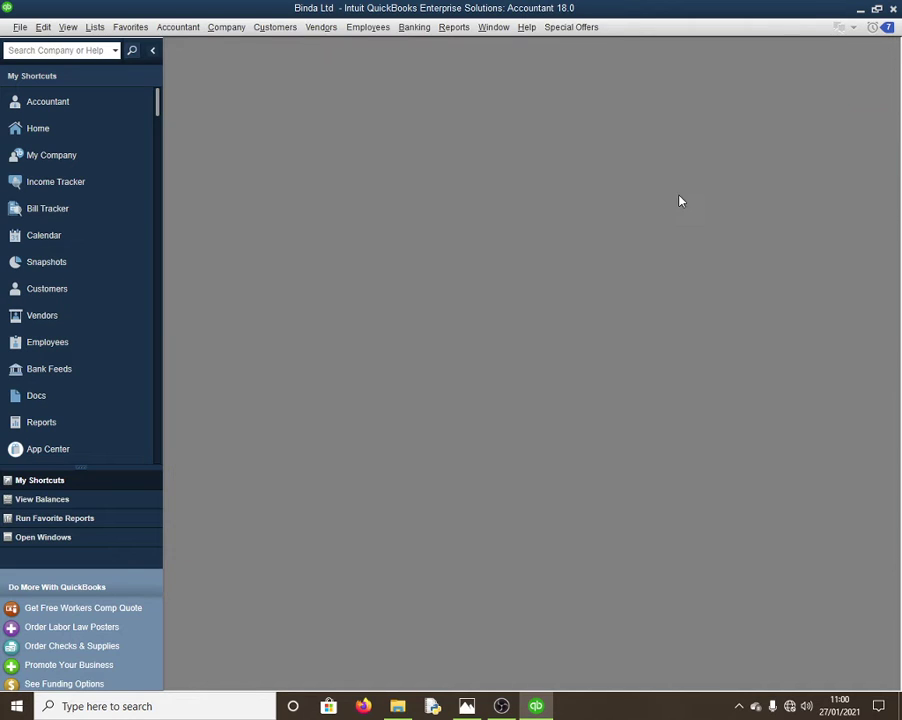
click(323, 30)
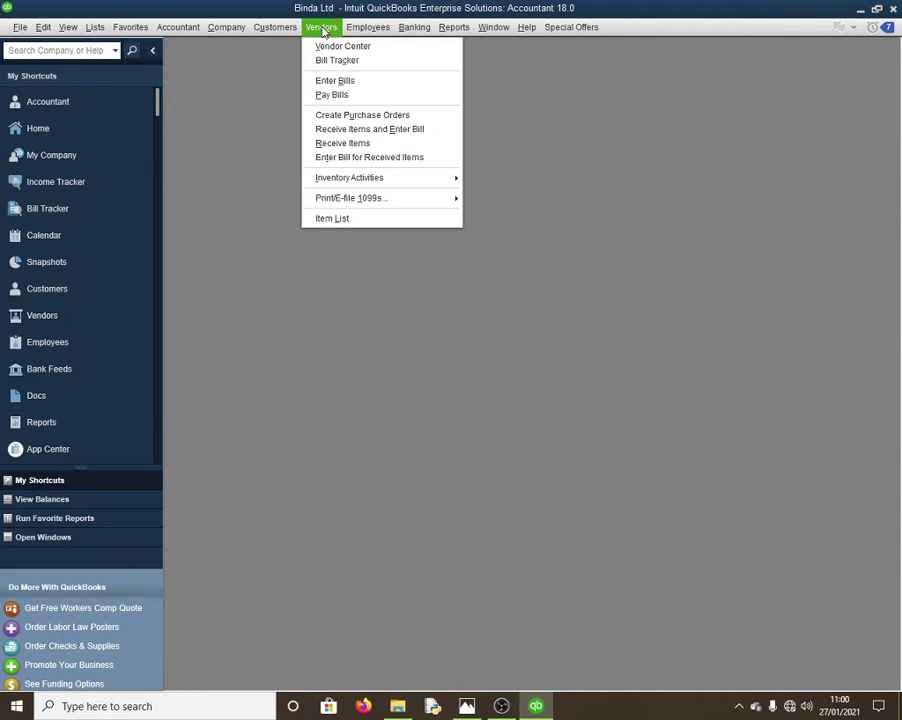
click(384, 129)
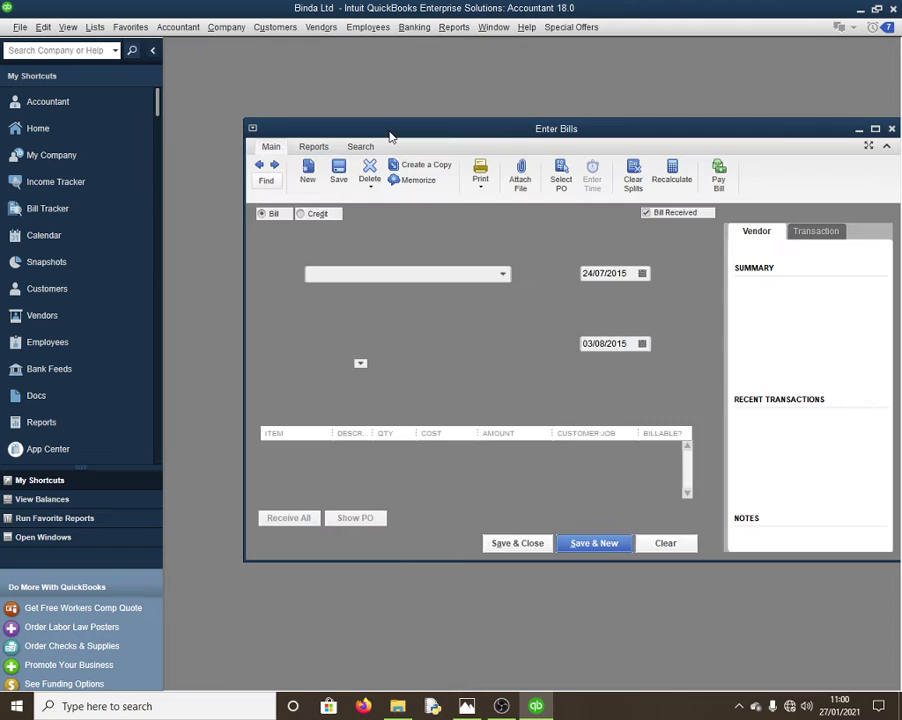
Bill Joto Stell Mills by receiving its purchase order 1 dated 10/07/2015, then save the bill and accept the past-date warning
click(495, 277)
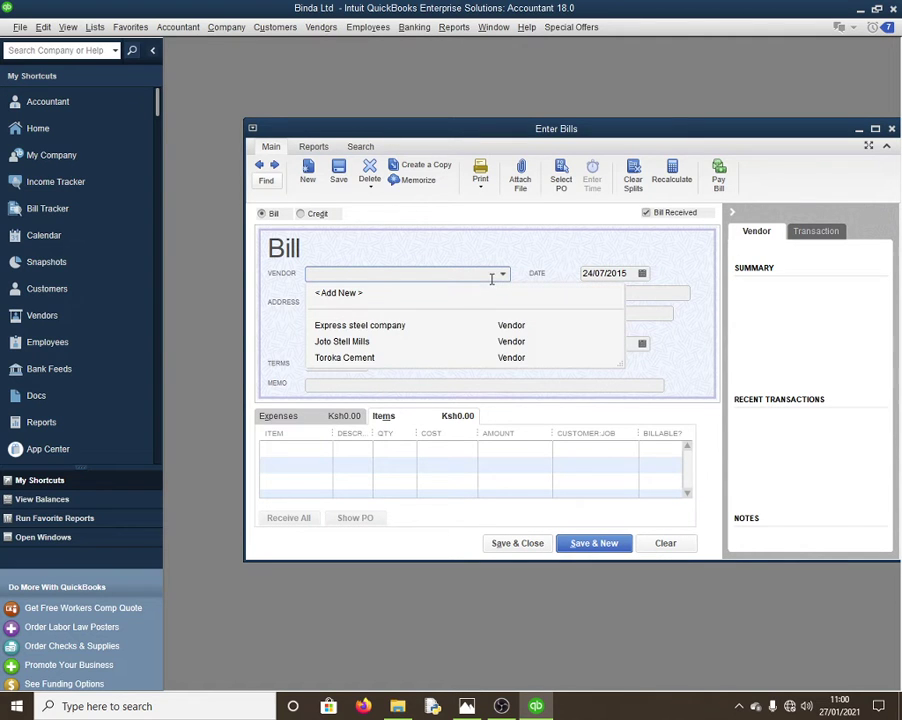
click(376, 322)
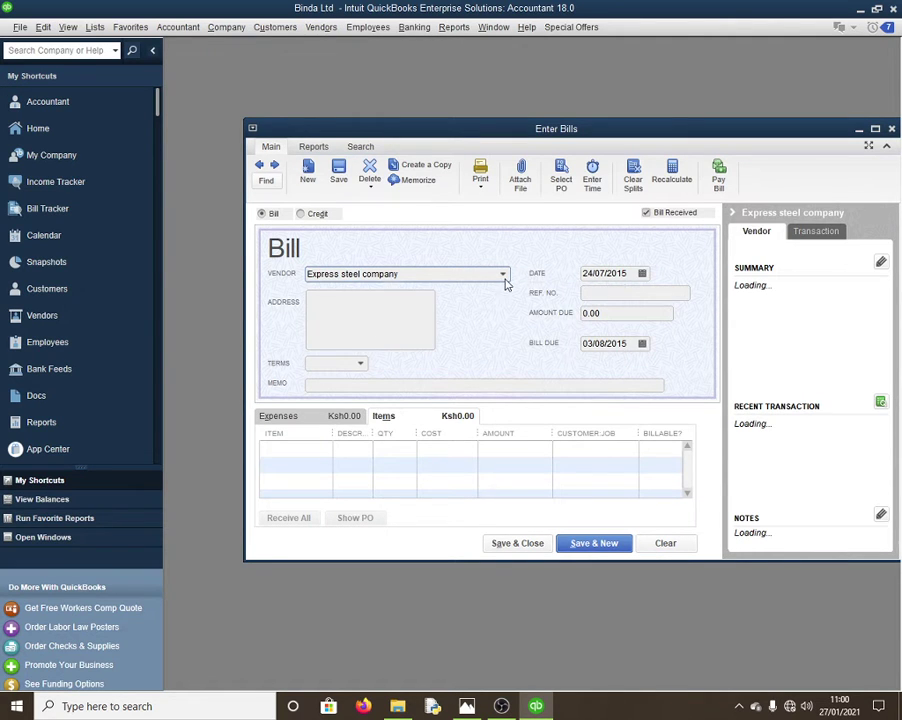
click(502, 275)
click(379, 341)
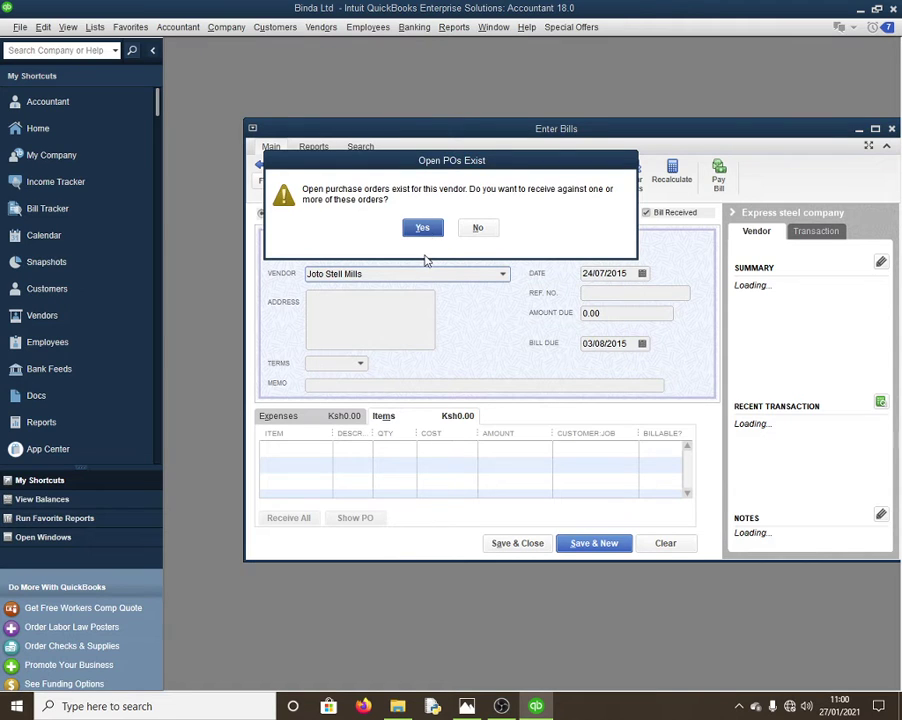
click(422, 228)
click(290, 229)
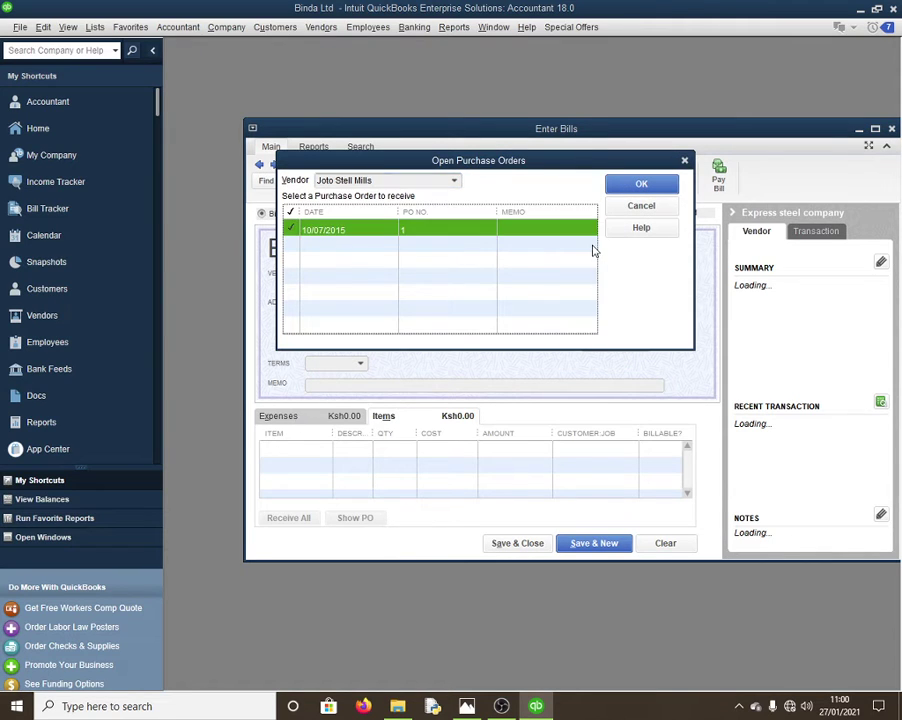
click(641, 185)
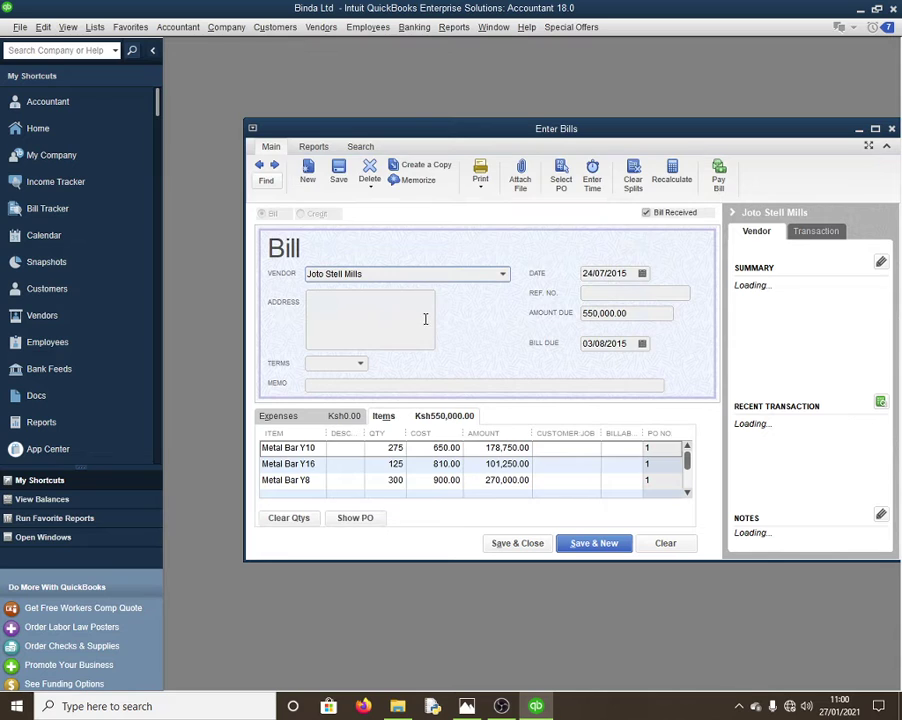
click(618, 541)
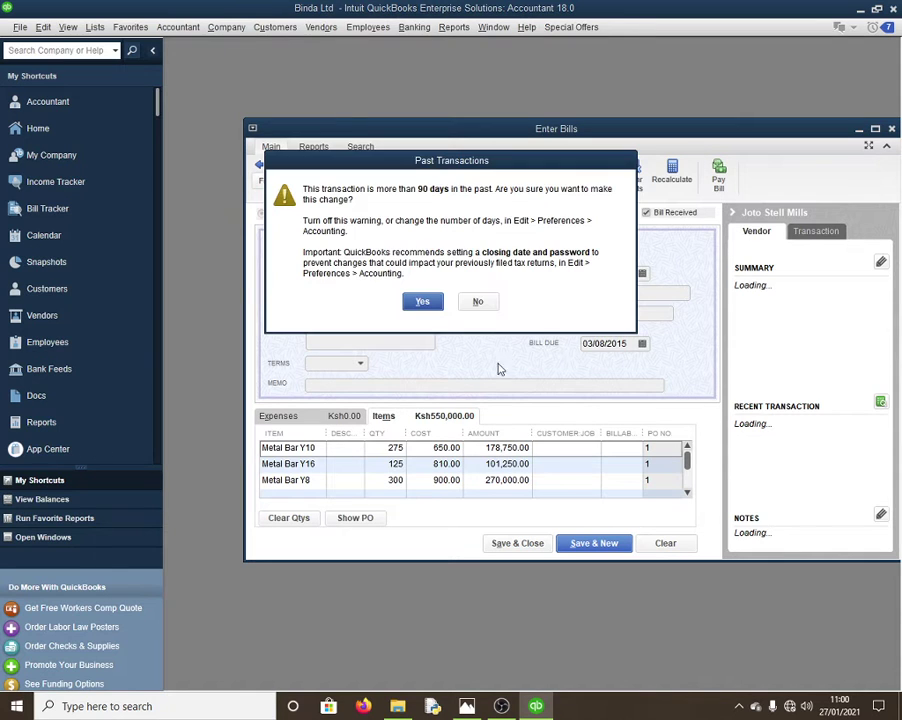
click(422, 301)
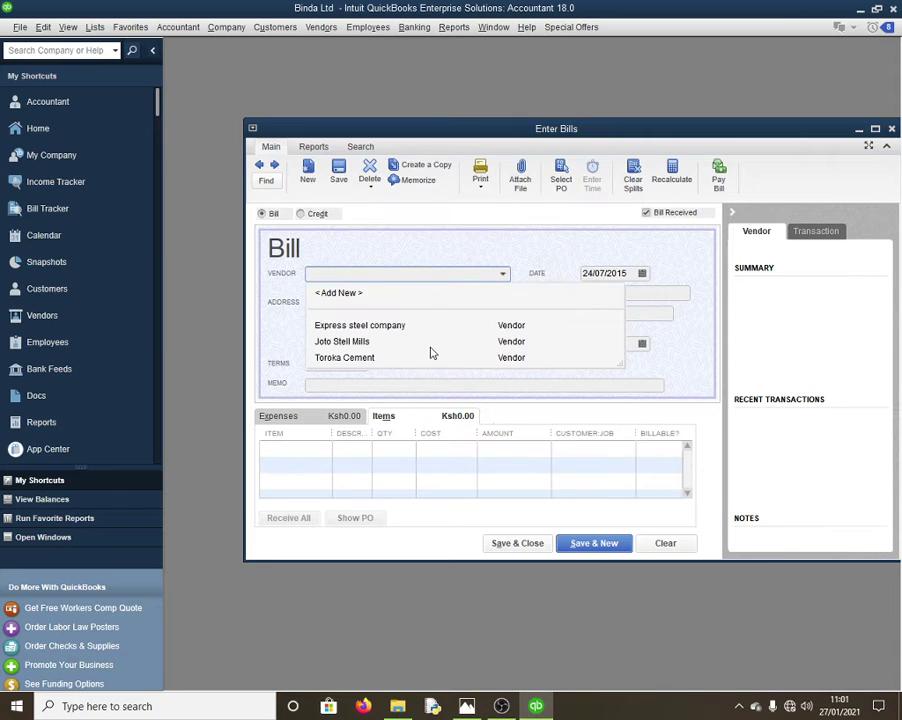
Bill Toroka Cement by receiving its purchase order 2 dated 10/07/2015, save it with the past date, and close the bill form
click(432, 356)
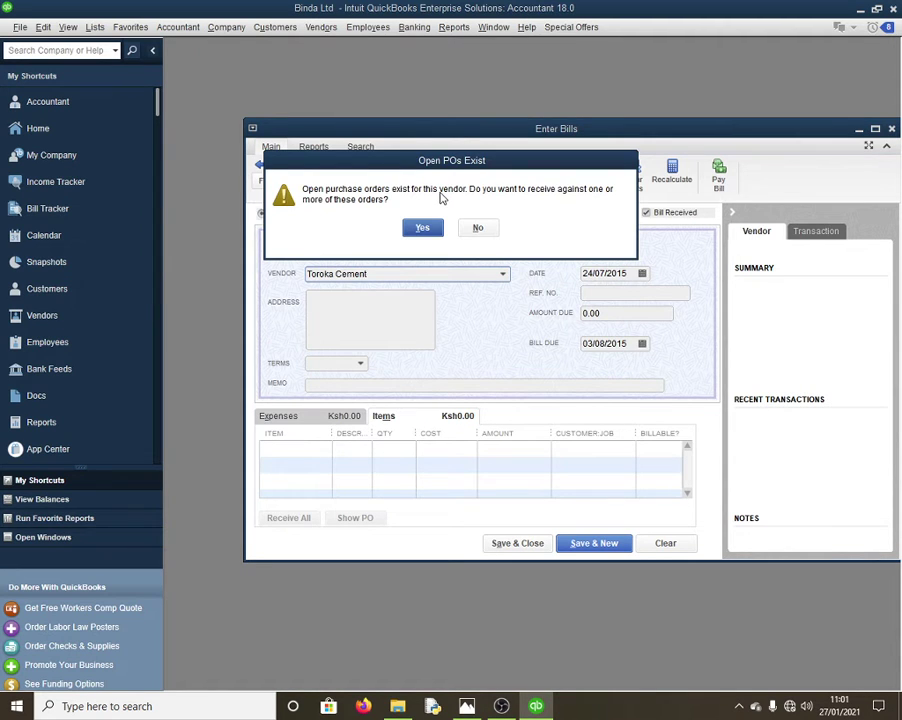
click(422, 227)
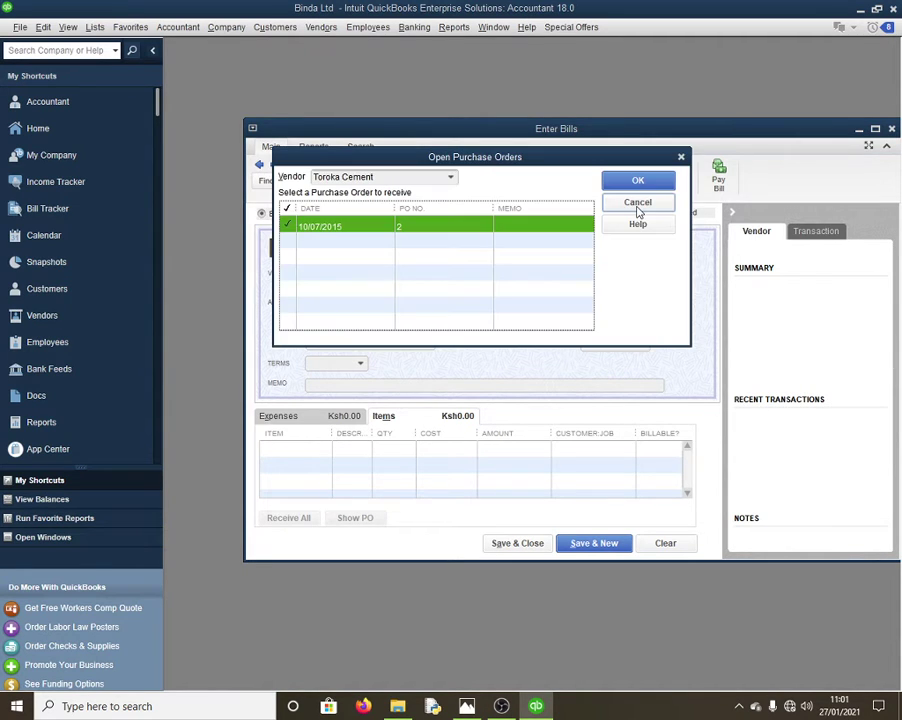
key(Return)
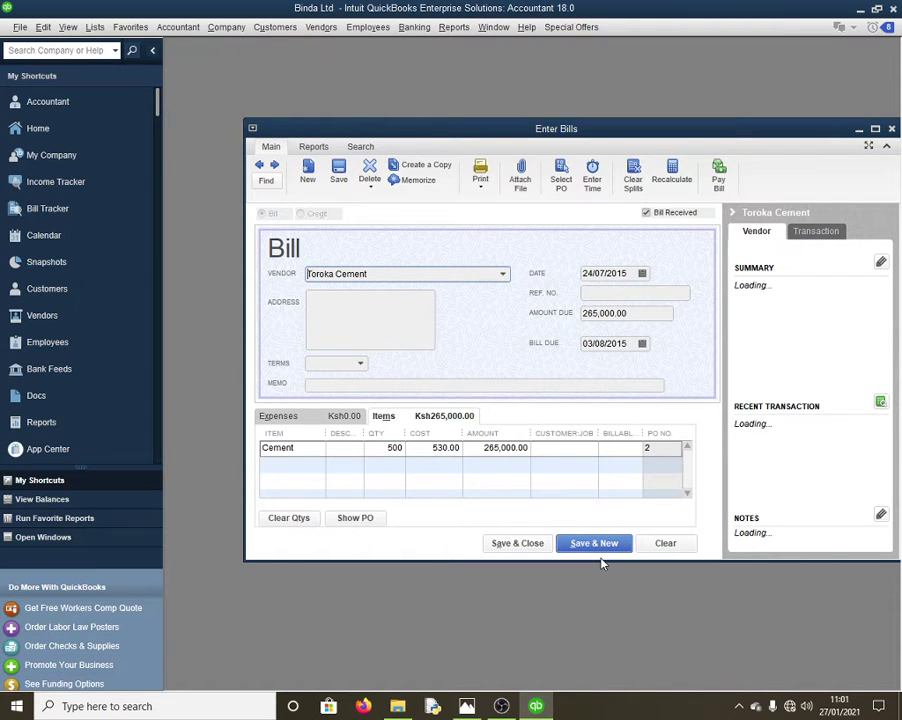
click(596, 545)
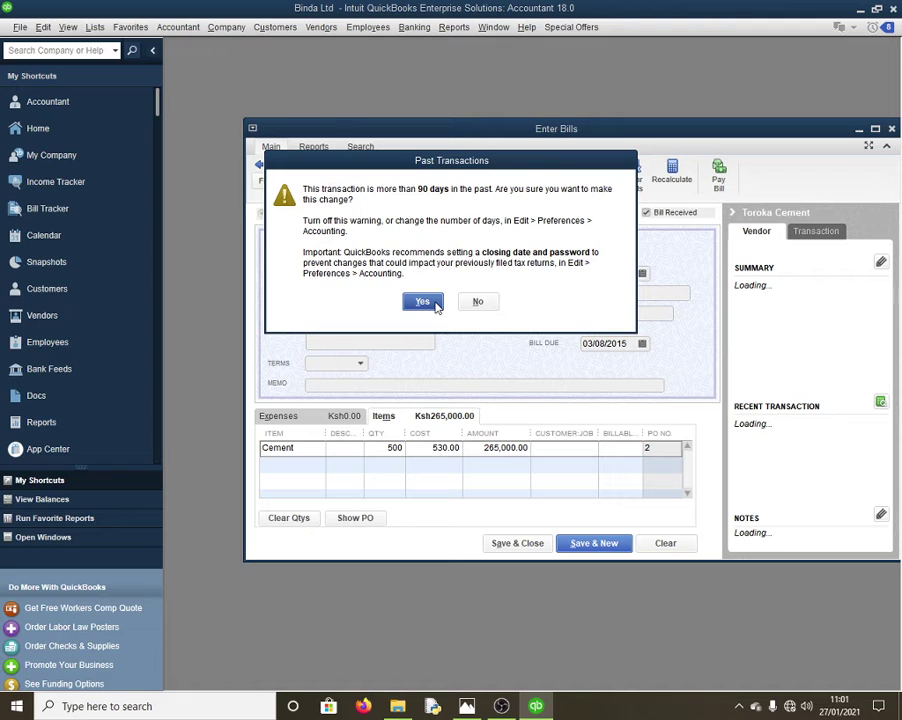
click(424, 302)
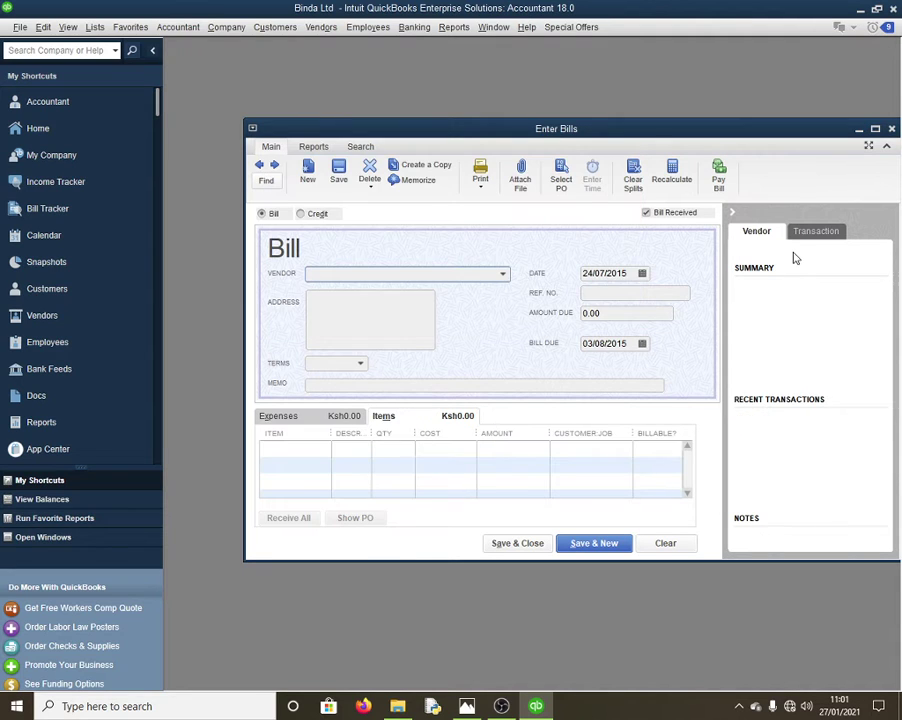
click(894, 131)
Start a new invoice for bRIDGE & cIVIL wORKS Contractors with Metal Bar Y10 and Metal Bar Y8 as its item lines
click(275, 27)
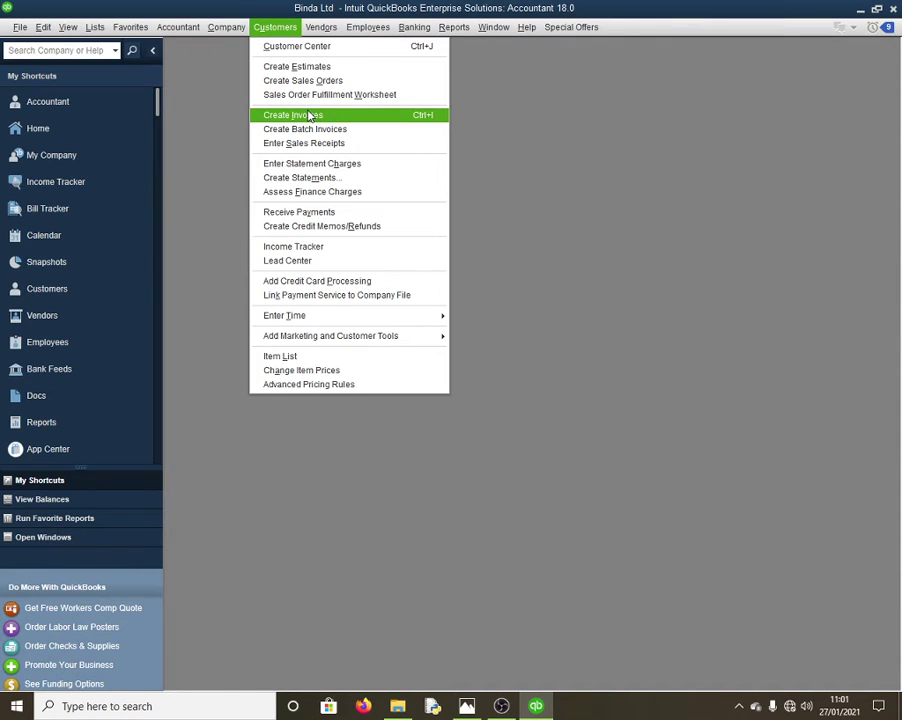
click(310, 116)
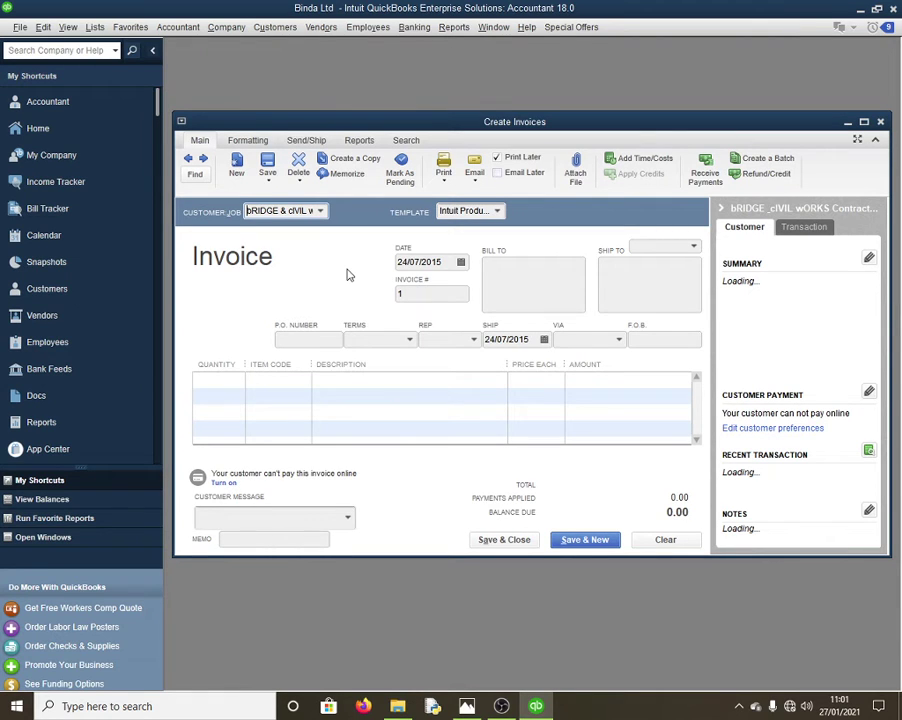
click(294, 411)
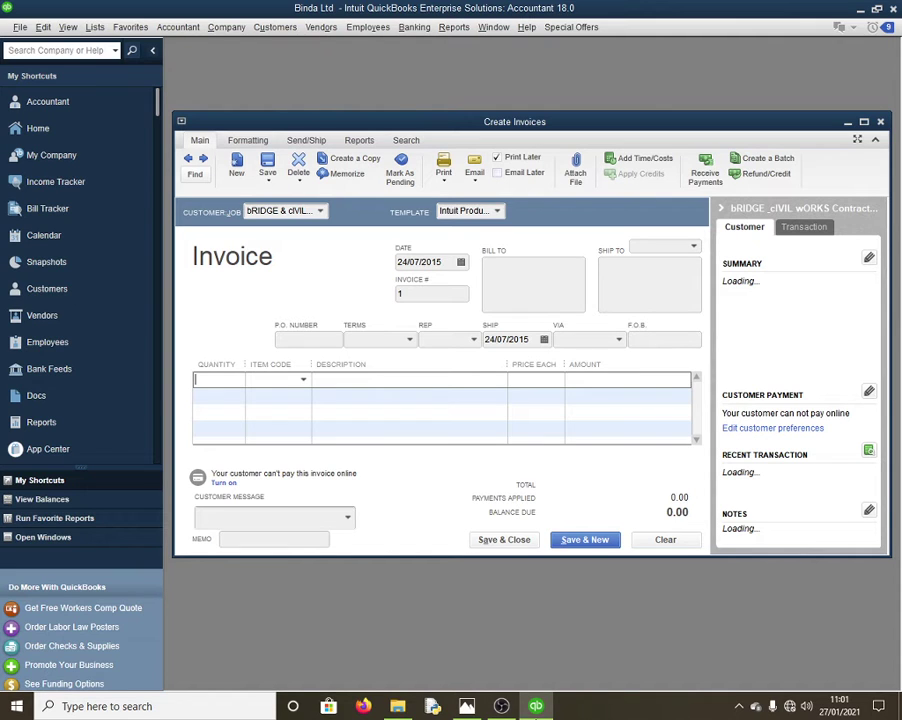
click(303, 380)
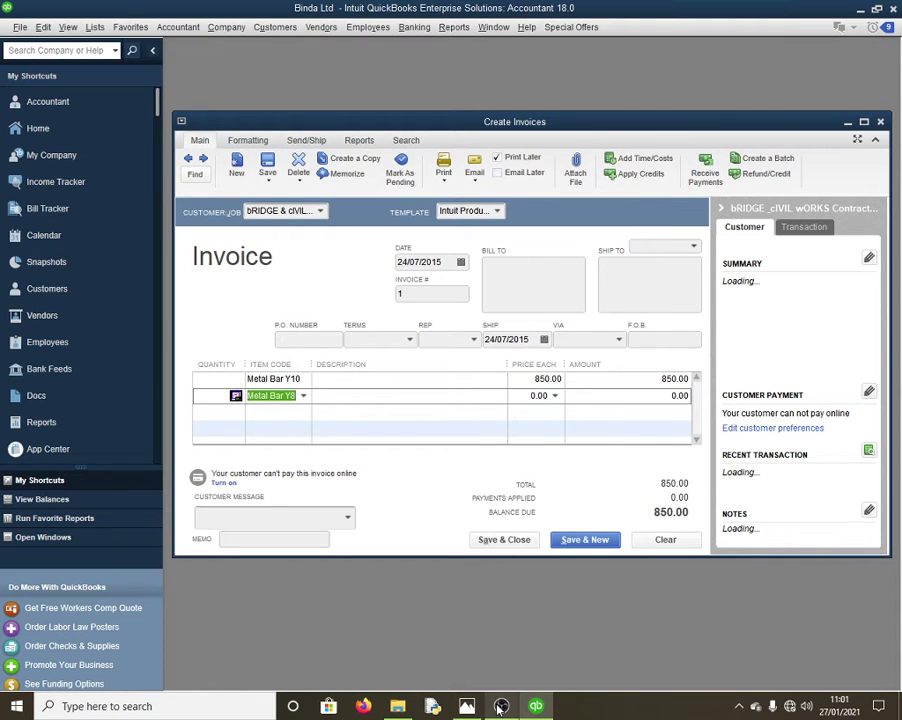
Check the July 6 sale in the task sheet and set the quantities to 205 for Metal Bar Y8 and 141 for Metal Bar Y10
click(466, 706)
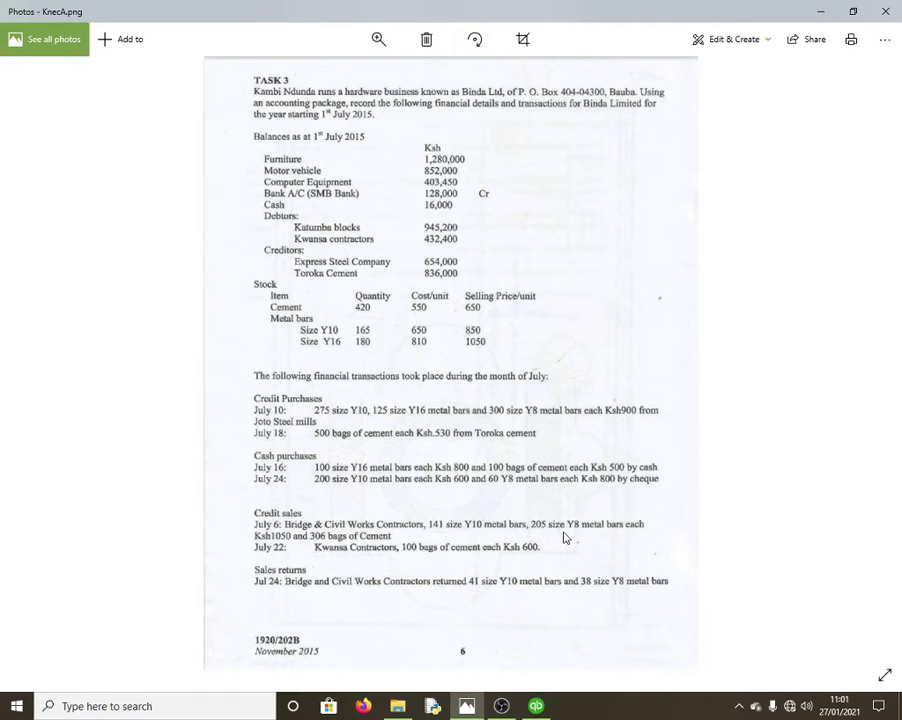
click(535, 706)
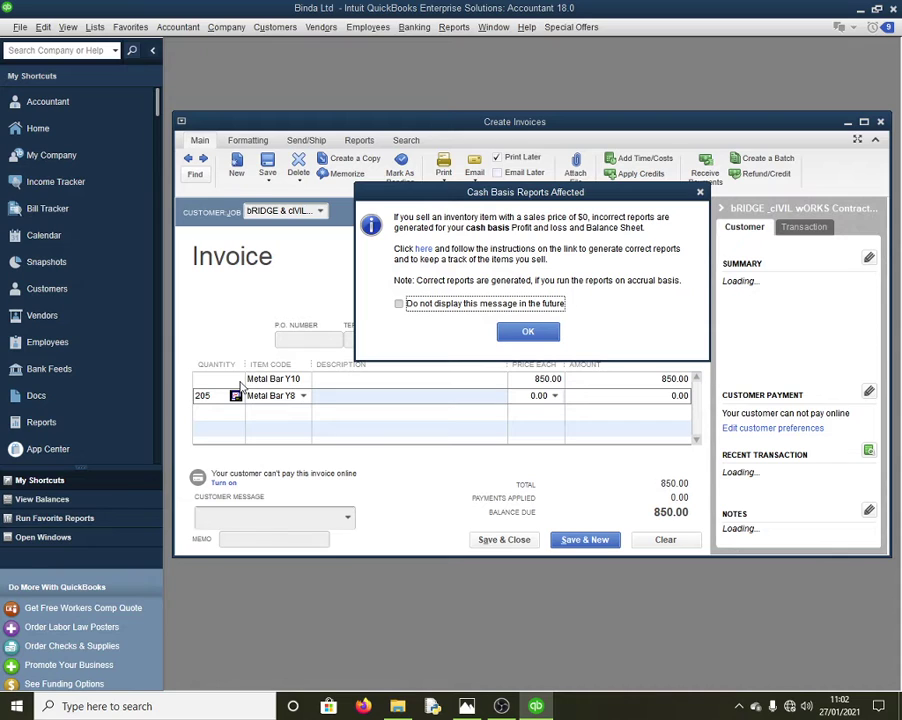
key(Return)
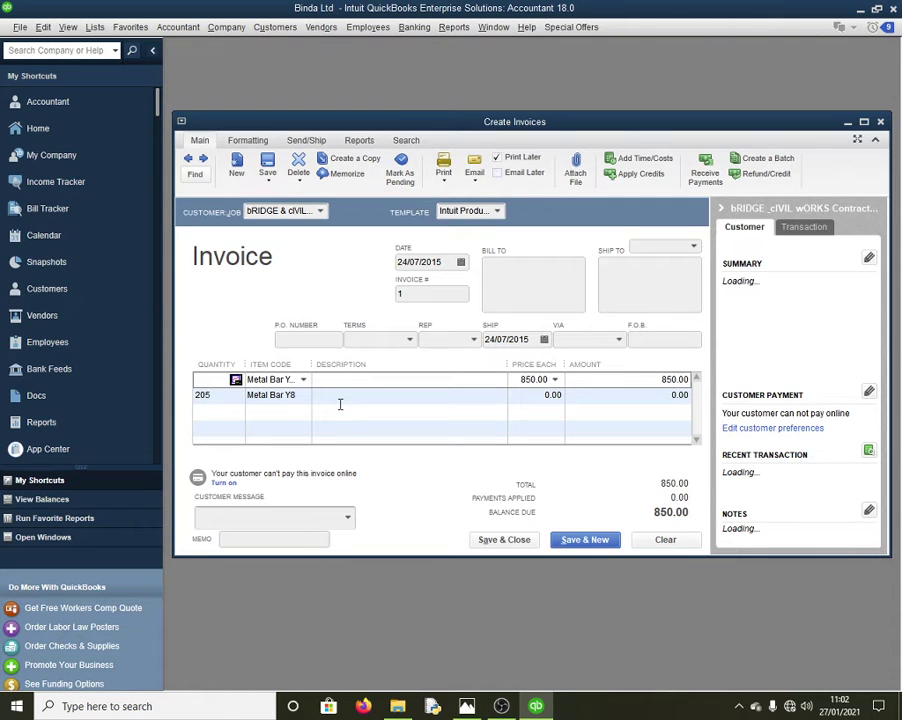
text(141)
Check the Metal Bar Y8 selling price in the task sheet, set its unit price to 1050, and dismiss the price level notice
click(538, 396)
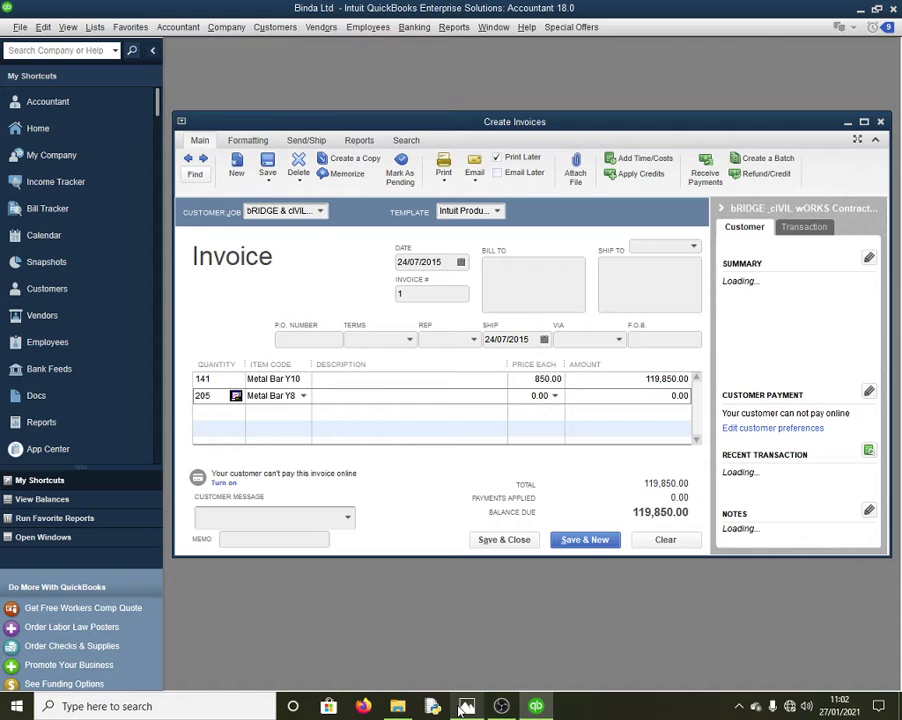
click(466, 706)
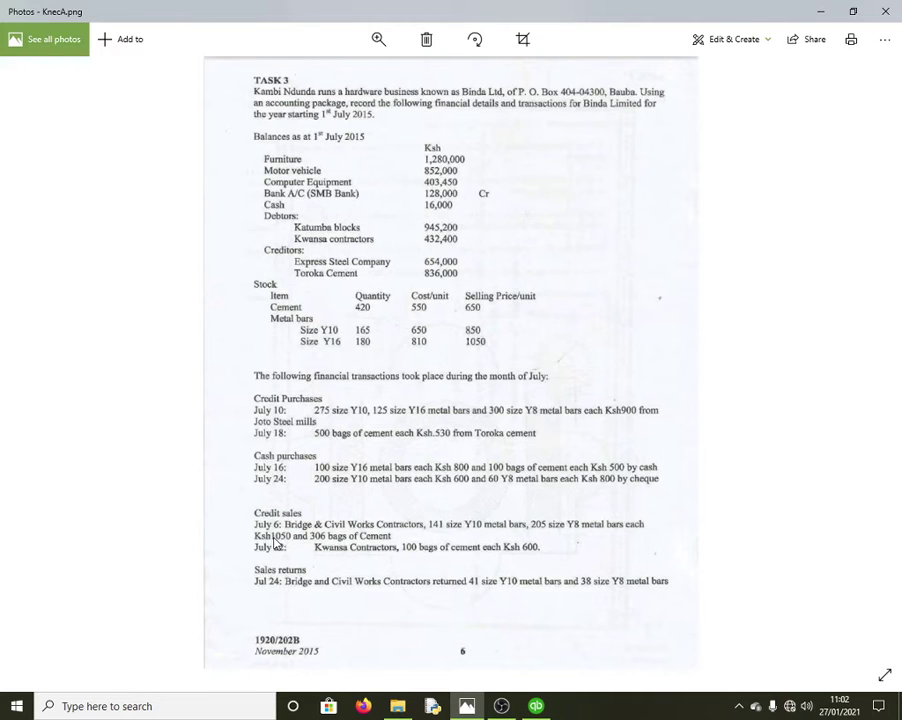
key(alt+Tab)
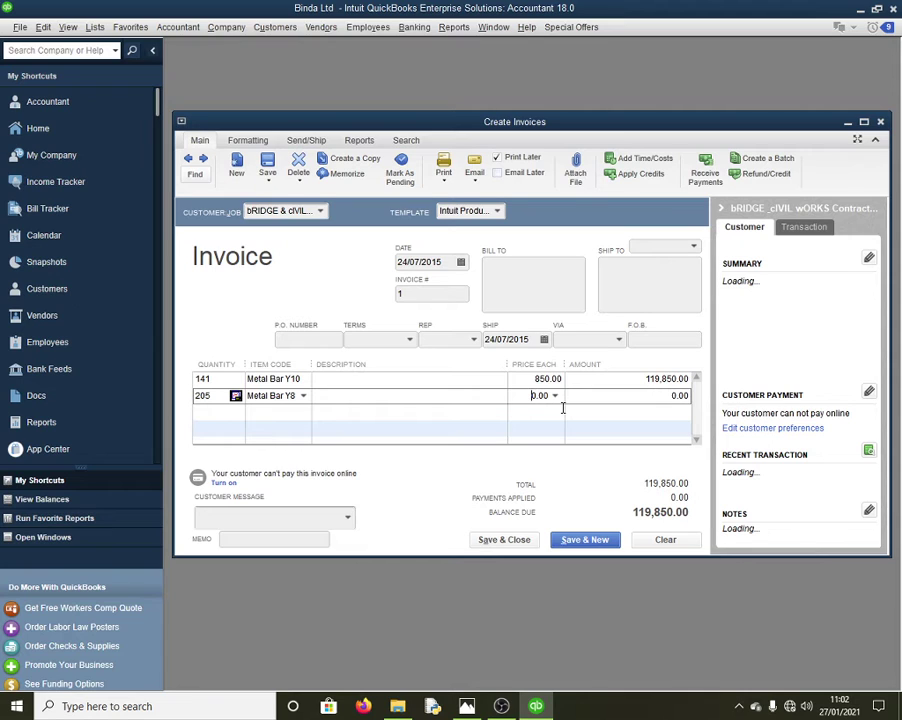
text(1050)
key(Tab)
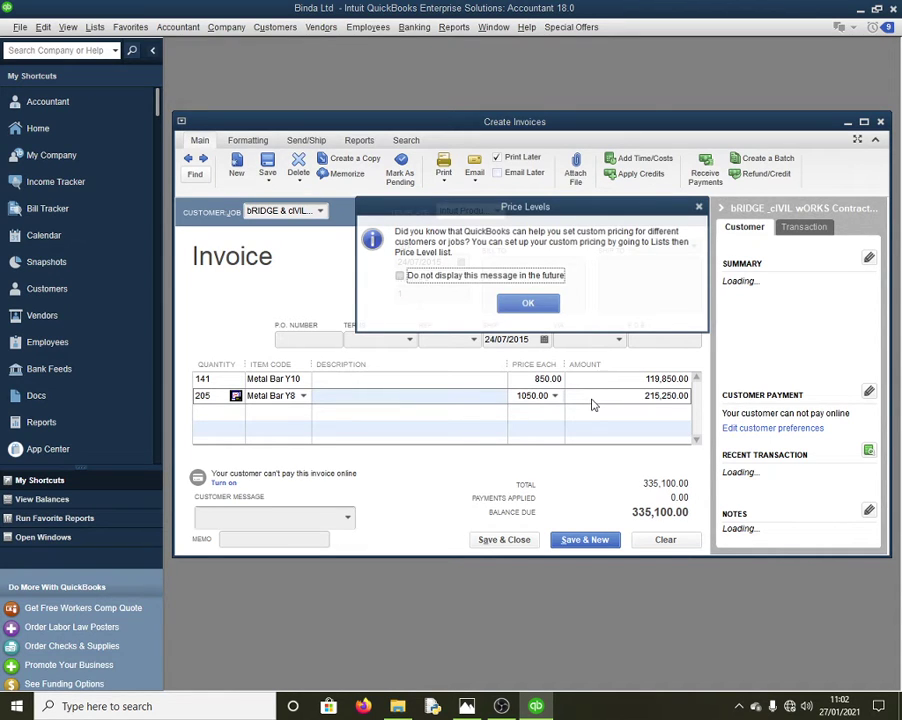
key(Return)
Add 30 units of Cement as the third line, date the invoice 6/07/2015, and save it to start a new one
click(304, 412)
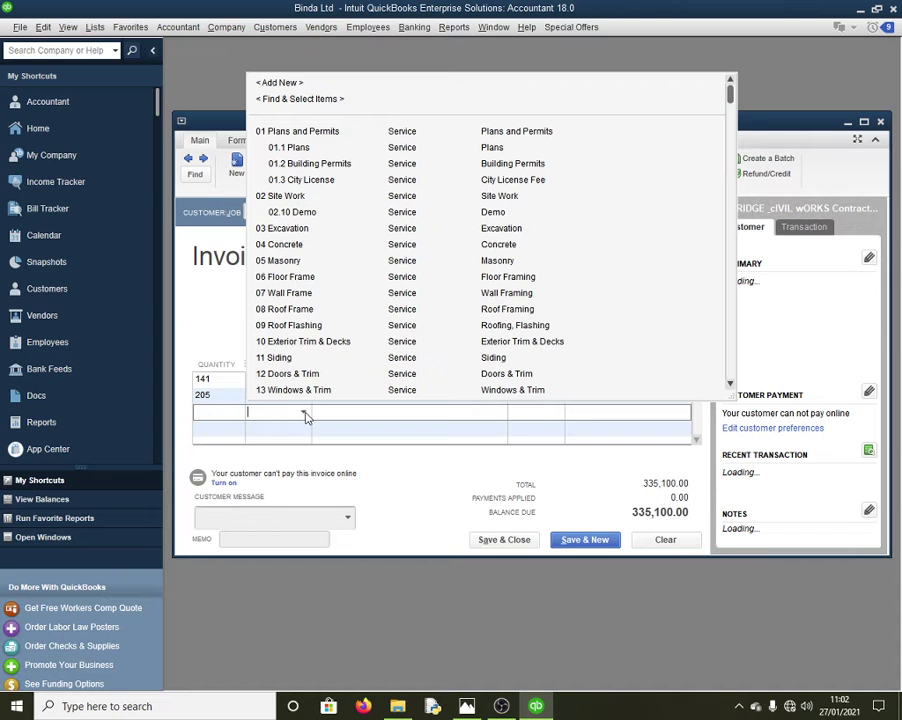
key(alt+Tab)
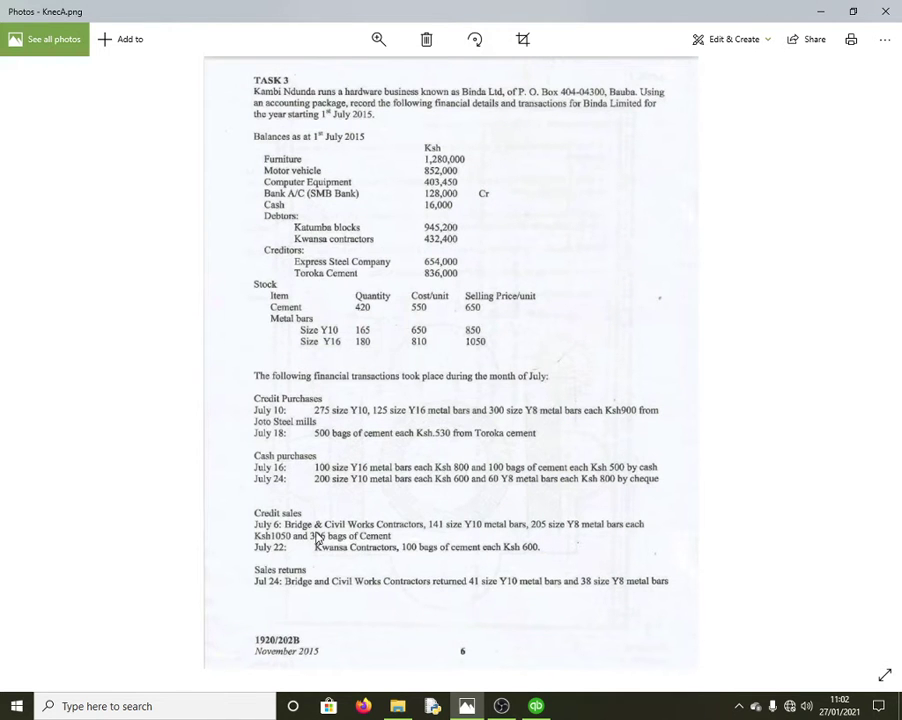
key(alt+Tab)
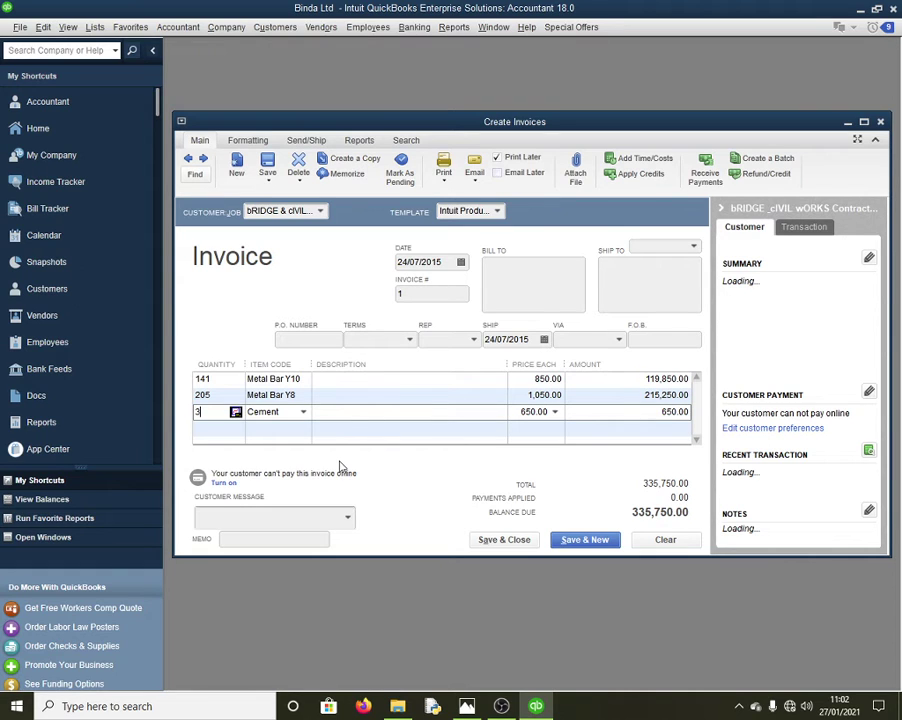
text(0)
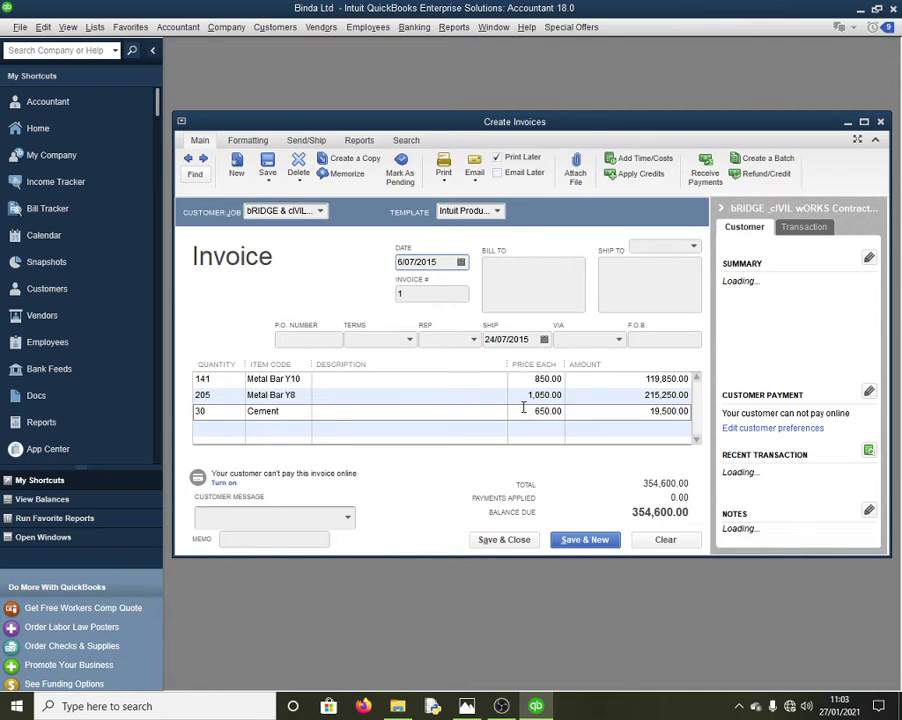
click(585, 540)
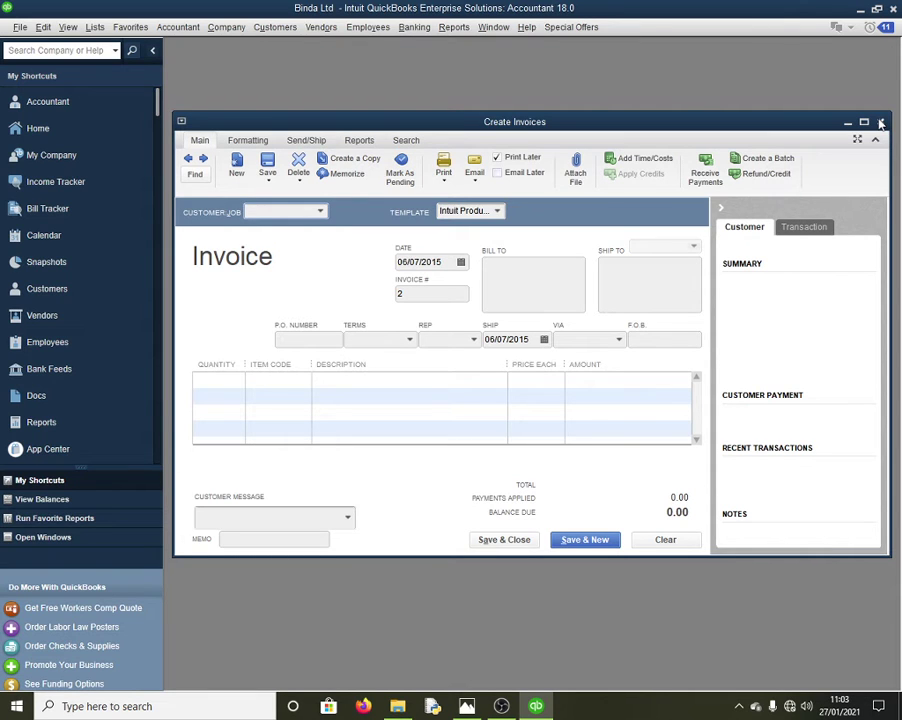
Check the July 22 sale in the task sheet and fill the new invoice for Kwansa Contractors with 600 units of Cement at 600 each
click(467, 706)
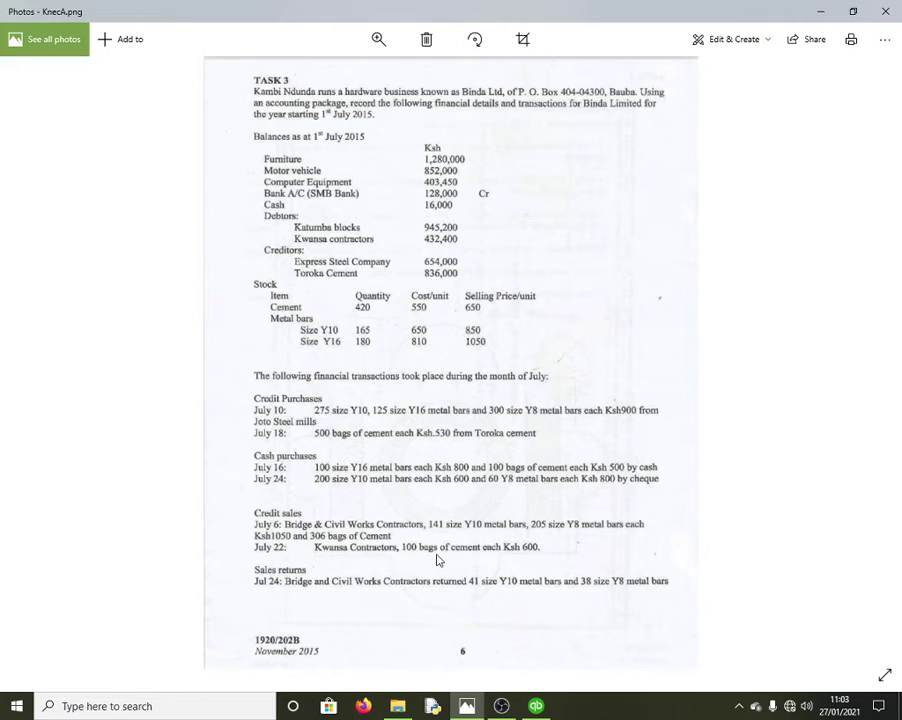
key(alt+Tab)
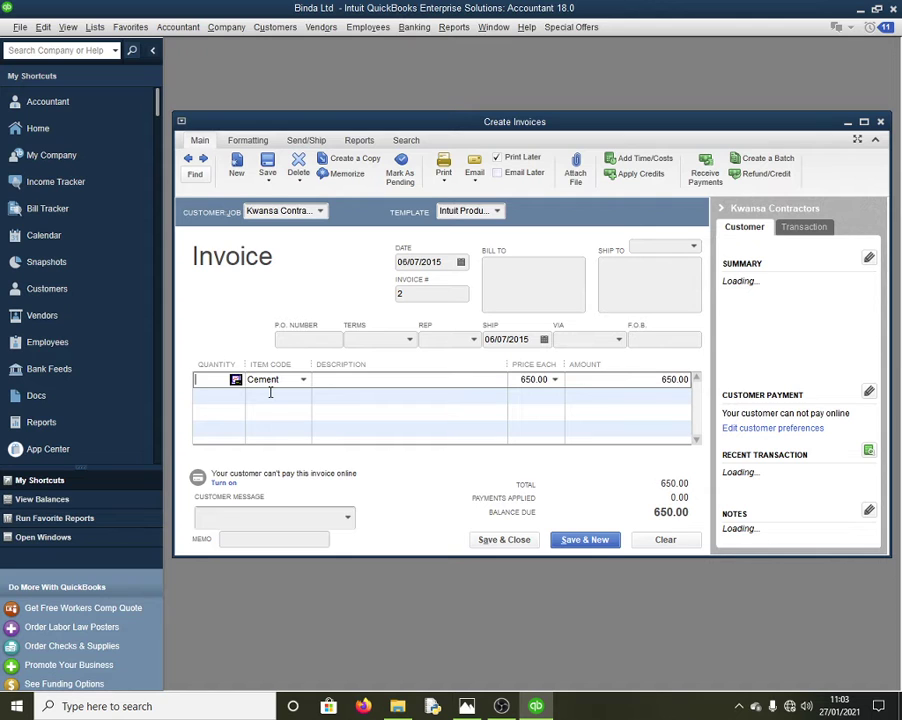
key(alt+Tab)
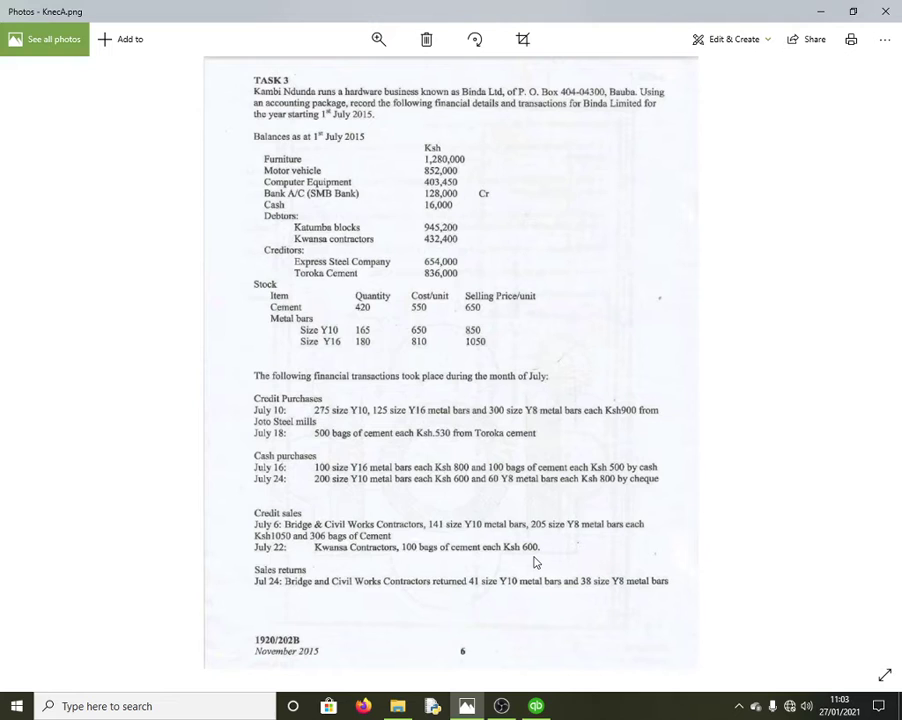
click(536, 706)
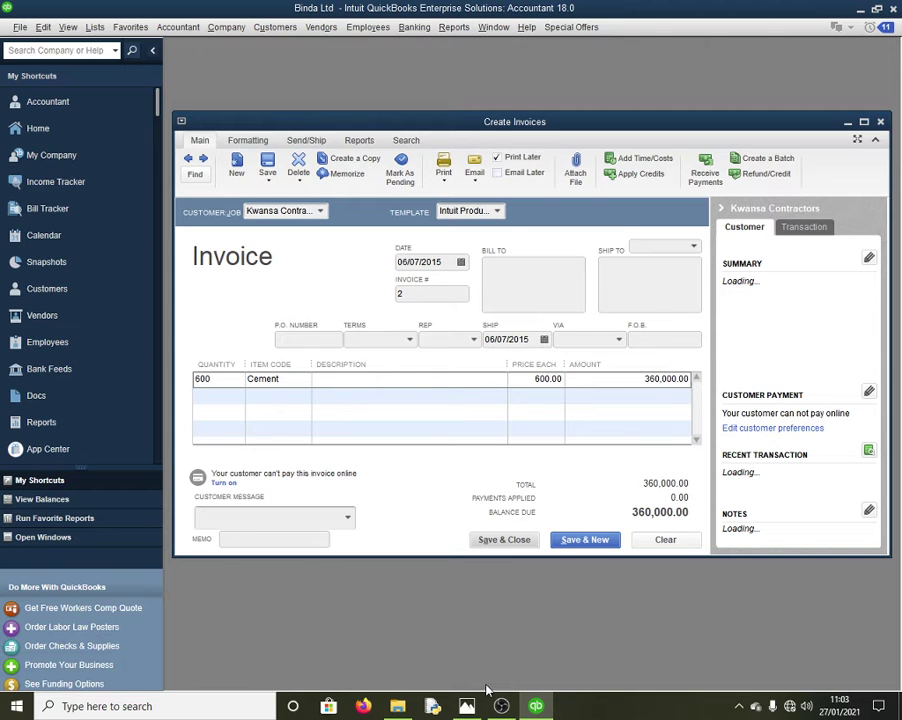
Check the July 22 sale in the task sheet, date the Kwansa Contractors invoice 22/07/2015, and save and close it
click(466, 706)
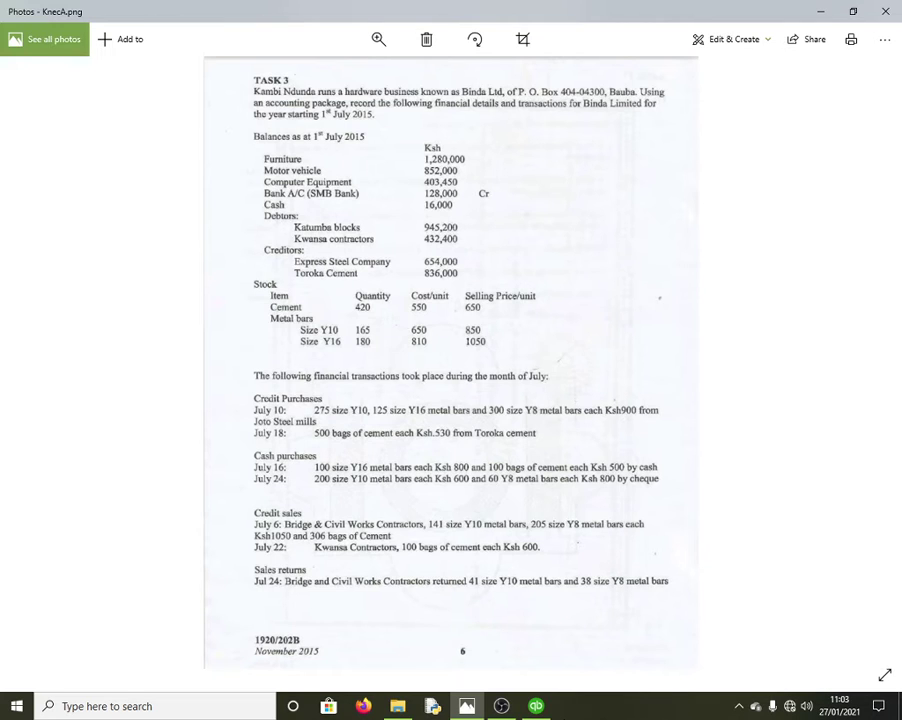
key(alt+Tab)
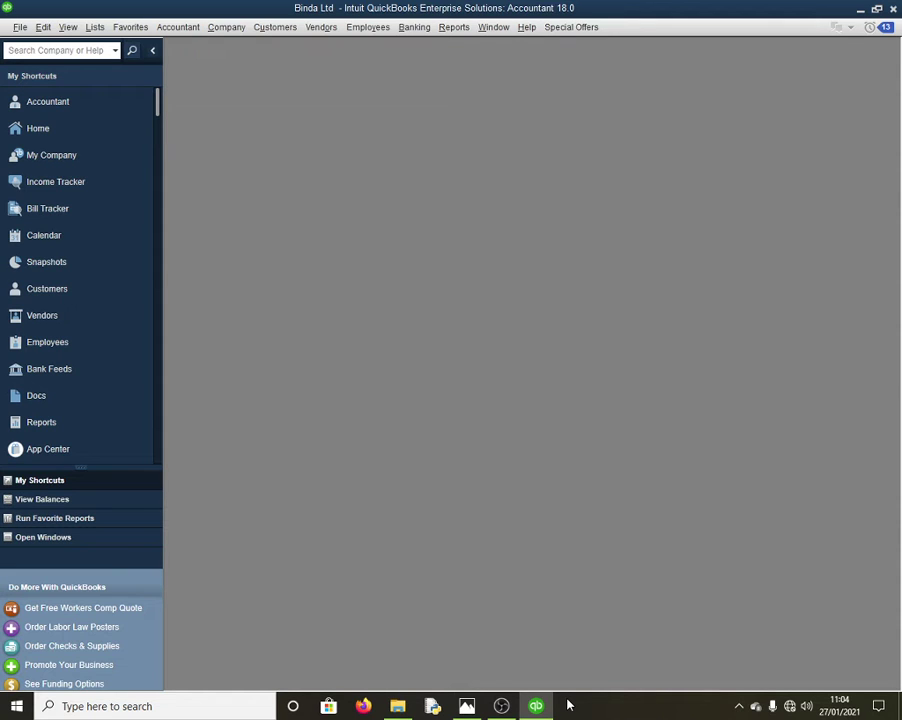
Check the July 24 sales return in the task sheet and fill a credit memo for Bridge & Civil Works Contractors with 41 Metal Bar Y10 and 38 Metal Bar Y8
click(466, 706)
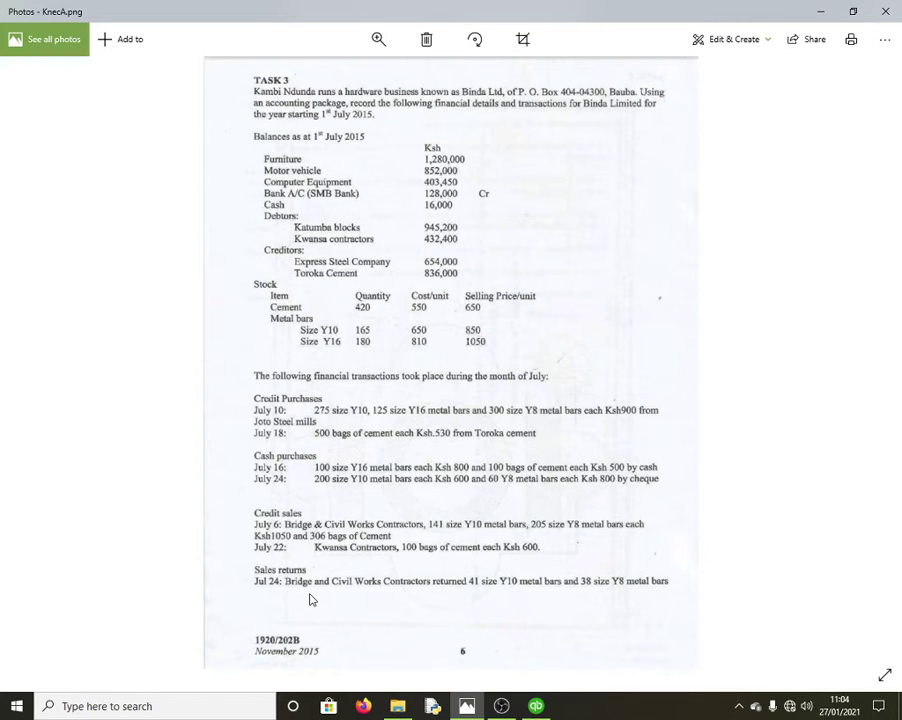
click(538, 706)
click(308, 272)
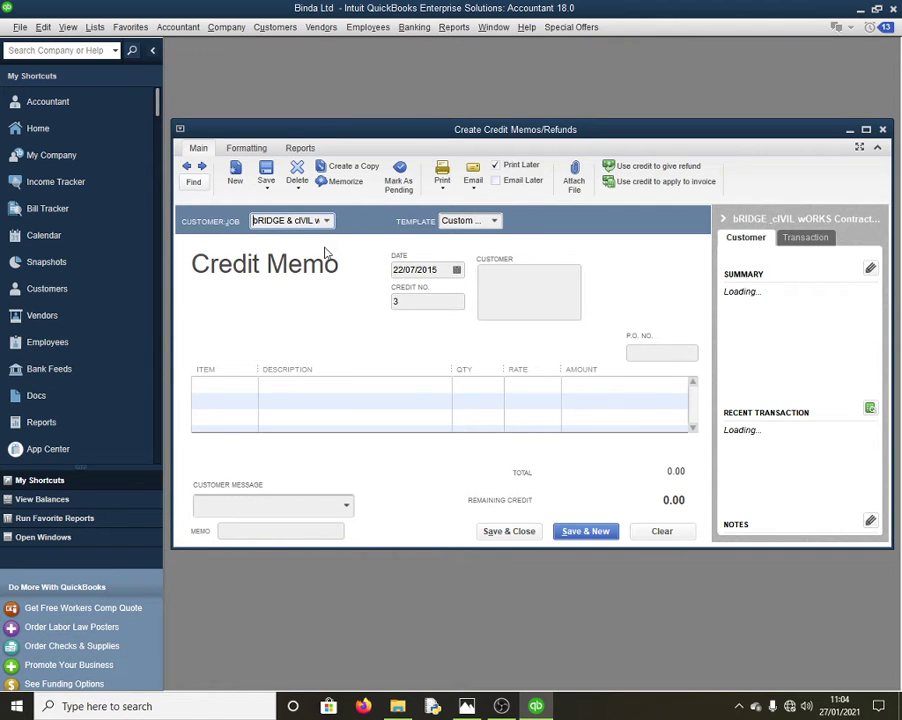
key(alt+Tab)
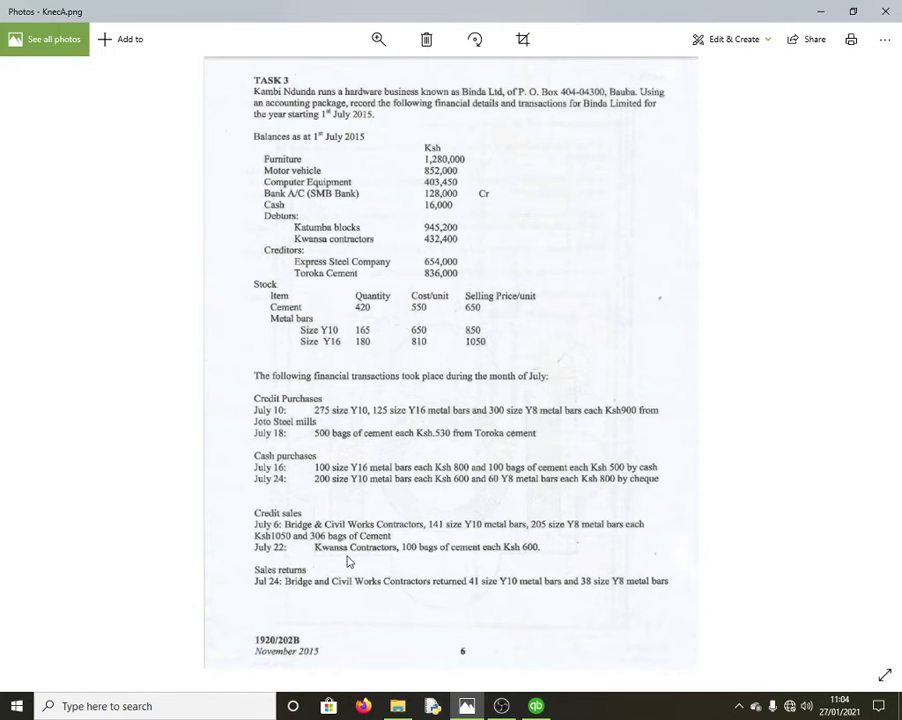
key(alt+Tab)
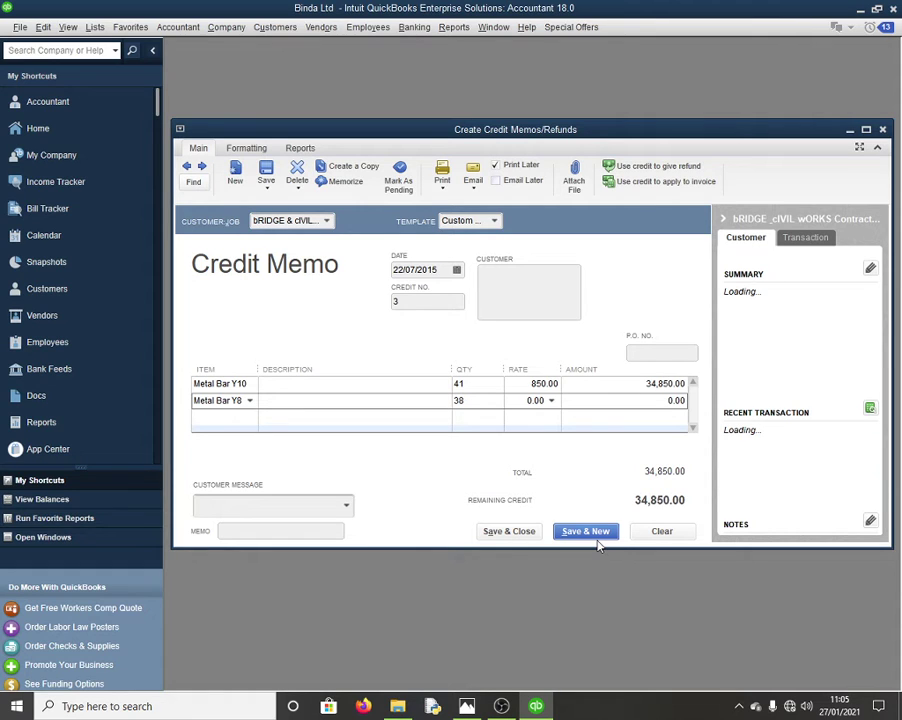
Save and close the credit memo, applying its credit to the customer's invoice dated 06/07/2015
click(519, 533)
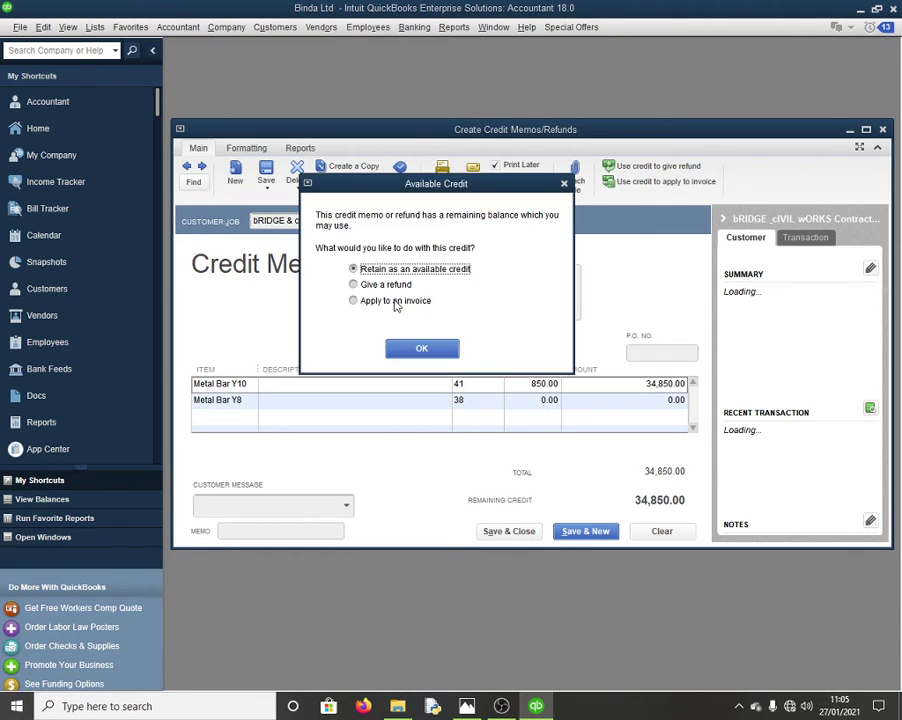
click(396, 302)
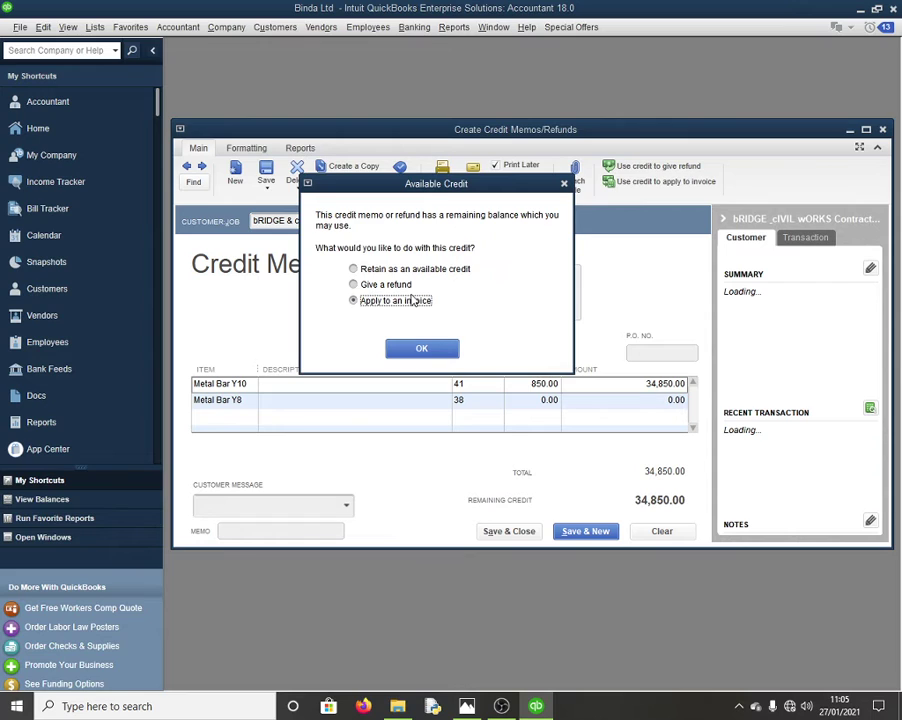
click(422, 349)
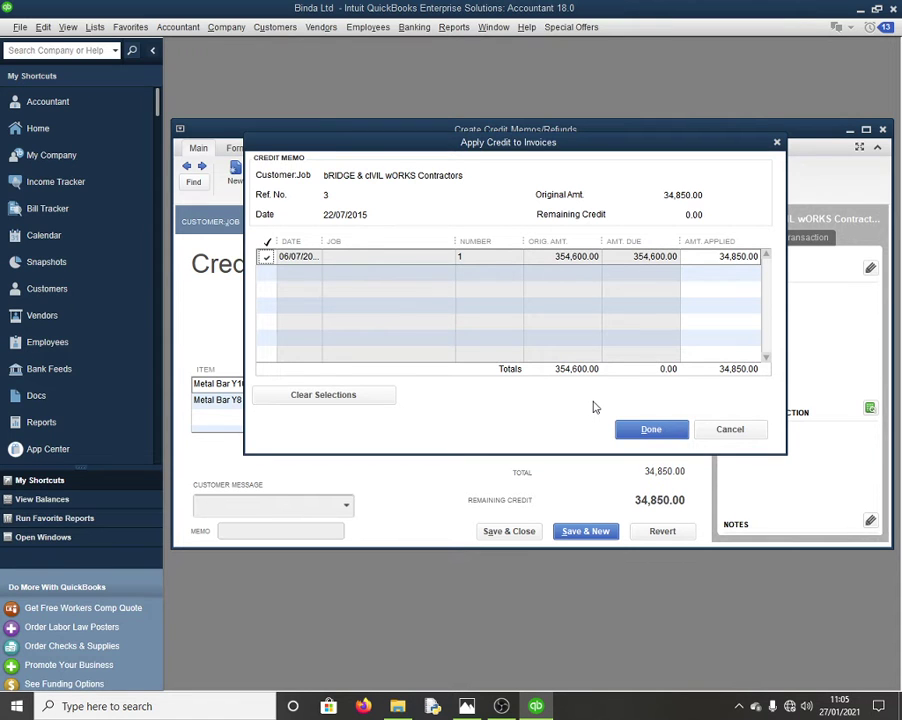
Check the July 17 purchase return on the second page of the task sheet and start a vendor credit for Toroka Cement
key(alt+Tab)
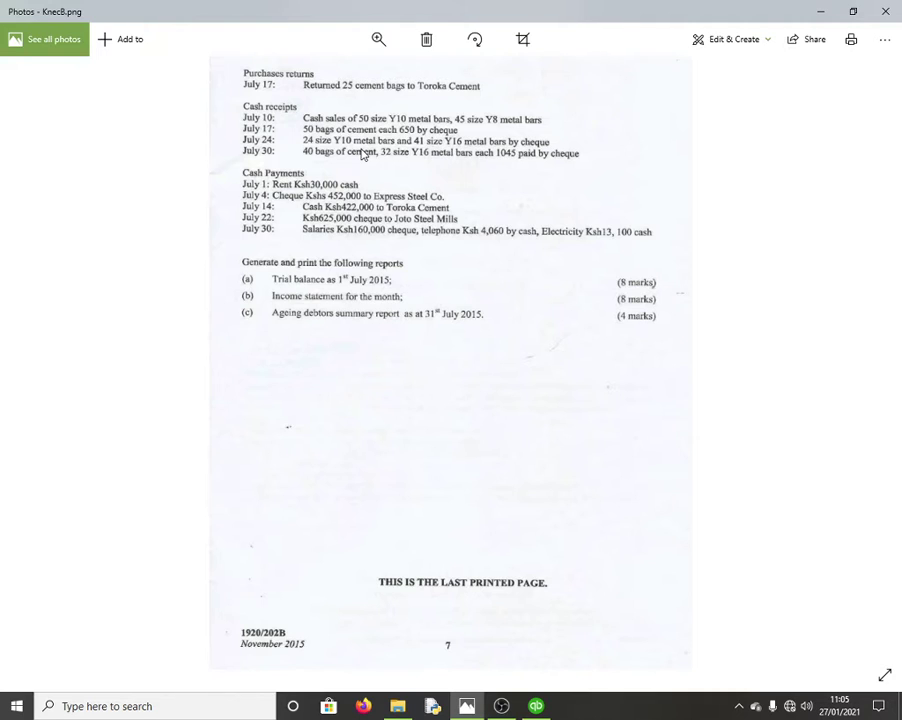
click(538, 708)
click(467, 707)
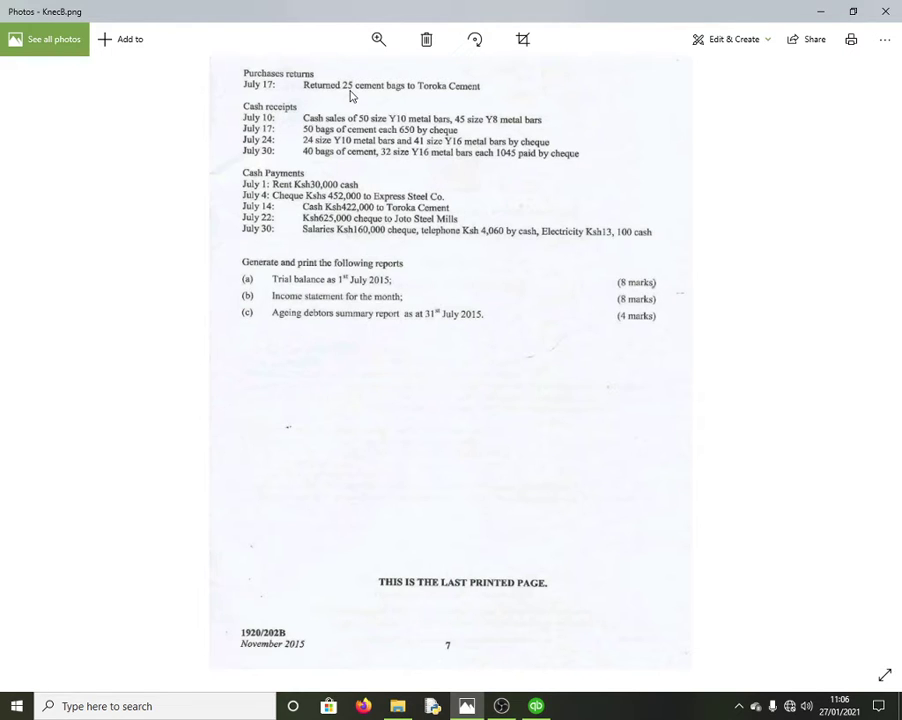
key(alt+Tab)
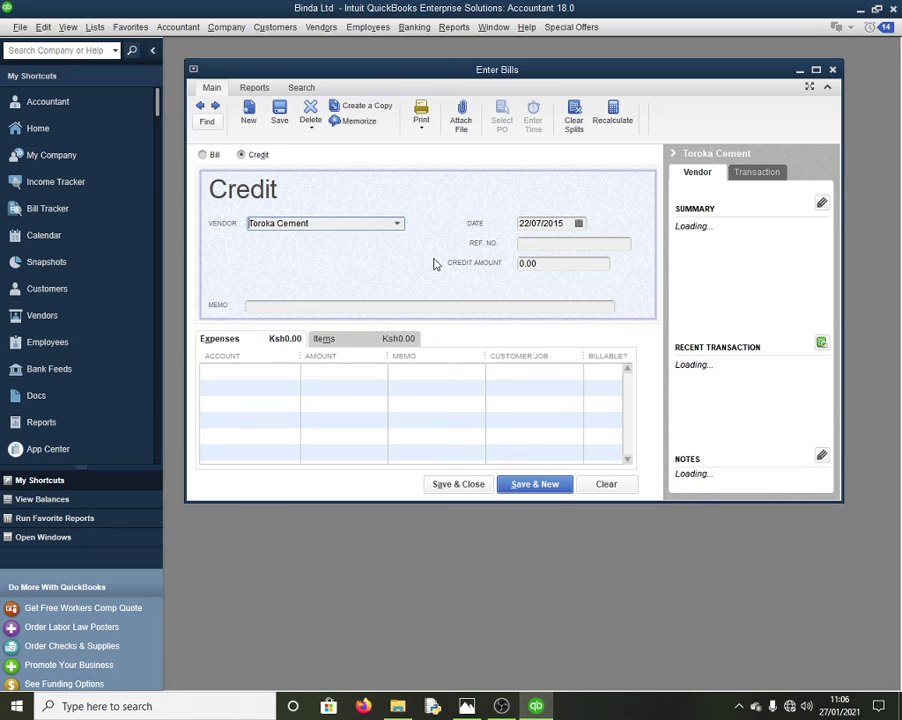
Add 25 units of Cement at 550 each as an item on the Toroka Cement credit, and save and close it
click(204, 155)
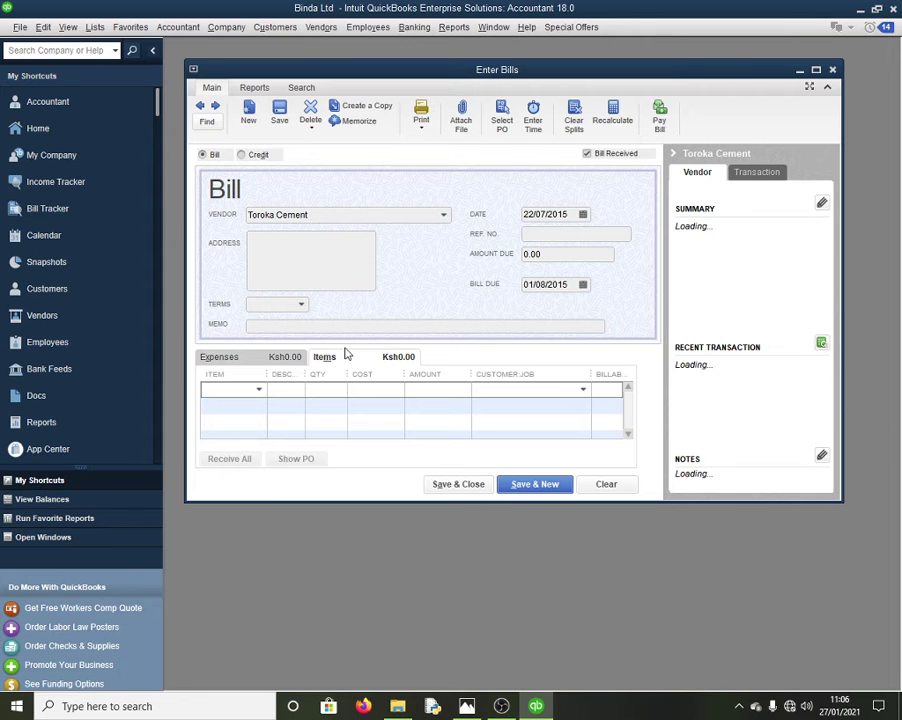
key(alt+Tab)
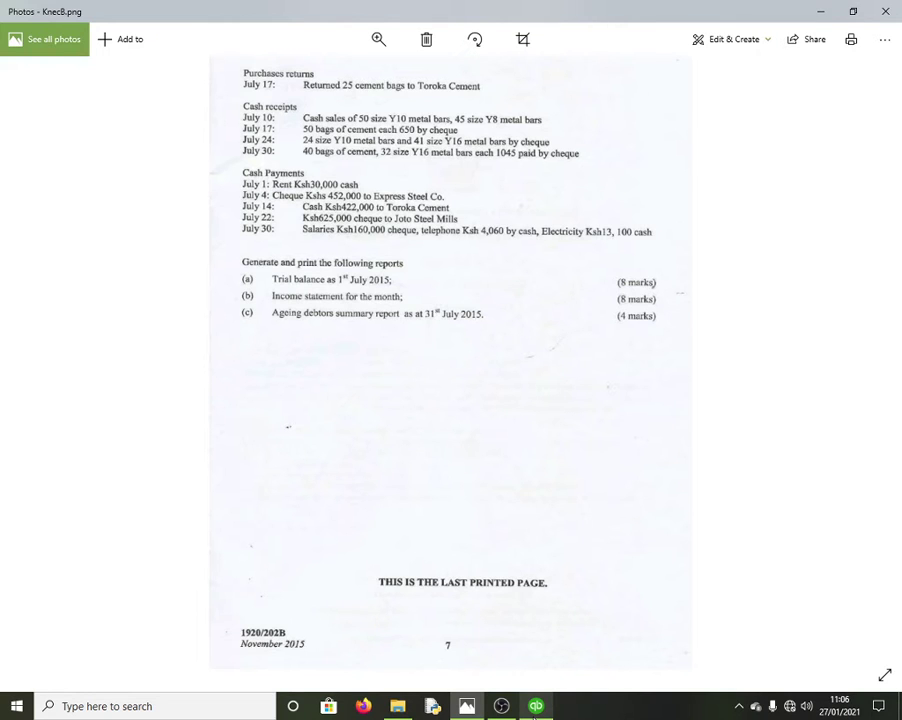
click(536, 708)
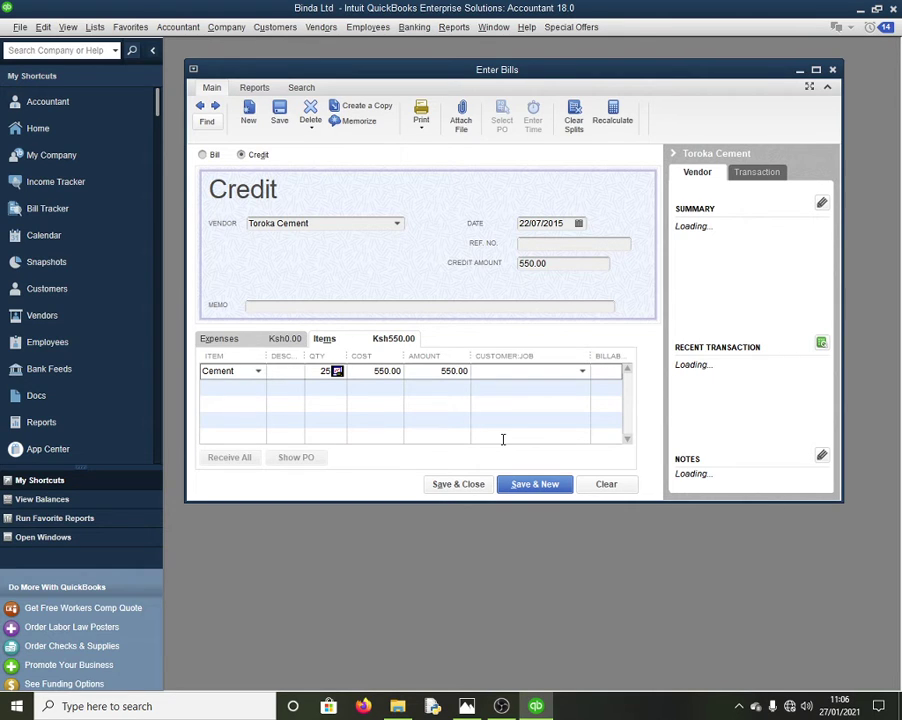
click(459, 484)
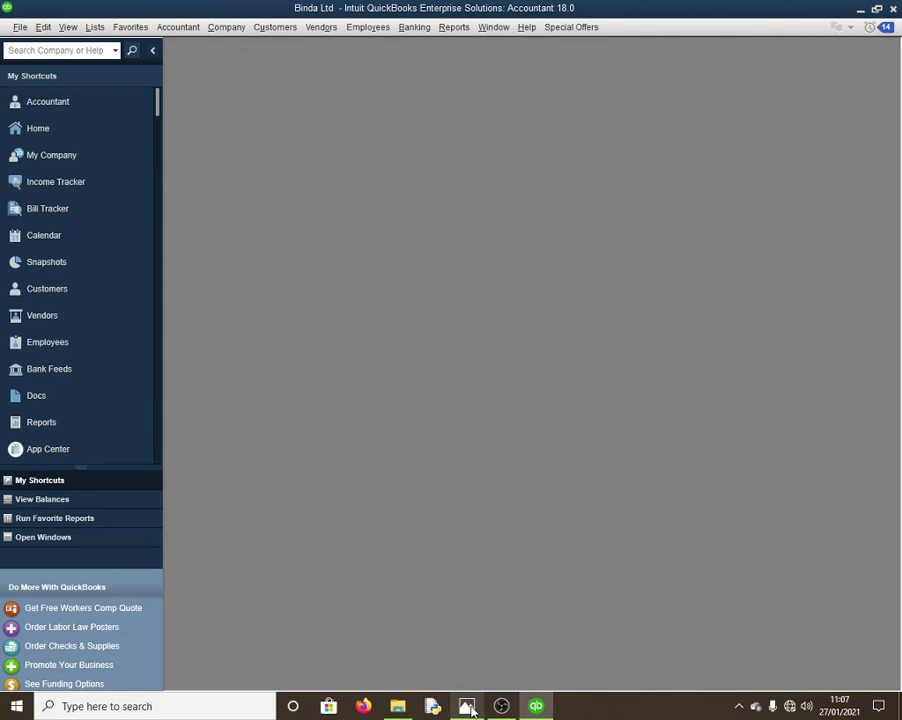
Check the July 10 cash sale in the task sheet and fill a sales receipt for Katumba Blocks with 50 Metal Bar Y10 and 45 Metal Bar Y8
click(468, 706)
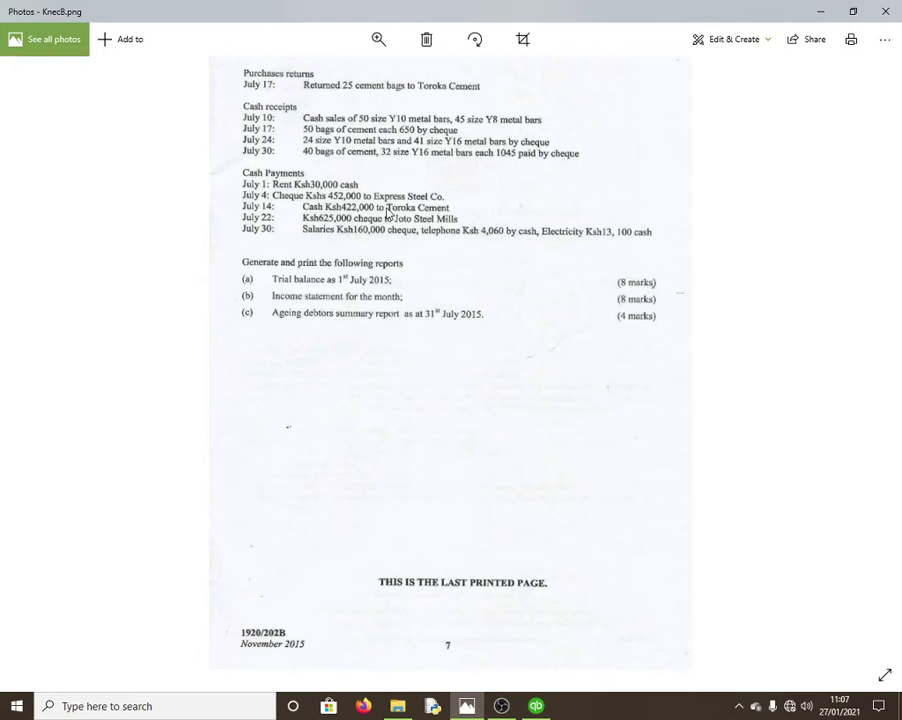
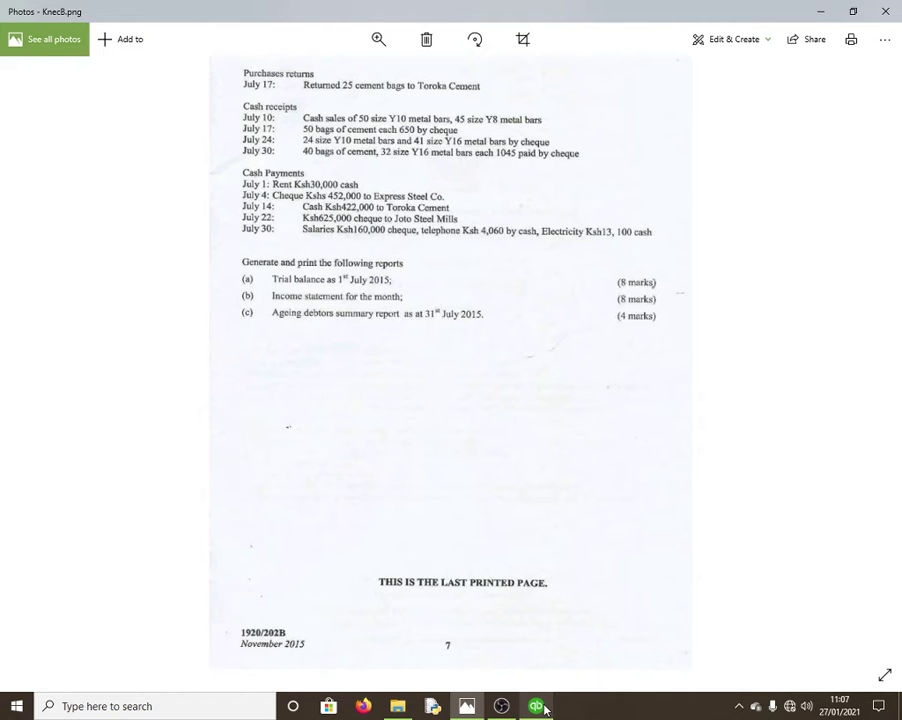
click(541, 707)
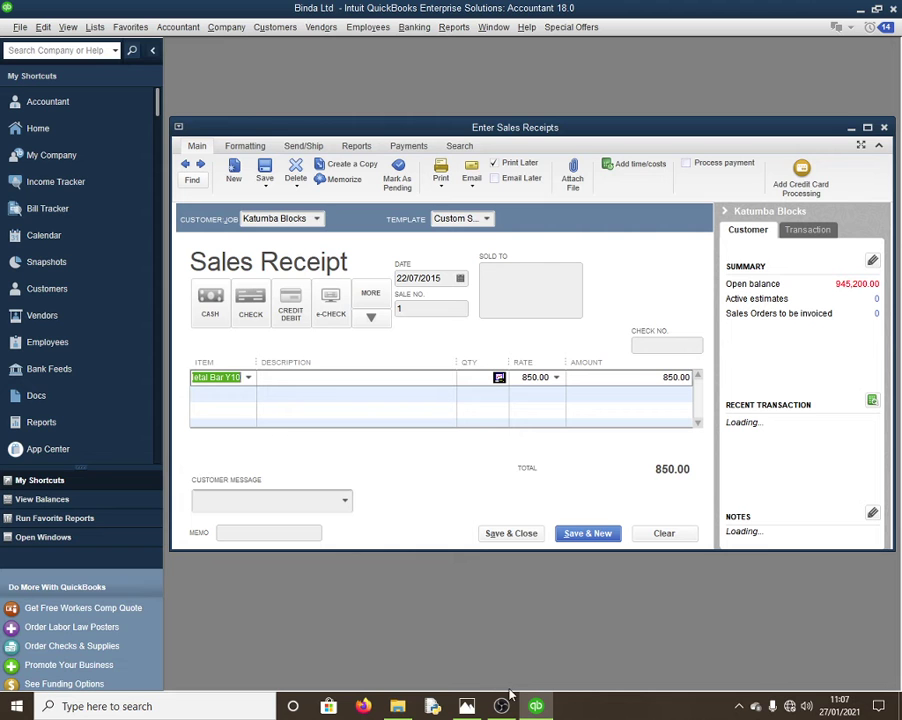
click(467, 706)
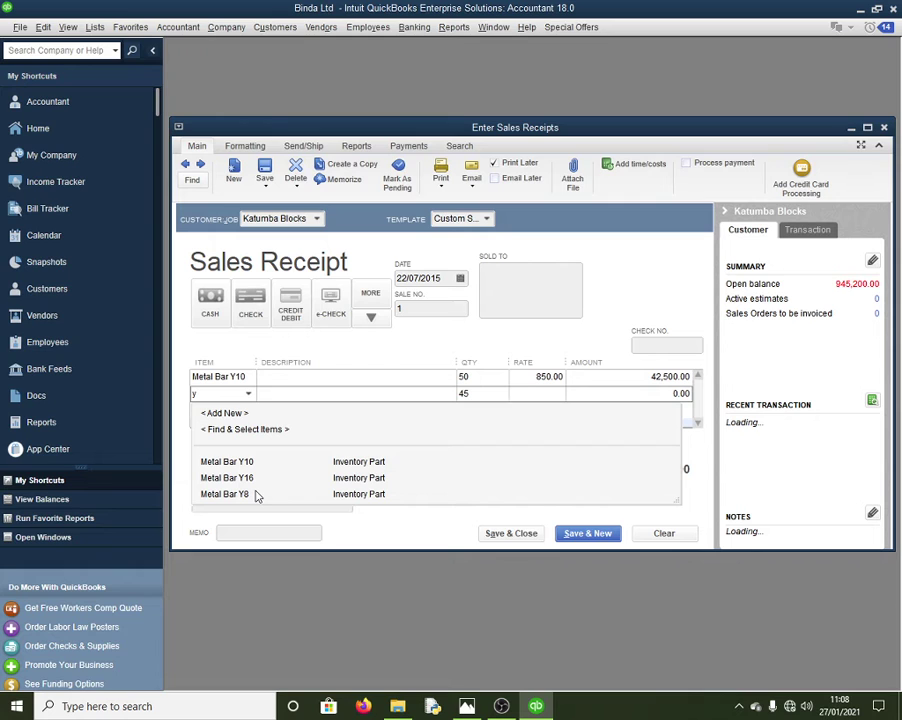
click(257, 496)
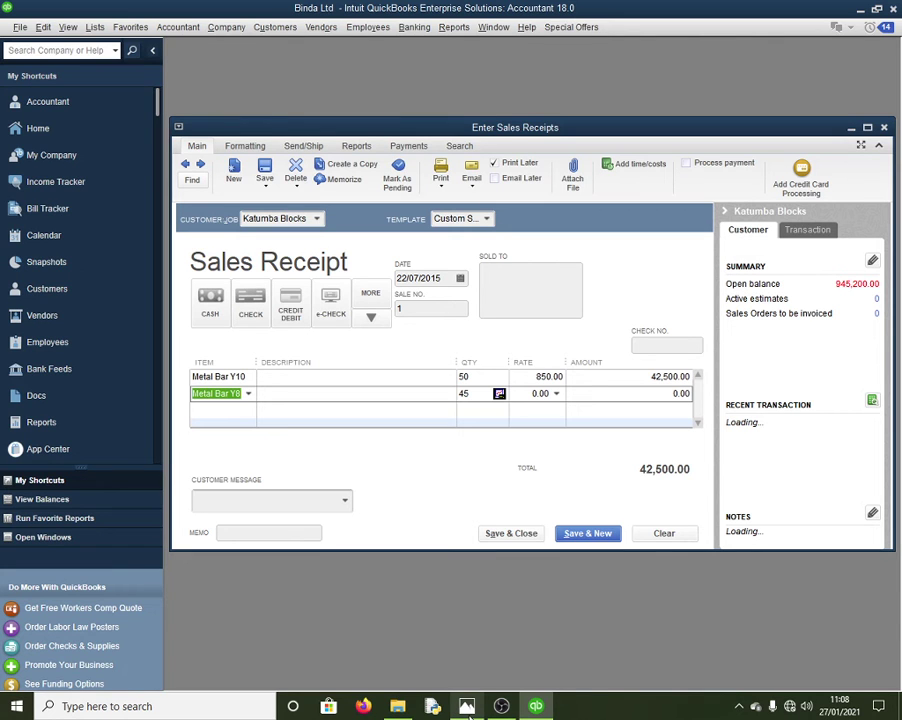
Recheck the task sheet, set the Metal Bar Y8 rate to 10, date the receipt 10/07/2015, and save it to start a new one
click(466, 706)
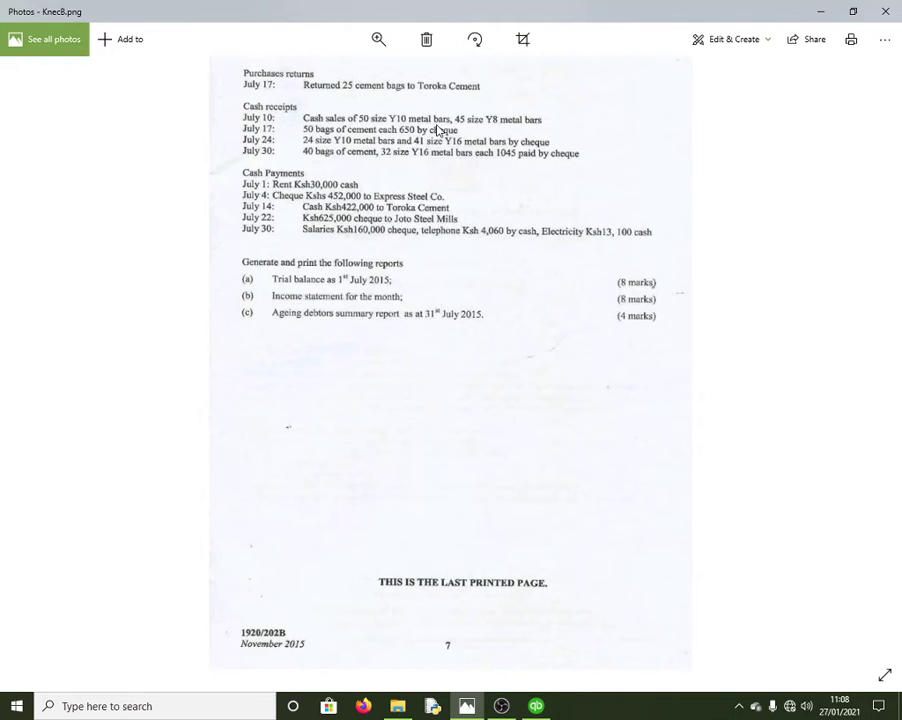
click(537, 706)
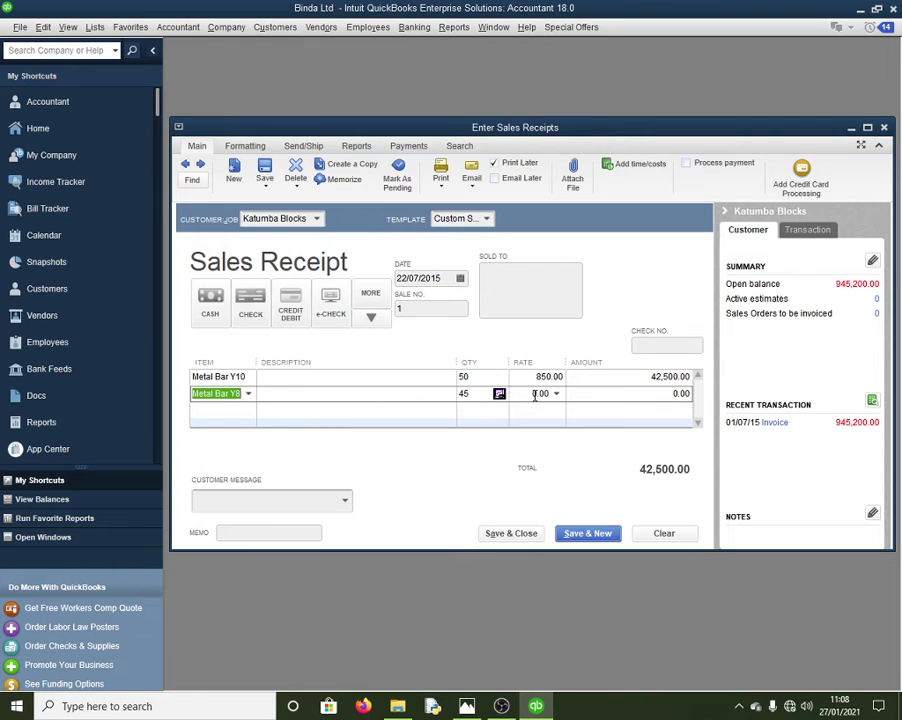
click(537, 393)
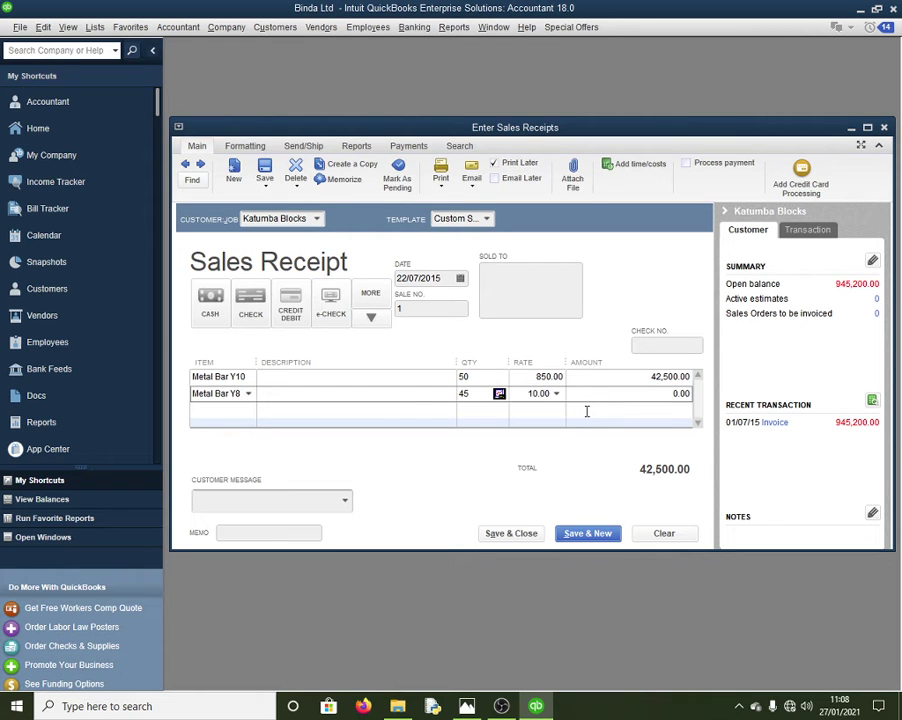
key(alt+Tab)
key(alt+s)
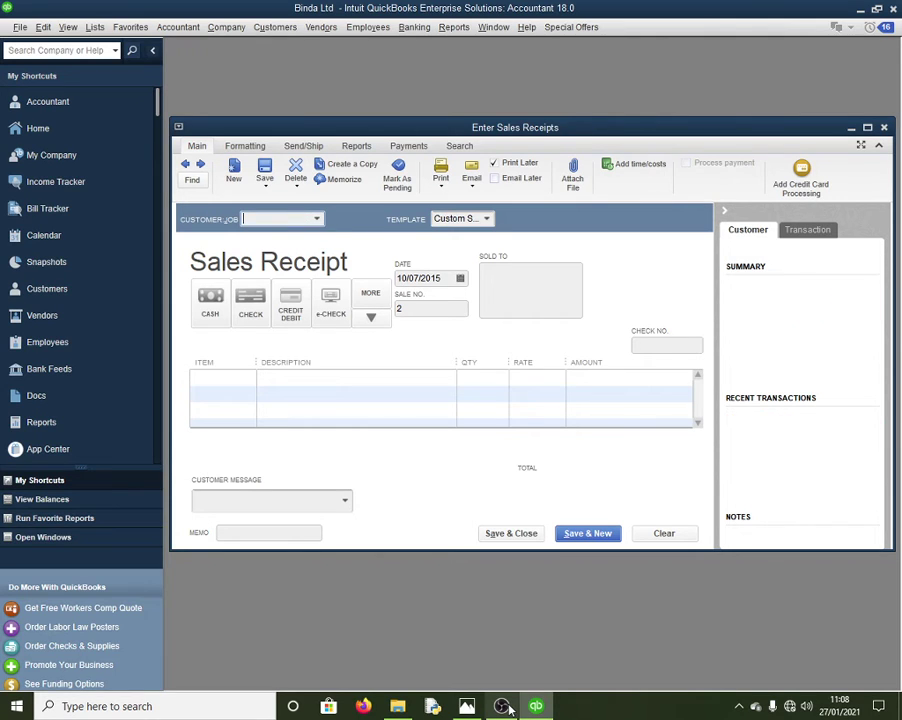
Enter a sales receipt for Bridge & Civil Works Contractors with 50 units of Cement, date it 17/07/2015, and save it to start a new one
click(466, 706)
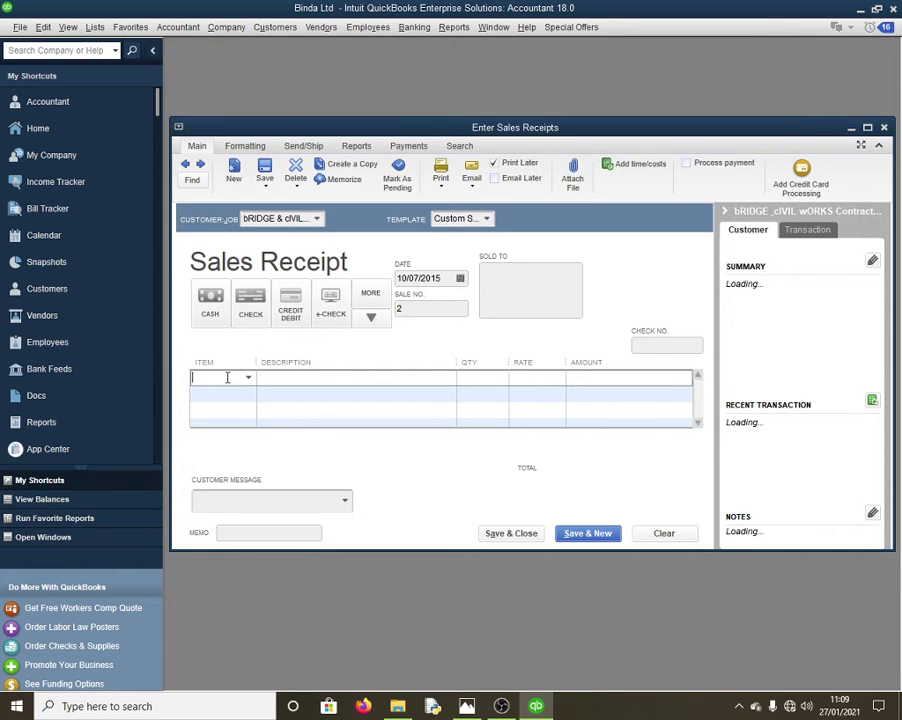
text(Cement)
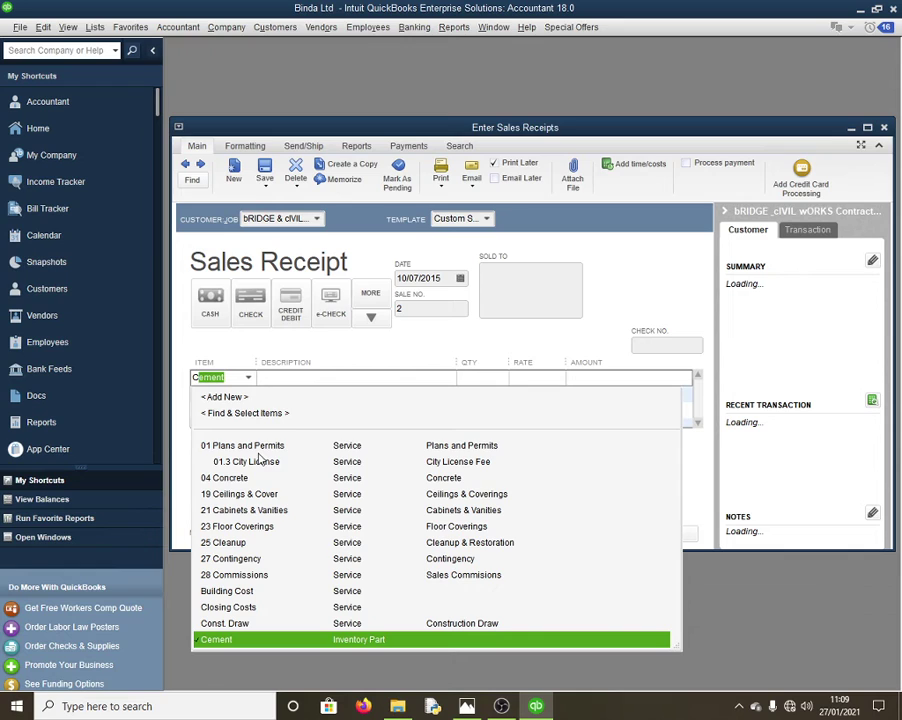
key(Return)
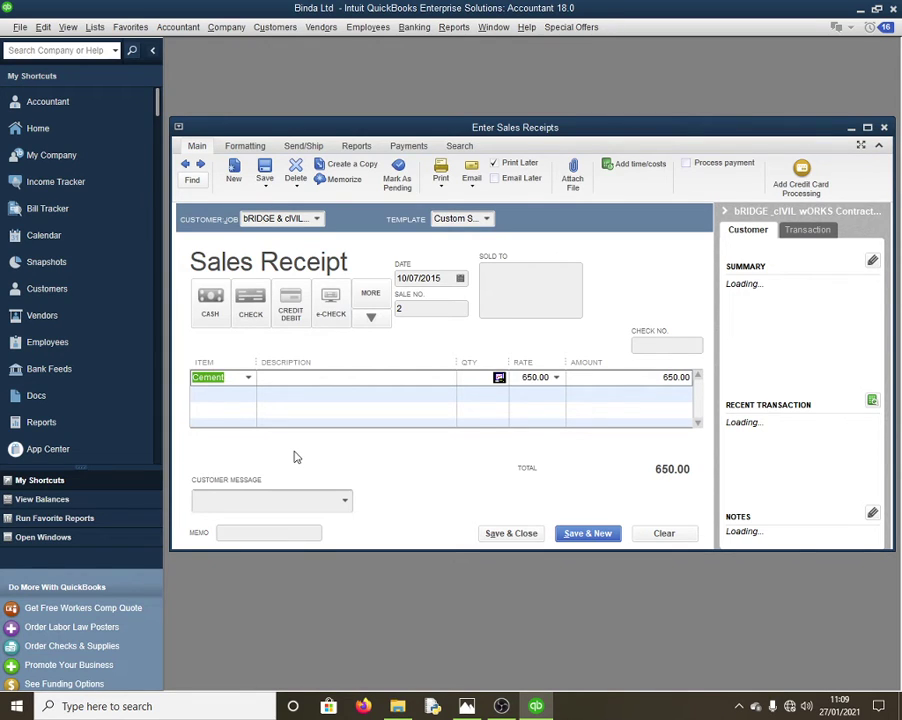
key(Tab)
key(Tab)
text(50)
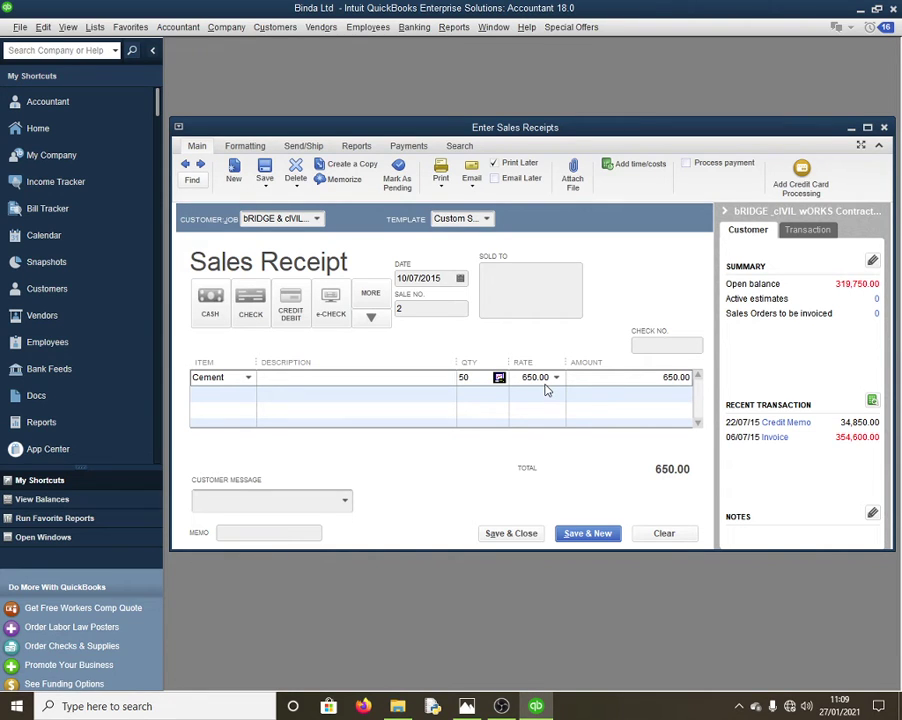
click(410, 278)
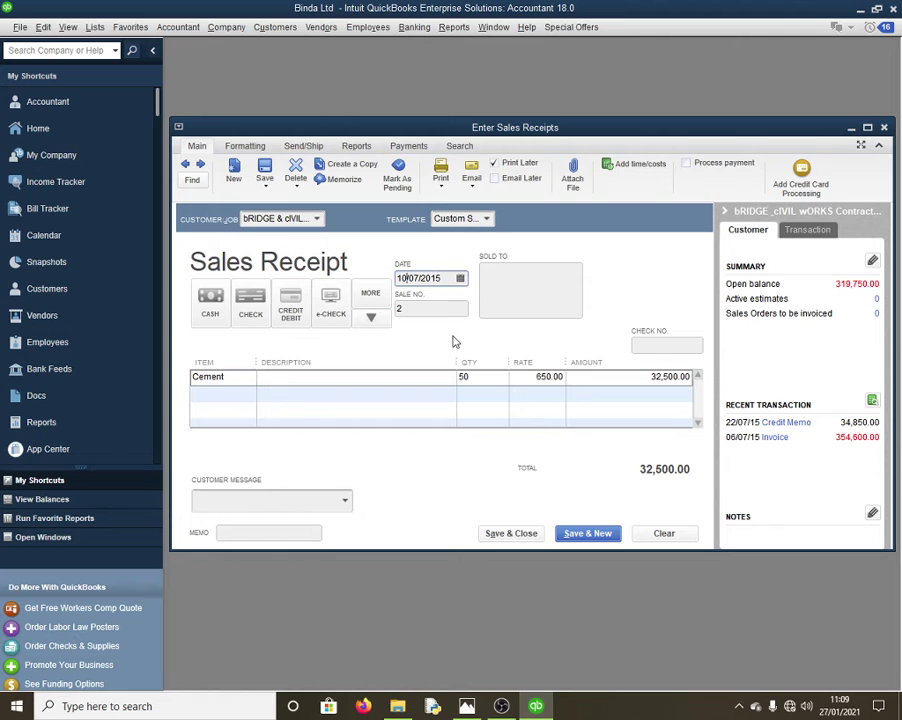
Check the July 24 cash sale in the task sheet and add Metal Bar Y10 and Metal Bar Y16 lines to the Kwansa Contractors sales receipt
key(alt+Tab)
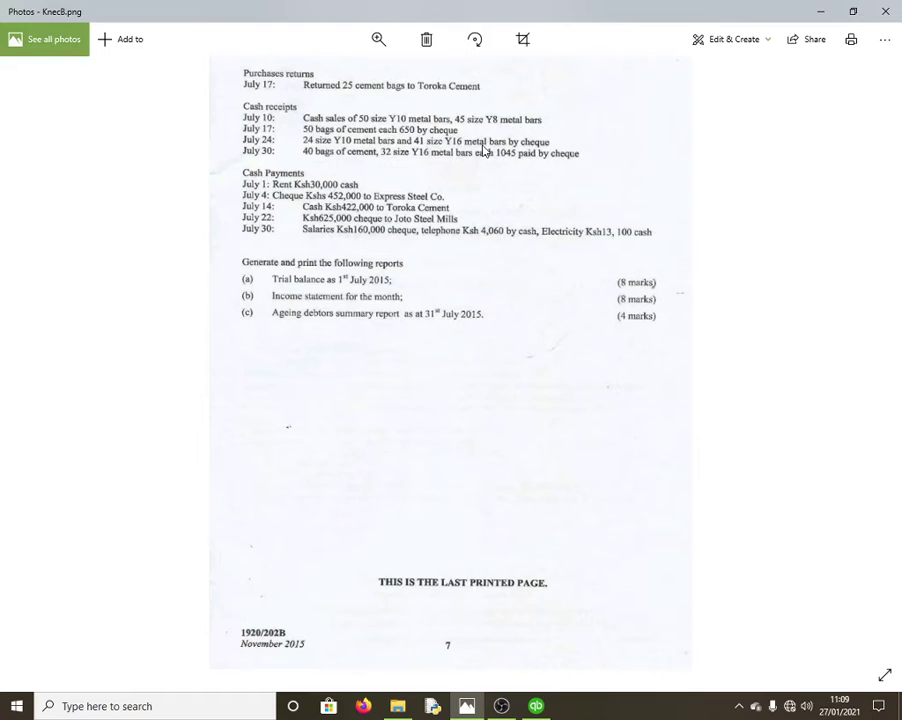
key(alt+Tab)
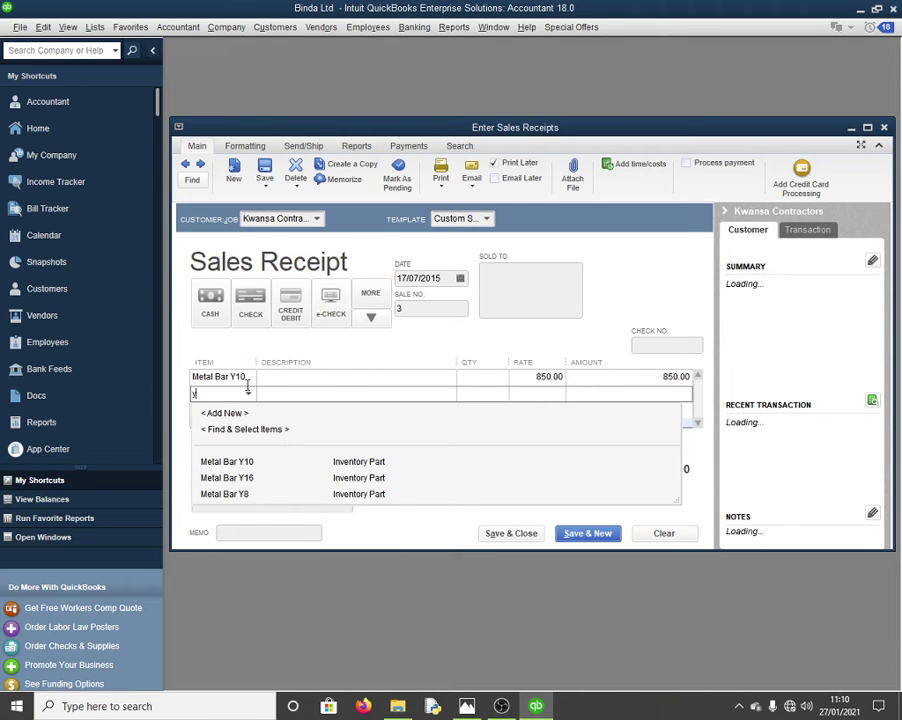
click(227, 478)
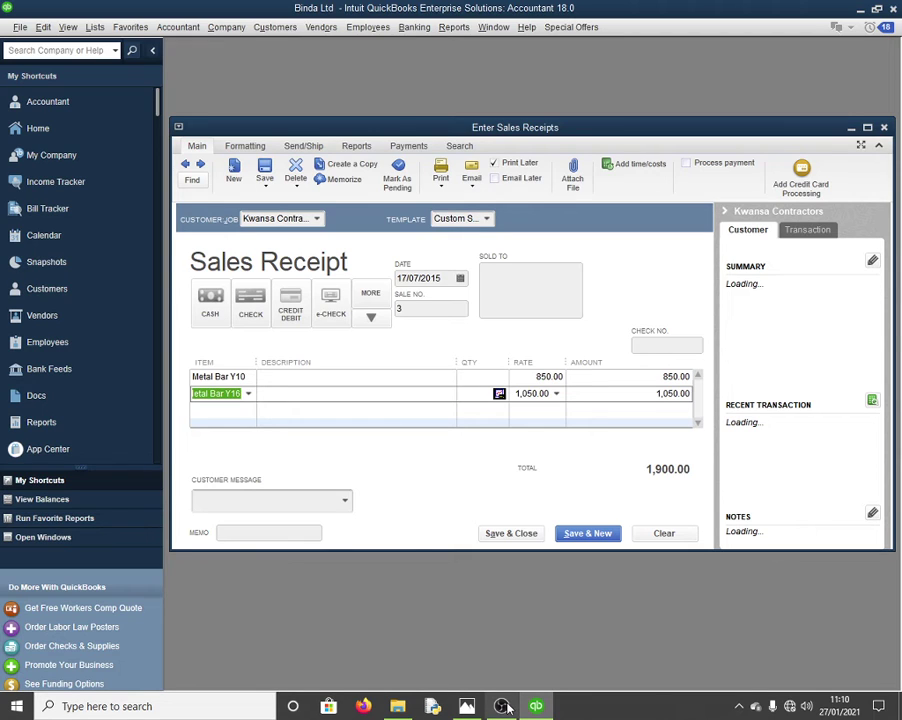
Set the quantities on the Kwansa Contractors sales receipt to 24 for Metal Bar Y10 and 41 for Metal Bar Y16
click(507, 380)
text(2)
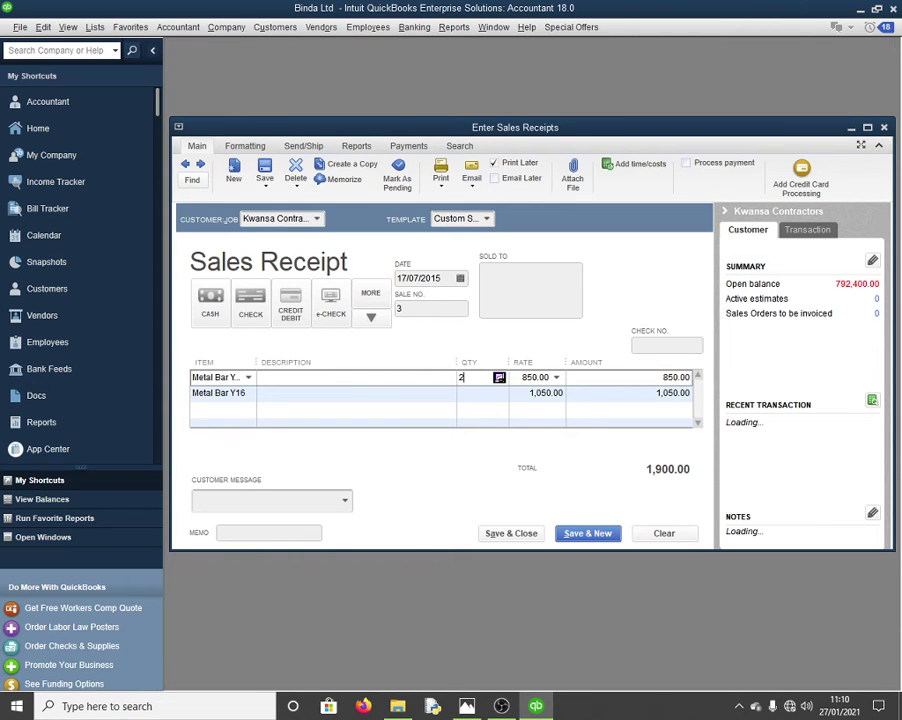
text(4)
click(490, 394)
text(1)
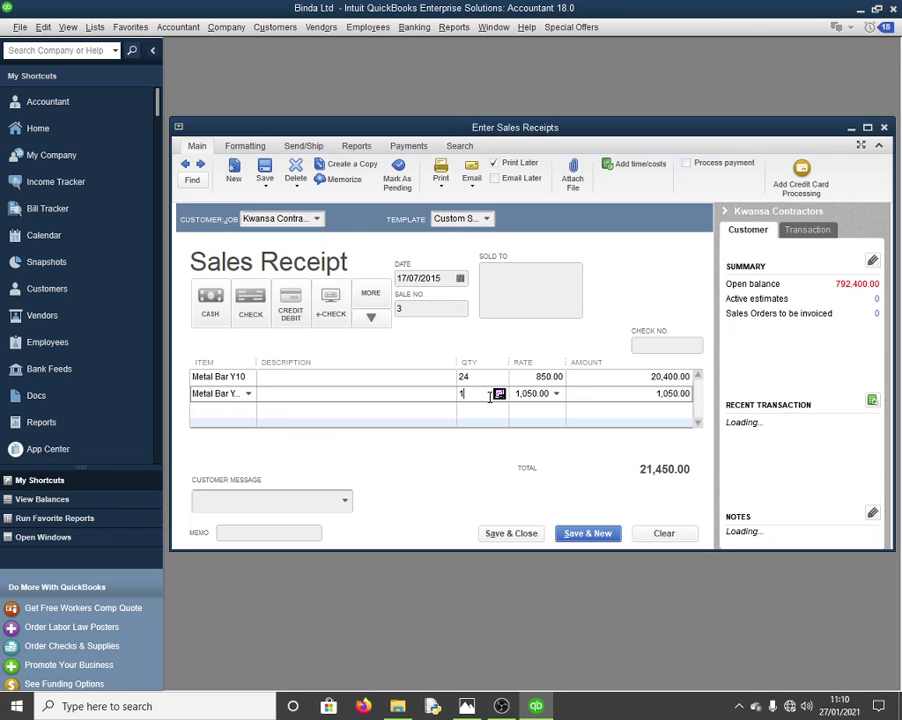
key(BackSpace)
text(4)
text(1)
Date the sales receipt 24/07/2015, set its payment method to check, and save it to start a new one
double_click(408, 278)
text(24)
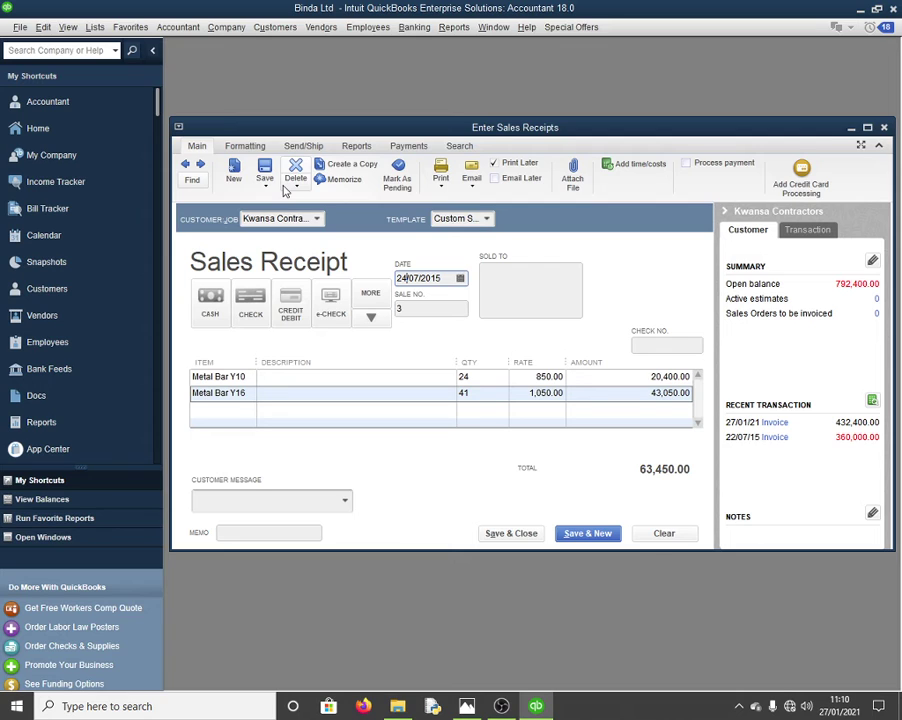
click(250, 300)
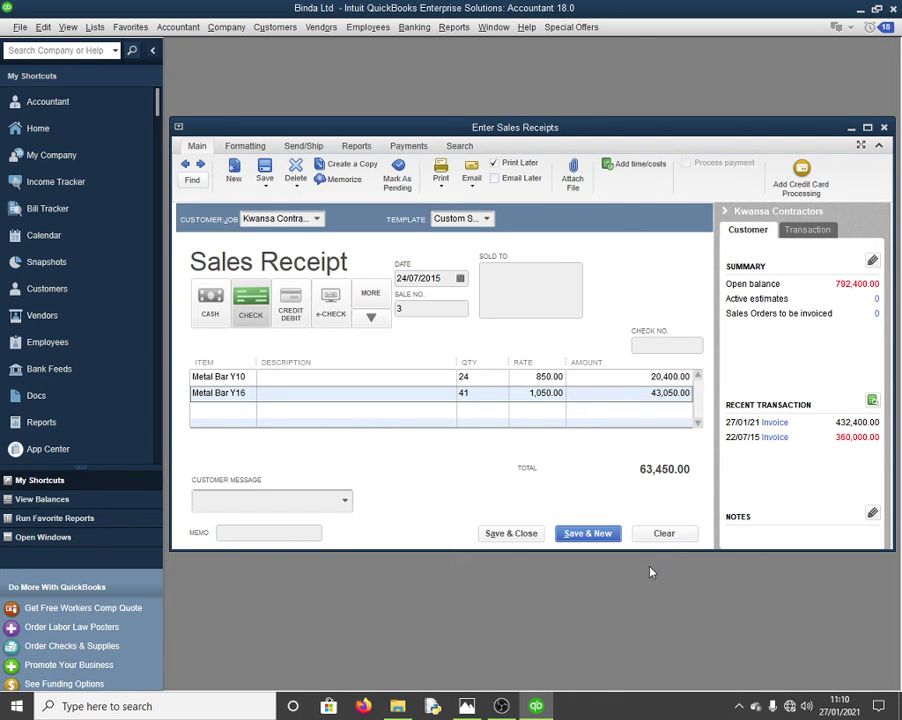
click(582, 534)
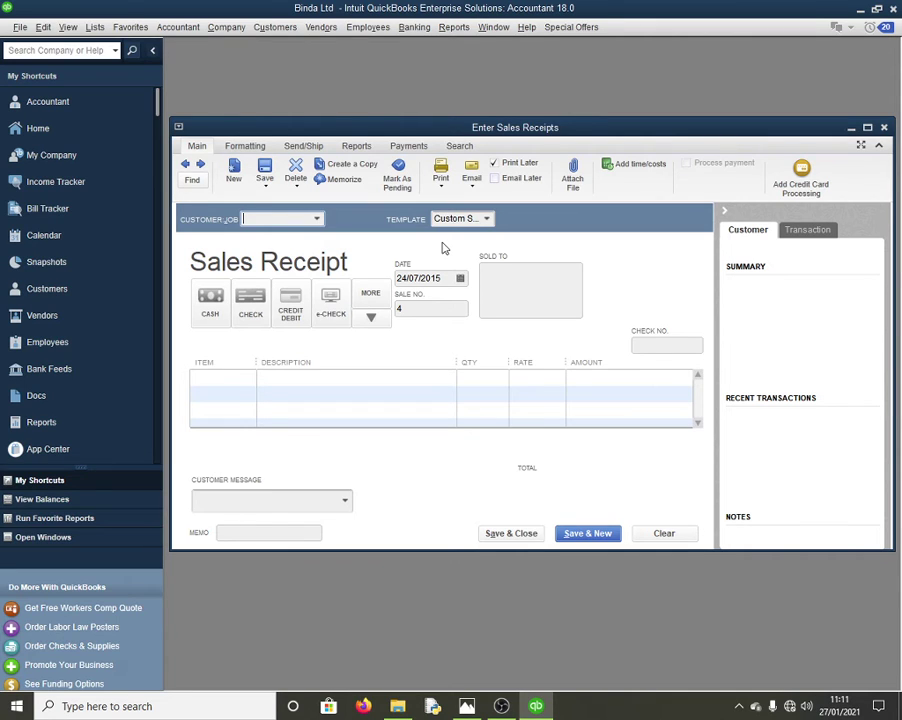
Following the task sheet, enter and save a Kwansa Contractors sales receipt dated 30/07/2015 for 40 Cement and 32 Metal Bar Y16
key(alt+Tab)
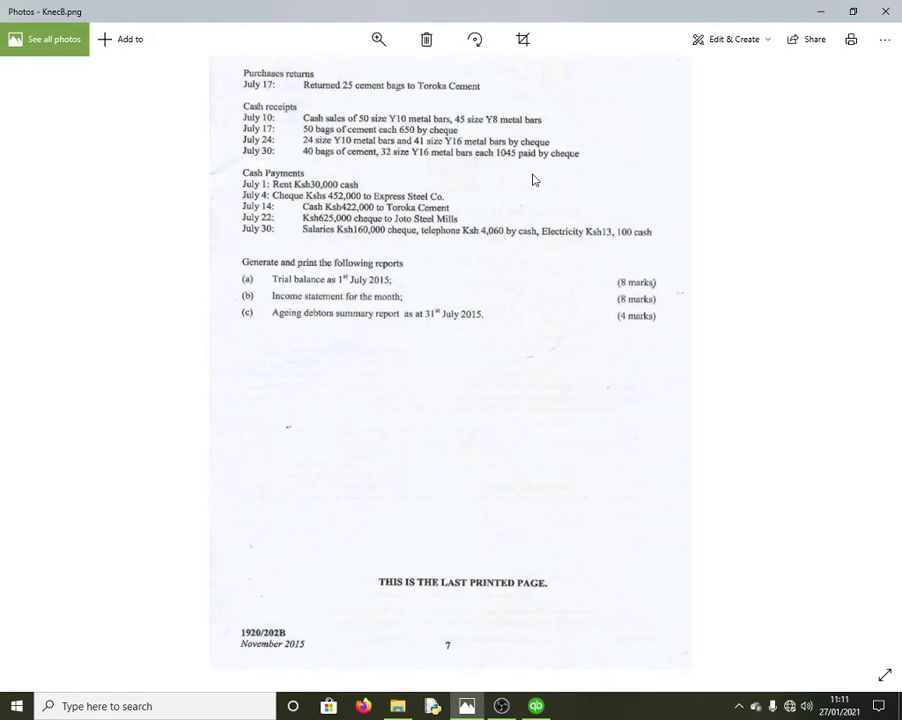
key(alt+Tab)
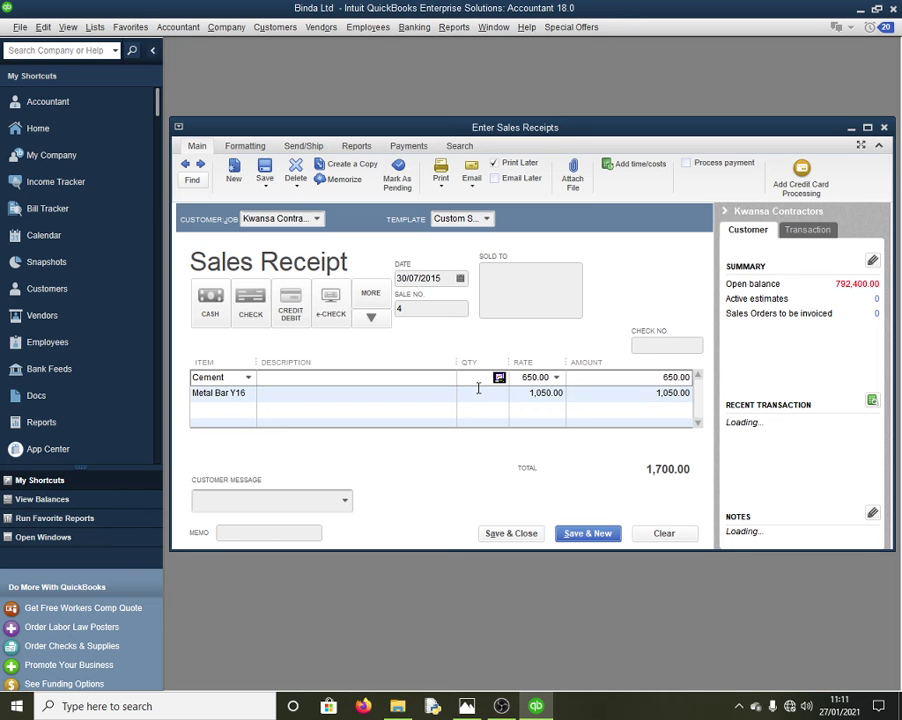
text(3)
key(alt+Tab)
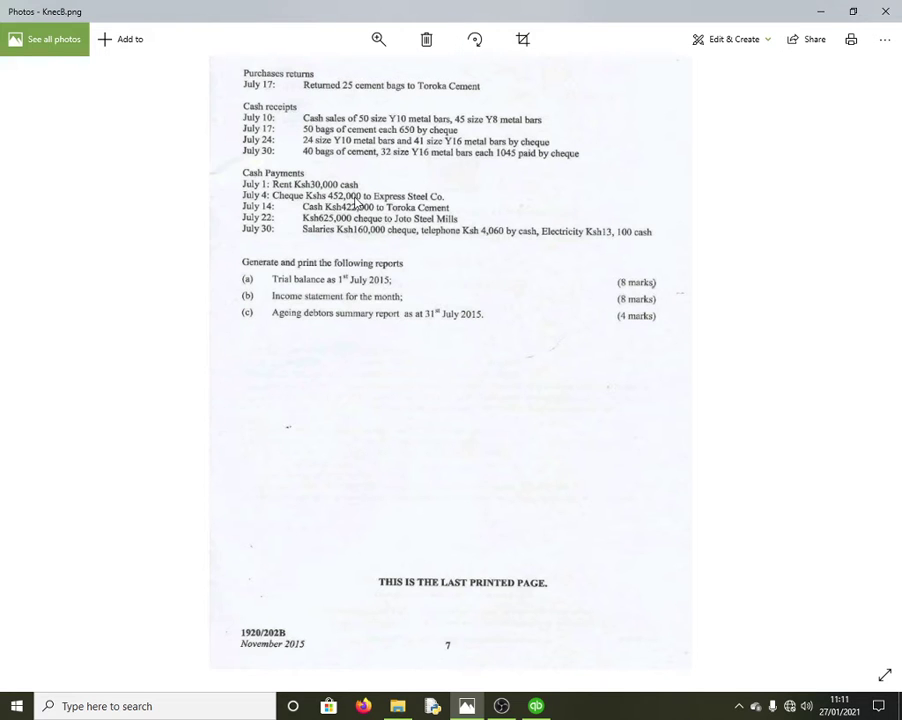
key(alt+Tab)
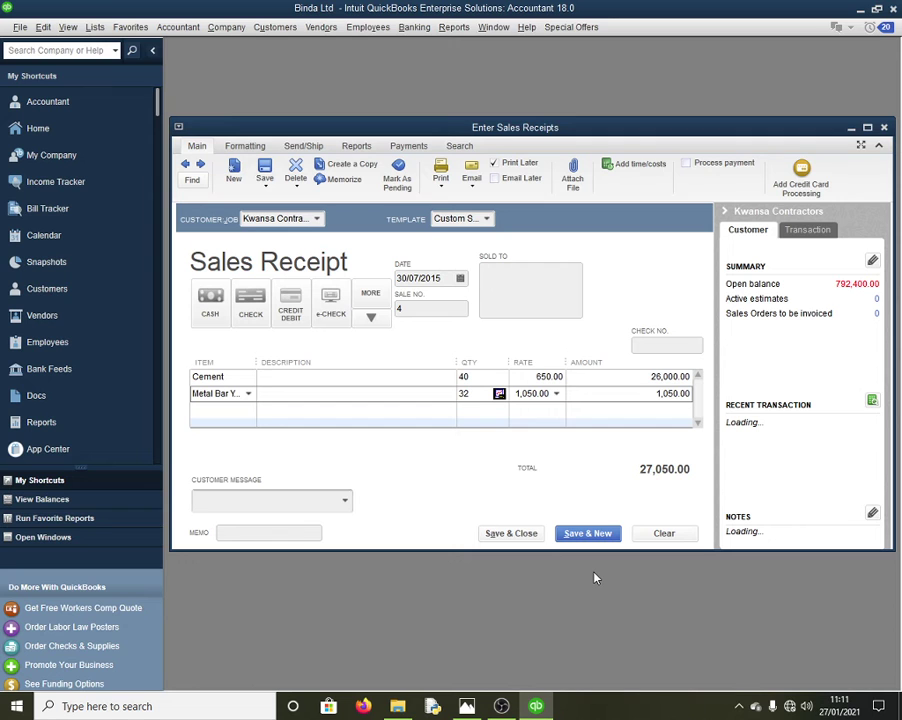
click(528, 538)
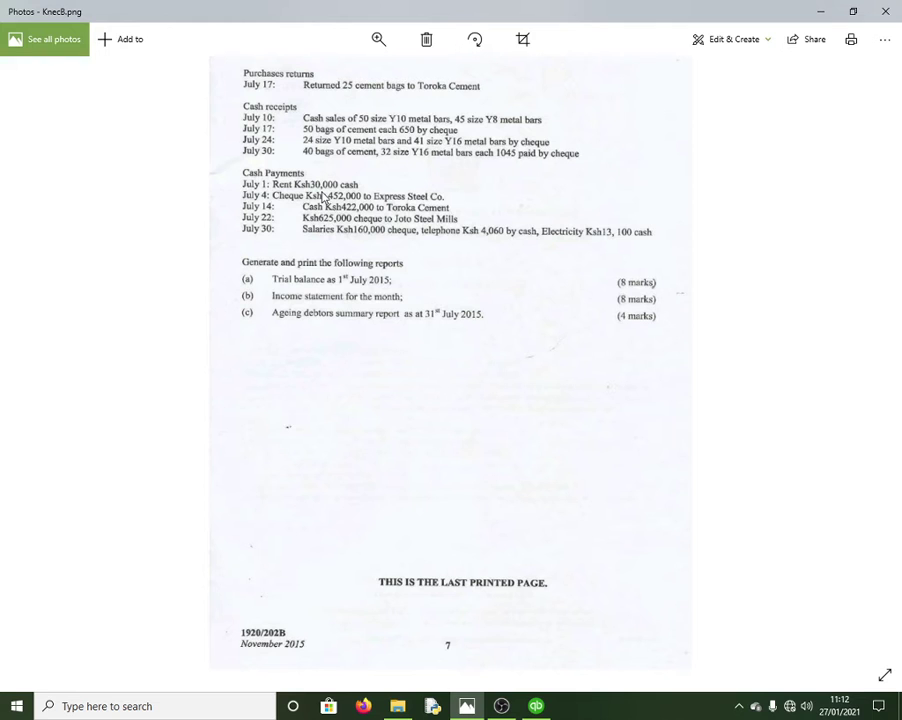
Check the July 1 rent payment in the task sheet and bill 30,000 of Rent Expense from new vendor Landlord, dated 01/07/2015
click(472, 706)
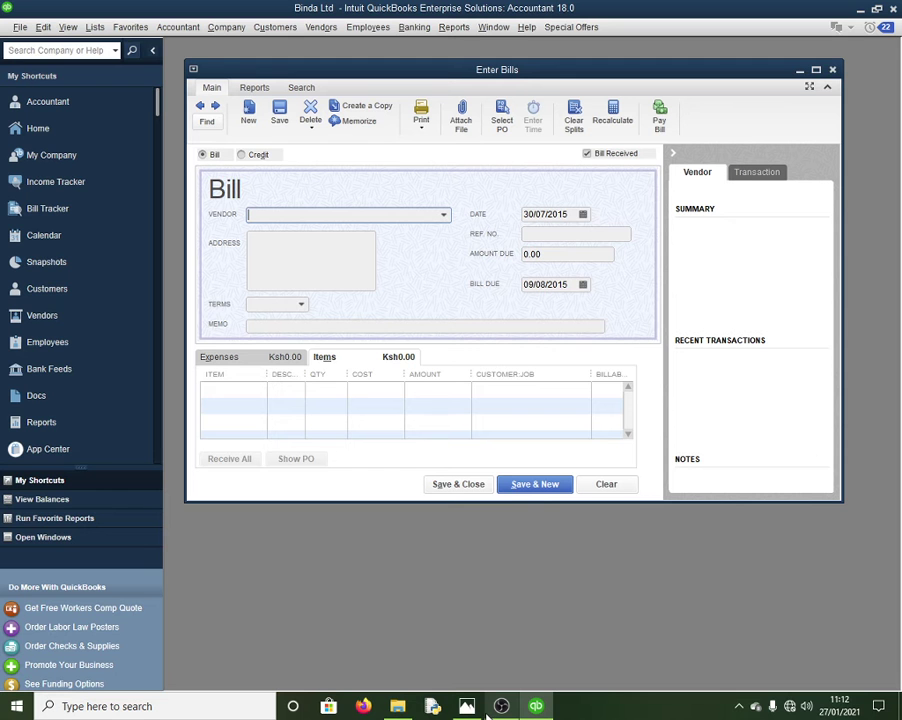
click(472, 706)
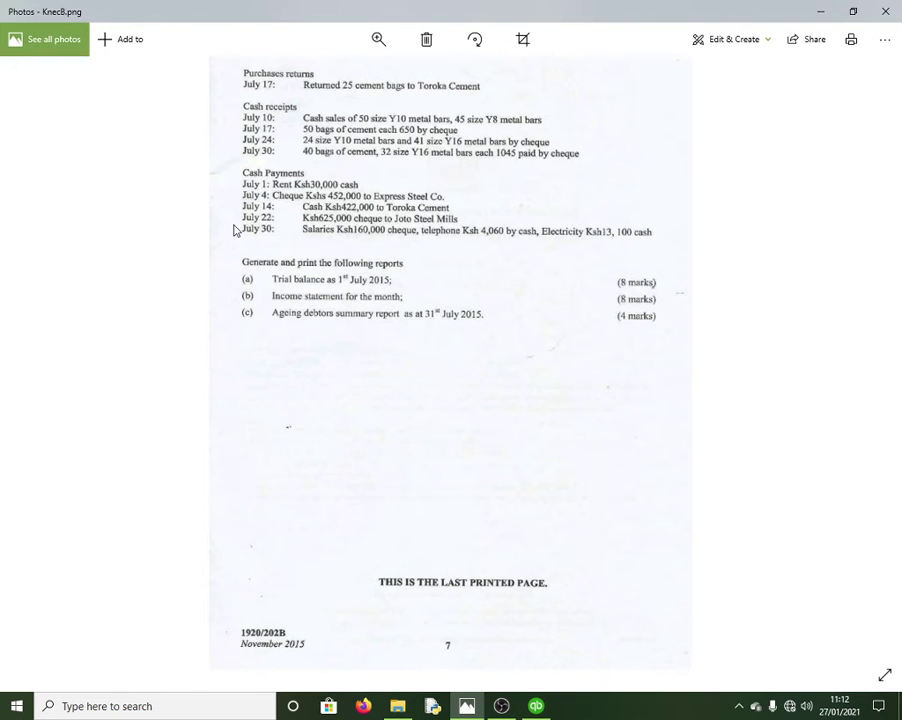
mouse_move(543, 713)
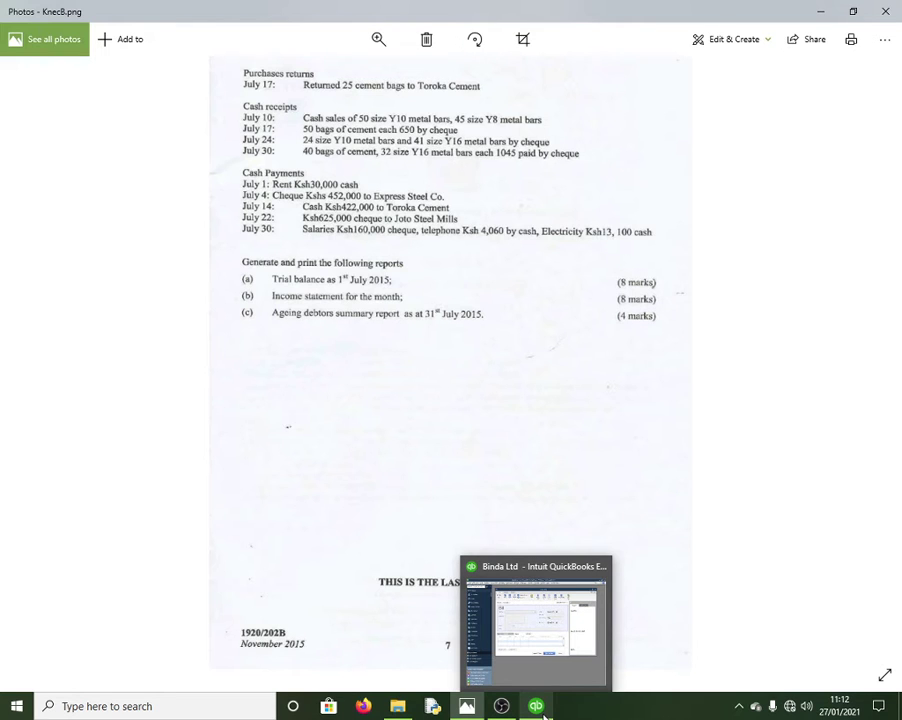
click(540, 710)
text(La)
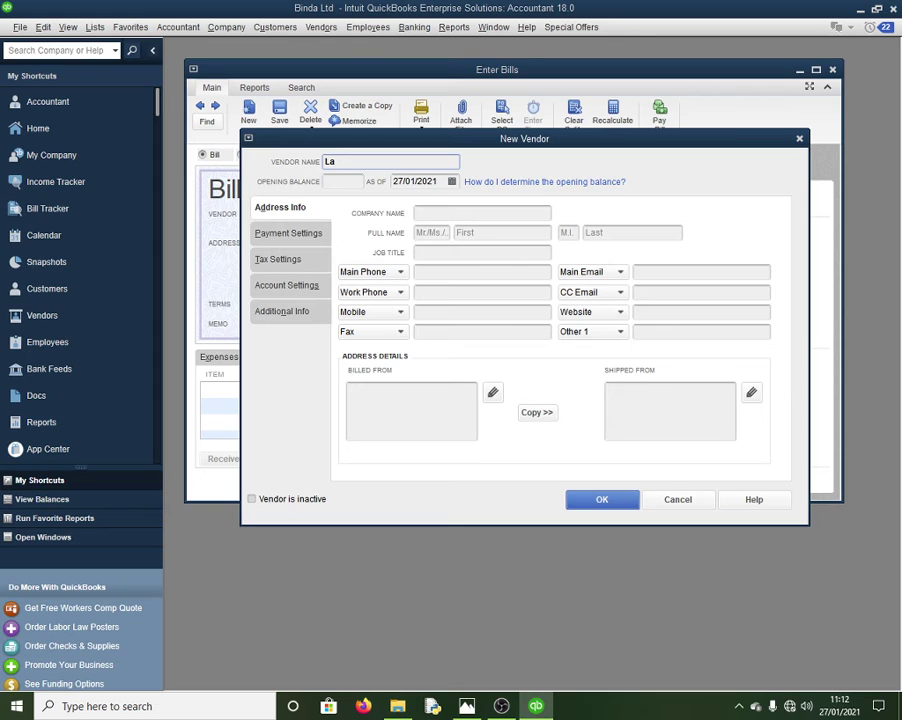
text(ndloar)
key(Return)
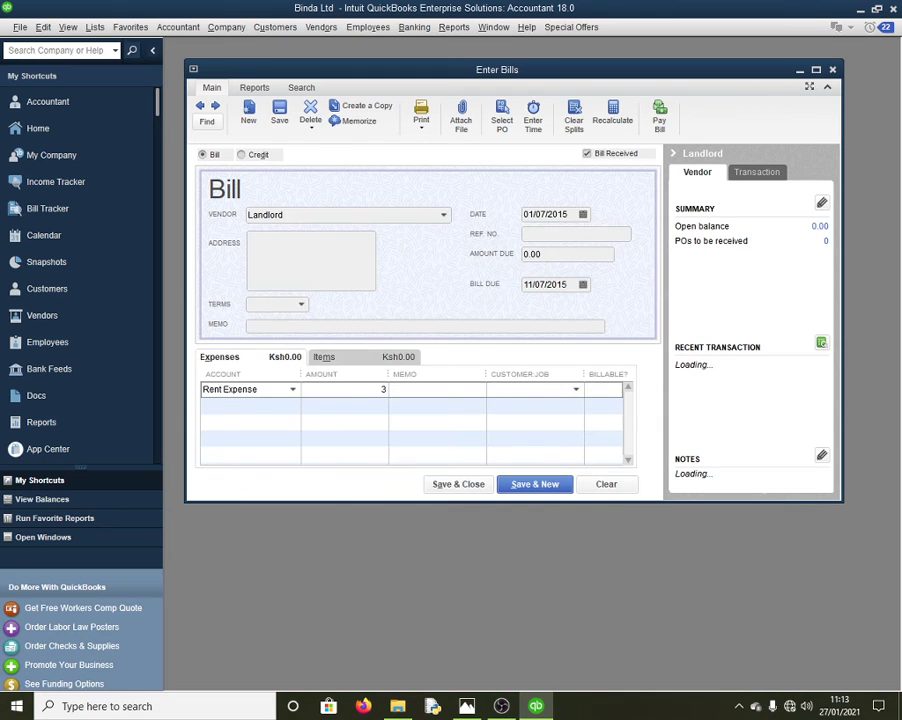
text(30000)
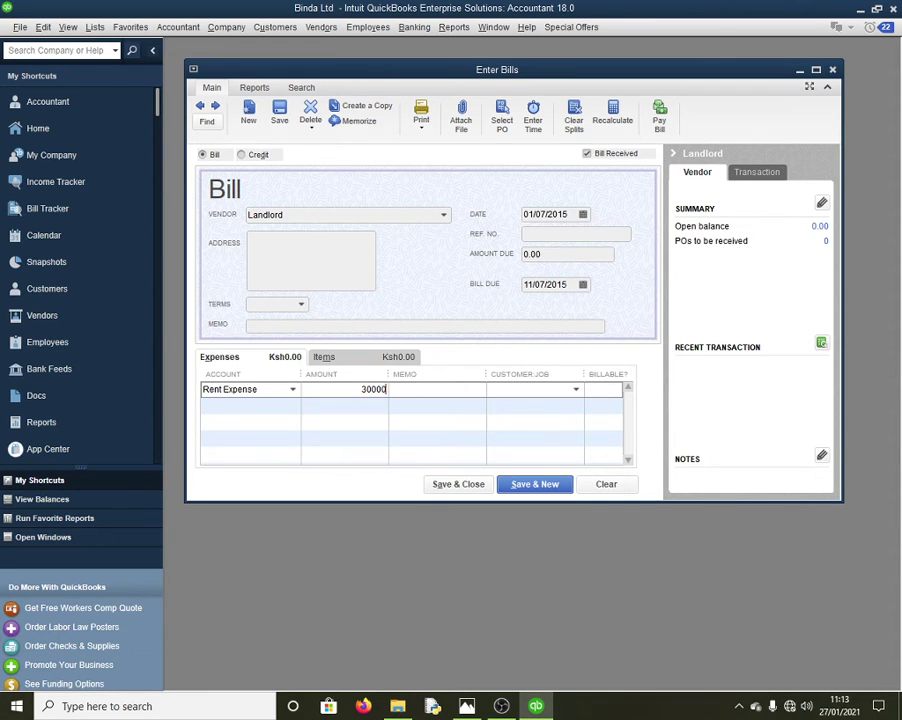
key(alt+Tab)
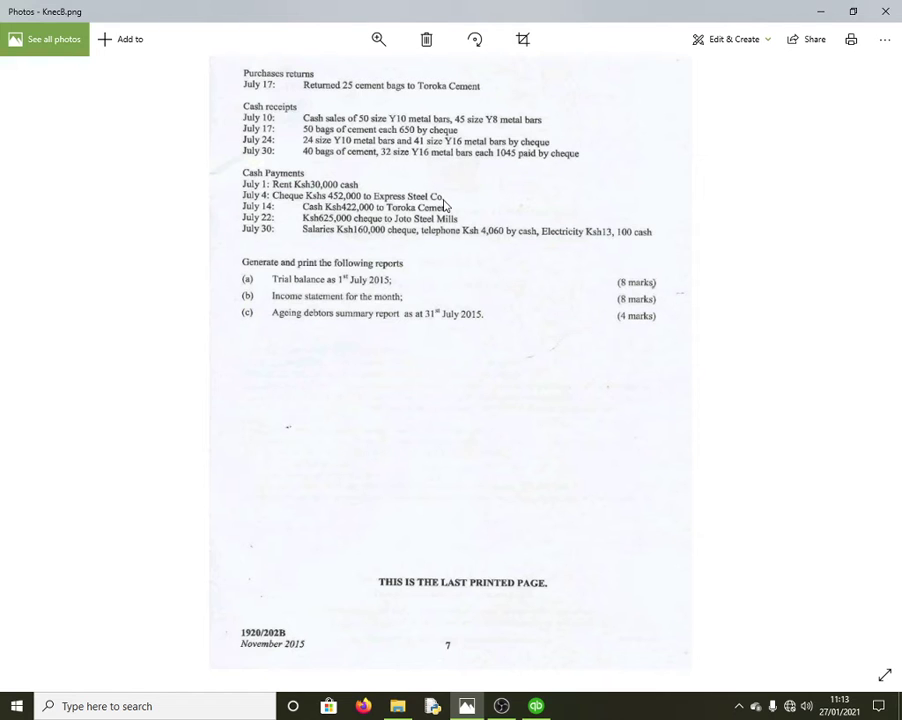
key(alt+Tab)
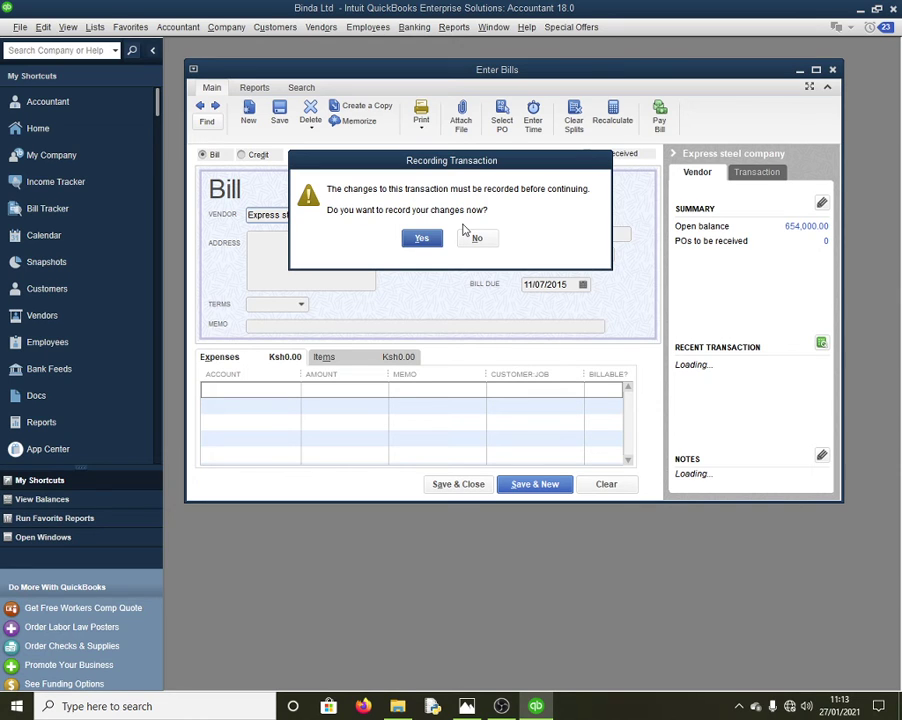
click(466, 237)
Pay 452,000 towards the Express steel company bill by check from the SMB Bank account
click(321, 27)
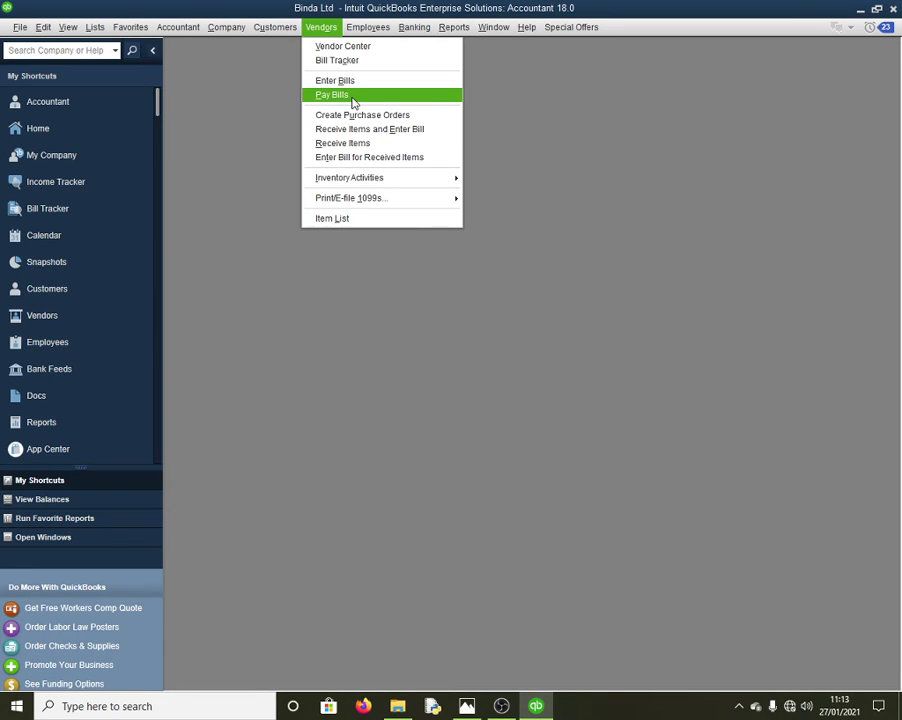
click(336, 95)
click(226, 191)
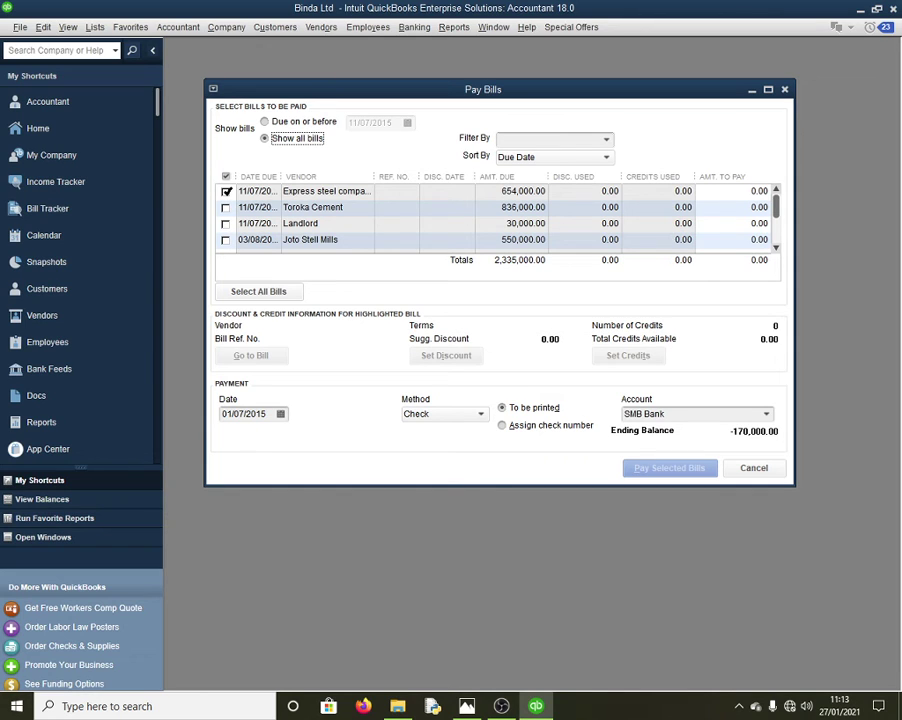
click(226, 191)
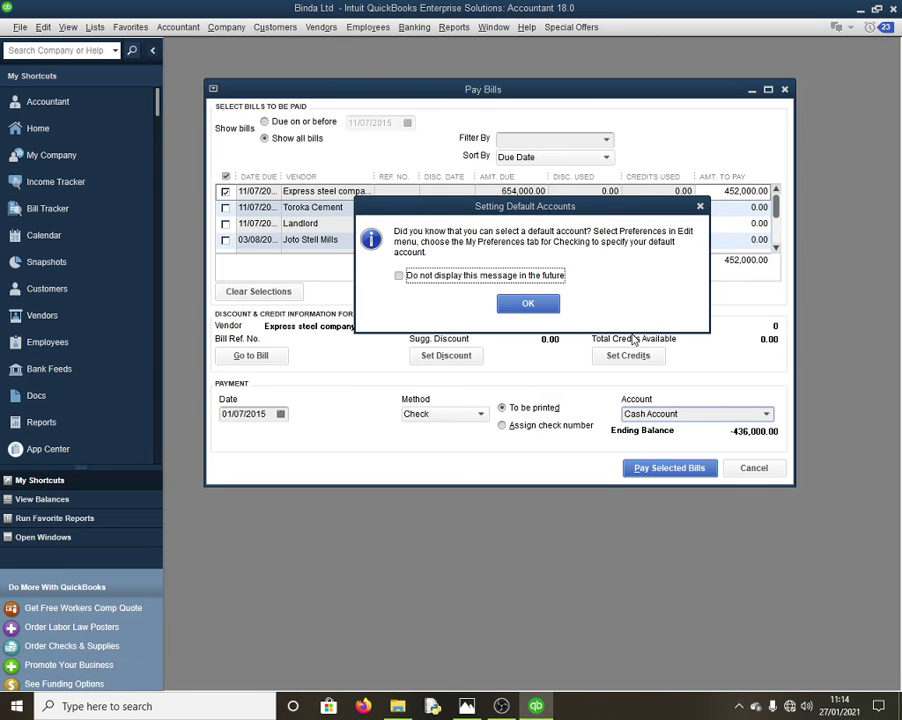
key(Return)
click(714, 415)
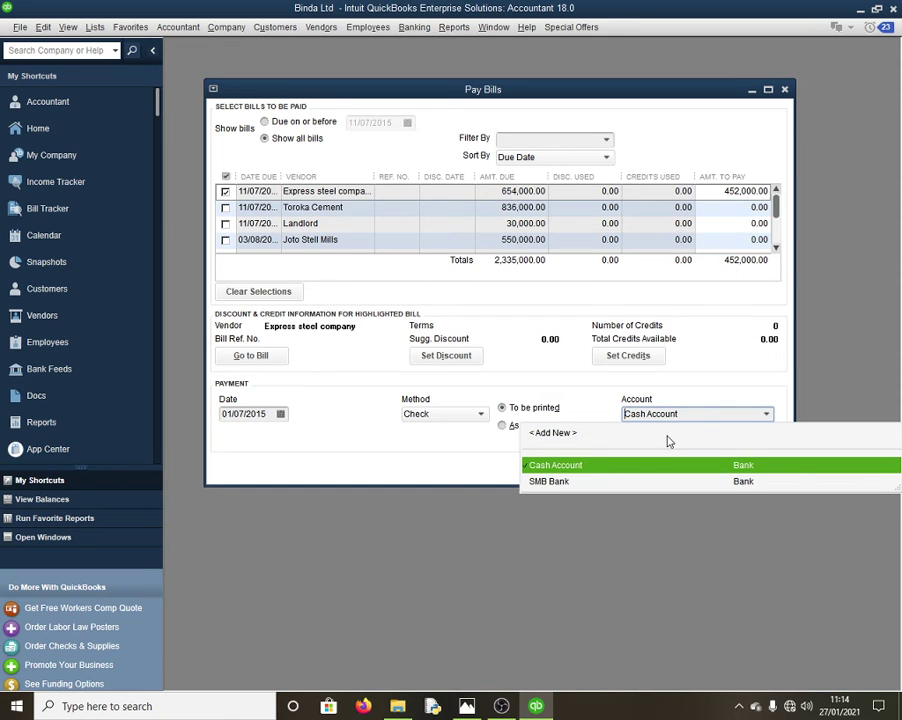
Check the July 14 payment in the task sheet and pay 422,000 towards the Toroka Cement bill from the Cash Account
key(alt+Tab)
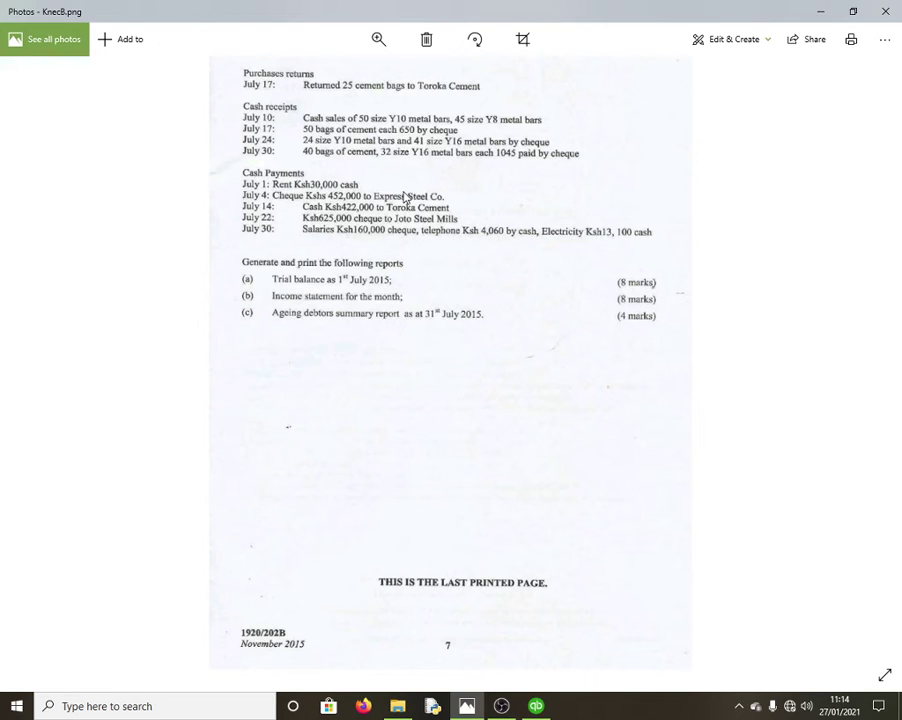
key(alt+Tab)
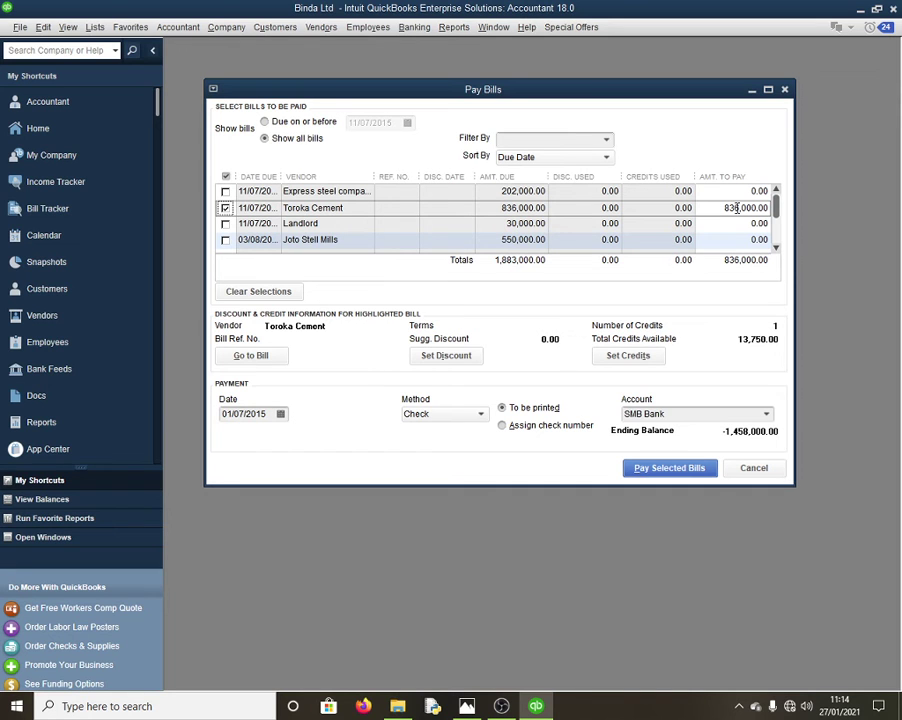
drag(739, 208, 685, 215)
key(alt+Tab)
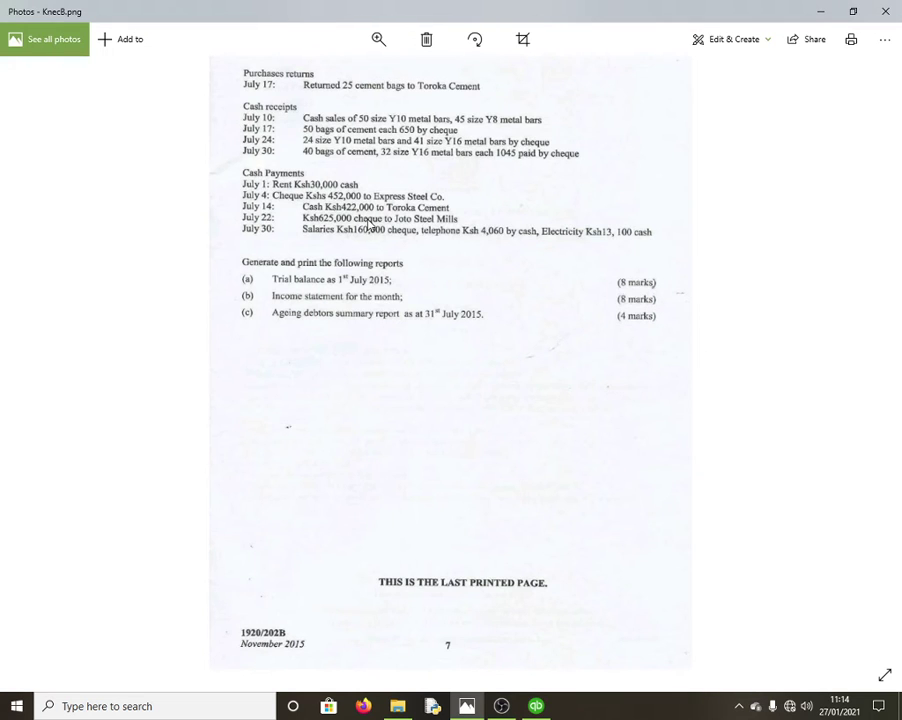
key(alt+Tab)
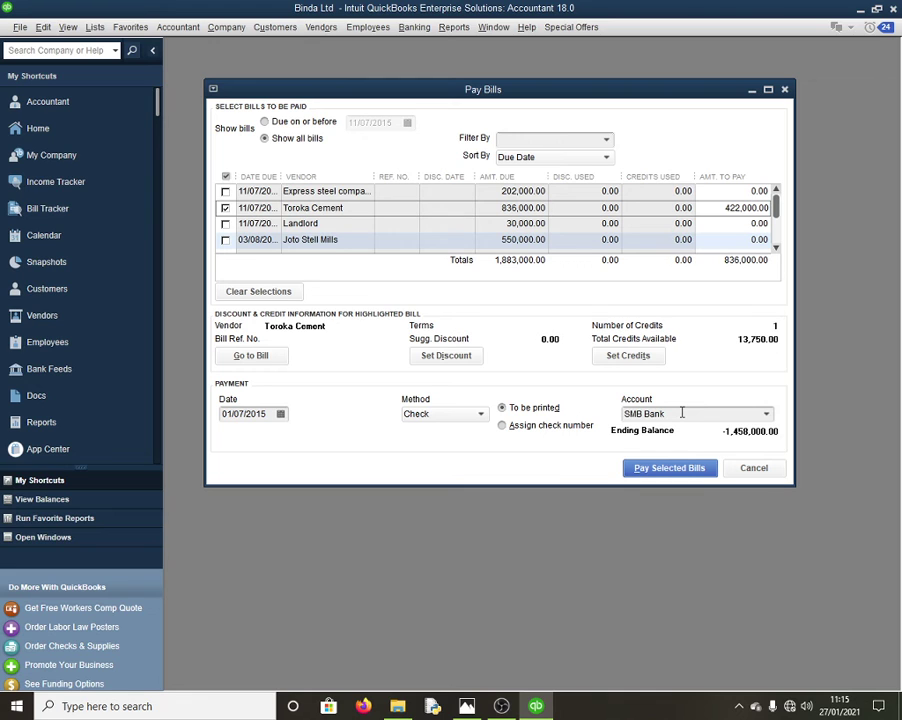
Check the July 22 payment in the task sheet and pay 625,000 on the Joto Stell Mills bill from the Cash Account
key(alt+Tab)
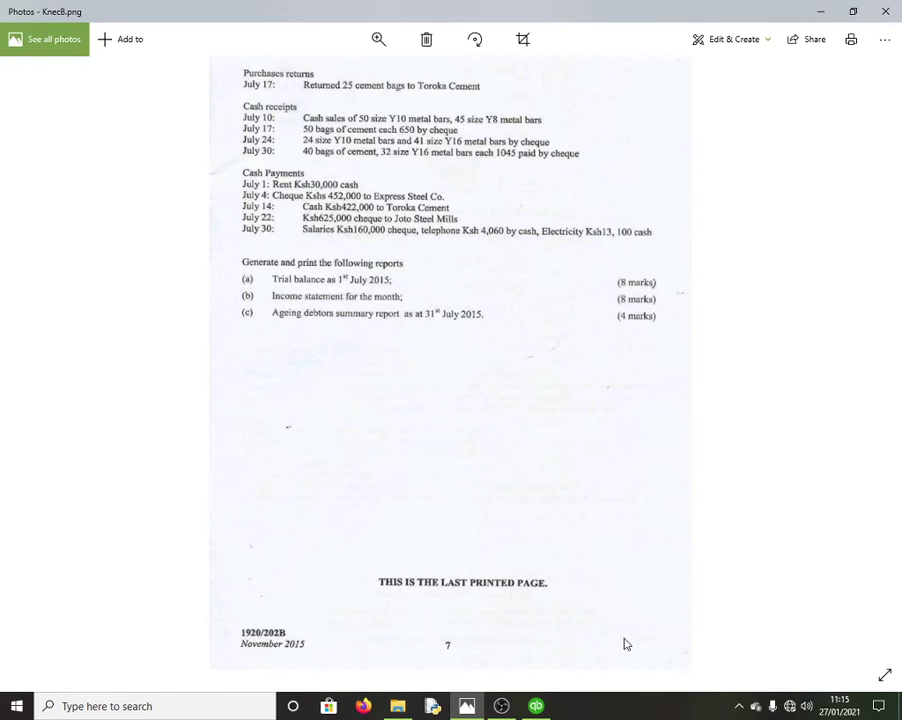
key(alt+Tab)
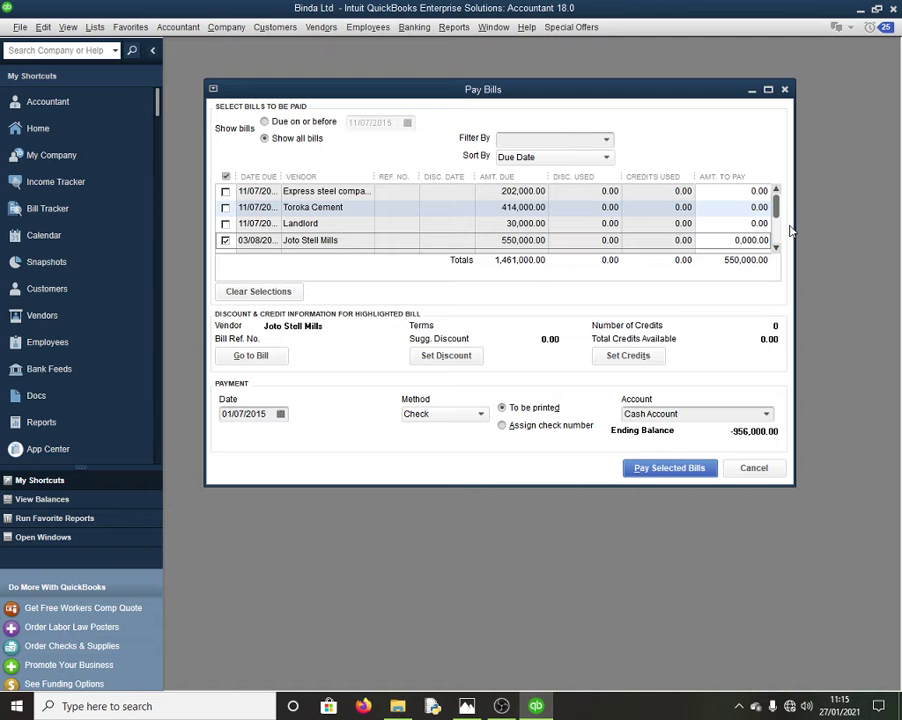
text(622)
key(BackSpace)
key(BackSpace)
text(5)
key(alt+Tab)
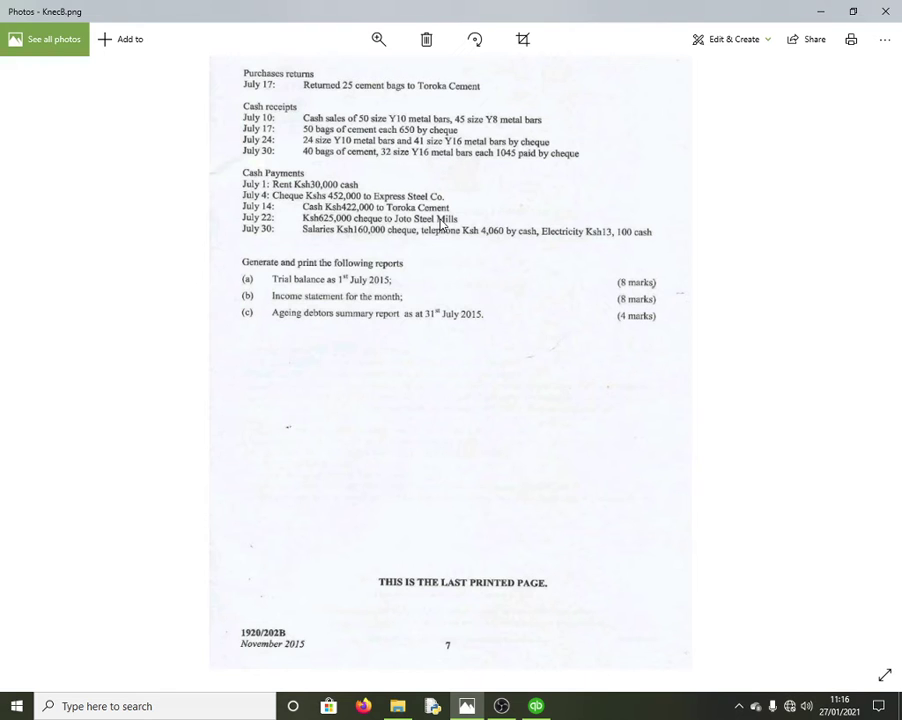
key(alt+Tab)
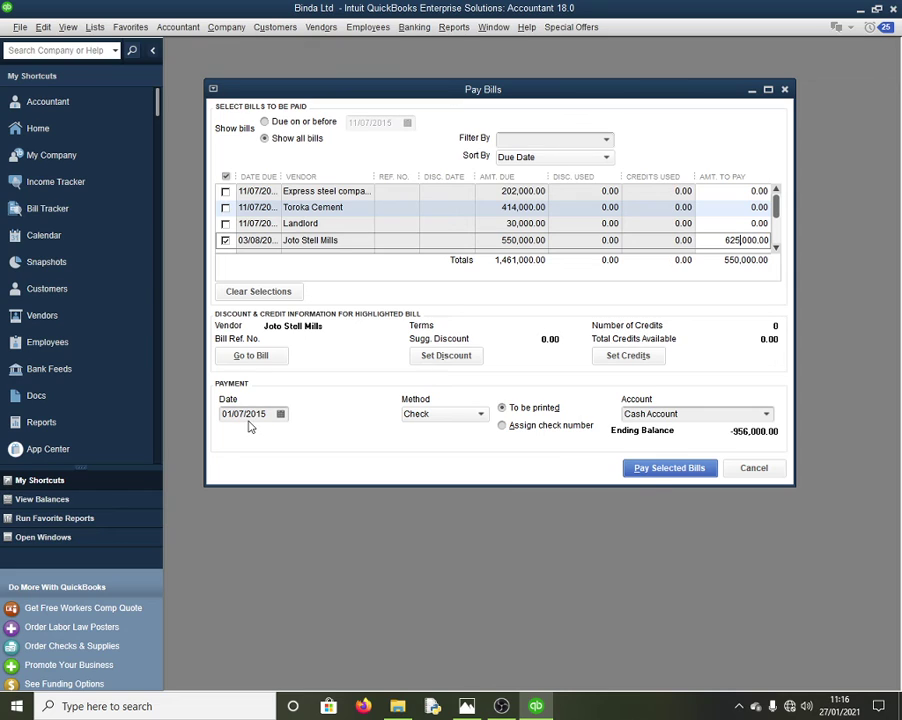
click(655, 470)
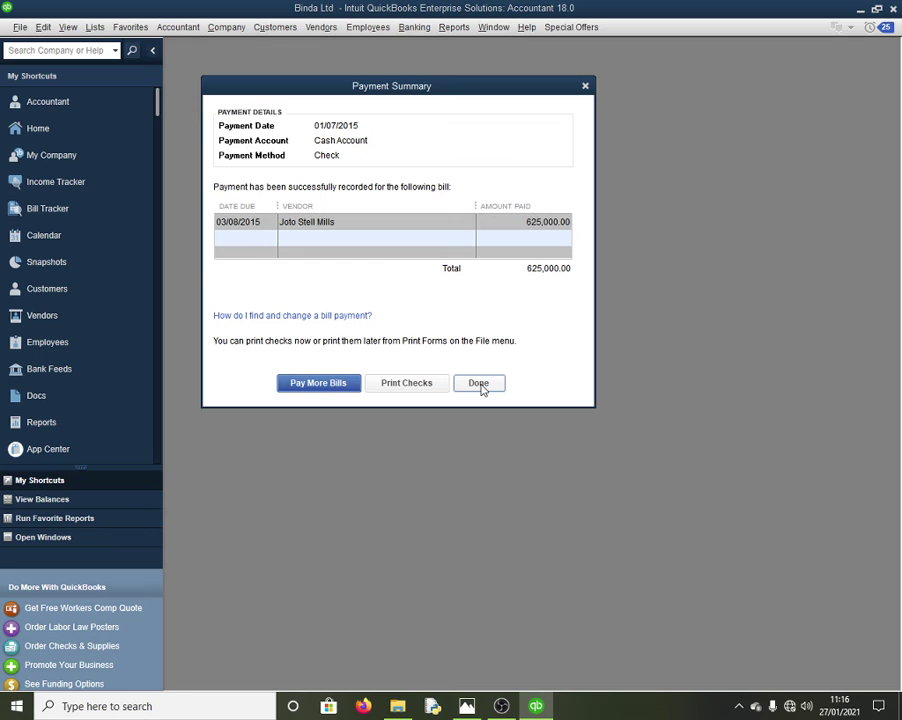
Check the cash payments in the task sheet and pay the 30,000 Landlord rent bill from the Cash Account
key(alt+Tab)
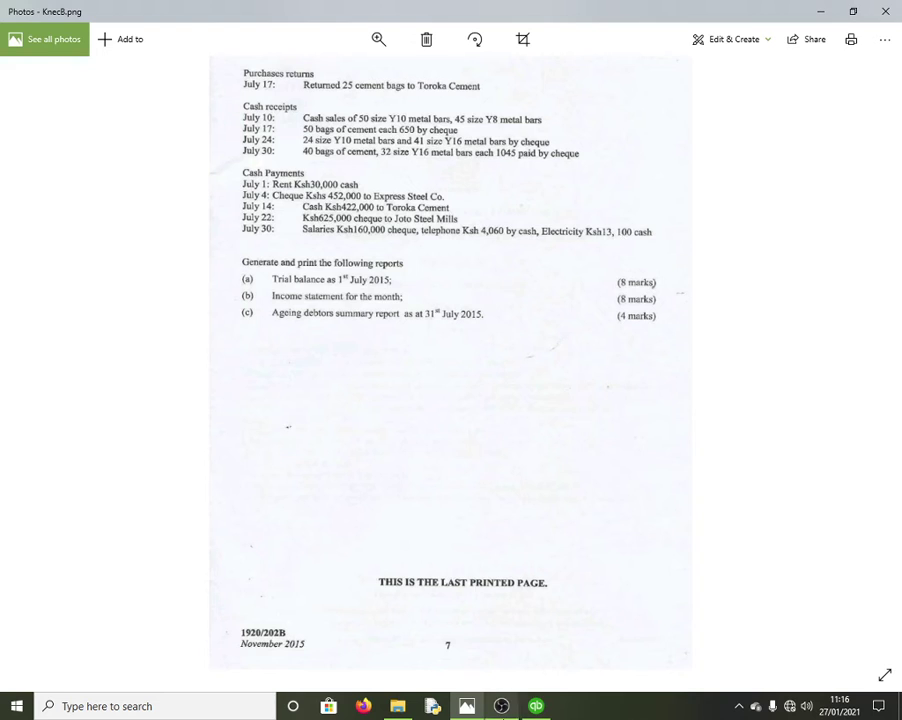
click(537, 706)
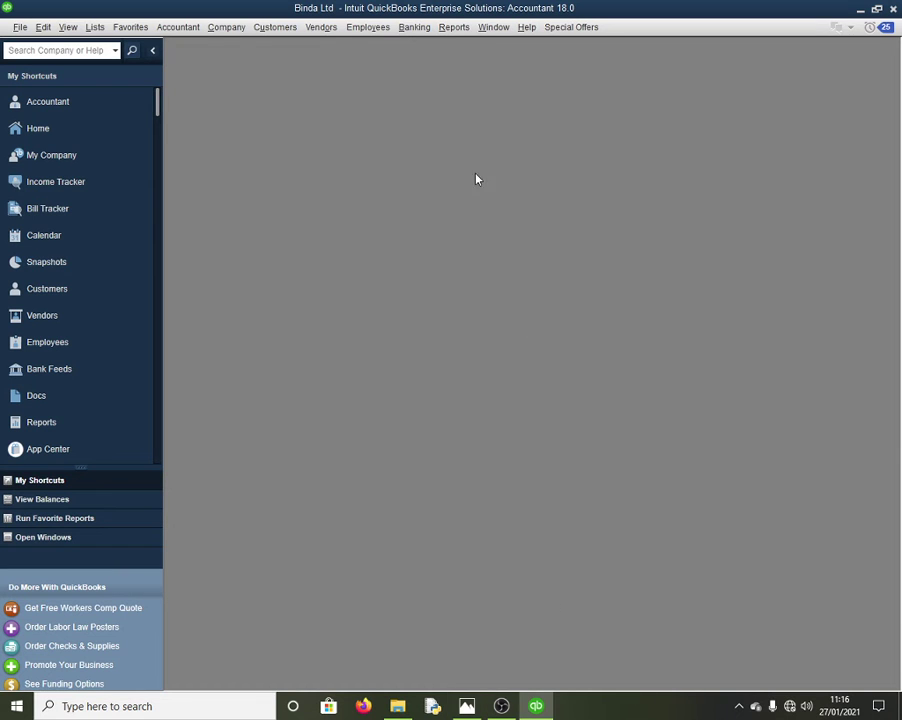
click(323, 28)
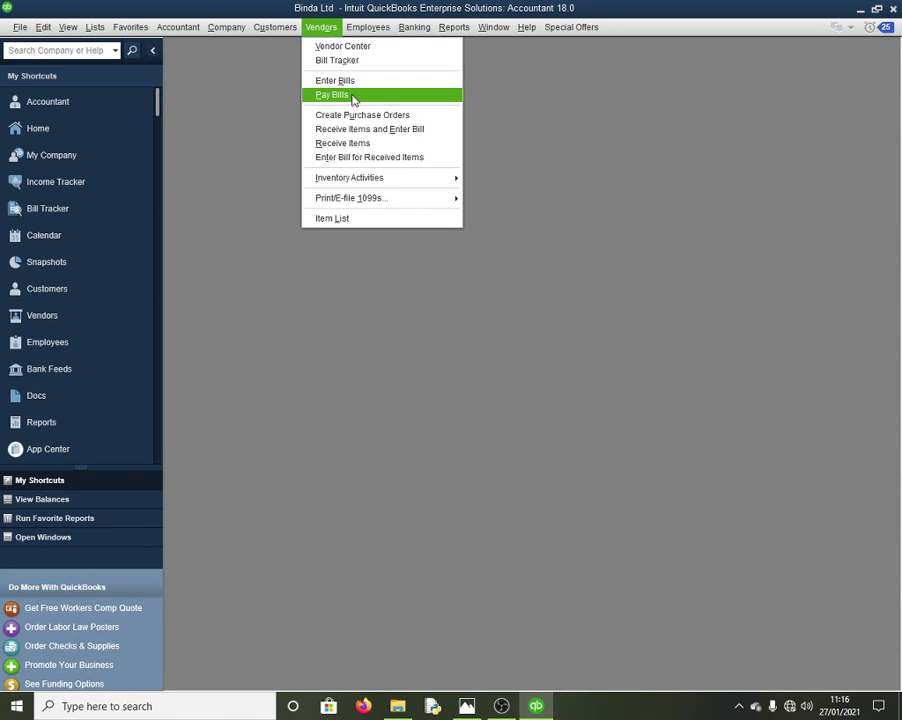
click(350, 97)
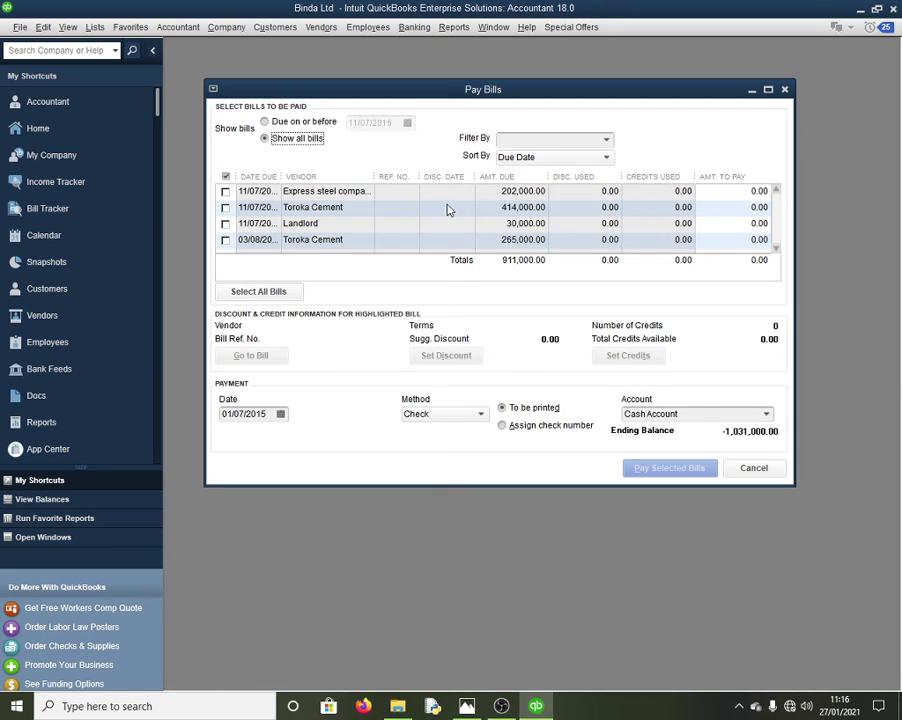
click(784, 90)
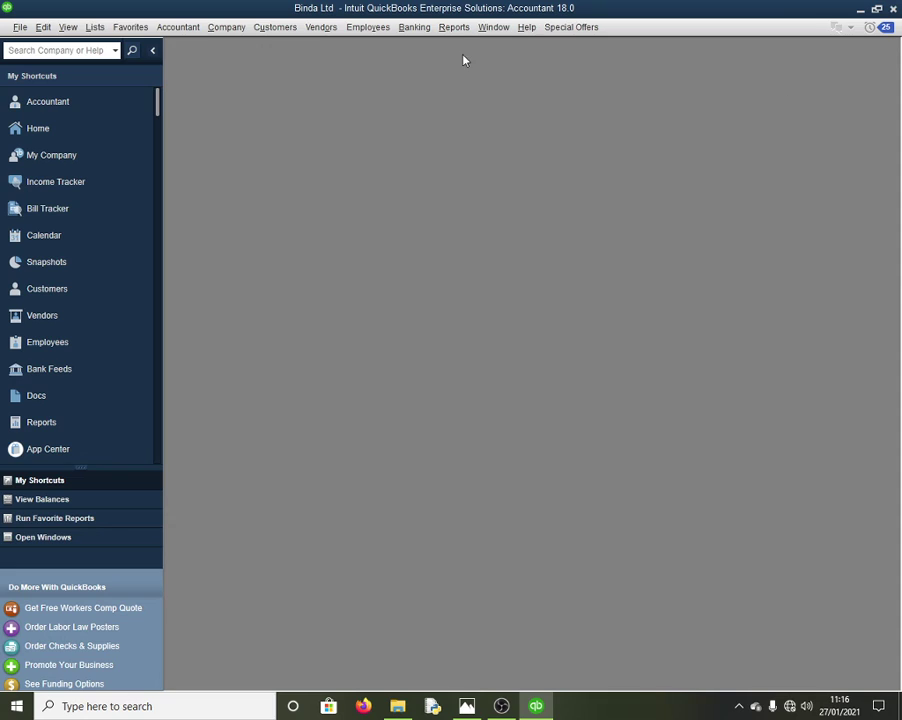
click(322, 28)
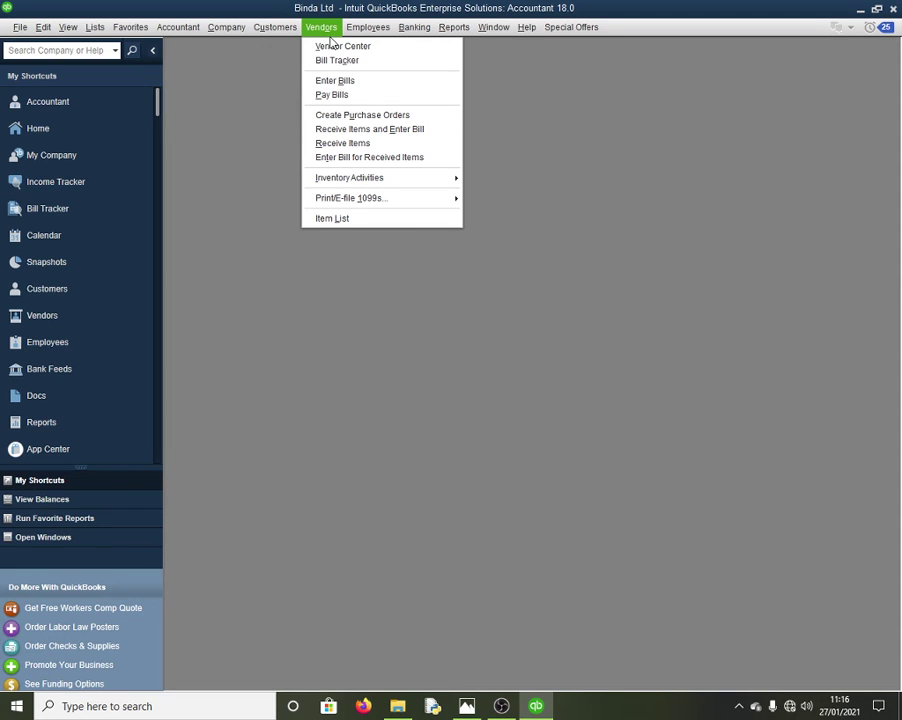
click(364, 89)
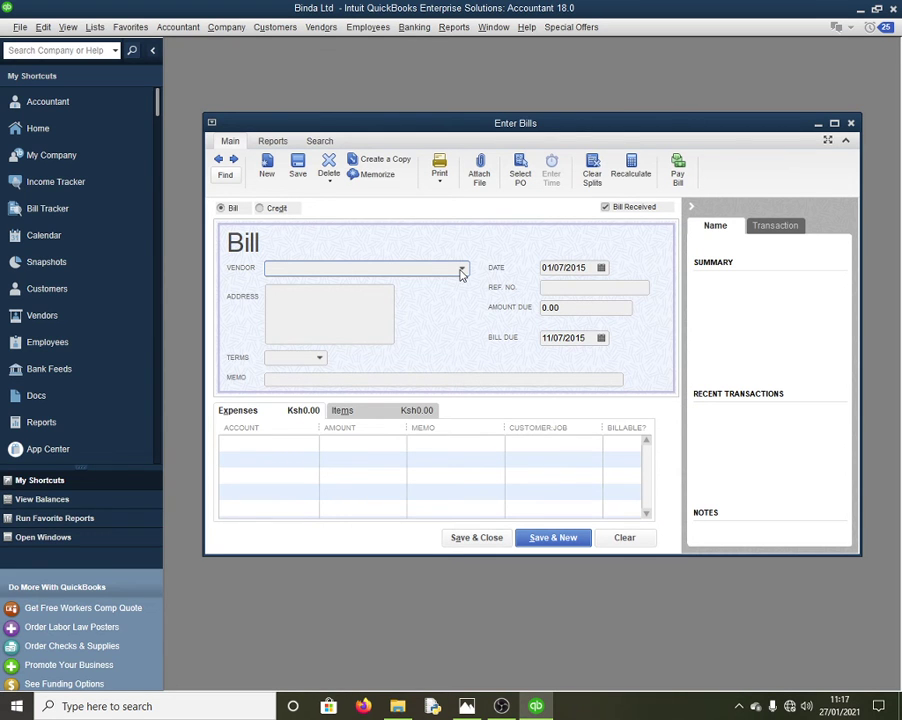
click(462, 272)
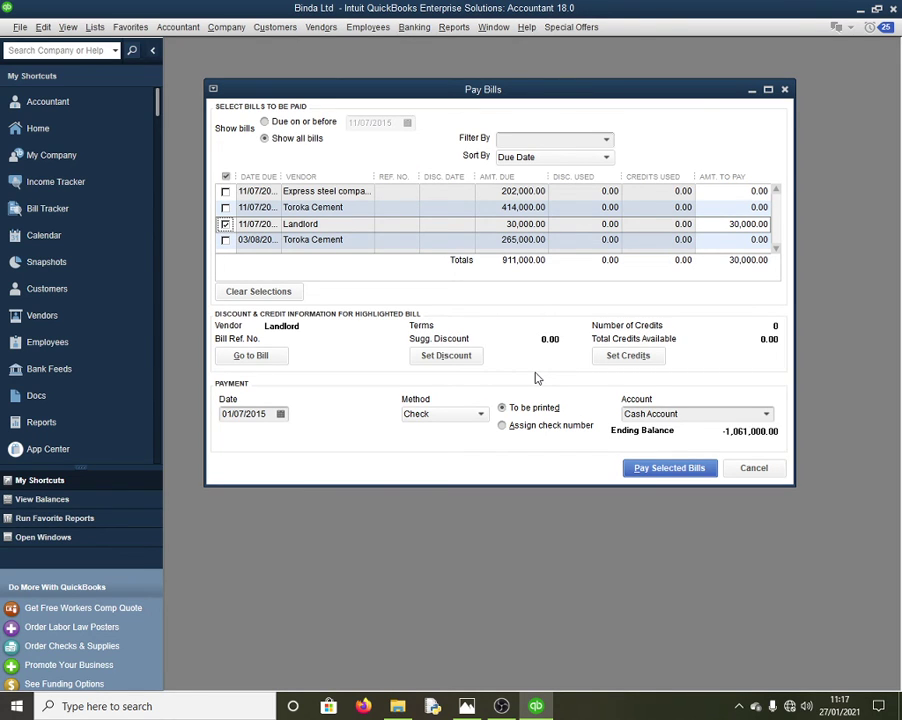
key(alt+Tab)
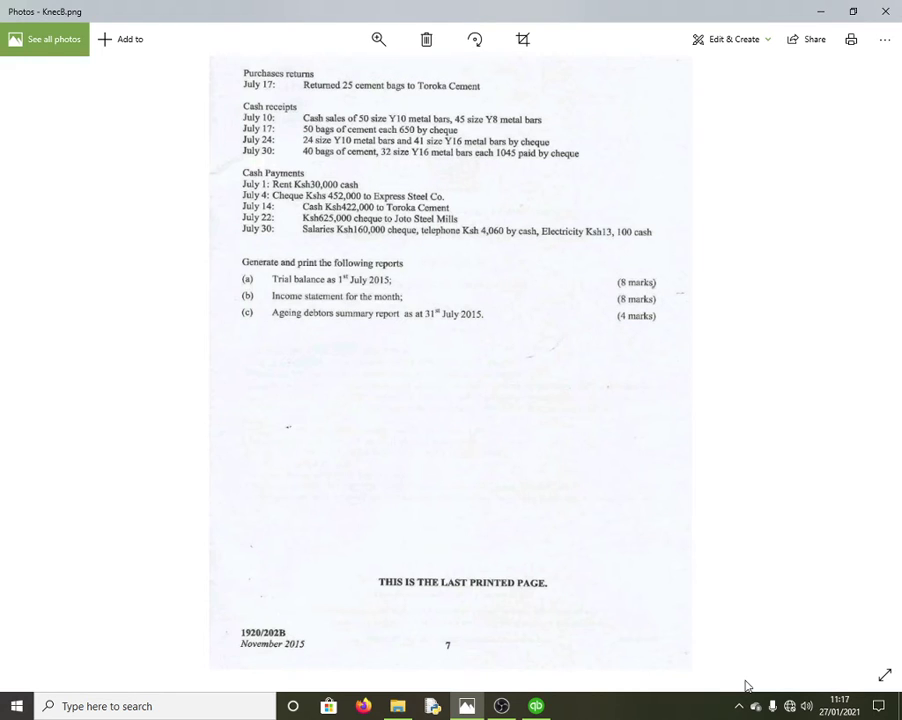
click(537, 706)
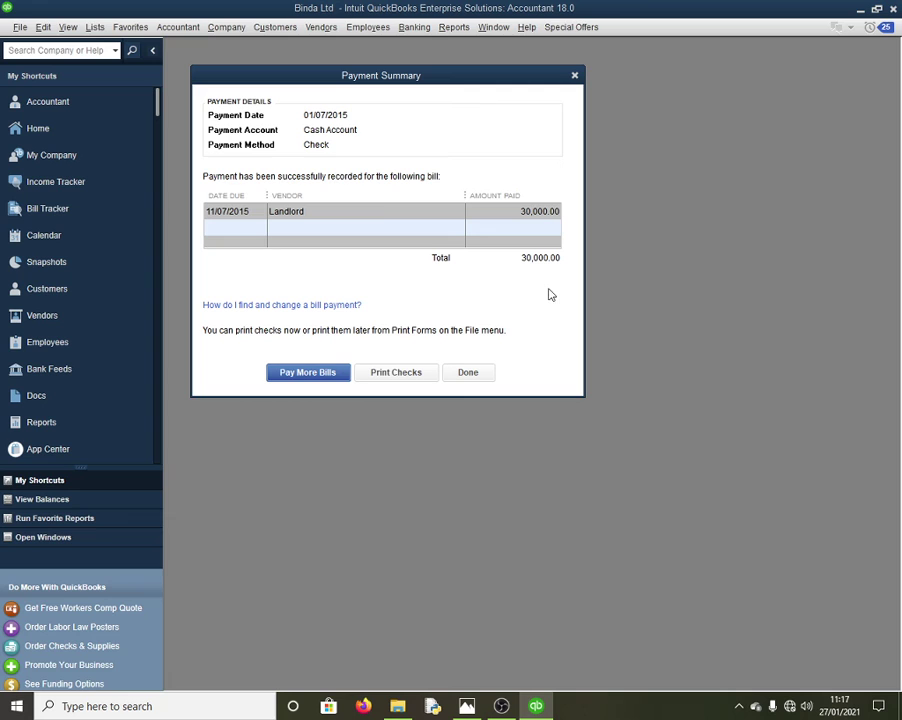
click(345, 371)
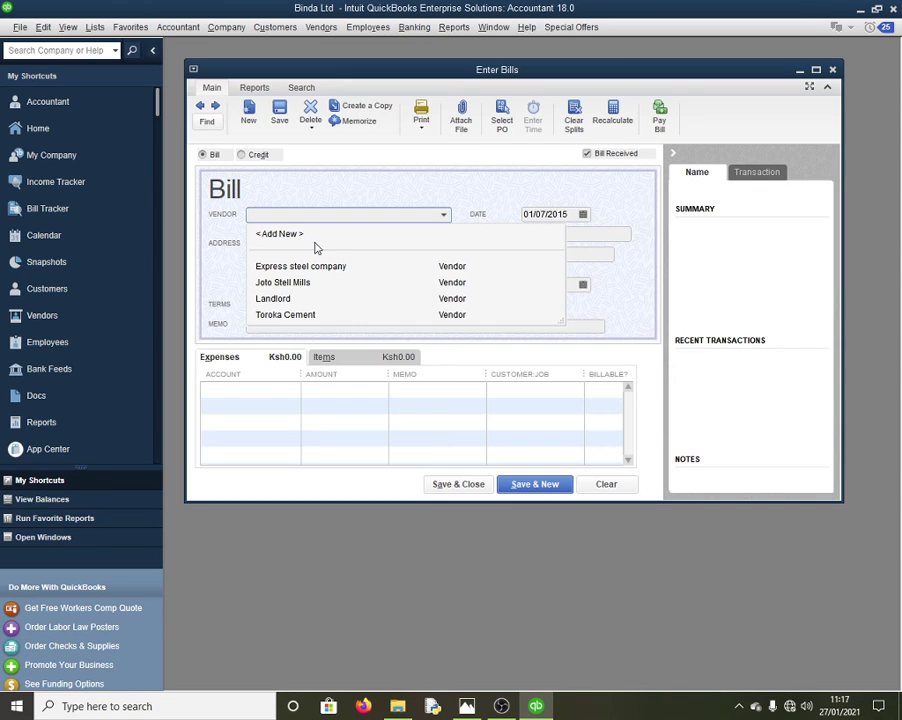
Add a new vendor named Employees on a new bill dated 01/07/2015
click(316, 245)
text(E)
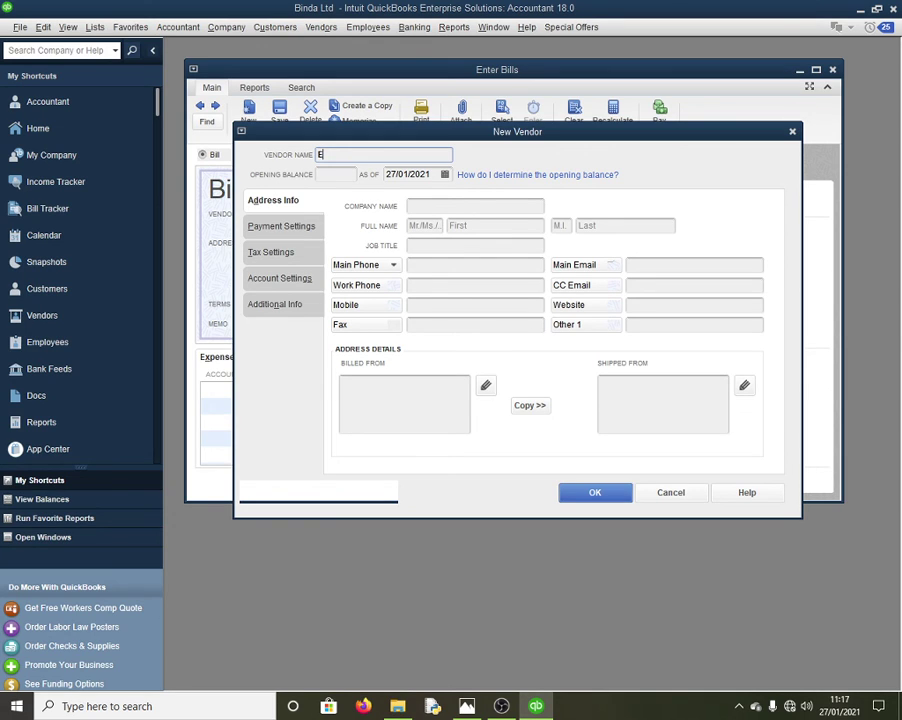
text(mployees)
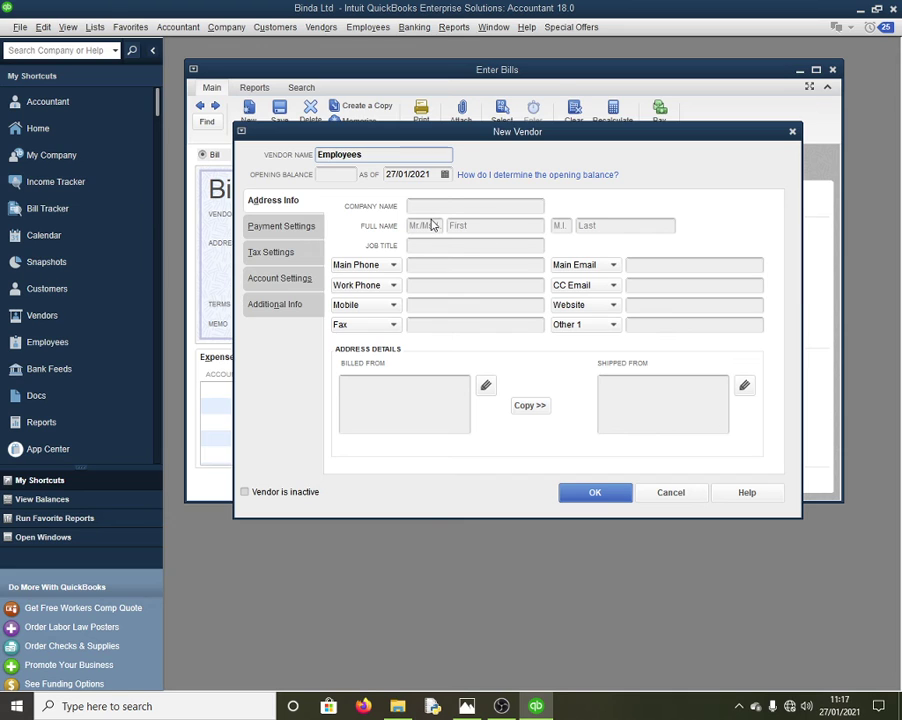
key(Return)
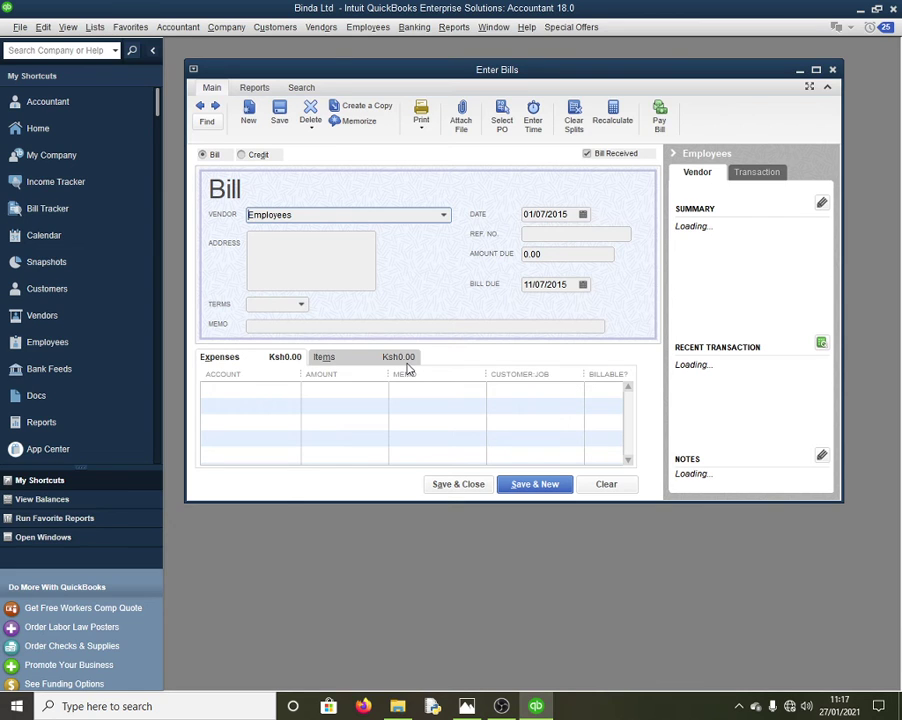
Bill 160,000 of Payroll Expenses to Employees as given in the task sheet, and pay that bill from the Cash Account
click(255, 389)
text(penses)
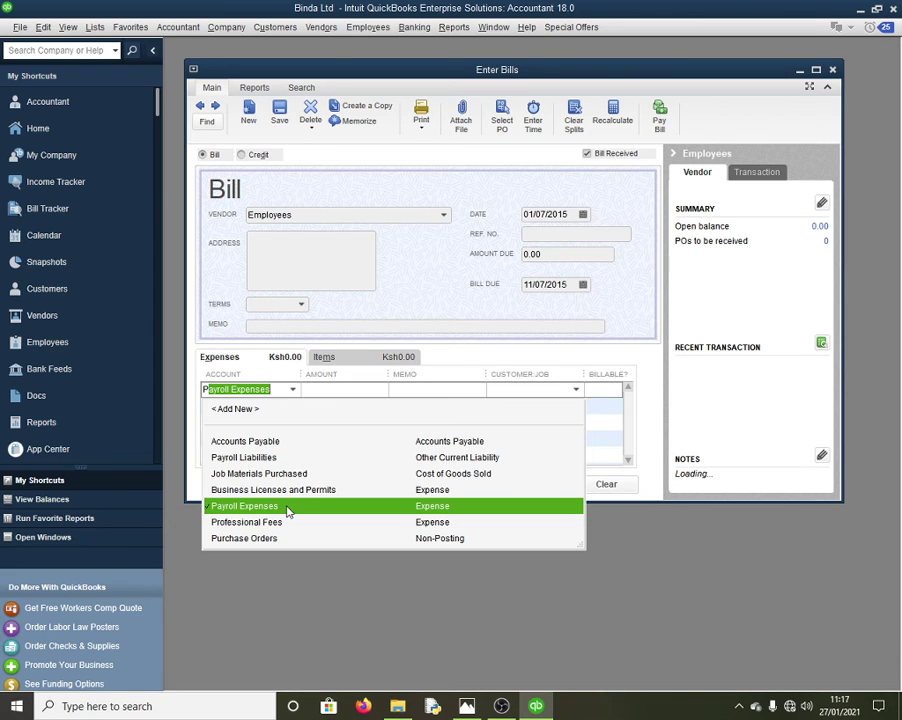
click(287, 509)
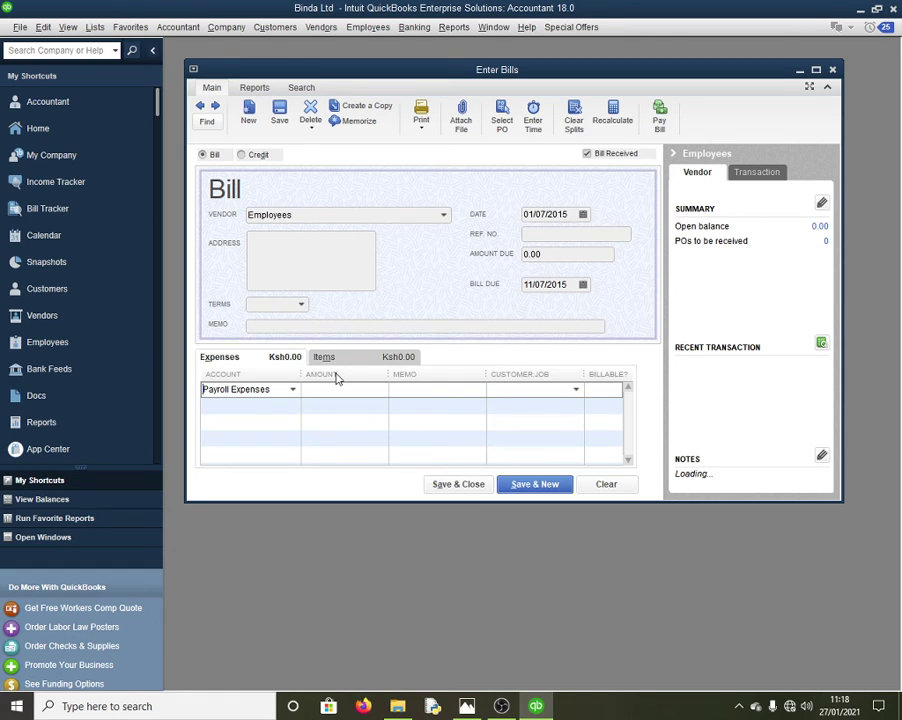
key(alt+Tab)
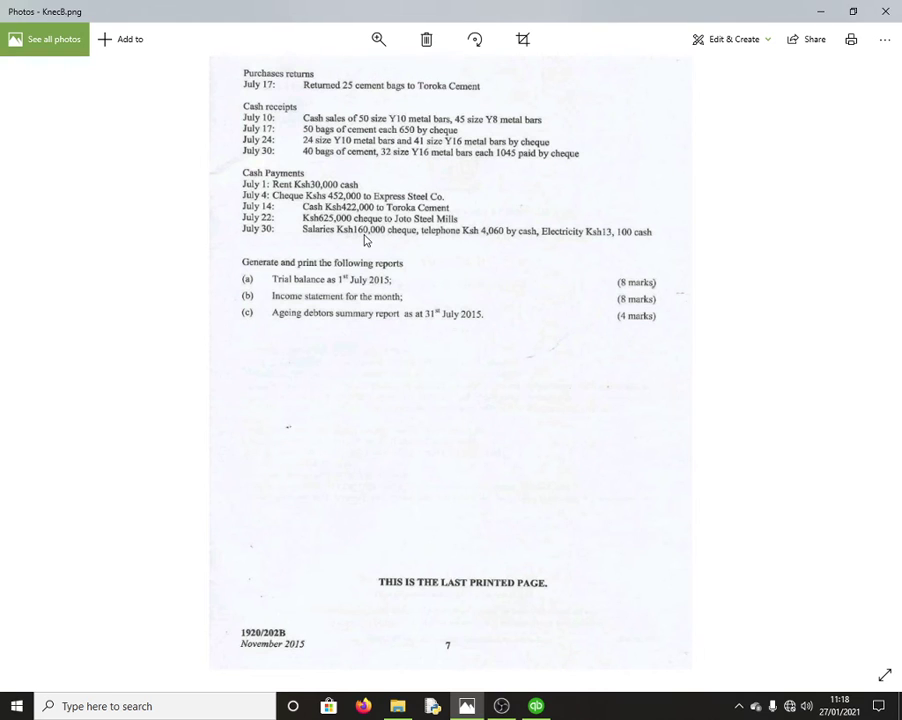
key(alt+Tab)
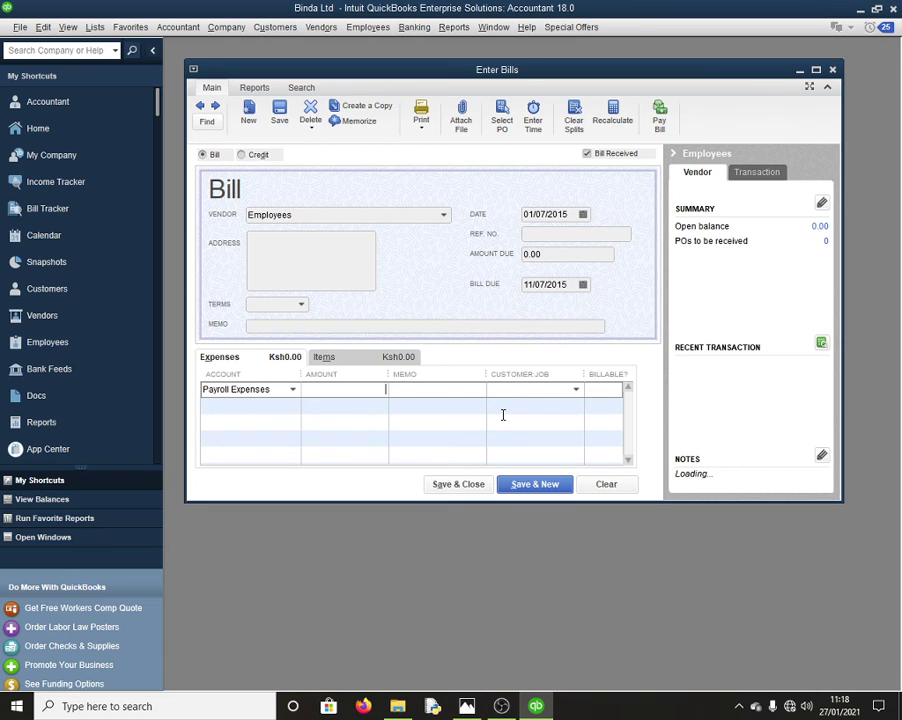
text(160000)
click(458, 484)
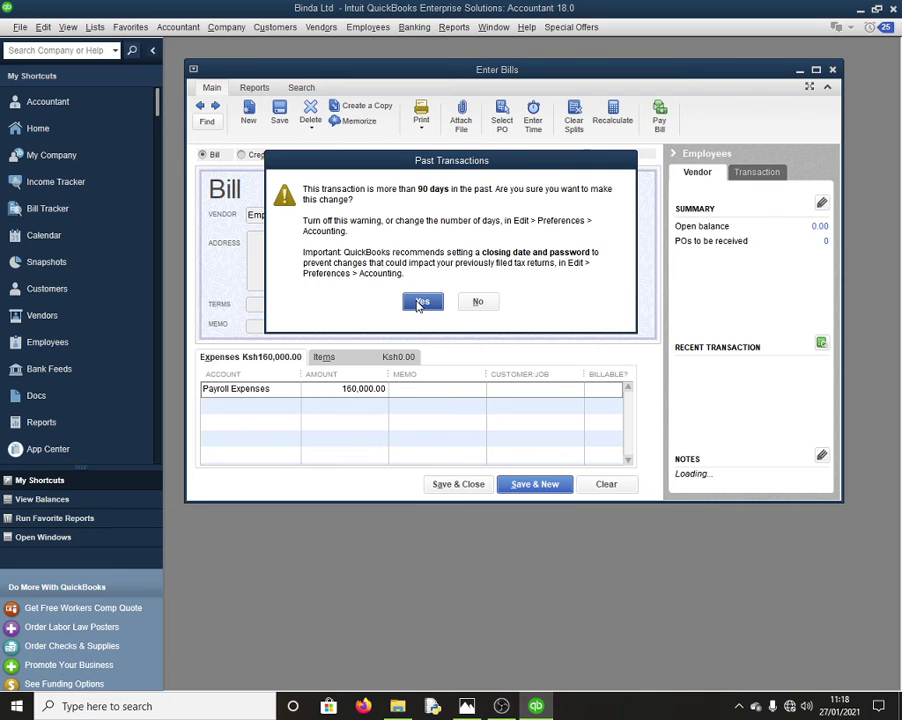
click(421, 302)
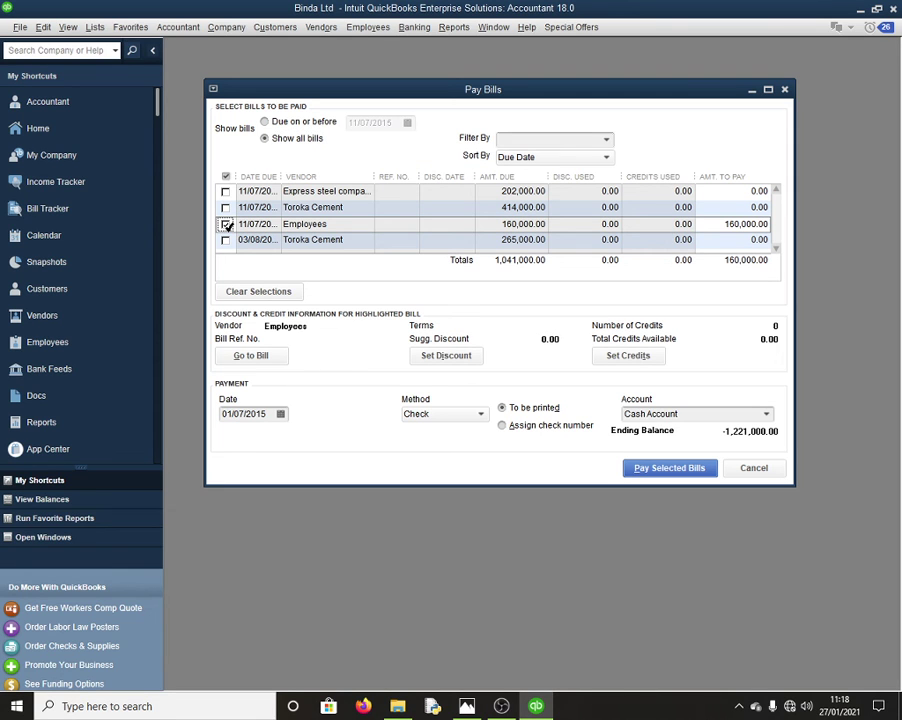
click(687, 468)
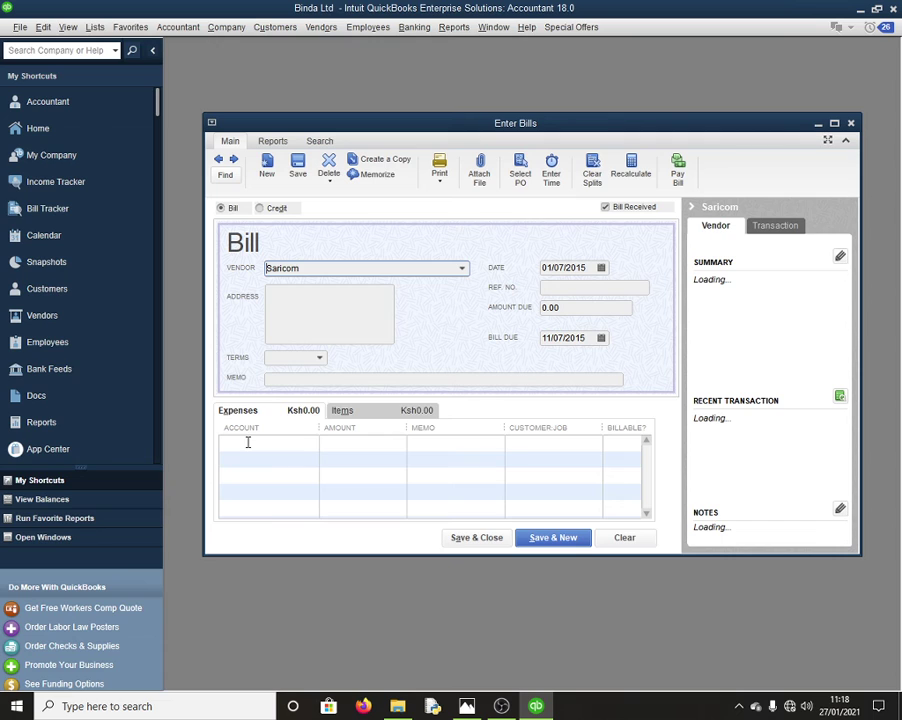
Bill 4,060 of Telephone Expense from Saricom, dated 01/07/2015, and check the next payment in the task sheet
click(248, 442)
text(t)
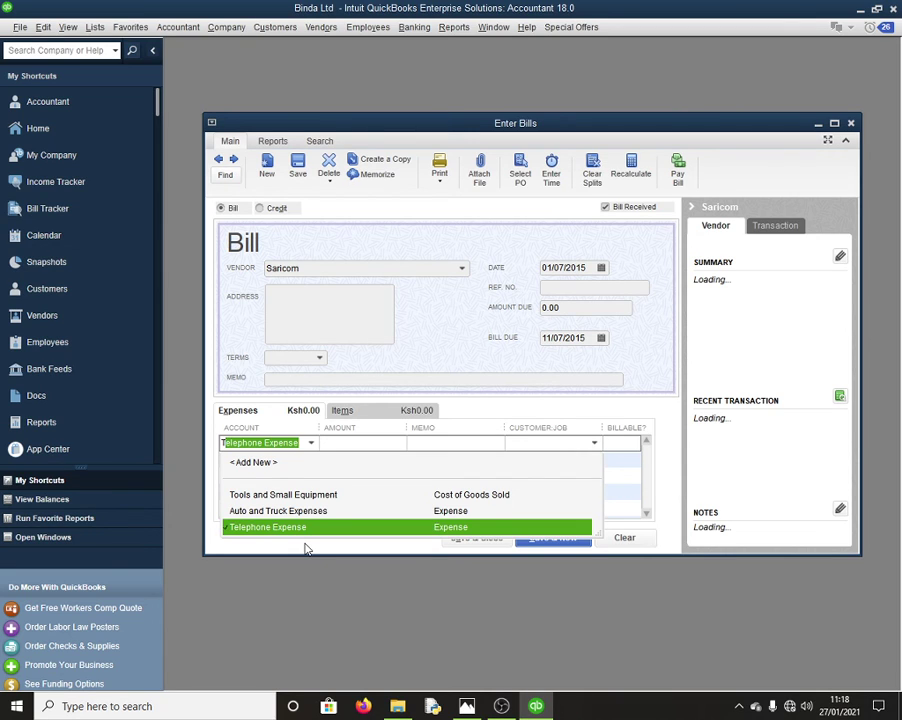
click(596, 443)
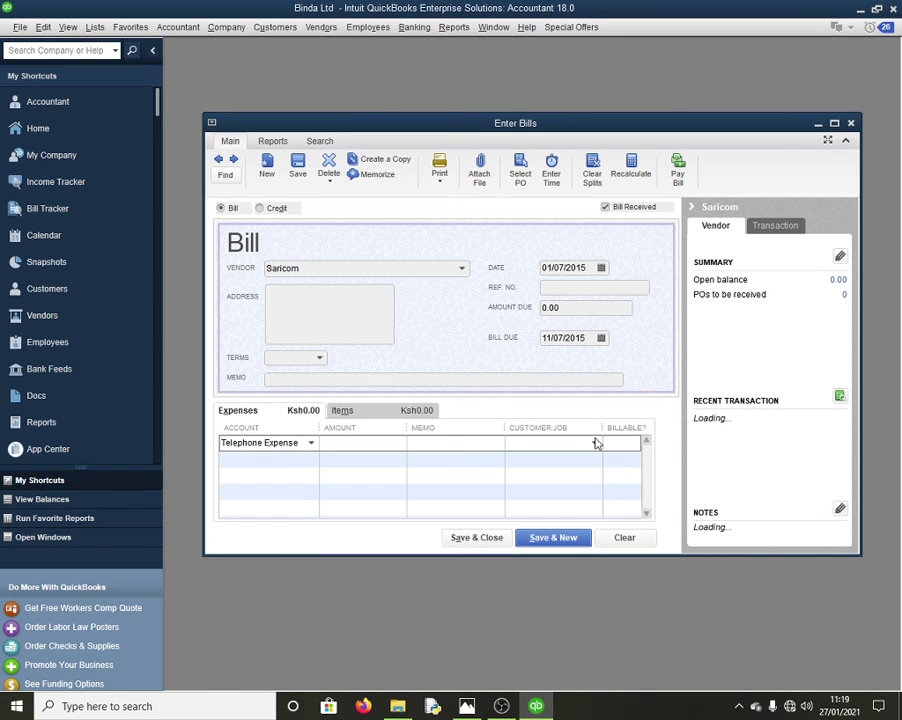
text(4060)
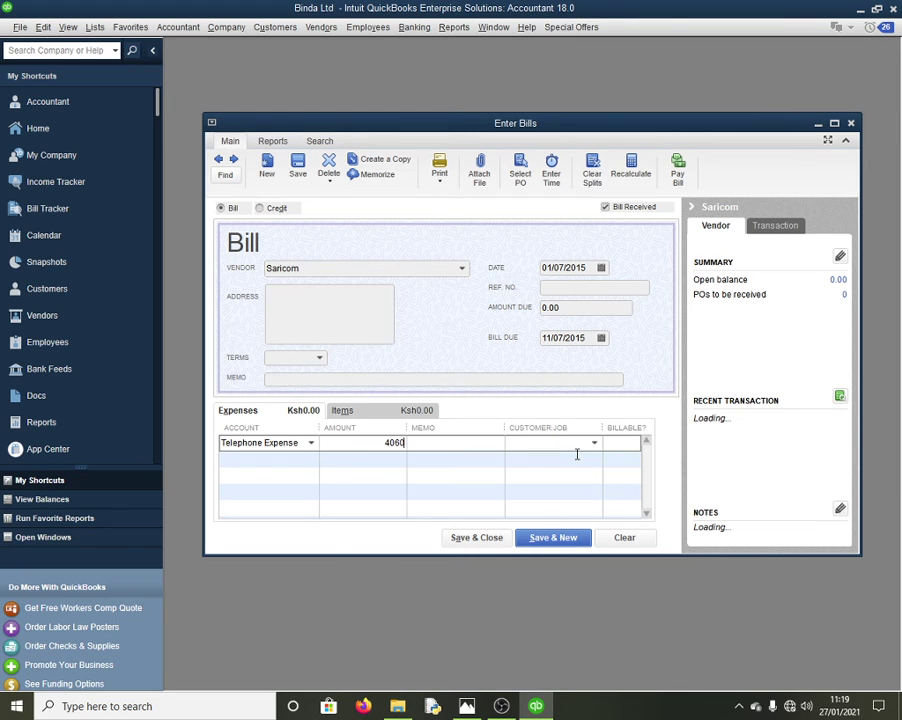
click(538, 708)
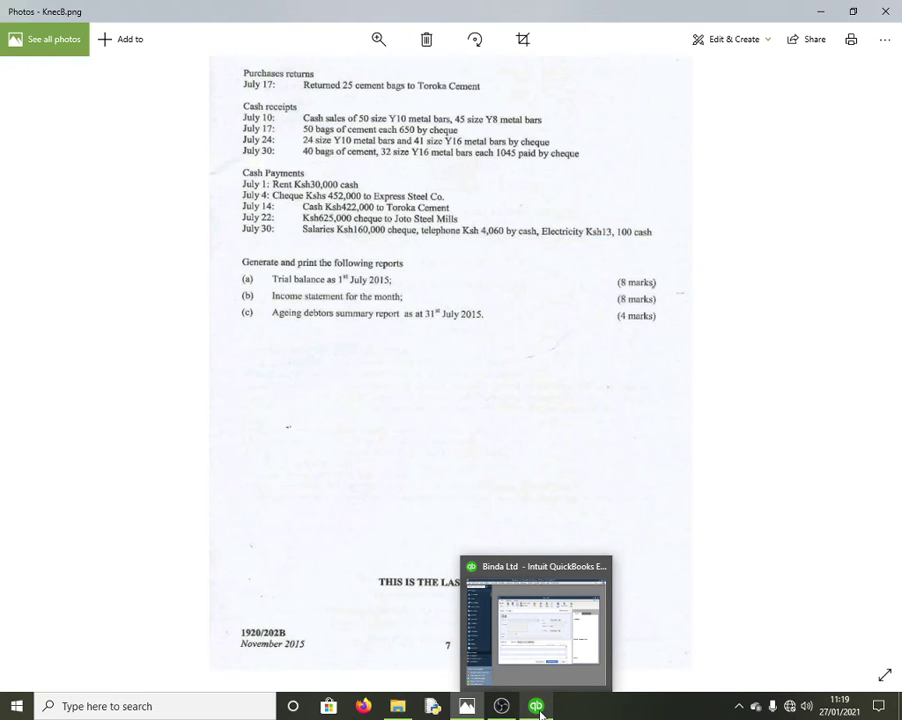
click(538, 708)
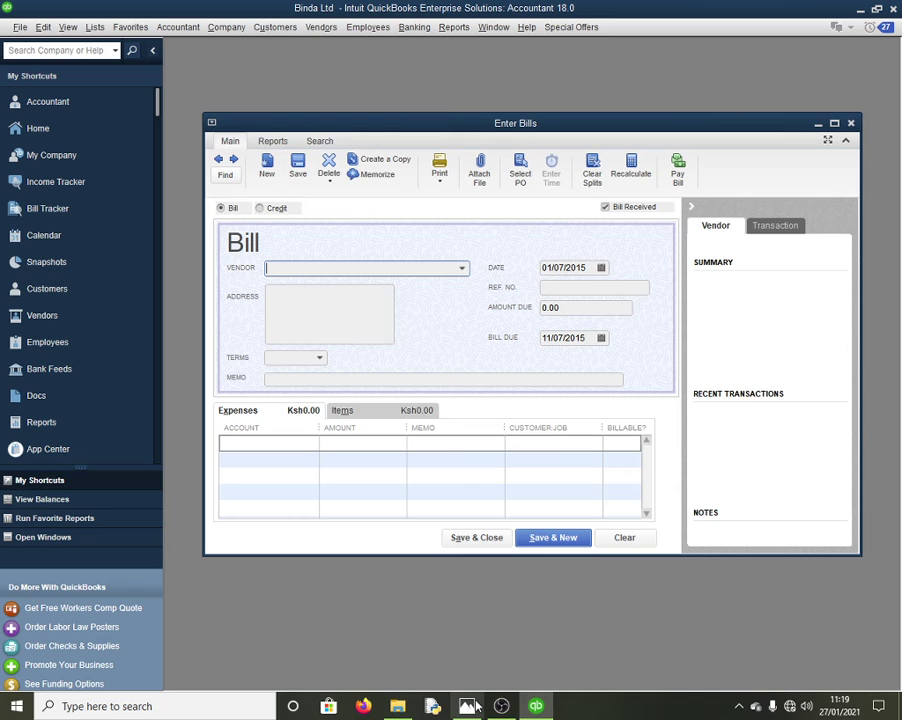
Enter a bill of 13,100 from new vendor KPLC, creating an Electricity expense account for it
text(KPLC)
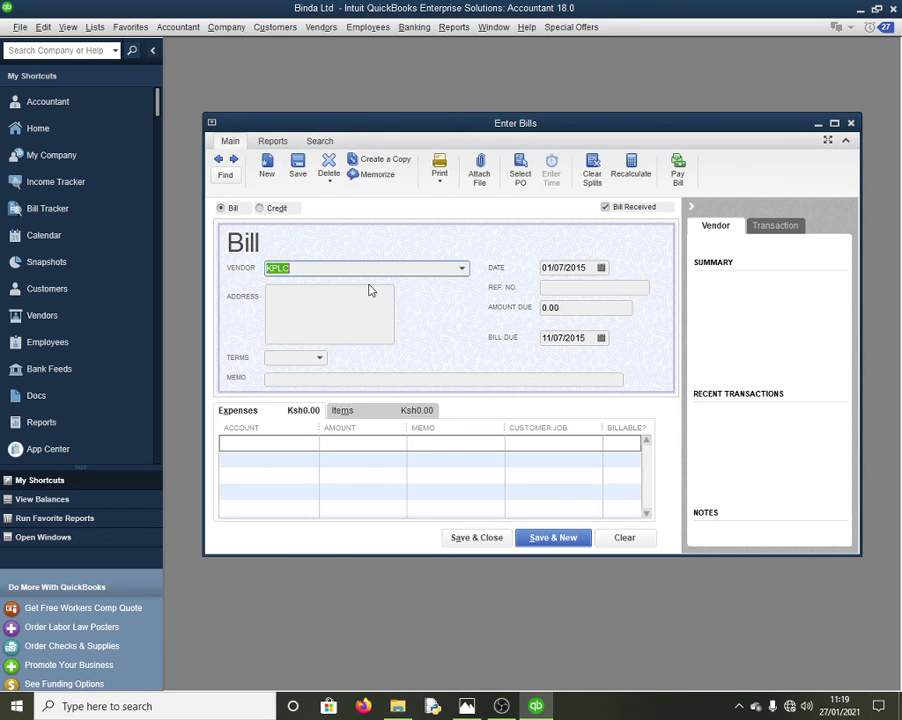
click(340, 452)
text(E)
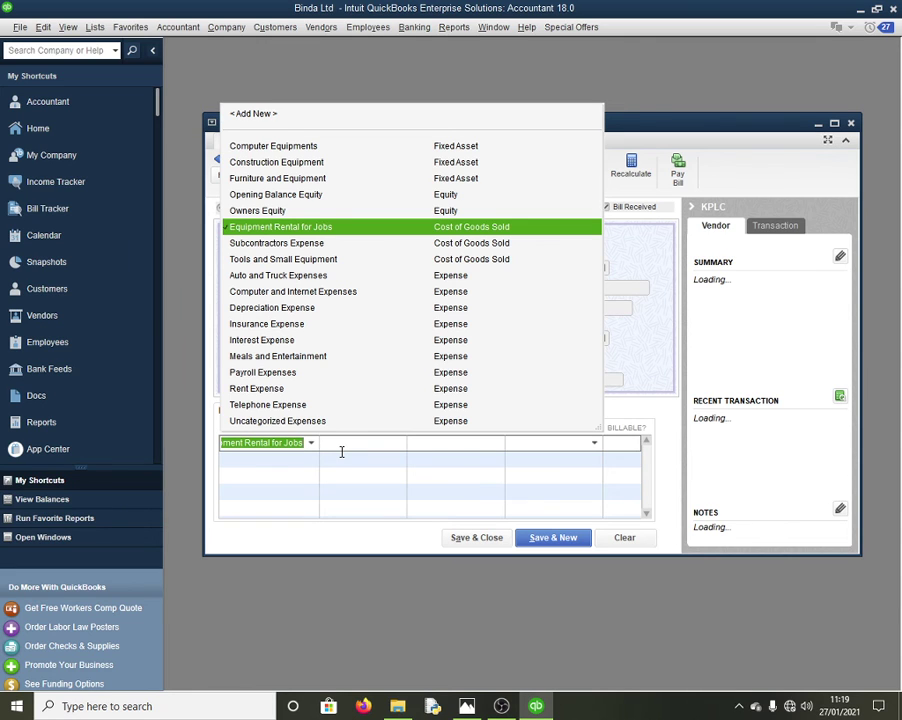
text(f)
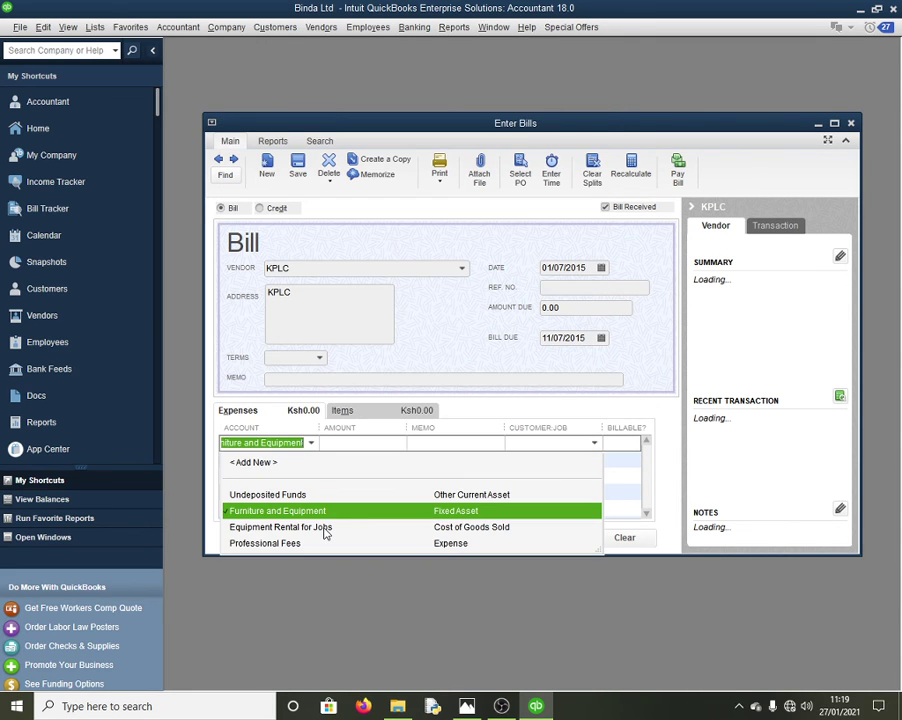
key(Escape)
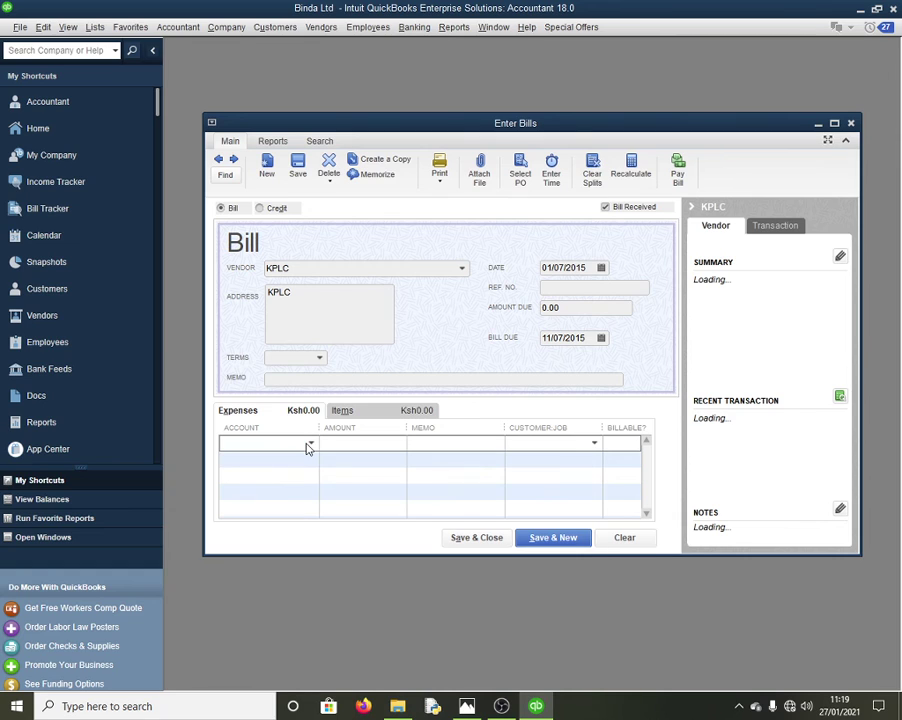
click(309, 444)
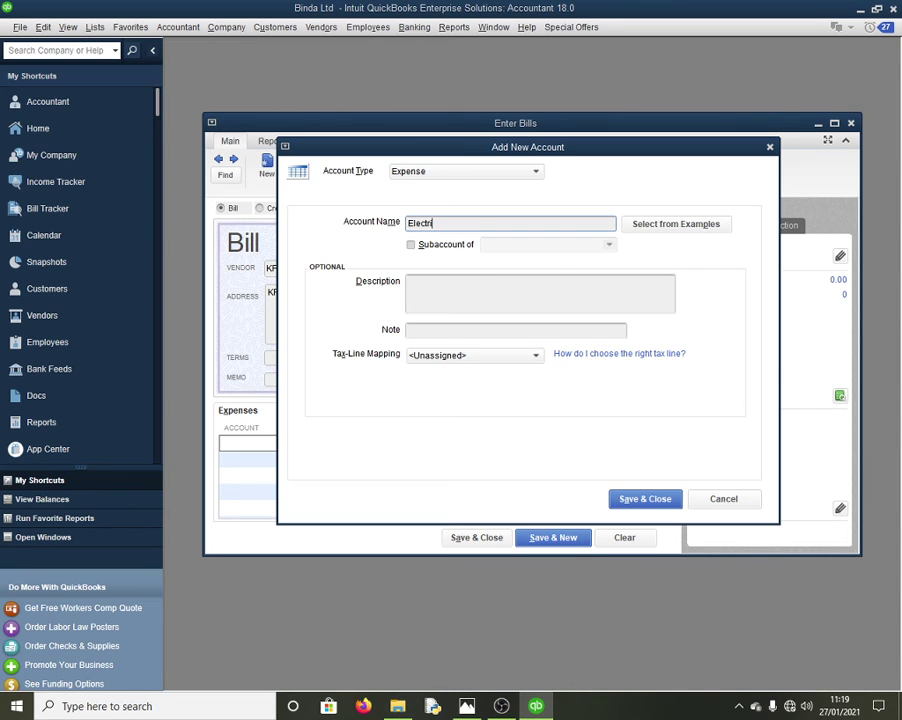
text(city)
click(650, 500)
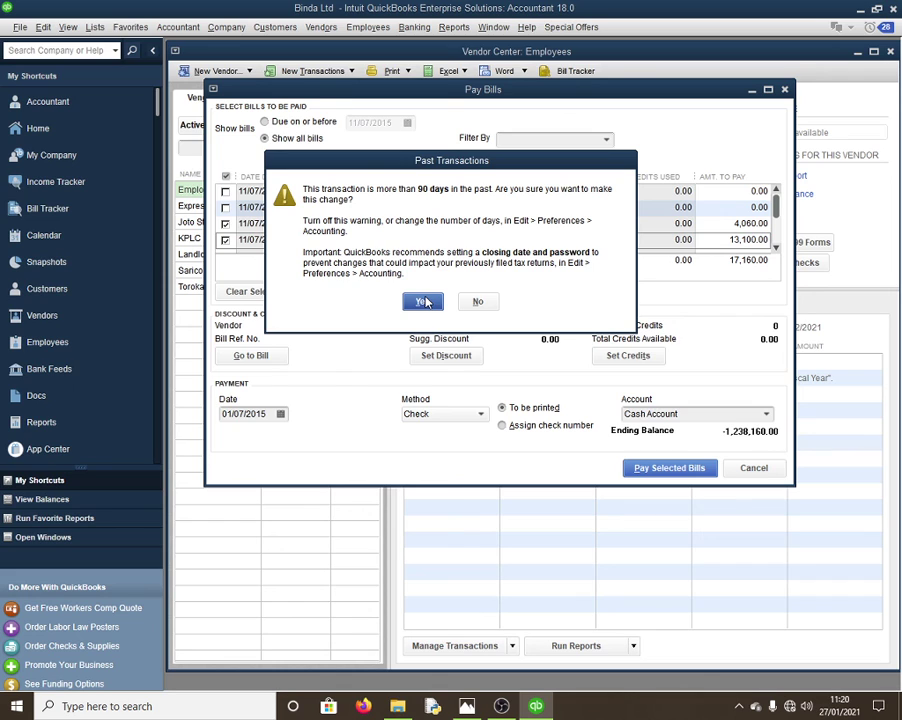
Pay the 13,100 KPLC and 4,060 Saricom bills from the Cash Account and check the required reports in the task sheet
click(423, 302)
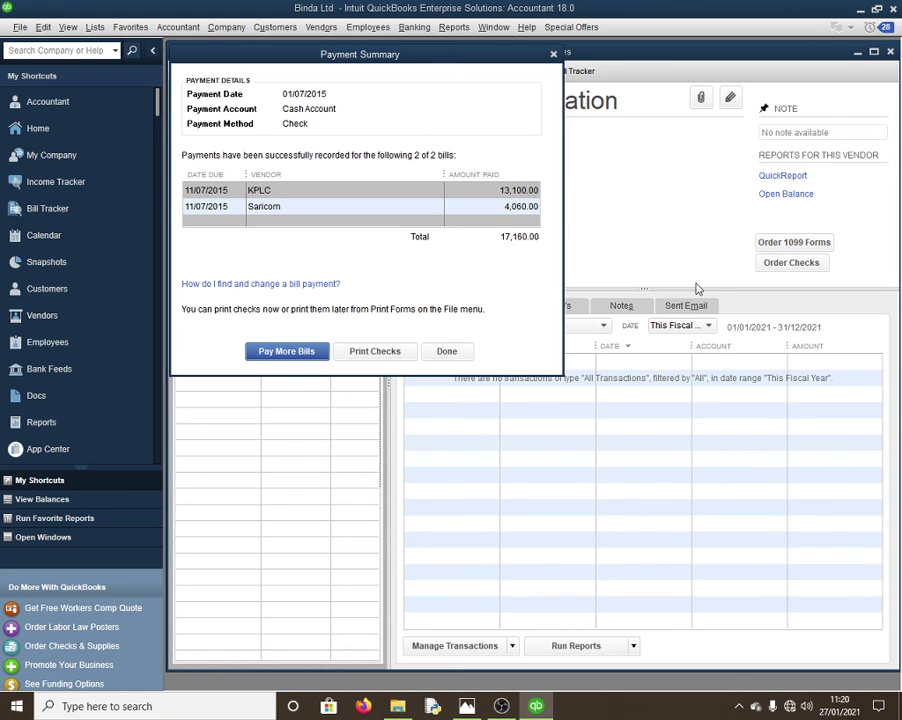
key(alt+Tab)
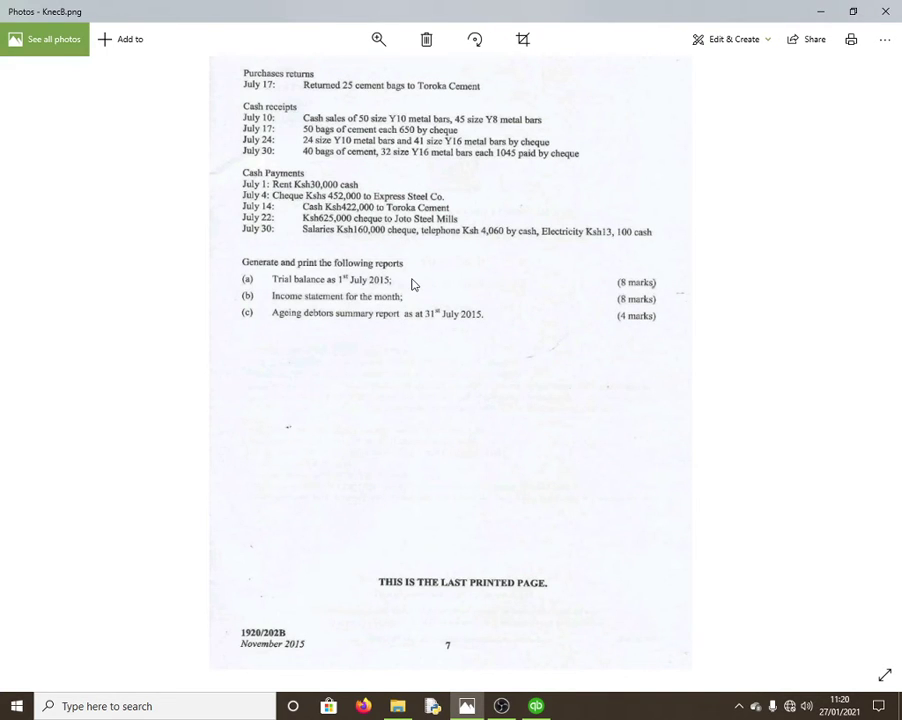
mouse_move(469, 709)
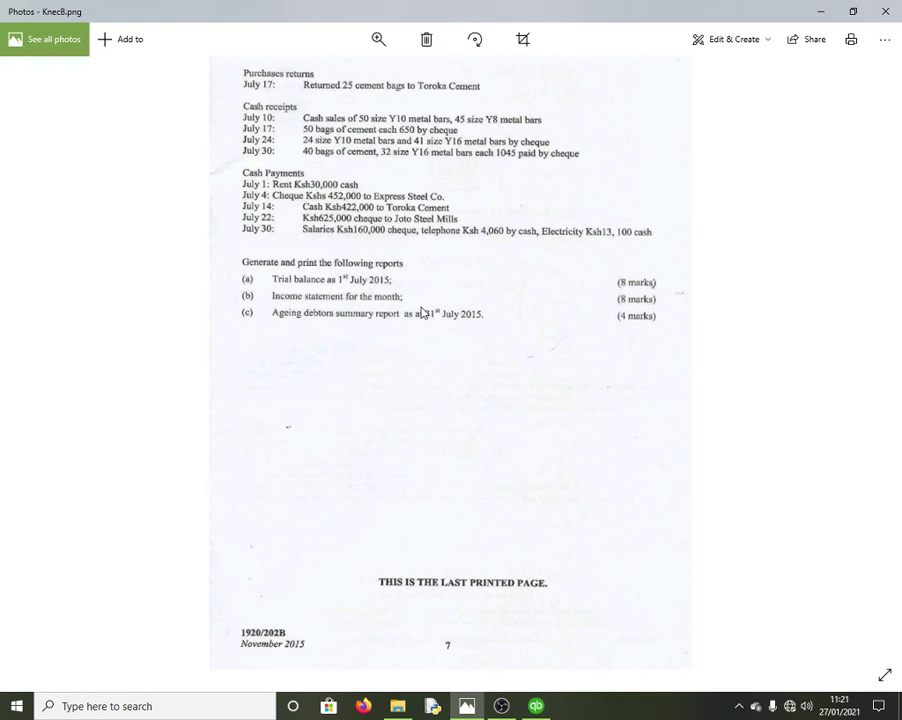
Generate the Trial Balance report for 01/06/2014 to 01/07/2015, checking the required date in the task sheet, and maximize it
key(alt+Tab)
click(456, 28)
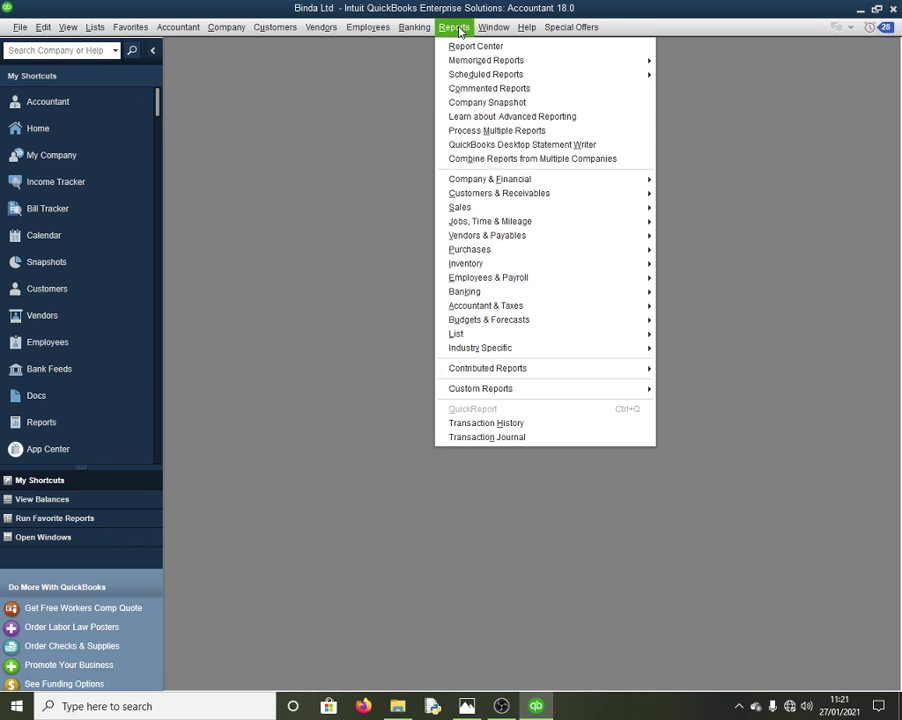
mouse_move(500, 305)
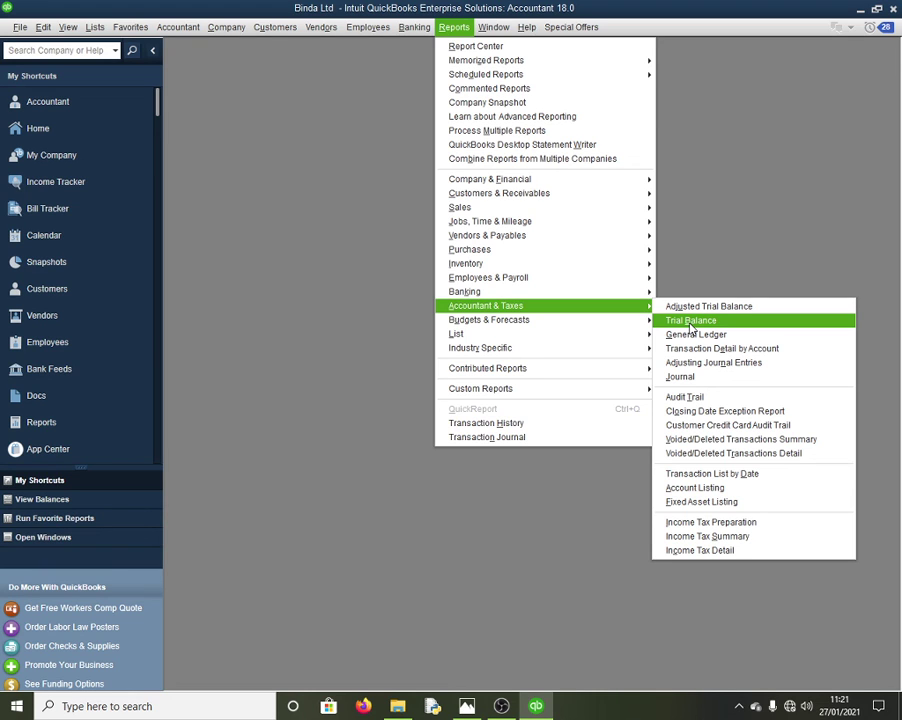
key(alt+Tab)
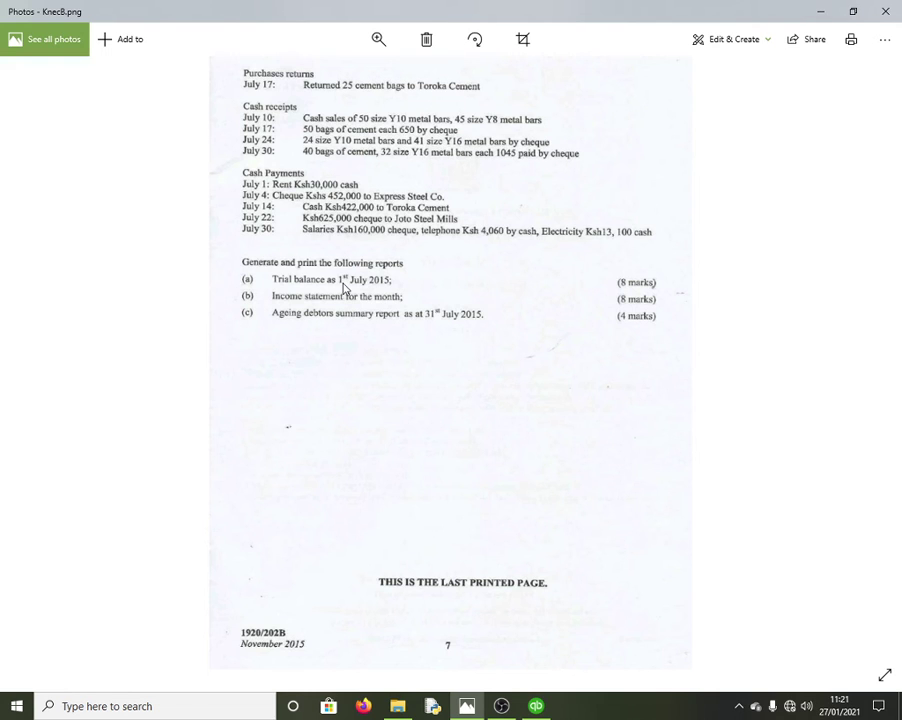
key(alt+Tab)
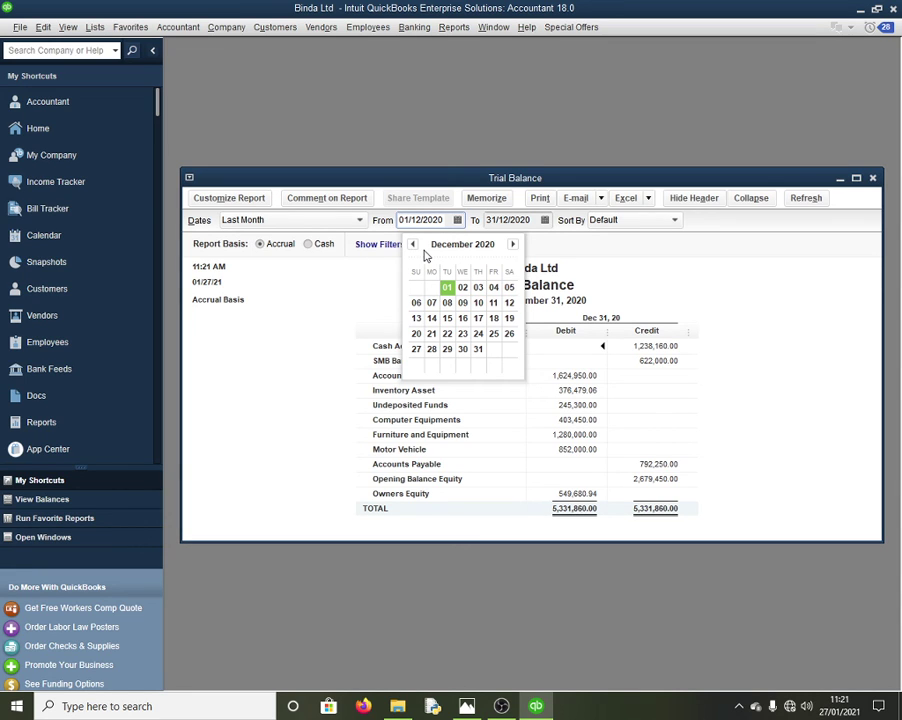
key(BackSpace)
key(BackSpace)
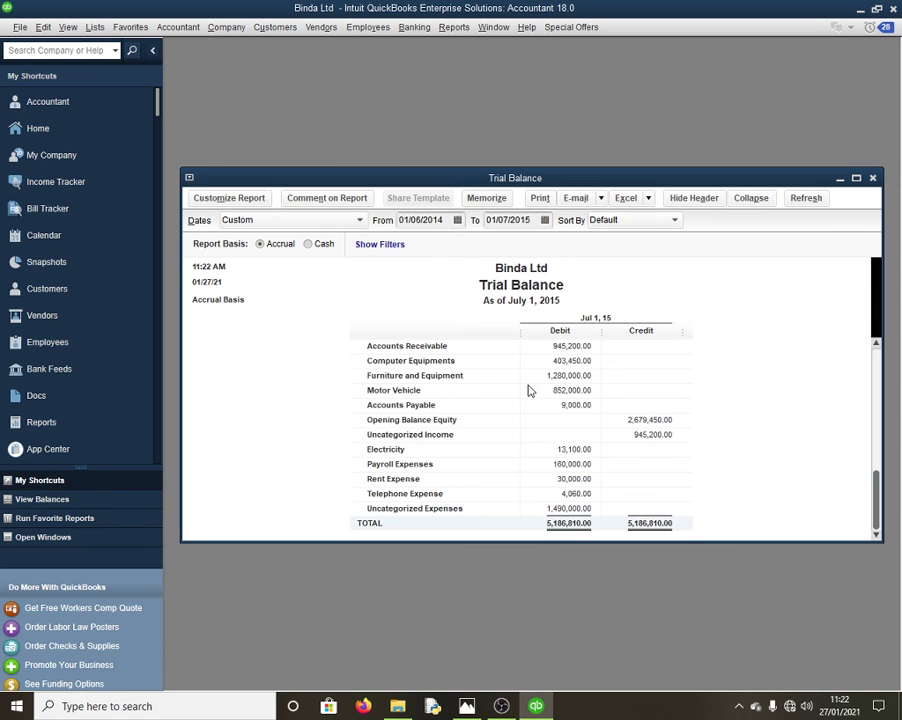
scroll(530, 390, up, 2)
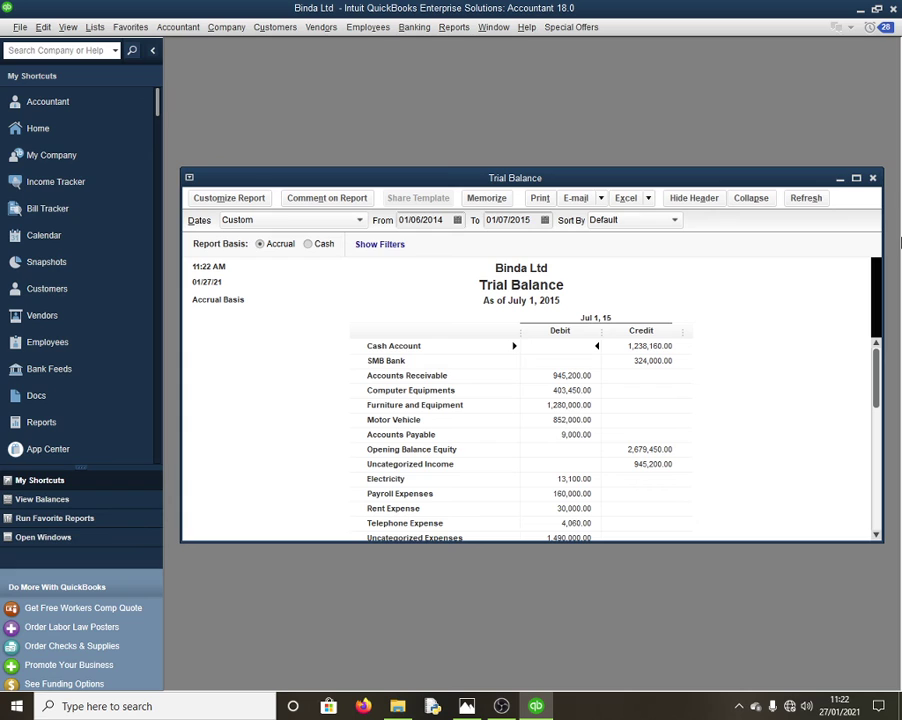
click(856, 178)
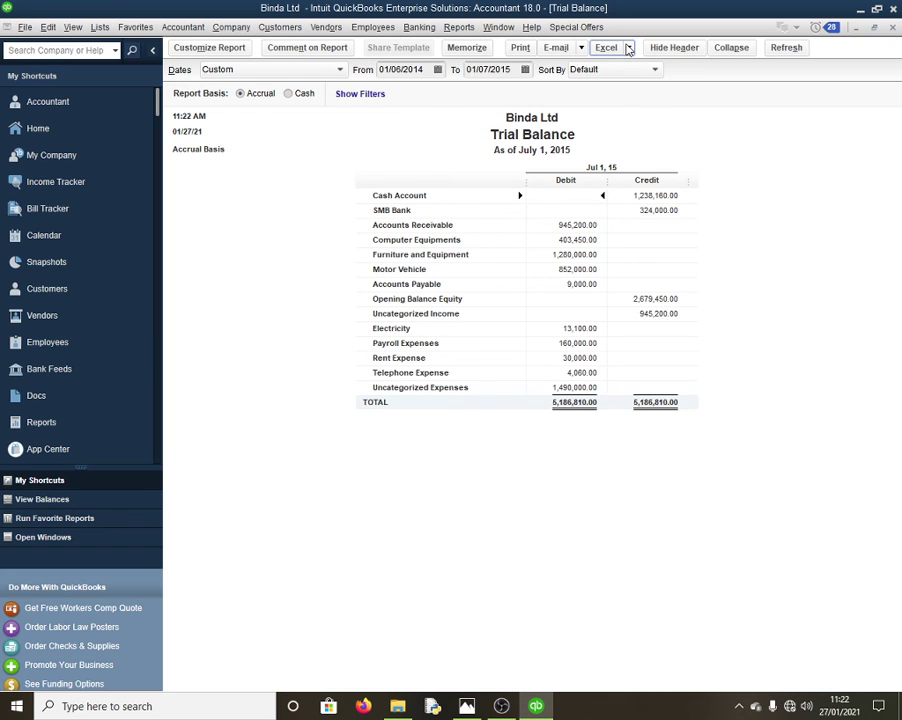
click(523, 219)
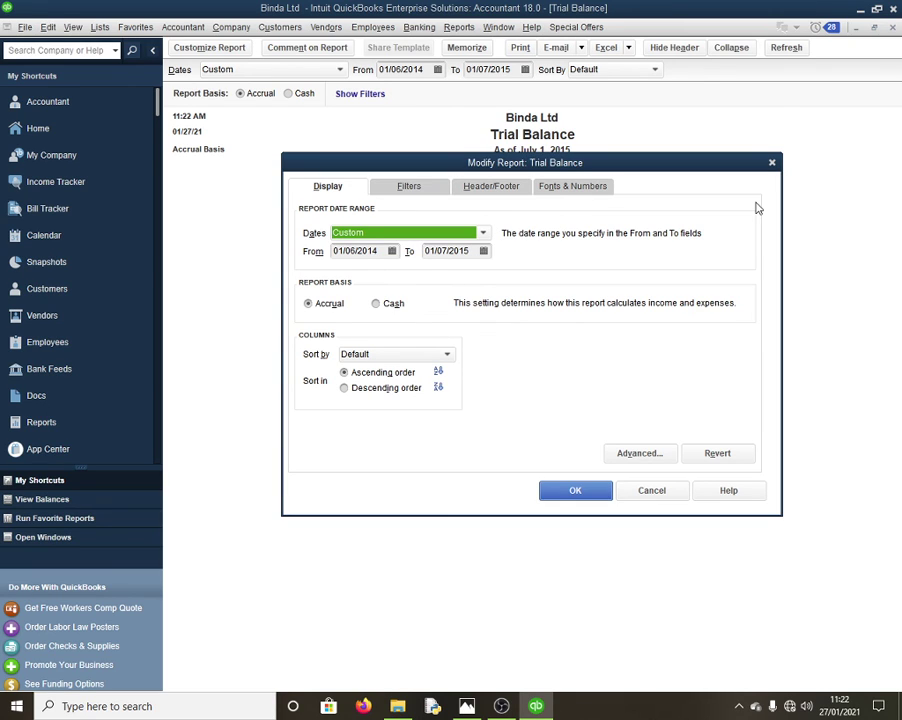
click(772, 162)
click(606, 47)
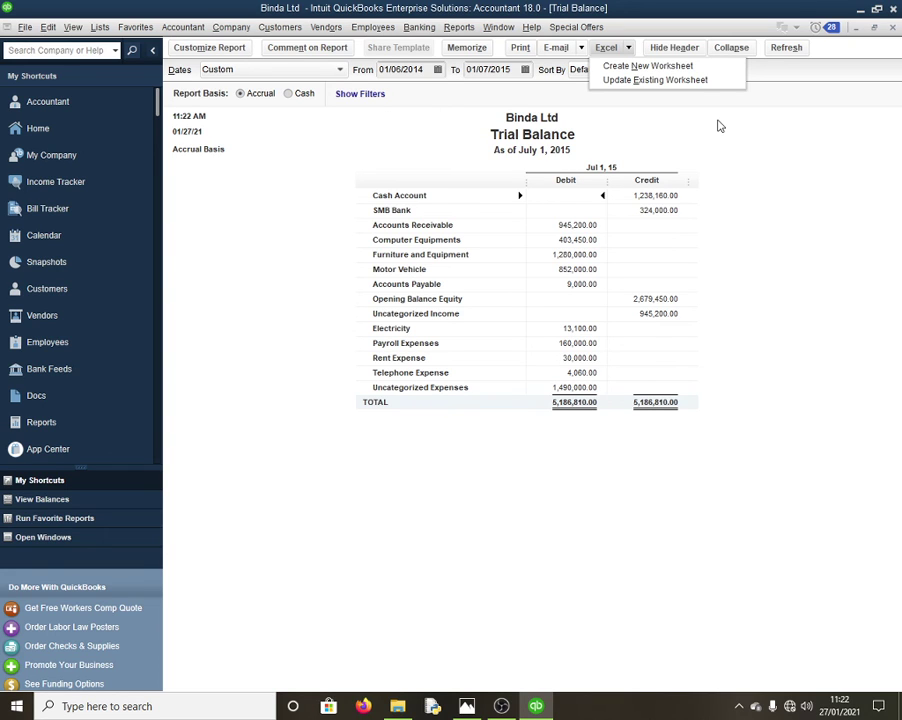
Try to print the trial balance using the ABS PDF Driver v400 printer
key(ctrl+p)
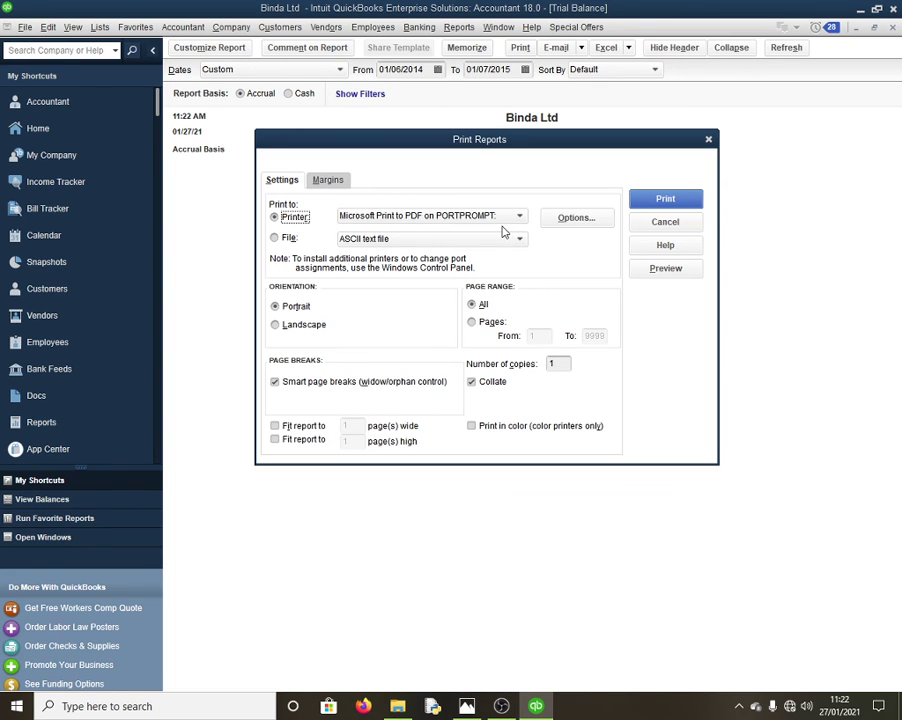
click(519, 217)
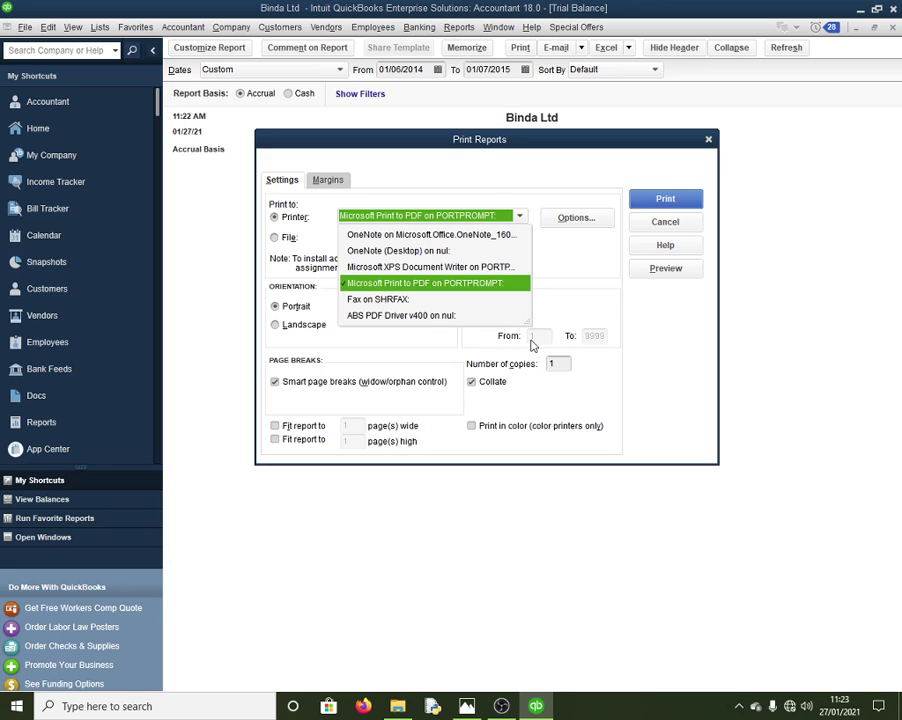
click(427, 315)
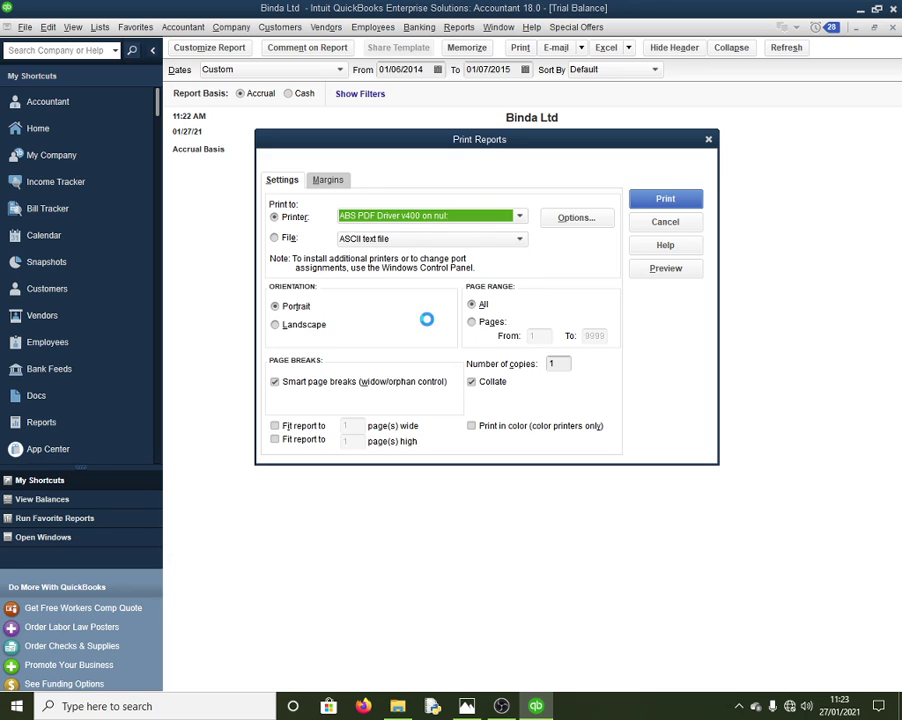
click(666, 201)
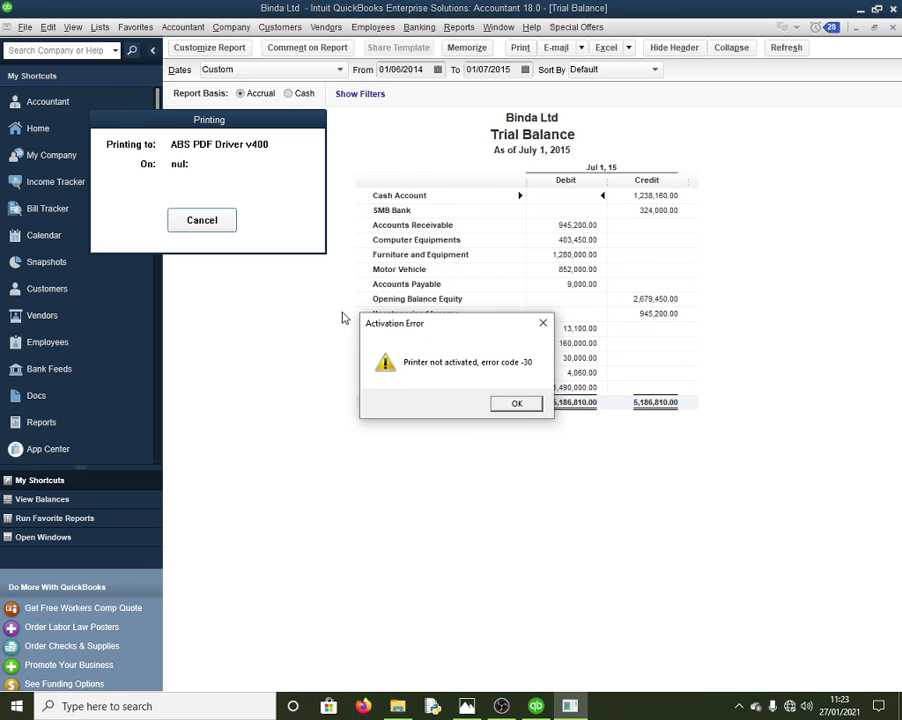
click(506, 408)
click(506, 411)
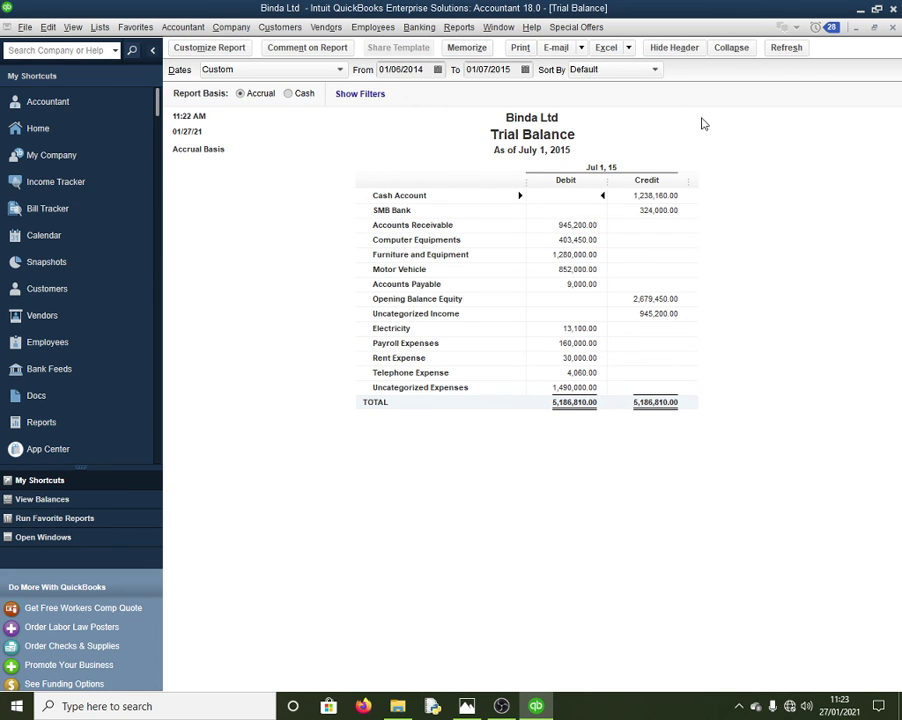
Check the income statement requirement in the task sheet, look through the available financial reports and view the Statement of Cash Flows
click(460, 27)
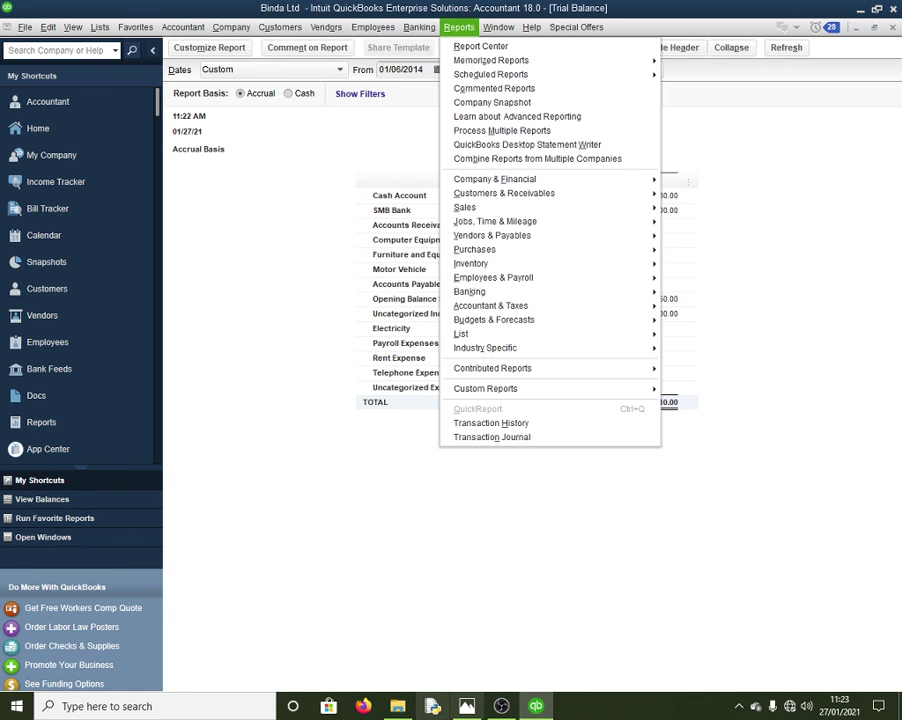
key(alt+Tab)
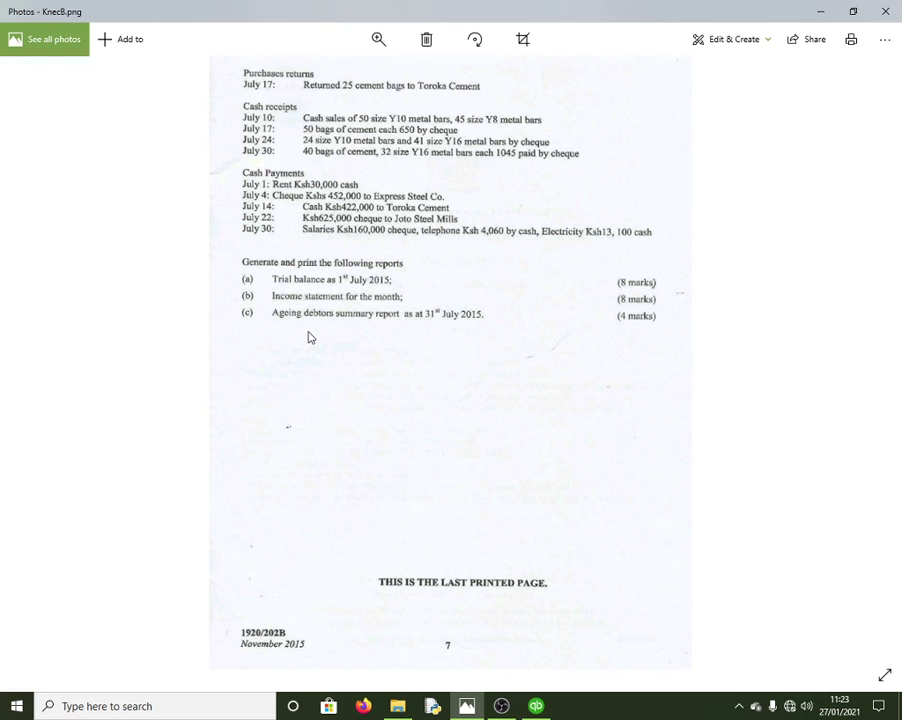
key(alt+Tab)
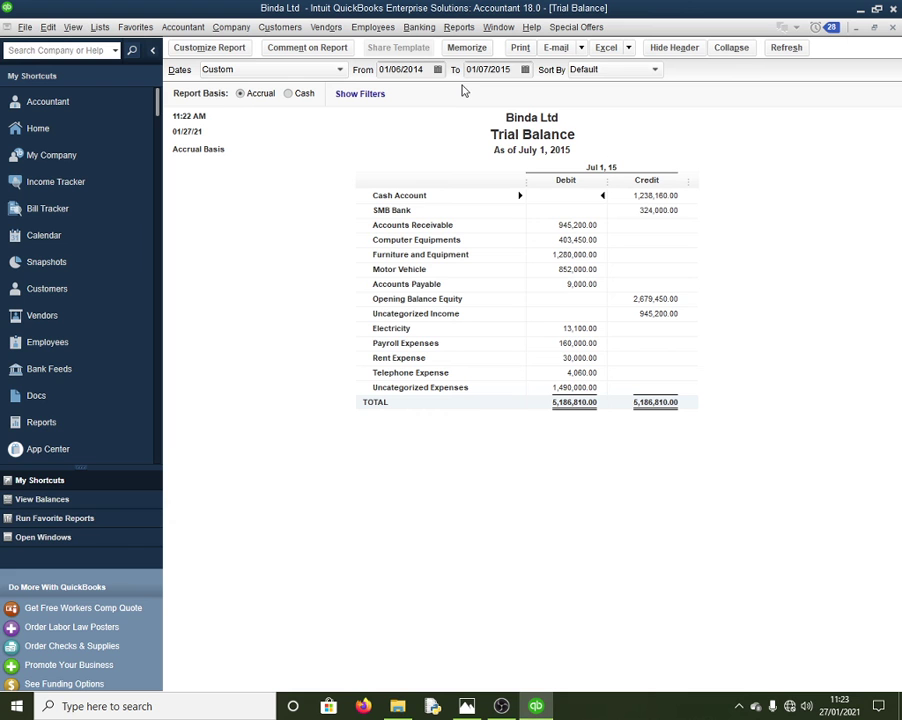
click(458, 27)
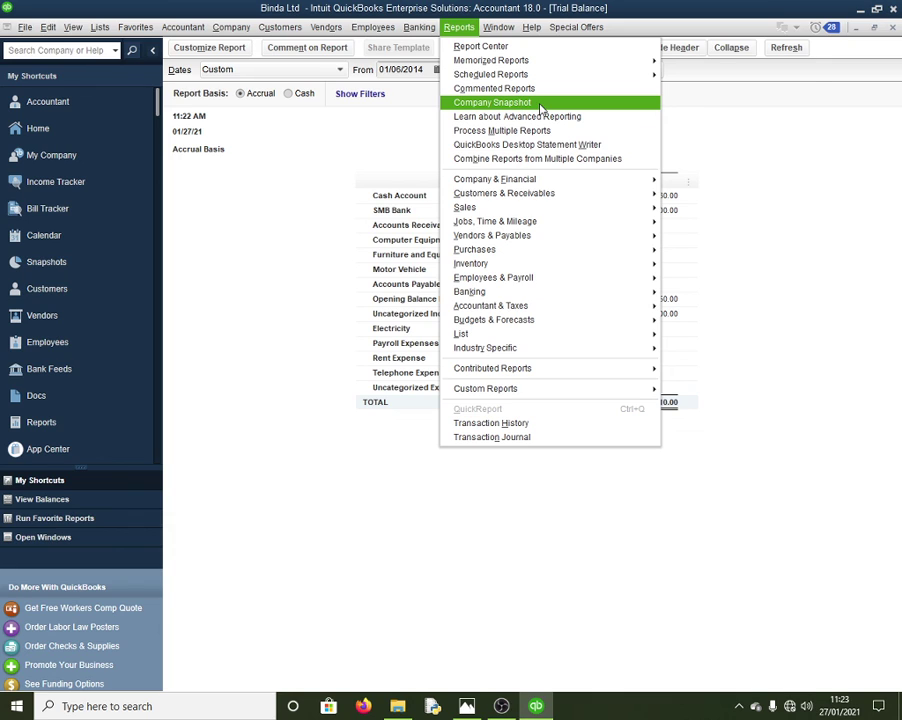
mouse_move(596, 78)
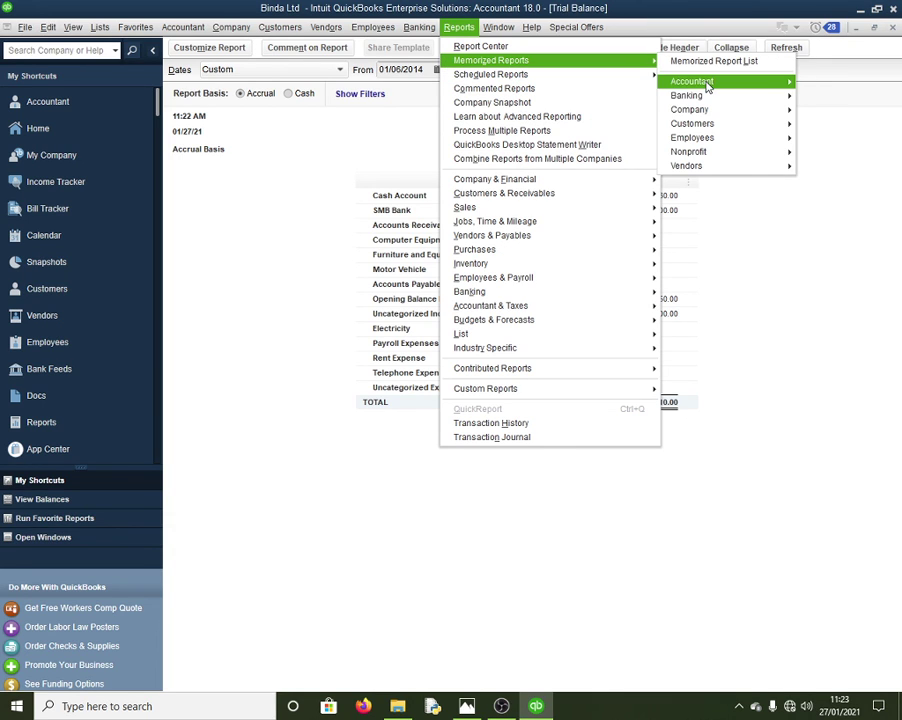
mouse_move(707, 86)
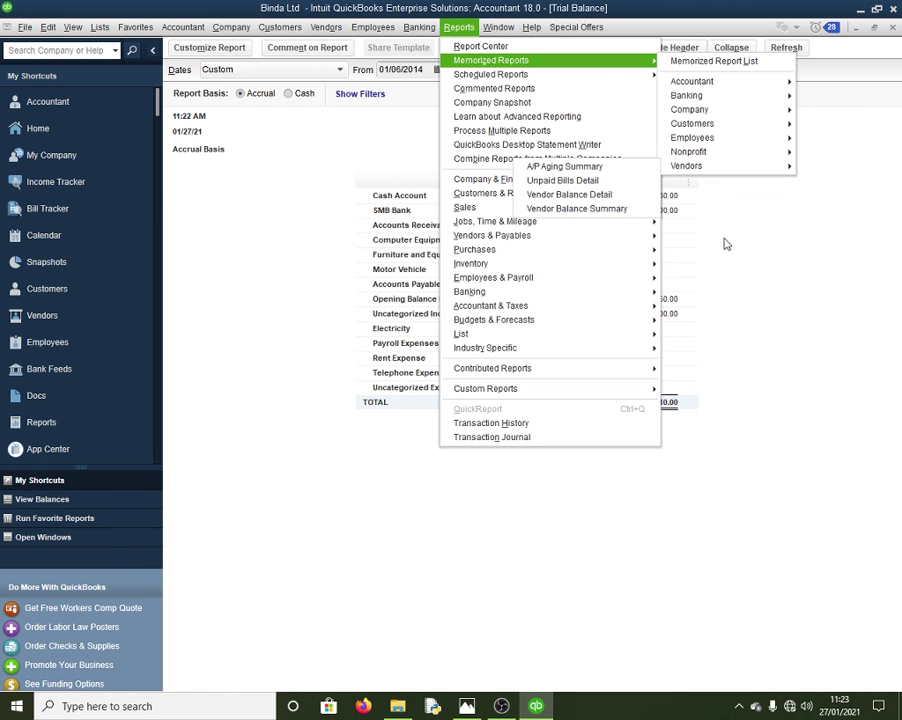
mouse_move(605, 186)
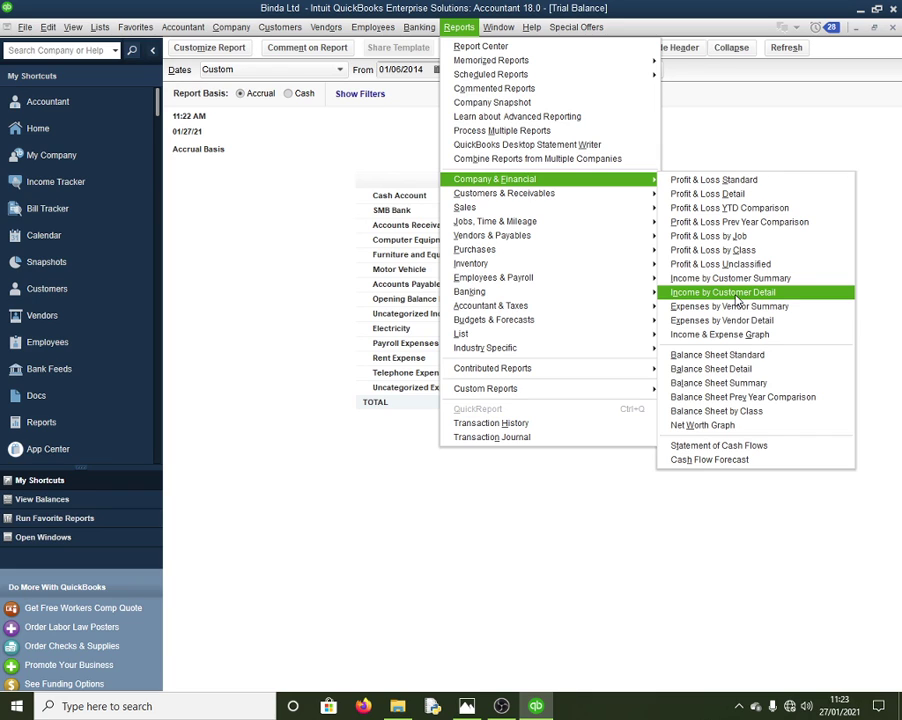
click(744, 448)
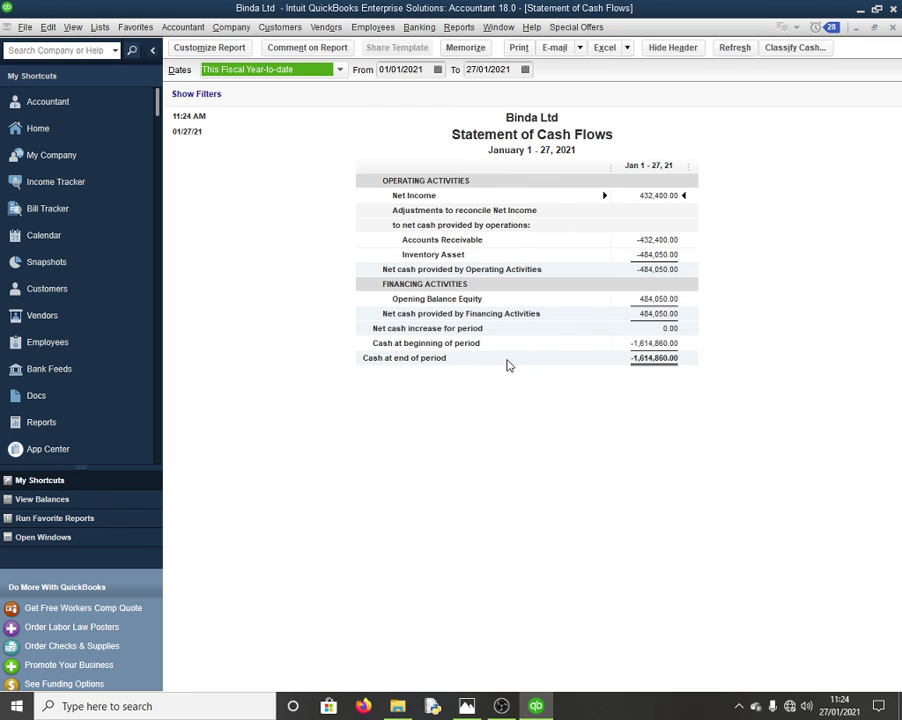
Close the Statement of Cash Flows and the Trial Balance, declining to memorize the modified report
click(892, 28)
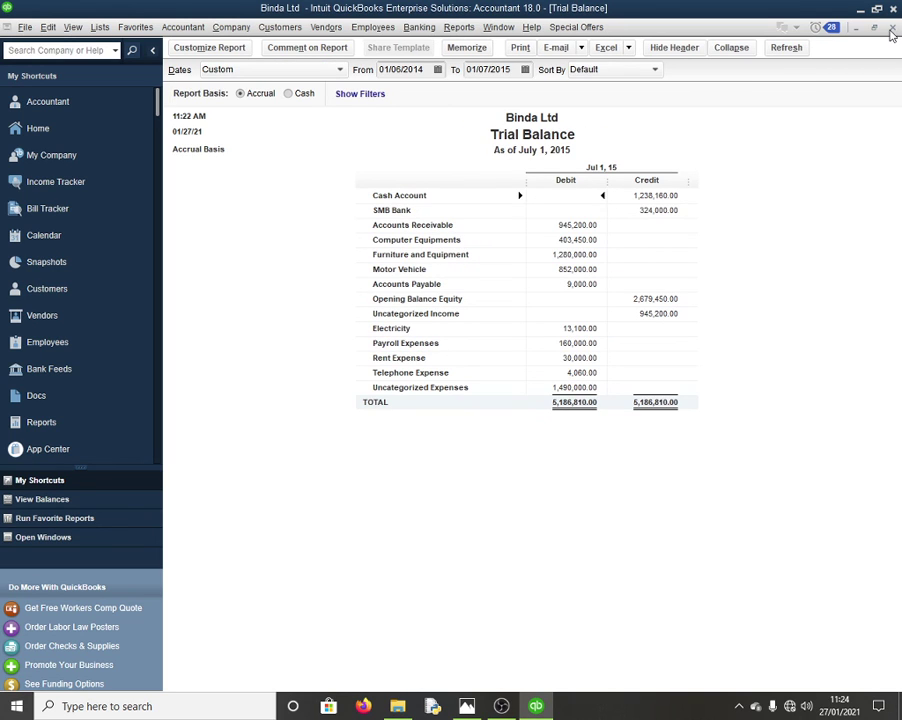
click(892, 28)
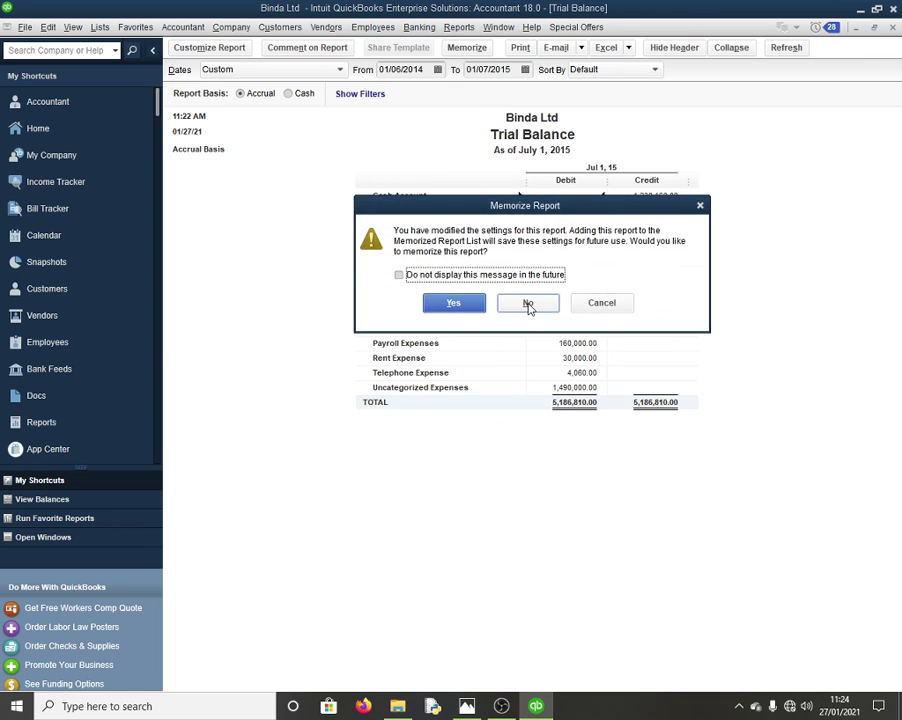
click(527, 303)
Check the ageing debtors requirement in the task sheet, view the A/R Aging Summary report and close it
click(470, 708)
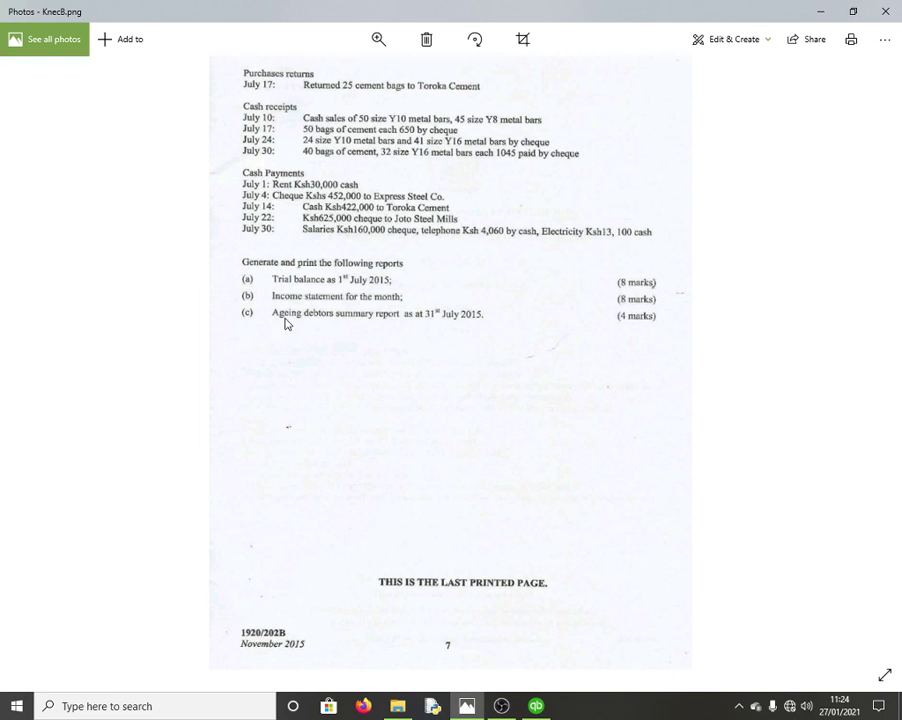
click(536, 706)
click(447, 29)
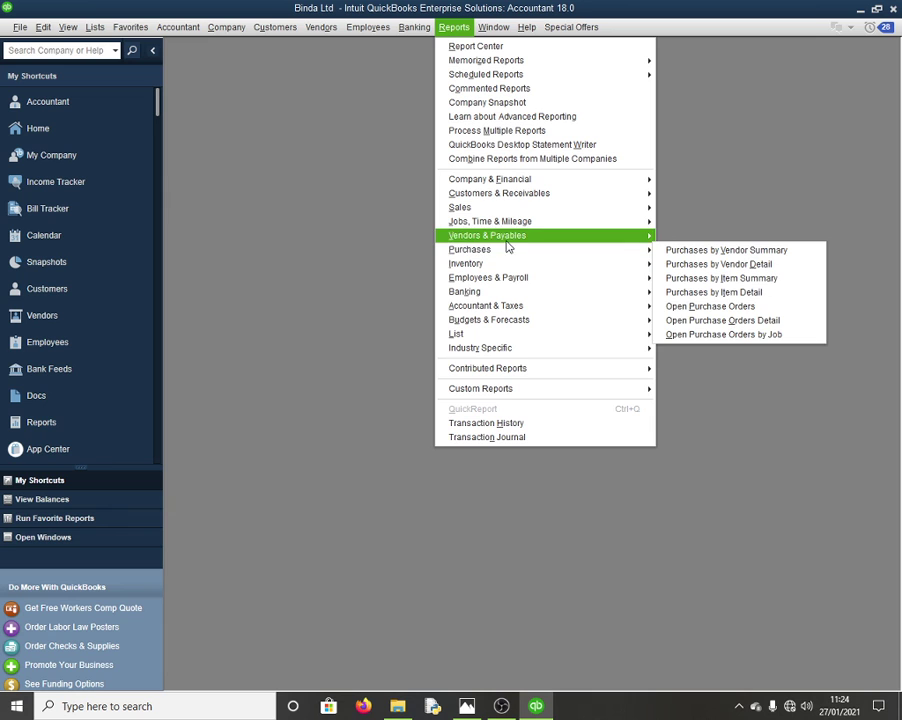
click(467, 706)
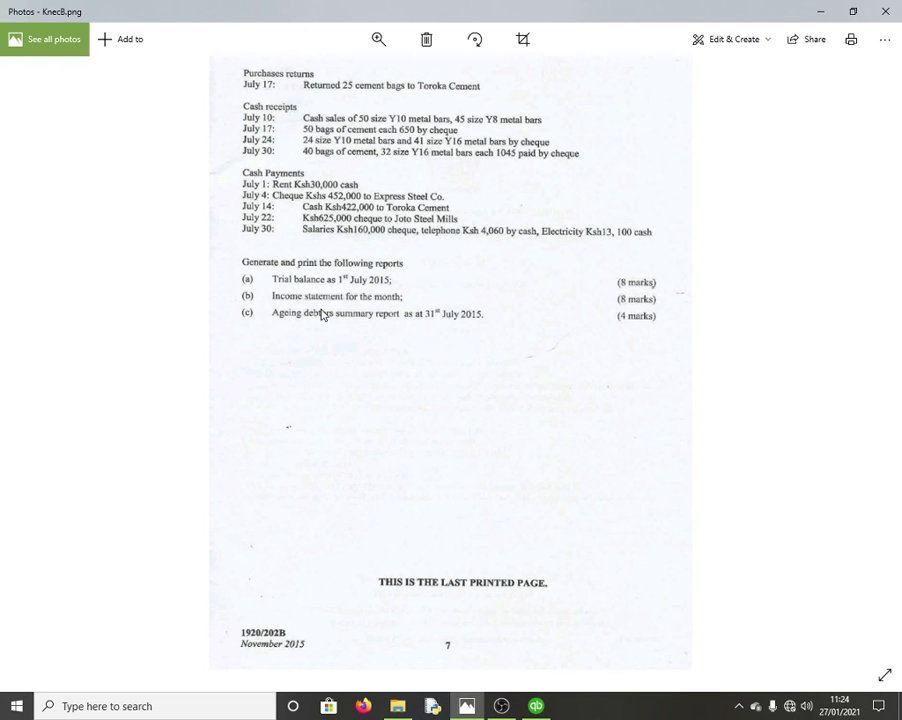
click(549, 709)
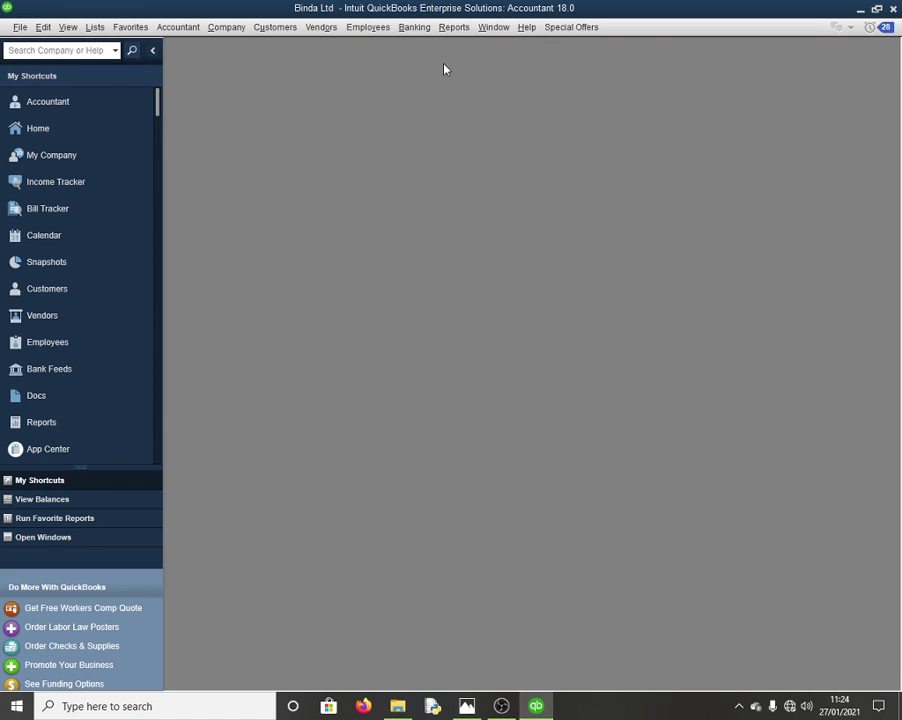
click(453, 27)
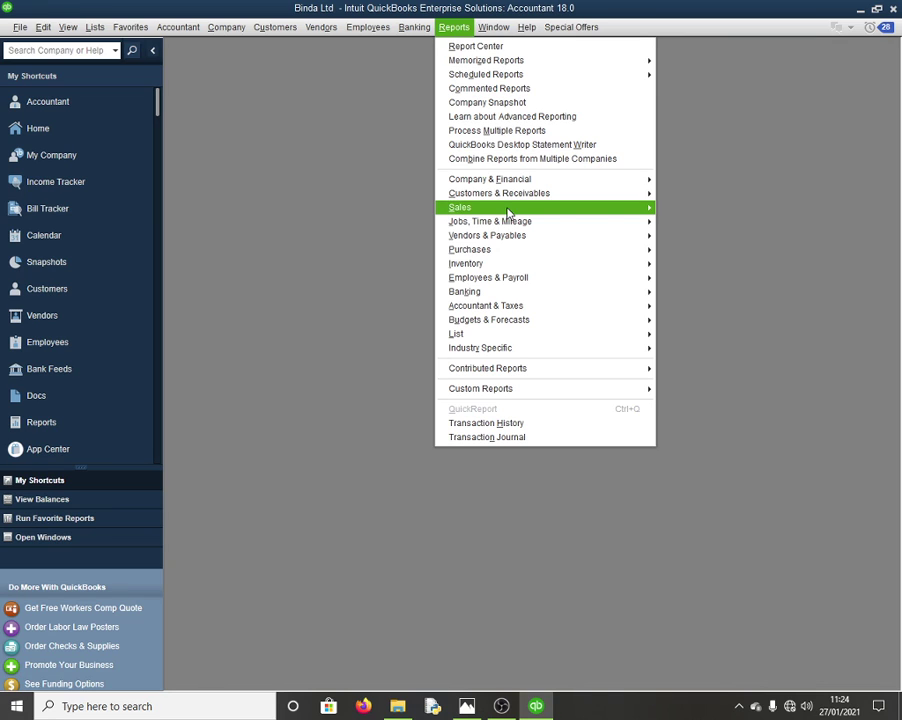
mouse_move(509, 208)
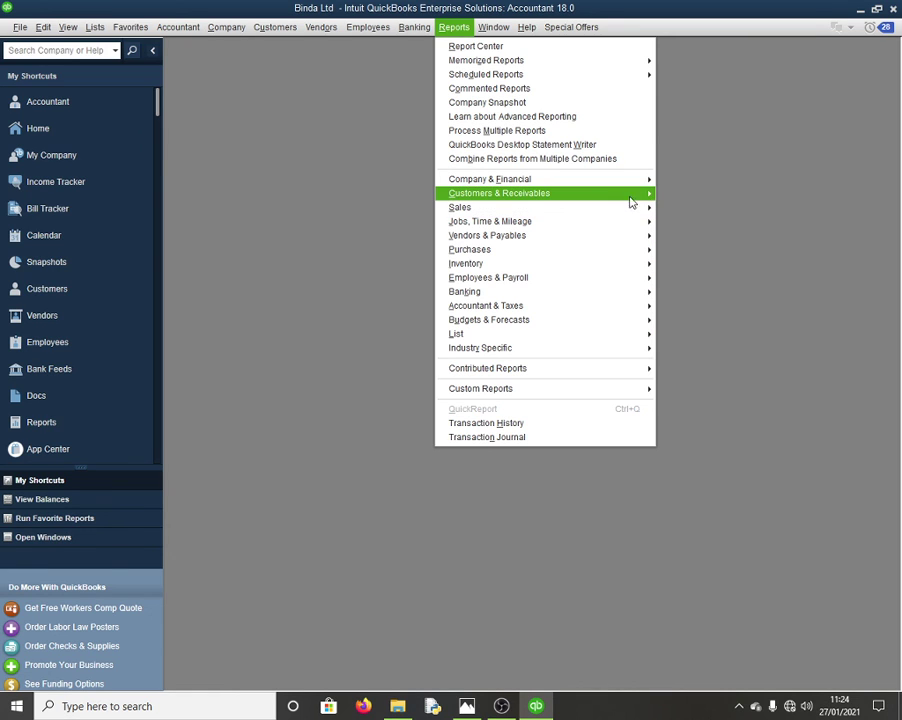
mouse_move(651, 200)
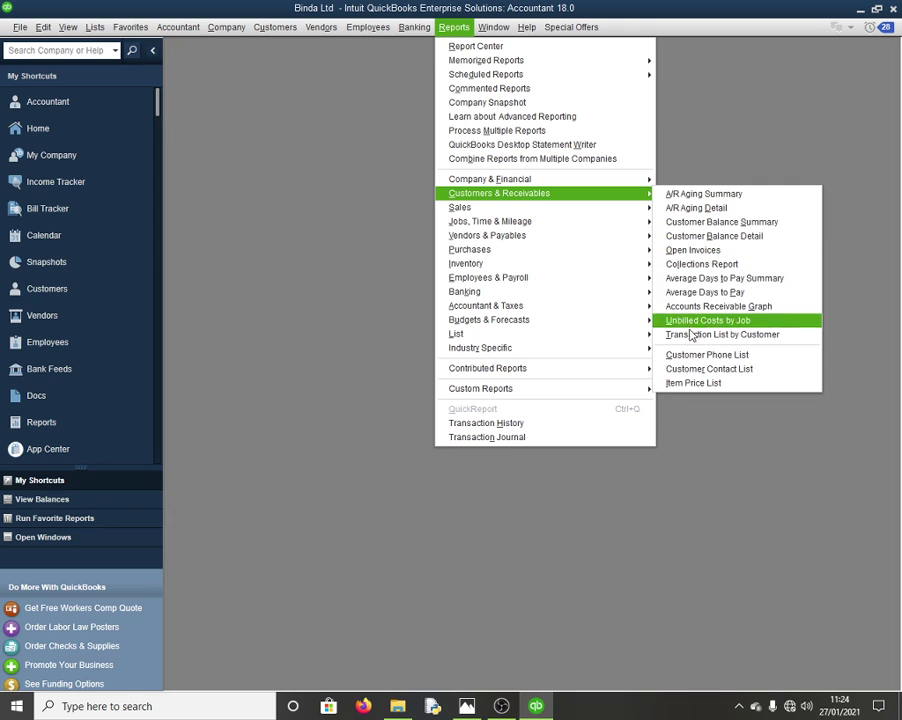
click(703, 197)
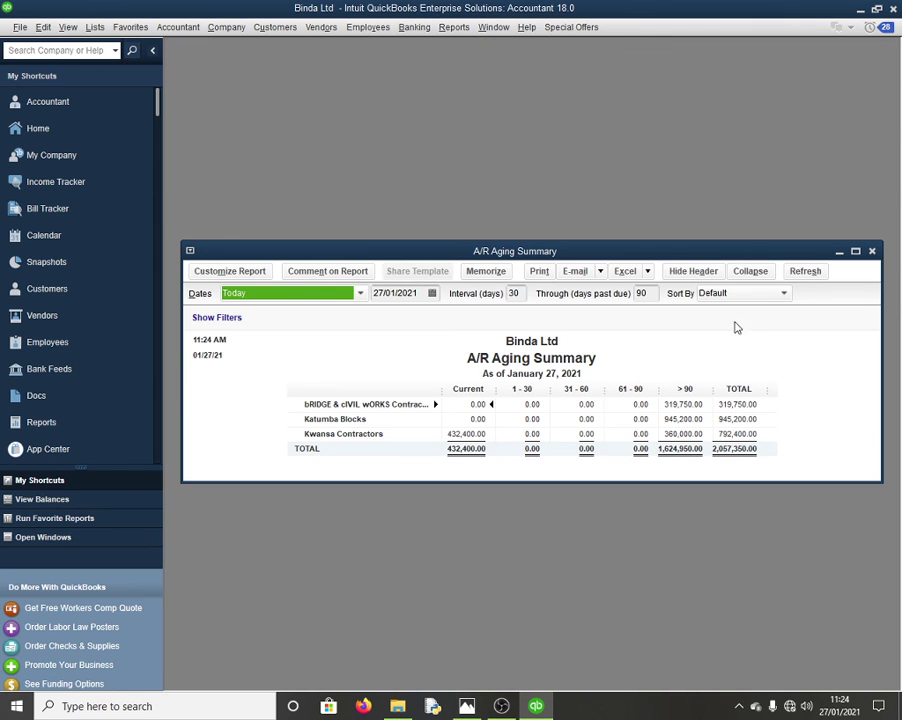
click(872, 251)
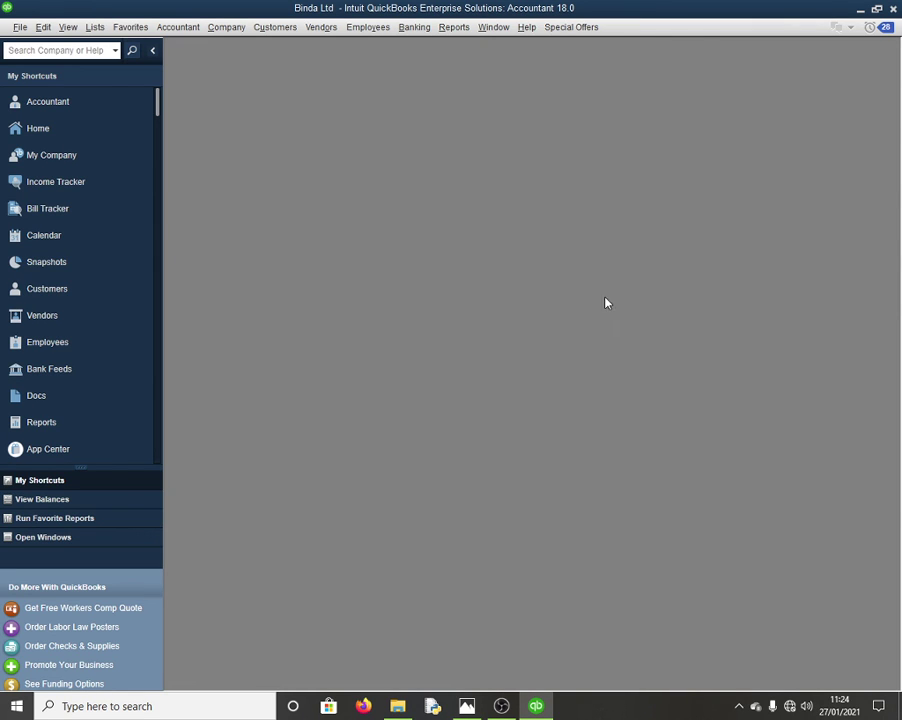
Start a bank deposit and select all four received payments from Katumba Blocks, Bridge & Civil Works and Kwansa Contractors
click(454, 28)
click(454, 28)
click(414, 27)
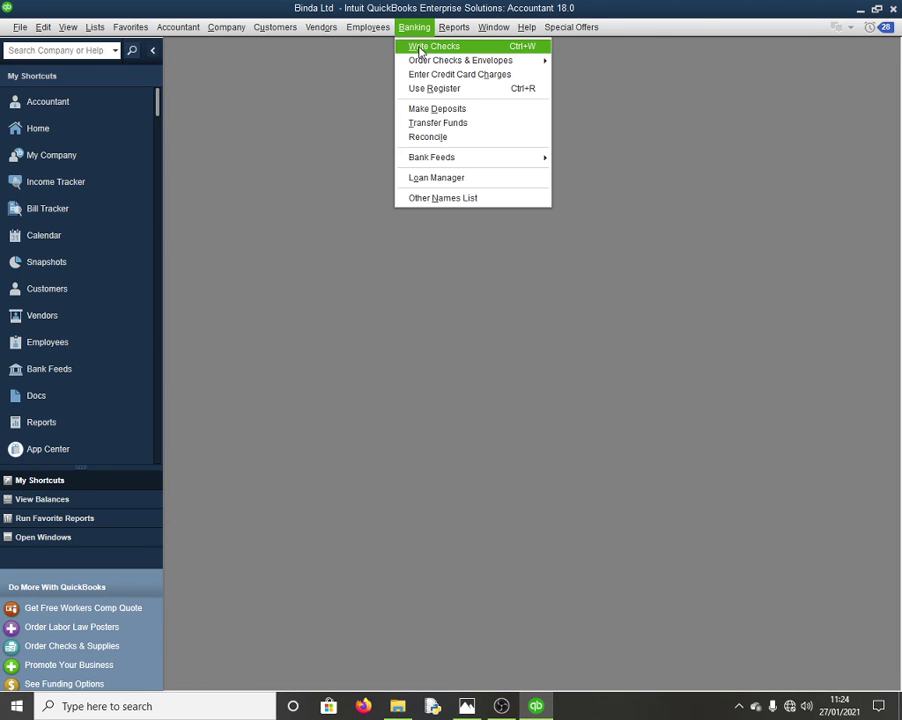
click(455, 108)
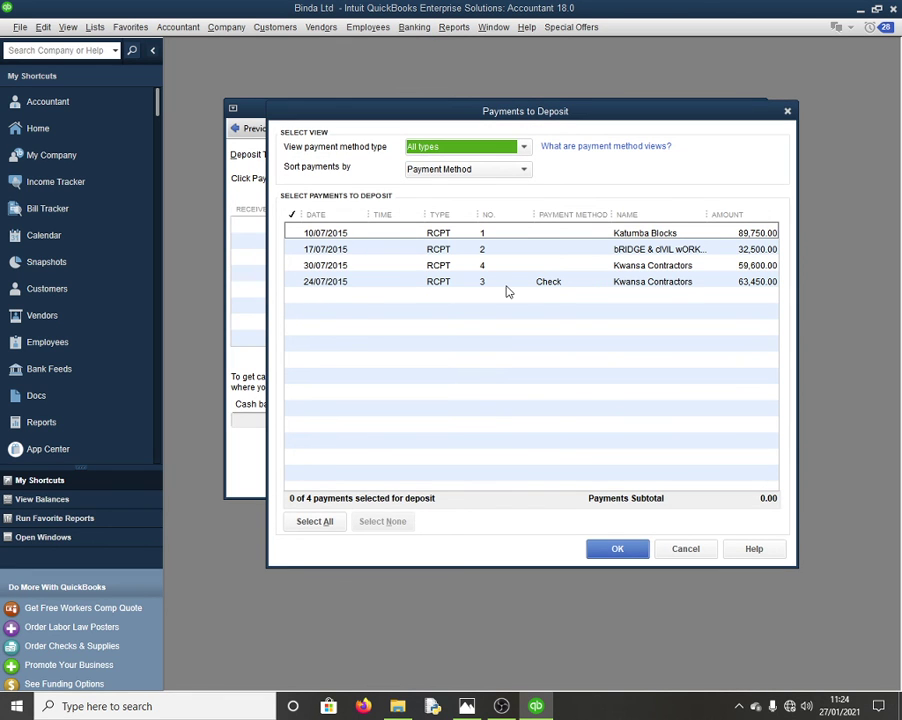
click(292, 233)
click(292, 249)
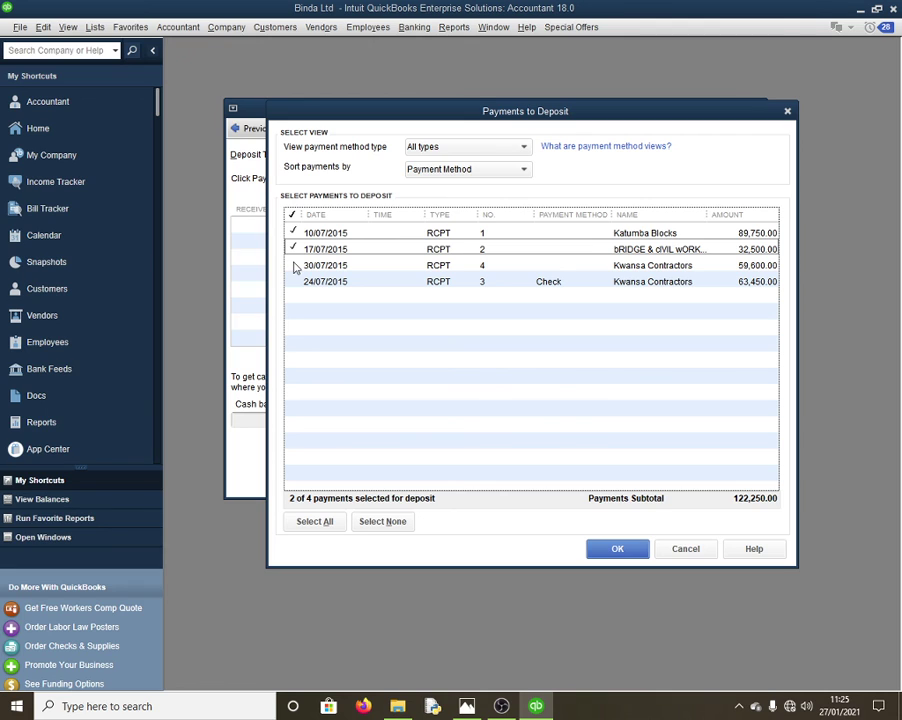
click(293, 265)
click(293, 281)
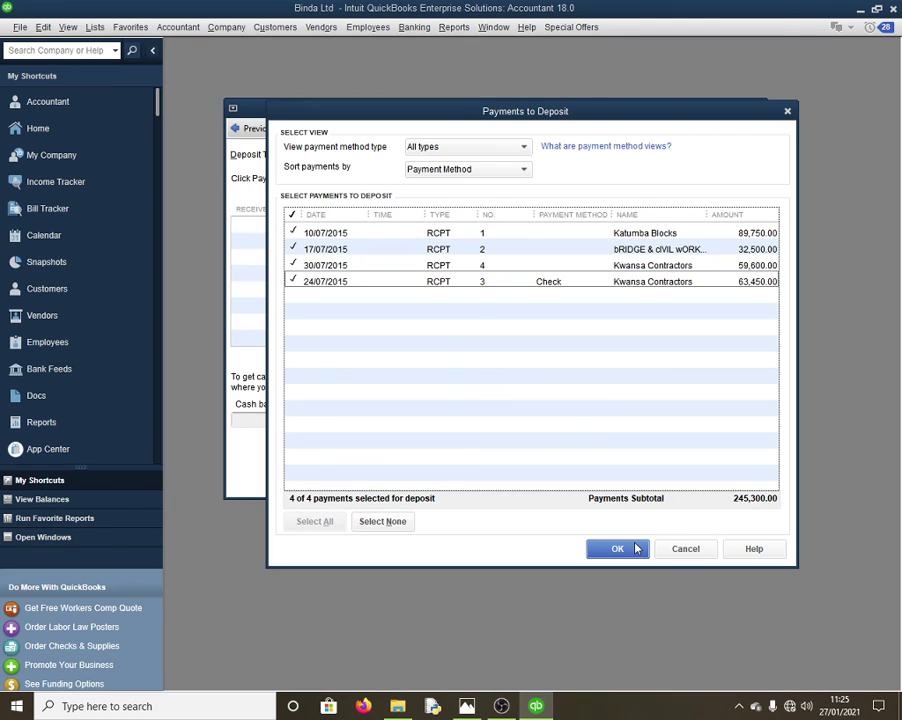
click(617, 549)
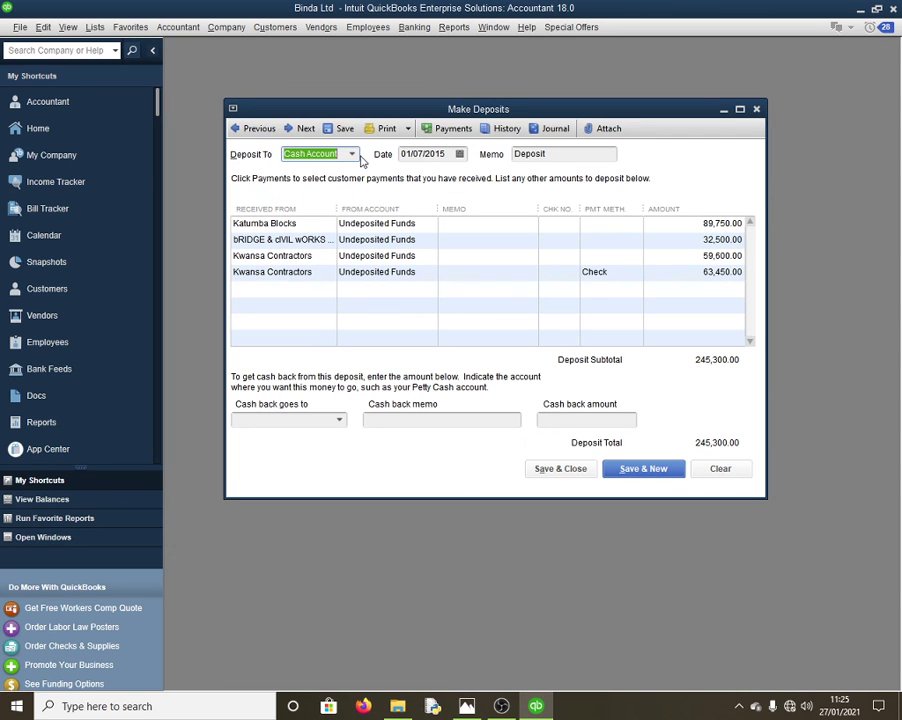
Deposit the selected payments to the Cash Account, then save and close the deposit, accepting the past transaction date
click(352, 154)
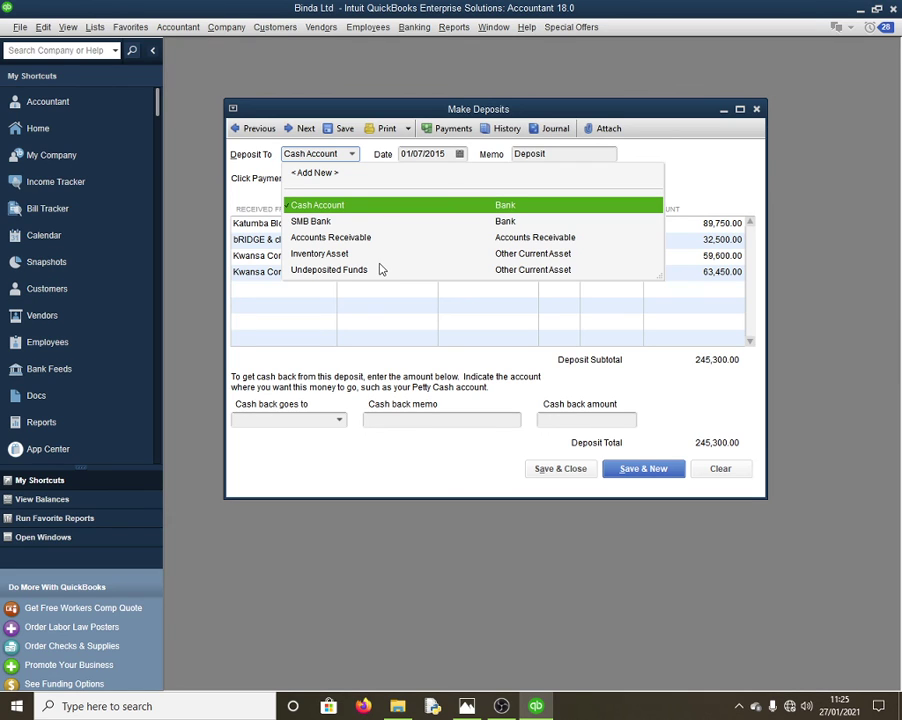
click(376, 207)
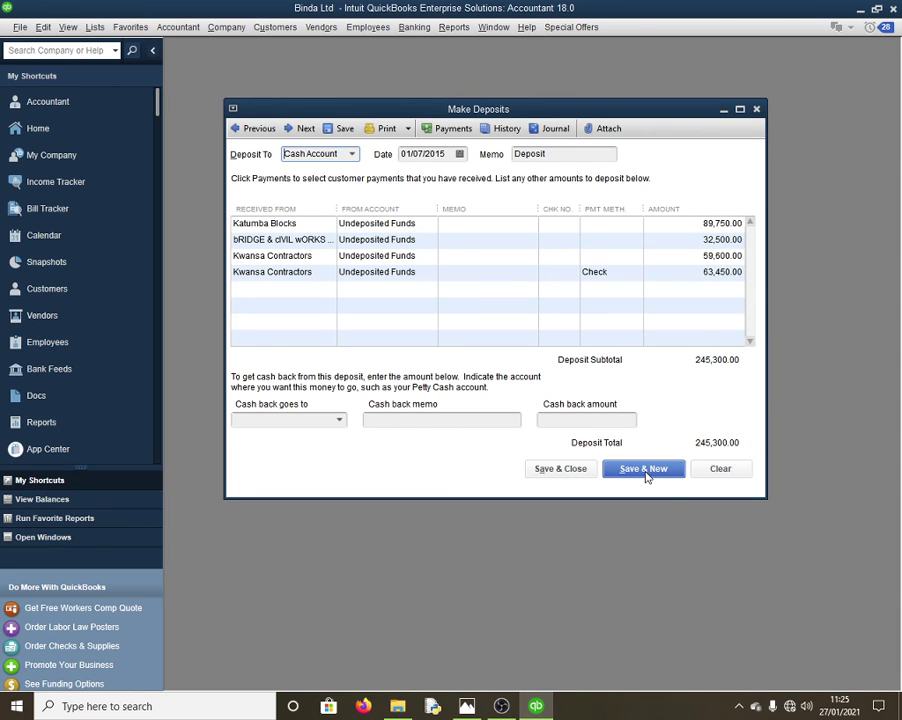
click(570, 475)
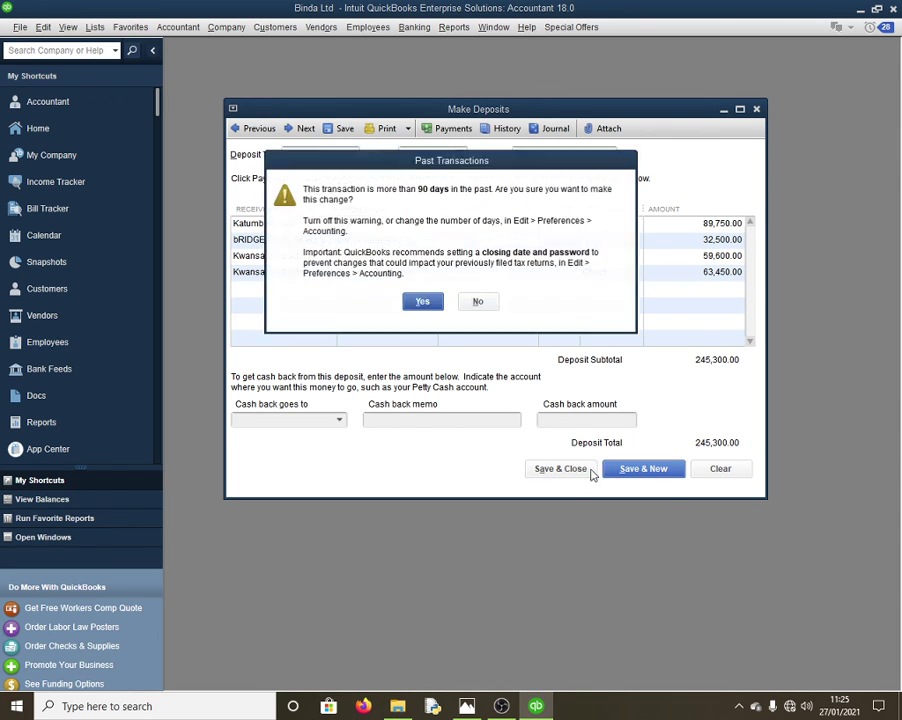
click(421, 302)
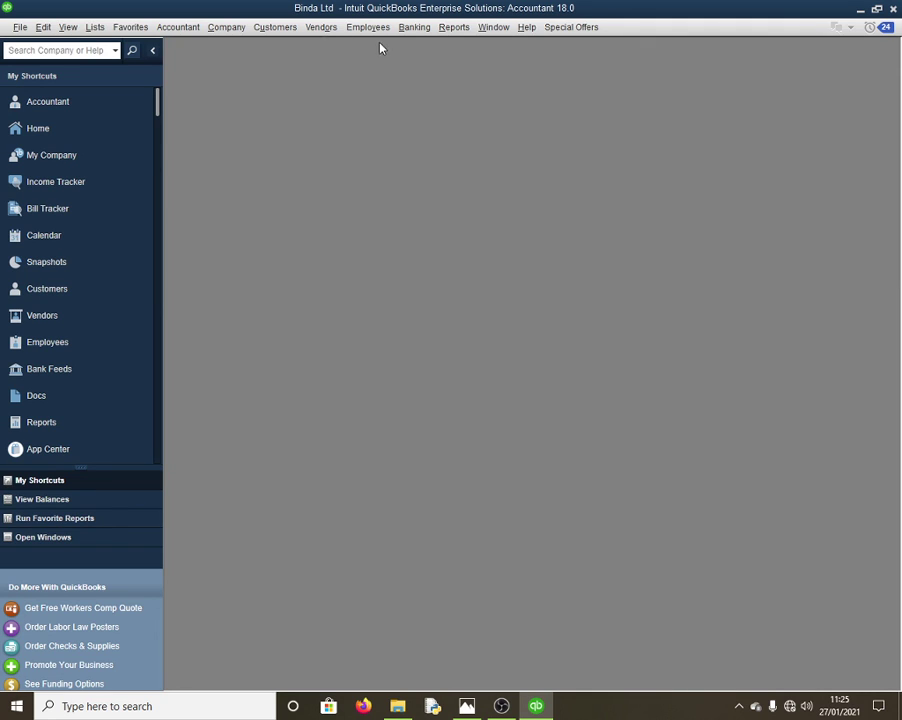
Open the Chart of Accounts and maximize its window
click(415, 30)
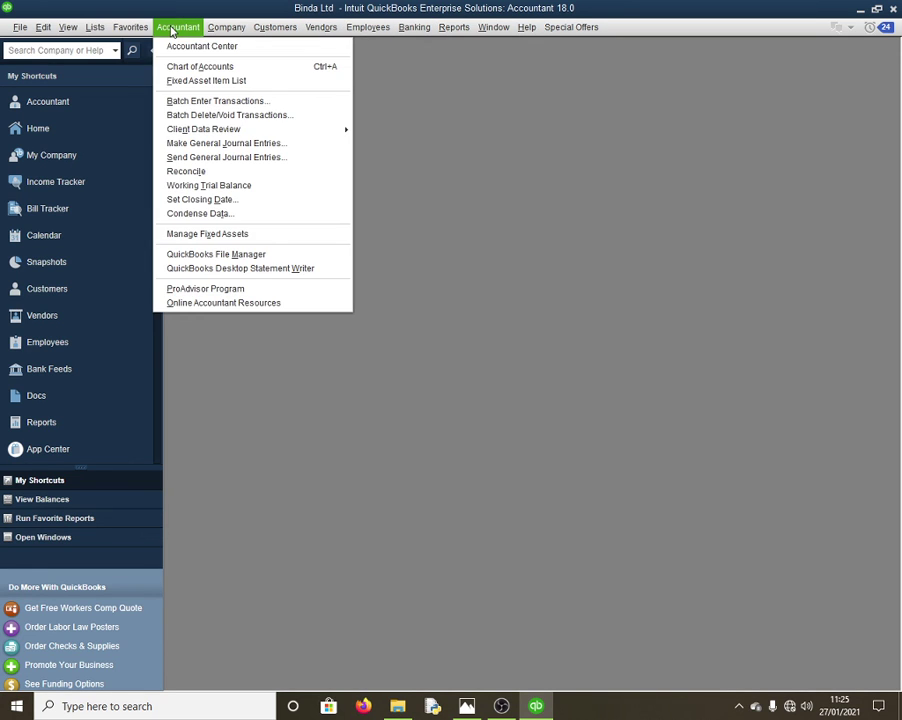
click(183, 45)
click(178, 27)
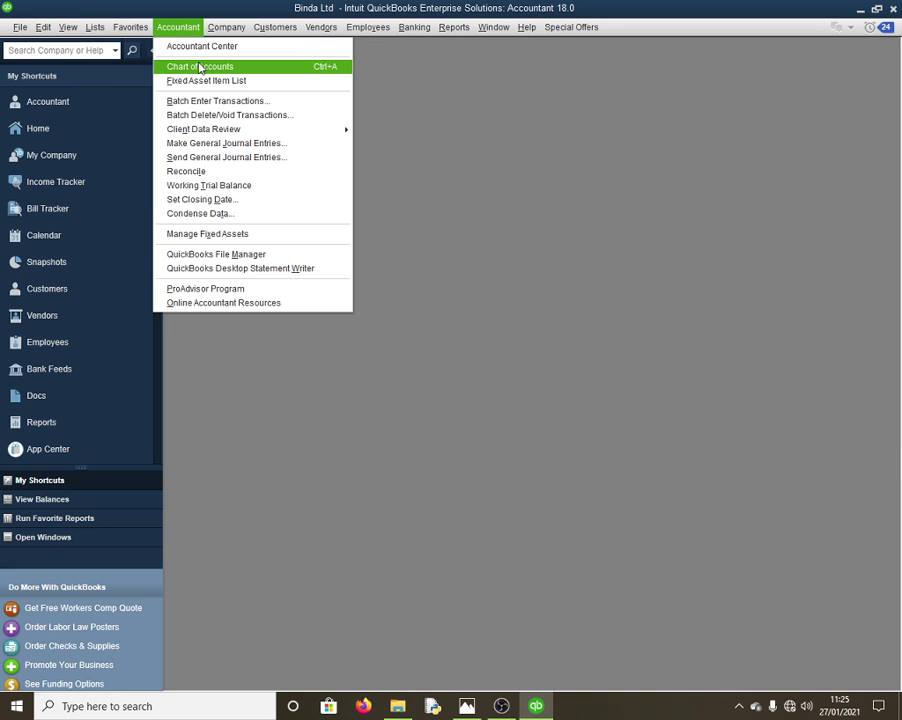
click(213, 70)
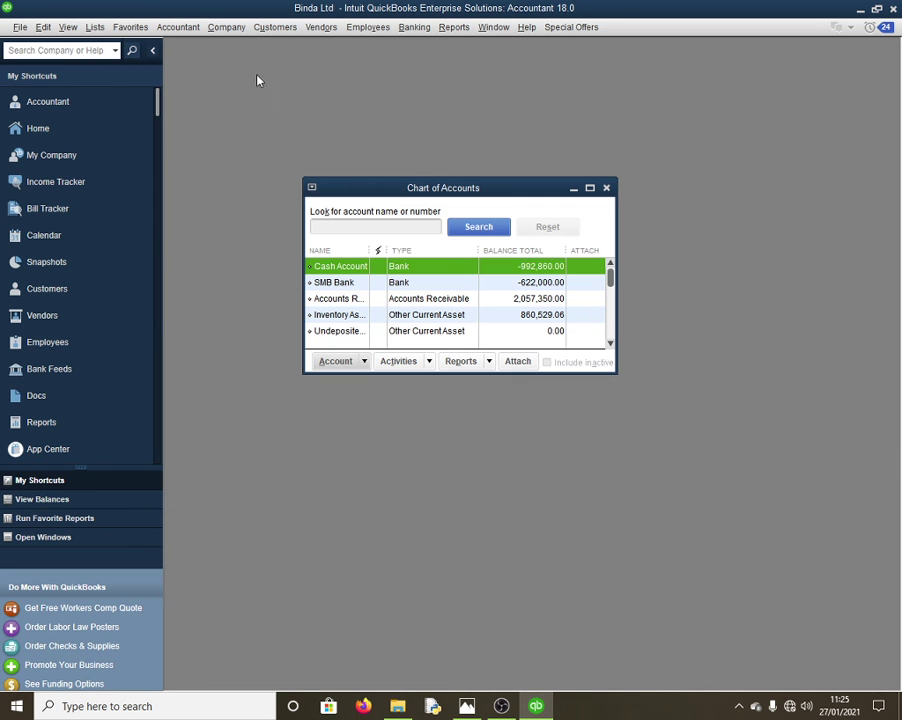
click(590, 188)
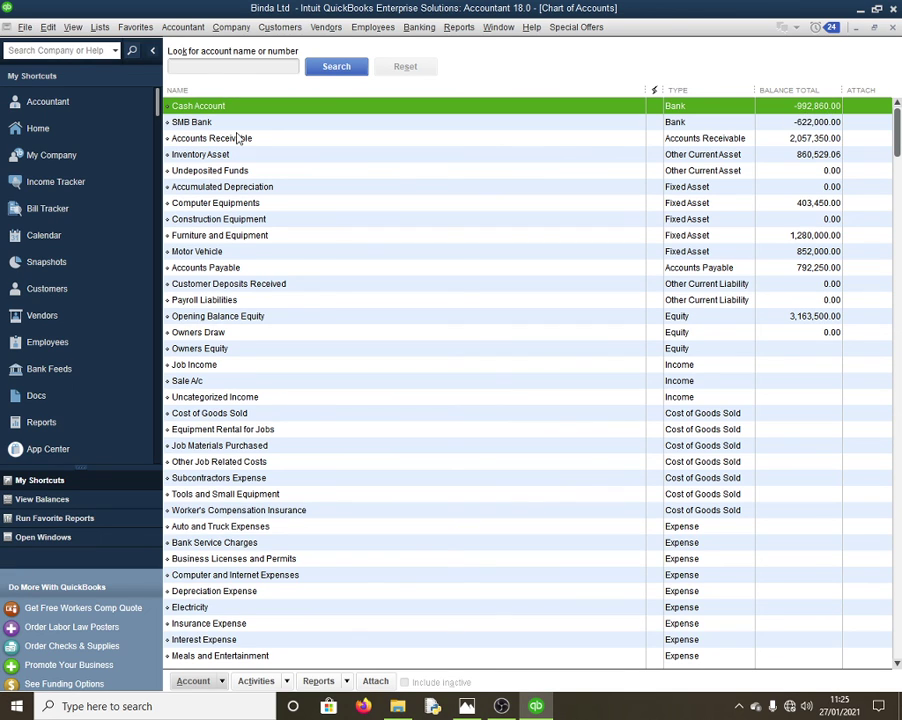
Check the balances of the Cash Account, SMB Bank and Accounts Receivable, then close the Chart of Accounts
click(351, 125)
click(604, 108)
click(594, 123)
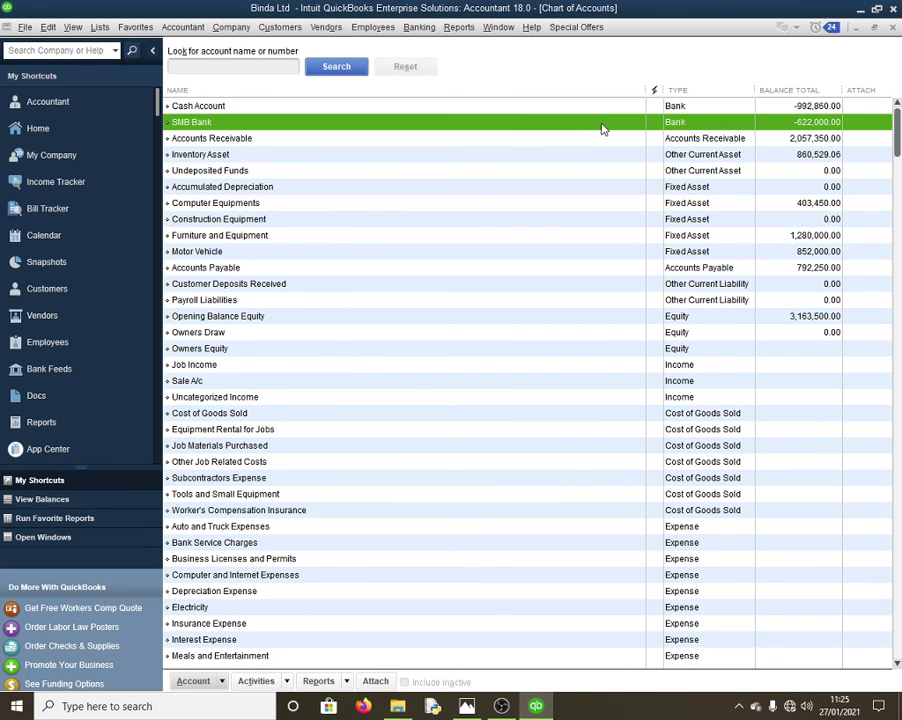
click(590, 108)
click(584, 124)
click(853, 139)
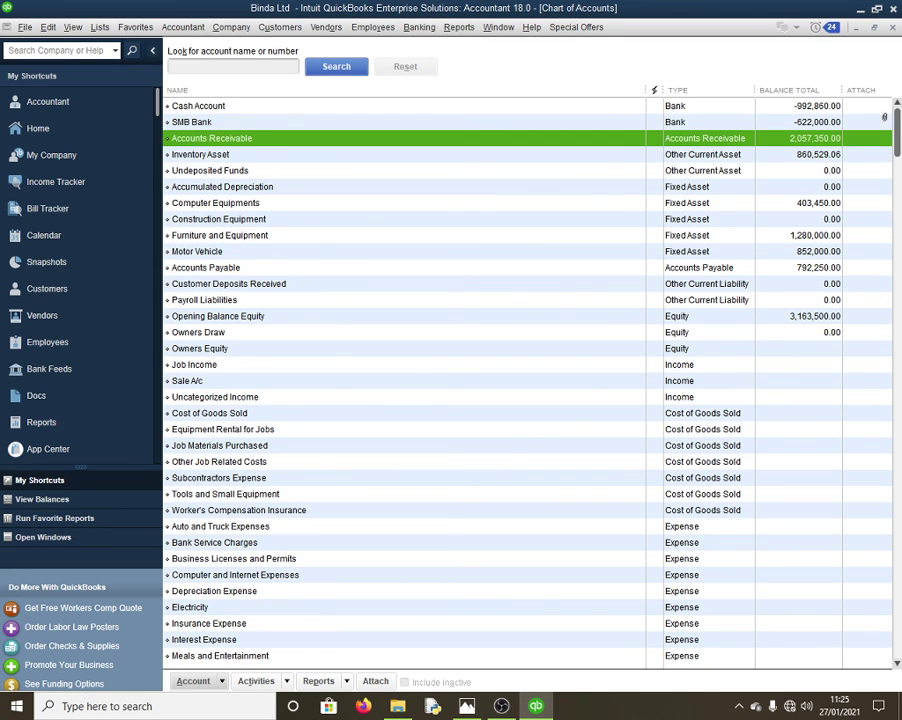
click(891, 29)
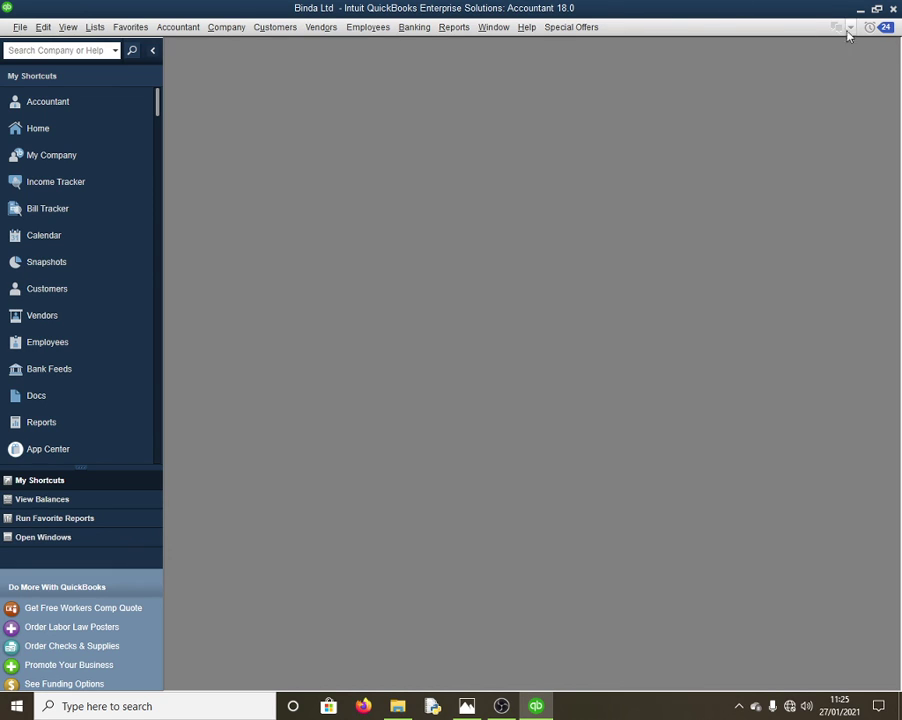
Exit QuickBooks Desktop and confirm the exit
click(894, 9)
click(558, 291)
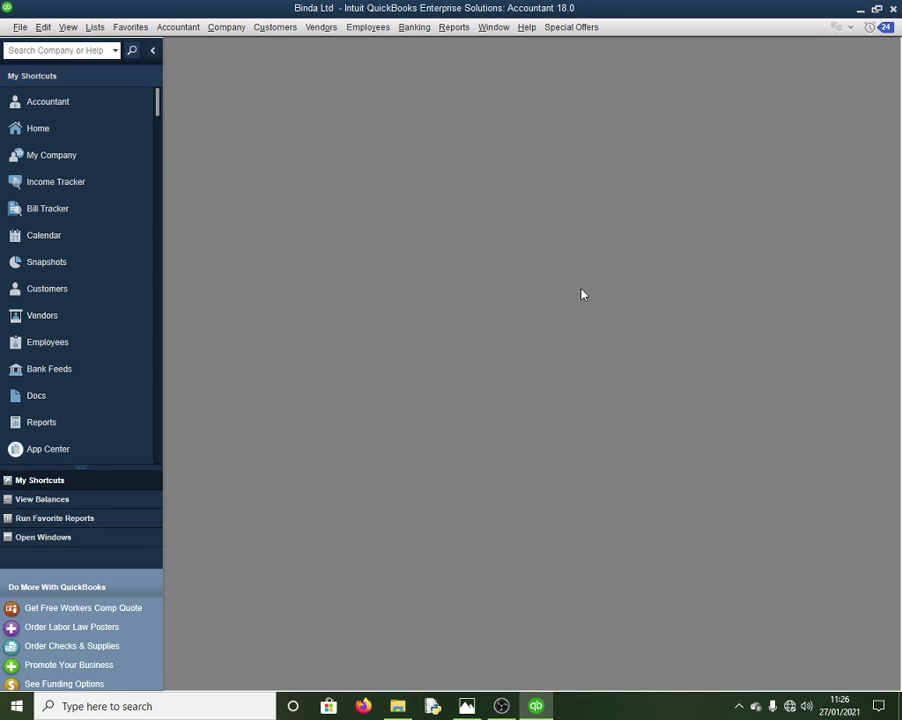
click(894, 9)
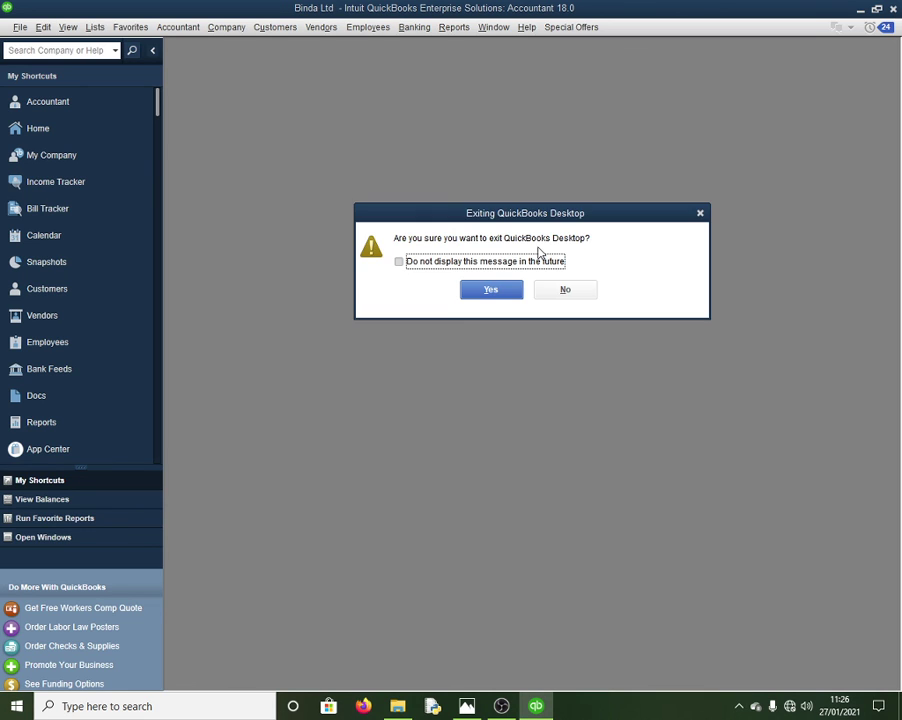
click(512, 291)
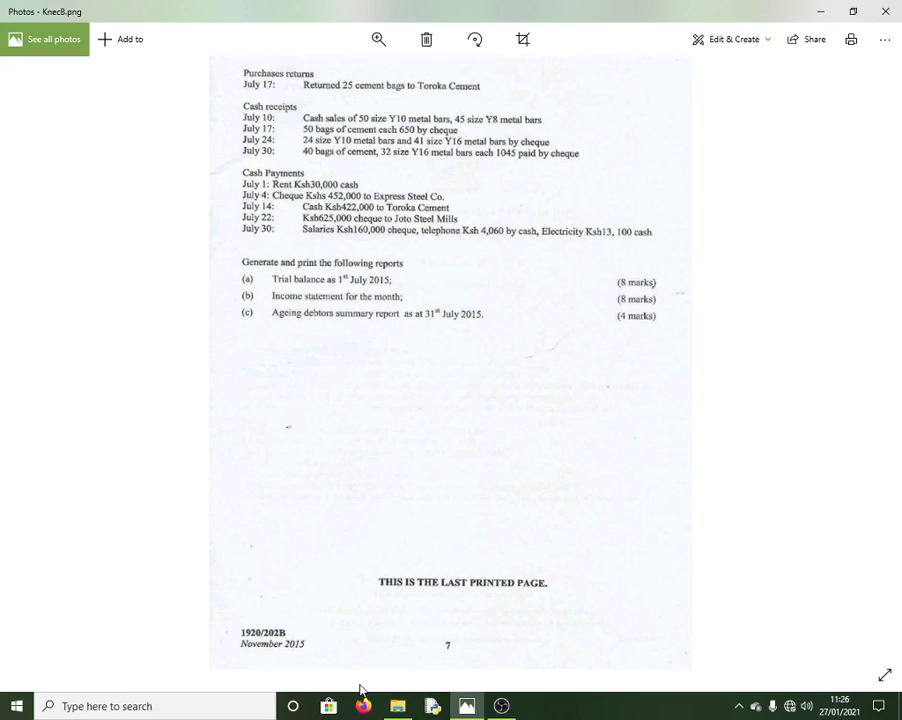
Close the task sheet image and the File Explorer window, then open Windows search
key(alt+F4)
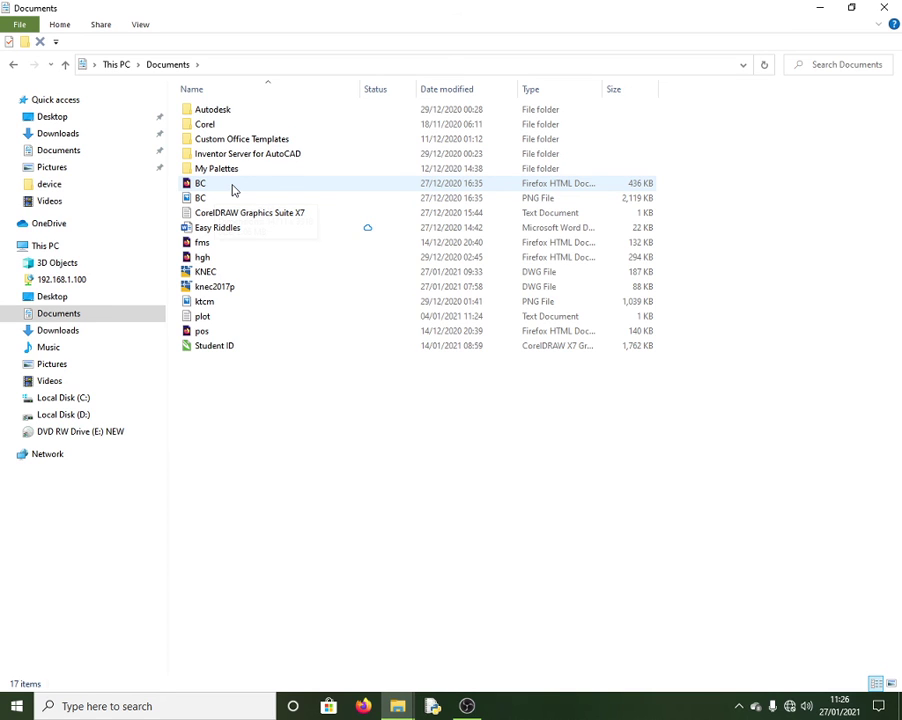
key(alt+Up)
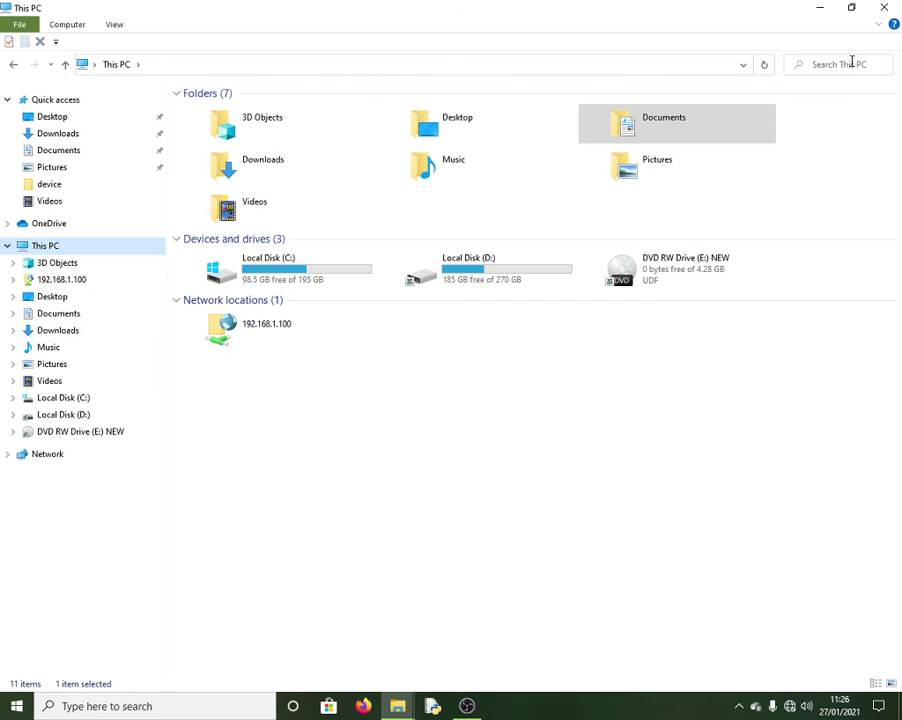
click(885, 8)
key(super)
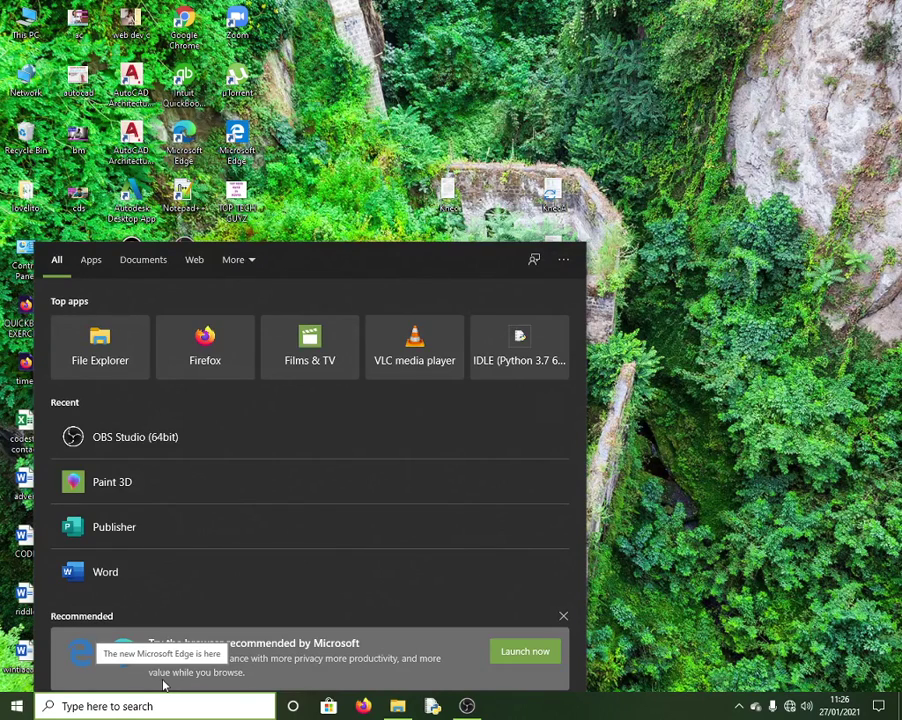